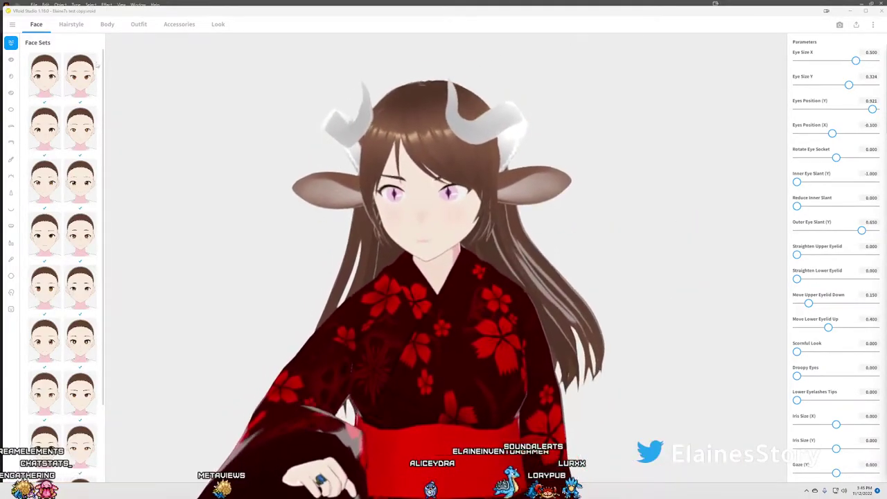
Step: Switch from face editing to the Outfit section and show the custom Dresses items
{"action": "left_click", "coordinate": [138, 24]}
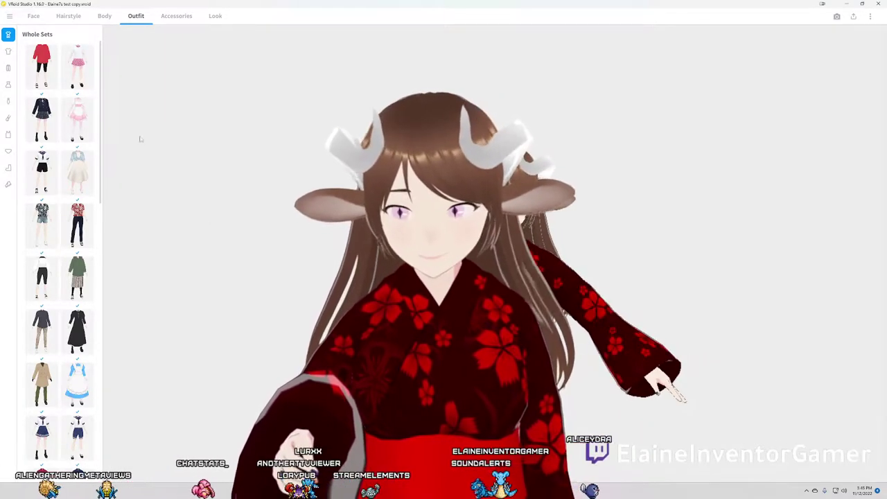
{"action": "left_click", "coordinate": [8, 84]}
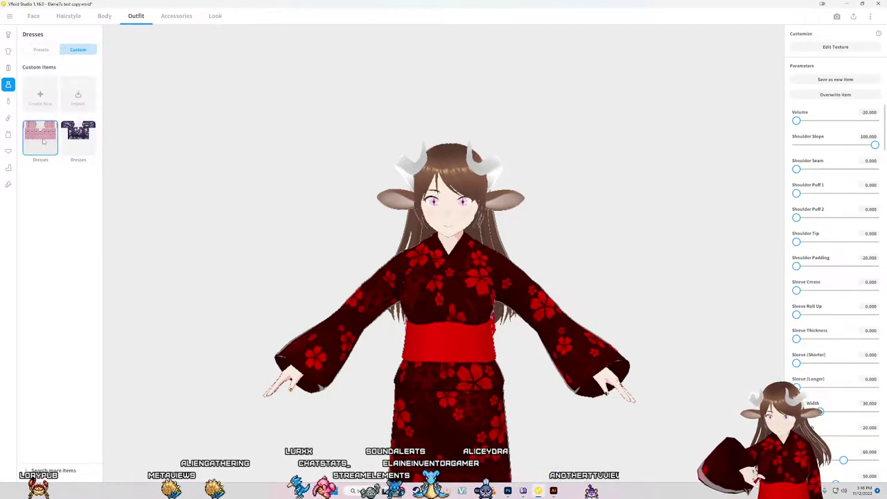
Step: Dress the avatar in the pink asanoha kimono and preview its texture in the Texture Editor
{"action": "left_click", "coordinate": [43, 142]}
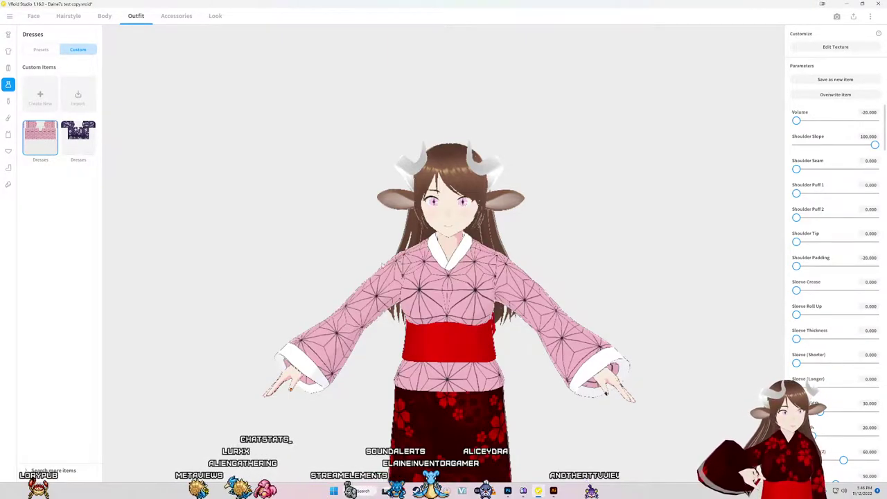
{"action": "left_click", "coordinate": [826, 47]}
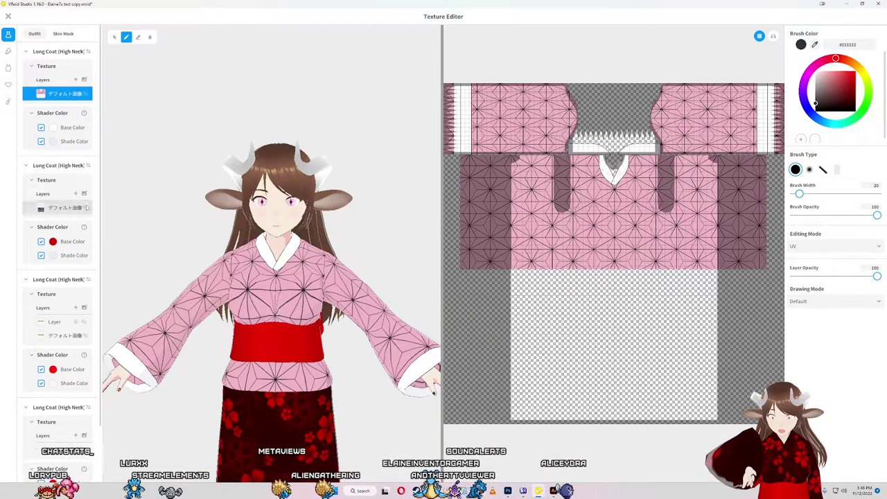
{"action": "left_click_drag", "start_coordinate": [298, 319], "coordinate": [173, 322]}
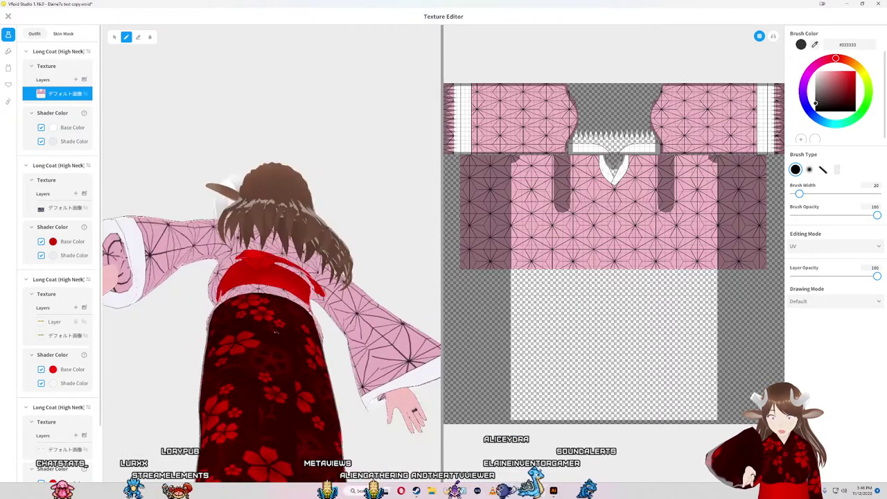
{"action": "left_click_drag", "start_coordinate": [173, 322], "coordinate": [181, 298]}
{"action": "left_click", "coordinate": [74, 80]}
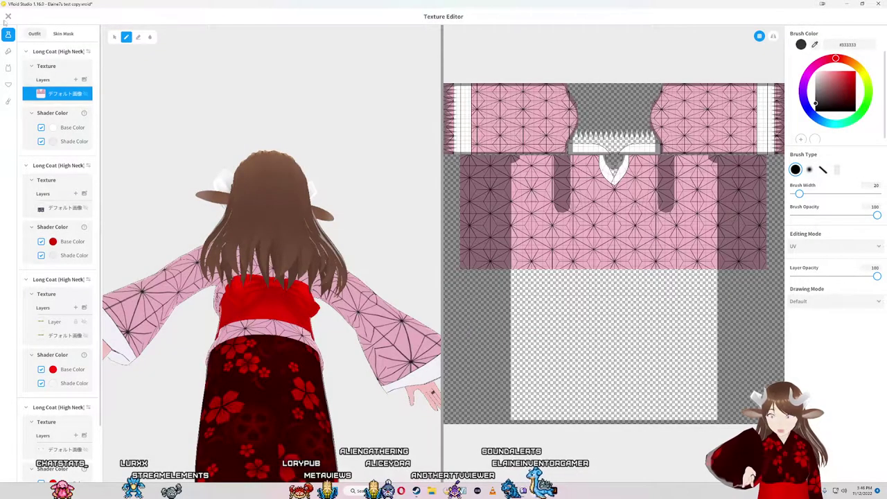
{"action": "left_click", "coordinate": [7, 17]}
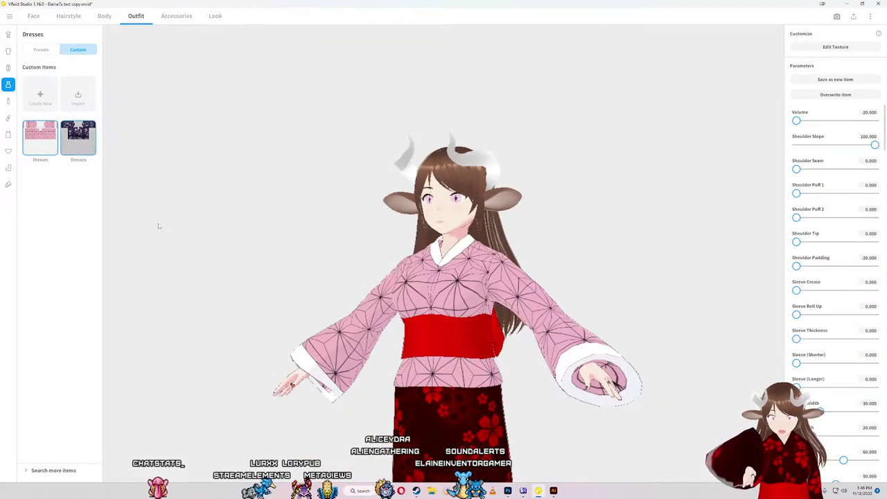
Step: Switch to the red floral kimono and orbit and zoom to inspect its back and obi bow
{"action": "left_click", "coordinate": [77, 136]}
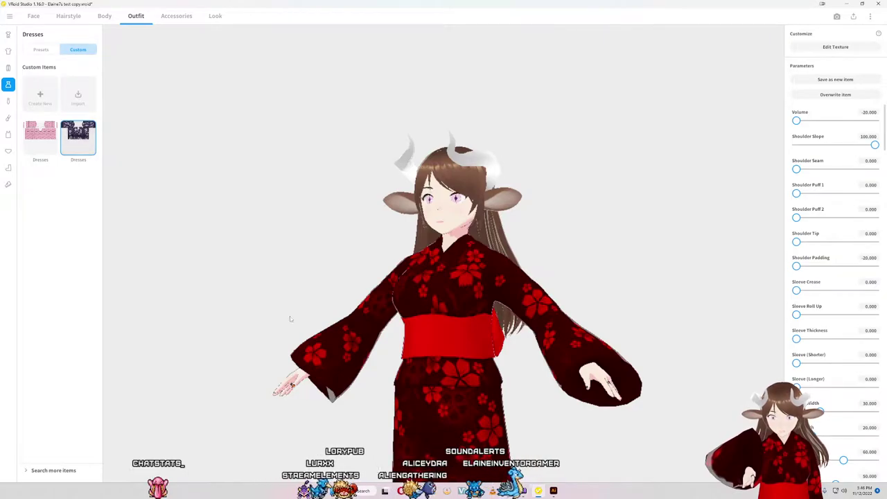
{"action": "mouse_move", "coordinate": [290, 319]}
{"action": "left_mouse_down"}
{"action": "mouse_move", "coordinate": [315, 310]}
{"action": "mouse_move", "coordinate": [303, 322]}
{"action": "mouse_move", "coordinate": [361, 347]}
{"action": "left_mouse_up"}
{"action": "scroll", "coordinate": [416, 367], "scroll_direction": "up", "scroll_amount": 1}
{"action": "scroll", "coordinate": [438, 380], "scroll_direction": "up", "scroll_amount": 2}
{"action": "scroll", "coordinate": [438, 380], "scroll_direction": "up", "scroll_amount": 2}
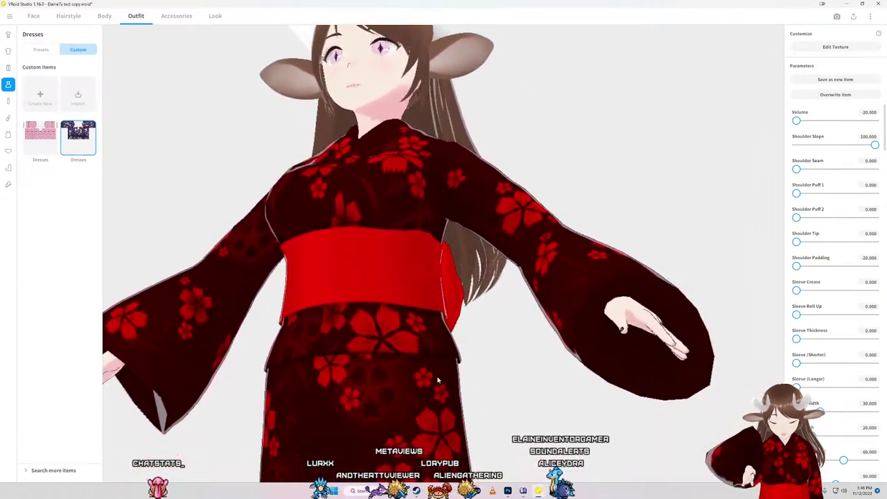
{"action": "left_click_drag", "start_coordinate": [438, 380], "coordinate": [183, 459]}
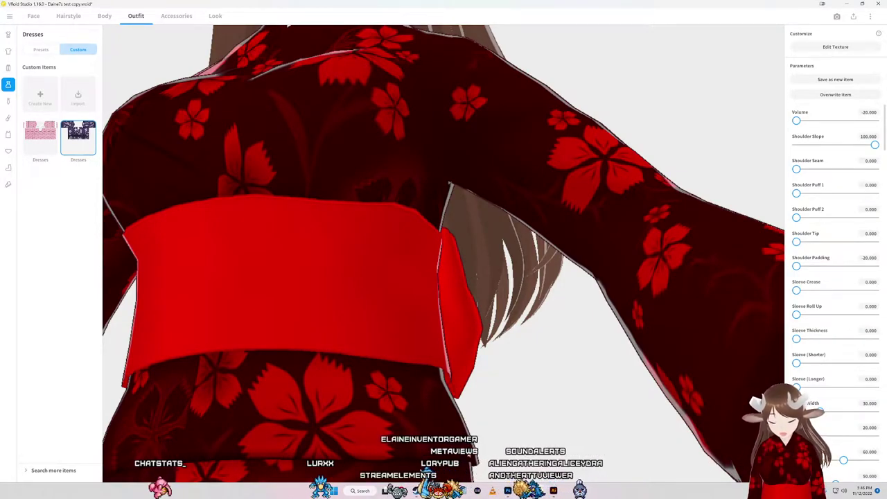
{"action": "left_click_drag", "start_coordinate": [469, 454], "coordinate": [340, 462]}
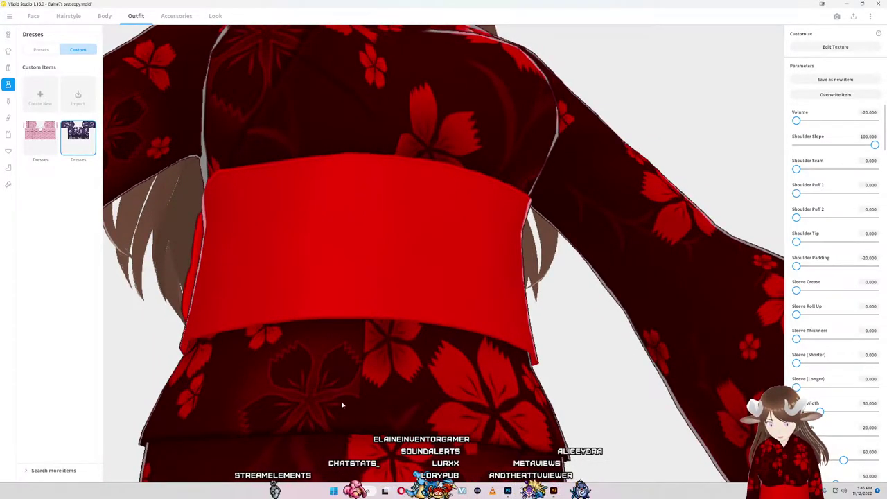
{"action": "left_click_drag", "start_coordinate": [535, 436], "coordinate": [507, 441]}
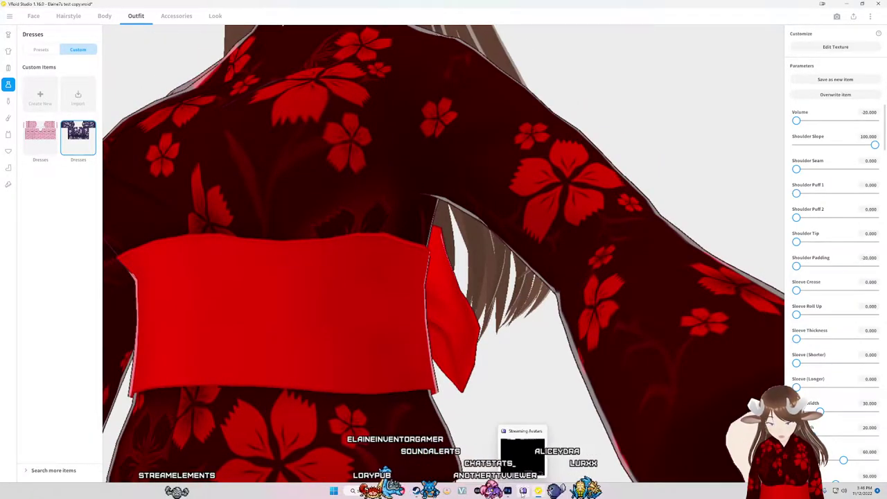
Step: Zoom around the purple floral and pink asanoha kimono texture layout in Photoshop
{"action": "left_click", "coordinate": [508, 491]}
{"action": "scroll", "coordinate": [527, 397], "scroll_direction": "down", "scroll_amount": 5}
{"action": "scroll", "coordinate": [528, 398], "scroll_direction": "down", "scroll_amount": 1}
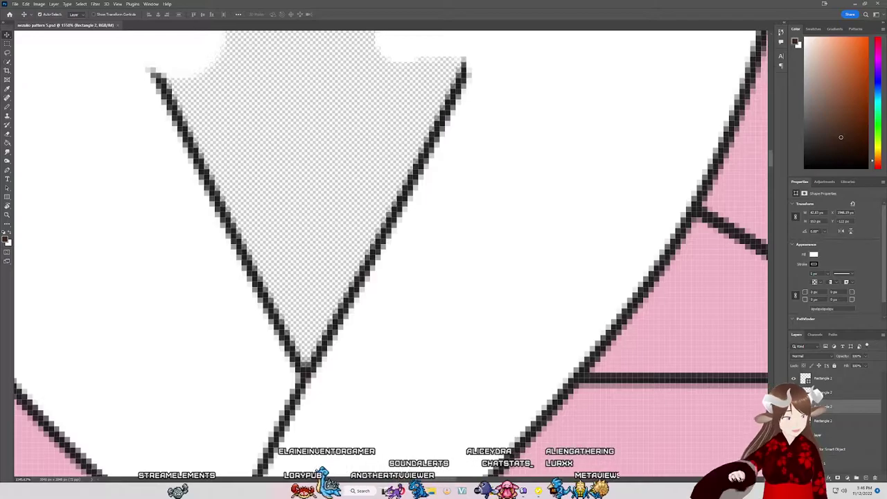
{"action": "scroll", "coordinate": [367, 347], "scroll_direction": "down", "scroll_amount": 5}
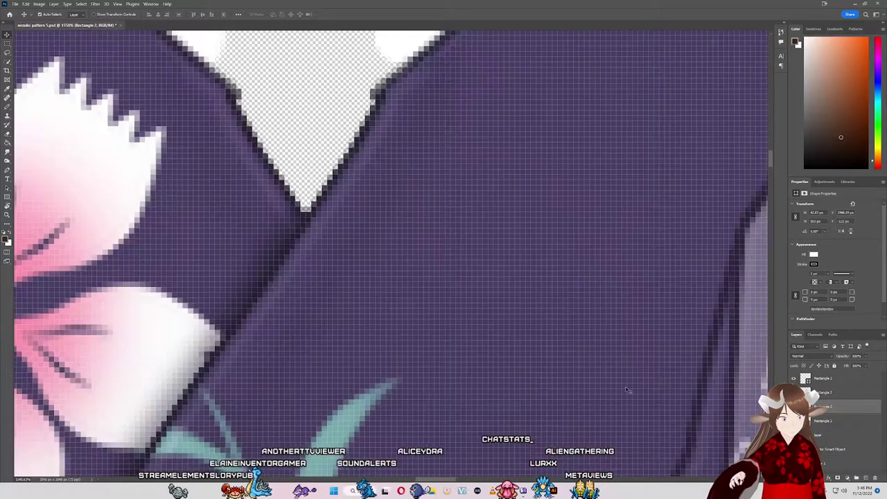
{"action": "scroll", "coordinate": [367, 347], "scroll_direction": "down", "scroll_amount": 5}
{"action": "scroll", "coordinate": [364, 368], "scroll_direction": "up", "scroll_amount": 1}
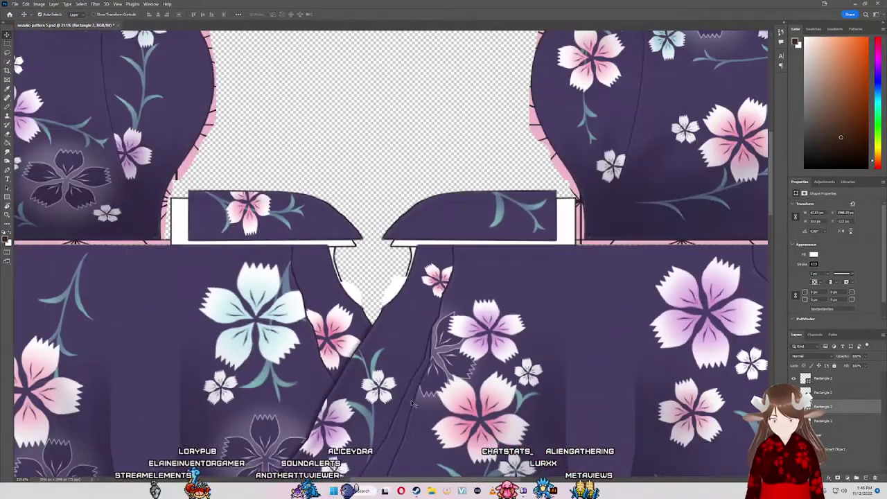
{"action": "scroll", "coordinate": [362, 381], "scroll_direction": "up", "scroll_amount": 2}
{"action": "scroll", "coordinate": [360, 396], "scroll_direction": "up", "scroll_amount": 2}
{"action": "scroll", "coordinate": [360, 397], "scroll_direction": "down", "scroll_amount": 3}
{"action": "scroll", "coordinate": [360, 396], "scroll_direction": "down", "scroll_amount": 3}
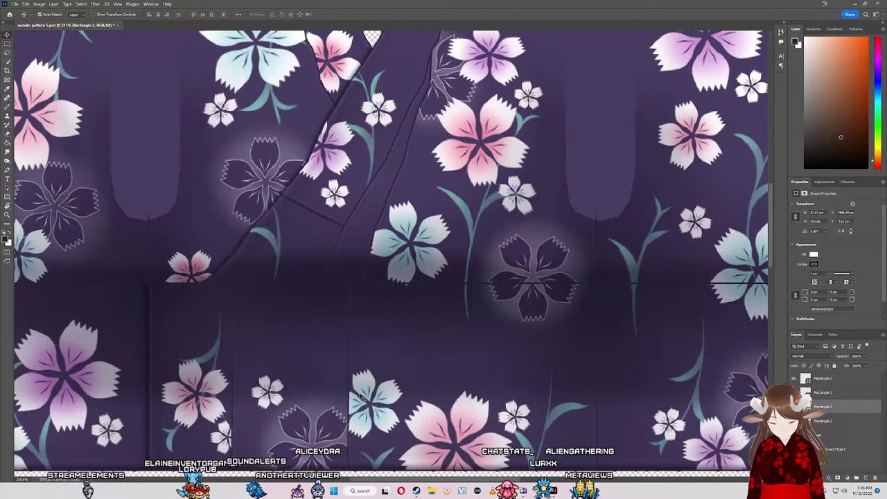
{"action": "scroll", "coordinate": [360, 398], "scroll_direction": "down", "scroll_amount": 4}
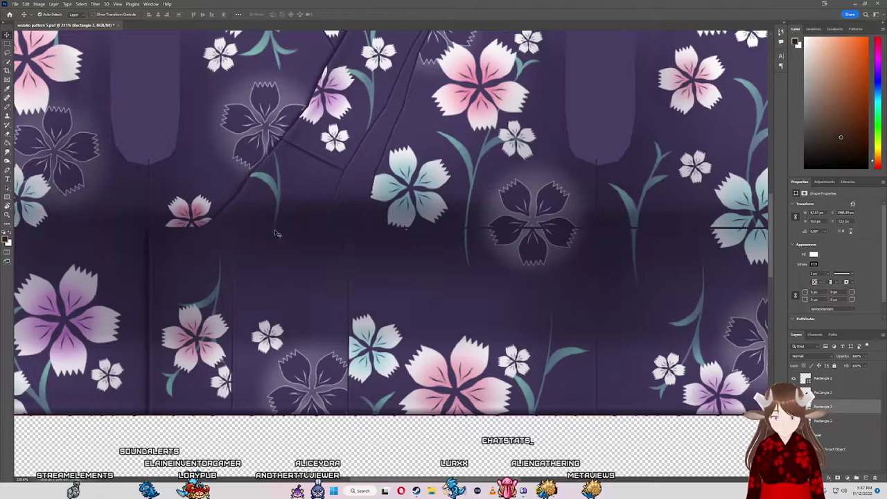
{"action": "scroll", "coordinate": [596, 233], "scroll_direction": "down", "scroll_amount": 1, "text": "alt"}
{"action": "scroll", "coordinate": [485, 236], "scroll_direction": "up", "scroll_amount": 5}
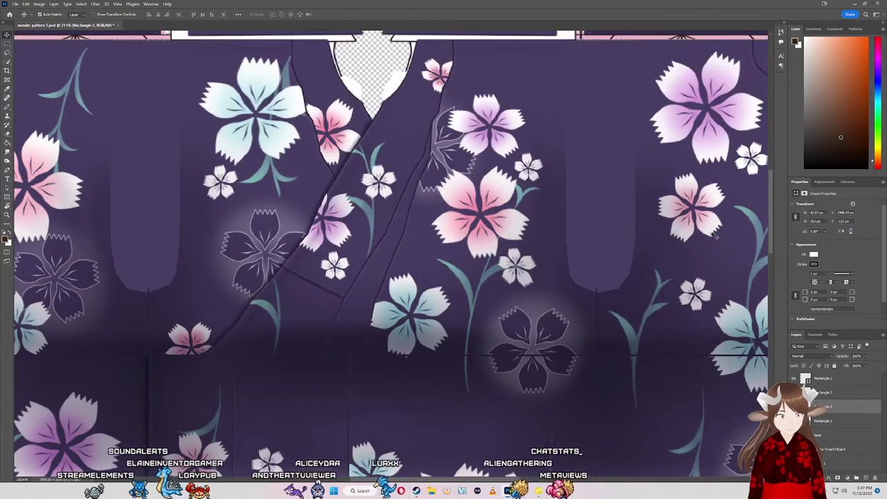
{"action": "scroll", "coordinate": [457, 236], "scroll_direction": "up", "scroll_amount": 5}
{"action": "scroll", "coordinate": [457, 236], "scroll_direction": "down", "scroll_amount": 3, "text": "alt"}
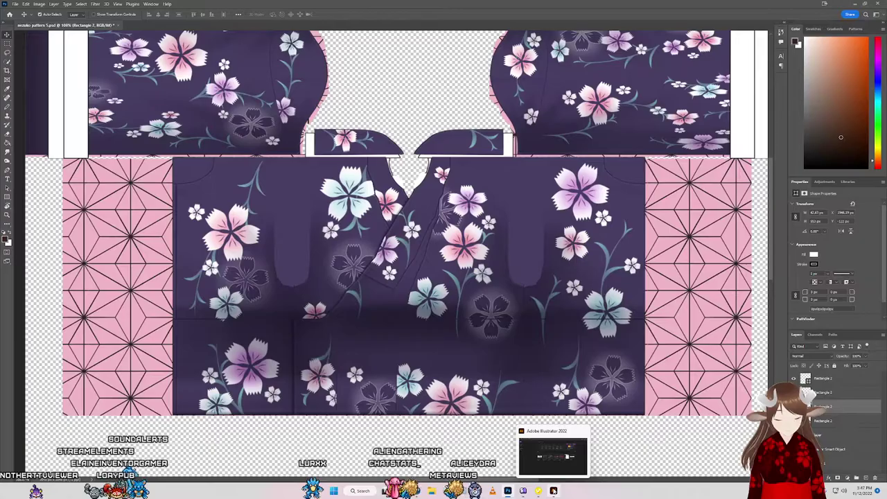
Step: Return to the avatar in VRoid Studio
{"action": "left_click", "coordinate": [553, 491]}
{"action": "key", "text": "alt+Tab"}
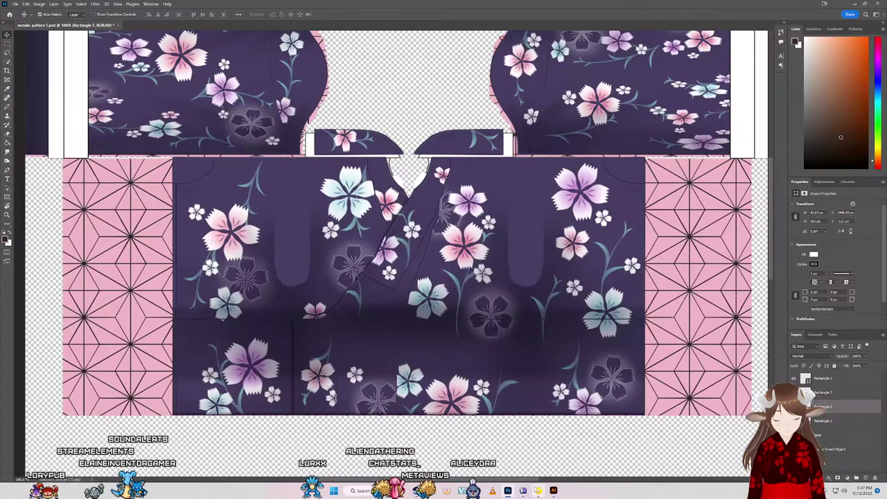
{"action": "left_click", "coordinate": [538, 491]}
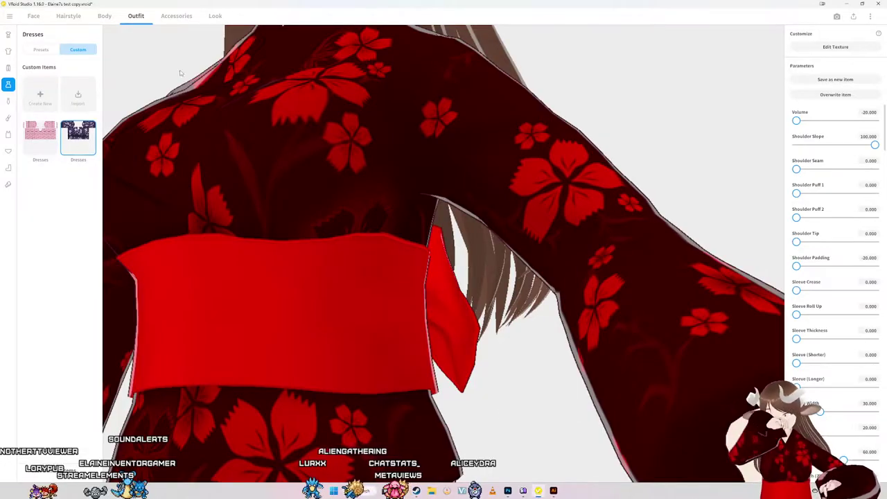
Step: Put the pink asanoha kimono back on, orbit around its white collar, then switch to Illustrator
{"action": "left_click_drag", "start_coordinate": [179, 73], "coordinate": [8, 84]}
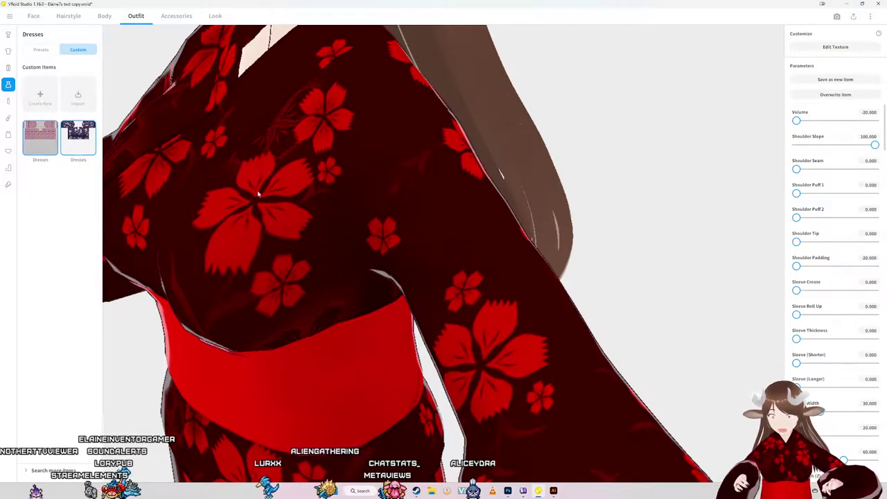
{"action": "left_click", "coordinate": [41, 137]}
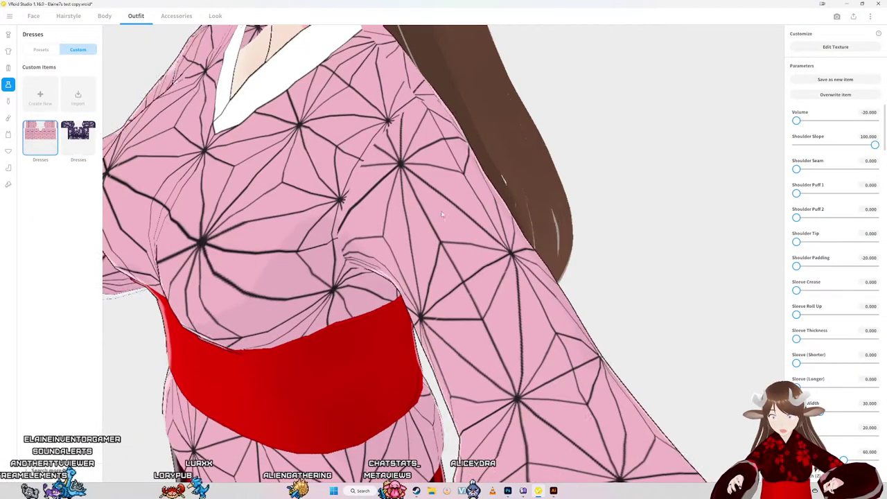
{"action": "mouse_move", "coordinate": [333, 208]}
{"action": "left_mouse_down"}
{"action": "mouse_move", "coordinate": [382, 215]}
{"action": "mouse_move", "coordinate": [360, 211]}
{"action": "left_mouse_up"}
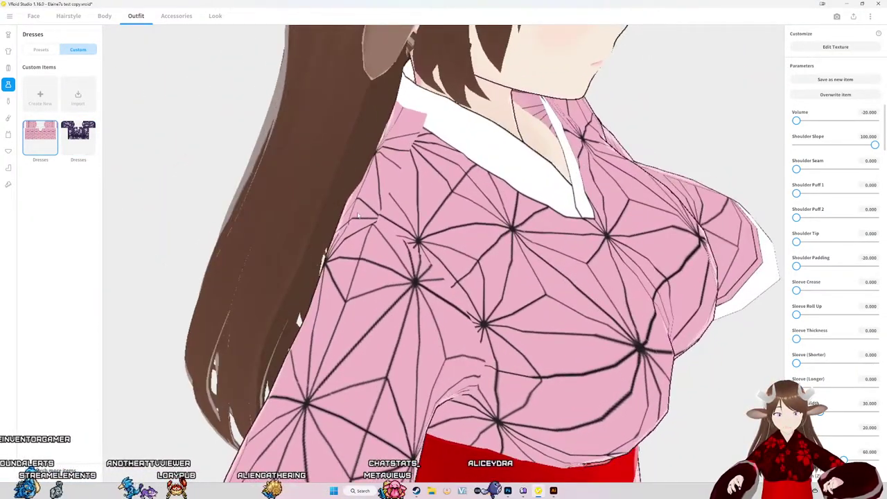
{"action": "mouse_move", "coordinate": [397, 136]}
{"action": "left_mouse_down"}
{"action": "mouse_move", "coordinate": [468, 133]}
{"action": "mouse_move", "coordinate": [432, 139]}
{"action": "mouse_move", "coordinate": [409, 120]}
{"action": "mouse_move", "coordinate": [403, 136]}
{"action": "left_mouse_up"}
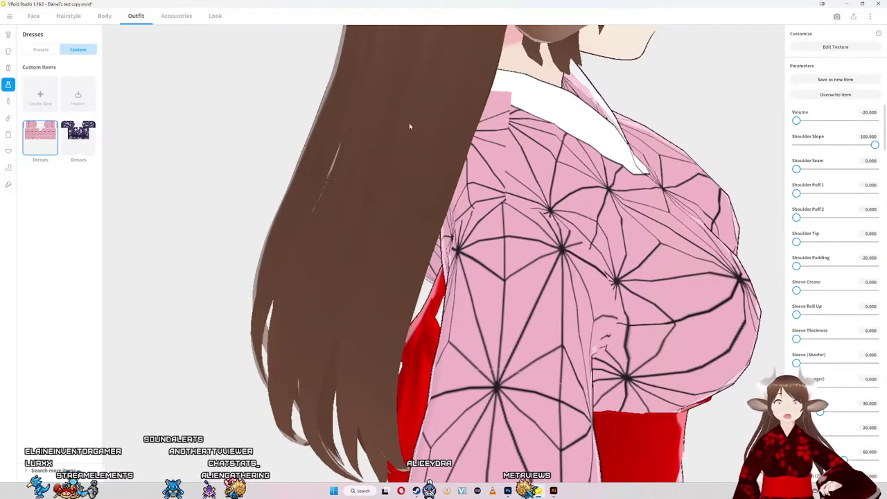
{"action": "mouse_move", "coordinate": [419, 209]}
{"action": "left_mouse_down"}
{"action": "mouse_move", "coordinate": [538, 183]}
{"action": "mouse_move", "coordinate": [500, 267]}
{"action": "left_mouse_up"}
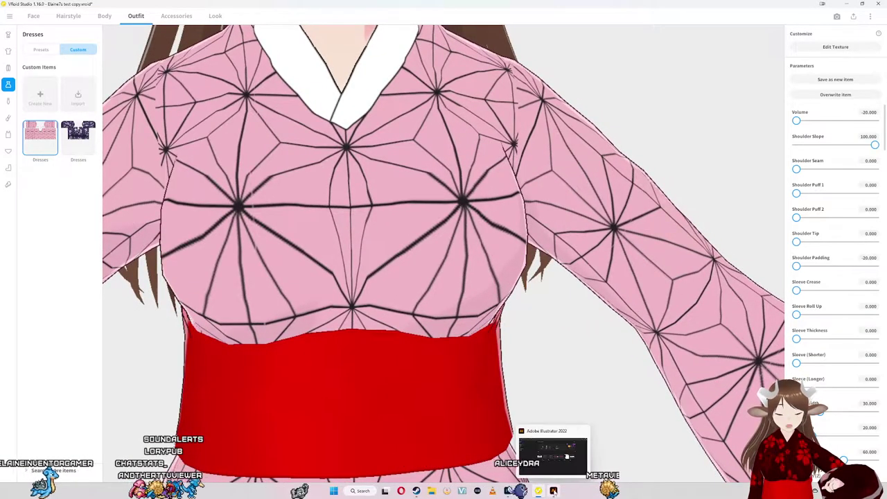
{"action": "left_click", "coordinate": [553, 491]}
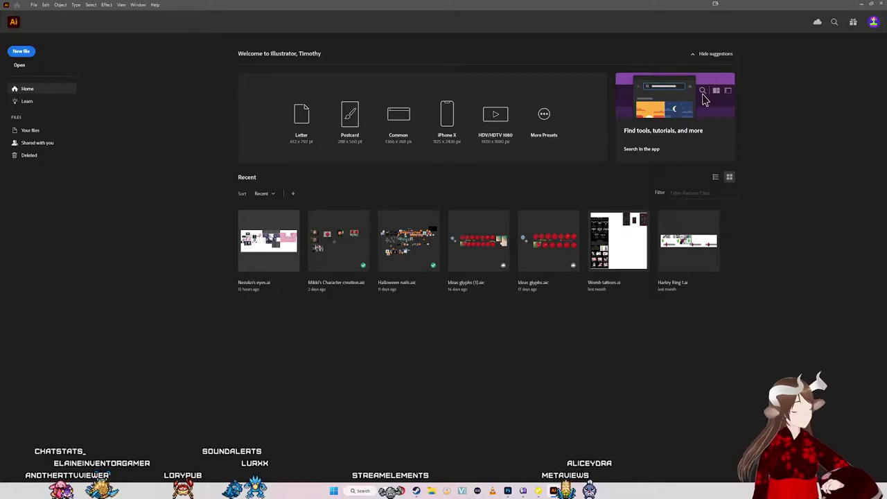
Step: Open the Nezuko's eyes.ai document and zoom to the purple kimono panel's top-left corner
{"action": "left_click", "coordinate": [294, 277]}
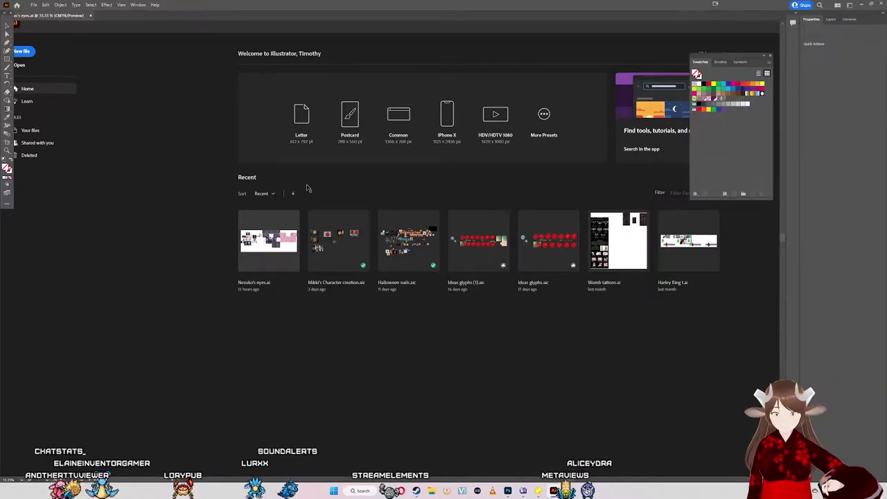
{"action": "scroll", "coordinate": [692, 264], "scroll_direction": "up", "scroll_amount": 2}
{"action": "scroll", "coordinate": [500, 305], "scroll_direction": "down", "scroll_amount": 3}
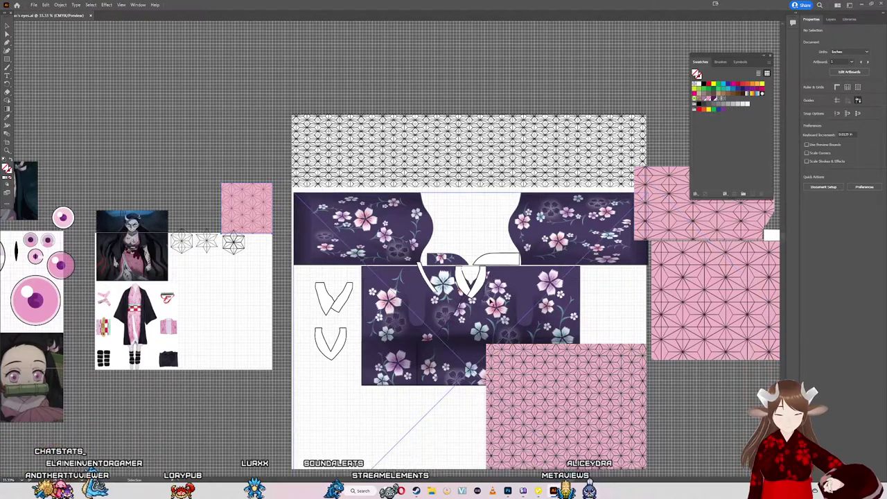
{"action": "left_click", "coordinate": [500, 305]}
{"action": "scroll", "coordinate": [500, 301], "scroll_direction": "up", "scroll_amount": 5}
{"action": "scroll", "coordinate": [500, 302], "scroll_direction": "down", "scroll_amount": 2}
{"action": "scroll", "coordinate": [496, 284], "scroll_direction": "up", "scroll_amount": 3}
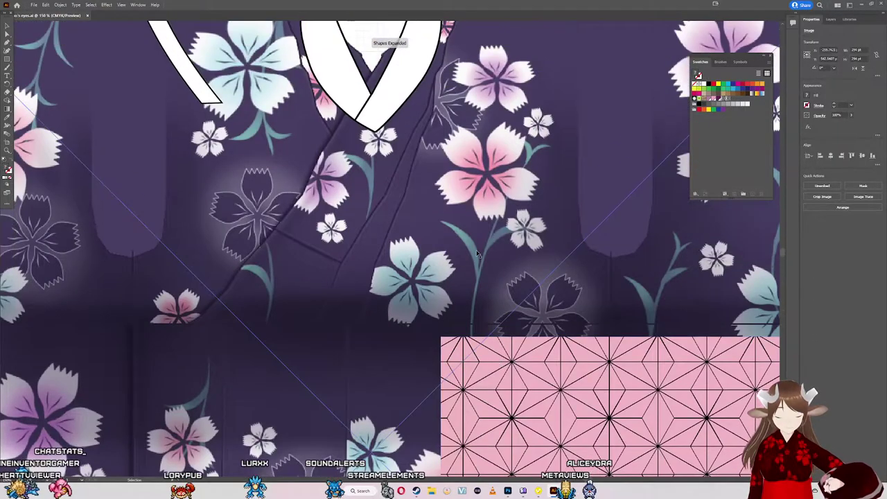
{"action": "scroll", "coordinate": [489, 251], "scroll_direction": "up", "scroll_amount": 4}
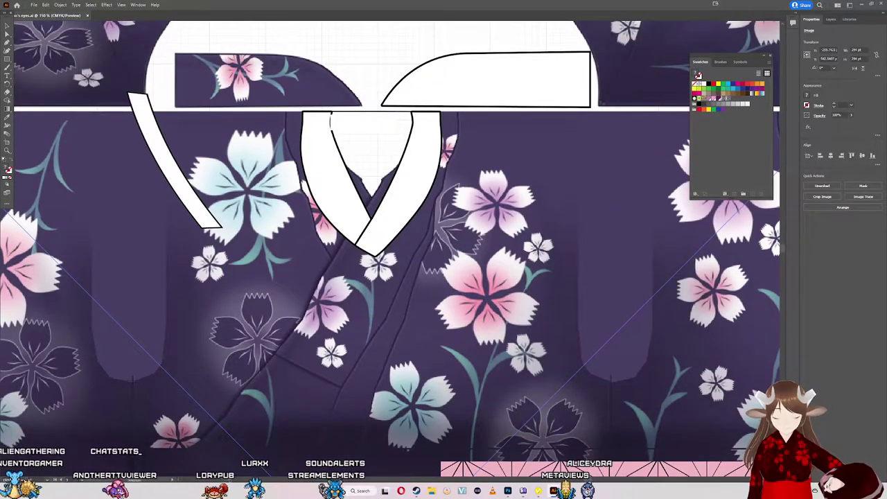
{"action": "scroll", "coordinate": [233, 382], "scroll_direction": "left", "scroll_amount": 3}
{"action": "scroll", "coordinate": [252, 108], "scroll_direction": "left", "scroll_amount": 3}
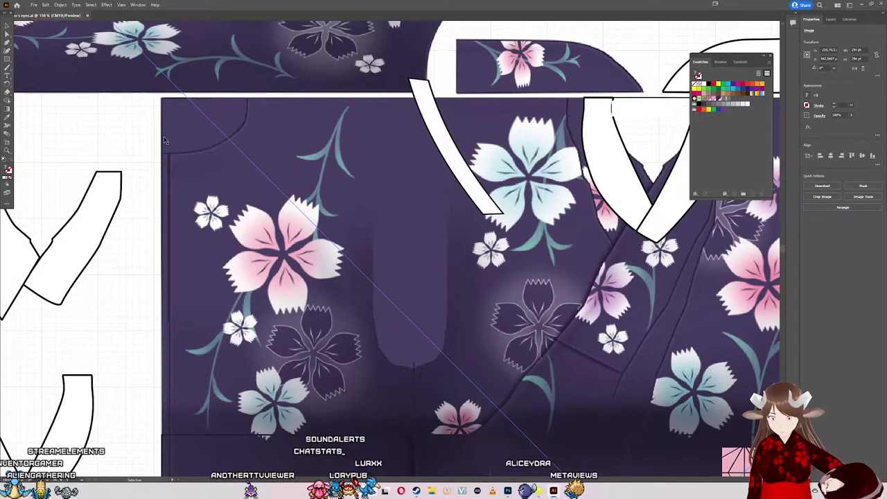
Step: Draw a white ellipse over the body panel's top-left corner with the Ellipse tool
{"action": "key", "text": "m"}
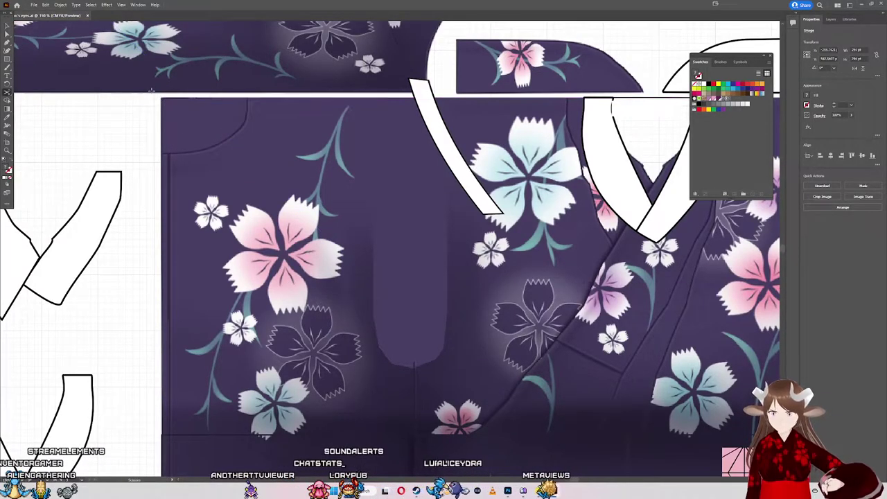
{"action": "left_click_drag", "start_coordinate": [160, 81], "coordinate": [202, 118]}
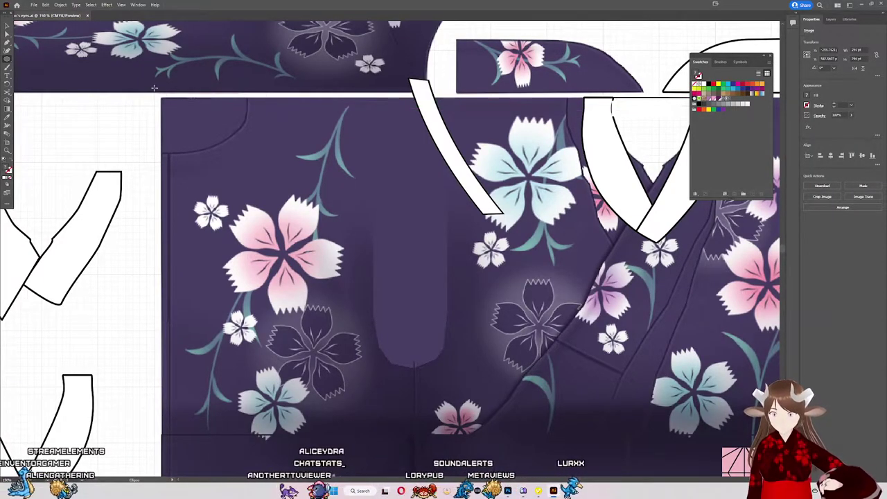
{"action": "mouse_move", "coordinate": [154, 88]}
{"action": "left_mouse_down"}
{"action": "mouse_move", "coordinate": [232, 132]}
{"action": "mouse_move", "coordinate": [230, 142]}
{"action": "mouse_move", "coordinate": [205, 113]}
{"action": "mouse_move", "coordinate": [233, 108]}
{"action": "left_mouse_up"}
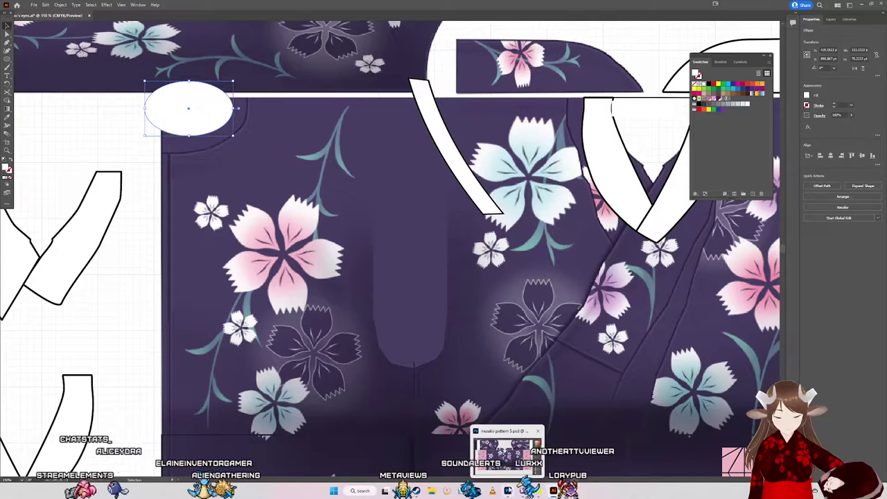
Step: Paste the ellipse as a Smart Object and fit it to the pink texture's upper-left edge
{"action": "left_click", "coordinate": [508, 491]}
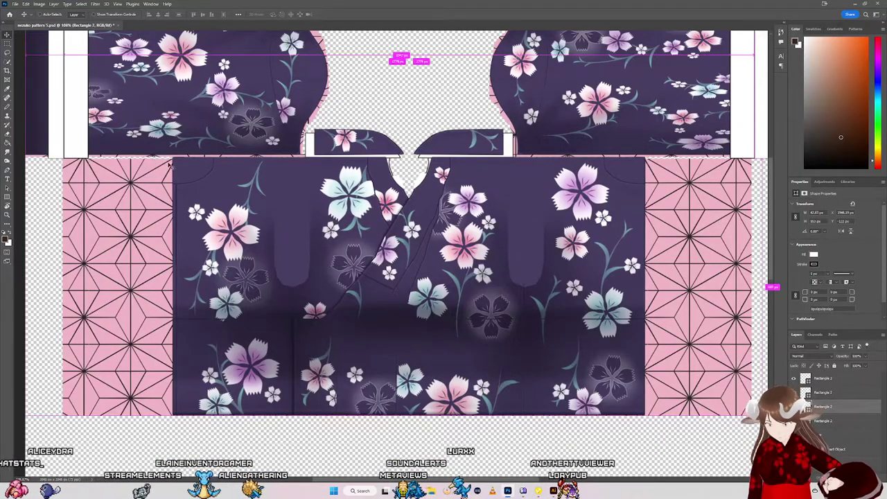
{"action": "key", "text": "ctrl+v"}
{"action": "left_click", "coordinate": [470, 138]}
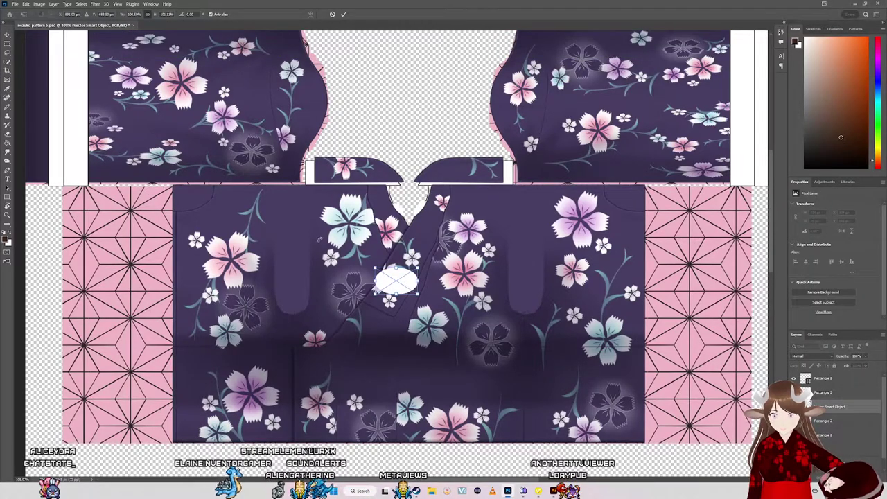
{"action": "left_click_drag", "start_coordinate": [395, 281], "coordinate": [182, 194]}
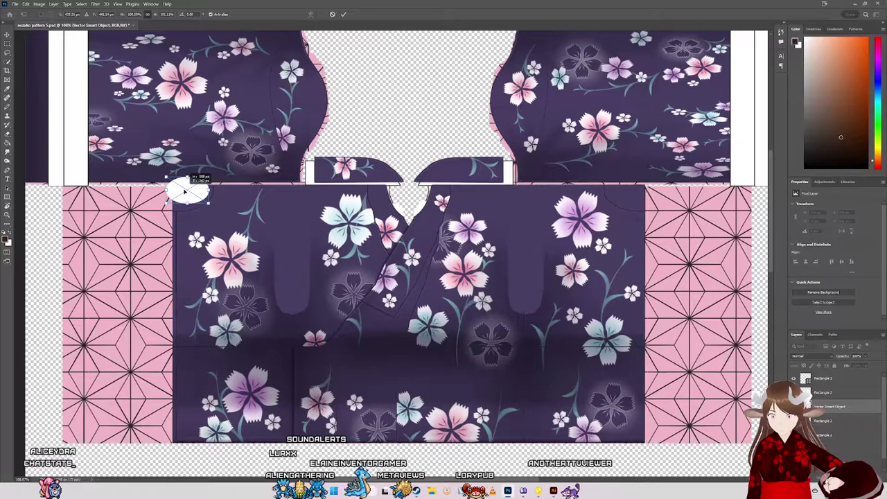
{"action": "scroll", "coordinate": [183, 193], "scroll_direction": "up", "scroll_amount": 5}
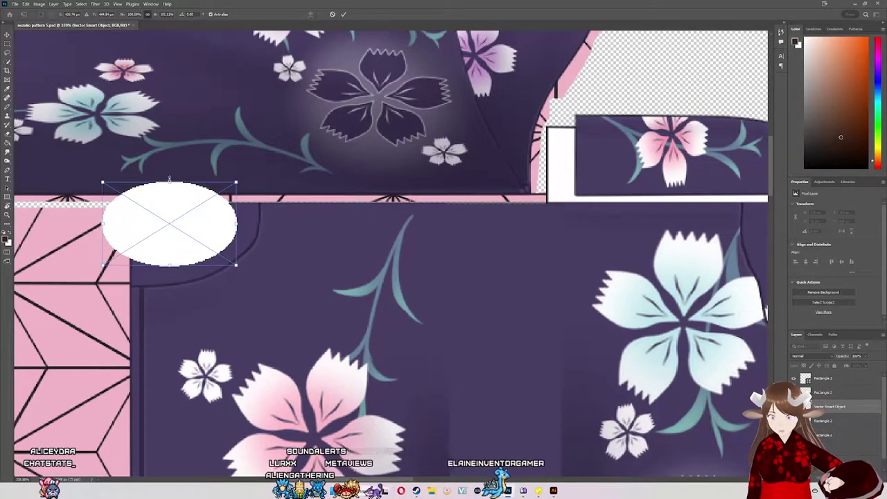
{"action": "left_click_drag", "start_coordinate": [169, 180], "coordinate": [170, 196]}
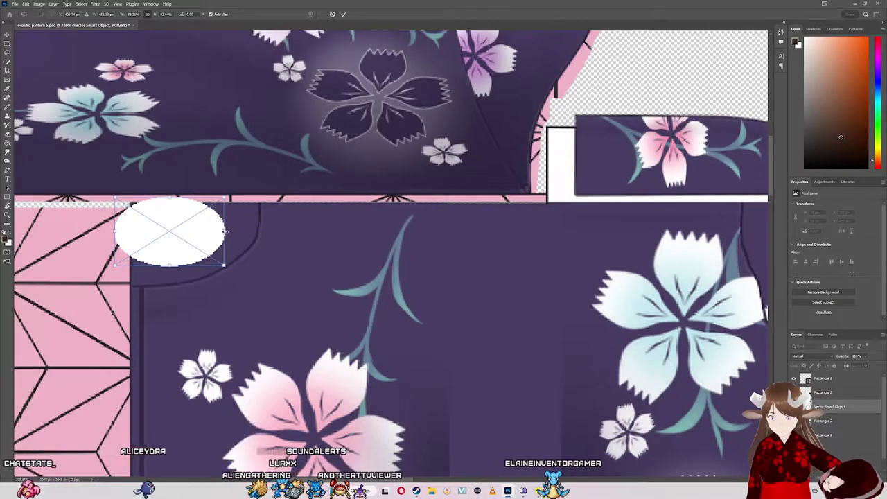
{"action": "mouse_move", "coordinate": [224, 232]}
{"action": "left_mouse_down"}
{"action": "mouse_move", "coordinate": [242, 223]}
{"action": "mouse_move", "coordinate": [206, 215]}
{"action": "mouse_move", "coordinate": [205, 207]}
{"action": "left_mouse_up"}
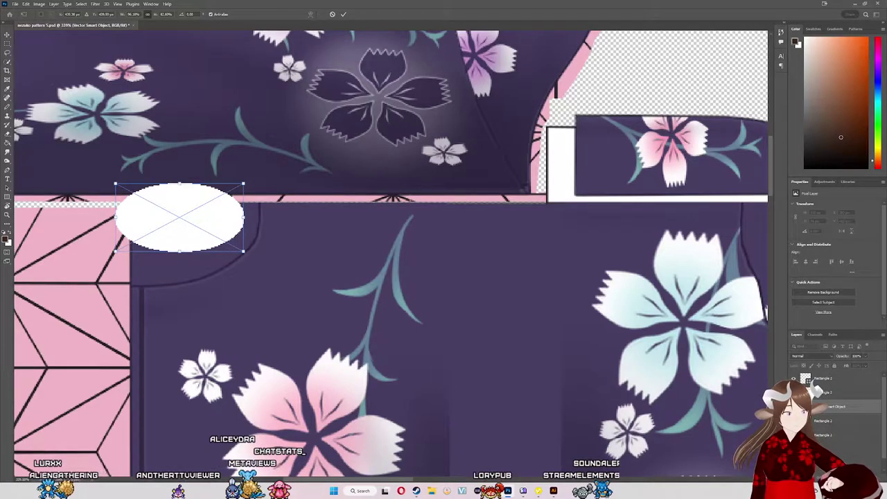
{"action": "key", "text": "Return"}
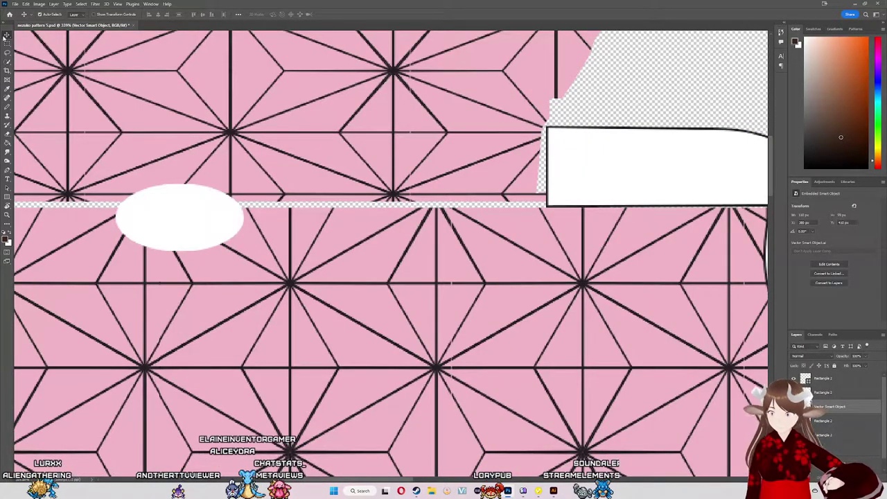
Step: Export the texture as PNG 'nezuko pattern 7' and return to VRoid Studio
{"action": "left_click", "coordinate": [14, 3]}
{"action": "mouse_move", "coordinate": [24, 111]}
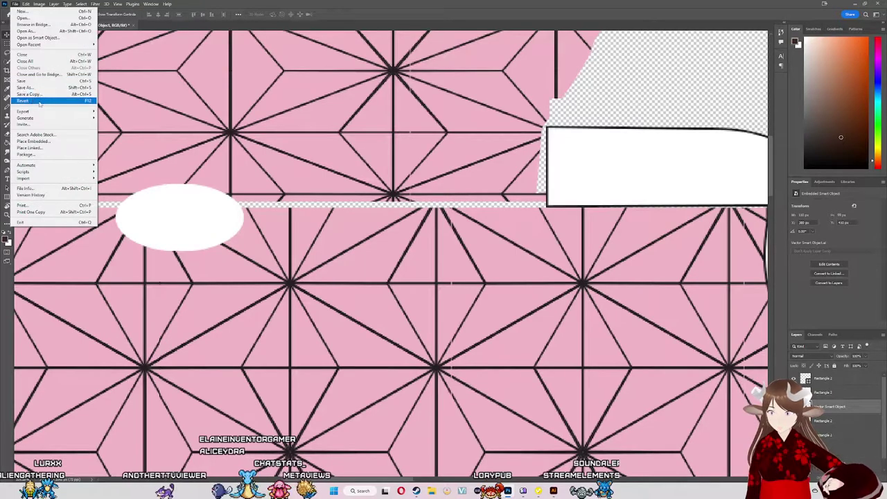
{"action": "left_click", "coordinate": [121, 111]}
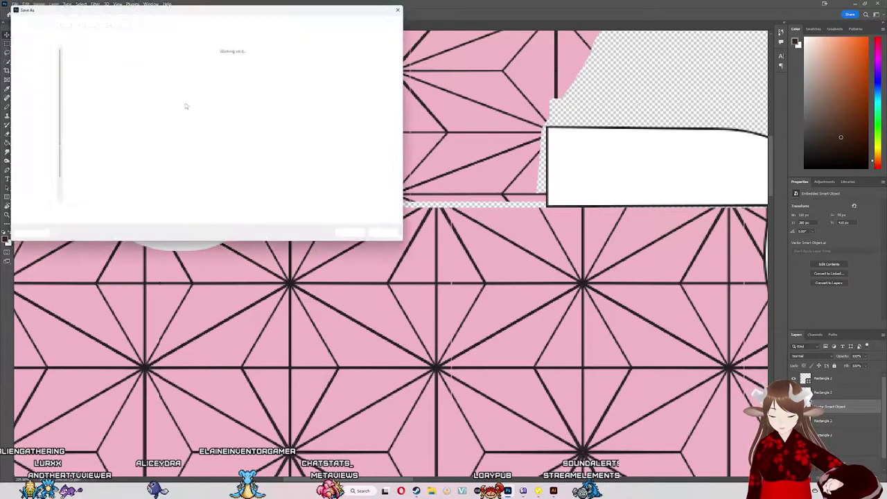
{"action": "left_click", "coordinate": [121, 213]}
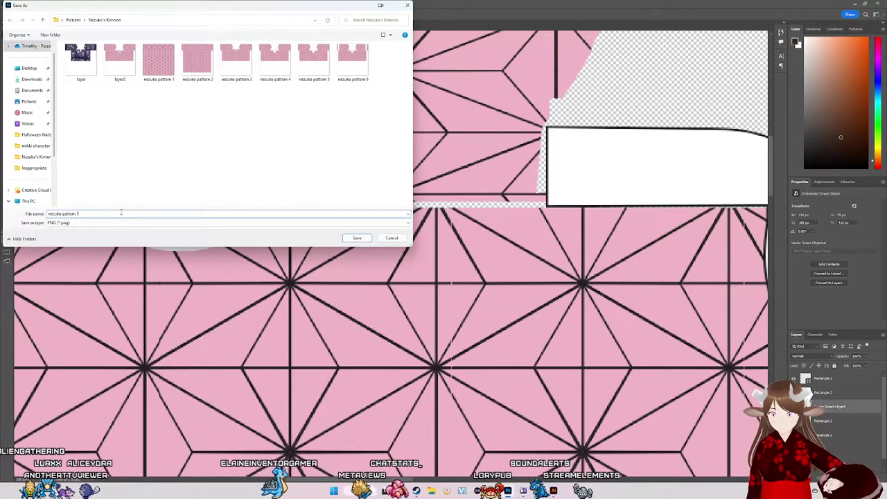
{"action": "key", "text": "BackSpace"}
{"action": "type", "text": "7"}
{"action": "key", "text": "Return"}
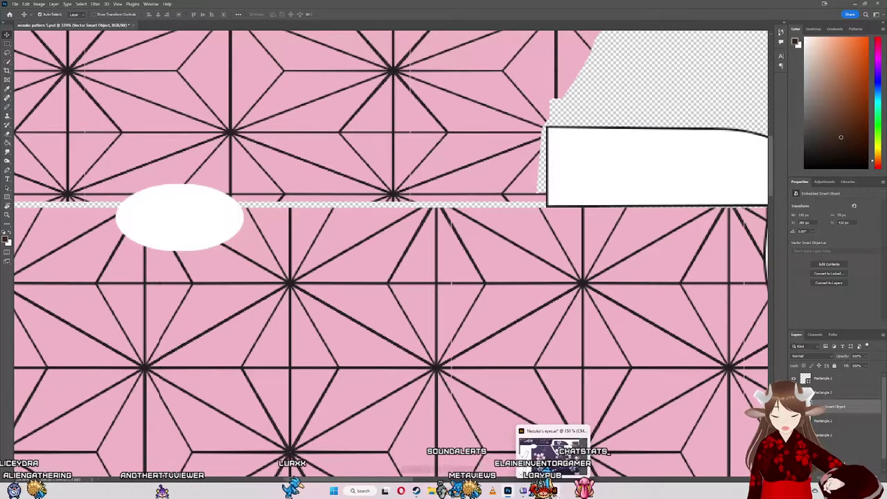
{"action": "mouse_move", "coordinate": [508, 491]}
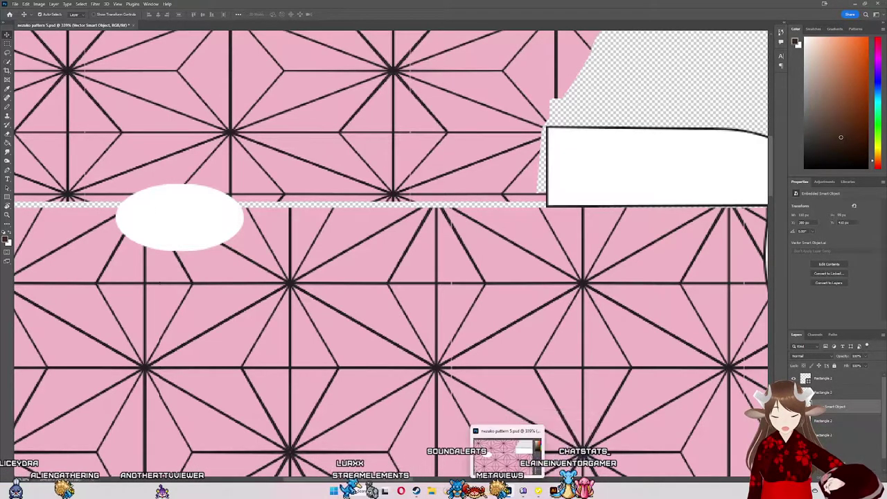
{"action": "left_click", "coordinate": [452, 491]}
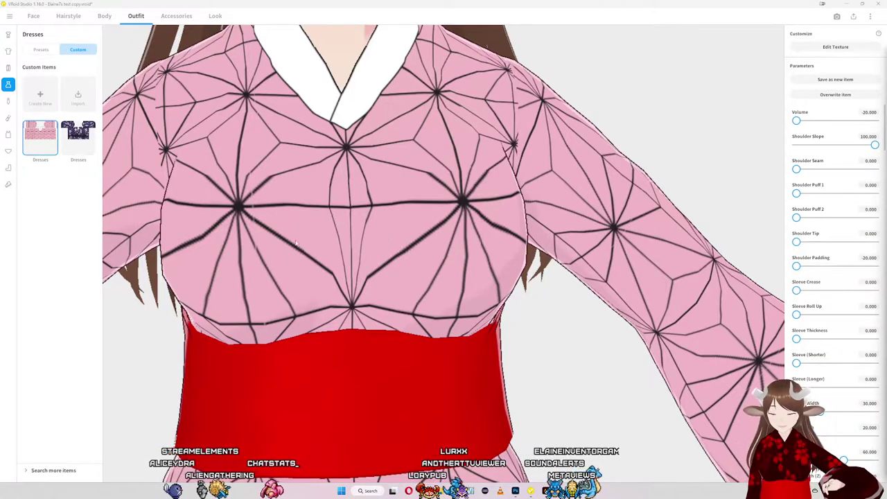
Step: Import 'nezuko pattern 7' from the Nezuko's Kimono folder into the kimono's base texture layer
{"action": "right_click", "coordinate": [42, 136]}
{"action": "left_click", "coordinate": [43, 139]}
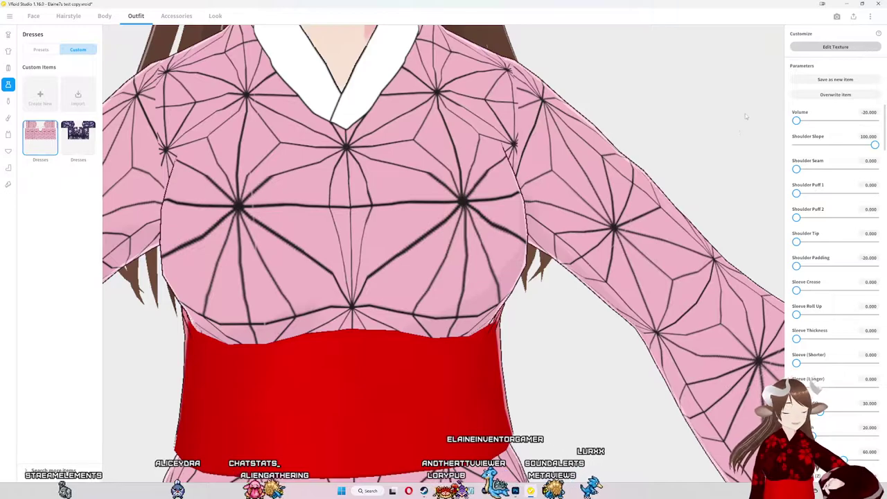
{"action": "left_click", "coordinate": [835, 47]}
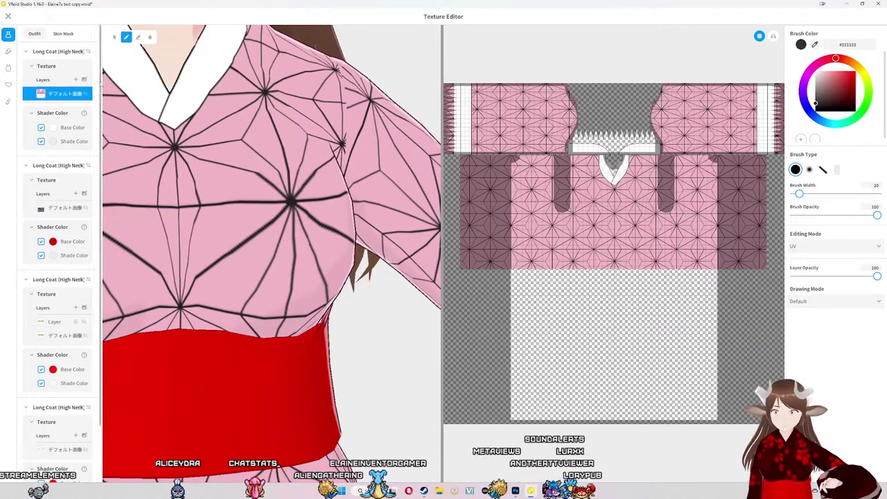
{"action": "right_click", "coordinate": [77, 94]}
{"action": "left_click", "coordinate": [85, 82]}
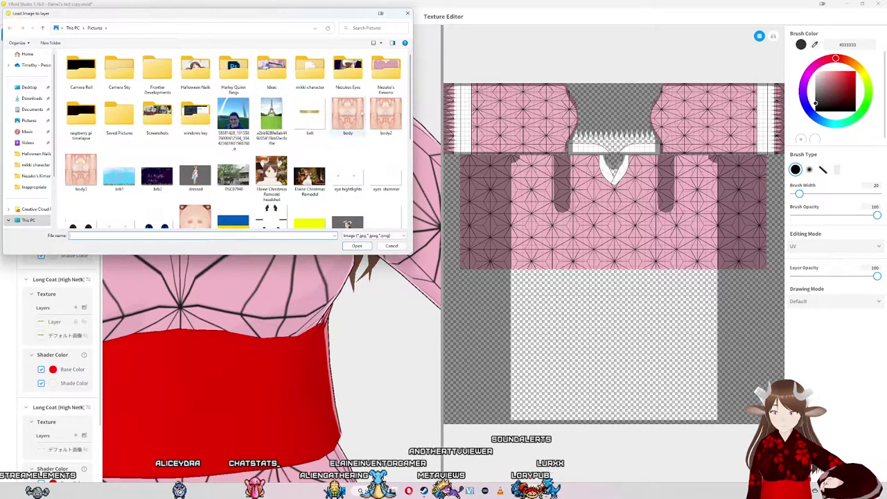
{"action": "double_click", "coordinate": [384, 70]}
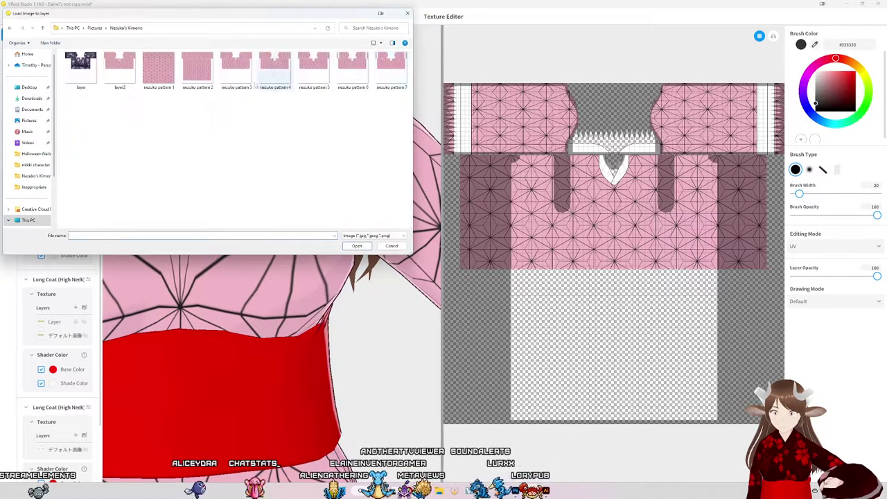
{"action": "double_click", "coordinate": [392, 73]}
{"action": "mouse_move", "coordinate": [250, 208]}
{"action": "left_mouse_down"}
{"action": "mouse_move", "coordinate": [208, 229]}
{"action": "mouse_move", "coordinate": [261, 222]}
{"action": "left_mouse_up"}
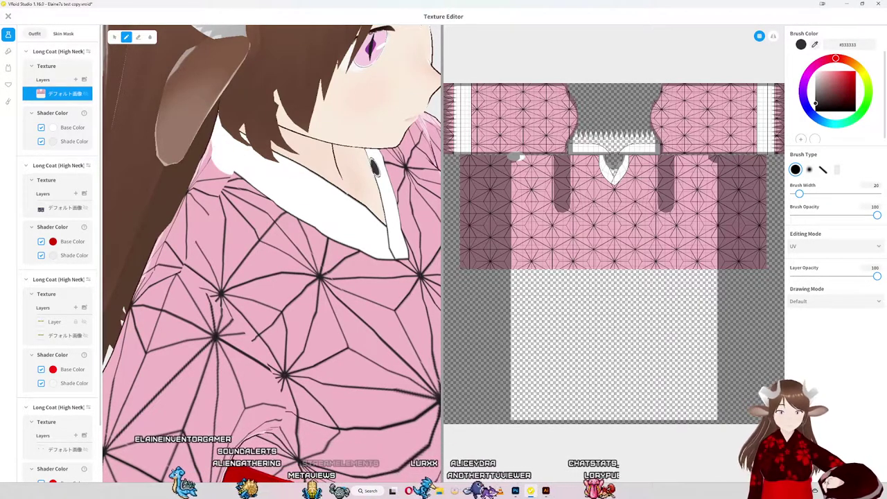
Step: Paint a small black mark at the collar edge, then close the Texture Editor
{"action": "left_click_drag", "start_coordinate": [234, 172], "coordinate": [224, 183]}
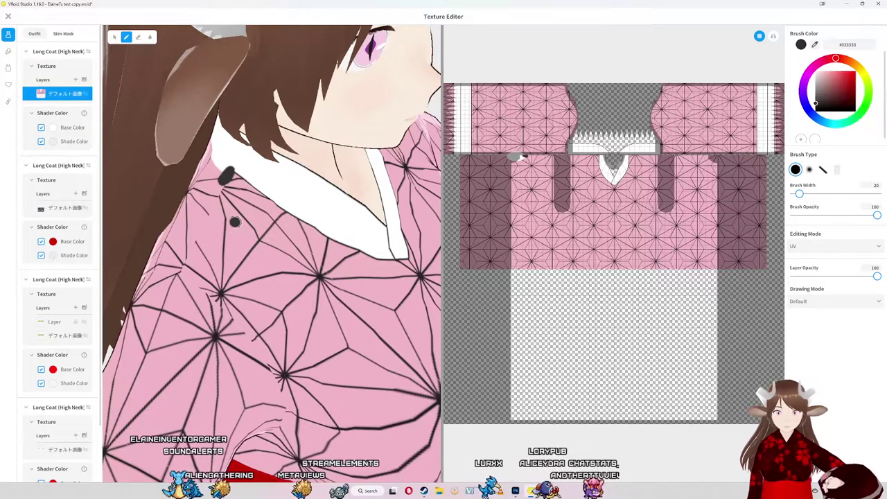
{"action": "left_click_drag", "start_coordinate": [234, 218], "coordinate": [218, 193]}
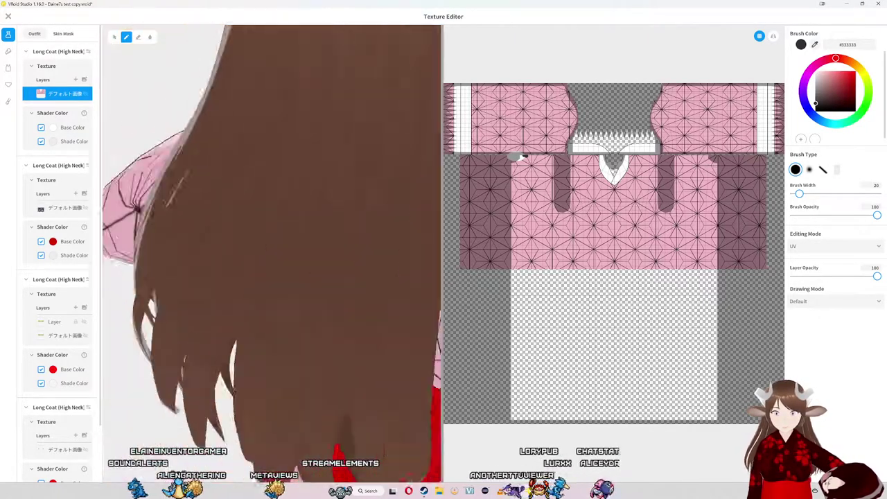
{"action": "left_click", "coordinate": [8, 16]}
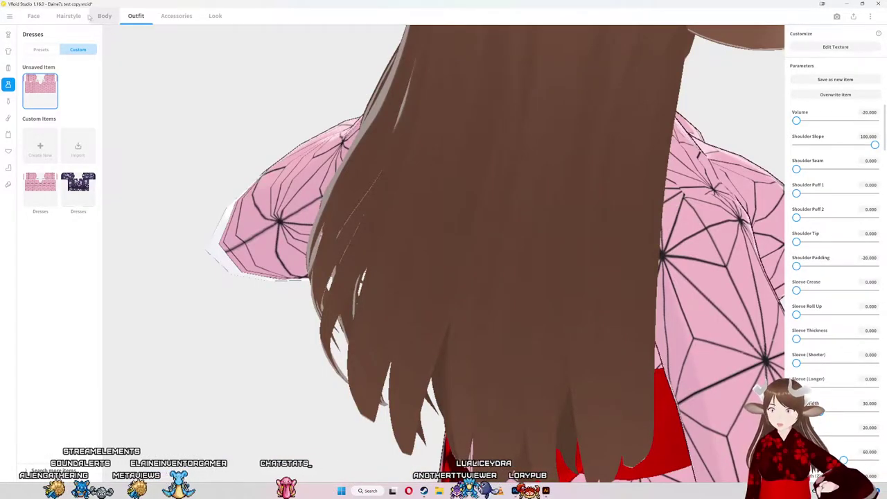
Step: Remove the avatar's hair and zoom in on the kimono's neck and collar
{"action": "left_click", "coordinate": [82, 16]}
{"action": "left_click", "coordinate": [43, 64]}
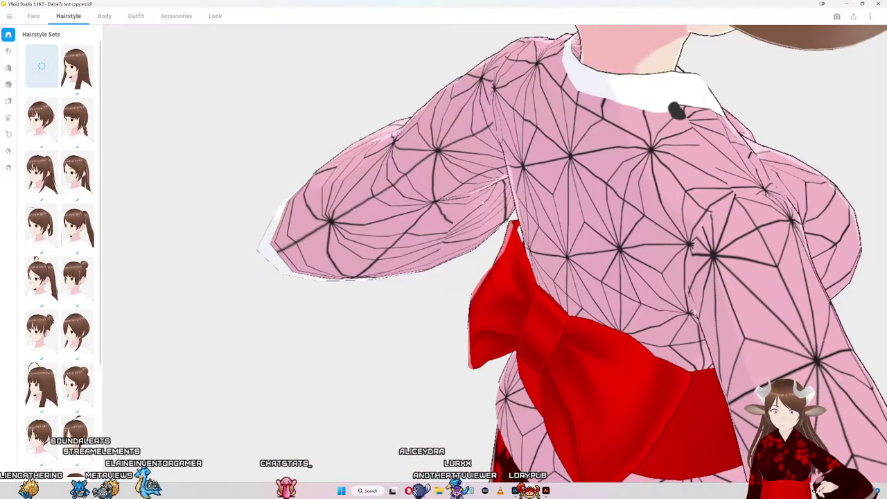
{"action": "left_click_drag", "start_coordinate": [482, 201], "coordinate": [583, 235]}
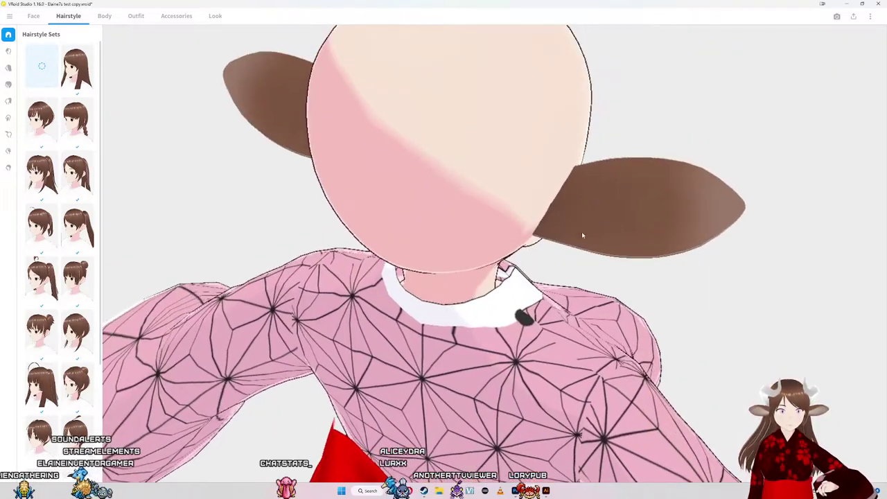
{"action": "scroll", "coordinate": [582, 232], "scroll_direction": "up", "scroll_amount": 3}
{"action": "mouse_move", "coordinate": [582, 231]}
{"action": "left_mouse_down"}
{"action": "mouse_move", "coordinate": [521, 365]}
{"action": "mouse_move", "coordinate": [549, 276]}
{"action": "left_mouse_up"}
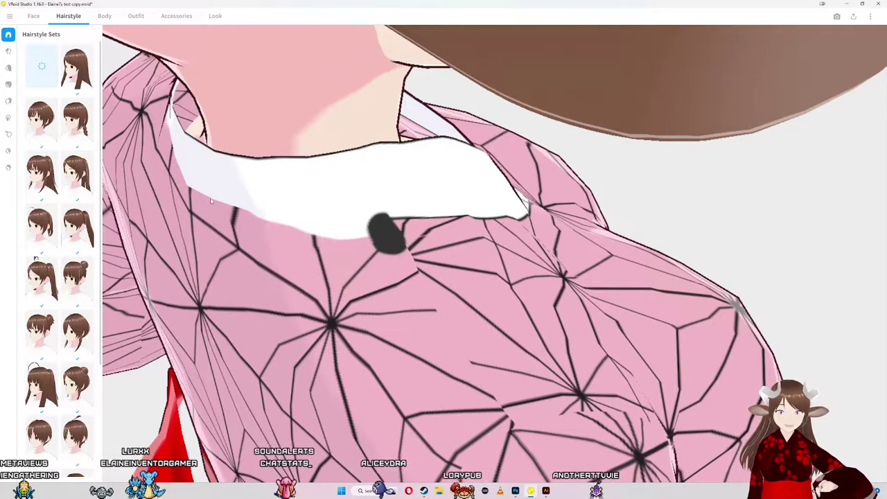
{"action": "left_click_drag", "start_coordinate": [266, 221], "coordinate": [282, 206]}
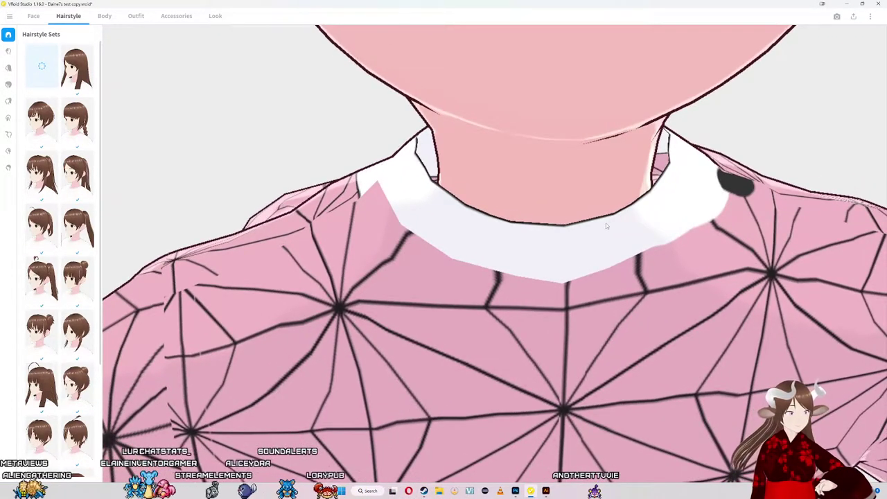
Step: Compare the red floral kimono, then open the unsaved pink kimono's texture in the Texture Editor
{"action": "left_click", "coordinate": [135, 16]}
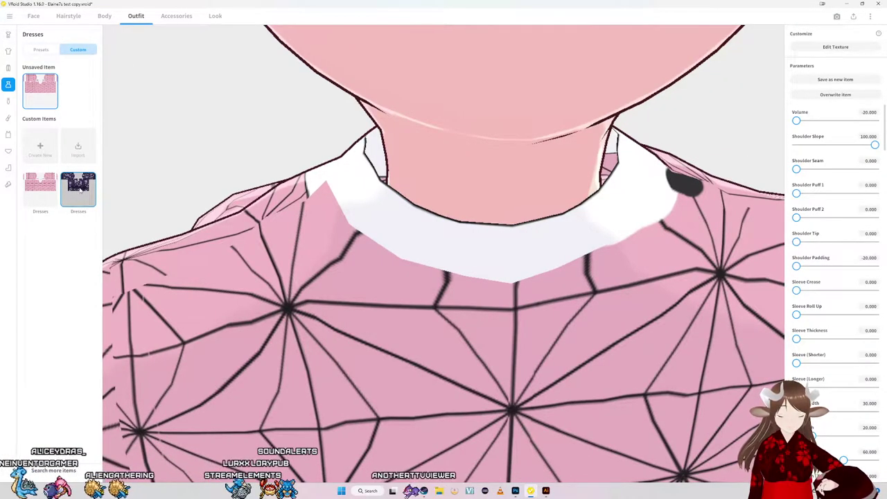
{"action": "left_click", "coordinate": [78, 189]}
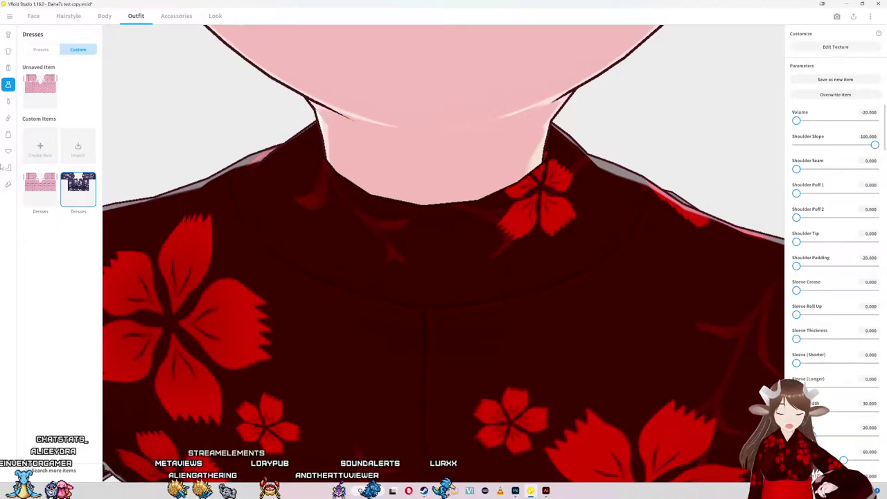
{"action": "left_click", "coordinate": [40, 182]}
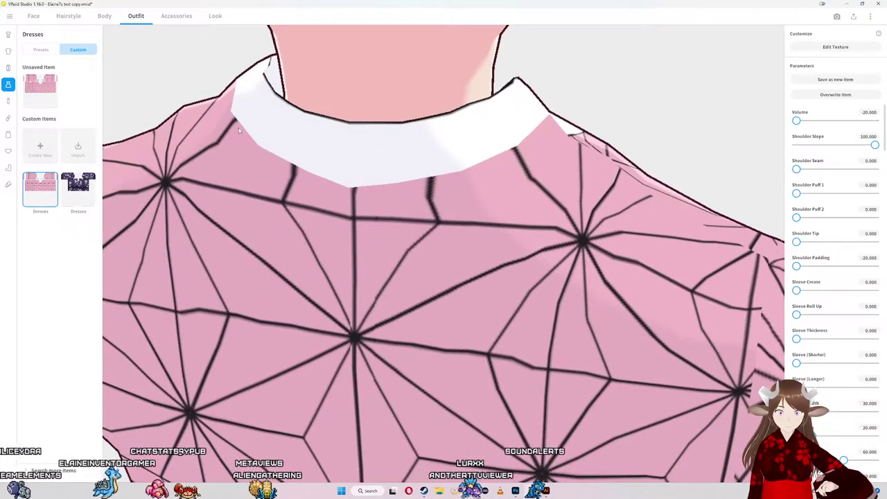
{"action": "left_click_drag", "start_coordinate": [513, 133], "coordinate": [412, 222]}
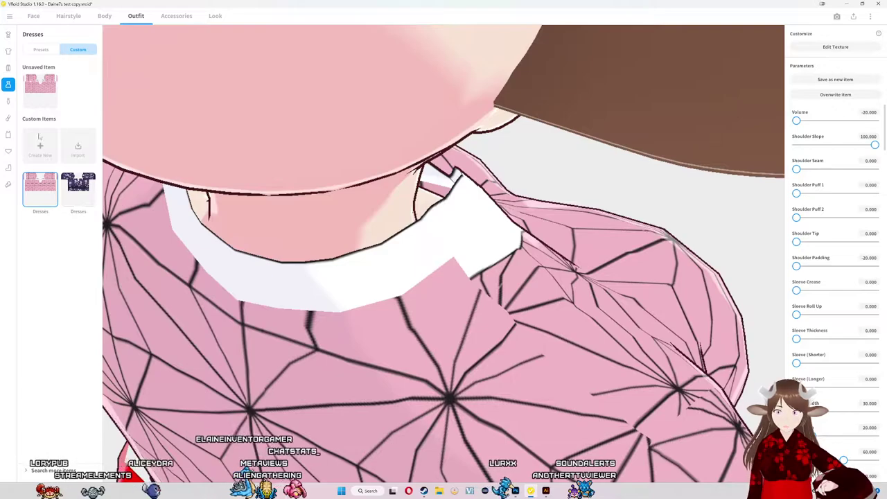
{"action": "left_click", "coordinate": [35, 90]}
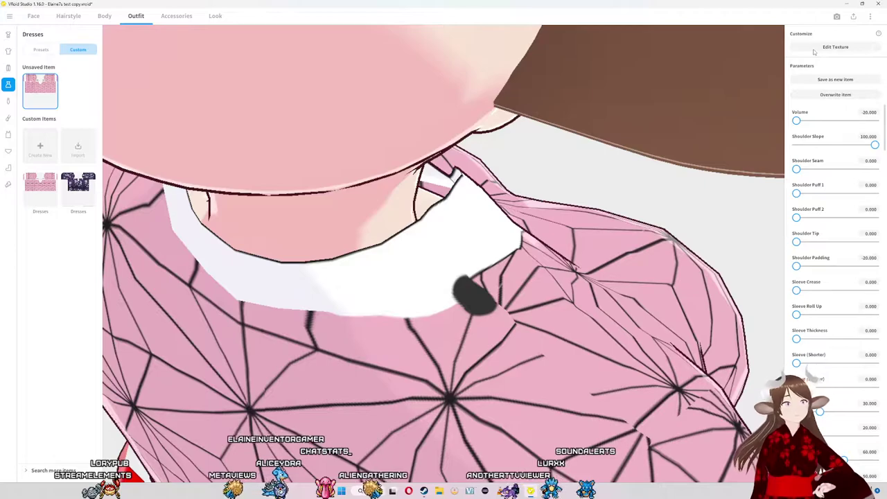
{"action": "left_click", "coordinate": [815, 49]}
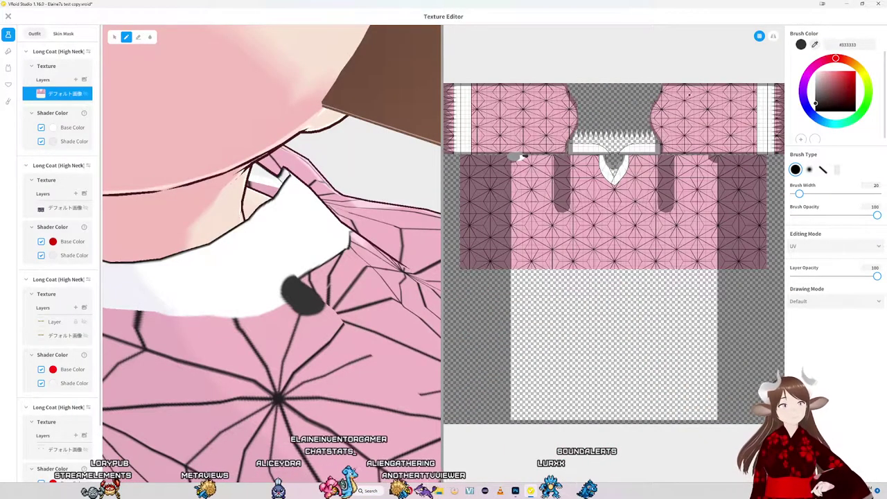
Step: Import the 'layer' image from the Nezuko's Kimono folder into the base texture layer
{"action": "right_click", "coordinate": [59, 93]}
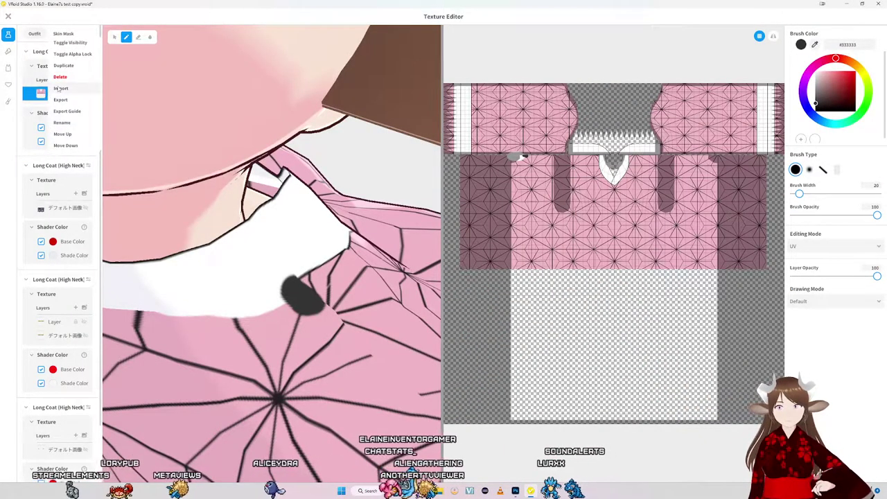
{"action": "left_click", "coordinate": [60, 89]}
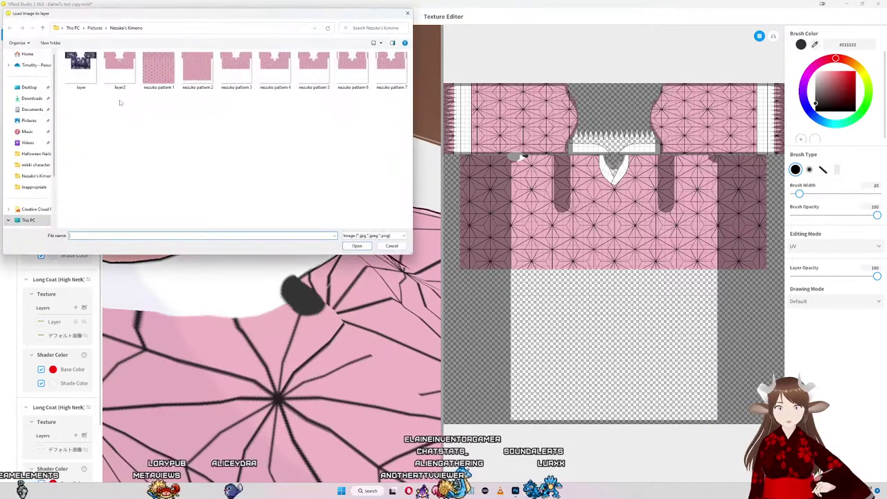
{"action": "double_click", "coordinate": [77, 68]}
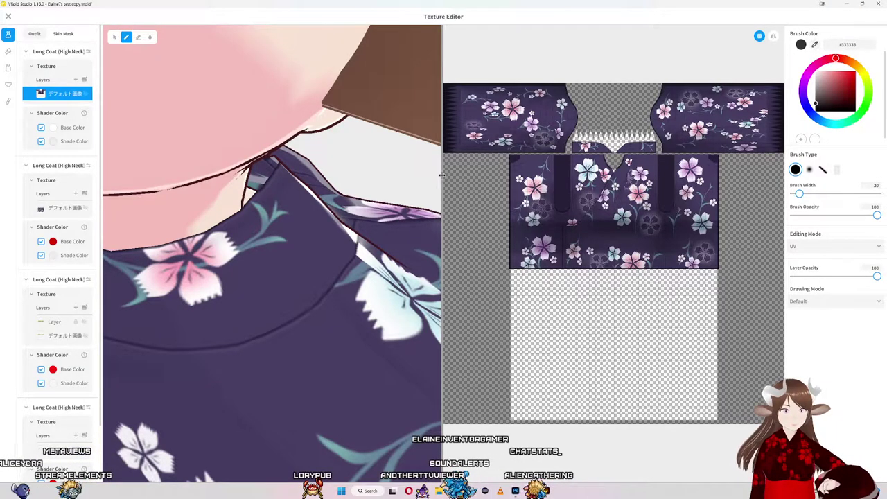
Step: Widen the texture editor pane to view the purple floral Long Coat texture
{"action": "left_click_drag", "start_coordinate": [441, 176], "coordinate": [205, 174]}
{"action": "scroll", "coordinate": [492, 161], "scroll_direction": "up", "scroll_amount": 2}
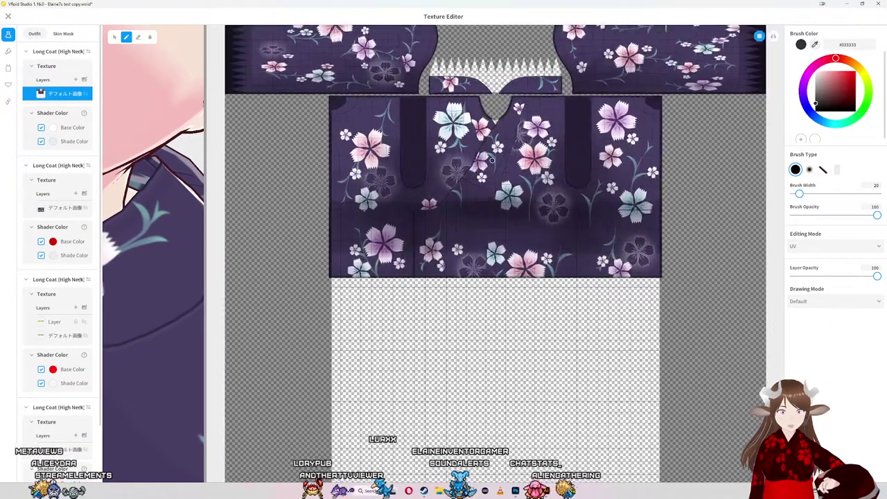
{"action": "scroll", "coordinate": [492, 161], "scroll_direction": "down", "scroll_amount": 1}
{"action": "scroll", "coordinate": [493, 160], "scroll_direction": "down", "scroll_amount": 1}
{"action": "scroll", "coordinate": [492, 158], "scroll_direction": "down", "scroll_amount": 1}
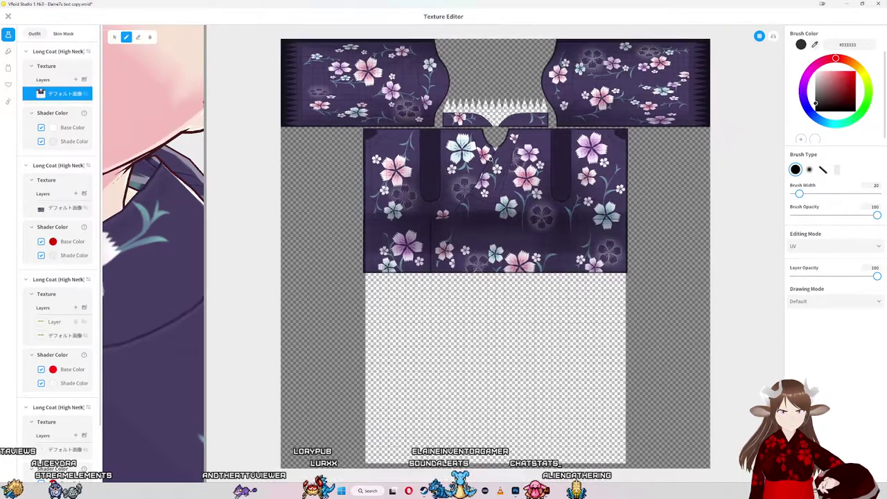
{"action": "scroll", "coordinate": [491, 159], "scroll_direction": "up", "scroll_amount": 1}
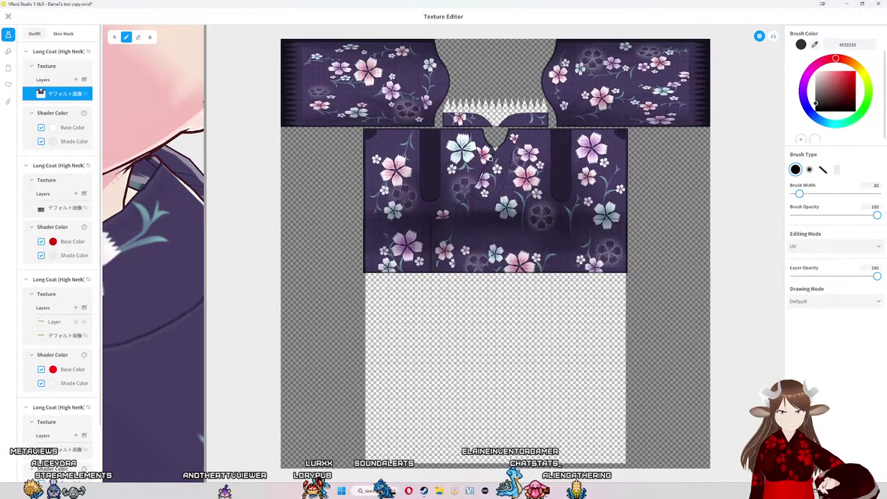
{"action": "scroll", "coordinate": [491, 159], "scroll_direction": "down", "scroll_amount": 1}
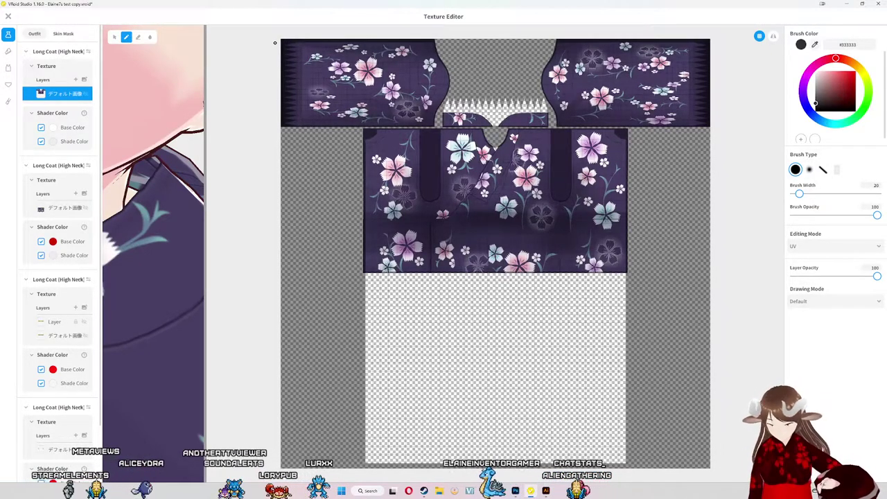
Step: Capture the whole purple floral texture canvas with a Snipping Tool rectangle
{"action": "key", "text": "super+shift+s"}
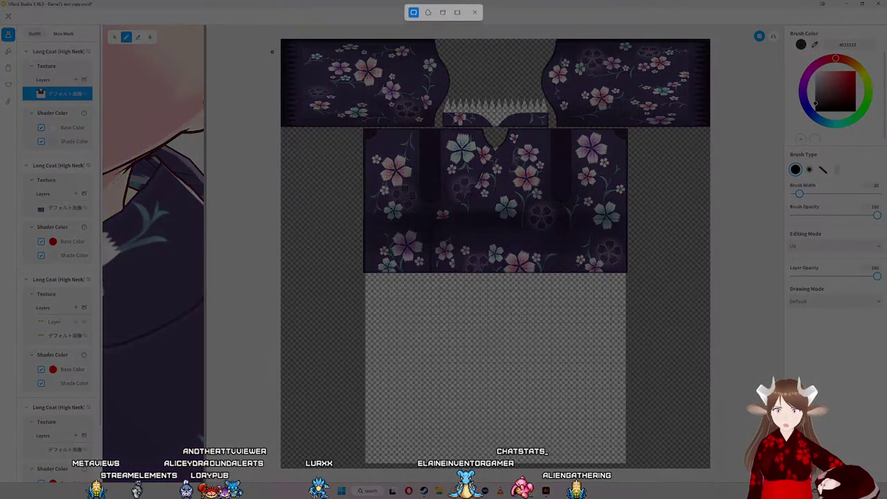
{"action": "left_click_drag", "start_coordinate": [281, 38], "coordinate": [710, 469]}
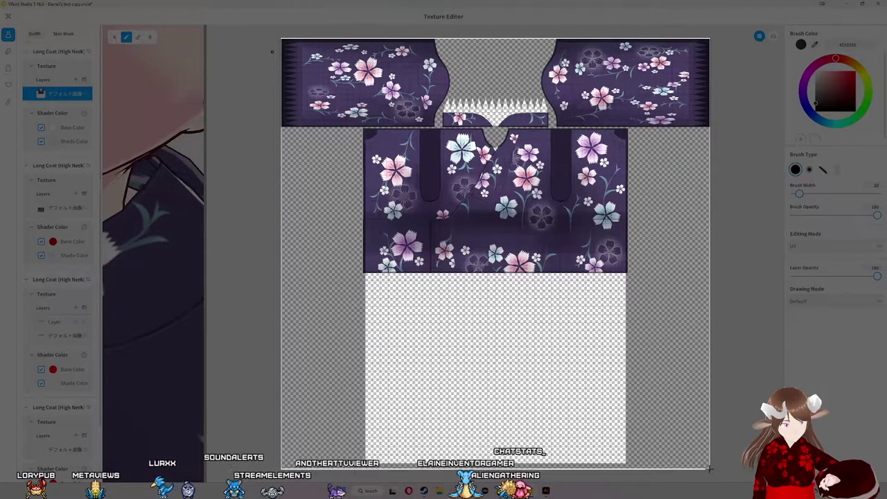
{"action": "left_click_drag", "start_coordinate": [709, 468], "coordinate": [707, 466]}
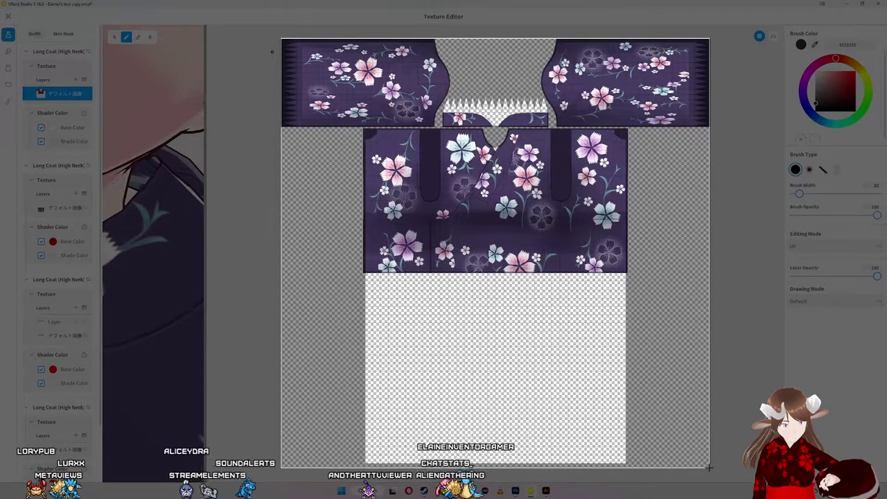
{"action": "left_click_drag", "start_coordinate": [708, 468], "coordinate": [709, 468]}
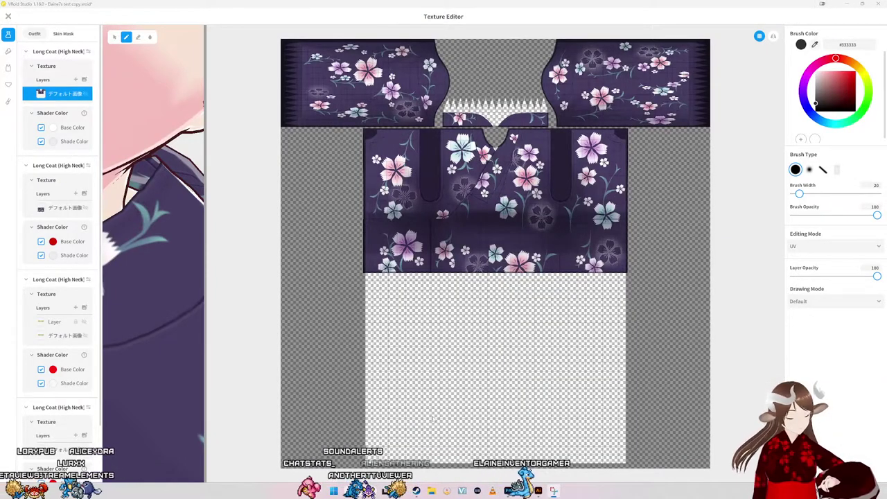
Step: Paste the captured kimono texture into the Photoshop pattern document and shift it slightly
{"action": "left_click", "coordinate": [538, 491]}
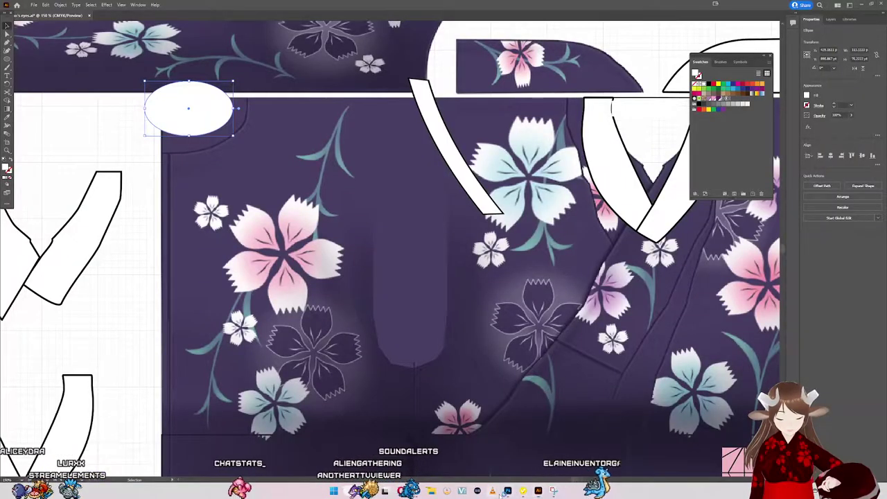
{"action": "left_click", "coordinate": [507, 490]}
{"action": "key", "text": "ctrl+v"}
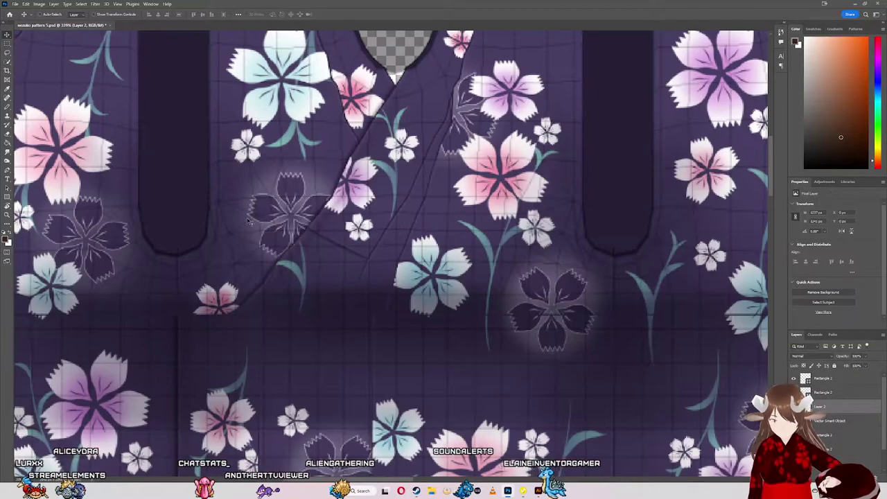
{"action": "scroll", "coordinate": [422, 207], "scroll_direction": "down", "scroll_amount": 3}
{"action": "scroll", "coordinate": [422, 208], "scroll_direction": "up", "scroll_amount": 1}
{"action": "scroll", "coordinate": [422, 207], "scroll_direction": "down", "scroll_amount": 3}
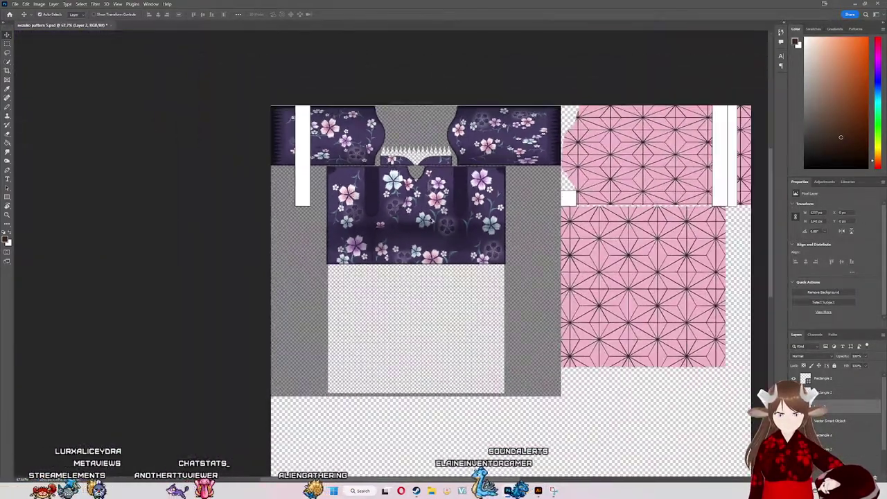
{"action": "mouse_move", "coordinate": [438, 232]}
{"action": "left_mouse_down"}
{"action": "mouse_move", "coordinate": [447, 248]}
{"action": "mouse_move", "coordinate": [439, 262]}
{"action": "left_mouse_up"}
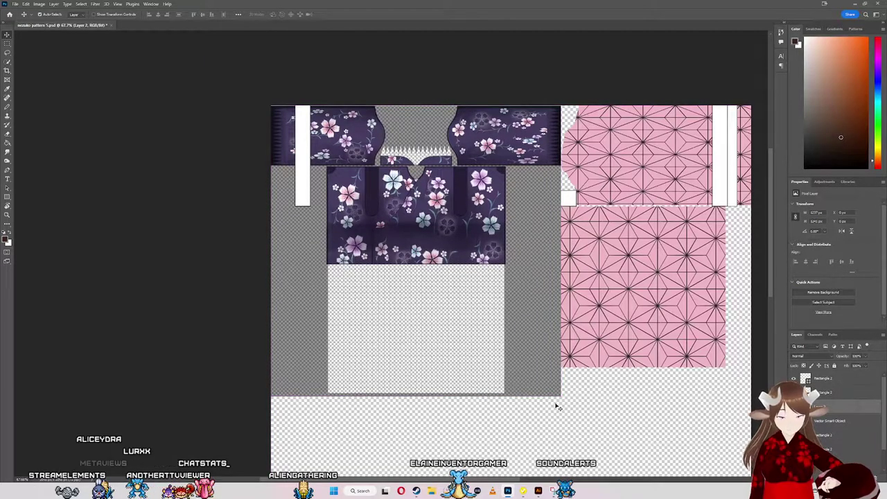
Step: Free-transform the pasted kimono texture to fill the canvas width and height, aligning it
{"action": "key", "text": "ctrl+t"}
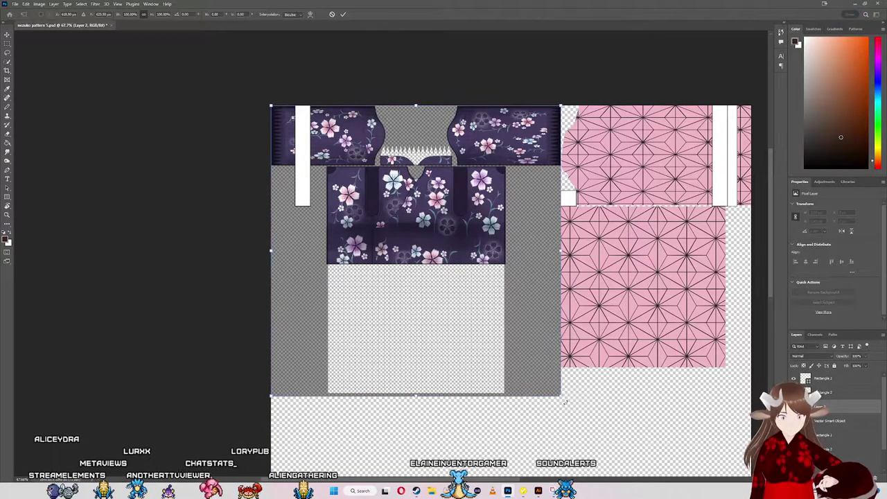
{"action": "left_click_drag", "start_coordinate": [563, 397], "coordinate": [690, 416]}
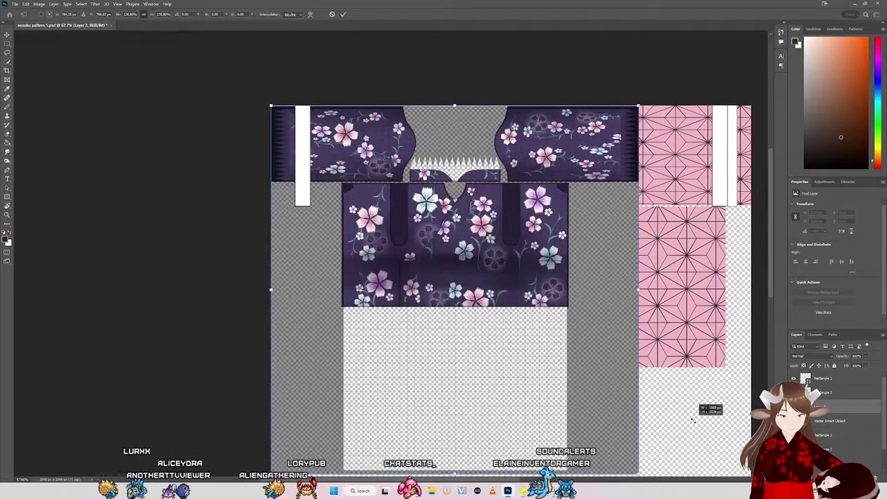
{"action": "scroll", "coordinate": [689, 416], "scroll_direction": "down", "scroll_amount": 2}
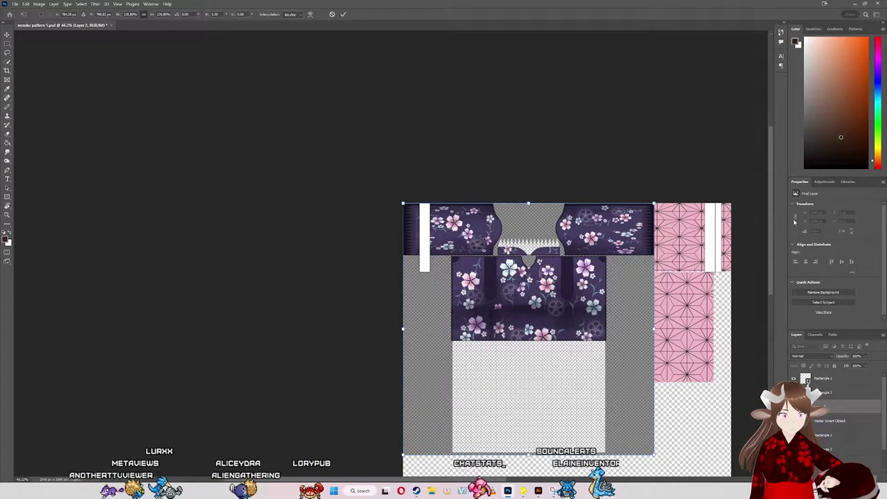
{"action": "scroll", "coordinate": [687, 293], "scroll_direction": "down", "scroll_amount": 5}
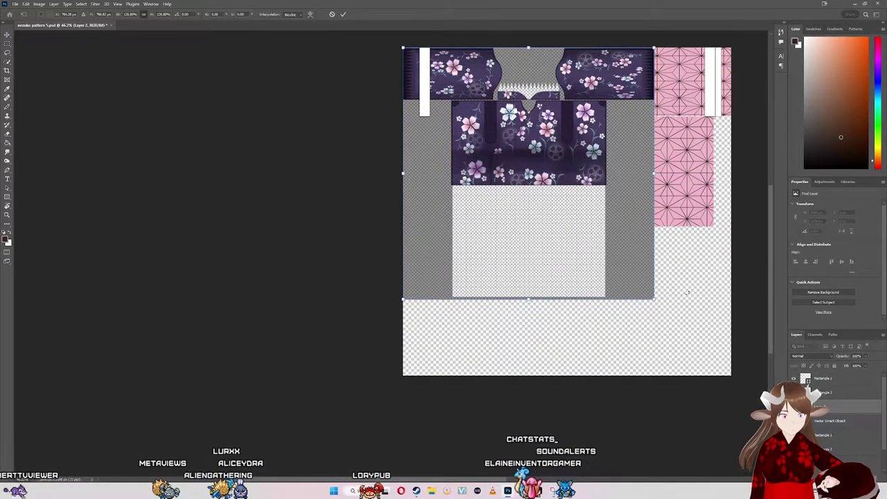
{"action": "left_click_drag", "start_coordinate": [656, 300], "coordinate": [733, 374]}
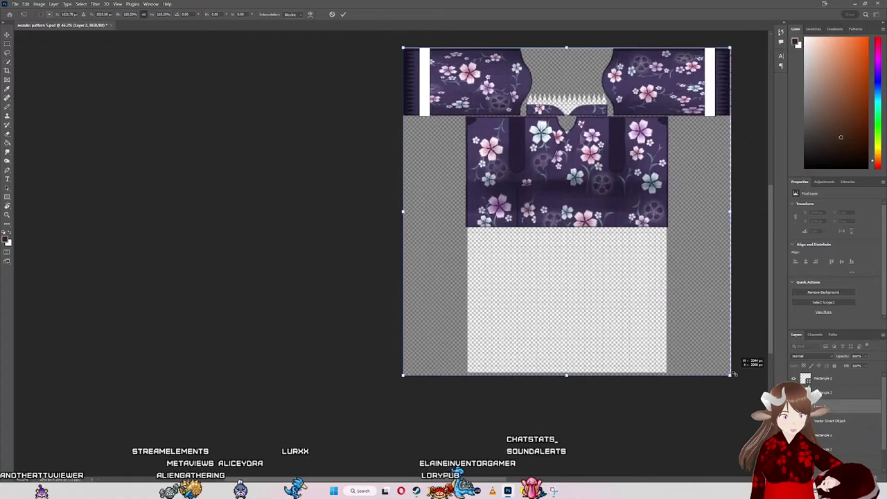
{"action": "left_click_drag", "start_coordinate": [734, 374], "coordinate": [727, 372]}
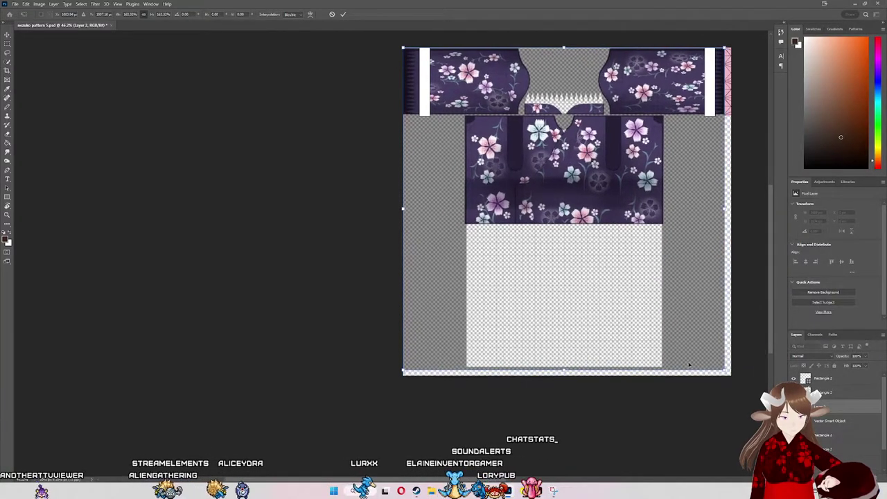
{"action": "left_click_drag", "start_coordinate": [564, 371], "coordinate": [568, 378]}
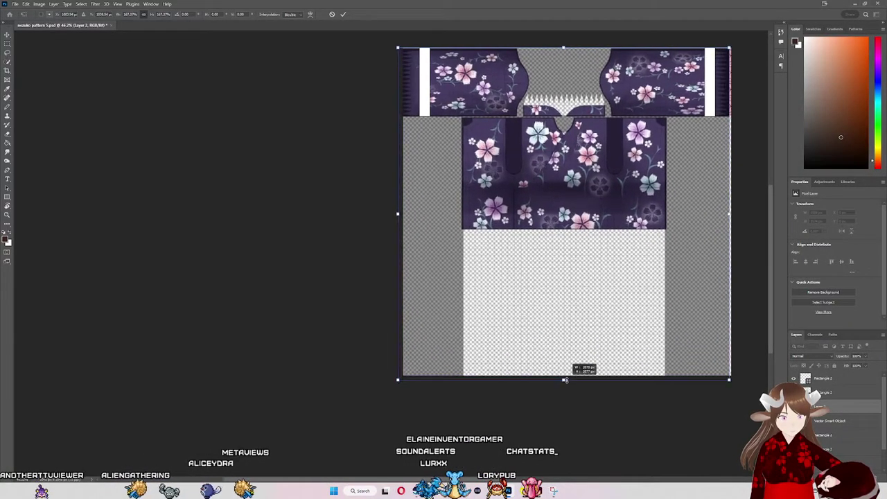
{"action": "left_click_drag", "start_coordinate": [469, 281], "coordinate": [474, 280]}
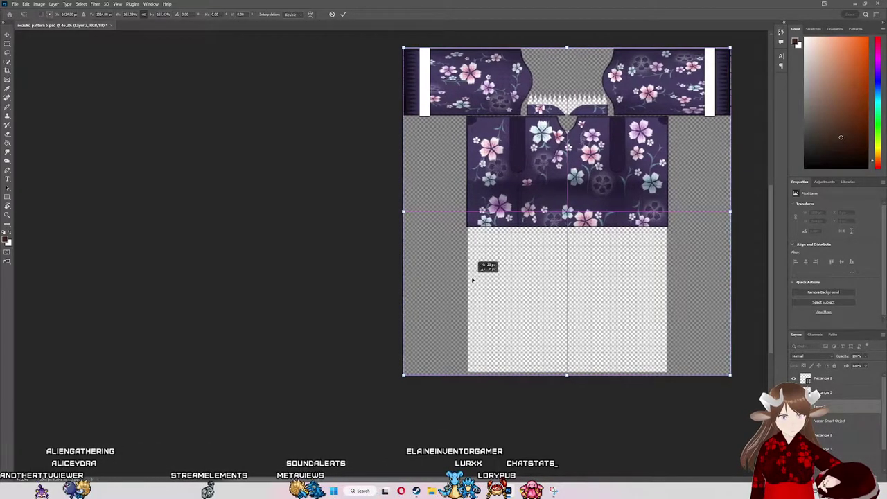
{"action": "left_click_drag", "start_coordinate": [474, 281], "coordinate": [472, 280]}
{"action": "scroll", "coordinate": [491, 230], "scroll_direction": "up", "scroll_amount": 3}
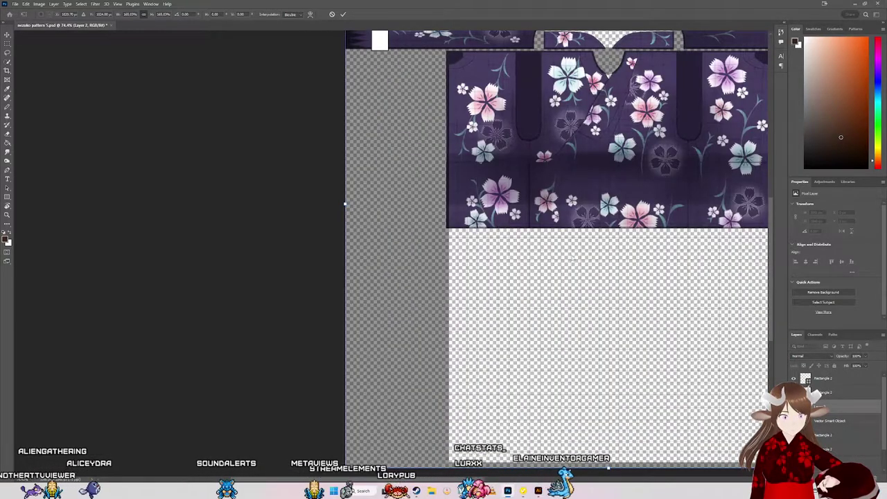
{"action": "scroll", "coordinate": [613, 353], "scroll_direction": "down", "scroll_amount": 2}
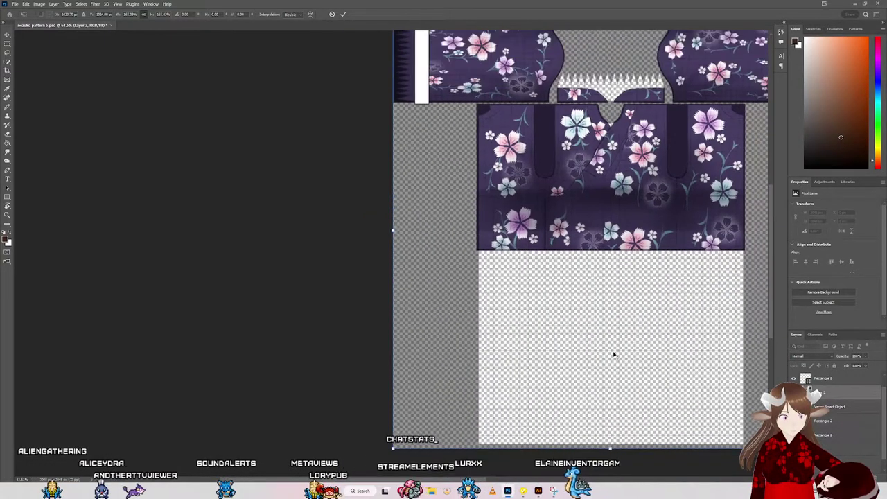
{"action": "scroll", "coordinate": [613, 354], "scroll_direction": "down", "scroll_amount": 1}
{"action": "scroll", "coordinate": [613, 353], "scroll_direction": "up", "scroll_amount": 3}
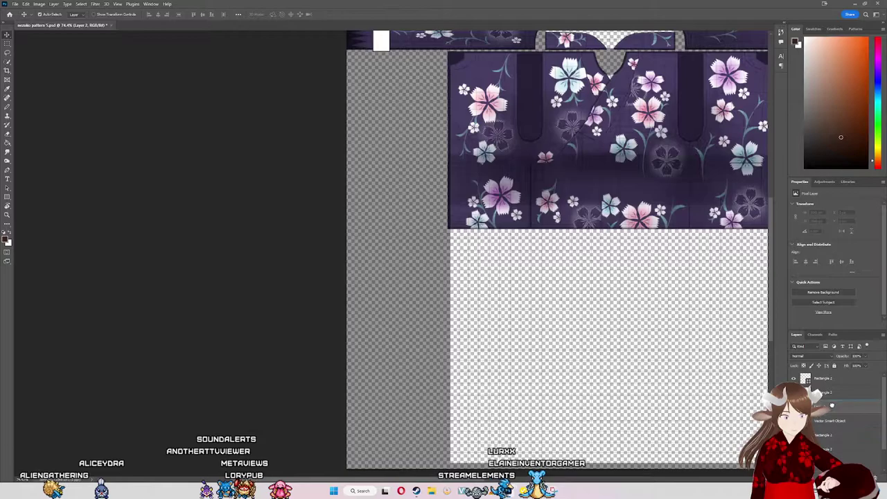
Step: Place the kimono texture as an embedded layer above Layer 2, nudged slightly left
{"action": "left_click_drag", "start_coordinate": [832, 404], "coordinate": [825, 407]}
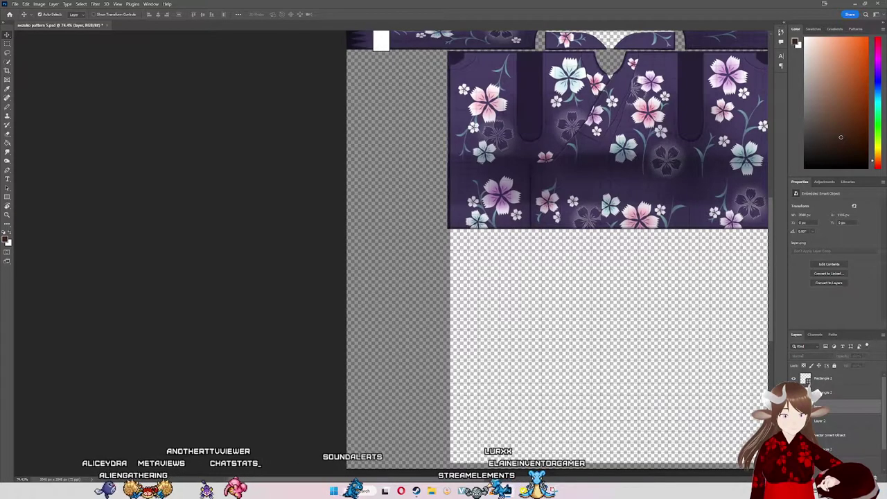
{"action": "scroll", "coordinate": [466, 268], "scroll_direction": "up", "scroll_amount": 1}
{"action": "scroll", "coordinate": [466, 267], "scroll_direction": "up", "scroll_amount": 1}
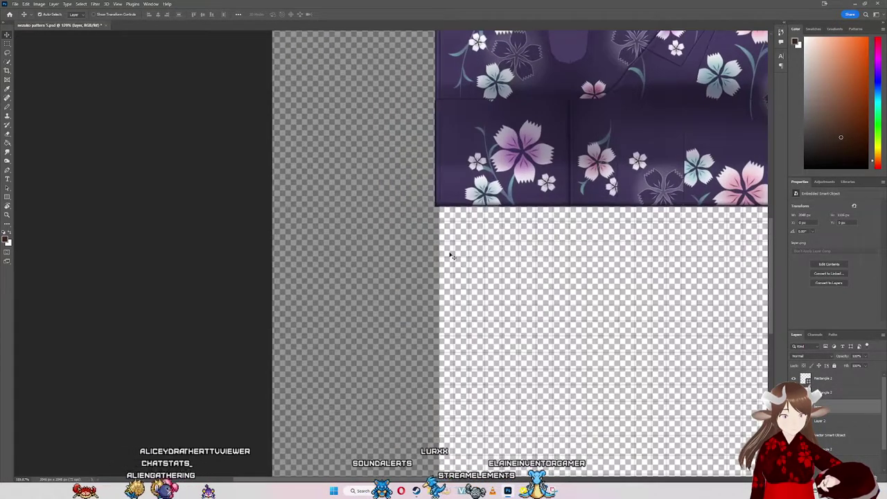
{"action": "scroll", "coordinate": [416, 243], "scroll_direction": "up", "scroll_amount": 5}
{"action": "scroll", "coordinate": [372, 216], "scroll_direction": "up", "scroll_amount": 3}
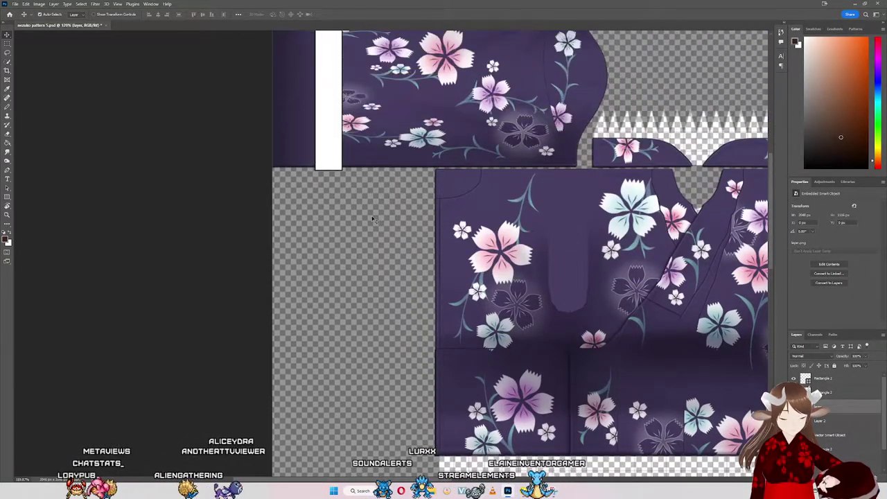
{"action": "scroll", "coordinate": [361, 256], "scroll_direction": "up", "scroll_amount": 2}
{"action": "scroll", "coordinate": [354, 284], "scroll_direction": "up", "scroll_amount": 1}
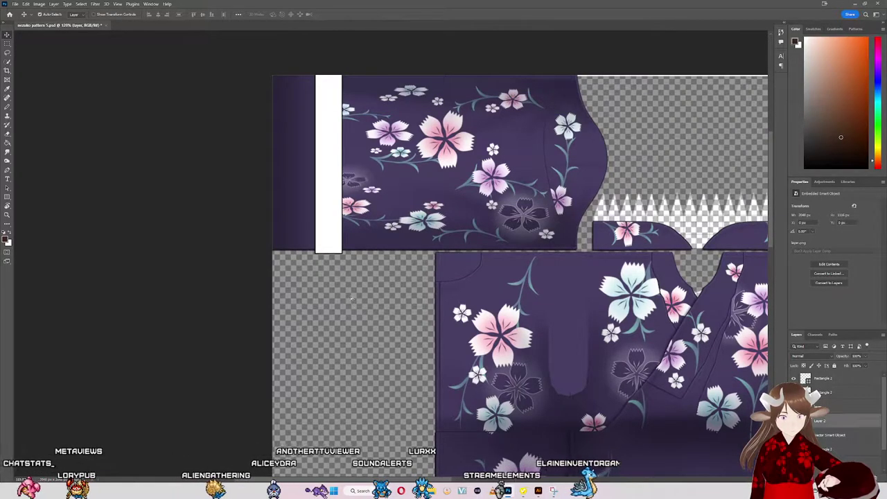
{"action": "left_click_drag", "start_coordinate": [350, 299], "coordinate": [348, 297]}
{"action": "left_click", "coordinate": [524, 330]}
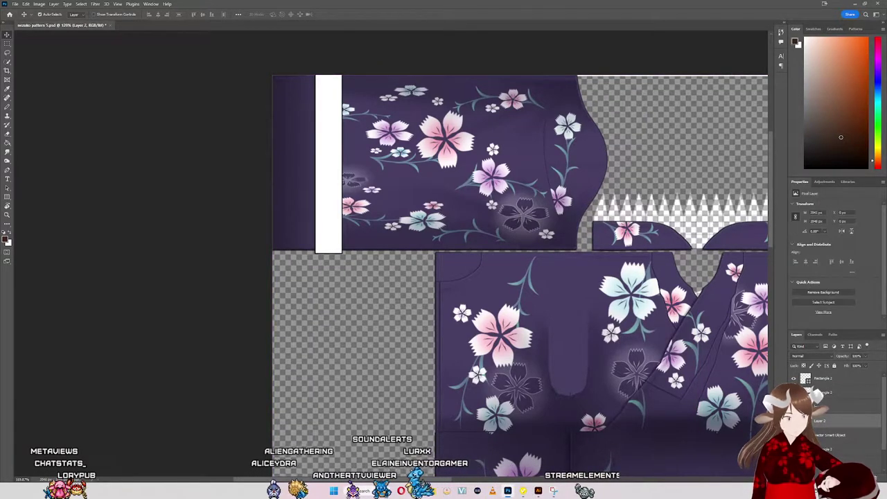
{"action": "right_click", "coordinate": [825, 420]}
{"action": "left_click", "coordinate": [841, 371]}
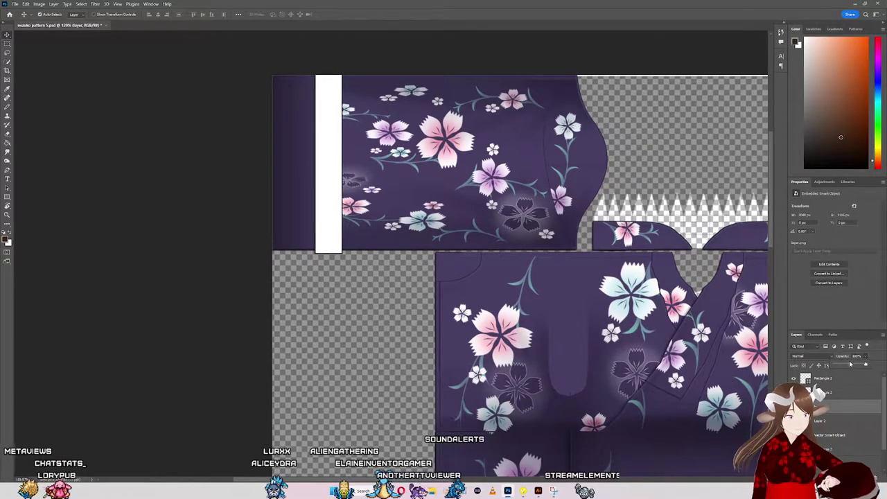
Step: Lower the top texture layer's opacity to see the texture underneath
{"action": "left_click_drag", "start_coordinate": [850, 364], "coordinate": [848, 366]}
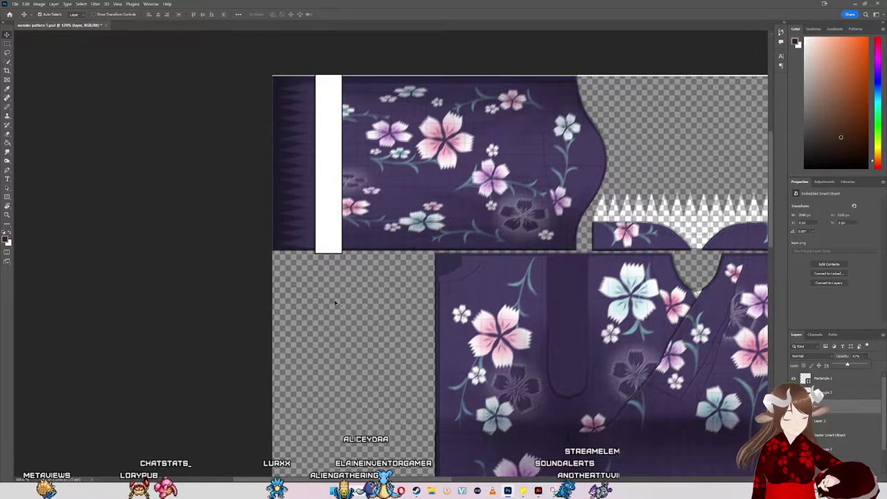
{"action": "mouse_move", "coordinate": [335, 304]}
{"action": "left_mouse_down"}
{"action": "mouse_move", "coordinate": [388, 319]}
{"action": "mouse_move", "coordinate": [376, 326]}
{"action": "left_mouse_up"}
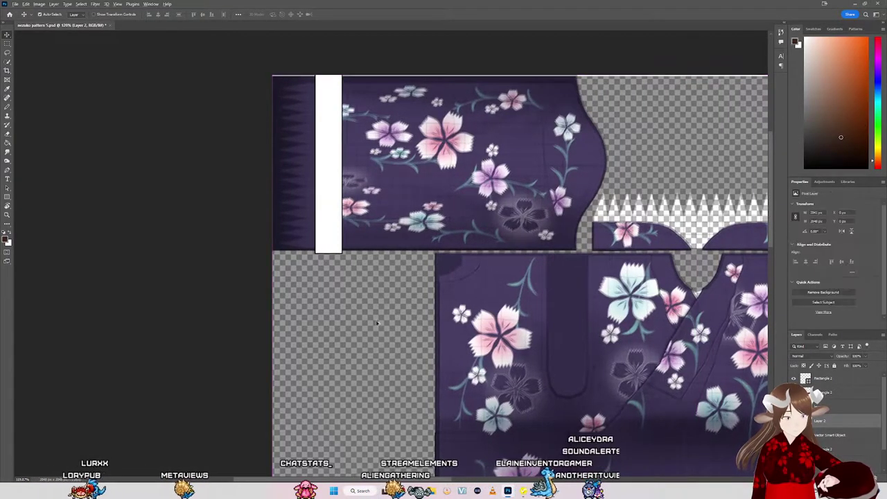
{"action": "scroll", "coordinate": [388, 315], "scroll_direction": "up", "scroll_amount": 2}
{"action": "scroll", "coordinate": [416, 309], "scroll_direction": "up", "scroll_amount": 2}
Step: Nudge Layer 2 a few pixels so the two kimono textures line up
{"action": "left_click_drag", "start_coordinate": [428, 305], "coordinate": [429, 300]}
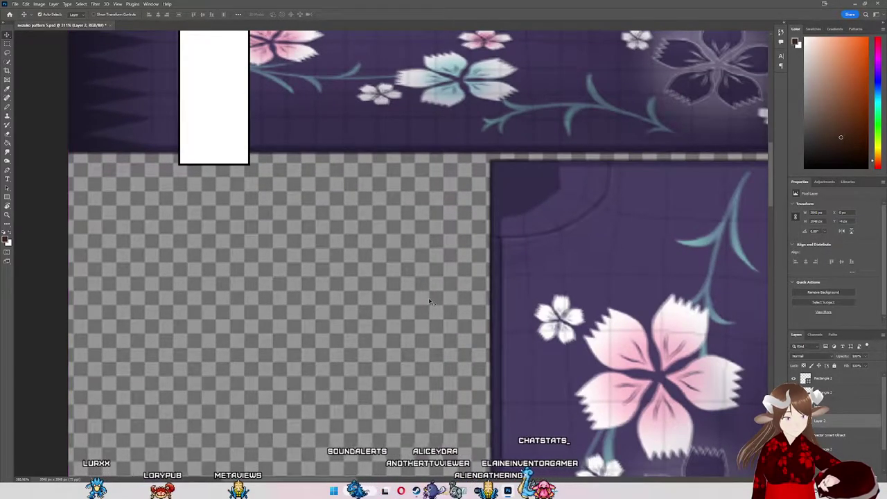
{"action": "key", "text": "Right"}
{"action": "key", "text": "Right"}
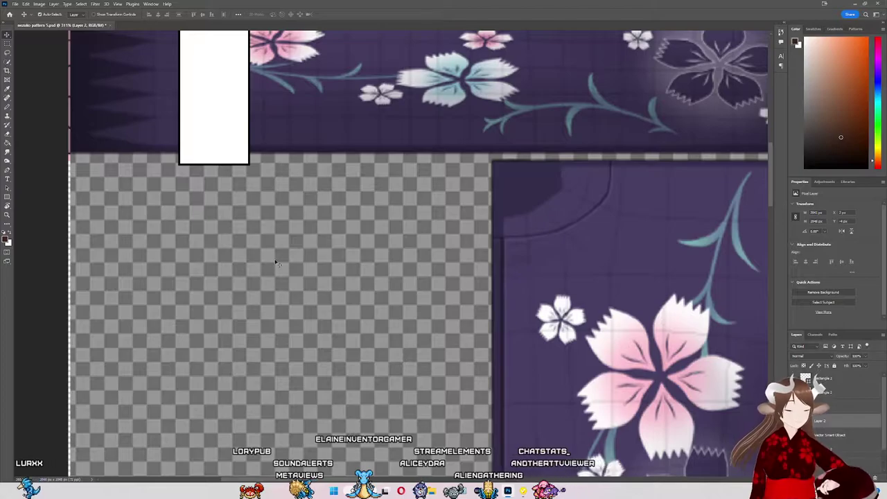
{"action": "scroll", "coordinate": [459, 282], "scroll_direction": "down", "scroll_amount": 5}
{"action": "scroll", "coordinate": [473, 279], "scroll_direction": "down", "scroll_amount": 3}
{"action": "scroll", "coordinate": [486, 280], "scroll_direction": "down", "scroll_amount": 2}
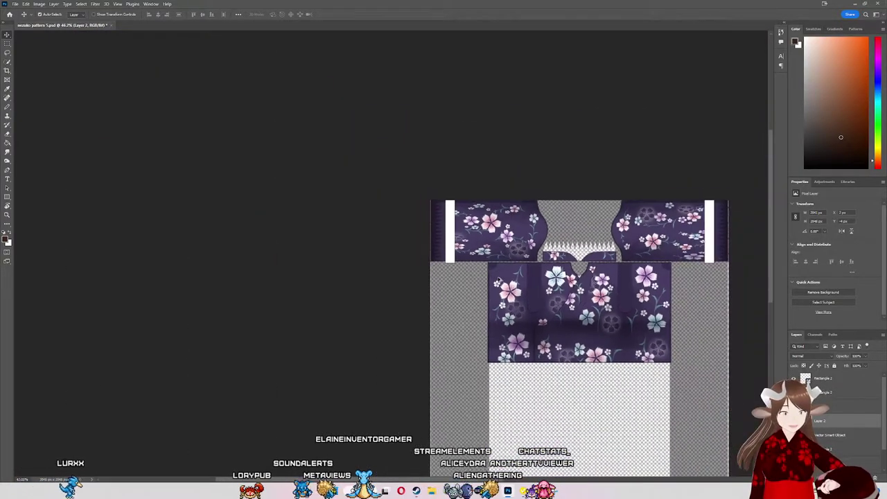
{"action": "scroll", "coordinate": [448, 262], "scroll_direction": "up", "scroll_amount": 3}
{"action": "scroll", "coordinate": [448, 262], "scroll_direction": "up", "scroll_amount": 3}
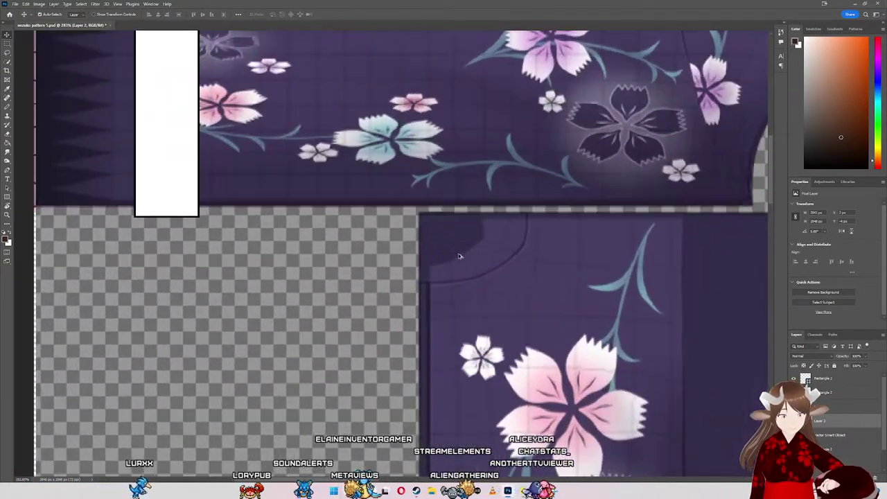
{"action": "scroll", "coordinate": [447, 263], "scroll_direction": "up", "scroll_amount": 3}
{"action": "scroll", "coordinate": [448, 262], "scroll_direction": "up", "scroll_amount": 1}
{"action": "scroll", "coordinate": [426, 265], "scroll_direction": "down", "scroll_amount": 1}
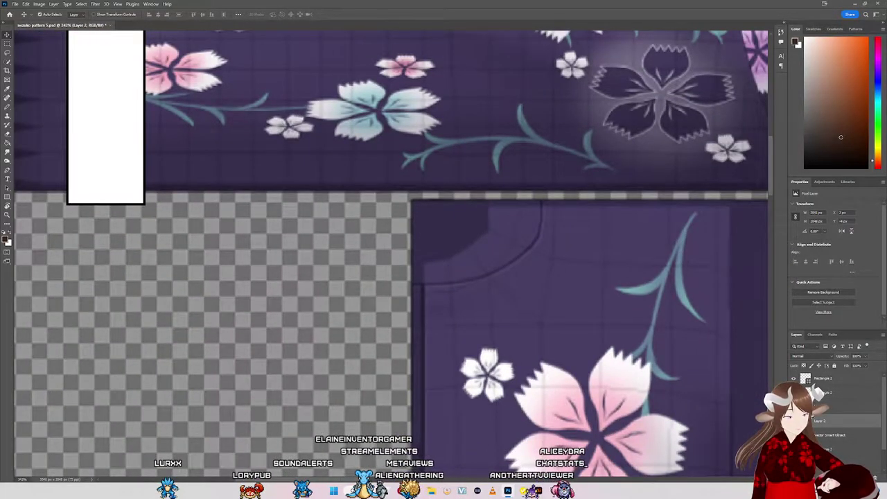
{"action": "scroll", "coordinate": [820, 423], "scroll_direction": "up", "scroll_amount": 1}
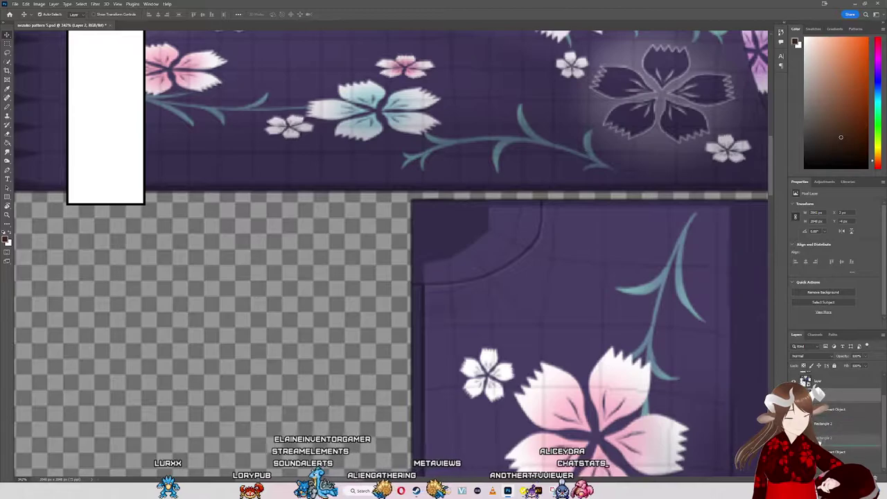
Step: Select the Rectangle 2 collar ellipse layer, hide it briefly, then undo to restore it
{"action": "left_click", "coordinate": [825, 424]}
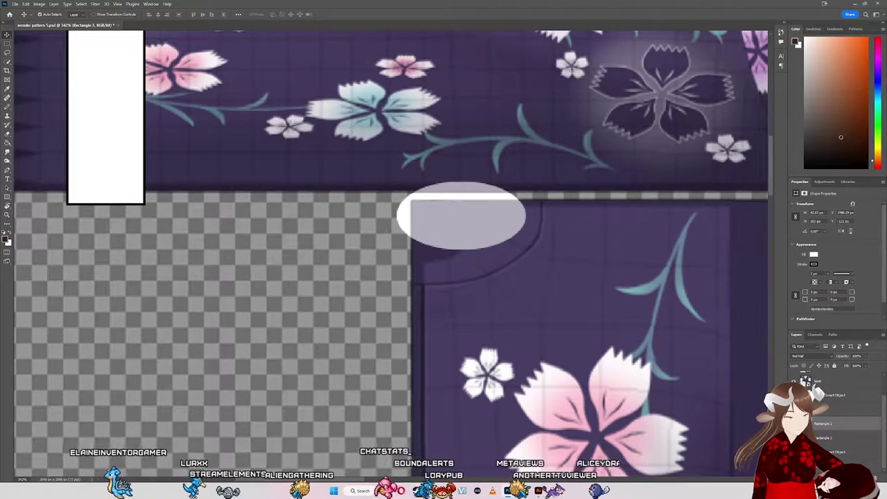
{"action": "scroll", "coordinate": [548, 316], "scroll_direction": "down", "scroll_amount": 2}
{"action": "scroll", "coordinate": [548, 316], "scroll_direction": "down", "scroll_amount": 3}
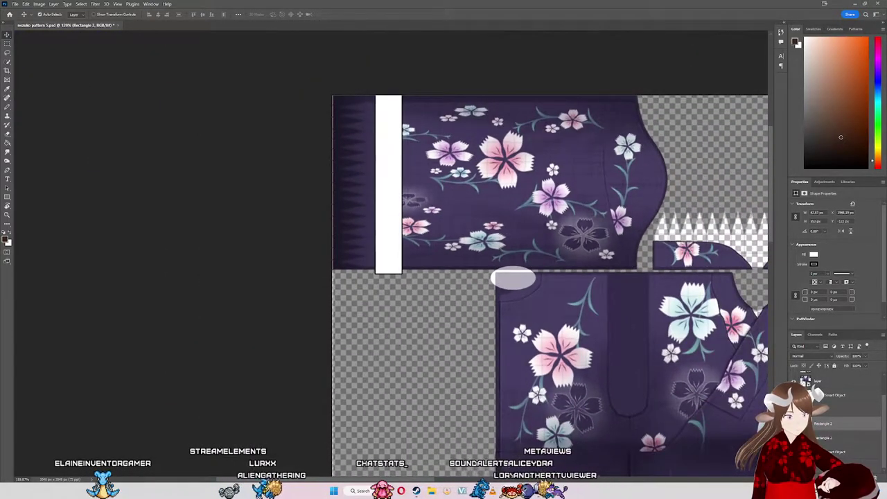
{"action": "left_click", "coordinate": [819, 380]}
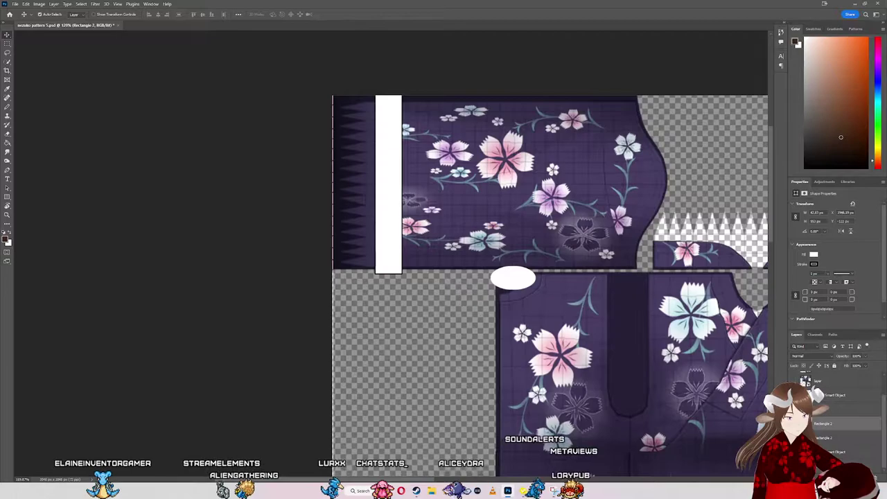
{"action": "key", "text": "ctrl+z"}
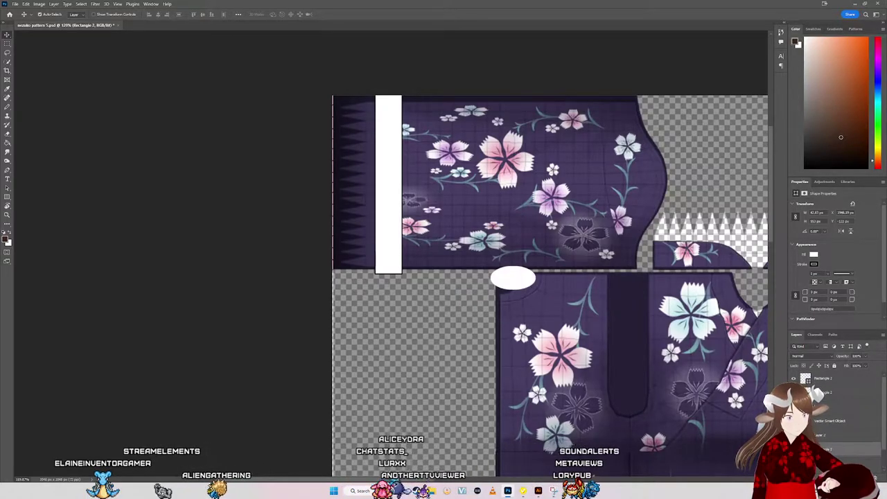
Step: Select the placed texture layer 'Layer', then switch to Layer 1
{"action": "scroll", "coordinate": [832, 416], "scroll_direction": "up", "scroll_amount": 2}
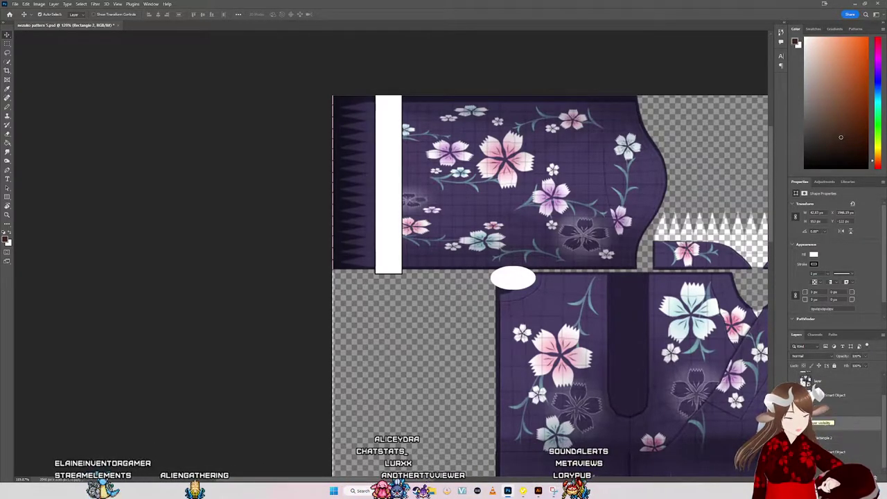
{"action": "scroll", "coordinate": [345, 295], "scroll_direction": "up", "scroll_amount": 1}
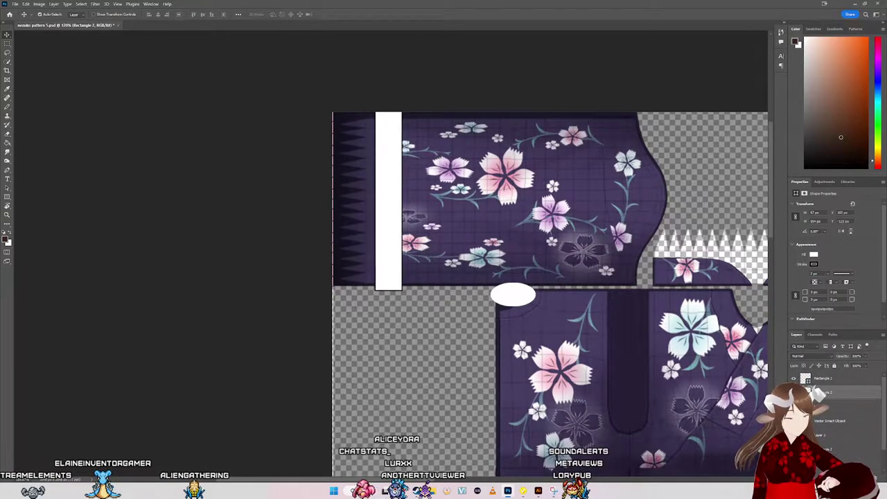
{"action": "scroll", "coordinate": [815, 421], "scroll_direction": "up", "scroll_amount": 2}
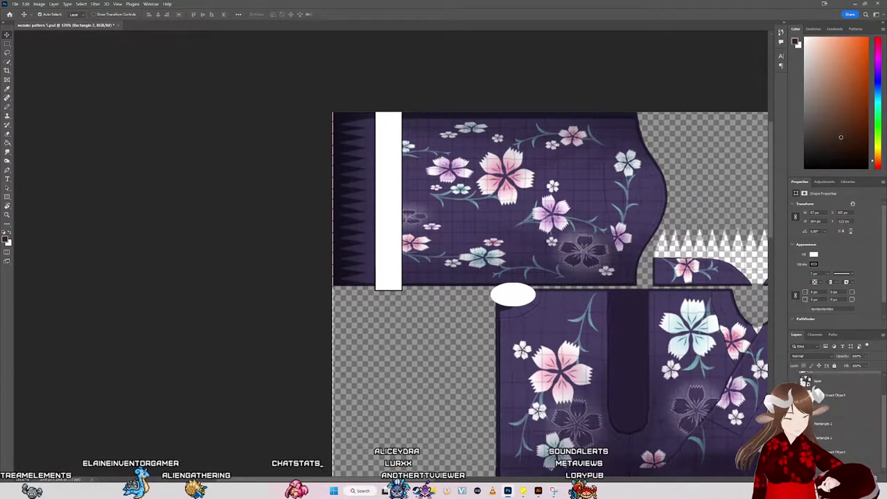
{"action": "scroll", "coordinate": [818, 424], "scroll_direction": "down", "scroll_amount": 2}
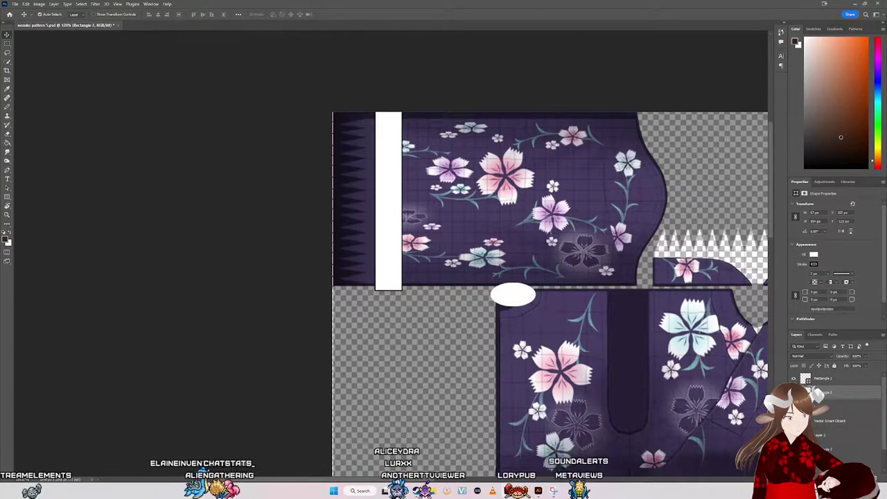
{"action": "left_click", "coordinate": [825, 421]}
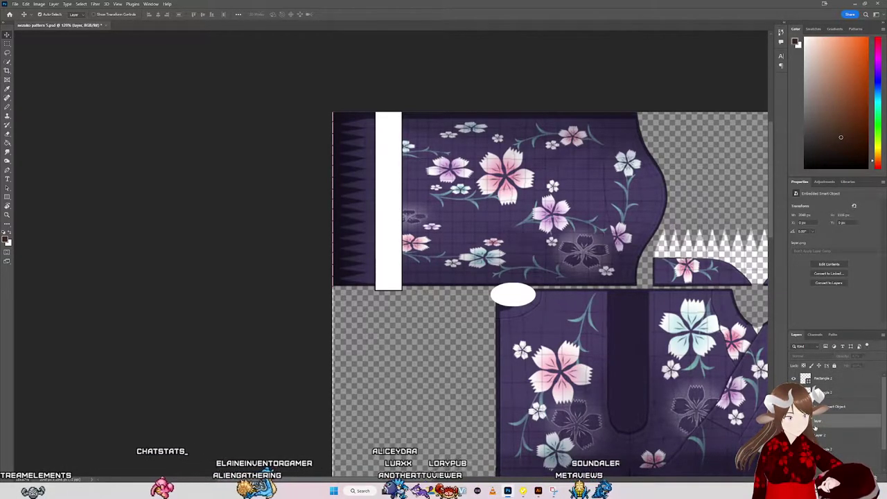
{"action": "scroll", "coordinate": [819, 433], "scroll_direction": "up", "scroll_amount": 2}
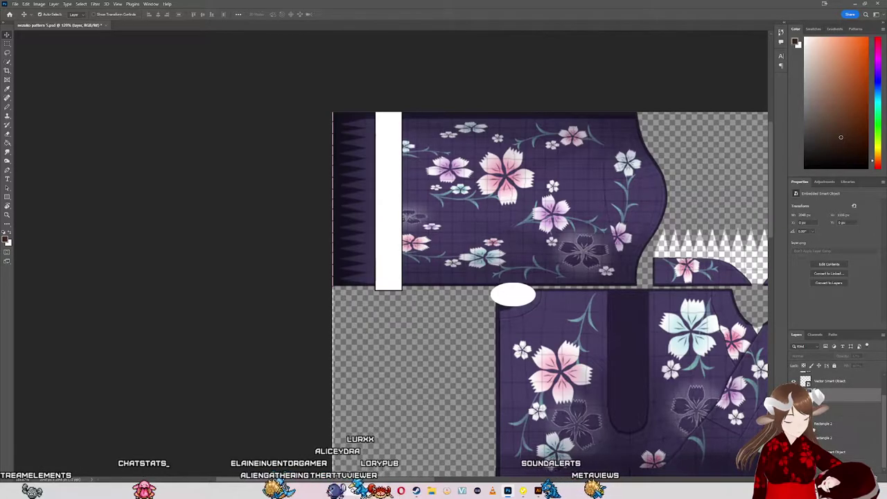
{"action": "left_click", "coordinate": [832, 409]}
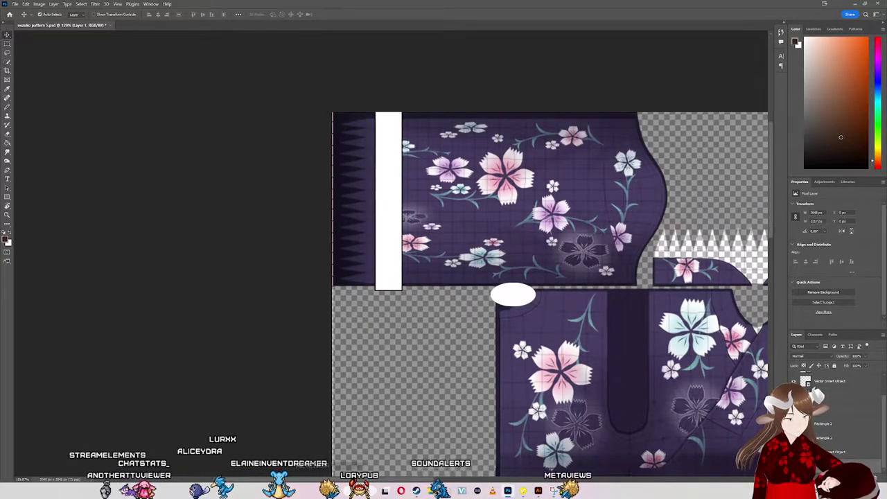
Step: Reveal the asanoha collar, then move the Main body's right knot strand above the left with Ctrl+]
{"action": "key", "text": "ctrl+comma"}
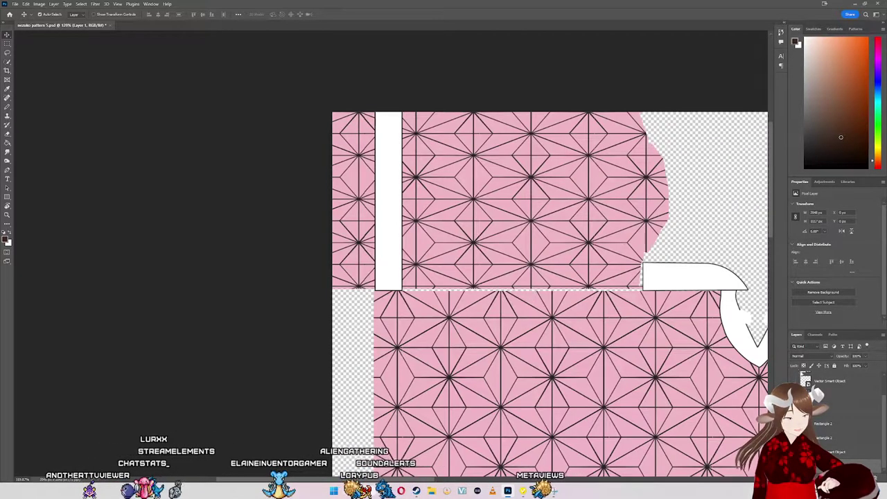
{"action": "key", "text": "ctrl+z"}
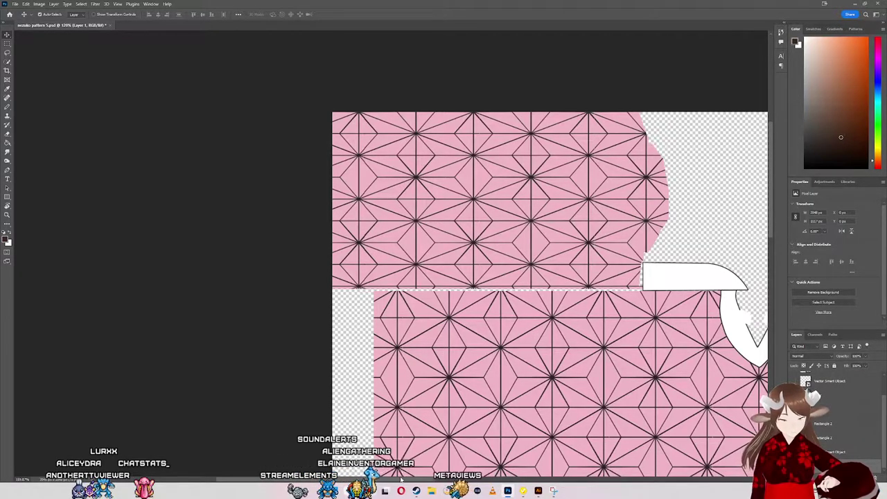
{"action": "left_click_drag", "start_coordinate": [401, 480], "coordinate": [537, 480]}
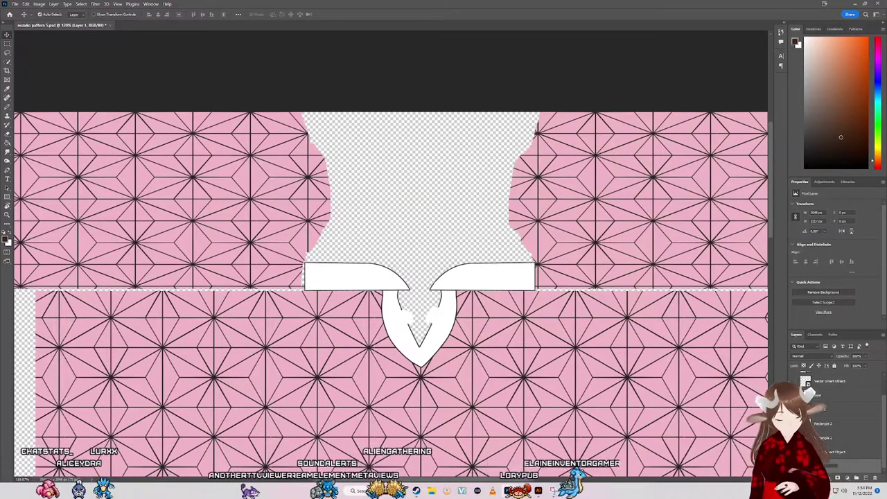
{"action": "key", "text": "alt+bracketleft"}
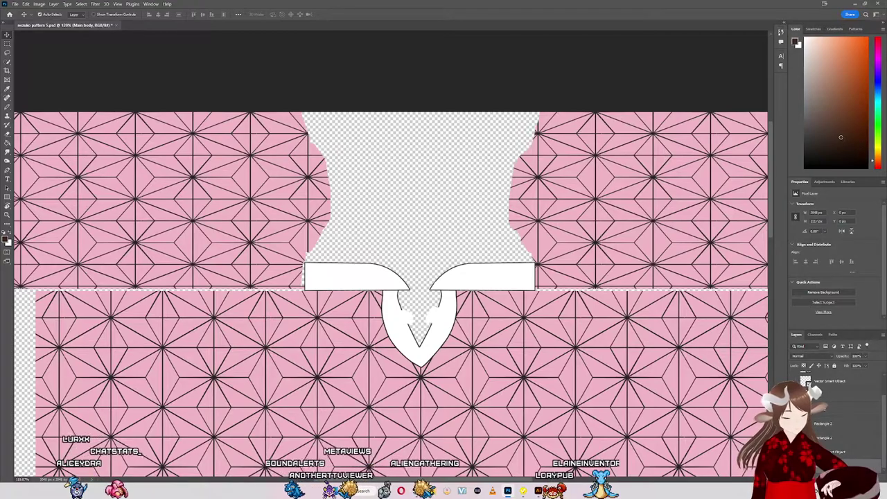
{"action": "key", "text": "ctrl+bracketright"}
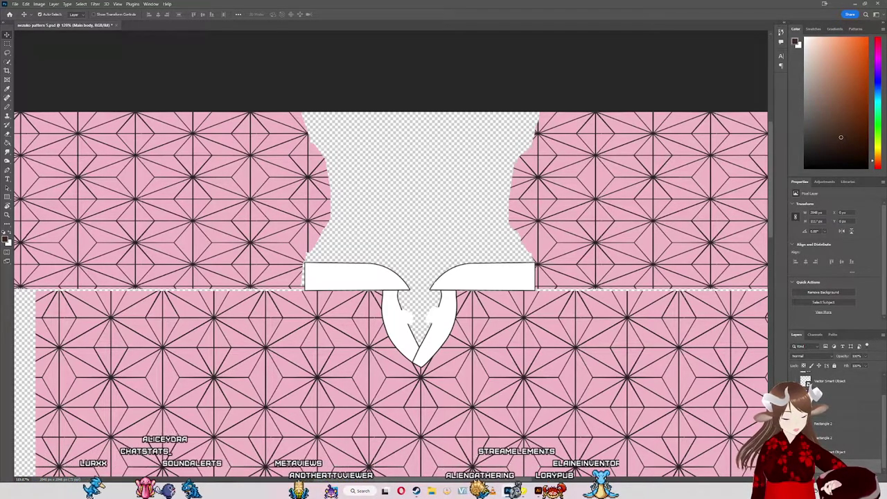
{"action": "double_click", "coordinate": [838, 451]}
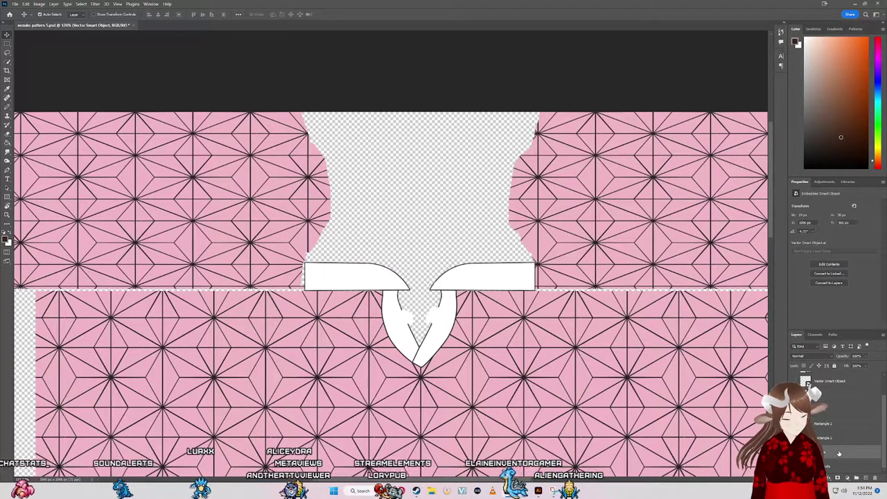
Step: Select the Rectangle 2 layer in the Layers panel, leaving its name unchanged
{"action": "left_click", "coordinate": [828, 438]}
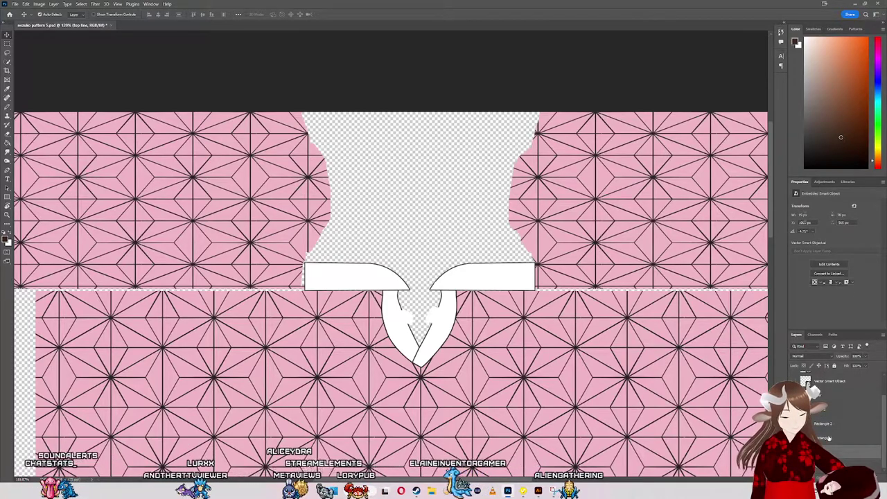
{"action": "left_click", "coordinate": [825, 438]}
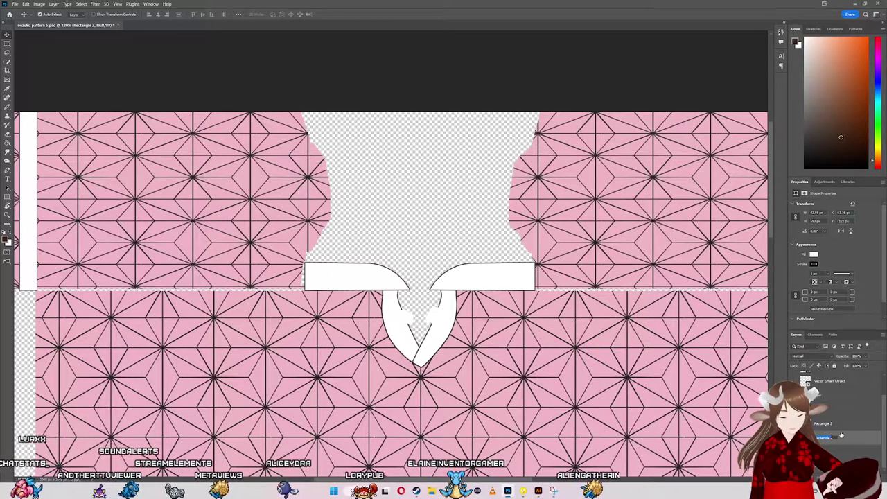
{"action": "left_click", "coordinate": [842, 435]}
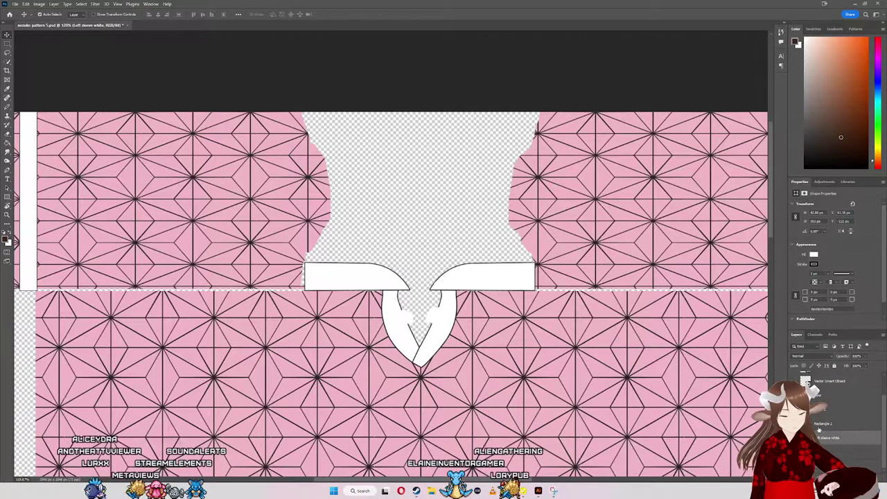
{"action": "scroll", "coordinate": [664, 346], "scroll_direction": "down", "scroll_amount": 2}
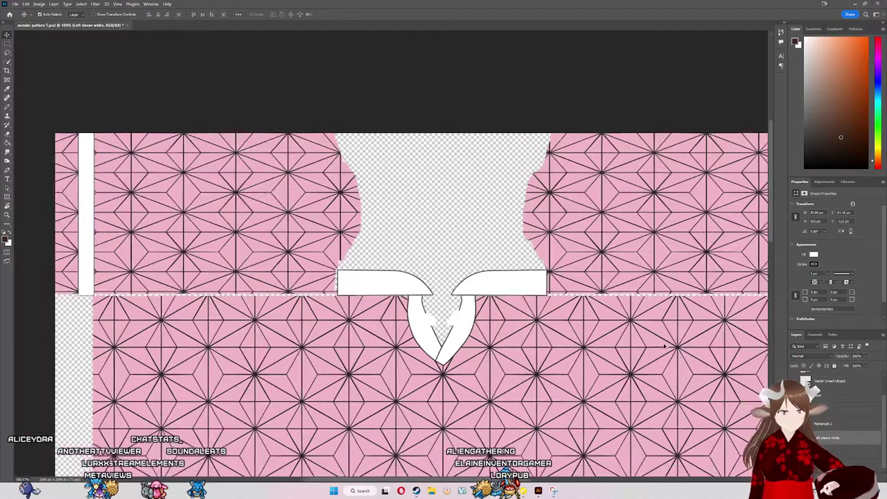
{"action": "scroll", "coordinate": [666, 345], "scroll_direction": "down", "scroll_amount": 2}
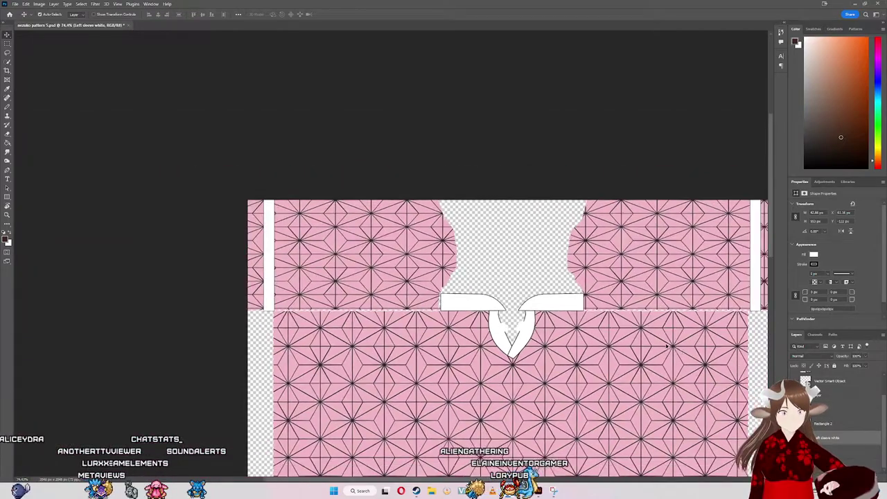
Step: Rename the Rectangle 2 strip layer to 'Right sleeve white'
{"action": "left_click", "coordinate": [827, 424]}
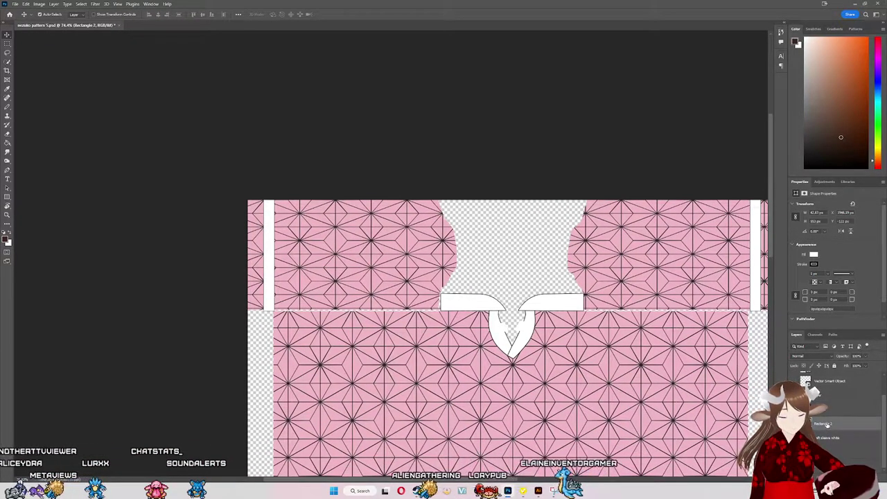
{"action": "double_click", "coordinate": [827, 425]}
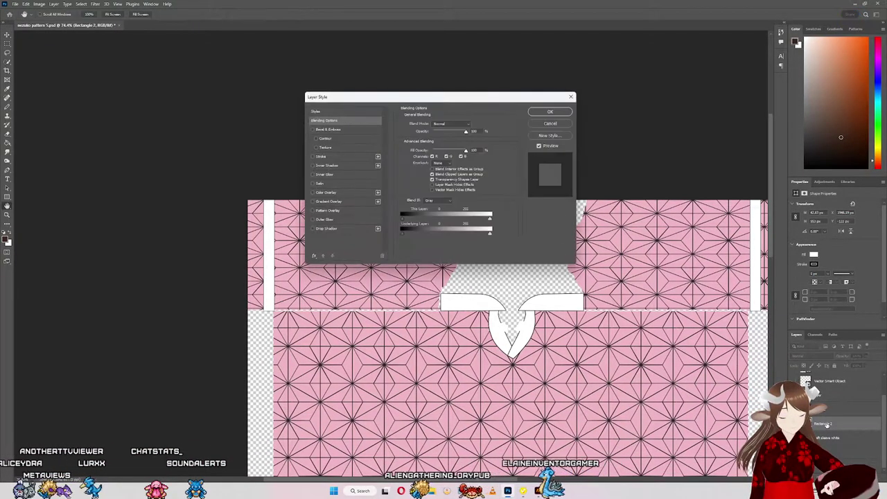
{"action": "left_click", "coordinate": [567, 99]}
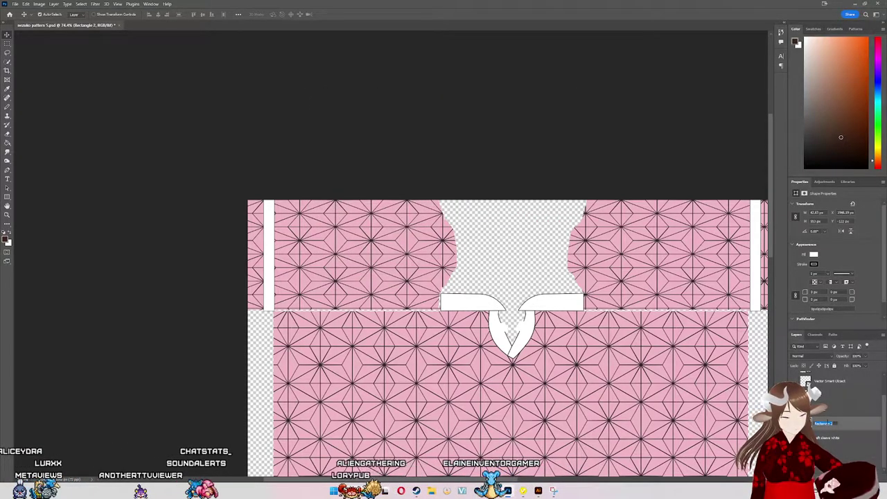
{"action": "type", "text": "Right"}
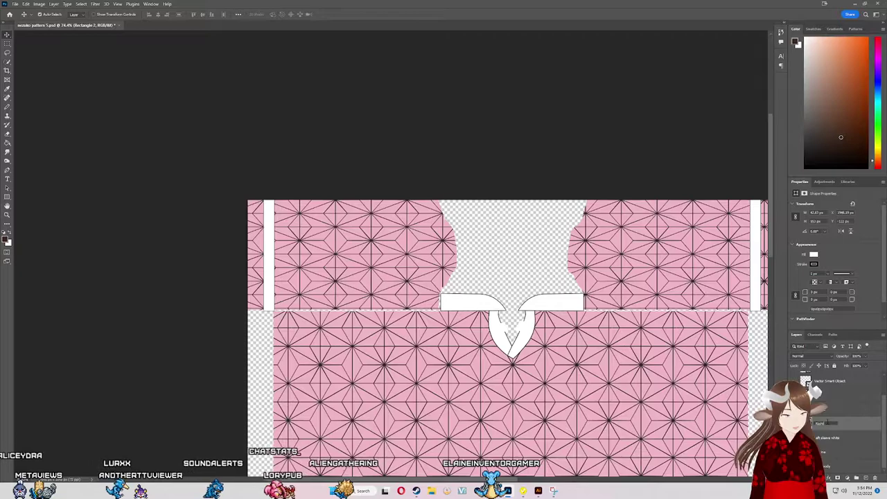
{"action": "type", "text": " sleeve"}
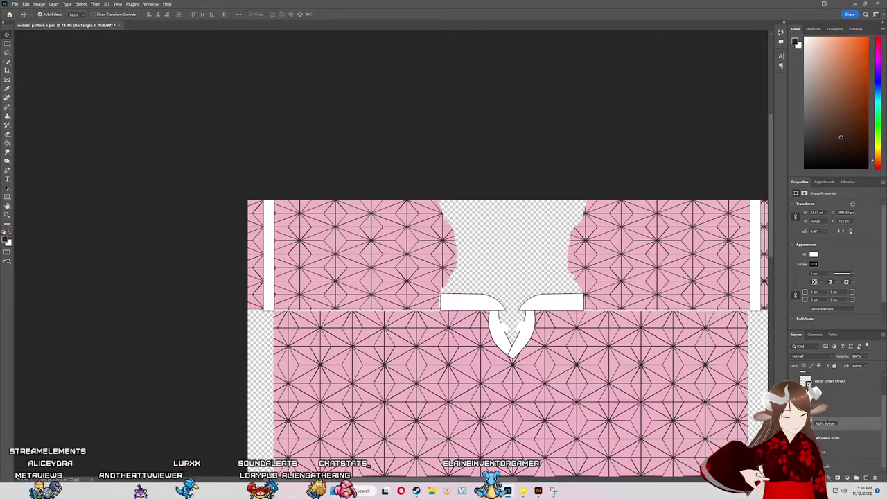
{"action": "type", "text": " white"}
{"action": "key", "text": "Return"}
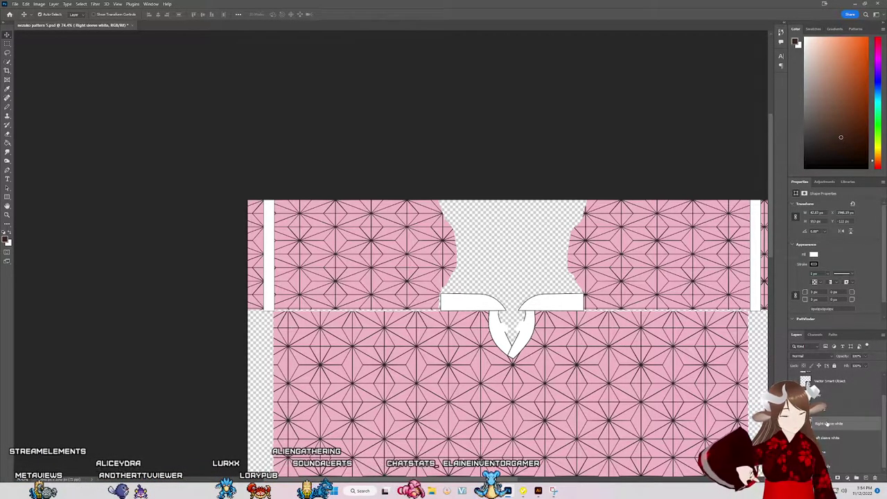
Step: Toggle the left and right sleeve strips' visibility to compare, leaving both shown
{"action": "scroll", "coordinate": [827, 424], "scroll_direction": "up", "scroll_amount": 2}
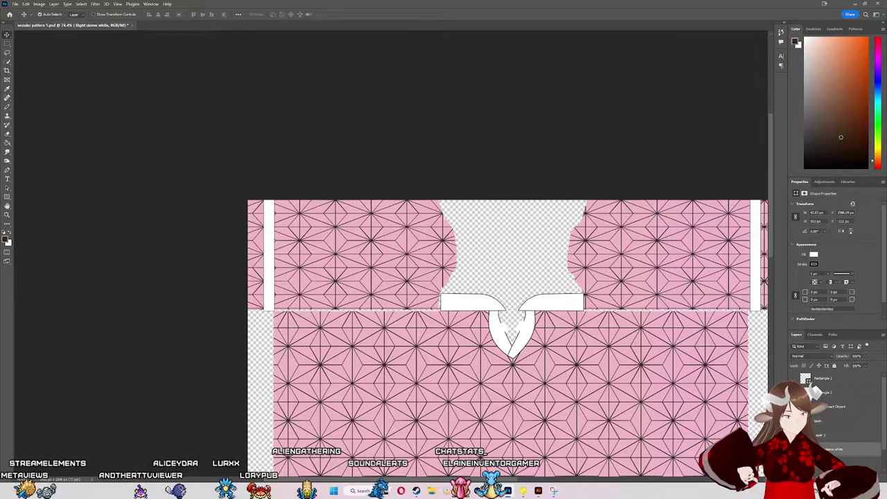
{"action": "left_click", "coordinate": [798, 379]}
{"action": "left_click", "coordinate": [798, 378]}
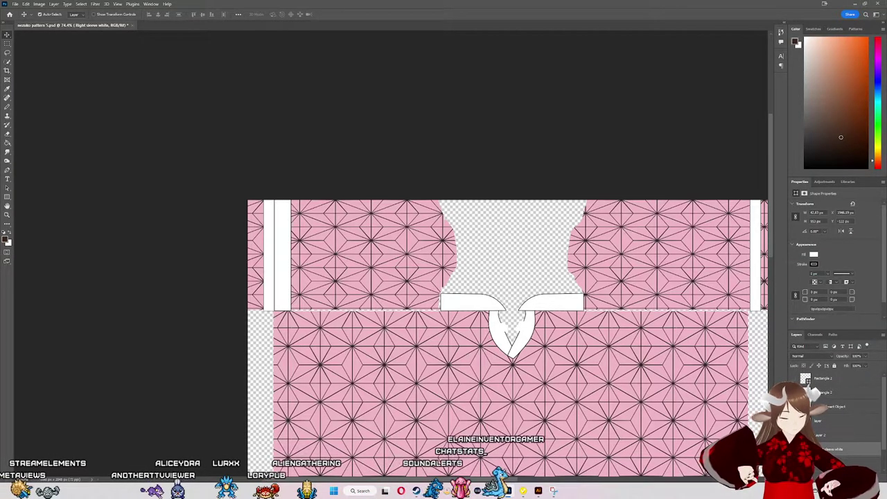
{"action": "scroll", "coordinate": [510, 416], "scroll_direction": "right", "scroll_amount": 3}
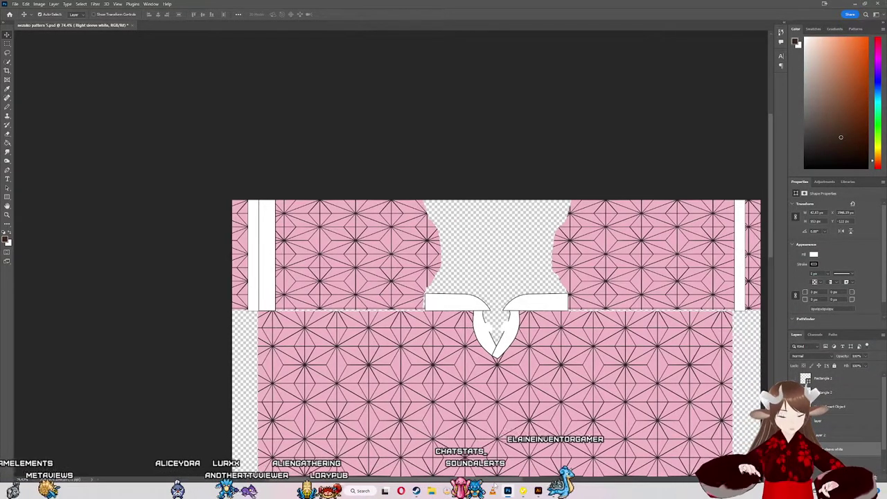
{"action": "left_click", "coordinate": [798, 378]}
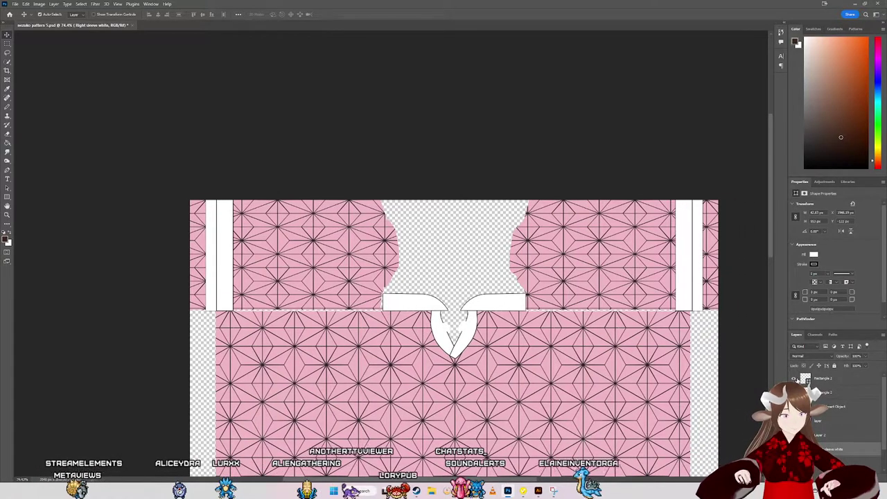
{"action": "left_click", "coordinate": [798, 378]}
Step: Name the strips 'Left sleeve white big' and 'Right sleeve white big', then select both
{"action": "left_click", "coordinate": [826, 393]}
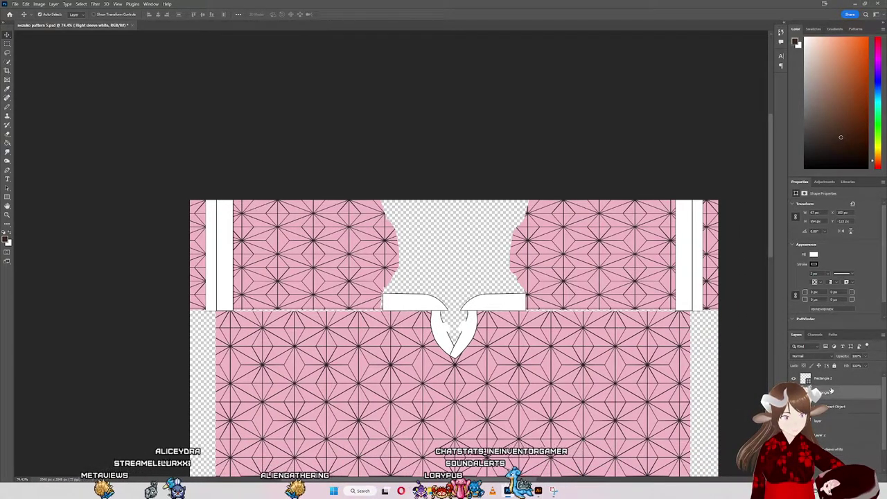
{"action": "double_click", "coordinate": [826, 393]}
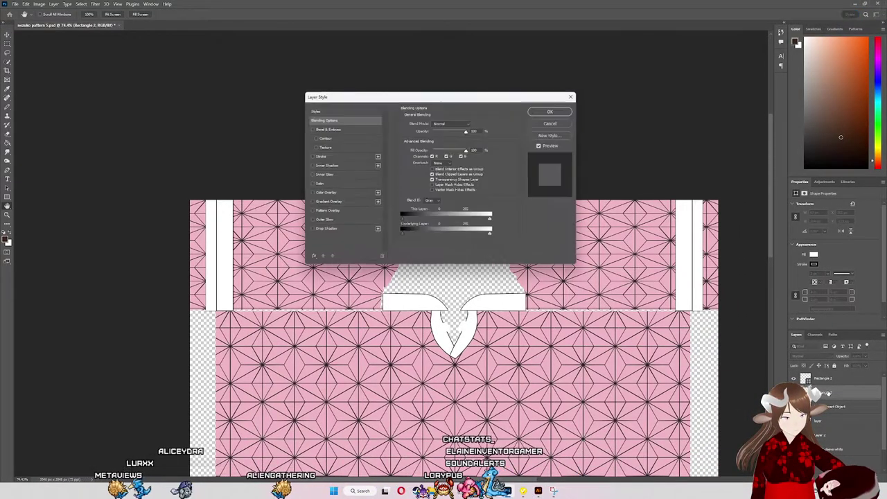
{"action": "left_click", "coordinate": [571, 99]}
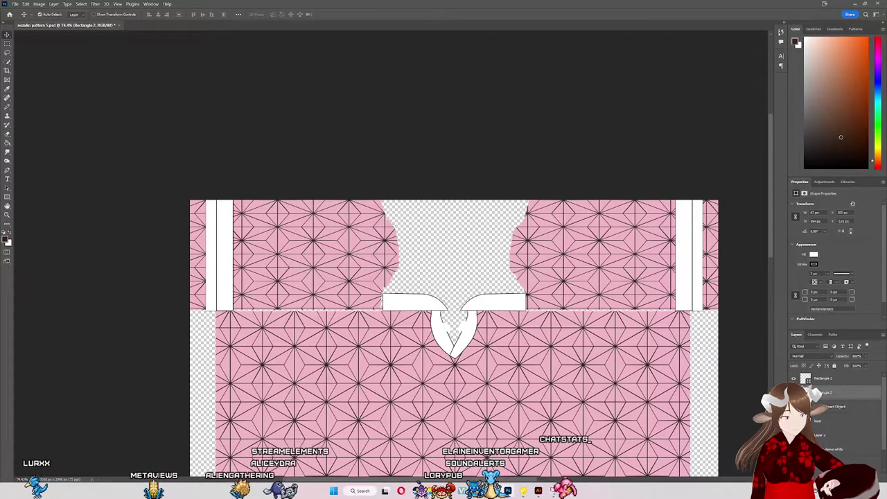
{"action": "key", "text": "ctrl+z"}
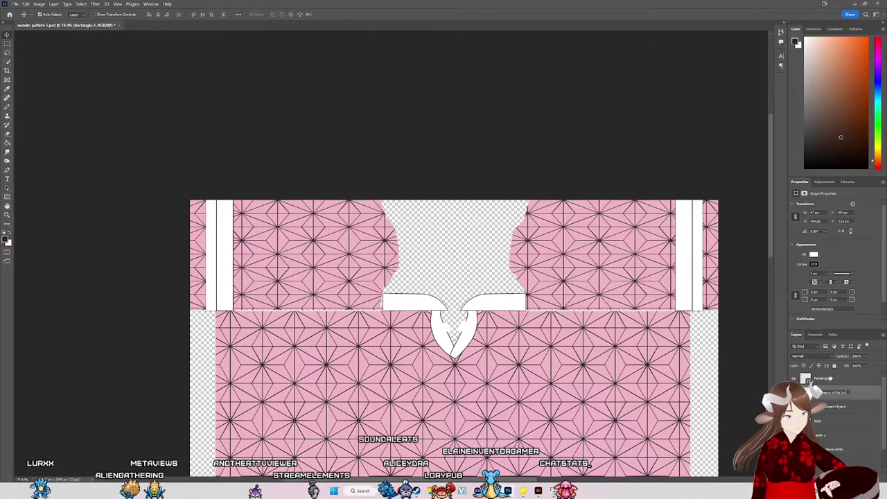
{"action": "key", "text": "Return"}
{"action": "type", "text": "Right sleeve"}
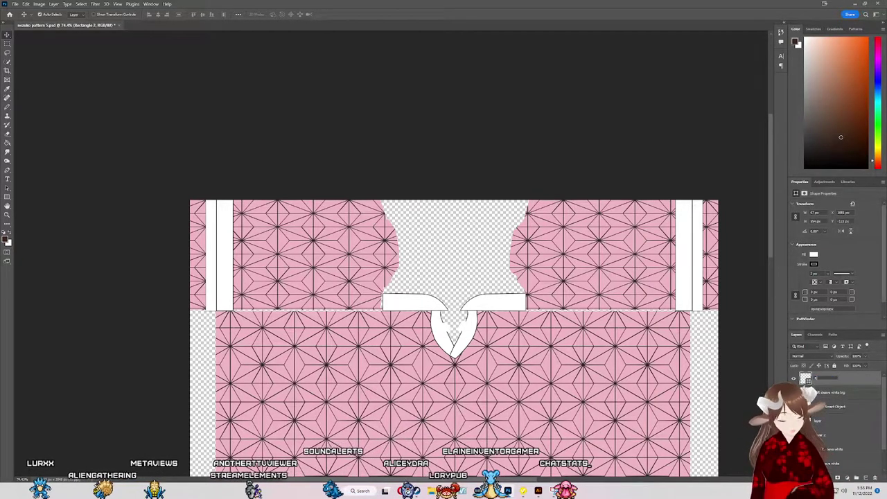
{"action": "type", "text": " sleeve white big"}
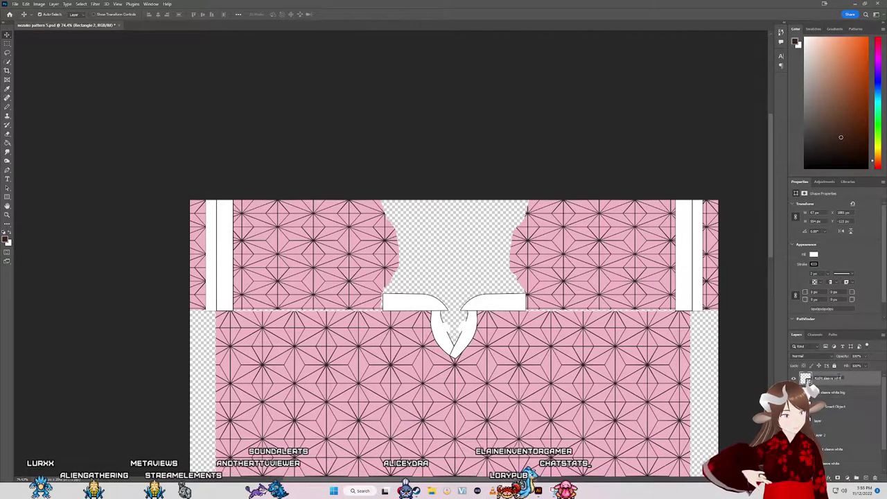
{"action": "key", "text": "Return"}
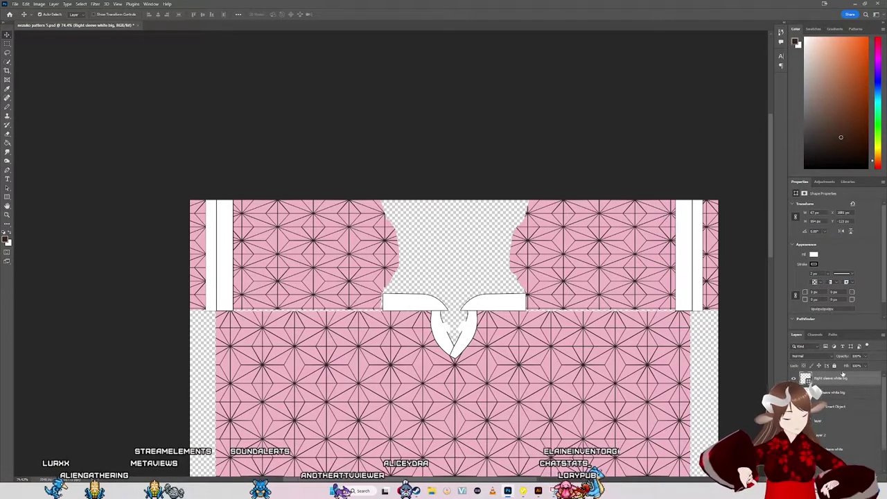
{"action": "left_click", "coordinate": [832, 392], "text": "shift"}
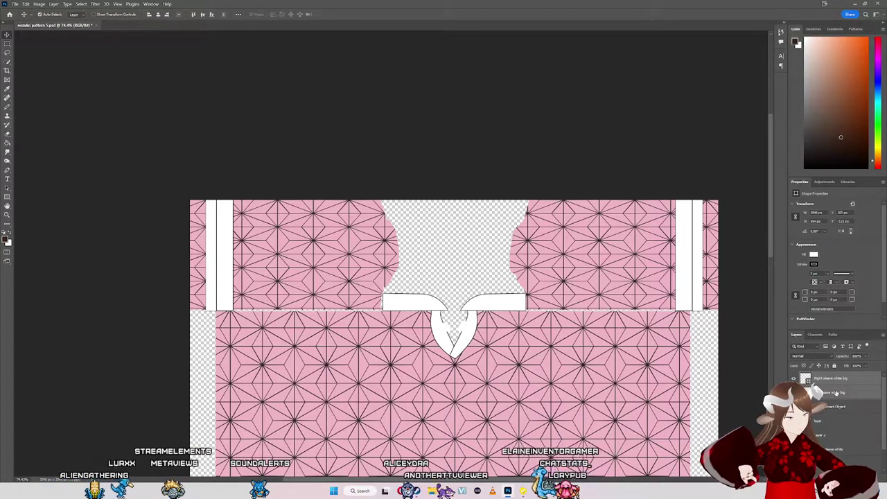
Step: Put the selected sleeve strip layers into a new layer group named 'White sleeve'
{"action": "right_click", "coordinate": [836, 449]}
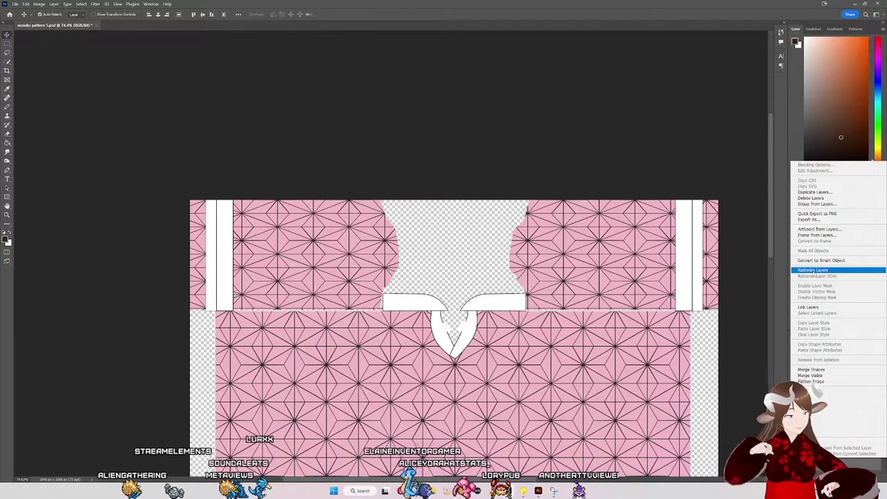
{"action": "left_click", "coordinate": [828, 206]}
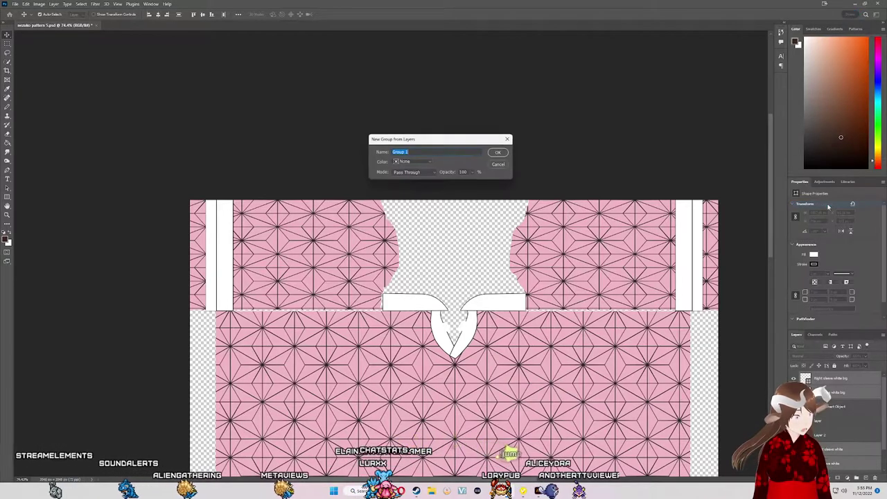
{"action": "type", "text": "S"}
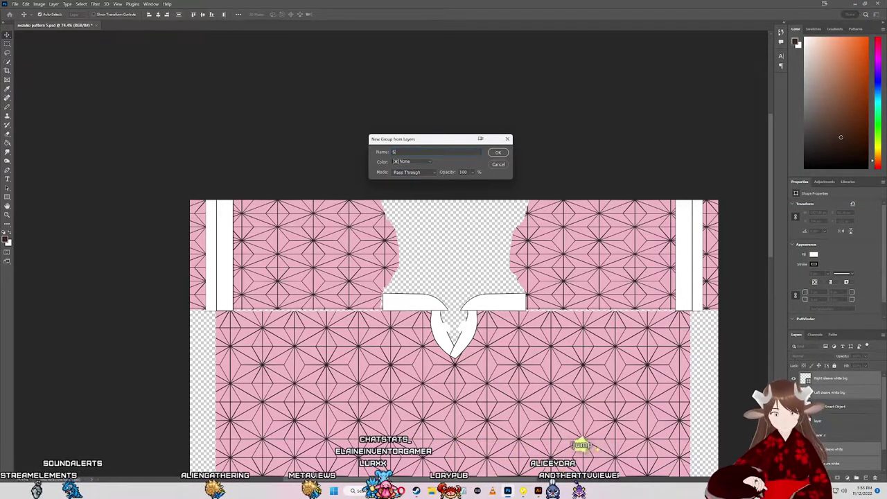
{"action": "key", "text": "Return"}
{"action": "key", "text": "w"}
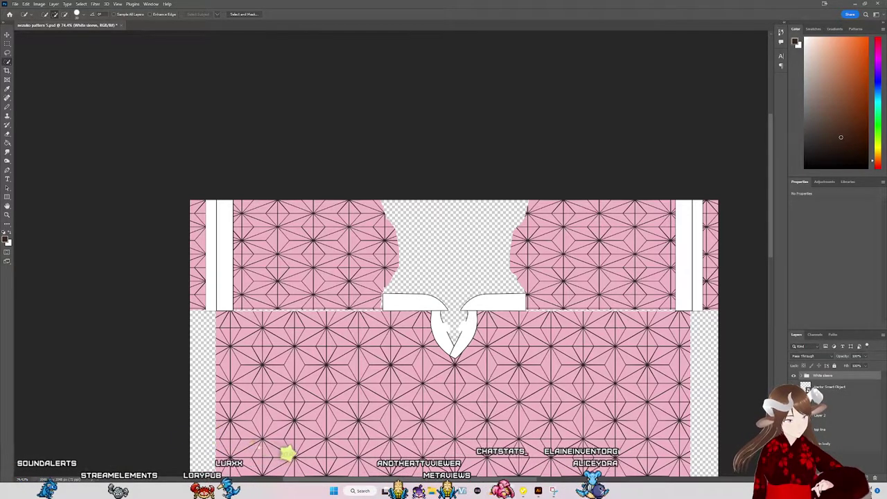
Step: Hide the overlay layer, then move the white ellipse onto the seam and make it taller
{"action": "left_click", "coordinate": [794, 415]}
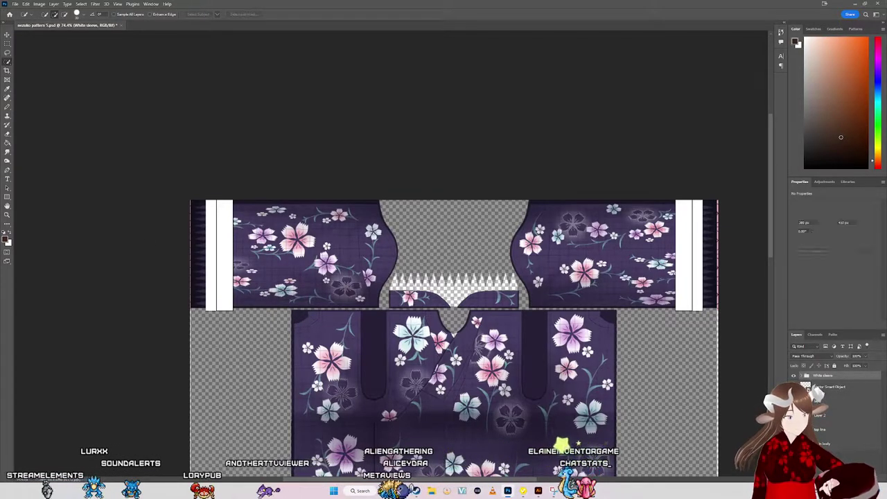
{"action": "scroll", "coordinate": [303, 313], "scroll_direction": "up", "scroll_amount": 2}
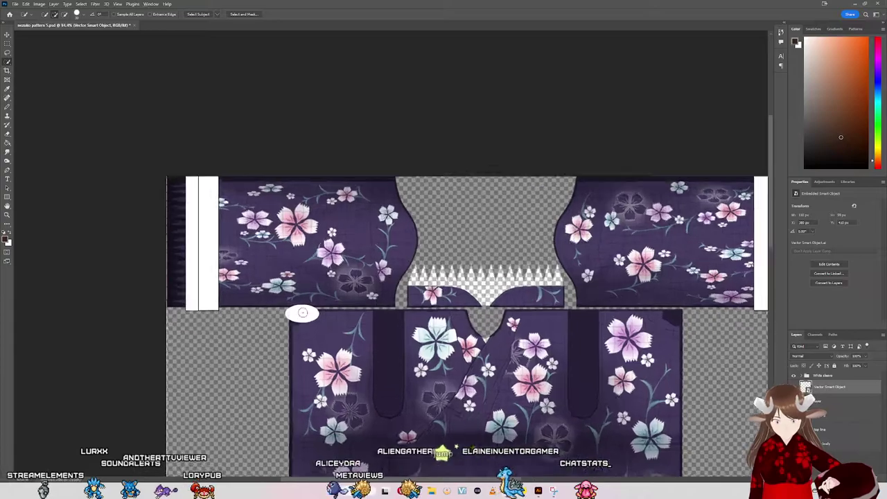
{"action": "scroll", "coordinate": [303, 313], "scroll_direction": "up", "scroll_amount": 2}
{"action": "scroll", "coordinate": [299, 317], "scroll_direction": "up", "scroll_amount": 2}
{"action": "scroll", "coordinate": [295, 325], "scroll_direction": "up", "scroll_amount": 2}
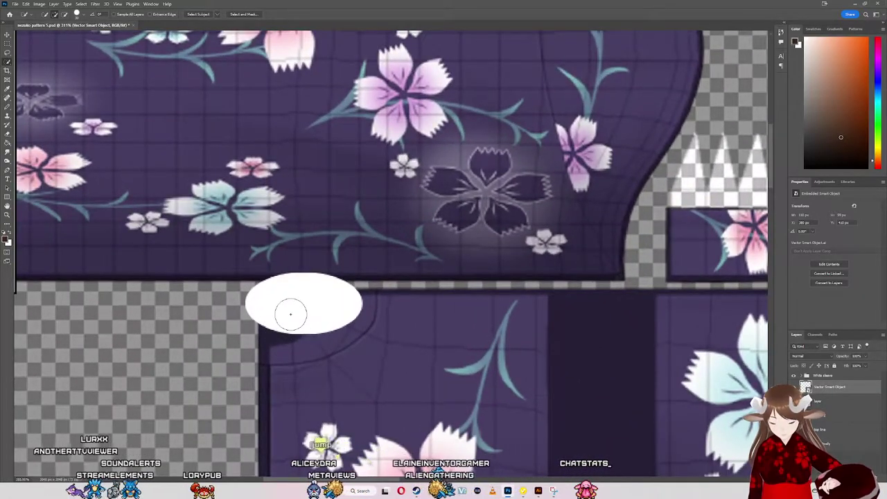
{"action": "key", "text": "ctrl+t"}
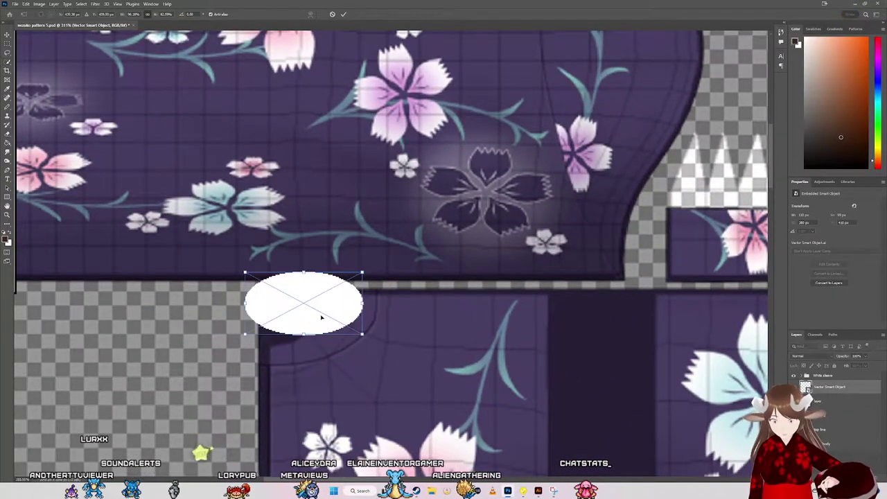
{"action": "mouse_move", "coordinate": [326, 319]}
{"action": "left_mouse_down"}
{"action": "mouse_move", "coordinate": [290, 321]}
{"action": "mouse_move", "coordinate": [298, 309]}
{"action": "left_mouse_up"}
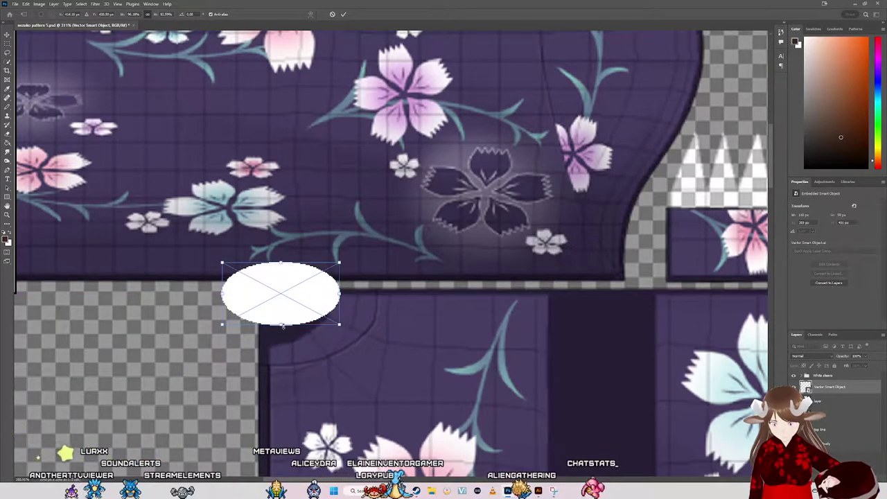
{"action": "left_click_drag", "start_coordinate": [280, 326], "coordinate": [278, 354]}
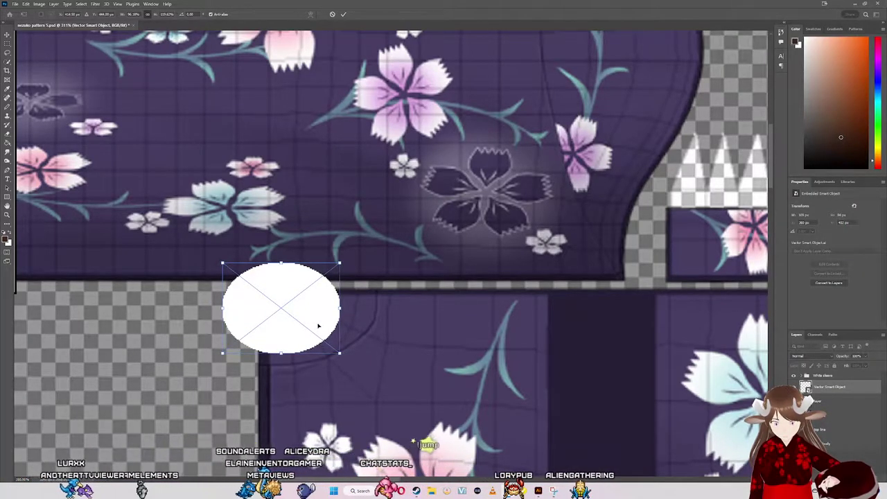
{"action": "left_click_drag", "start_coordinate": [323, 322], "coordinate": [330, 320]}
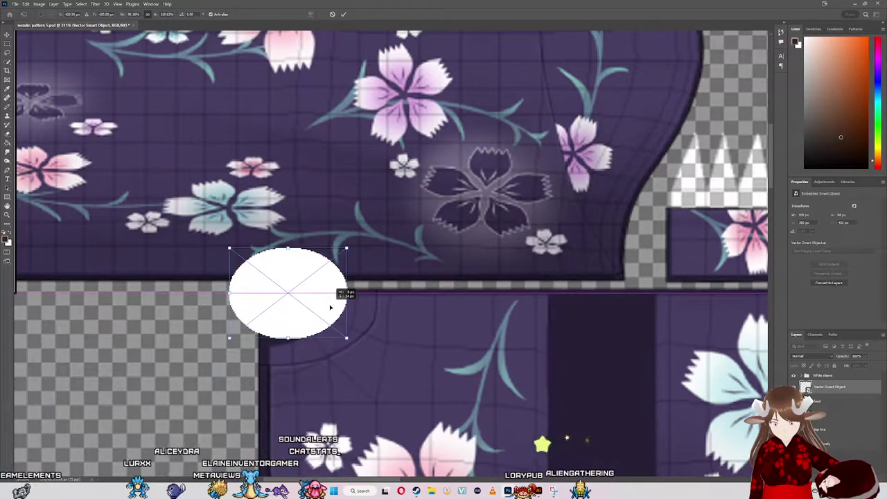
{"action": "left_click_drag", "start_coordinate": [330, 321], "coordinate": [330, 308]}
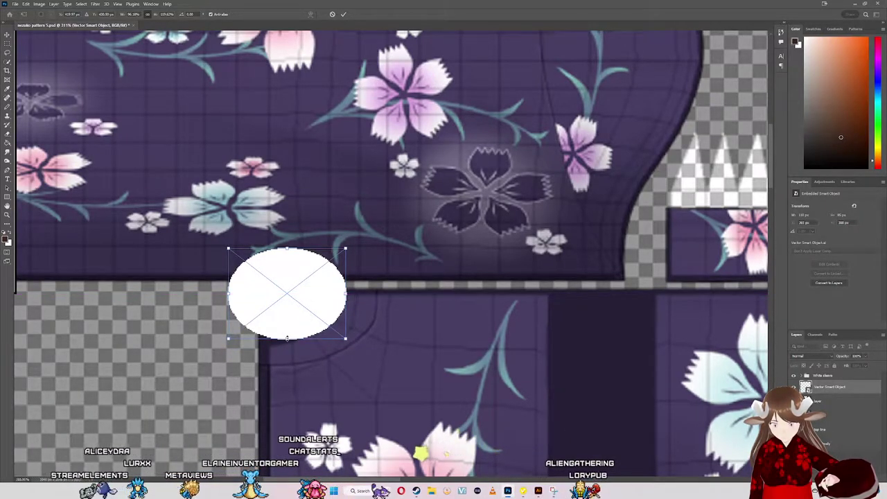
Step: Resize the ellipse into a near-circle, nudge it with arrow keys and commit the transform
{"action": "mouse_move", "coordinate": [287, 338]}
{"action": "left_mouse_down"}
{"action": "mouse_move", "coordinate": [285, 350]}
{"action": "mouse_move", "coordinate": [304, 327]}
{"action": "mouse_move", "coordinate": [285, 352]}
{"action": "mouse_move", "coordinate": [285, 337]}
{"action": "left_mouse_up"}
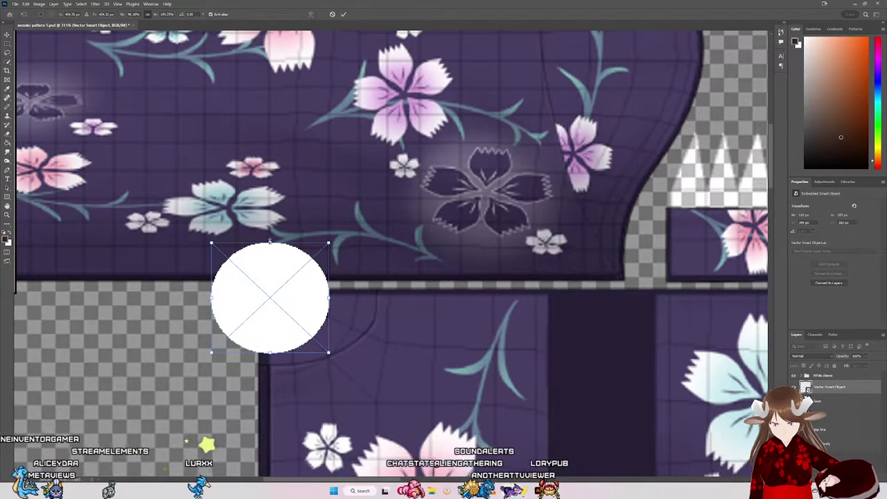
{"action": "left_click_drag", "start_coordinate": [271, 243], "coordinate": [270, 234]}
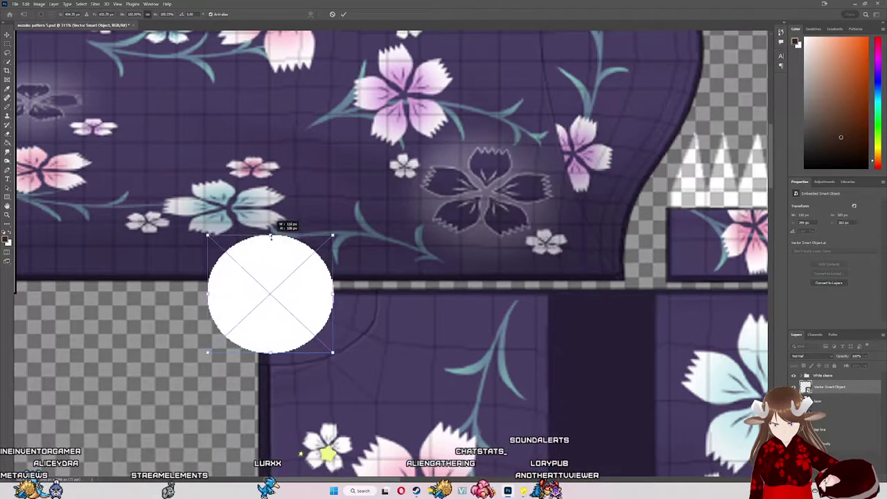
{"action": "left_click_drag", "start_coordinate": [307, 279], "coordinate": [302, 280]}
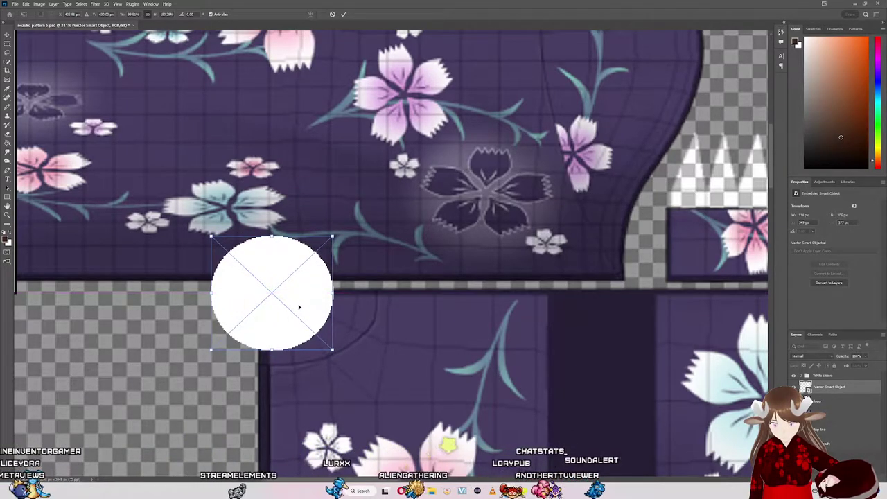
{"action": "key", "text": "Left"}
{"action": "key", "text": "Left"}
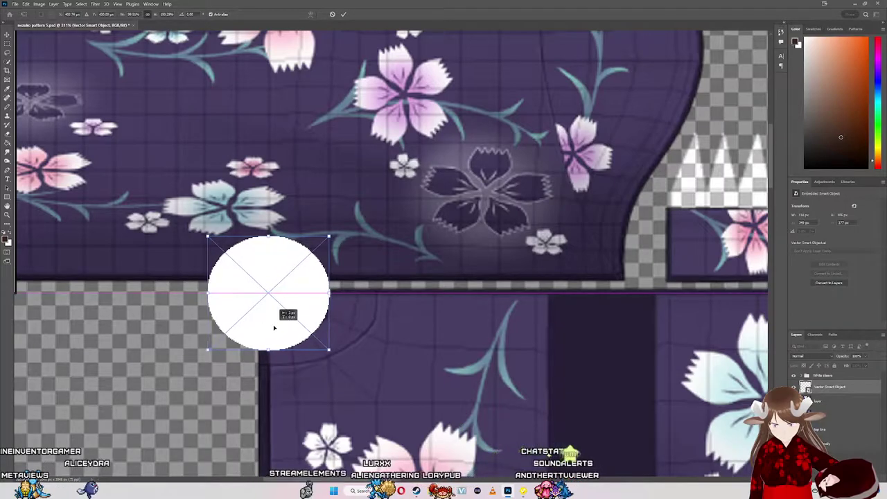
{"action": "key", "text": "Right"}
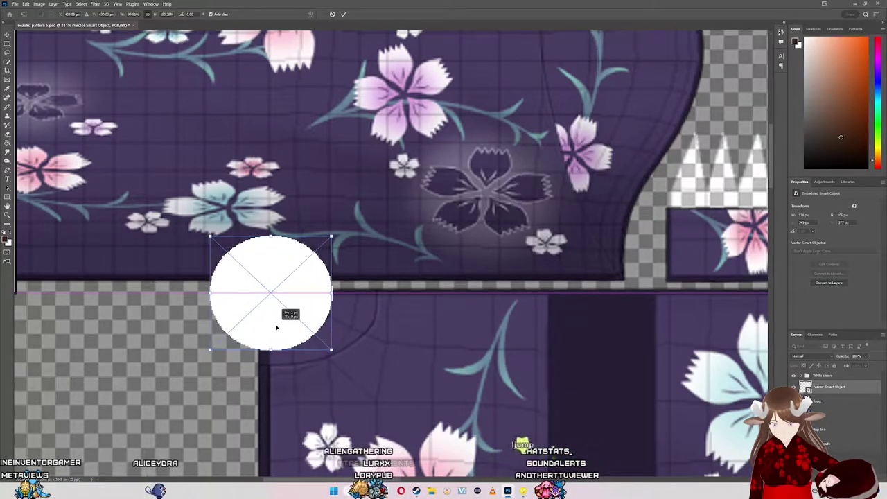
{"action": "key", "text": "Right"}
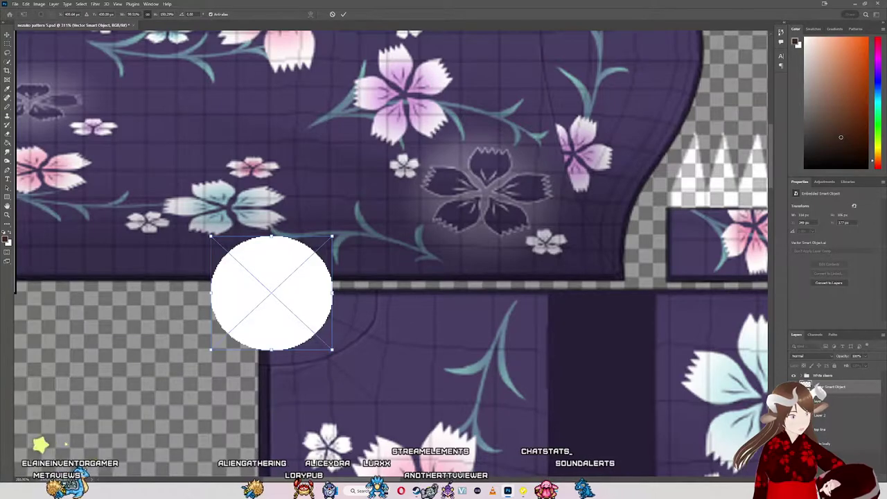
{"action": "key", "text": "Return"}
Step: Quick-export the texture as PNG, replacing the existing pattern file
{"action": "left_click", "coordinate": [15, 4]}
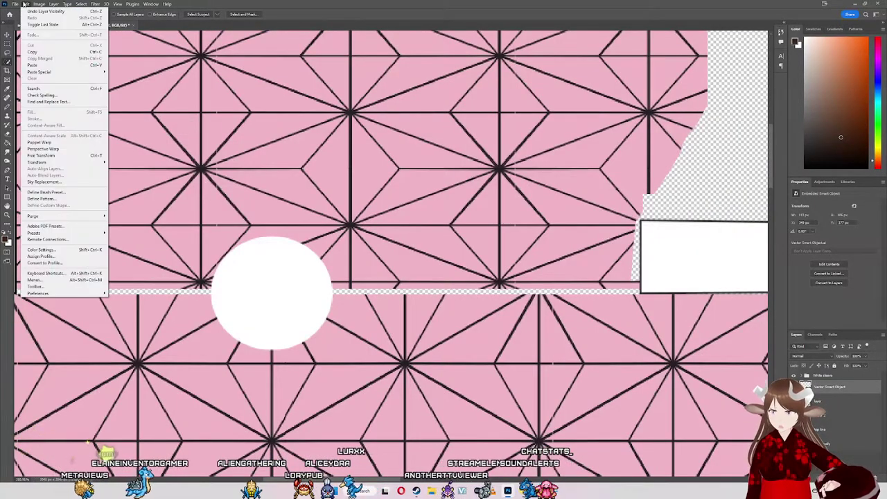
{"action": "left_click", "coordinate": [15, 3]}
{"action": "mouse_move", "coordinate": [23, 111]}
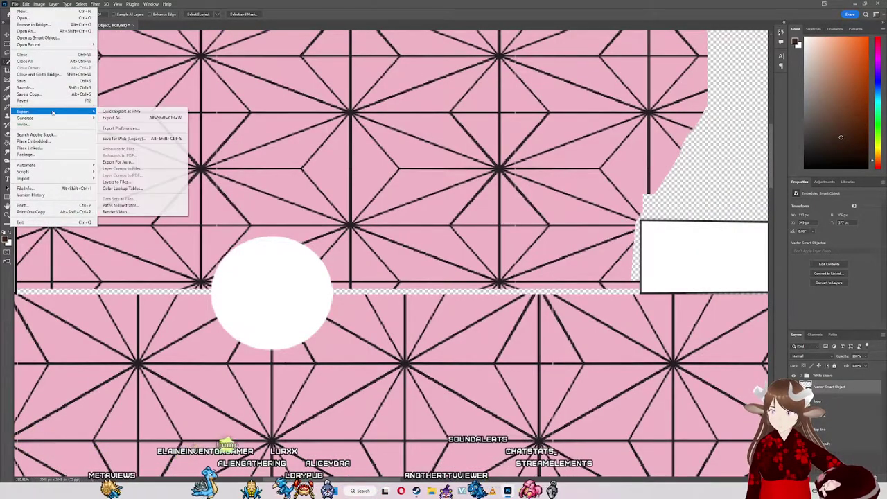
{"action": "left_click", "coordinate": [123, 112]}
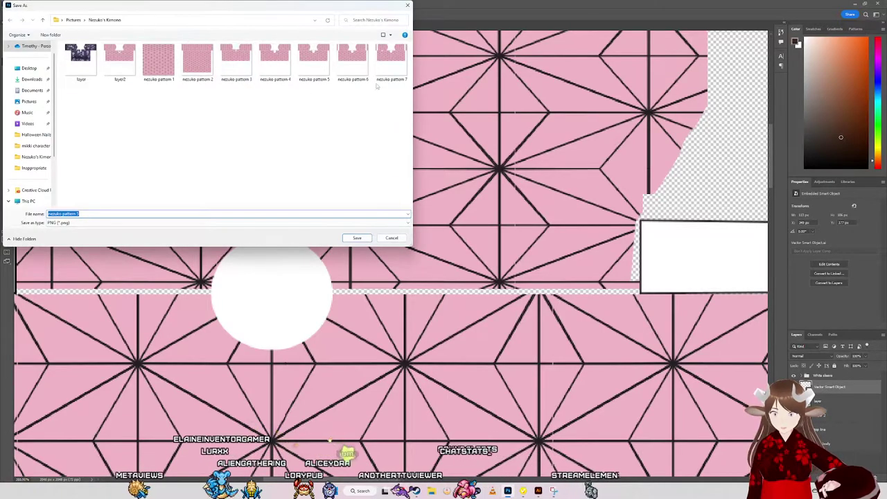
{"action": "double_click", "coordinate": [397, 72]}
{"action": "left_click", "coordinate": [455, 241]}
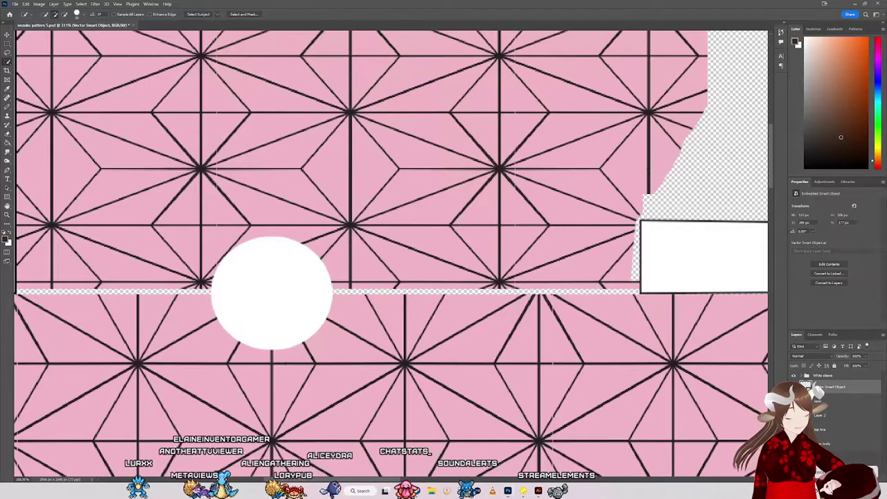
Step: Close the system quick settings panel and return to VRoid Studio's texture editor
{"action": "key", "text": "super+a"}
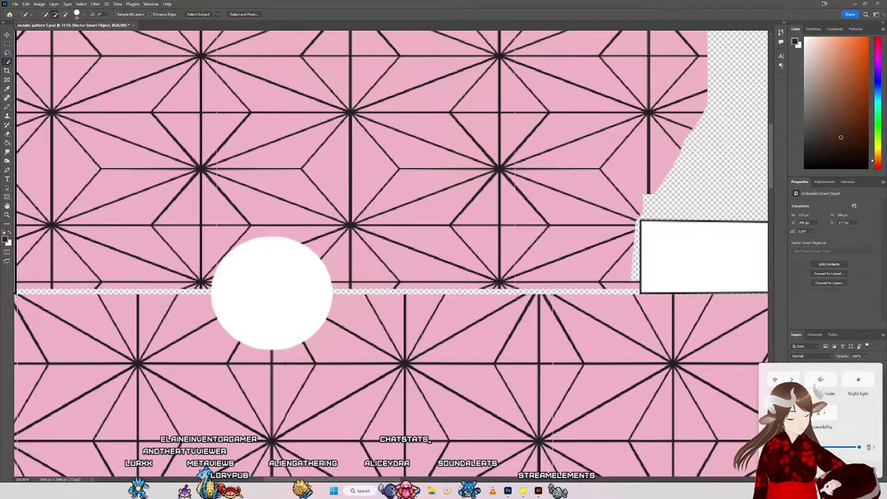
{"action": "key", "text": "Escape"}
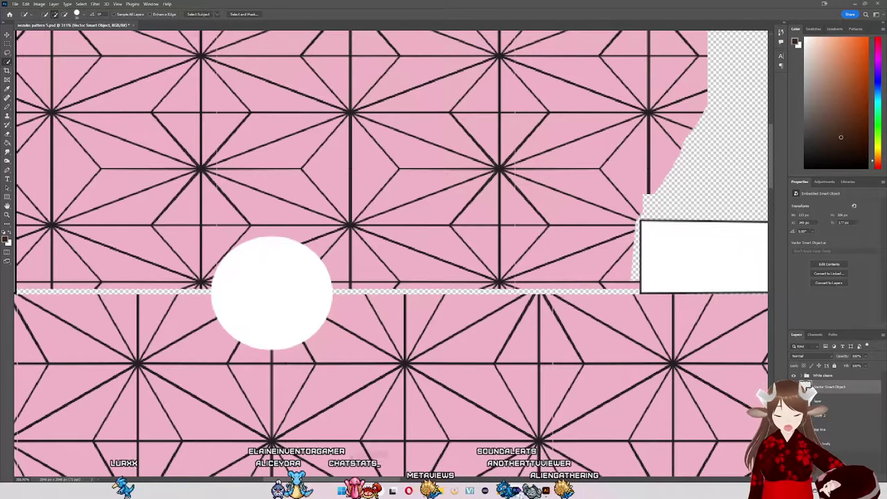
{"action": "key", "text": "alt+Tab"}
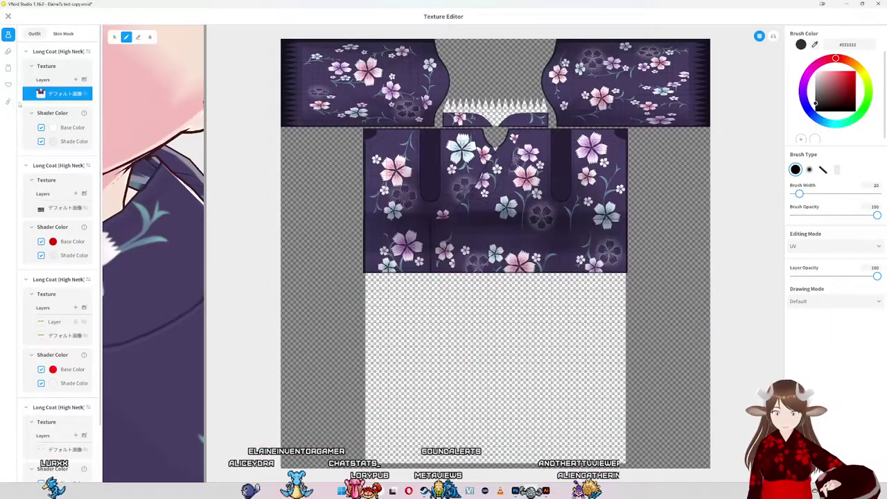
Step: Import the re-exported pink asanoha PNG into the kimono's coat texture layer
{"action": "right_click", "coordinate": [49, 95]}
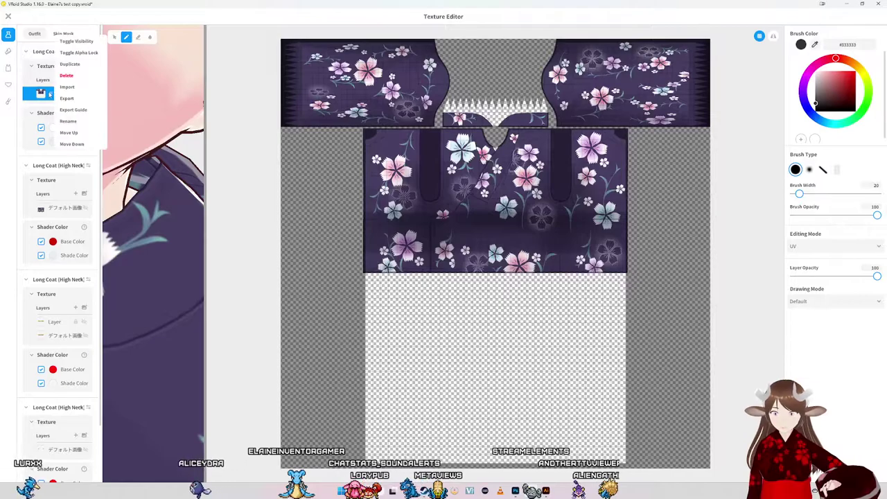
{"action": "left_click", "coordinate": [89, 87]}
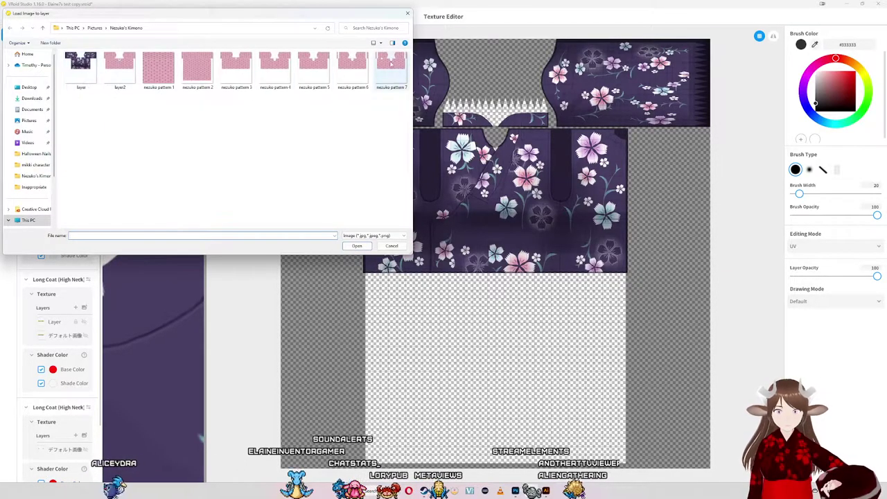
{"action": "double_click", "coordinate": [391, 88]}
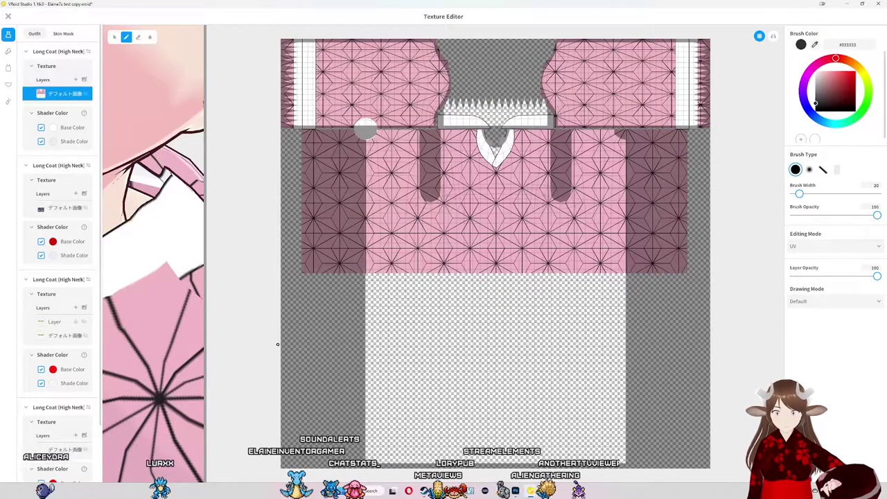
{"action": "scroll", "coordinate": [224, 332], "scroll_direction": "down", "scroll_amount": 3}
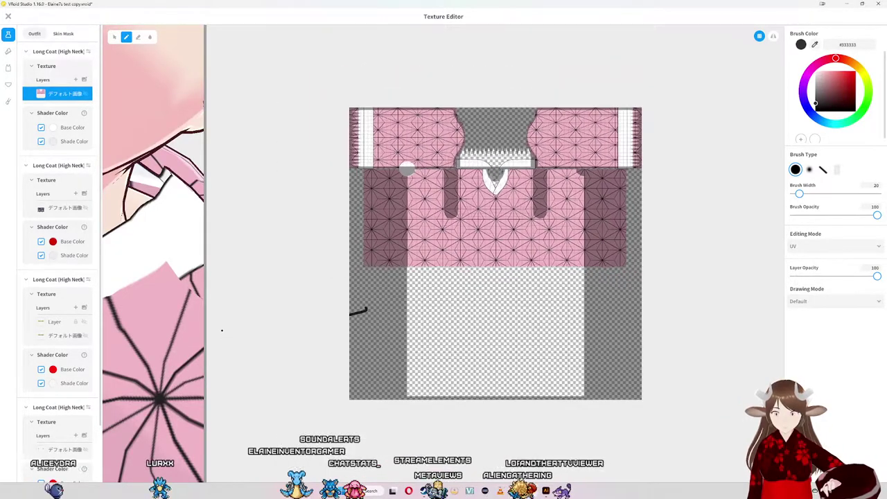
{"action": "scroll", "coordinate": [222, 329], "scroll_direction": "up", "scroll_amount": 3}
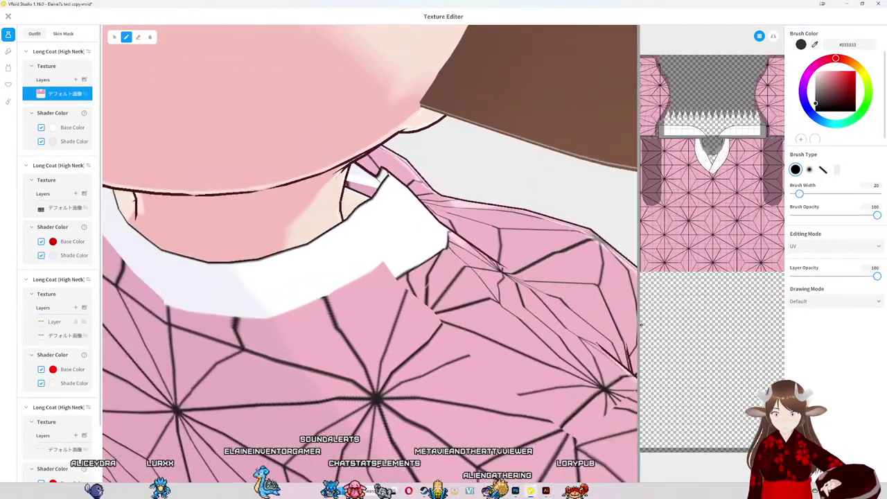
Step: Widen the 3D preview and paint a dark dot on the white collar, then return to Illustrator
{"action": "left_click_drag", "start_coordinate": [203, 310], "coordinate": [574, 309]}
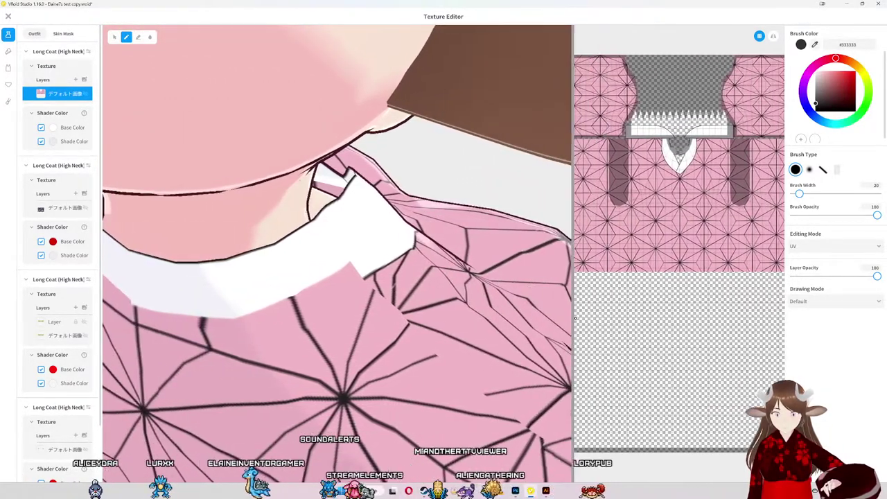
{"action": "scroll", "coordinate": [330, 285], "scroll_direction": "up", "scroll_amount": 3}
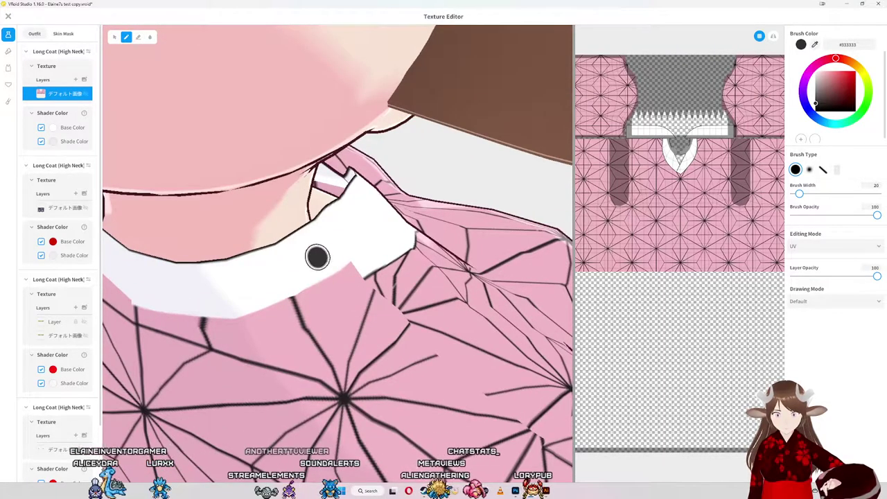
{"action": "scroll", "coordinate": [647, 313], "scroll_direction": "down", "scroll_amount": 2}
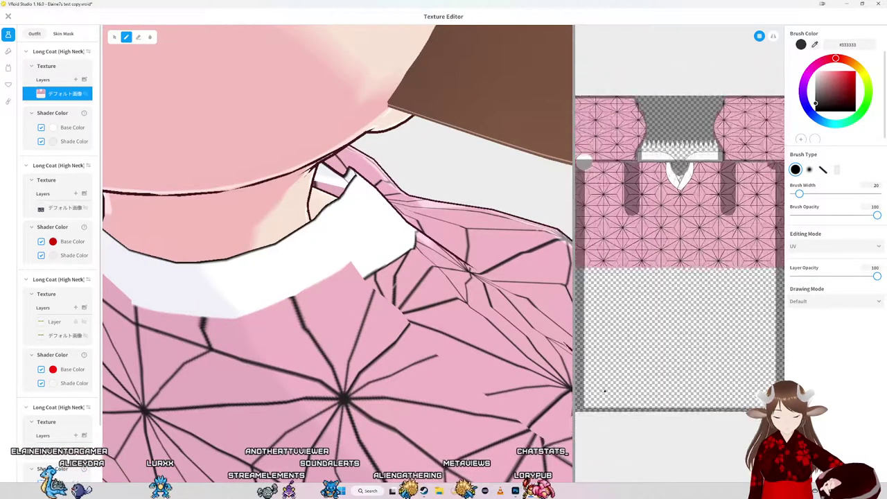
{"action": "scroll", "coordinate": [610, 339], "scroll_direction": "down", "scroll_amount": 1}
{"action": "left_click", "coordinate": [338, 262]}
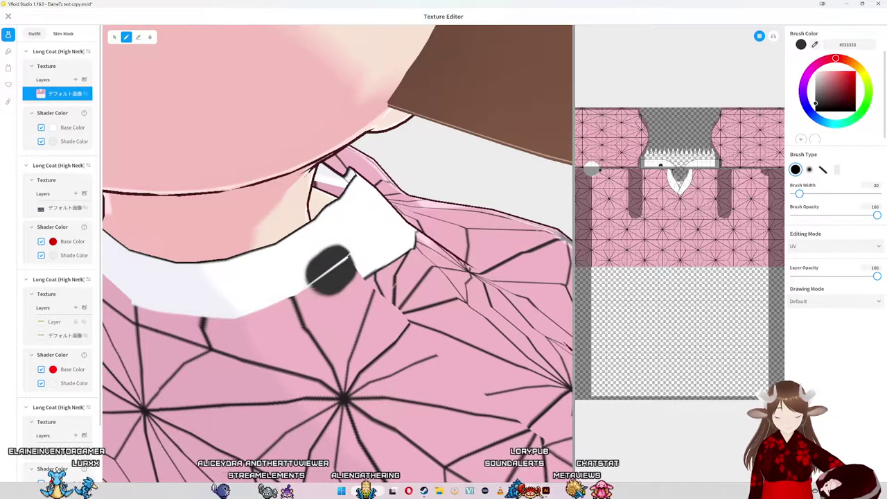
{"action": "left_click", "coordinate": [546, 491]}
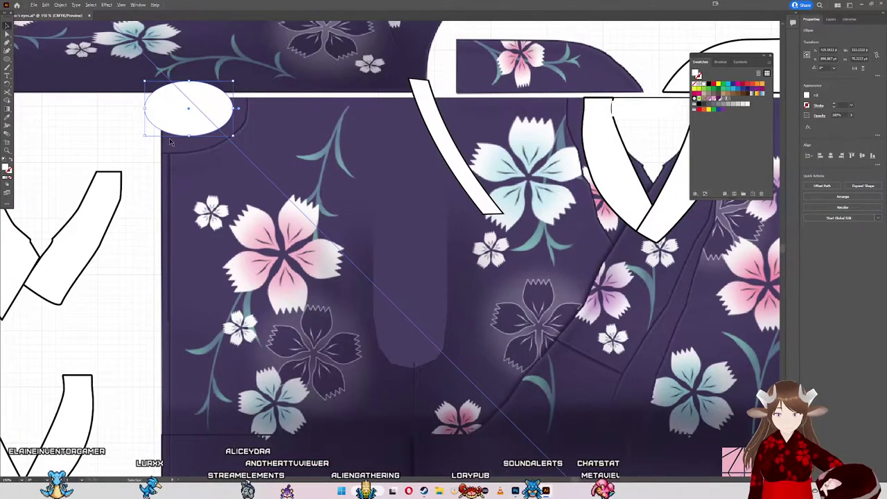
Step: Close the Nezuko's eyes Illustrator window from the taskbar to bring up the save prompt
{"action": "scroll", "coordinate": [171, 142], "scroll_direction": "up", "scroll_amount": 4}
{"action": "scroll", "coordinate": [171, 142], "scroll_direction": "down", "scroll_amount": 2}
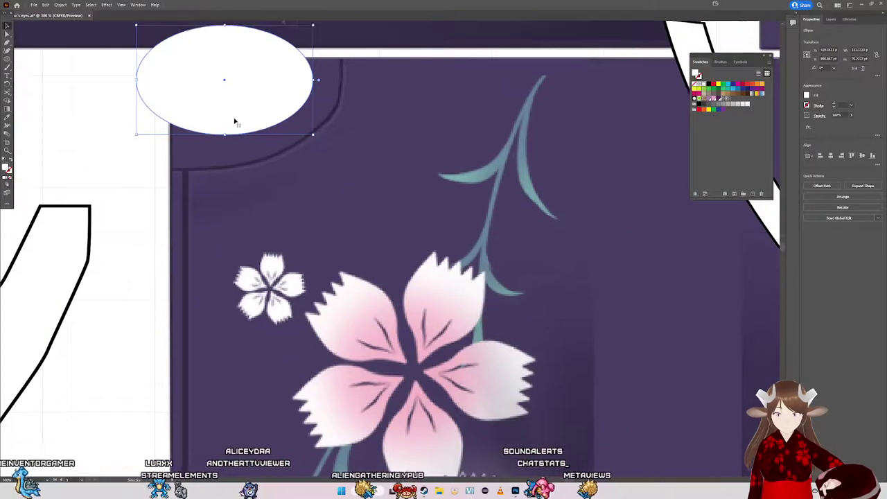
{"action": "scroll", "coordinate": [234, 122], "scroll_direction": "up", "scroll_amount": 1}
{"action": "scroll", "coordinate": [239, 128], "scroll_direction": "up", "scroll_amount": 2}
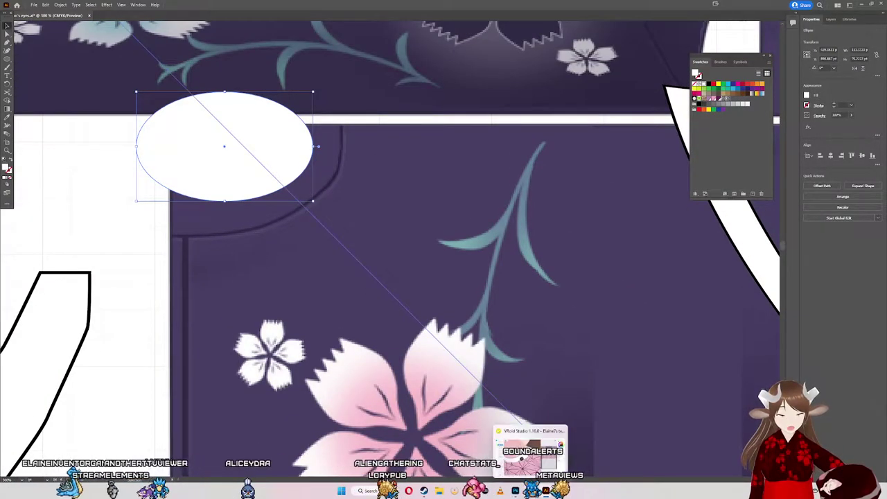
{"action": "right_click", "coordinate": [545, 491]}
{"action": "left_click", "coordinate": [516, 472]}
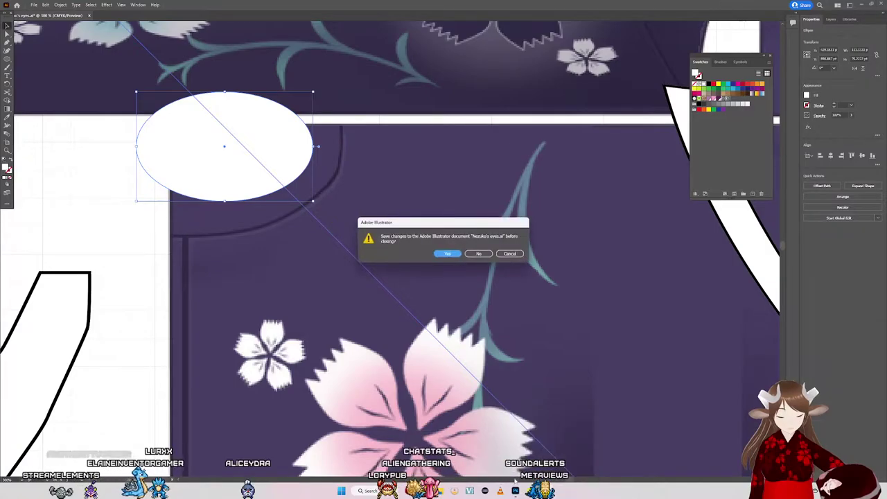
Step: Save the Nezuko's eyes file and switch to the Photoshop nezuko pattern document
{"action": "left_click", "coordinate": [460, 254]}
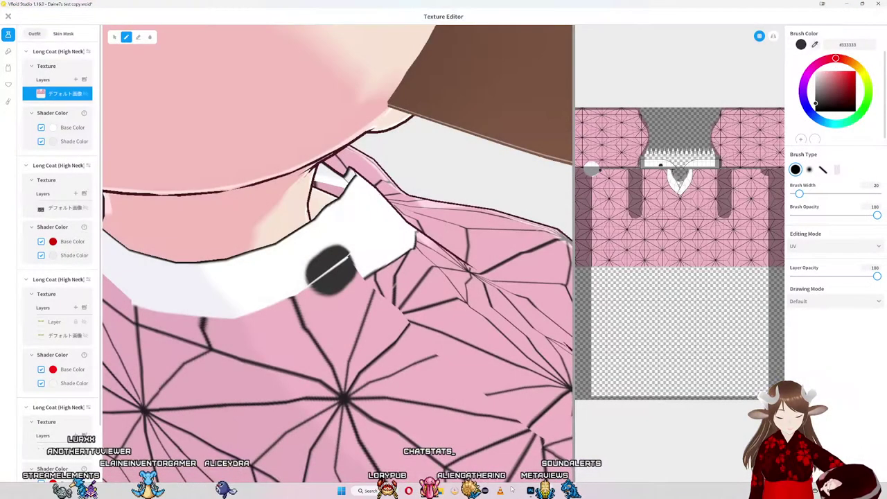
{"action": "key", "text": "alt+Tab"}
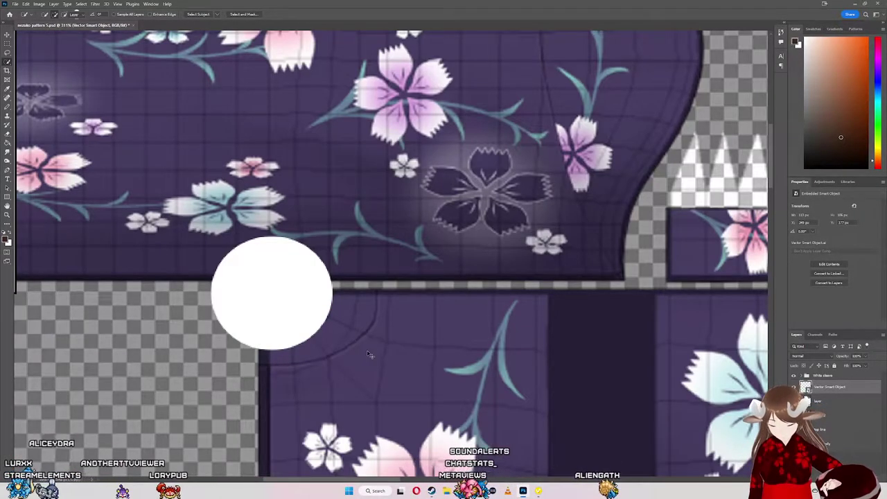
Step: Free Transform the white collar circle slightly wider and nudge it into position
{"action": "key", "text": "v"}
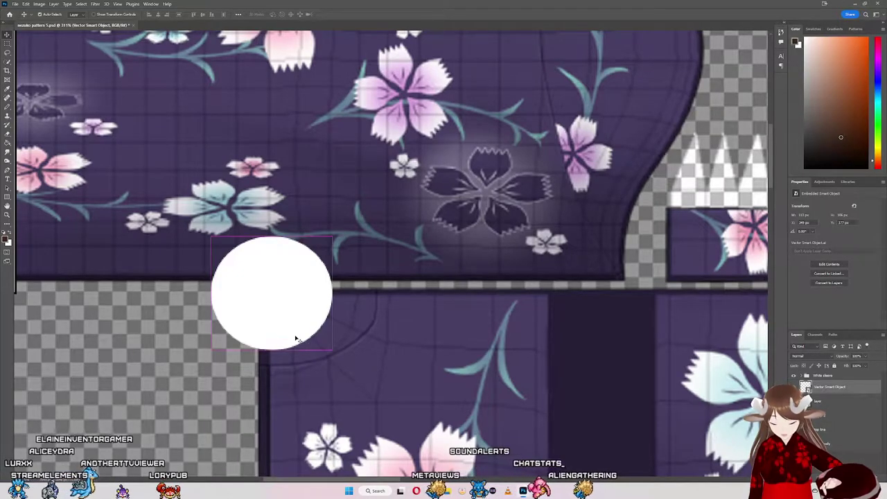
{"action": "key", "text": "ctrl+t"}
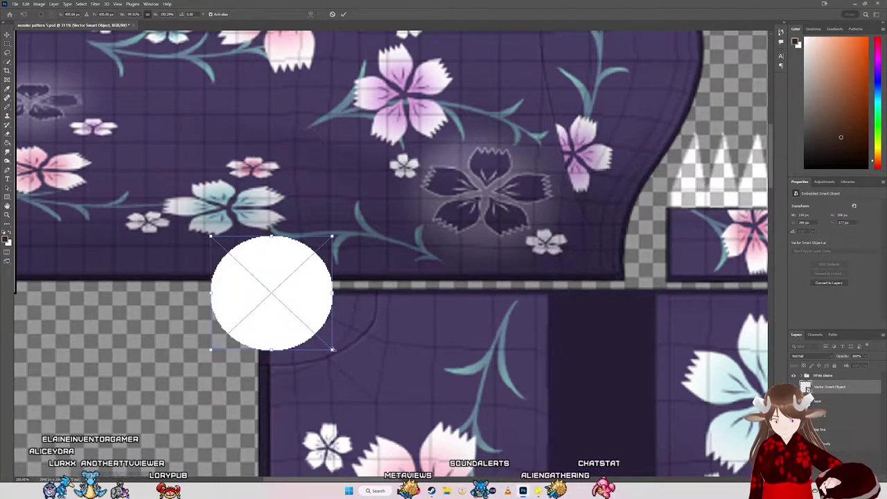
{"action": "mouse_move", "coordinate": [333, 349]}
{"action": "left_mouse_down"}
{"action": "mouse_move", "coordinate": [352, 368]}
{"action": "mouse_move", "coordinate": [319, 334]}
{"action": "left_mouse_up"}
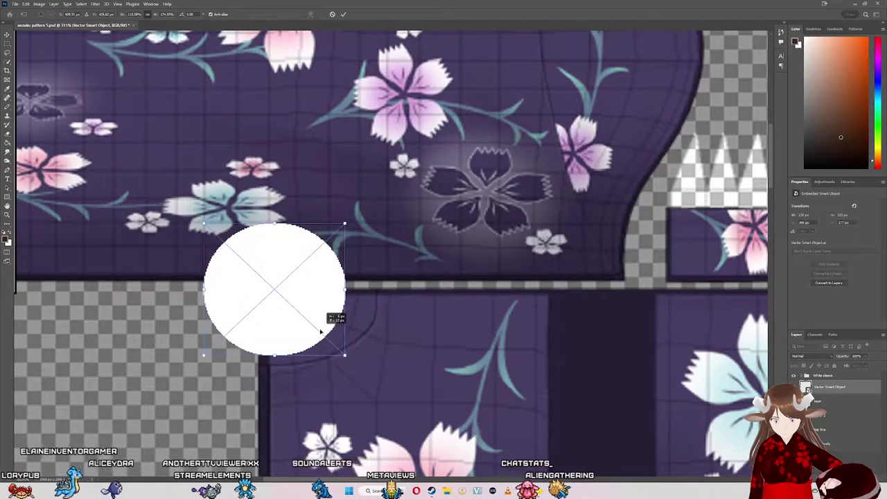
{"action": "left_click_drag", "start_coordinate": [319, 335], "coordinate": [317, 334]}
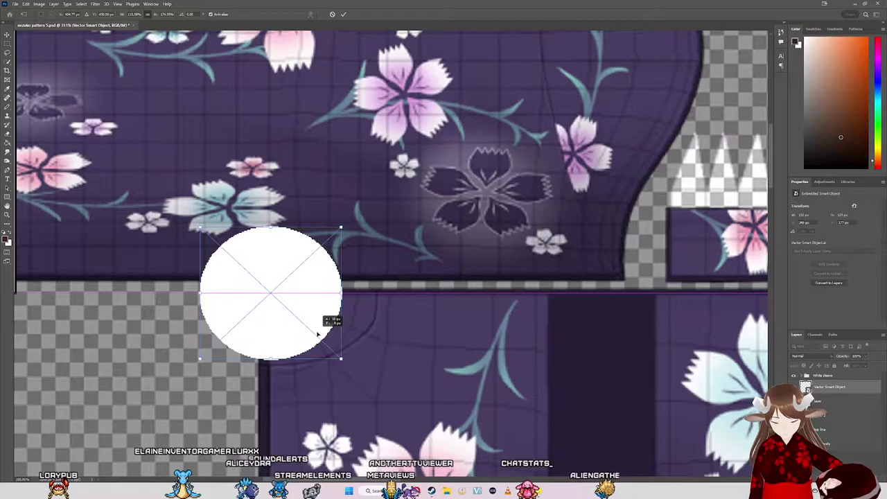
{"action": "left_click_drag", "start_coordinate": [317, 334], "coordinate": [315, 334]}
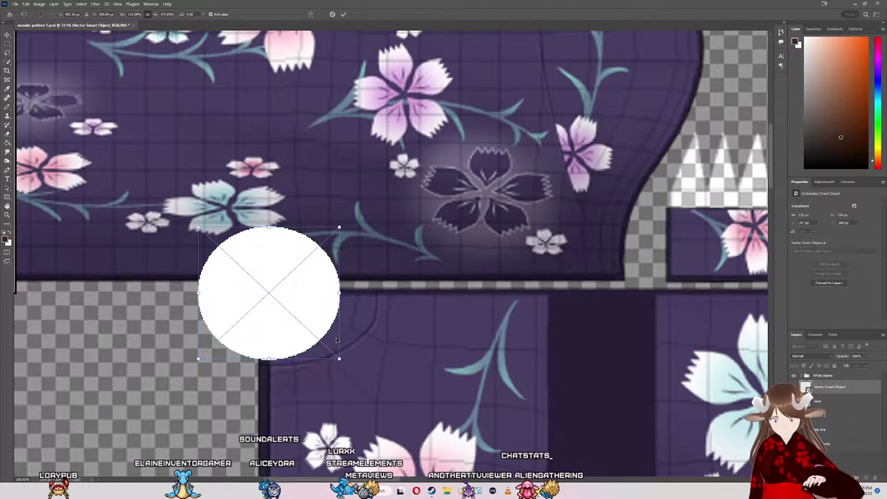
{"action": "key", "text": "Right"}
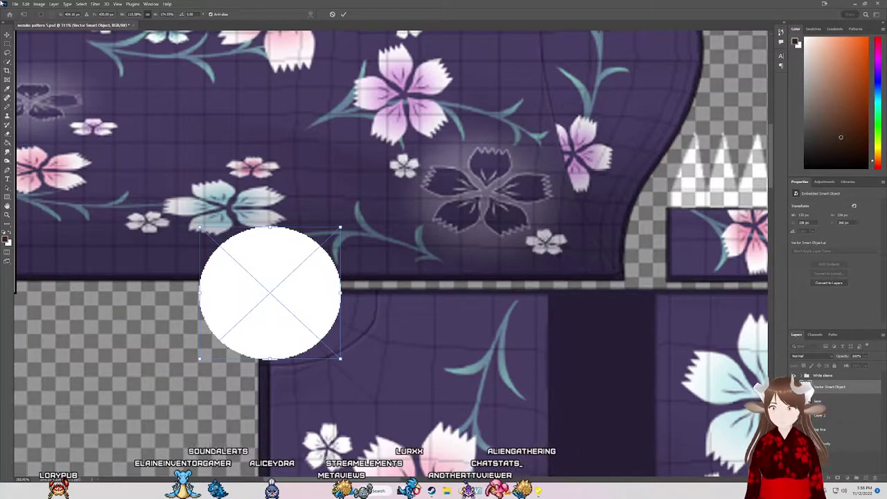
Step: Quick-export the pink pattern as PNG over the existing pattern file and return to VRoid Studio
{"action": "left_click", "coordinate": [15, 4]}
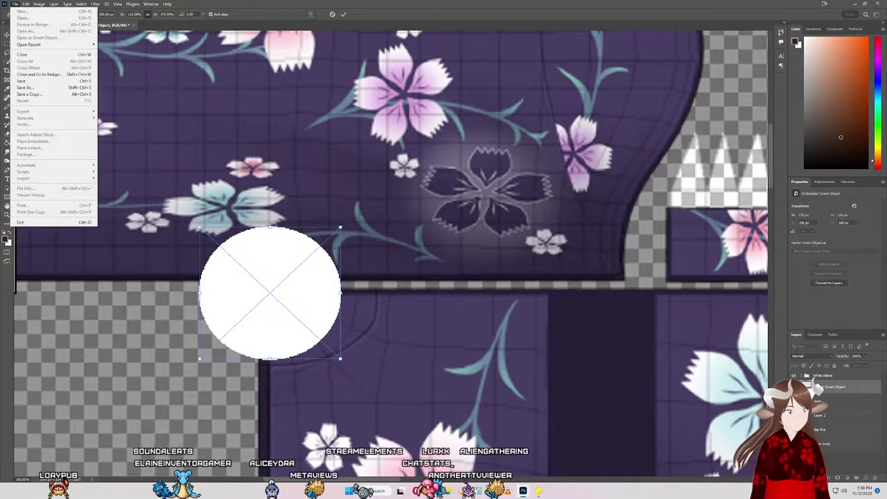
{"action": "key", "text": "Escape"}
{"action": "key", "text": "Return"}
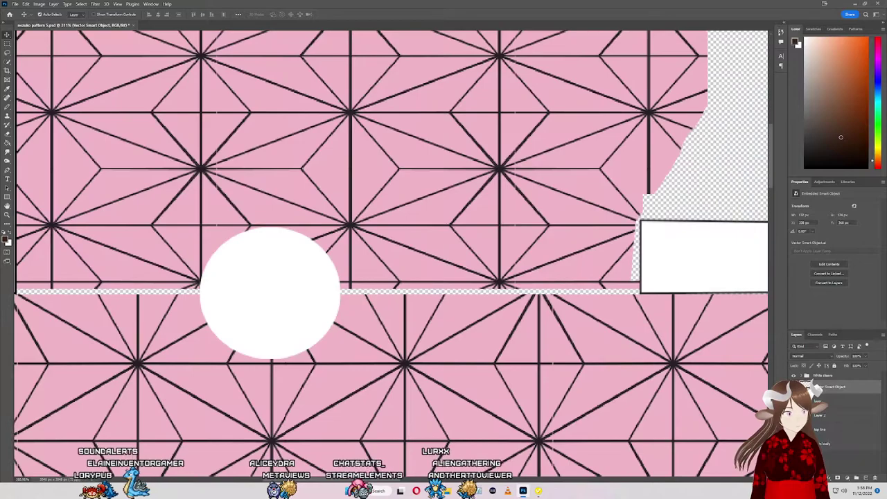
{"action": "left_click", "coordinate": [15, 4]}
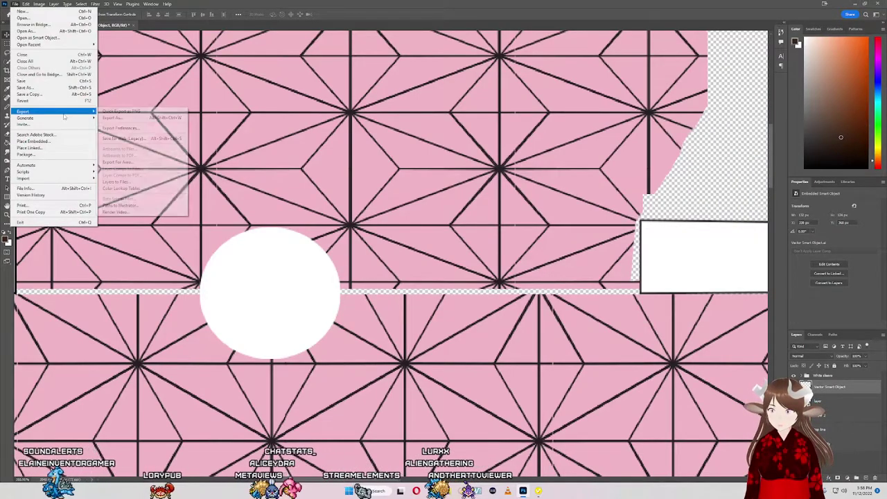
{"action": "left_click", "coordinate": [138, 112]}
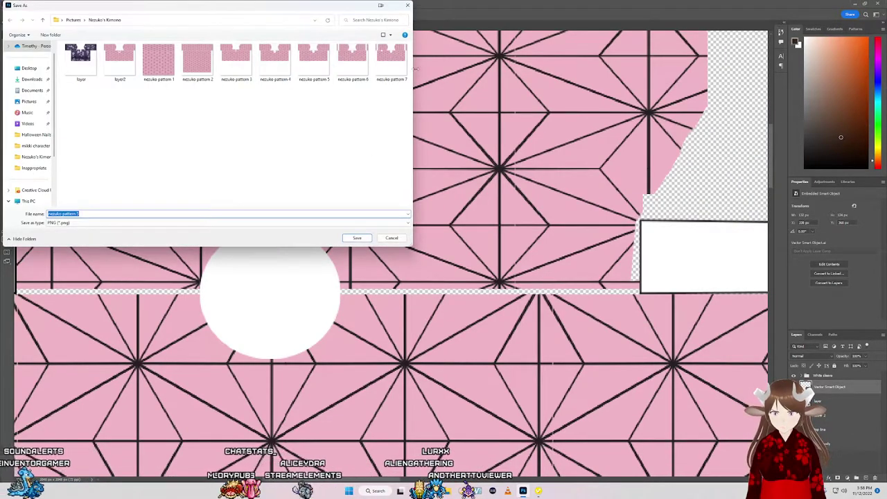
{"action": "double_click", "coordinate": [391, 61]}
{"action": "left_click", "coordinate": [461, 245]}
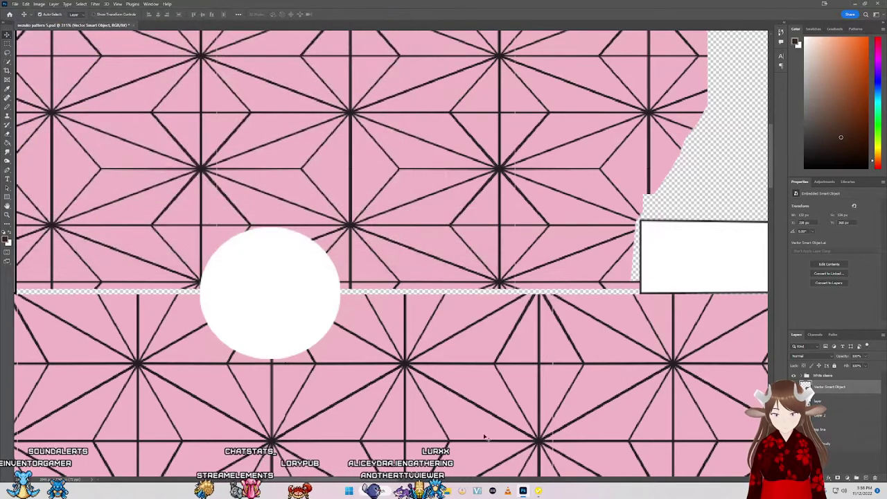
{"action": "left_click", "coordinate": [538, 491]}
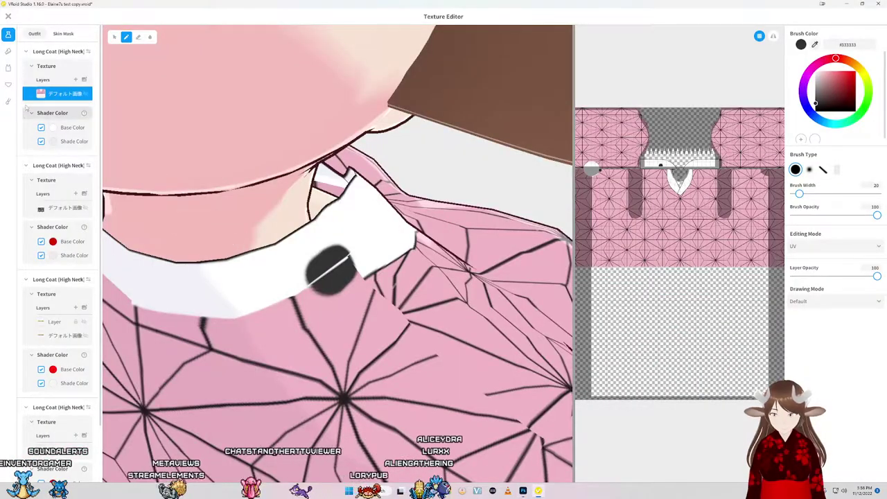
Step: Import the re-exported pattern PNG into the coat texture layer, then go back to Photoshop
{"action": "right_click", "coordinate": [65, 97]}
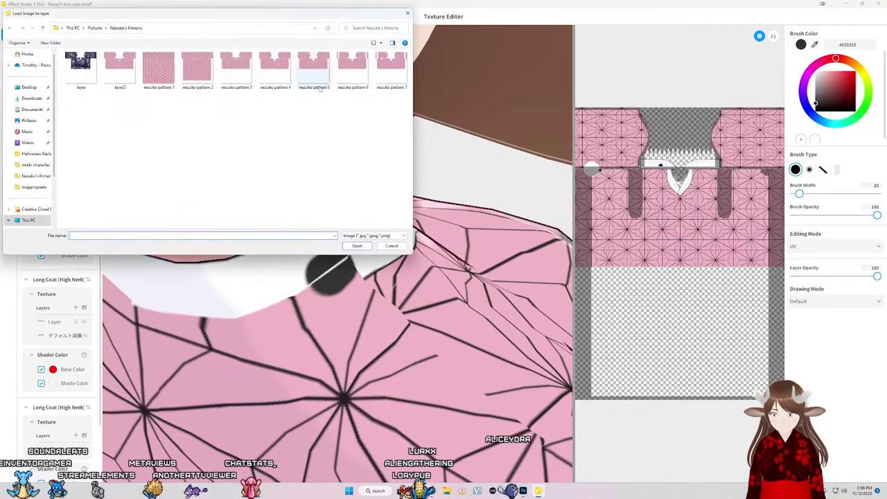
{"action": "double_click", "coordinate": [391, 69]}
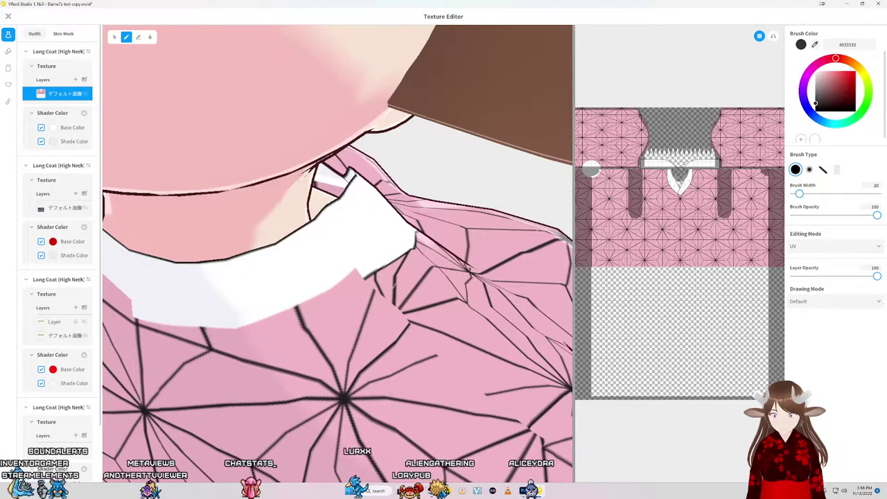
{"action": "left_click", "coordinate": [278, 187]}
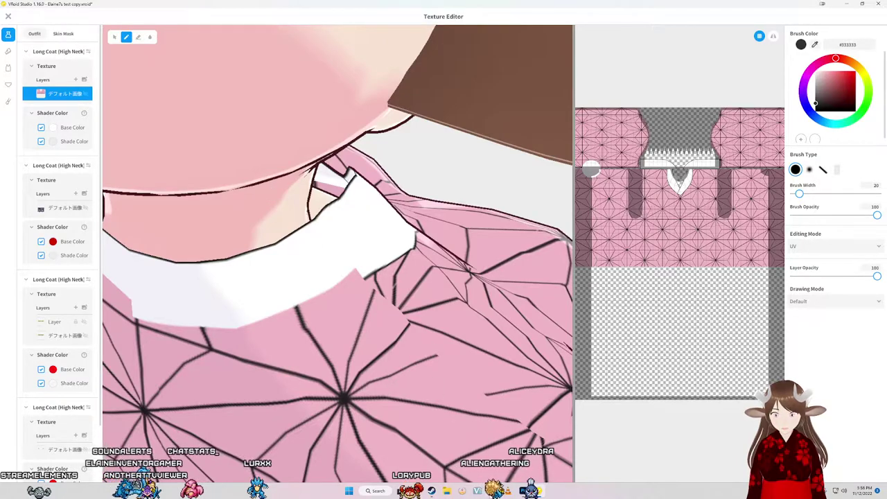
{"action": "left_click", "coordinate": [531, 491]}
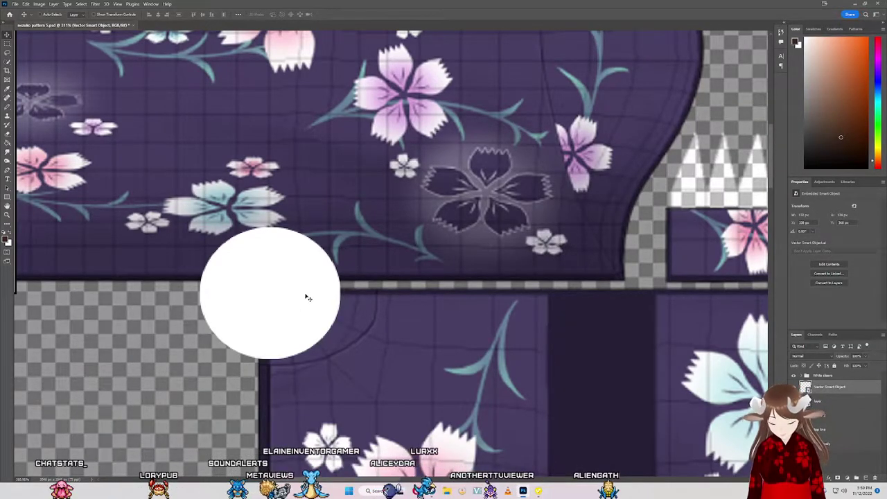
Step: Stretch the white collar circle into a wider ellipse and shift it slightly left
{"action": "key", "text": "ctrl+t"}
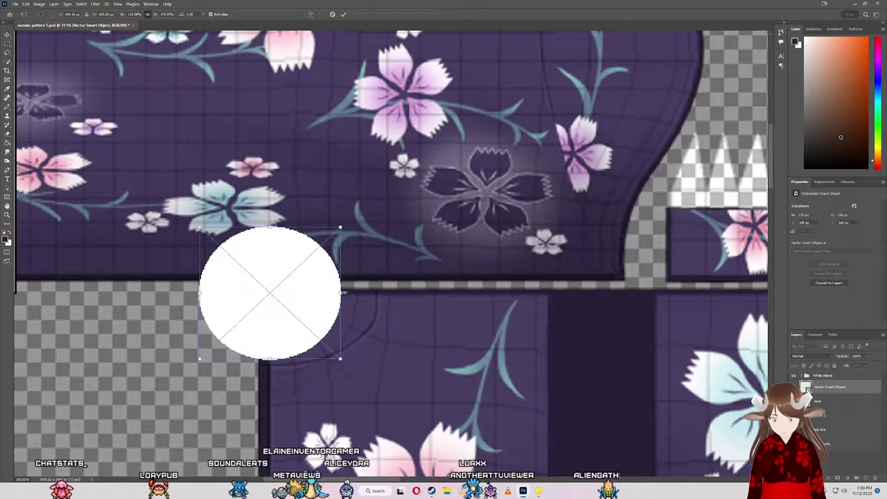
{"action": "left_click_drag", "start_coordinate": [342, 293], "coordinate": [359, 293]}
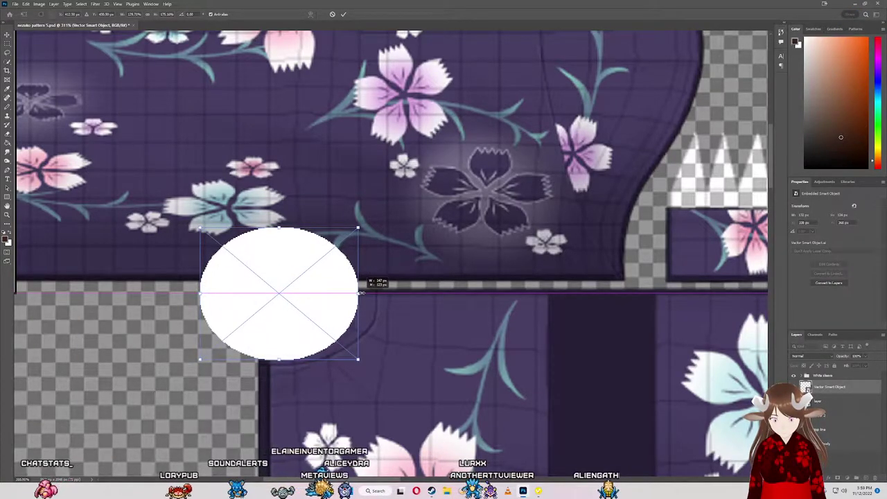
{"action": "left_click_drag", "start_coordinate": [361, 292], "coordinate": [362, 292]}
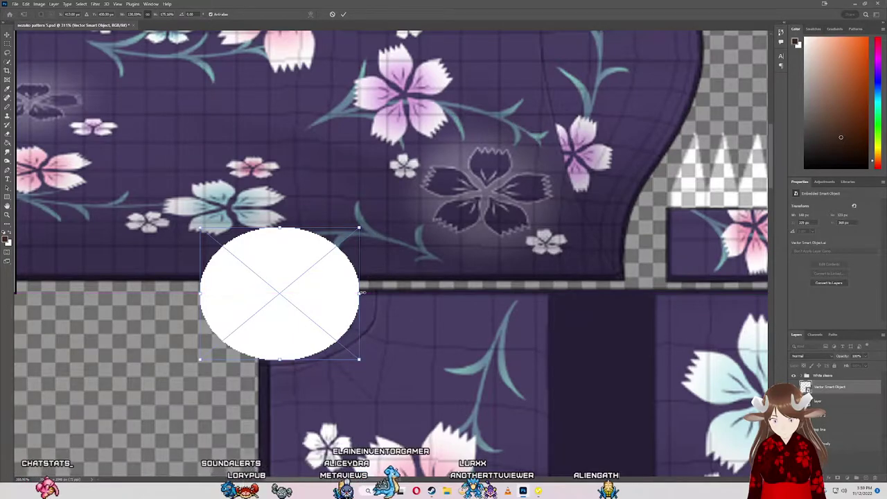
{"action": "left_click_drag", "start_coordinate": [294, 313], "coordinate": [286, 313]}
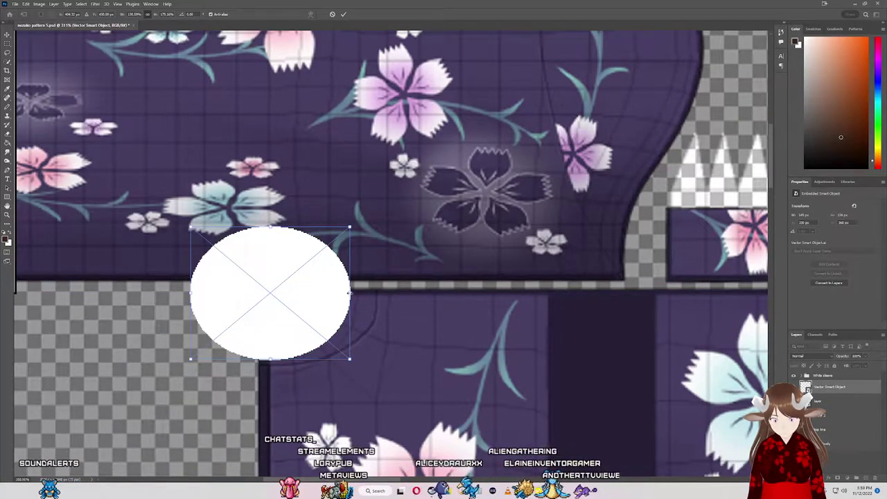
{"action": "left_click_drag", "start_coordinate": [349, 293], "coordinate": [355, 292]}
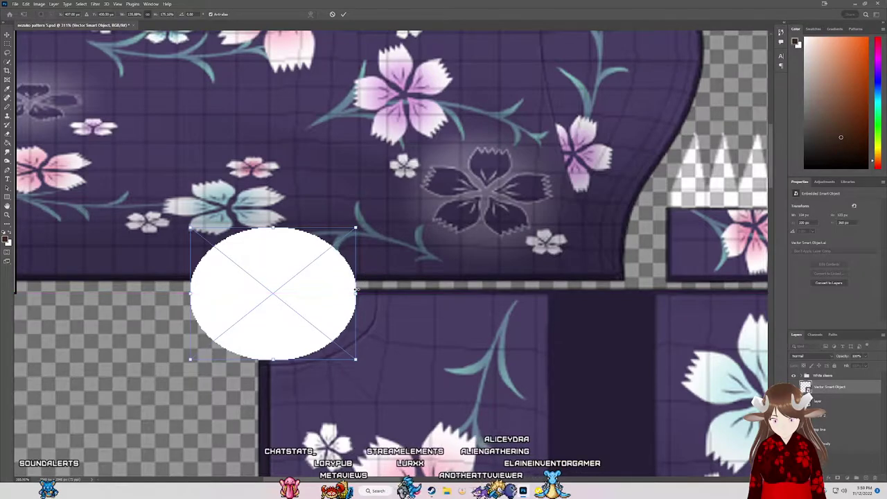
{"action": "left_click_drag", "start_coordinate": [305, 316], "coordinate": [303, 314]}
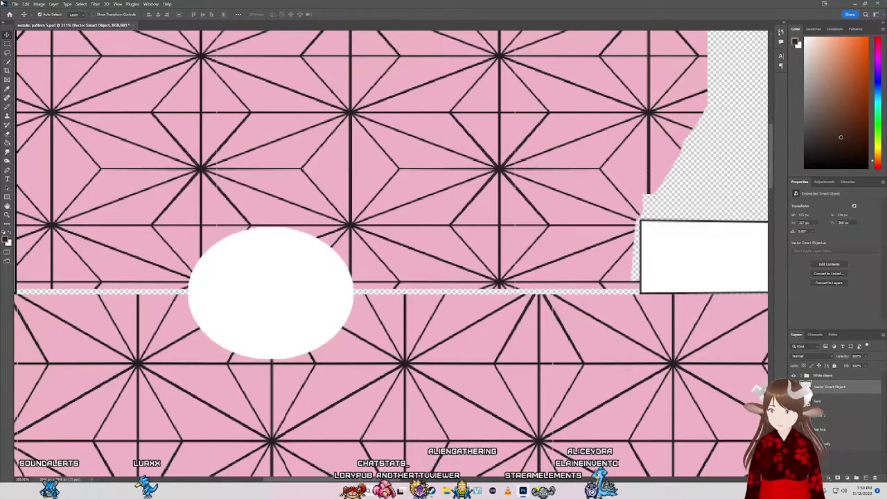
{"action": "left_click", "coordinate": [25, 4]}
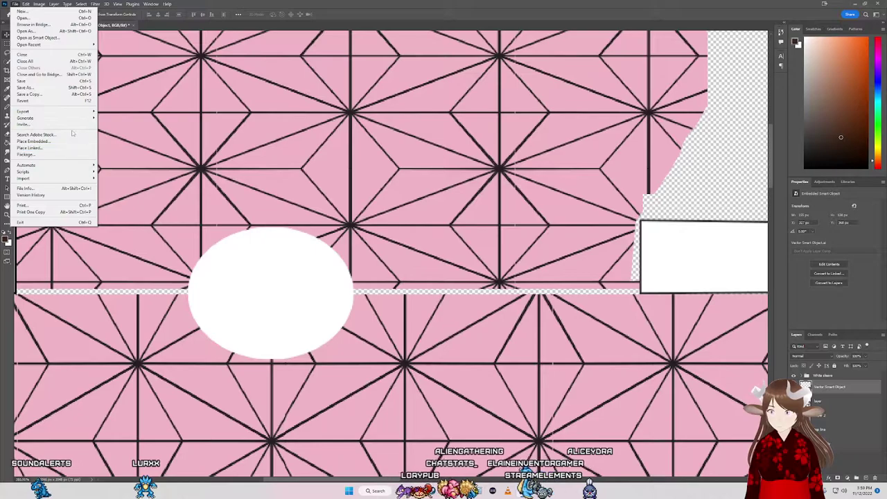
{"action": "mouse_move", "coordinate": [28, 112]}
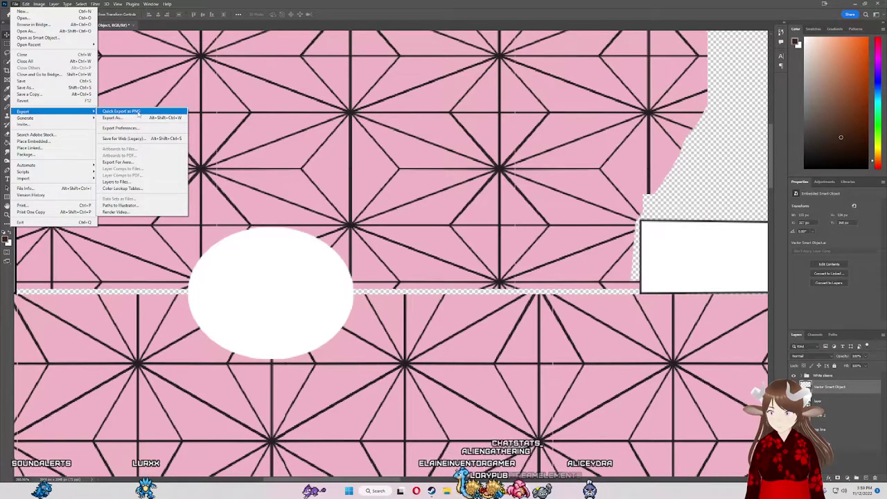
Step: Quick-export the pattern as PNG replacing nezuko pattern 7.png, and return to VRoid Studio
{"action": "left_click", "coordinate": [145, 112]}
{"action": "left_click", "coordinate": [390, 61]}
{"action": "left_click", "coordinate": [357, 238]}
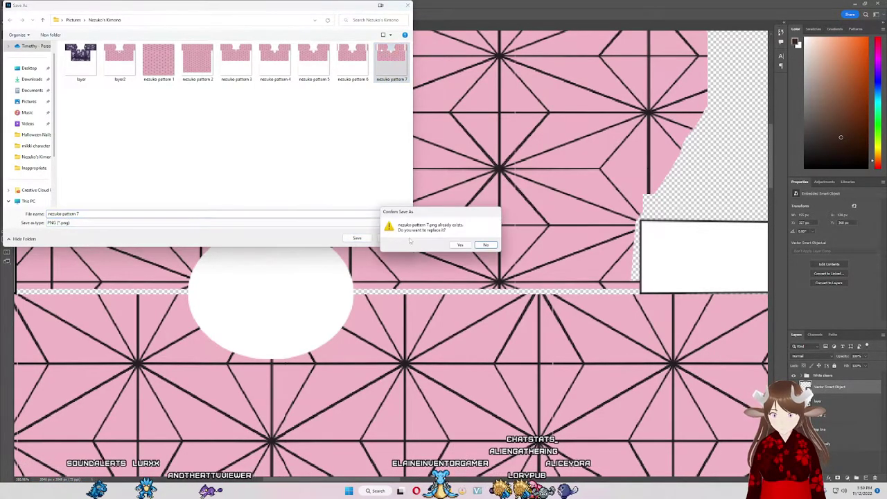
{"action": "left_click", "coordinate": [459, 245]}
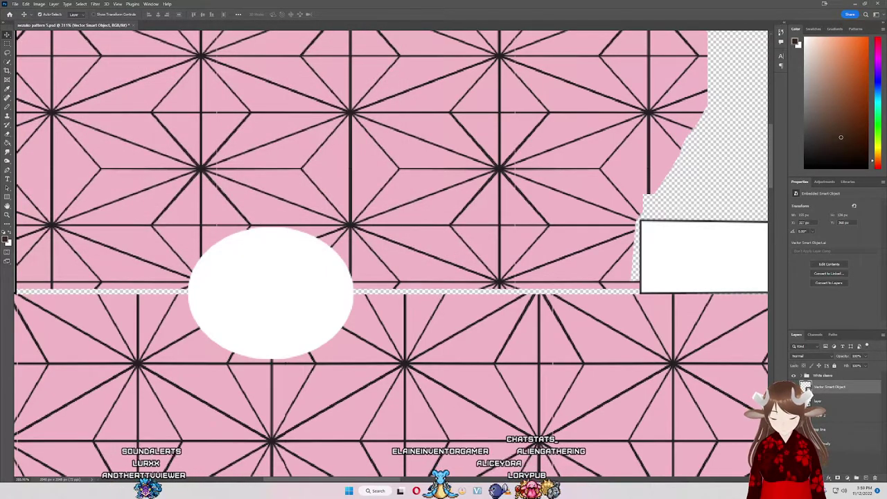
{"action": "key", "text": "alt+Tab"}
{"action": "right_click", "coordinate": [52, 99]}
Step: Load nezuko pattern 7 into the coat texture layer and orbit to inspect the white collar
{"action": "left_click", "coordinate": [76, 93]}
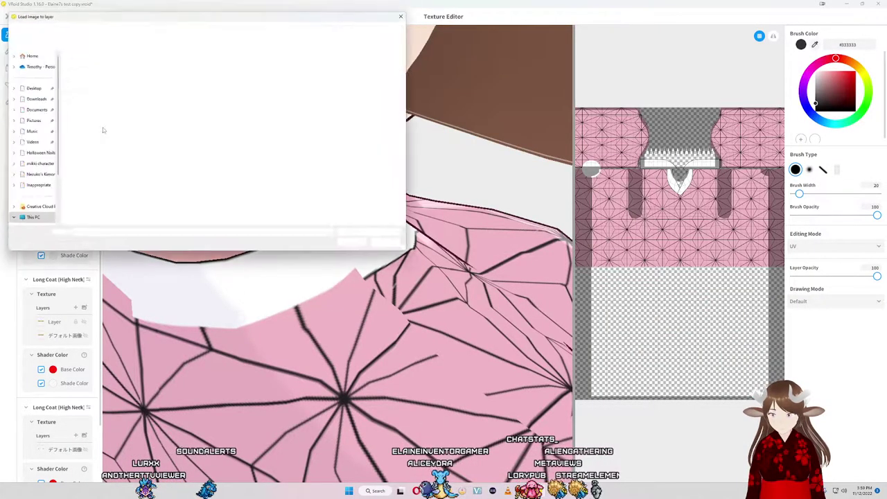
{"action": "left_click", "coordinate": [395, 66]}
{"action": "double_click", "coordinate": [399, 67]}
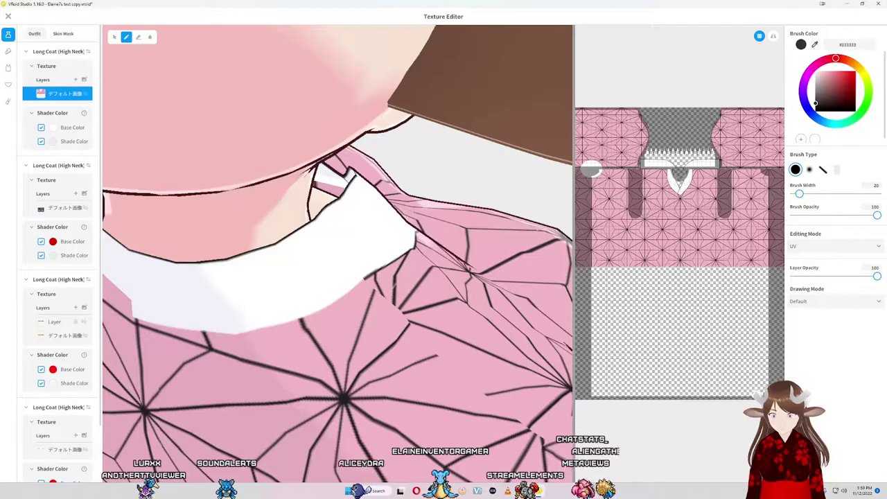
{"action": "left_click_drag", "start_coordinate": [347, 208], "coordinate": [328, 189]}
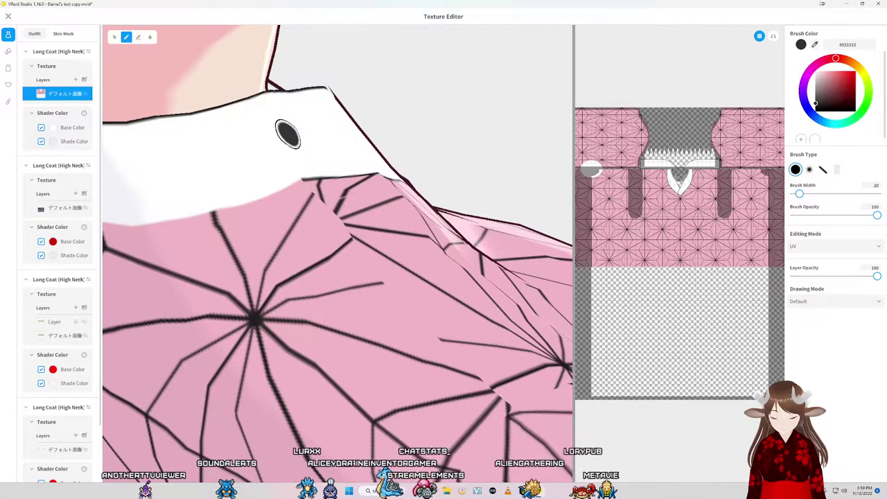
{"action": "left_click_drag", "start_coordinate": [266, 218], "coordinate": [236, 218]}
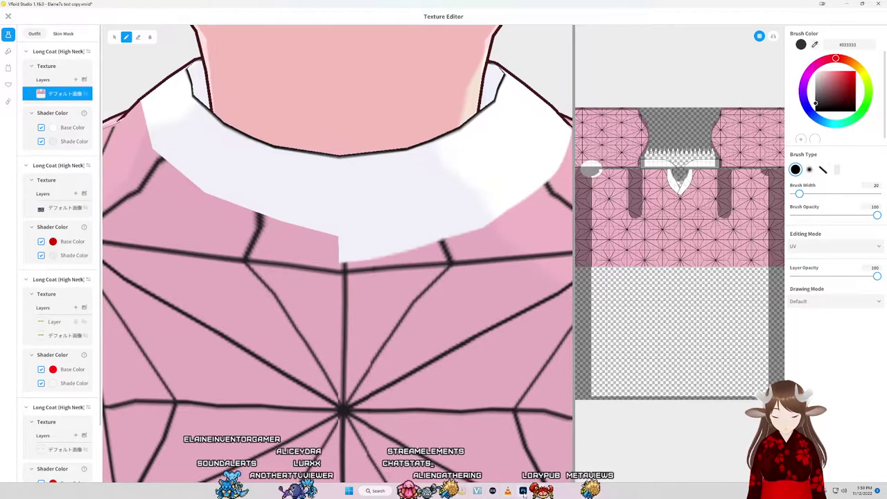
{"action": "key", "text": "alt+Tab"}
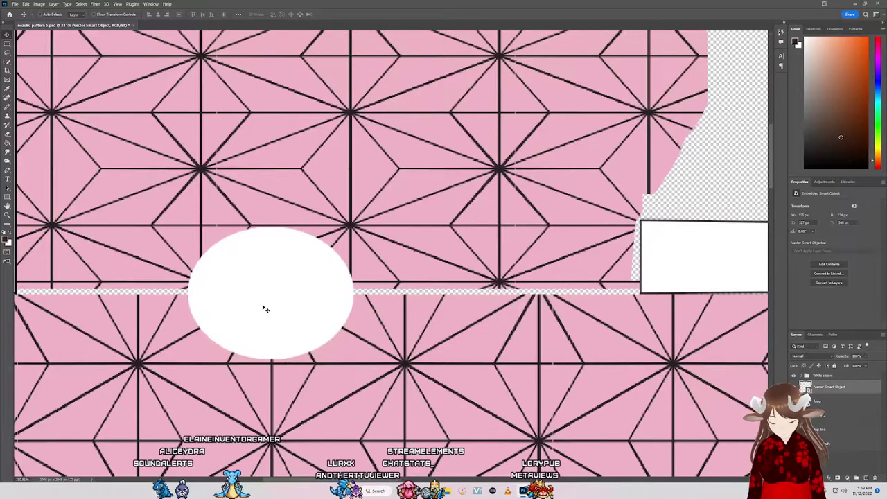
Step: Draw a dark brown ellipse with the Ellipse Tool and move it onto the white collar ellipse
{"action": "key", "text": "ctrl+t"}
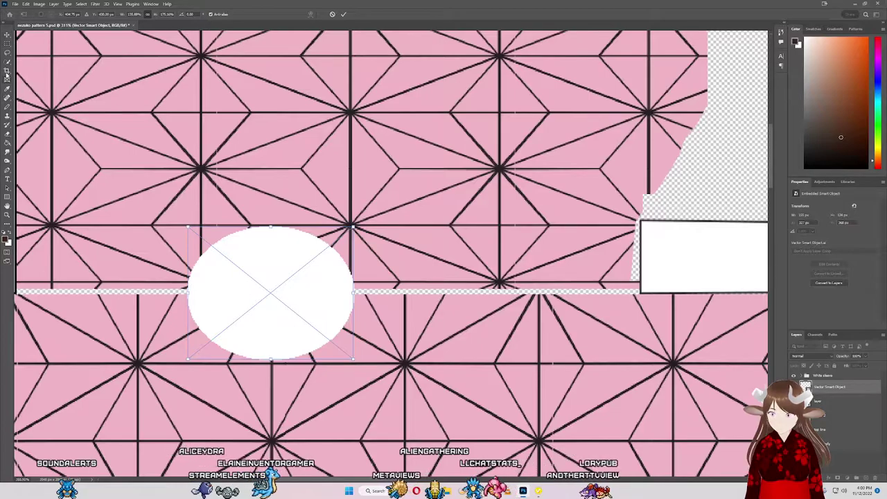
{"action": "right_click", "coordinate": [7, 199]}
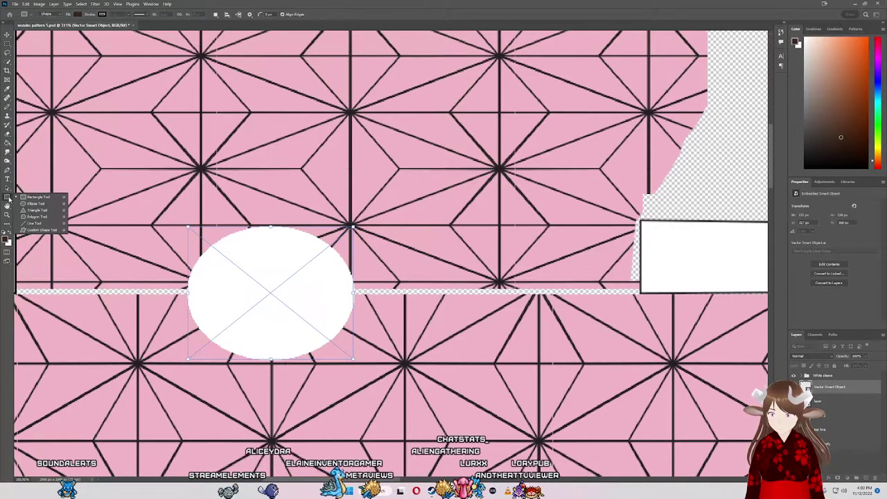
{"action": "left_click", "coordinate": [30, 203]}
{"action": "mouse_move", "coordinate": [185, 286]}
{"action": "left_mouse_down"}
{"action": "mouse_move", "coordinate": [362, 391]}
{"action": "mouse_move", "coordinate": [391, 423]}
{"action": "left_mouse_up"}
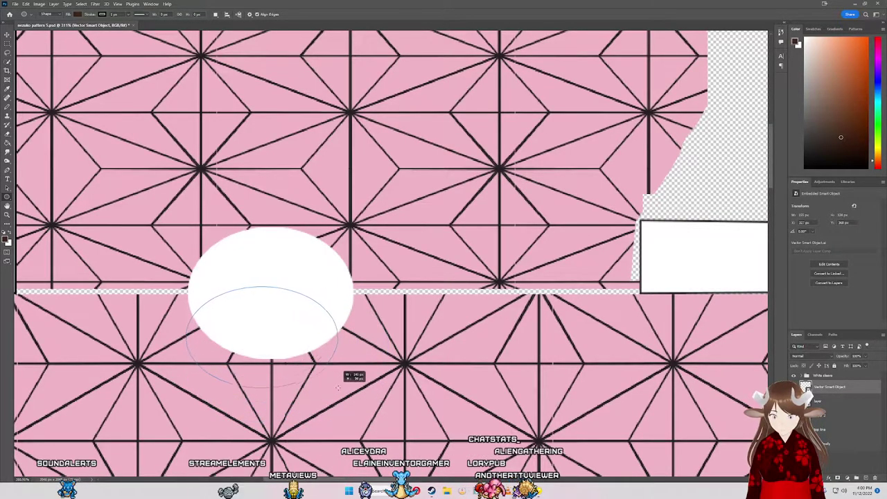
{"action": "left_click_drag", "start_coordinate": [390, 404], "coordinate": [342, 391]}
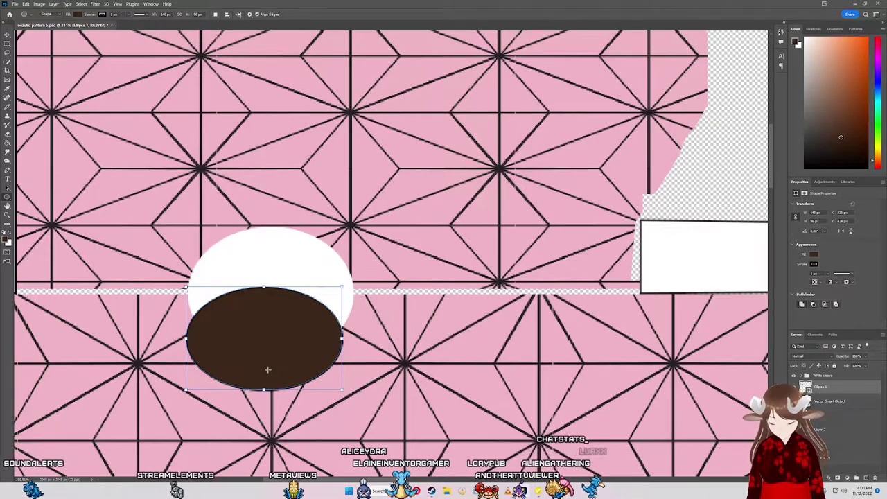
{"action": "key", "text": "v"}
{"action": "left_click_drag", "start_coordinate": [267, 372], "coordinate": [276, 310]}
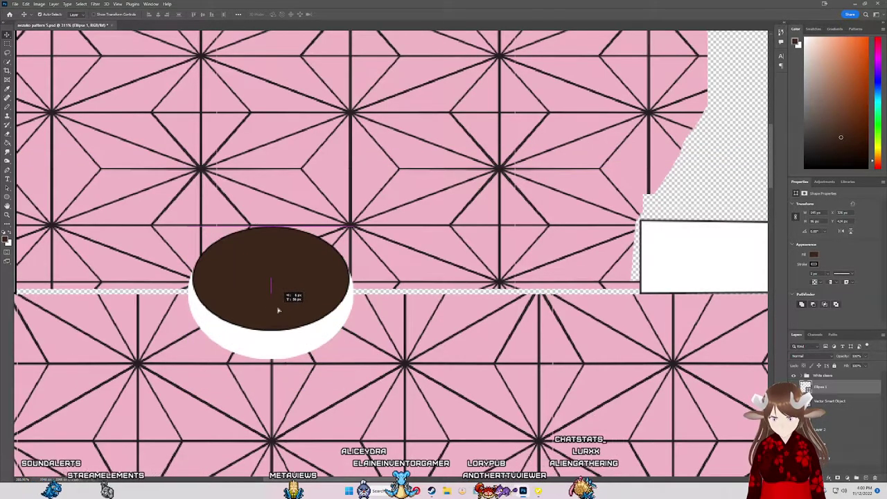
Step: Enlarge the brown ellipse, put its layer behind the white ellipse, and check the model in VRoid
{"action": "key", "text": "ctrl+t"}
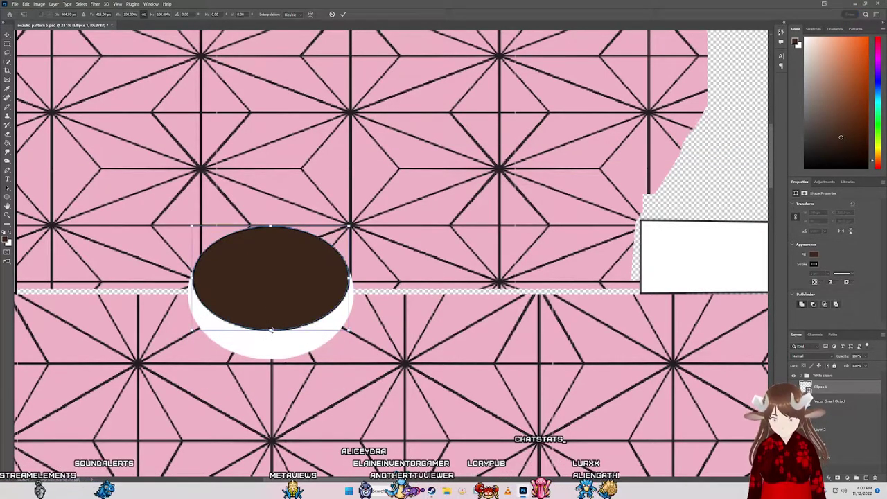
{"action": "left_click_drag", "start_coordinate": [271, 331], "coordinate": [271, 359]}
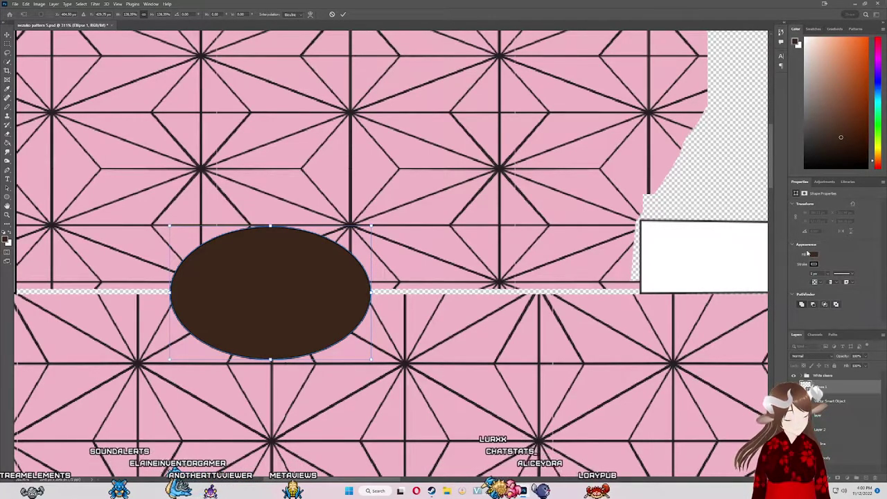
{"action": "left_click", "coordinate": [342, 14]}
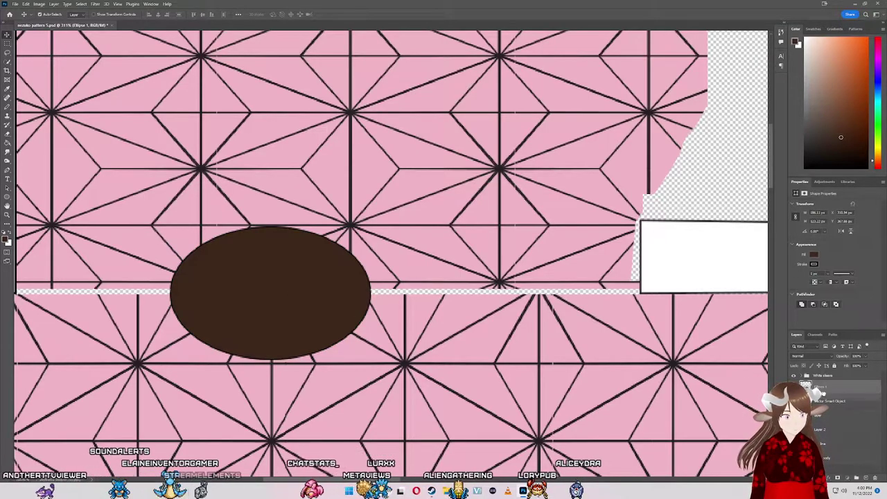
{"action": "left_click_drag", "start_coordinate": [825, 402], "coordinate": [823, 402]}
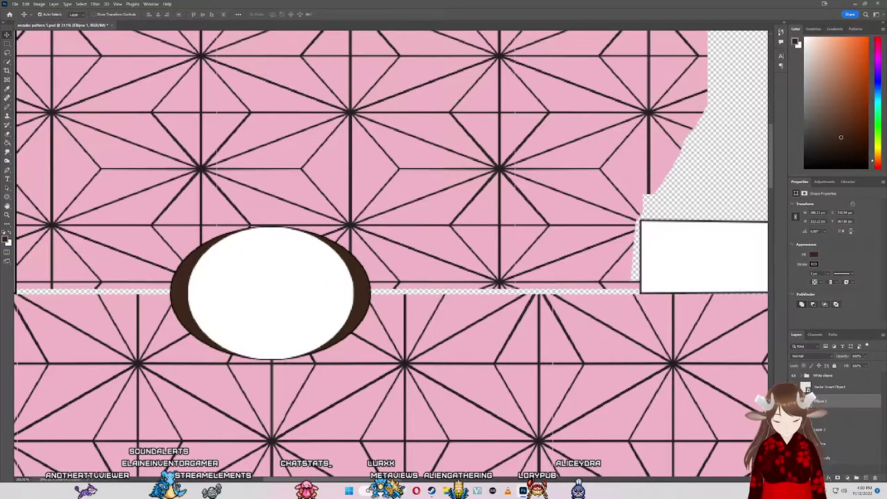
{"action": "left_click", "coordinate": [540, 492]}
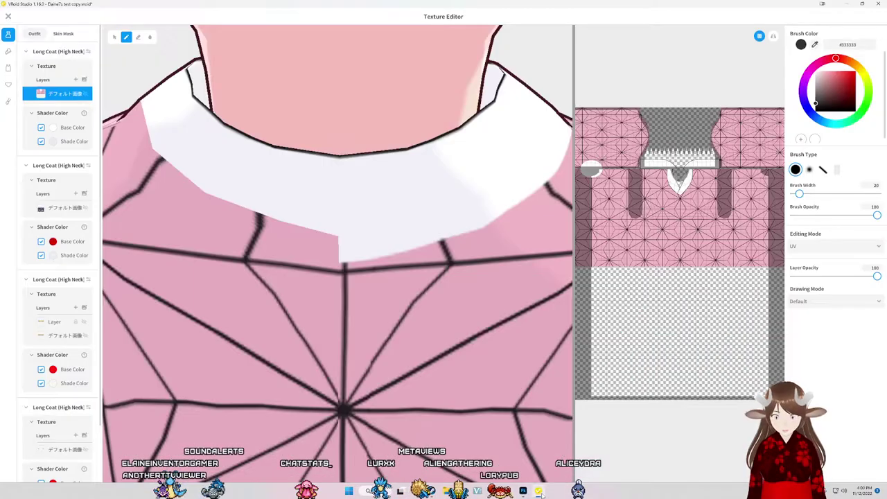
{"action": "left_click_drag", "start_coordinate": [389, 421], "coordinate": [510, 407]}
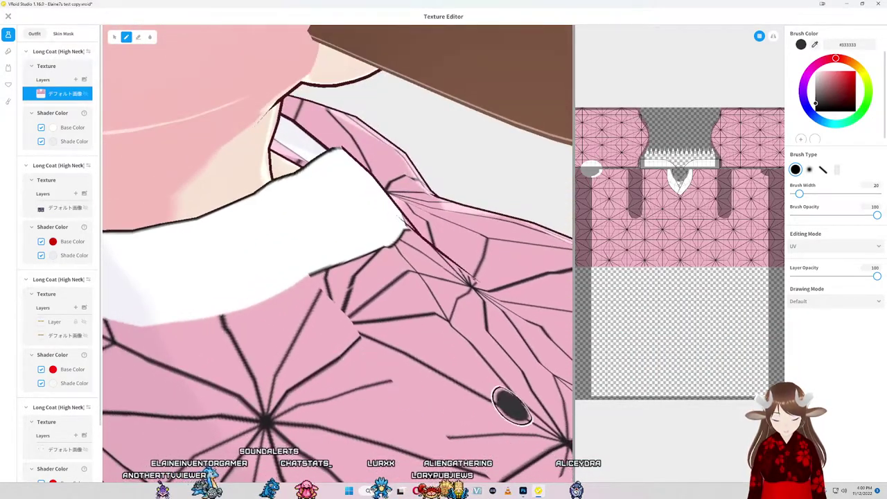
{"action": "mouse_move", "coordinate": [499, 421]}
{"action": "left_mouse_down"}
{"action": "mouse_move", "coordinate": [257, 395]}
{"action": "mouse_move", "coordinate": [270, 405]}
{"action": "left_mouse_up"}
{"action": "left_click", "coordinate": [523, 491]}
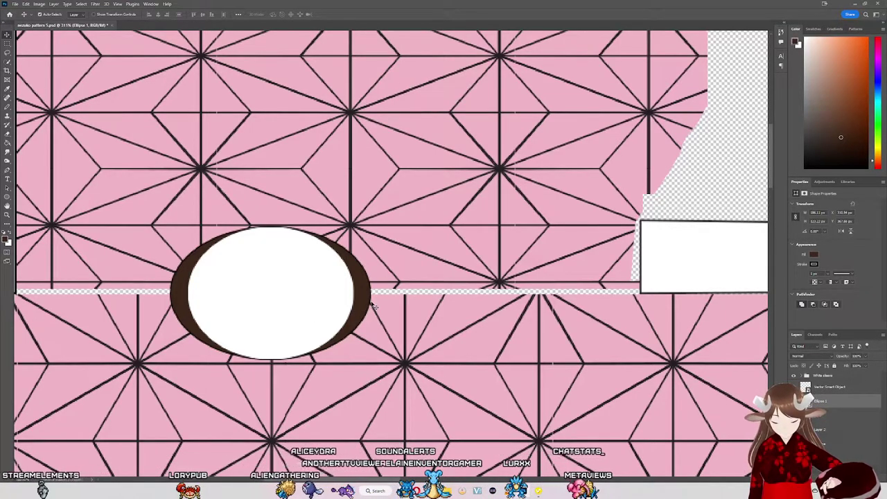
Step: Resize and reposition Ellipse 1 to nearly match the white ellipse, leaving a thin brown edge
{"action": "key", "text": "ctrl+t"}
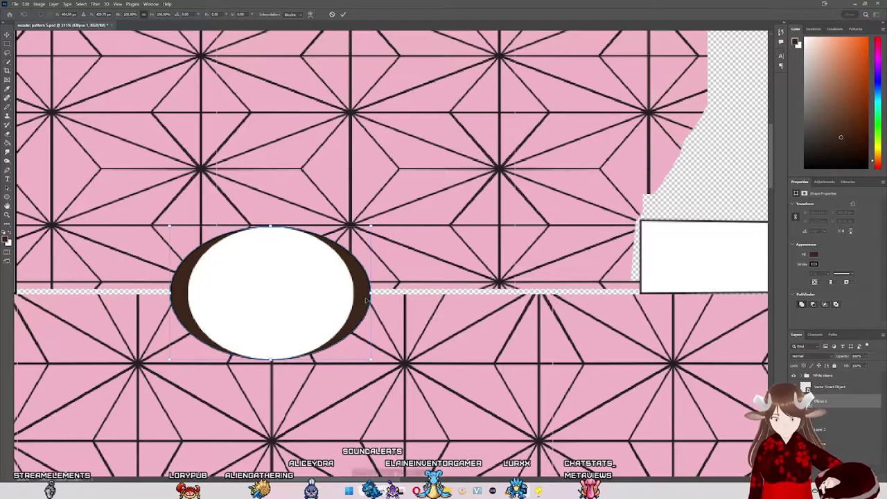
{"action": "left_click_drag", "start_coordinate": [371, 293], "coordinate": [355, 293]}
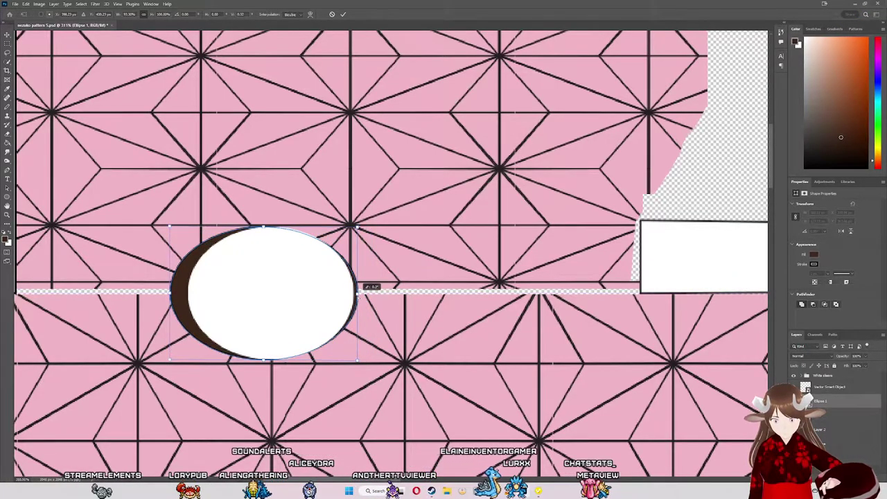
{"action": "left_click_drag", "start_coordinate": [355, 293], "coordinate": [355, 295]}
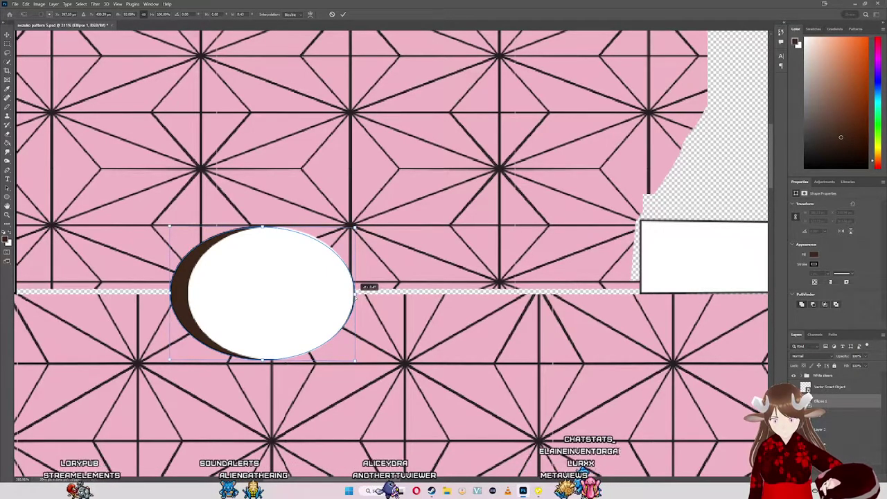
{"action": "left_click_drag", "start_coordinate": [355, 292], "coordinate": [356, 293]}
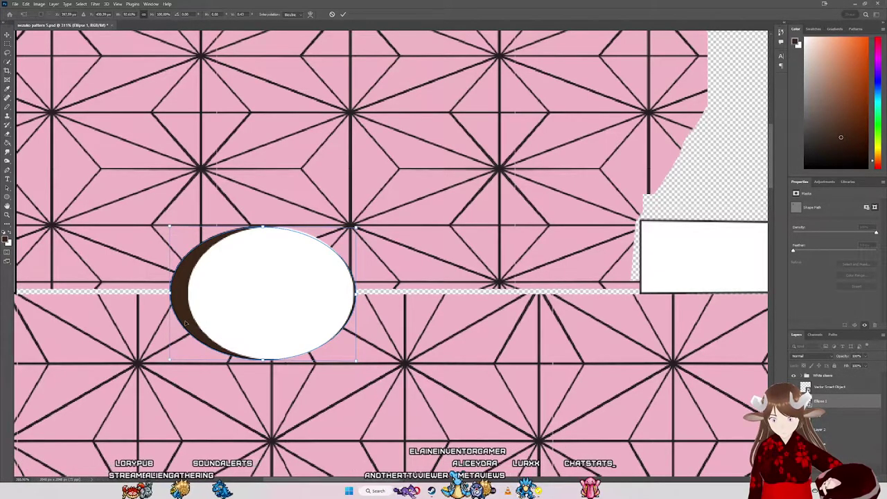
{"action": "left_click_drag", "start_coordinate": [355, 292], "coordinate": [371, 293]}
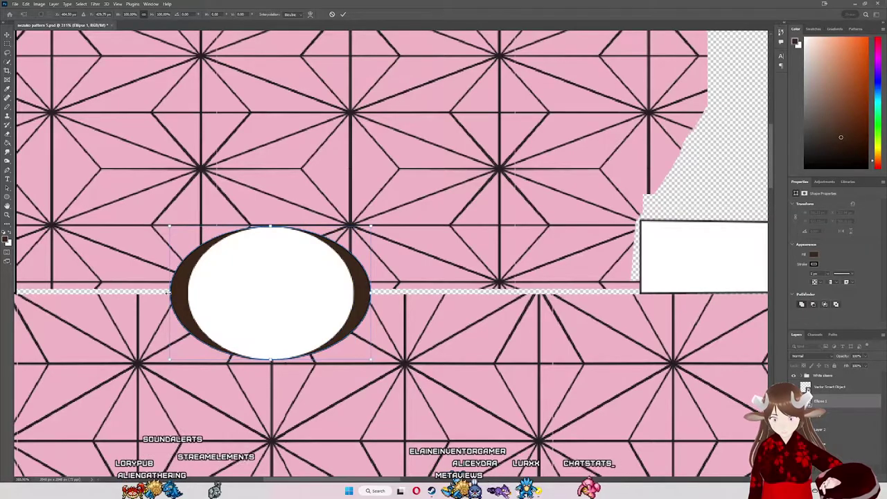
{"action": "left_click_drag", "start_coordinate": [170, 292], "coordinate": [188, 292]}
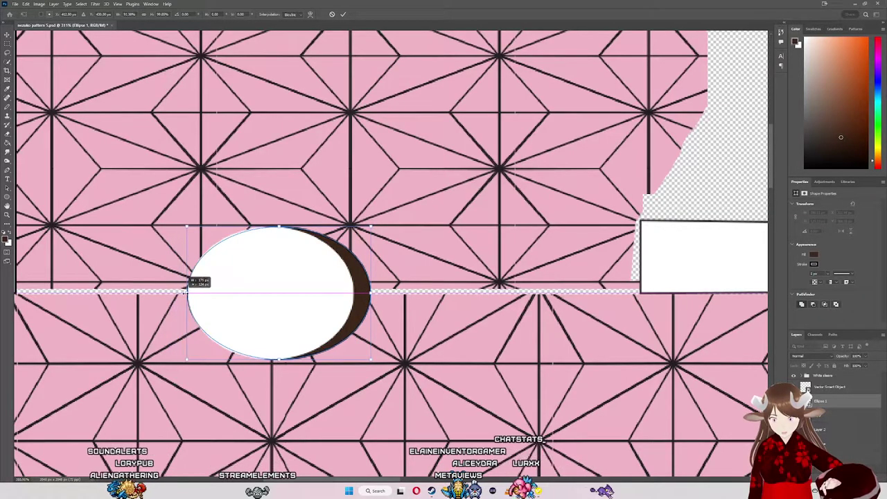
{"action": "left_click_drag", "start_coordinate": [371, 293], "coordinate": [354, 292]}
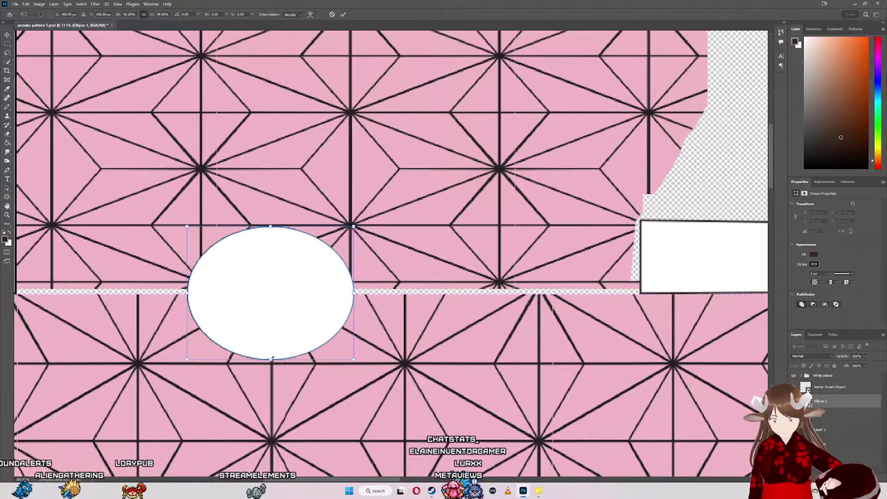
{"action": "left_click_drag", "start_coordinate": [271, 360], "coordinate": [271, 344]}
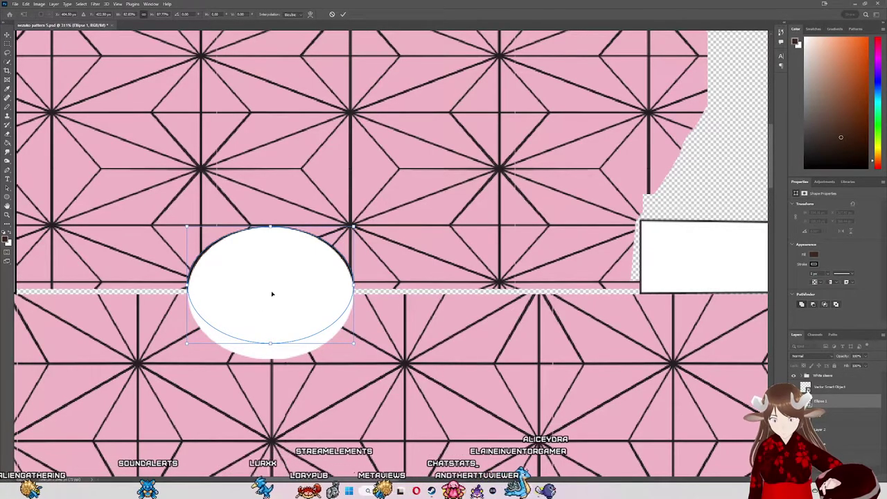
{"action": "left_click_drag", "start_coordinate": [271, 292], "coordinate": [272, 299]}
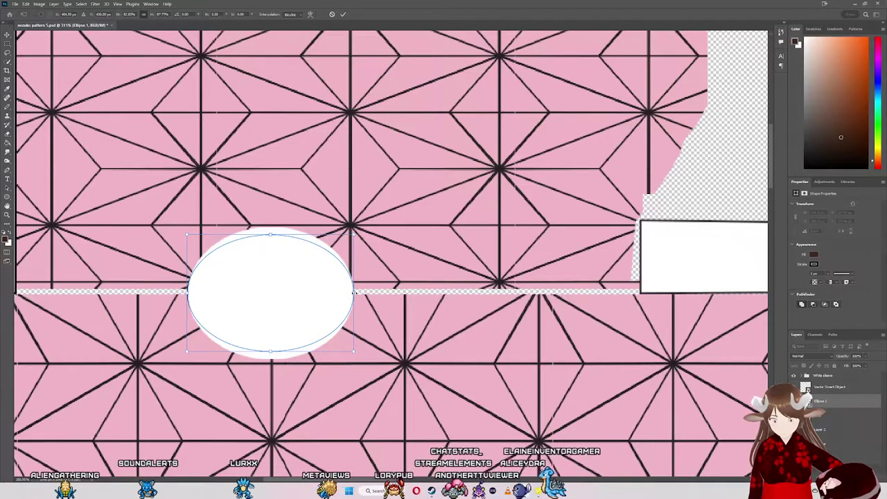
{"action": "left_click_drag", "start_coordinate": [354, 292], "coordinate": [358, 293]}
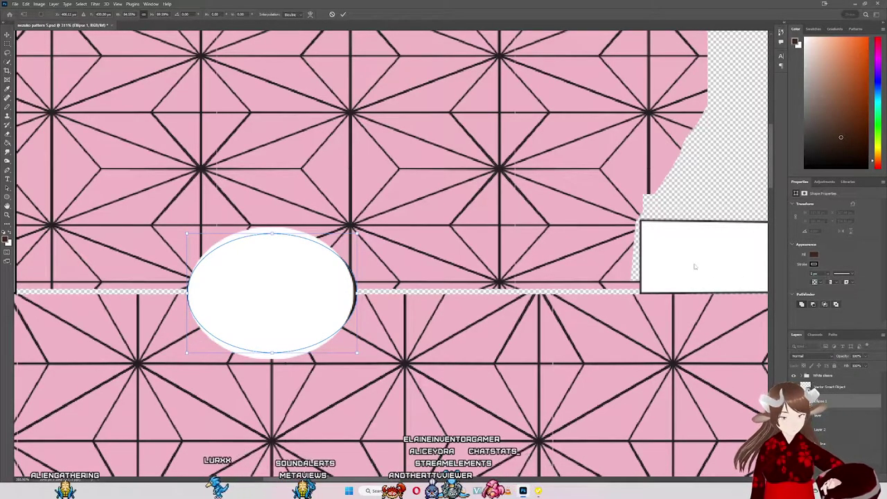
{"action": "key", "text": "Return"}
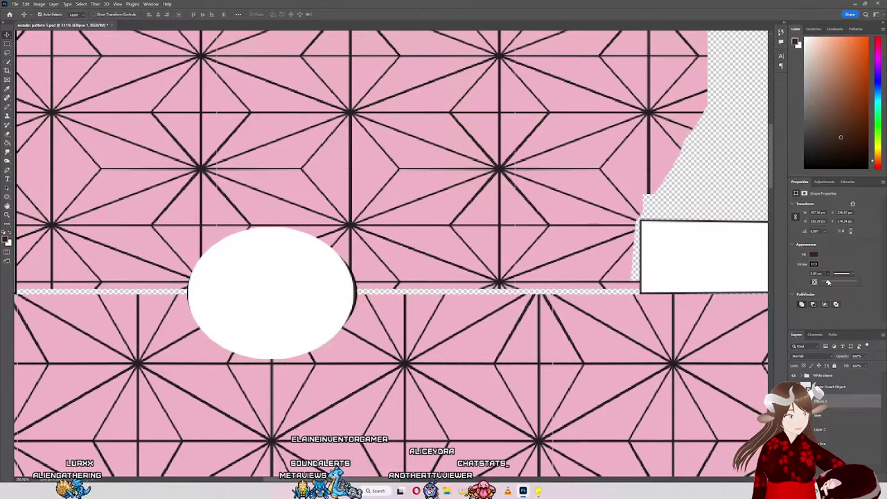
Step: Set the ellipse's outline width to 1 px and review its fill colour options
{"action": "type", "text": "1"}
{"action": "key", "text": "Return"}
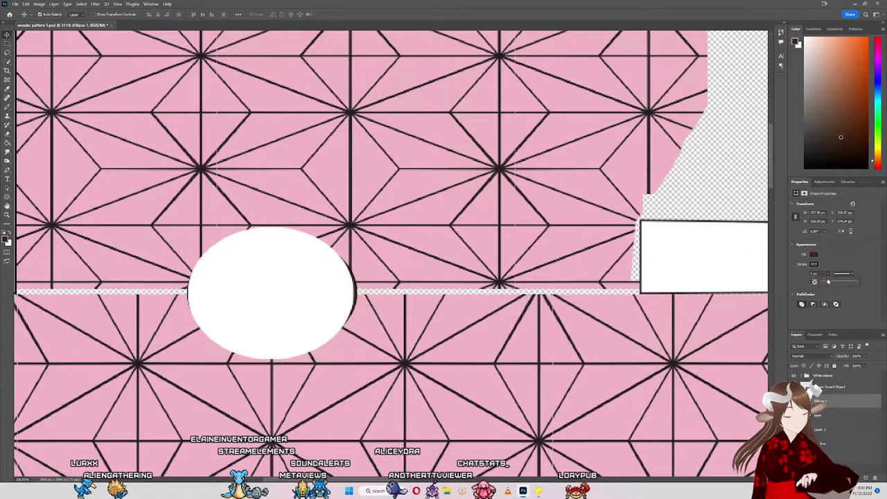
{"action": "left_click", "coordinate": [815, 254]}
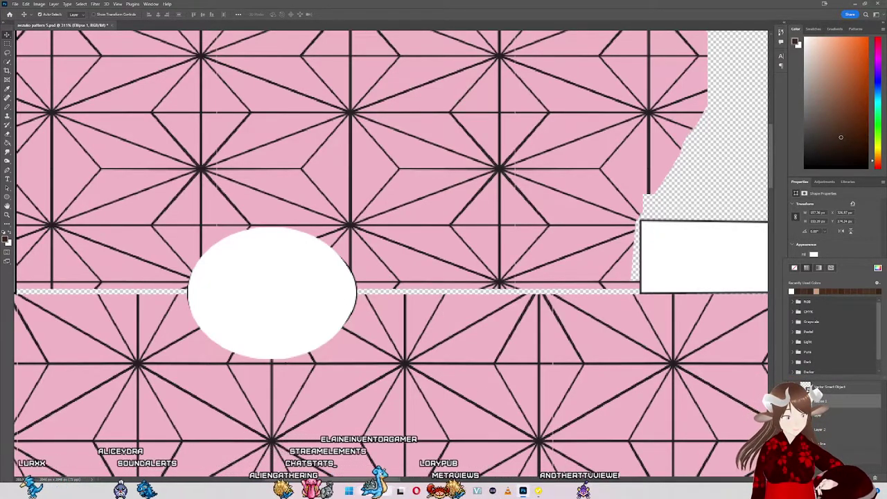
{"action": "left_click", "coordinate": [343, 320]}
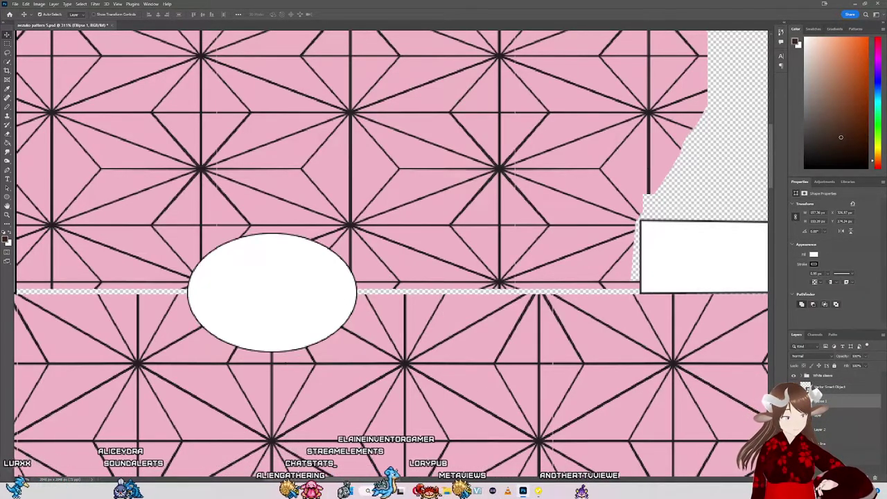
Step: Quick-export the texture as PNG, replacing nezuko pattern 7, and switch to VRoid Studio
{"action": "left_click", "coordinate": [15, 4]}
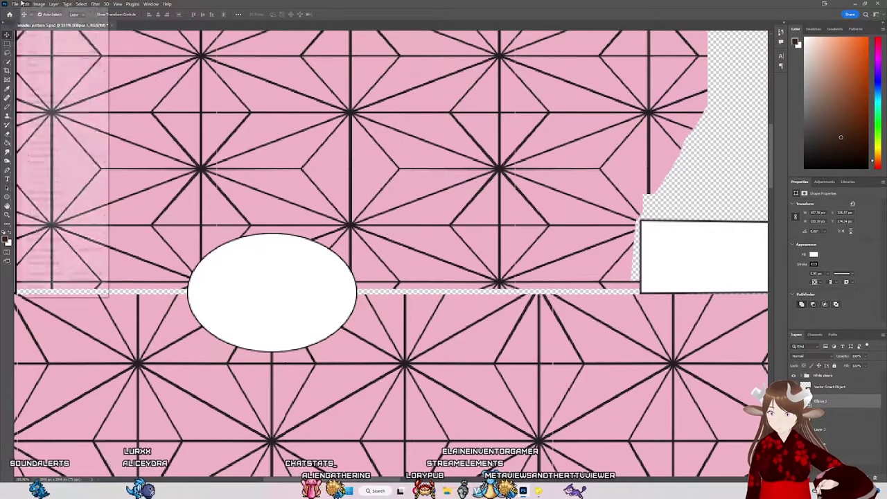
{"action": "mouse_move", "coordinate": [25, 111]}
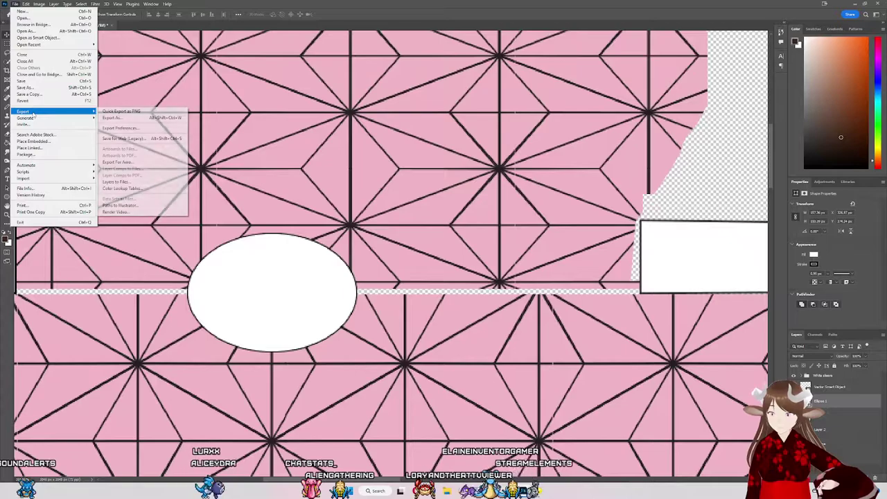
{"action": "left_click", "coordinate": [101, 111]}
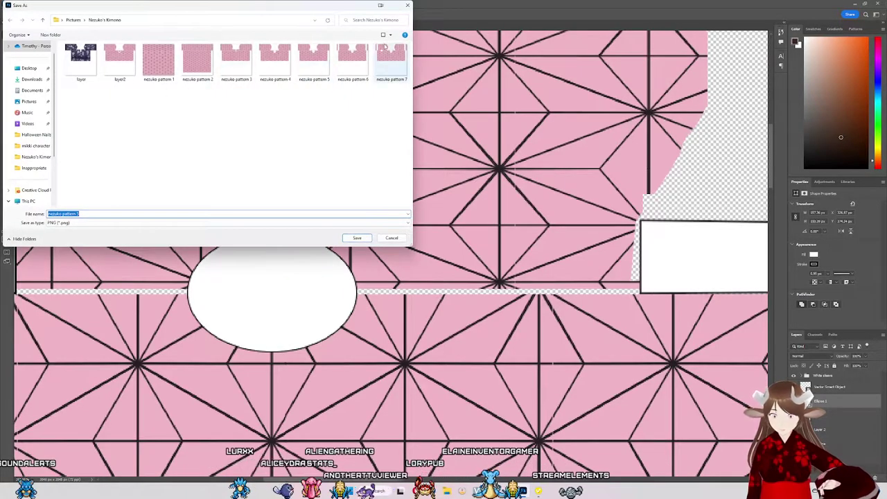
{"action": "double_click", "coordinate": [395, 50]}
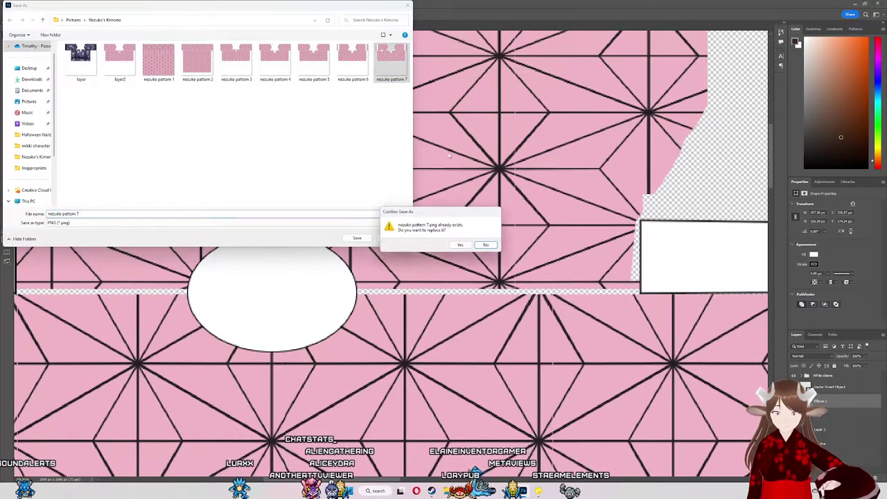
{"action": "left_click", "coordinate": [458, 245]}
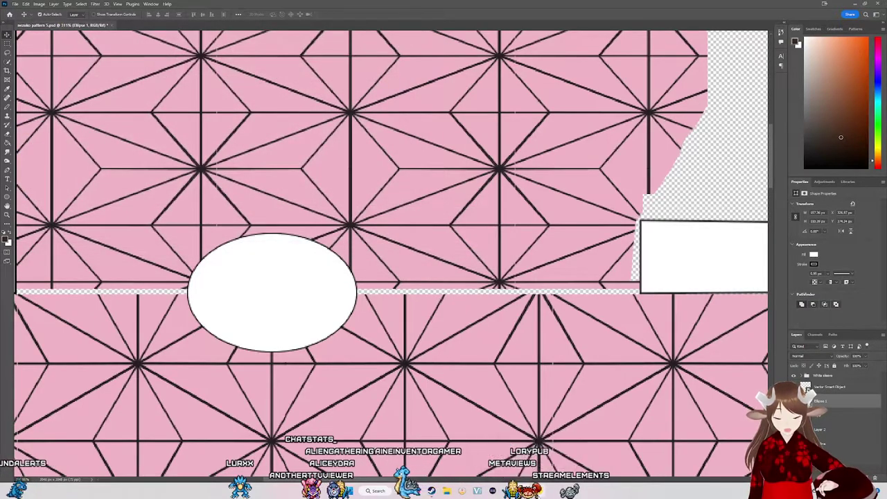
{"action": "key", "text": "alt+Tab"}
Step: Import nezuko pattern 7 into the coat texture layer and orbit the model to check the collar and shoulder
{"action": "right_click", "coordinate": [69, 93]}
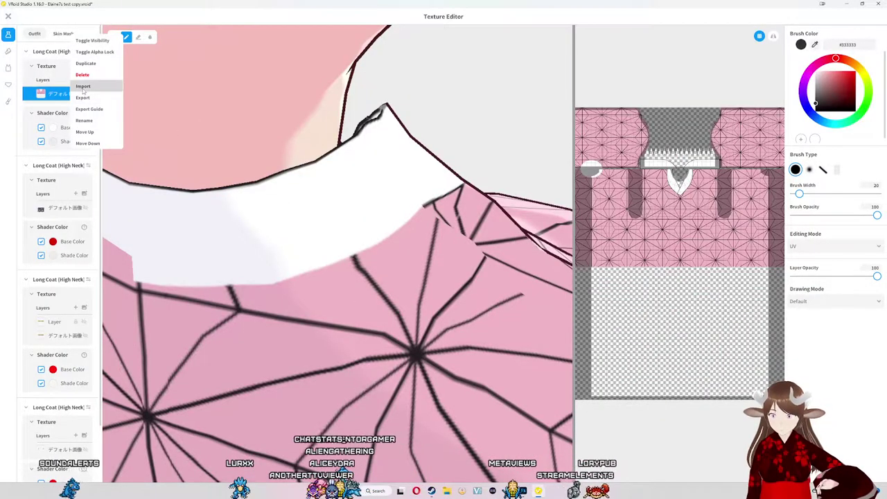
{"action": "left_click", "coordinate": [100, 88]}
{"action": "double_click", "coordinate": [391, 69]}
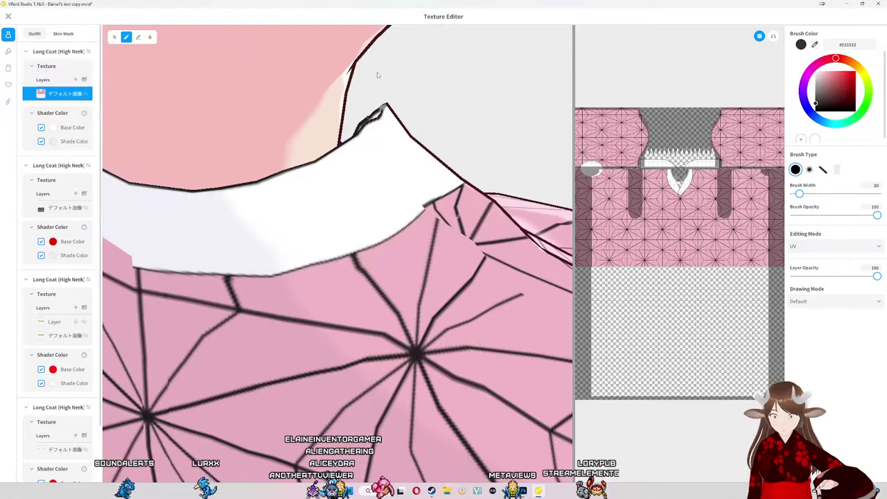
{"action": "mouse_move", "coordinate": [444, 282]}
{"action": "left_mouse_down"}
{"action": "mouse_move", "coordinate": [204, 290]}
{"action": "mouse_move", "coordinate": [547, 198]}
{"action": "left_mouse_up"}
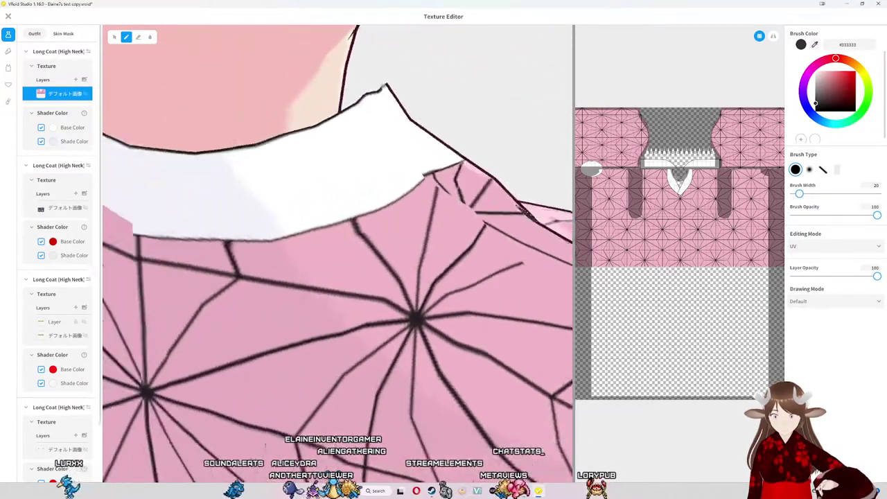
{"action": "left_click_drag", "start_coordinate": [548, 197], "coordinate": [398, 275]}
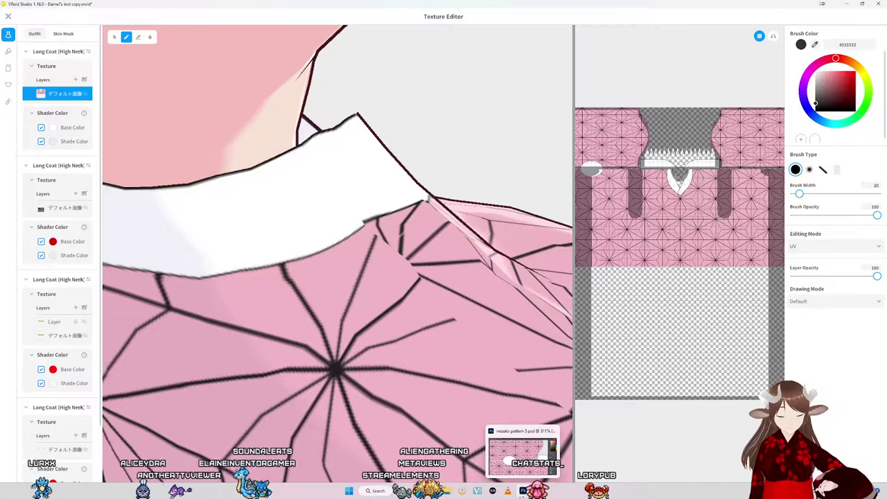
{"action": "left_click", "coordinate": [523, 491]}
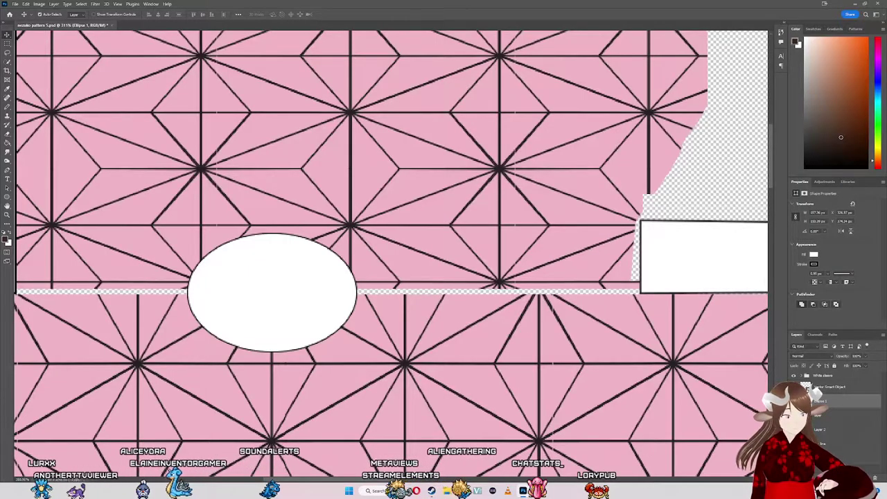
Step: Undo the ellipse's black outline and reselect the Ellipse 1 shape layer
{"action": "key", "text": "ctrl+z"}
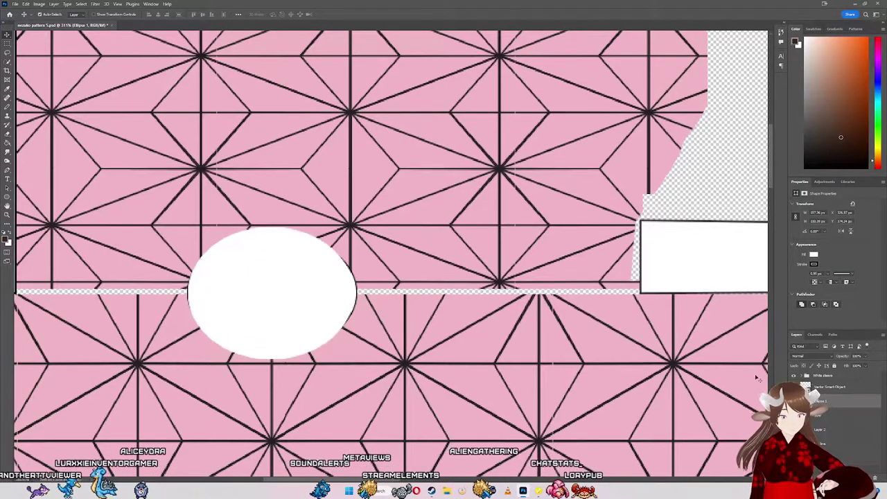
{"action": "scroll", "coordinate": [383, 334], "scroll_direction": "up", "scroll_amount": 2}
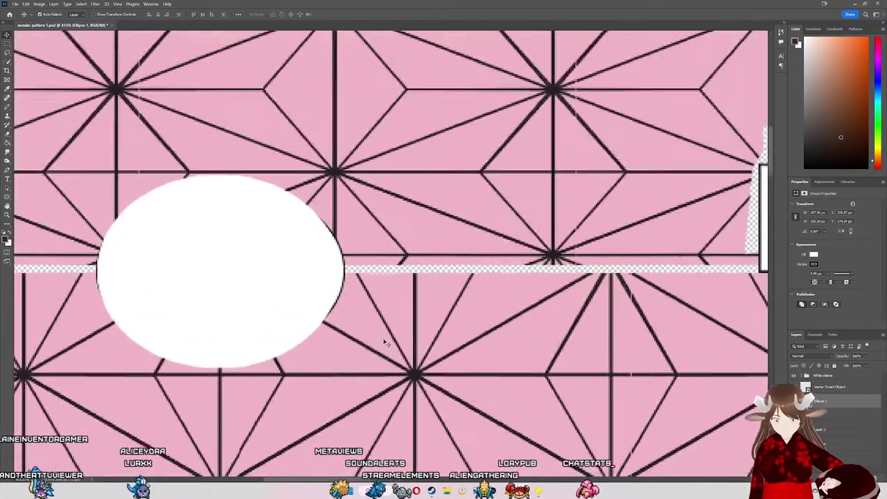
{"action": "scroll", "coordinate": [378, 329], "scroll_direction": "up", "scroll_amount": 3}
{"action": "left_click", "coordinate": [699, 241]}
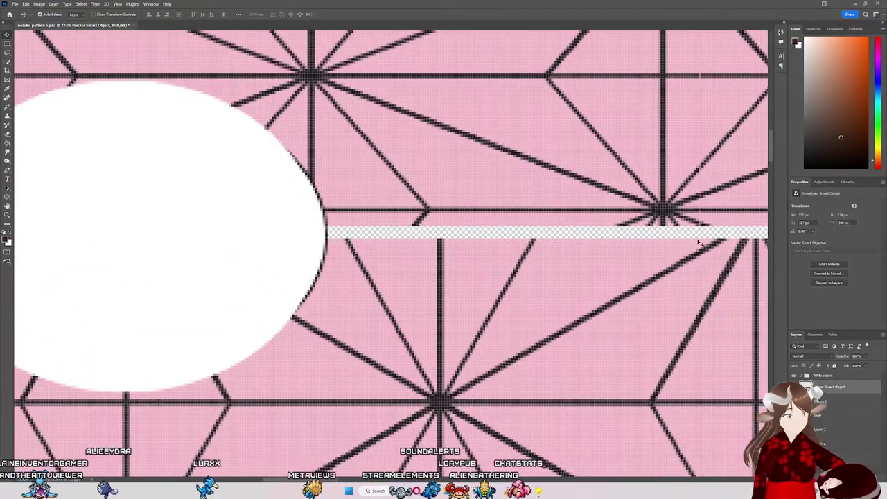
{"action": "left_click", "coordinate": [321, 211]}
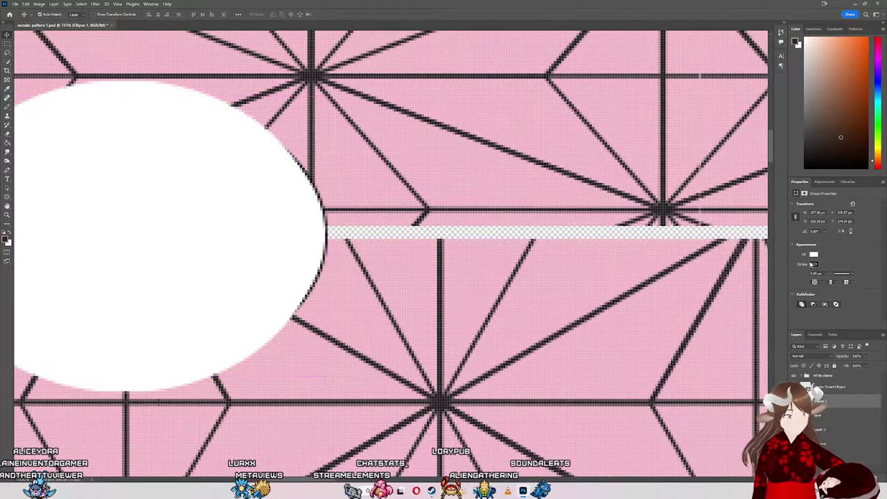
{"action": "left_click", "coordinate": [814, 254]}
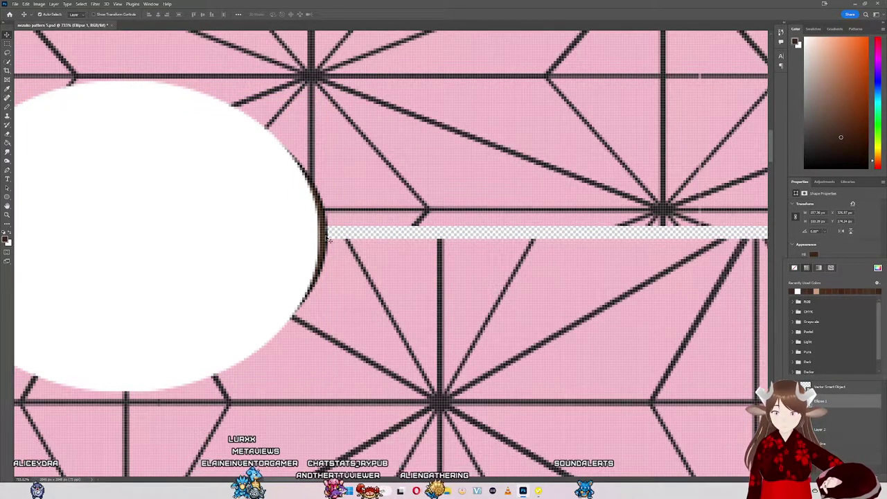
{"action": "left_click", "coordinate": [329, 238]}
Step: Narrow the collar ellipse from its right edge and shift it slightly left, comparing against VRoid
{"action": "key", "text": "ctrl+t"}
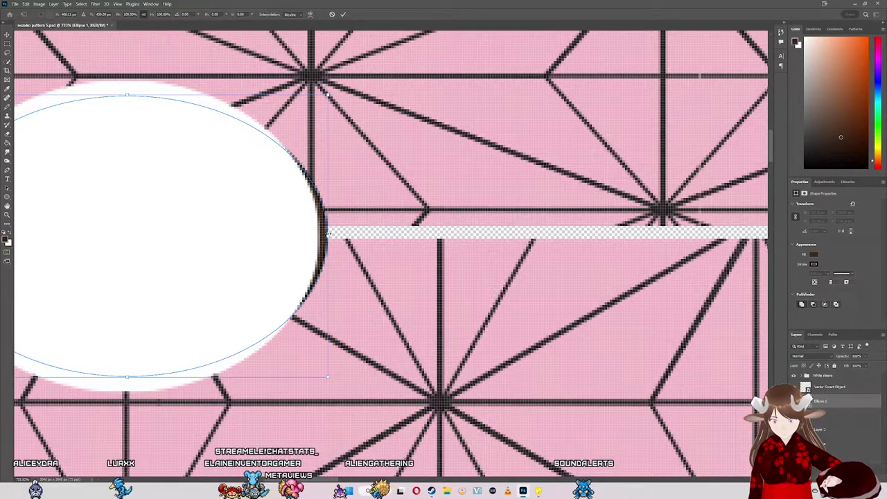
{"action": "left_click_drag", "start_coordinate": [327, 233], "coordinate": [323, 233]}
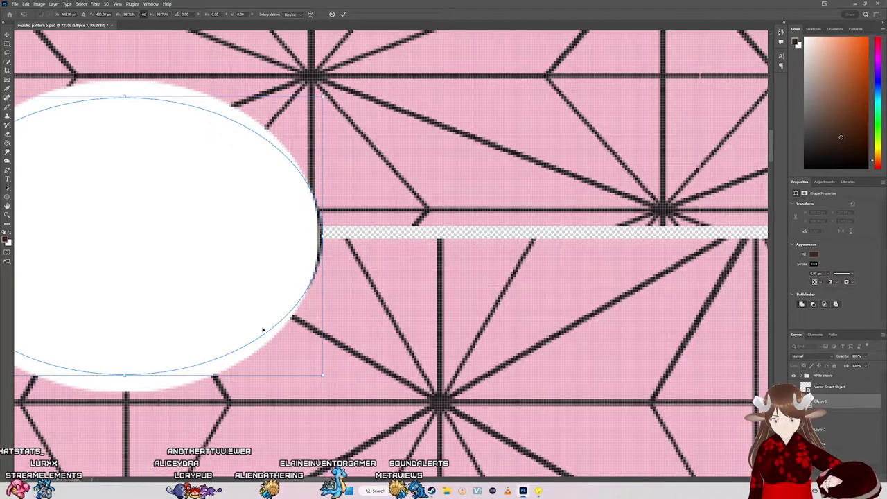
{"action": "mouse_move", "coordinate": [523, 491]}
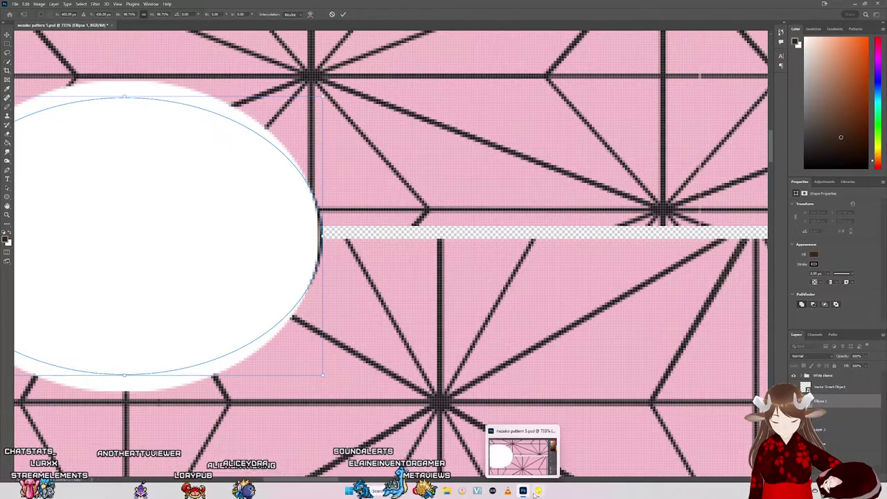
{"action": "left_click", "coordinate": [523, 491]}
{"action": "scroll", "coordinate": [214, 333], "scroll_direction": "up", "scroll_amount": 3}
{"action": "scroll", "coordinate": [556, 269], "scroll_direction": "down", "scroll_amount": 3}
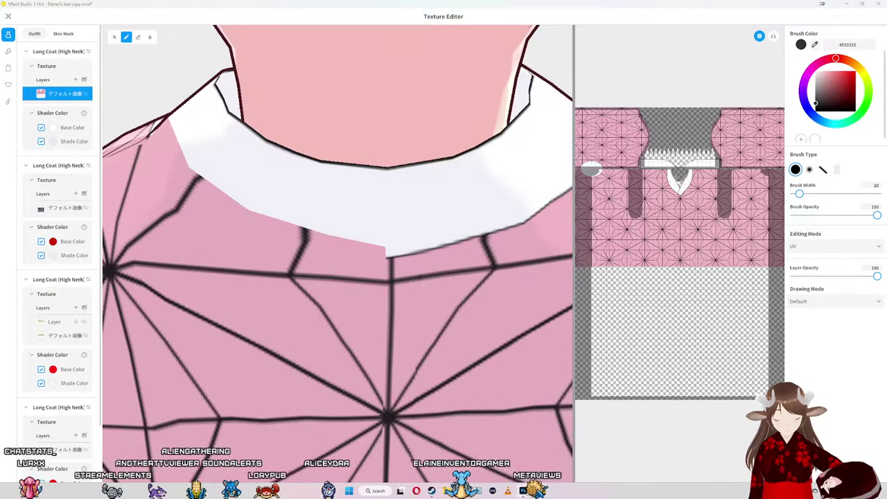
{"action": "left_click", "coordinate": [522, 454]}
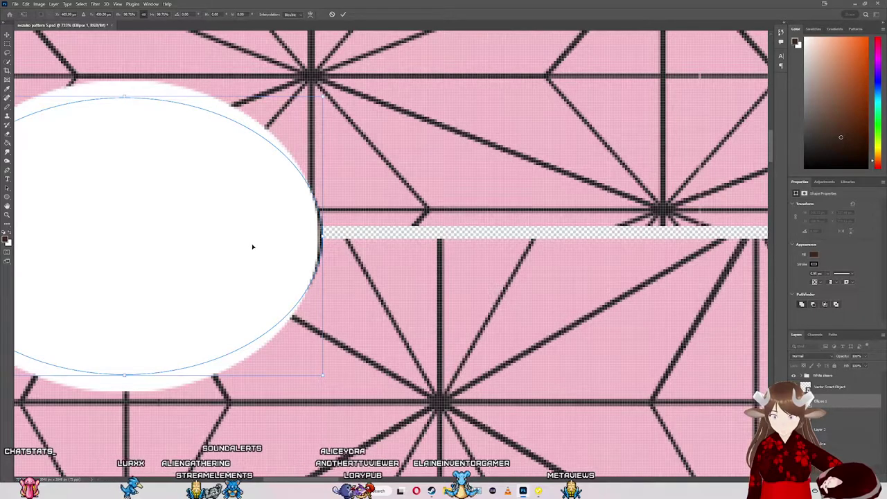
{"action": "left_click_drag", "start_coordinate": [253, 246], "coordinate": [255, 248]}
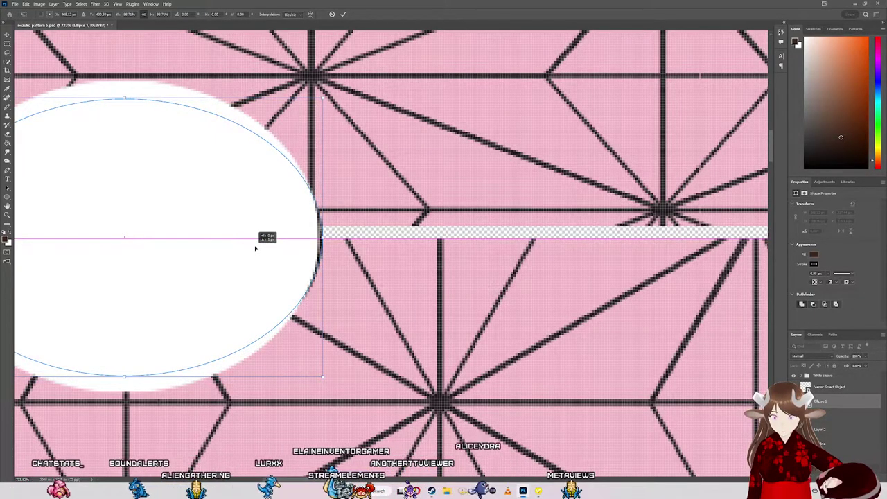
{"action": "left_click_drag", "start_coordinate": [255, 249], "coordinate": [256, 247]}
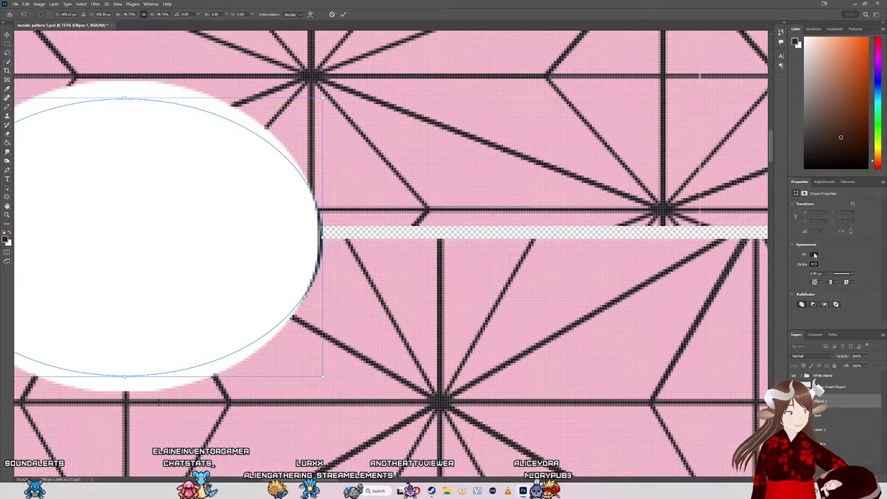
{"action": "key", "text": "Return"}
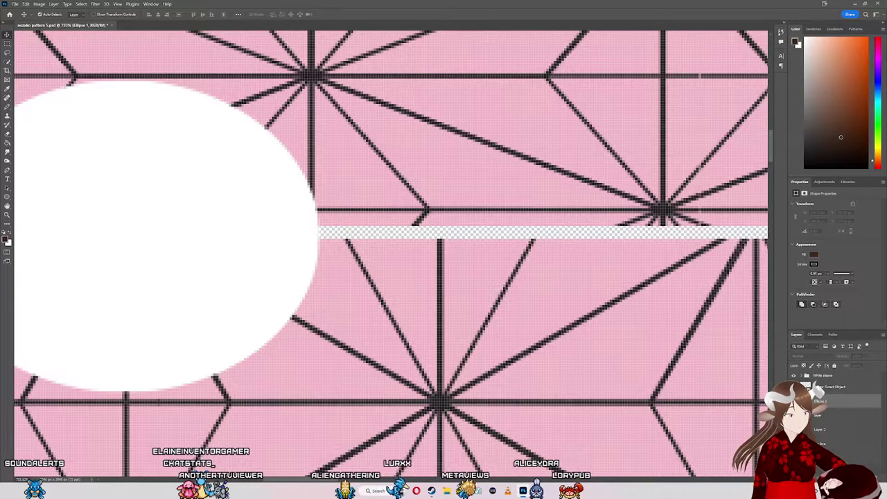
Step: Restore the collar ellipse and set its fill to white
{"action": "key", "text": "Delete"}
{"action": "key", "text": "ctrl+z"}
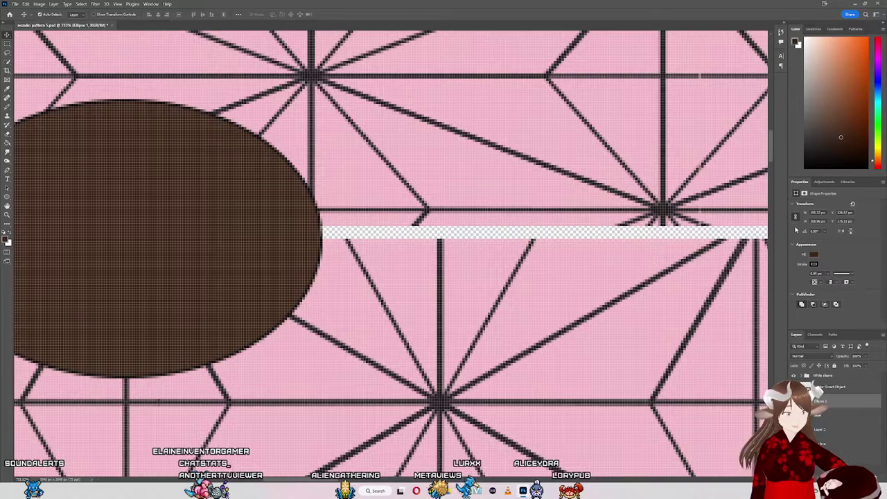
{"action": "left_click", "coordinate": [814, 255]}
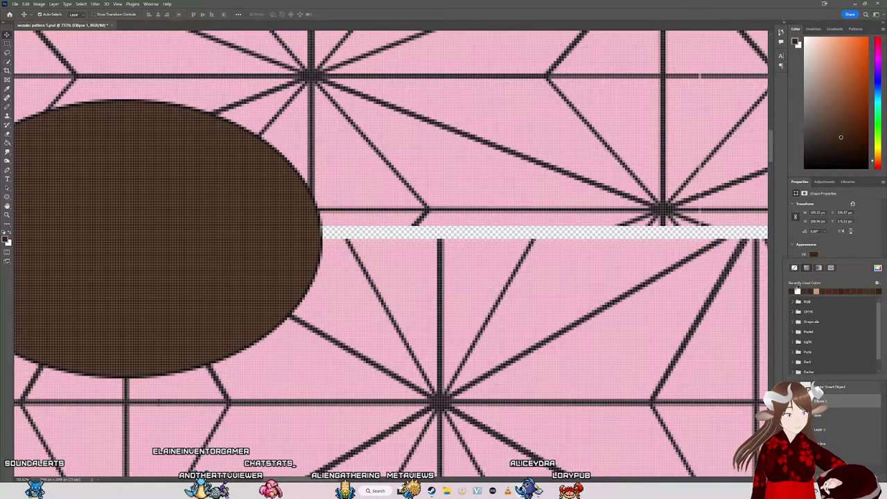
{"action": "left_click", "coordinate": [793, 291]}
Step: Quick Export the texture as PNG over nezuko pattern 7 and inspect the collar in VRoid
{"action": "left_click", "coordinate": [15, 4]}
{"action": "mouse_move", "coordinate": [22, 112]}
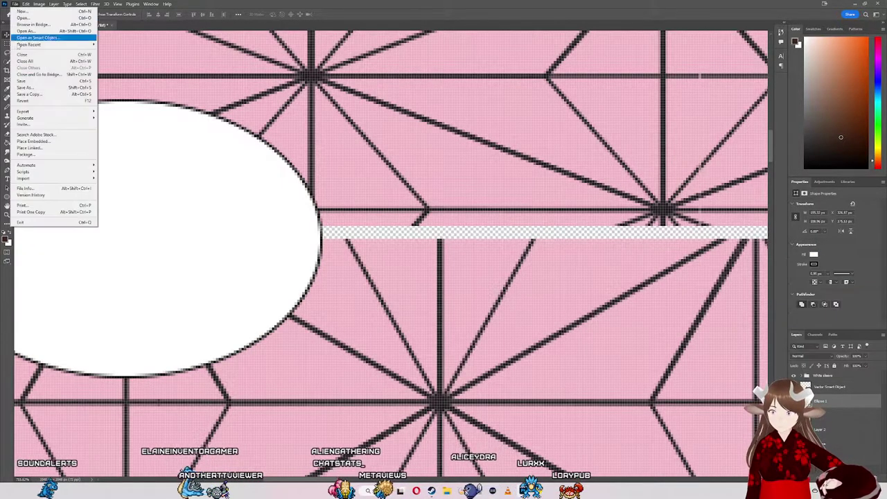
{"action": "left_click", "coordinate": [121, 111]}
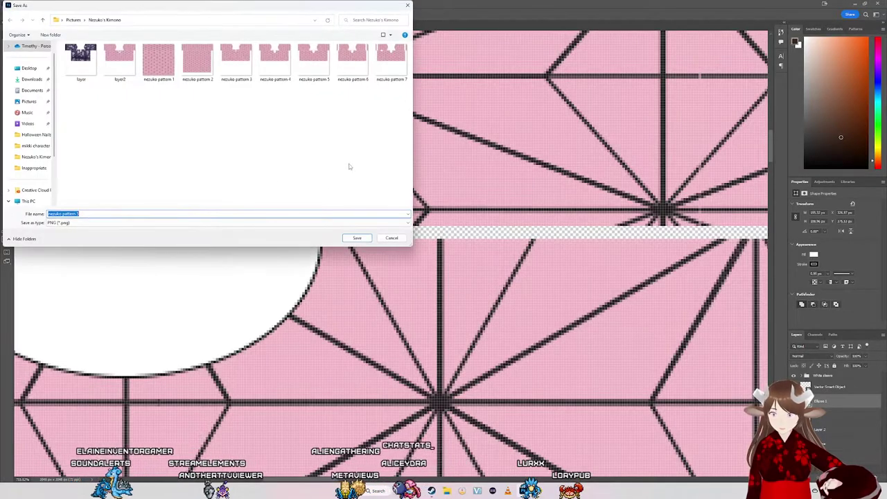
{"action": "left_click", "coordinate": [391, 62]}
{"action": "key", "text": "Return"}
{"action": "left_click", "coordinate": [460, 244]}
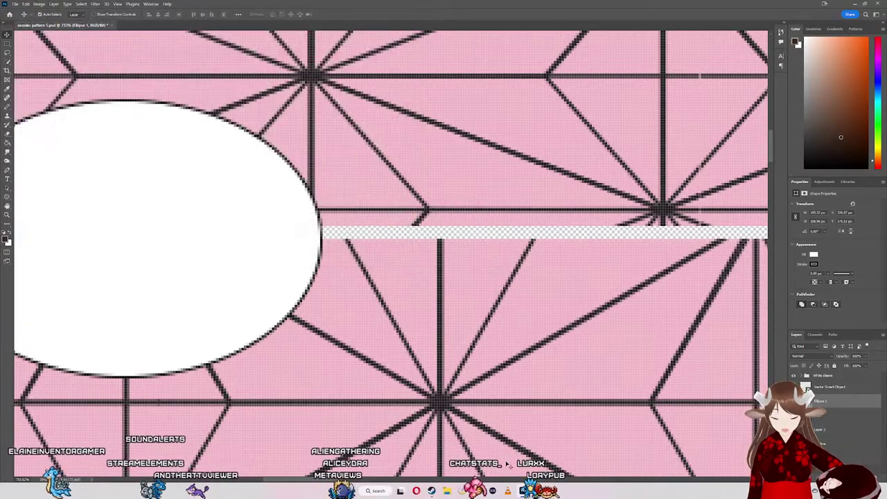
{"action": "key", "text": "alt+Tab"}
{"action": "mouse_move", "coordinate": [386, 349]}
{"action": "left_mouse_down"}
{"action": "mouse_move", "coordinate": [127, 284]}
{"action": "mouse_move", "coordinate": [366, 292]}
{"action": "left_mouse_up"}
Step: Orbit the model to view the collar, then give the Photoshop ellipse a black outline again
{"action": "mouse_move", "coordinate": [335, 240]}
{"action": "left_mouse_down"}
{"action": "mouse_move", "coordinate": [275, 303]}
{"action": "mouse_move", "coordinate": [279, 241]}
{"action": "mouse_move", "coordinate": [426, 292]}
{"action": "mouse_move", "coordinate": [340, 309]}
{"action": "left_mouse_up"}
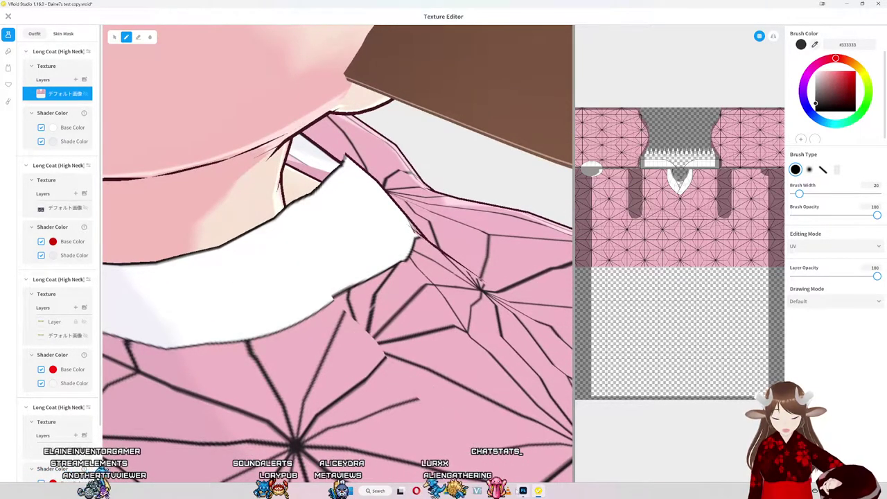
{"action": "mouse_move", "coordinate": [523, 491]}
{"action": "left_click", "coordinate": [521, 454]}
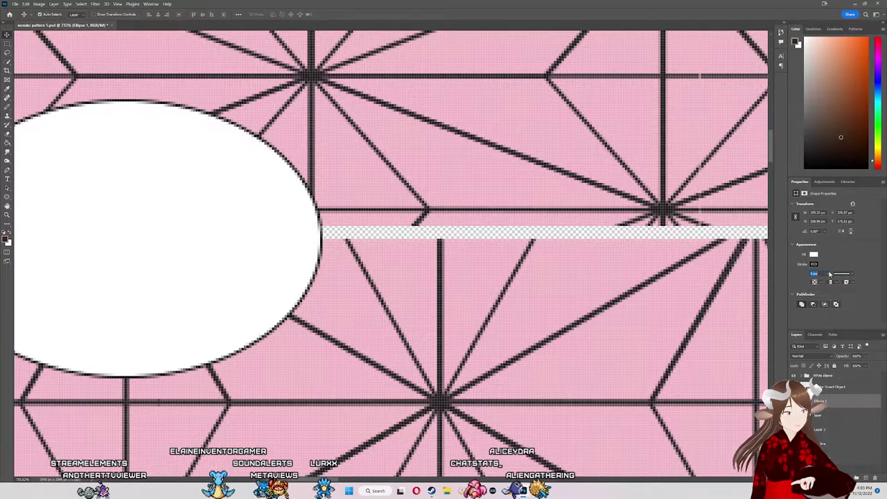
{"action": "key", "text": "Return"}
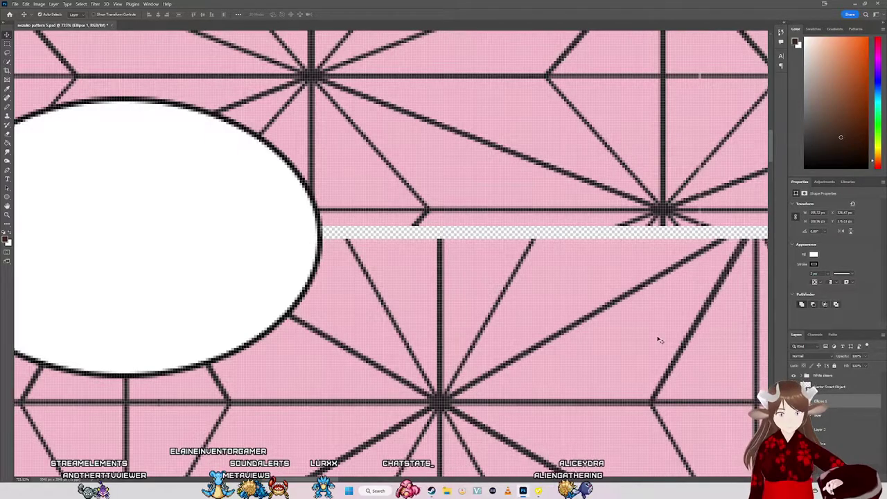
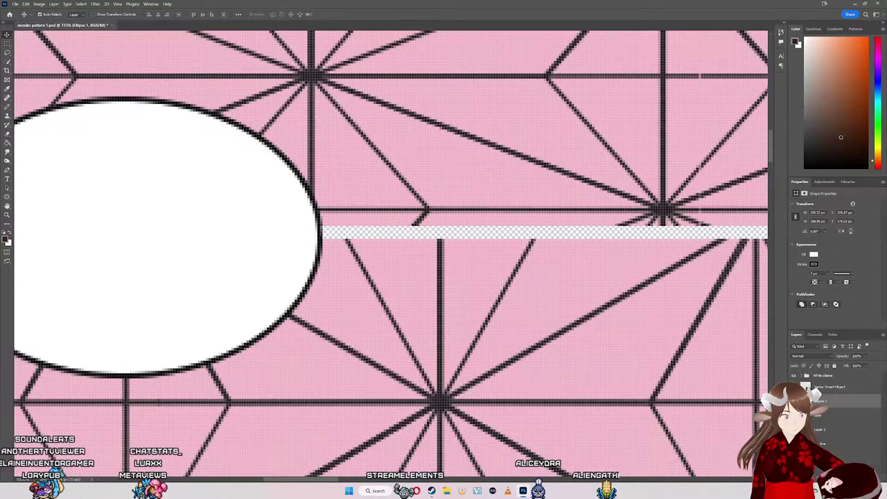
Step: Narrow the white Ellipse 1 shape to about 99.4% width with Free Transform
{"action": "left_click", "coordinate": [322, 247]}
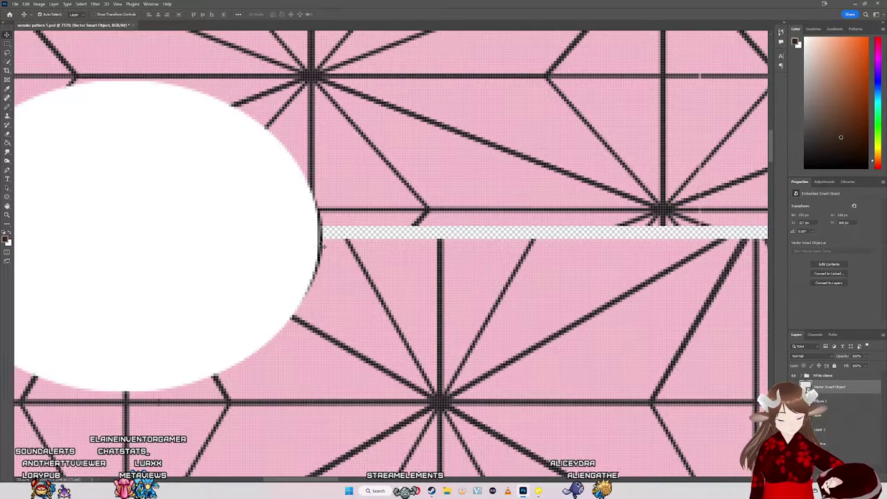
{"action": "scroll", "coordinate": [322, 246], "scroll_direction": "up", "scroll_amount": 1}
{"action": "scroll", "coordinate": [323, 246], "scroll_direction": "up", "scroll_amount": 1}
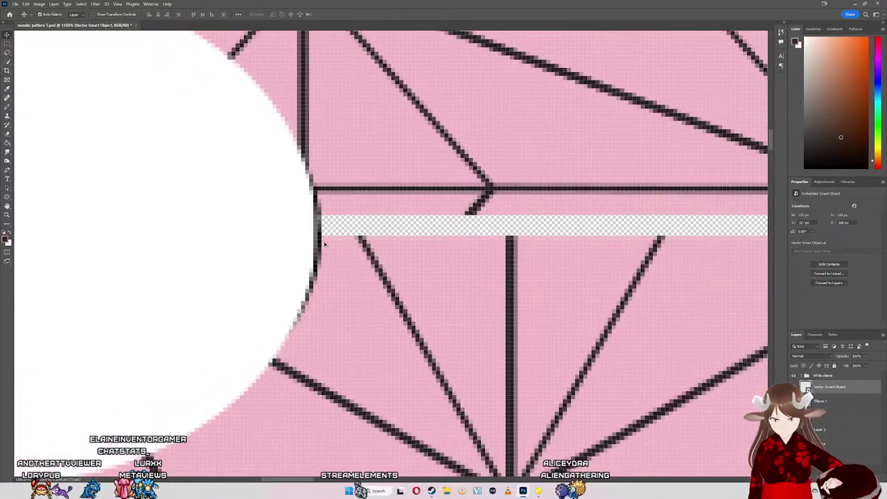
{"action": "left_click", "coordinate": [822, 401]}
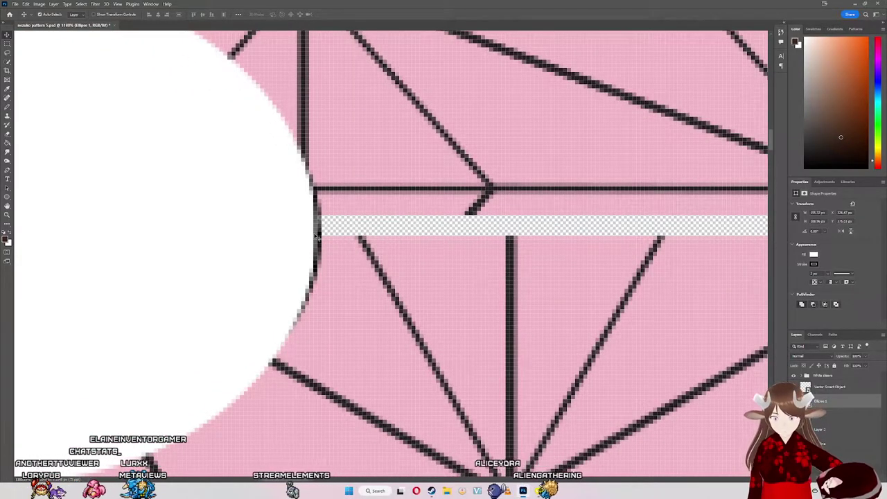
{"action": "key", "text": "ctrl+t"}
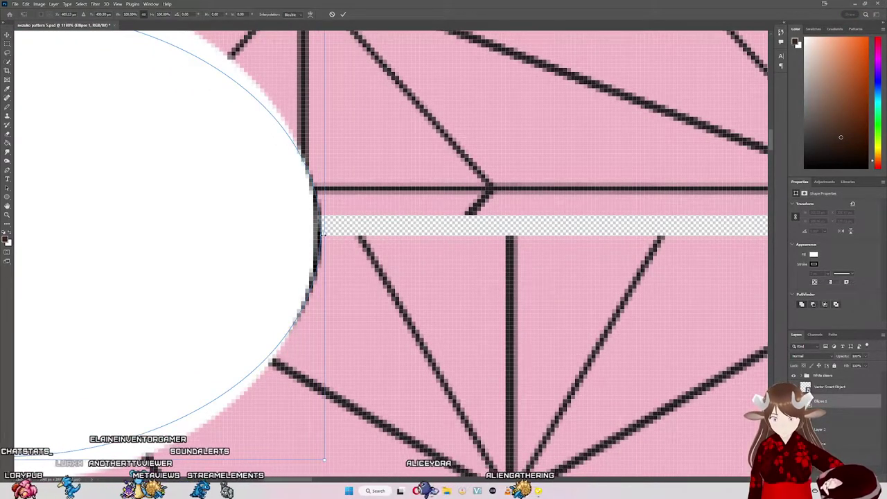
{"action": "left_click_drag", "start_coordinate": [321, 235], "coordinate": [319, 236]}
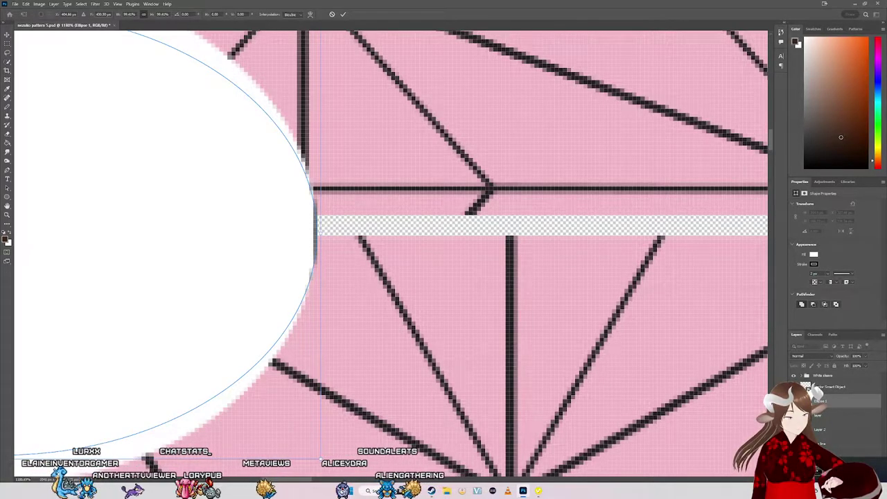
{"action": "key", "text": "Return"}
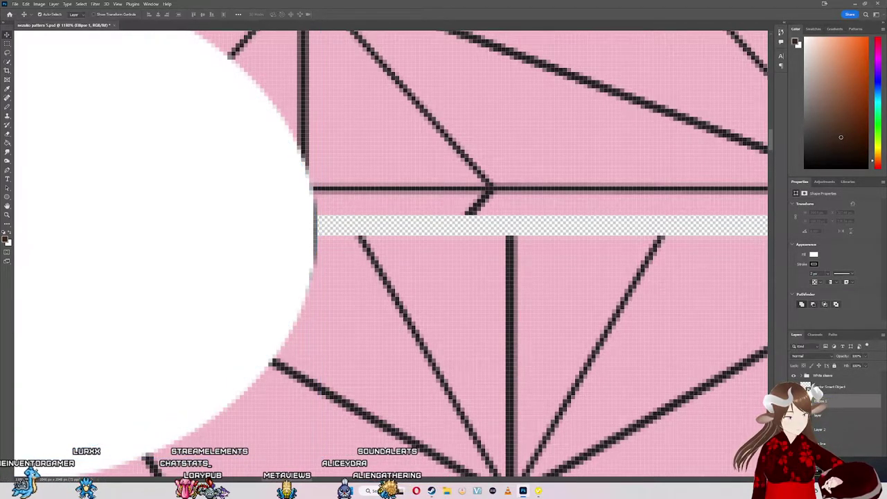
Step: Quick-export the texture as PNG twice, replacing nezuko pattern 7 each time
{"action": "left_click", "coordinate": [16, 4]}
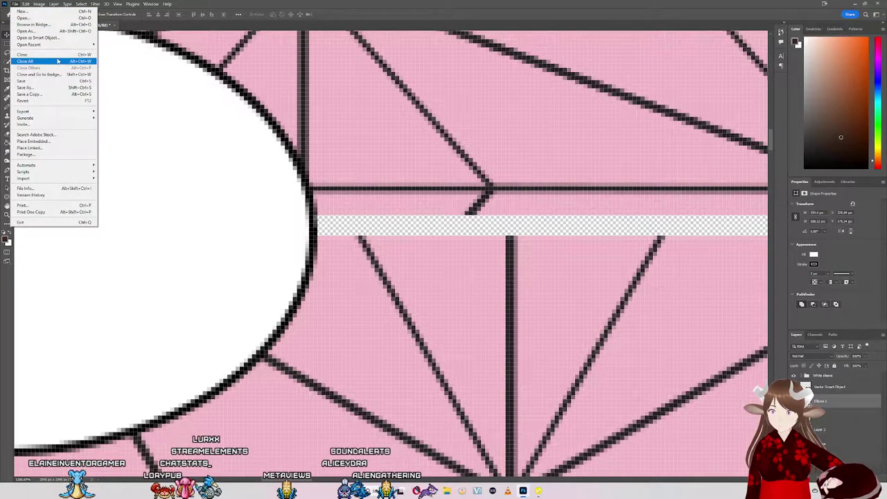
{"action": "mouse_move", "coordinate": [24, 111]}
{"action": "left_click", "coordinate": [129, 111]}
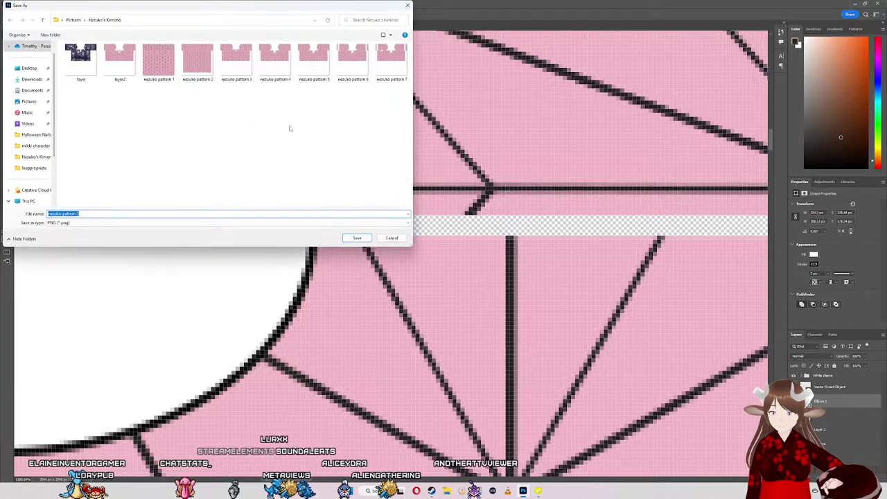
{"action": "double_click", "coordinate": [391, 61]}
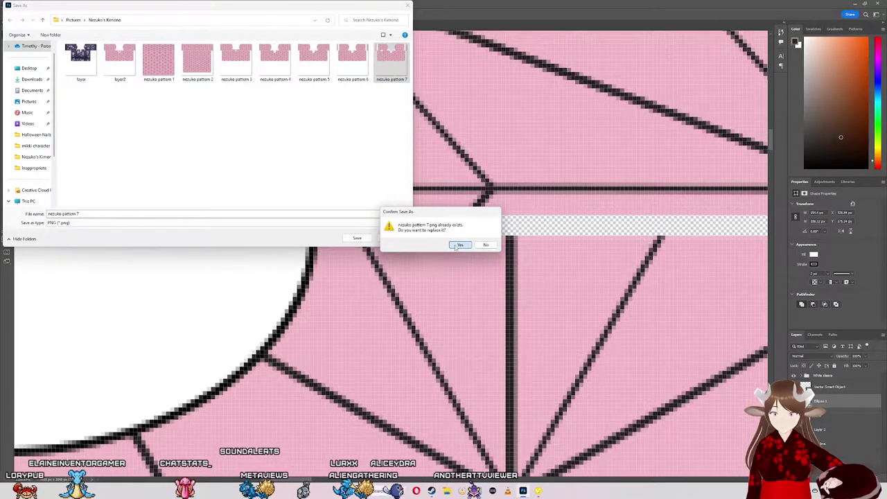
{"action": "left_click", "coordinate": [459, 245]}
{"action": "left_click", "coordinate": [7, 4]}
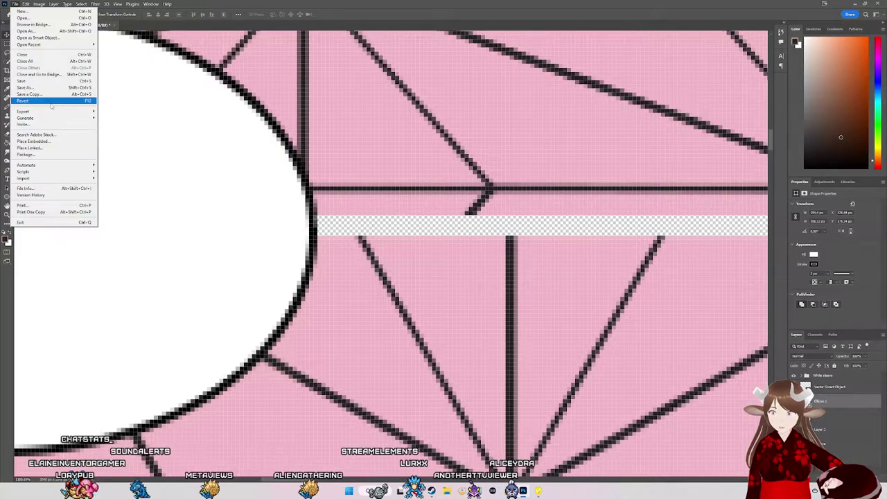
{"action": "mouse_move", "coordinate": [23, 111]}
{"action": "left_click", "coordinate": [129, 110]}
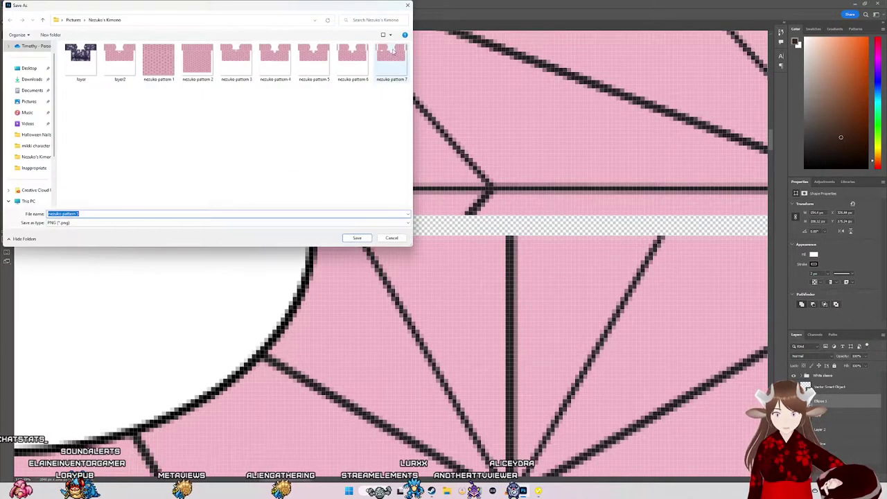
{"action": "double_click", "coordinate": [392, 50]}
{"action": "left_click", "coordinate": [460, 245]}
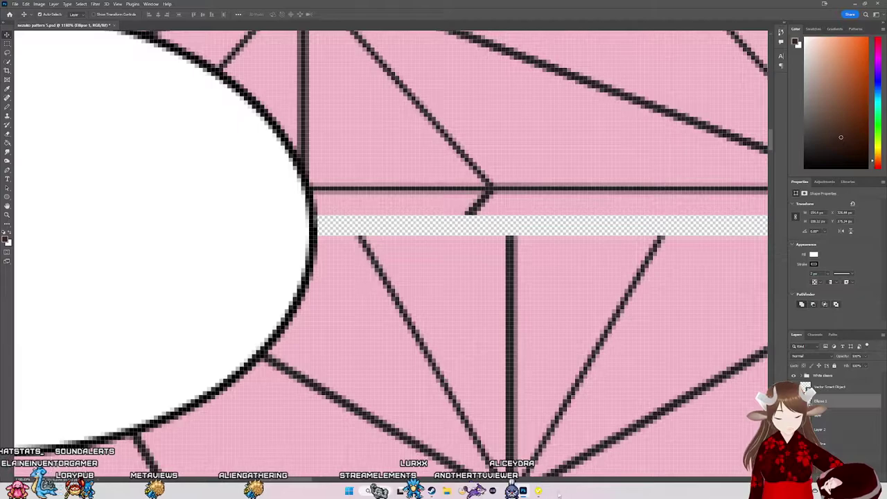
{"action": "key", "text": "alt+Tab"}
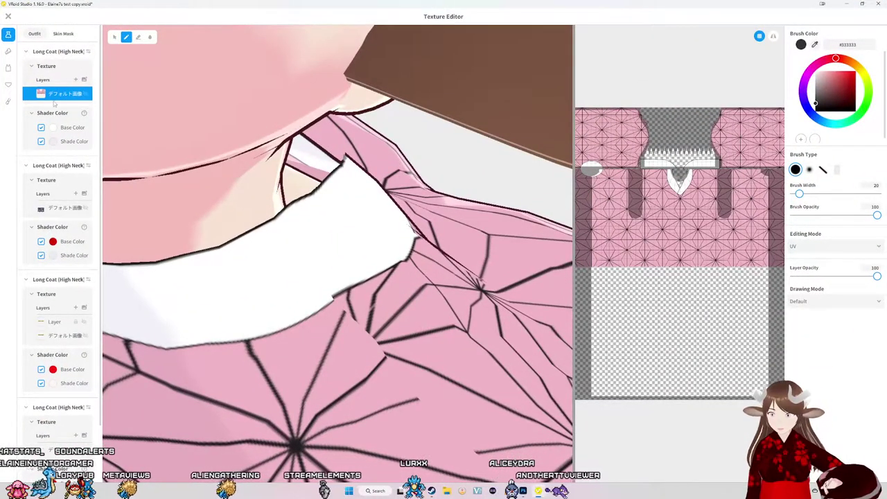
Step: Import nezuko pattern 7 into the Long Coat texture layer
{"action": "right_click", "coordinate": [55, 96]}
{"action": "left_click", "coordinate": [79, 88]}
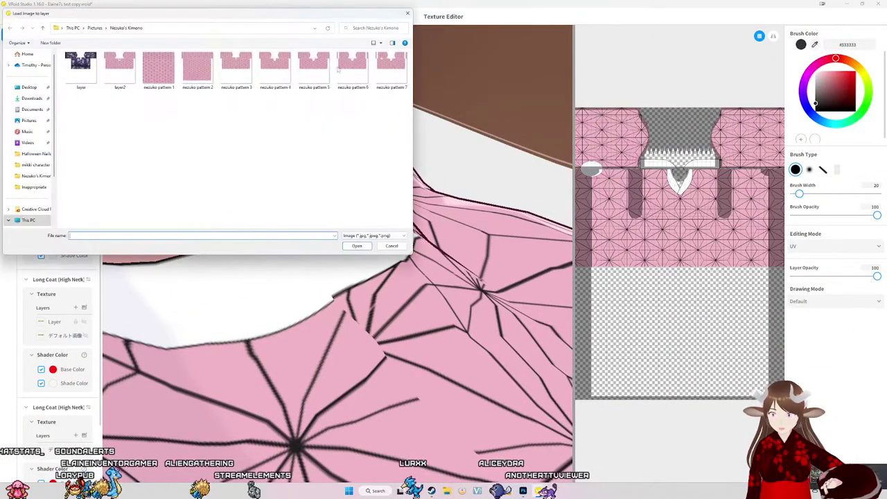
{"action": "double_click", "coordinate": [391, 66]}
Step: Orbit and zoom the model to inspect the new pattern around the kimono collar
{"action": "left_click_drag", "start_coordinate": [333, 258], "coordinate": [204, 162]}
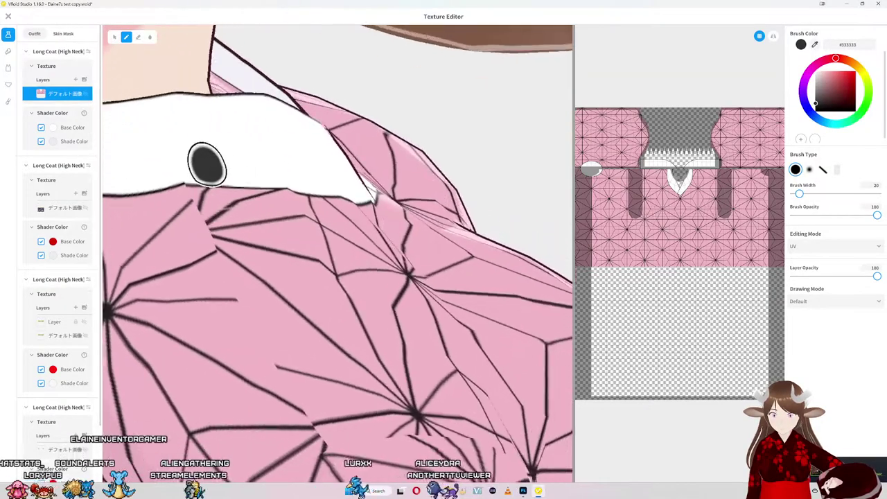
{"action": "left_click_drag", "start_coordinate": [252, 227], "coordinate": [305, 291]}
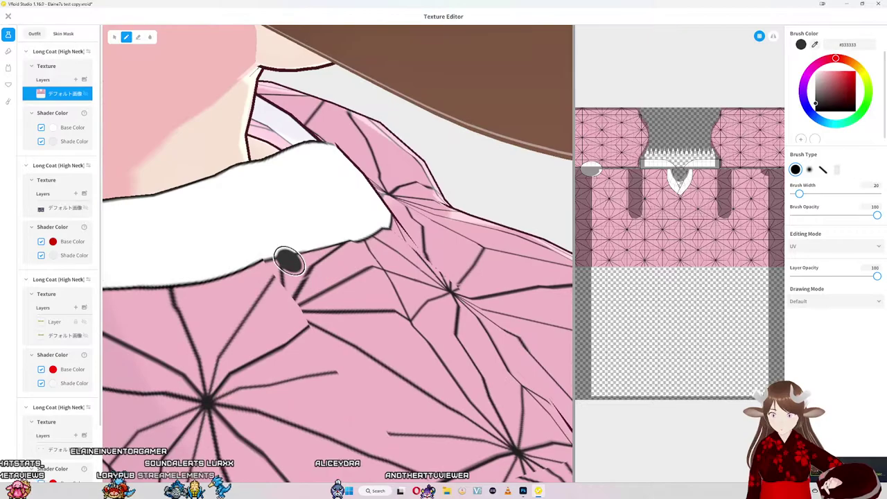
{"action": "scroll", "coordinate": [285, 257], "scroll_direction": "down", "scroll_amount": 5}
{"action": "scroll", "coordinate": [298, 255], "scroll_direction": "down", "scroll_amount": 3}
{"action": "mouse_move", "coordinate": [312, 319]}
{"action": "left_mouse_down"}
{"action": "mouse_move", "coordinate": [205, 171]}
{"action": "mouse_move", "coordinate": [455, 222]}
{"action": "mouse_move", "coordinate": [480, 199]}
{"action": "mouse_move", "coordinate": [513, 208]}
{"action": "mouse_move", "coordinate": [559, 357]}
{"action": "mouse_move", "coordinate": [416, 333]}
{"action": "mouse_move", "coordinate": [312, 332]}
{"action": "mouse_move", "coordinate": [388, 332]}
{"action": "mouse_move", "coordinate": [356, 298]}
{"action": "mouse_move", "coordinate": [245, 302]}
{"action": "left_mouse_up"}
{"action": "scroll", "coordinate": [244, 301], "scroll_direction": "up", "scroll_amount": 2}
{"action": "scroll", "coordinate": [263, 266], "scroll_direction": "up", "scroll_amount": 3}
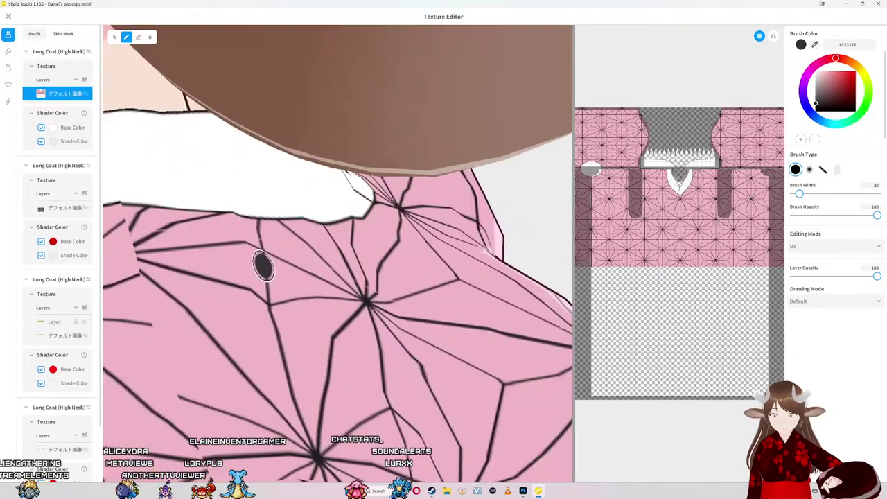
{"action": "mouse_move", "coordinate": [227, 257]}
{"action": "left_mouse_down"}
{"action": "mouse_move", "coordinate": [307, 349]}
{"action": "mouse_move", "coordinate": [335, 340]}
{"action": "left_mouse_up"}
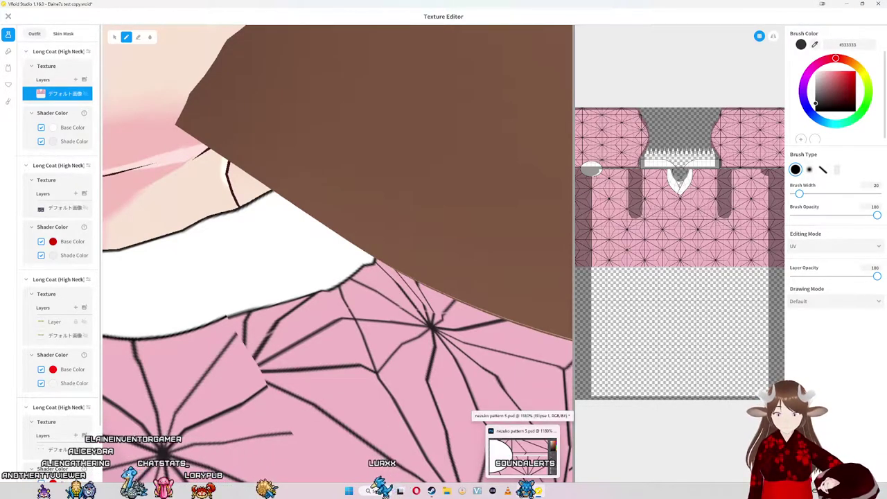
{"action": "left_click", "coordinate": [523, 456]}
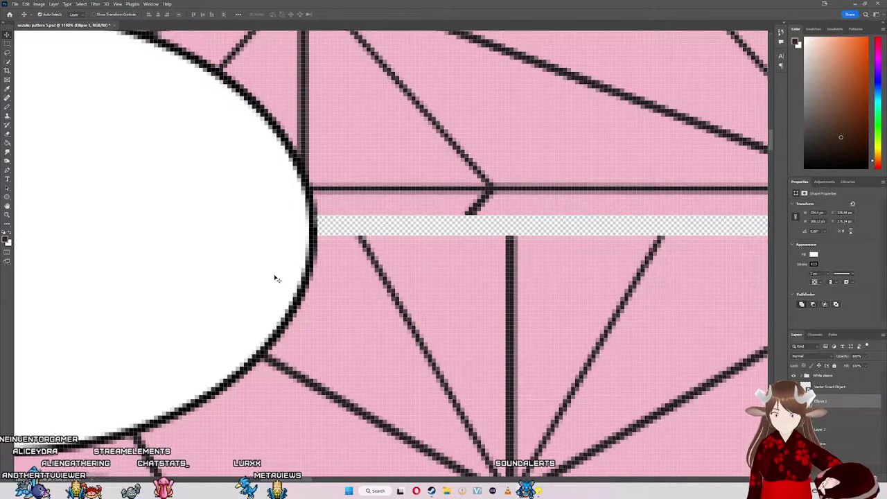
Step: Nudge the white ellipse about one pixel to realign it with the pattern
{"action": "key", "text": "Right"}
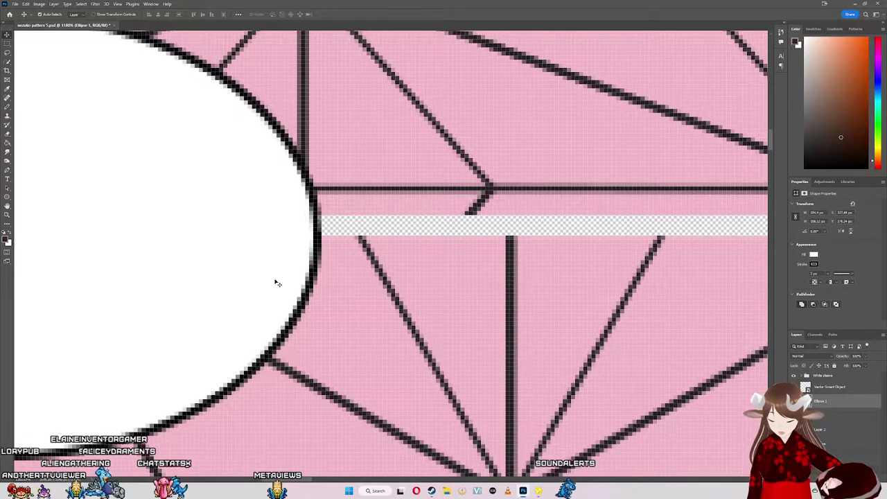
{"action": "key", "text": "Left"}
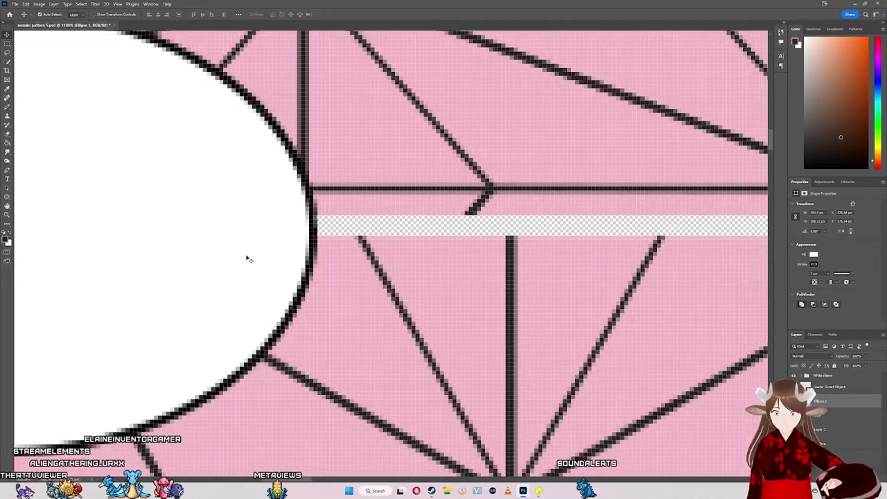
{"action": "left_click_drag", "start_coordinate": [247, 259], "coordinate": [248, 262]}
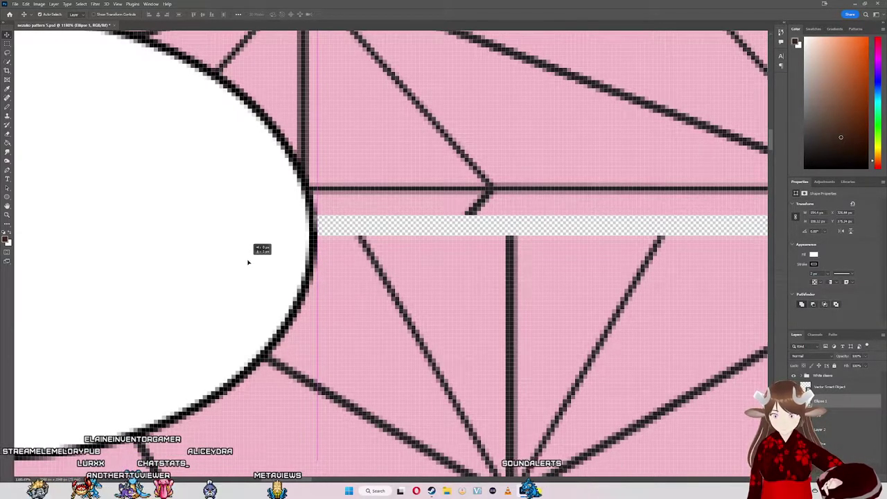
{"action": "left_click_drag", "start_coordinate": [249, 260], "coordinate": [249, 259]}
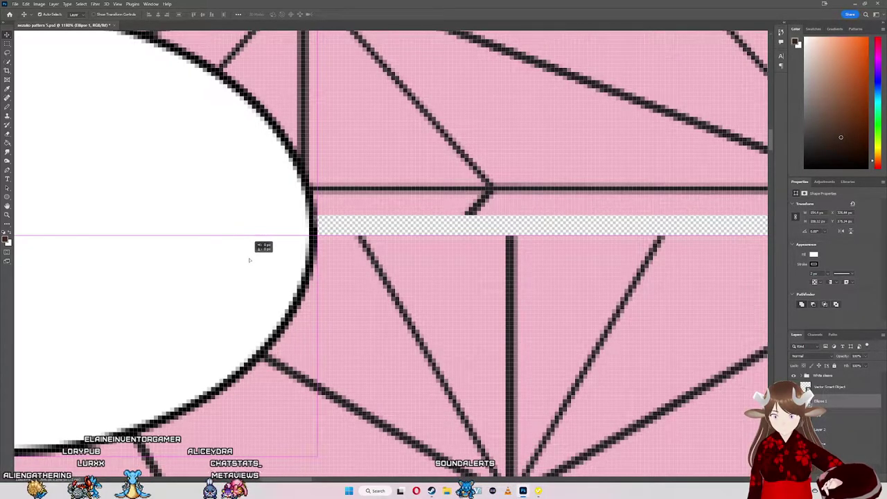
{"action": "left_click_drag", "start_coordinate": [249, 260], "coordinate": [249, 261]}
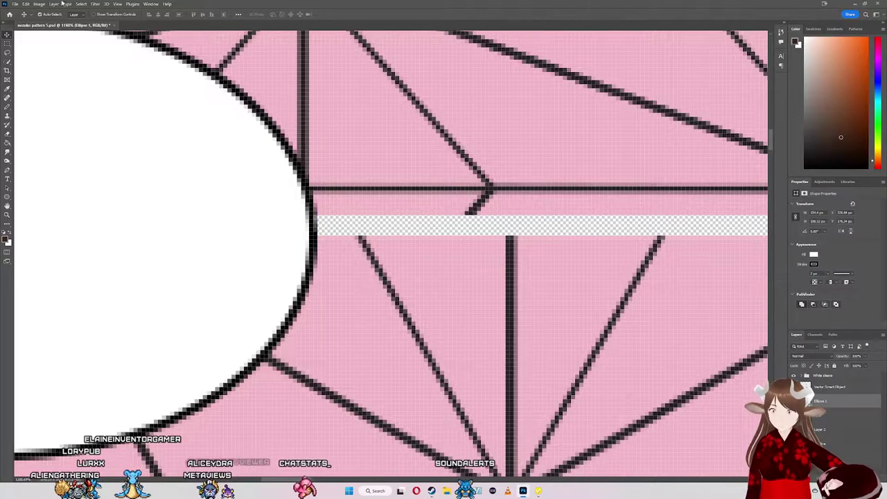
Step: Quick-export the texture as PNG, replacing nezuko pattern 7
{"action": "left_click", "coordinate": [15, 4]}
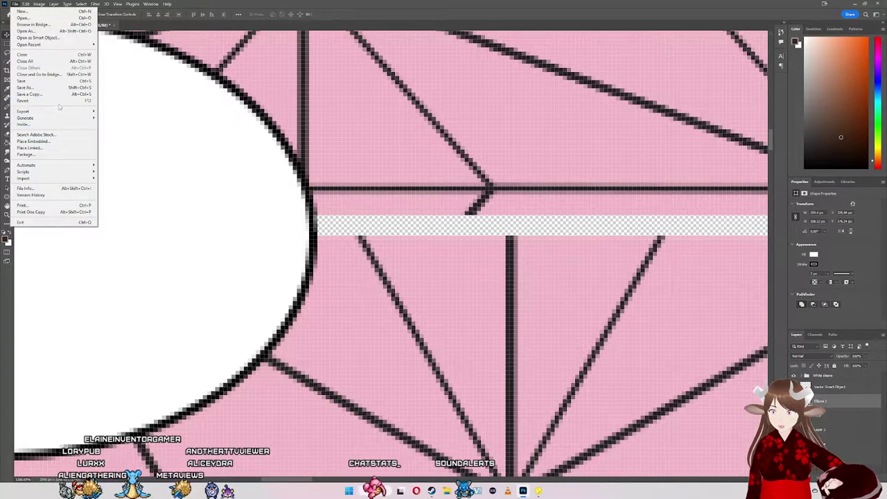
{"action": "mouse_move", "coordinate": [23, 111]}
{"action": "left_click", "coordinate": [138, 109]}
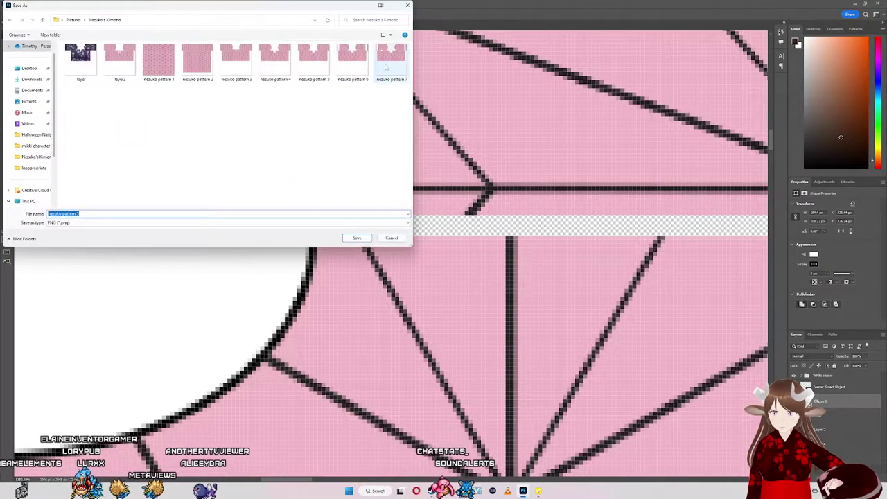
{"action": "double_click", "coordinate": [385, 67]}
{"action": "left_click", "coordinate": [454, 242]}
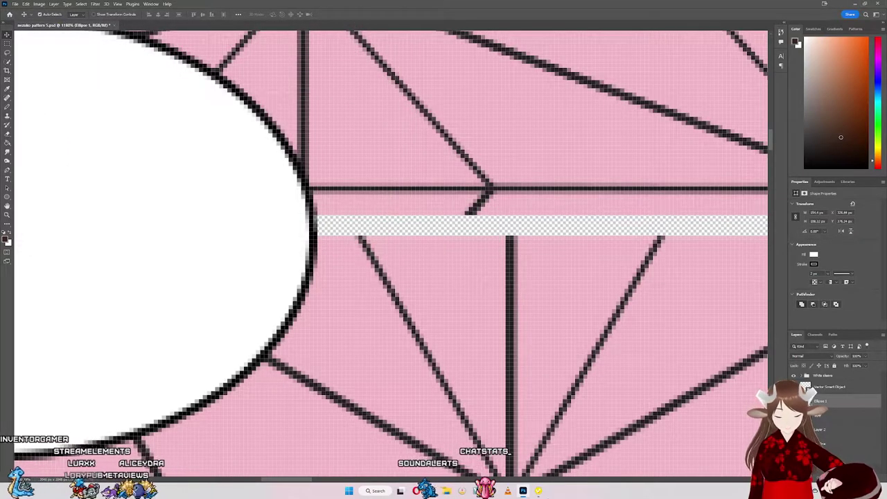
{"action": "left_click", "coordinate": [539, 491]}
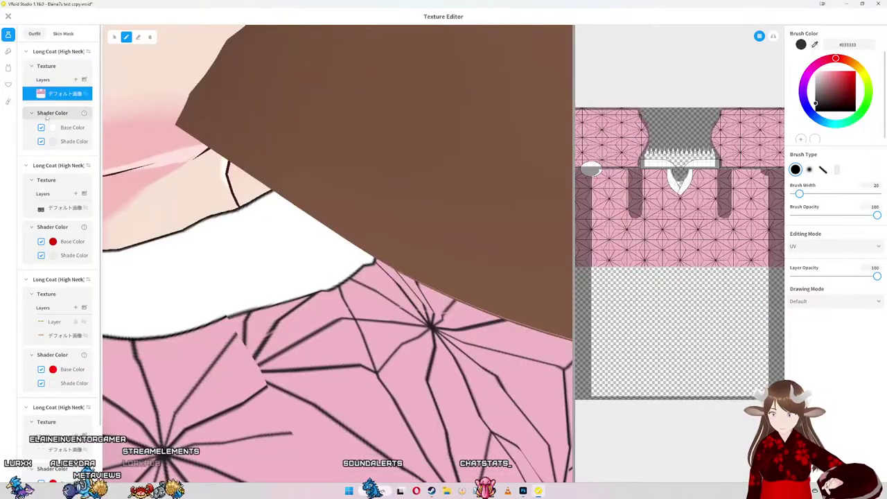
Step: Reload nezuko pattern 7 onto the Long Coat layer and orbit to check the collar
{"action": "right_click", "coordinate": [62, 93]}
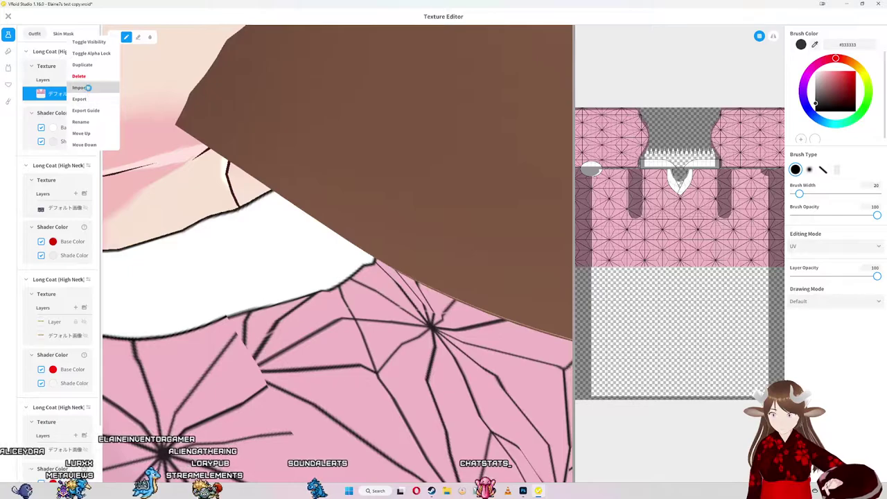
{"action": "left_click", "coordinate": [79, 88]}
{"action": "double_click", "coordinate": [391, 67]}
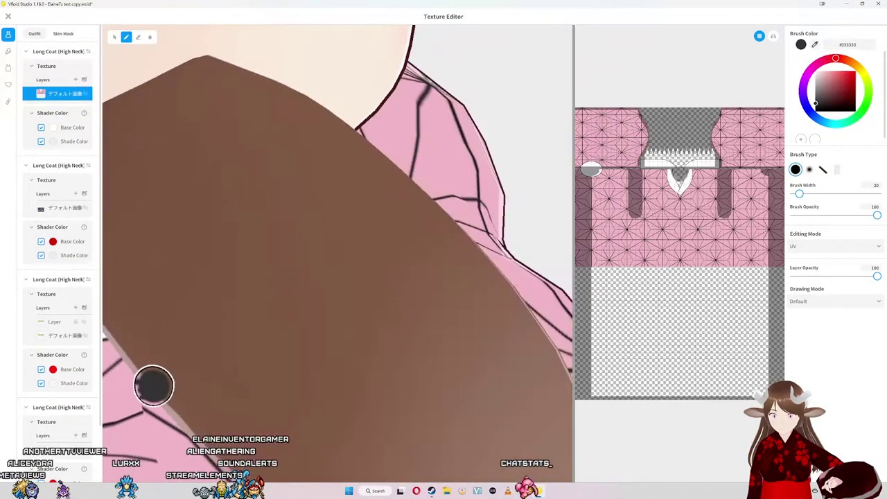
{"action": "mouse_move", "coordinate": [263, 296]}
{"action": "left_mouse_down"}
{"action": "mouse_move", "coordinate": [327, 343]}
{"action": "mouse_move", "coordinate": [378, 345]}
{"action": "left_mouse_up"}
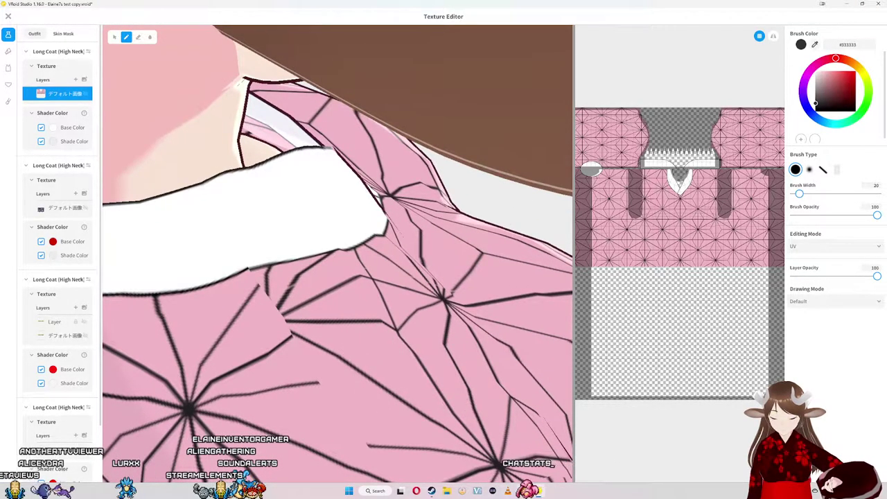
{"action": "key", "text": "alt+Tab"}
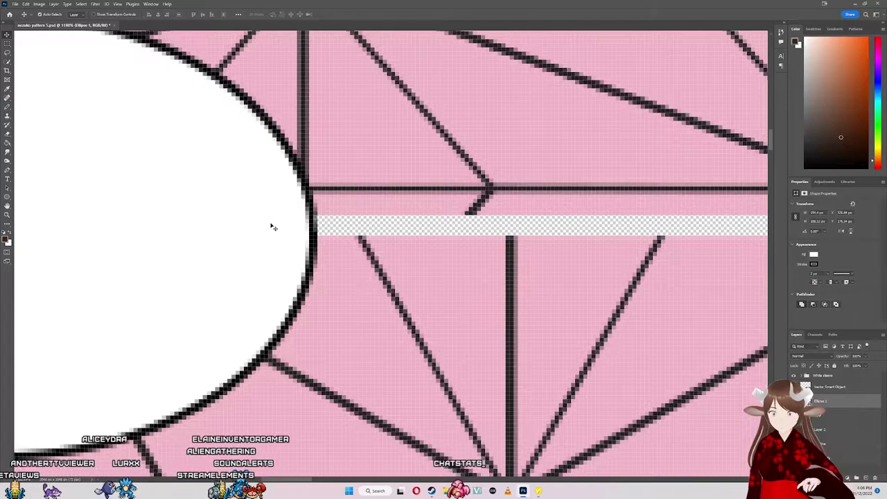
Step: Shift the ellipse one pixel right and export the PNG over nezuko pattern 7
{"action": "key", "text": "Right"}
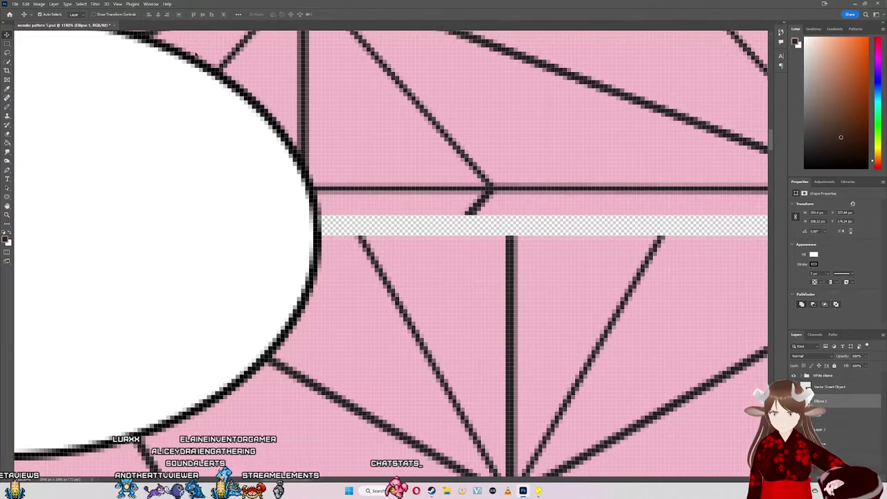
{"action": "left_click", "coordinate": [13, 3]}
{"action": "mouse_move", "coordinate": [24, 112]}
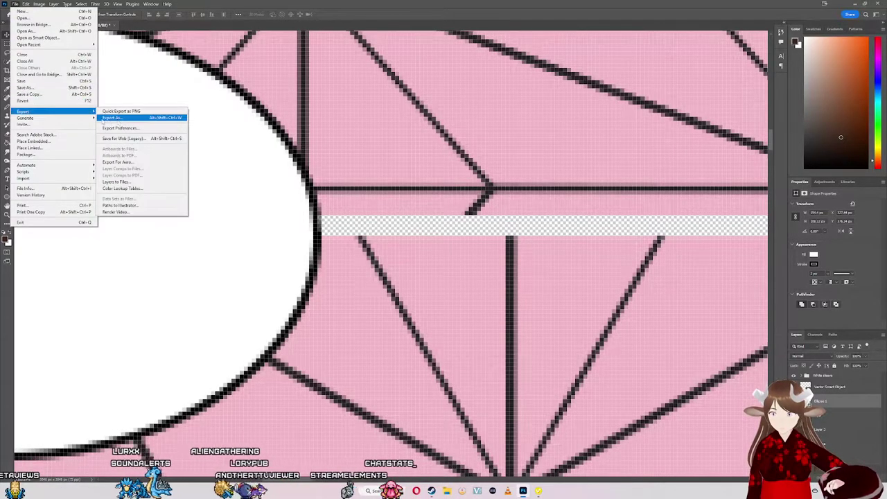
{"action": "left_click", "coordinate": [152, 113]}
{"action": "double_click", "coordinate": [391, 61]}
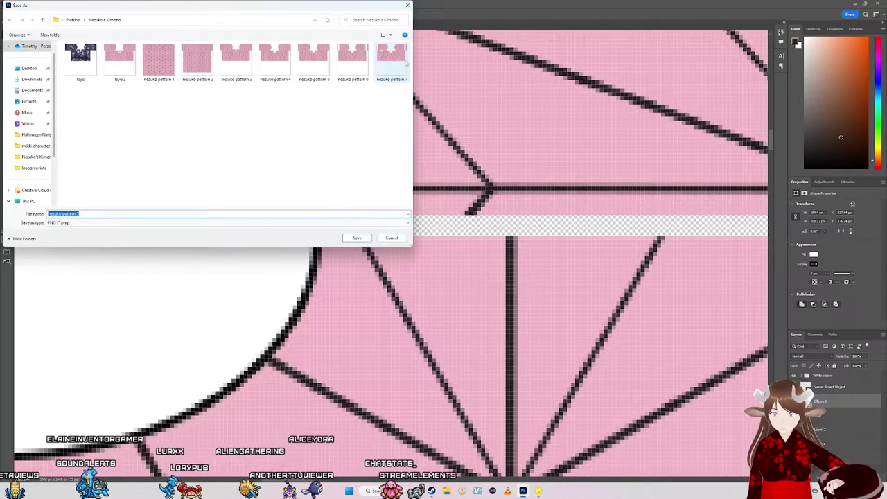
{"action": "left_click", "coordinate": [460, 244]}
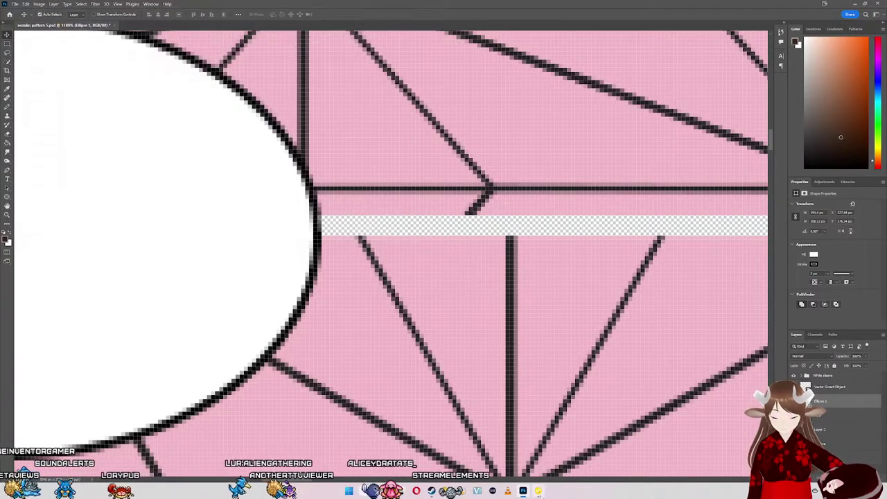
{"action": "key", "text": "alt+Tab"}
{"action": "right_click", "coordinate": [60, 91]}
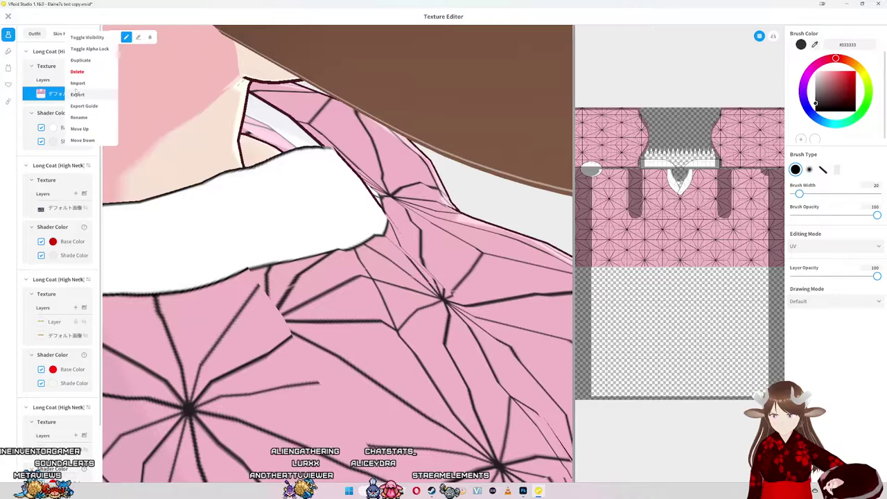
Step: Import the updated nezuko pattern 7 onto the coat and zoom into the collar front
{"action": "left_click", "coordinate": [77, 83]}
{"action": "double_click", "coordinate": [399, 86]}
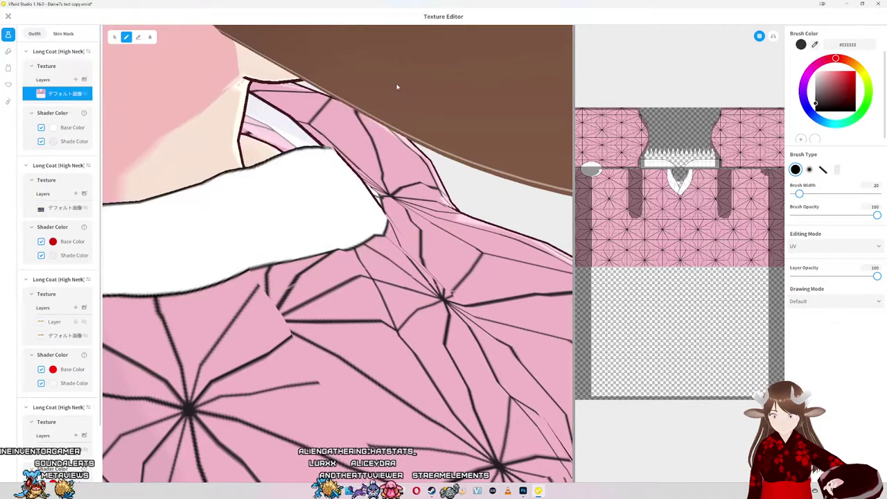
{"action": "mouse_move", "coordinate": [357, 180]}
{"action": "left_mouse_down"}
{"action": "mouse_move", "coordinate": [327, 273]}
{"action": "mouse_move", "coordinate": [333, 254]}
{"action": "mouse_move", "coordinate": [558, 89]}
{"action": "mouse_move", "coordinate": [395, 239]}
{"action": "mouse_move", "coordinate": [282, 257]}
{"action": "mouse_move", "coordinate": [340, 246]}
{"action": "mouse_move", "coordinate": [347, 260]}
{"action": "mouse_move", "coordinate": [362, 246]}
{"action": "mouse_move", "coordinate": [379, 250]}
{"action": "mouse_move", "coordinate": [333, 233]}
{"action": "mouse_move", "coordinate": [340, 248]}
{"action": "left_mouse_up"}
{"action": "scroll", "coordinate": [348, 253], "scroll_direction": "down", "scroll_amount": 3}
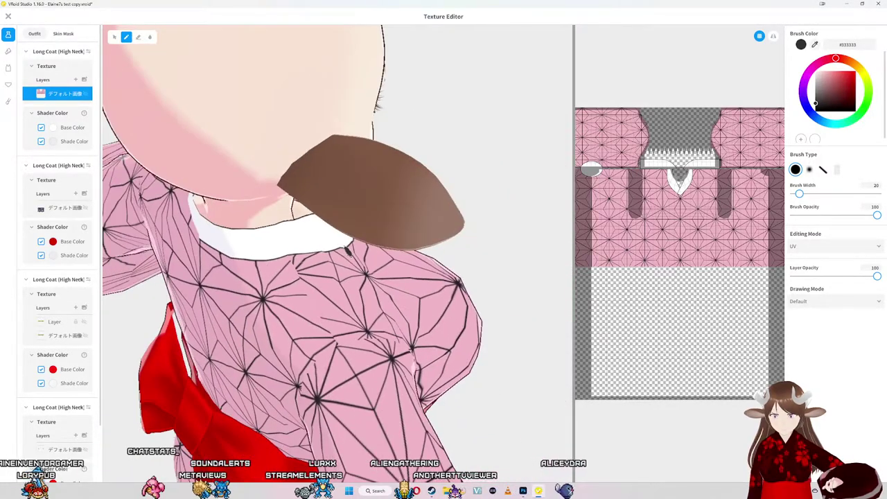
{"action": "scroll", "coordinate": [331, 266], "scroll_direction": "up", "scroll_amount": 2}
{"action": "scroll", "coordinate": [337, 263], "scroll_direction": "up", "scroll_amount": 2}
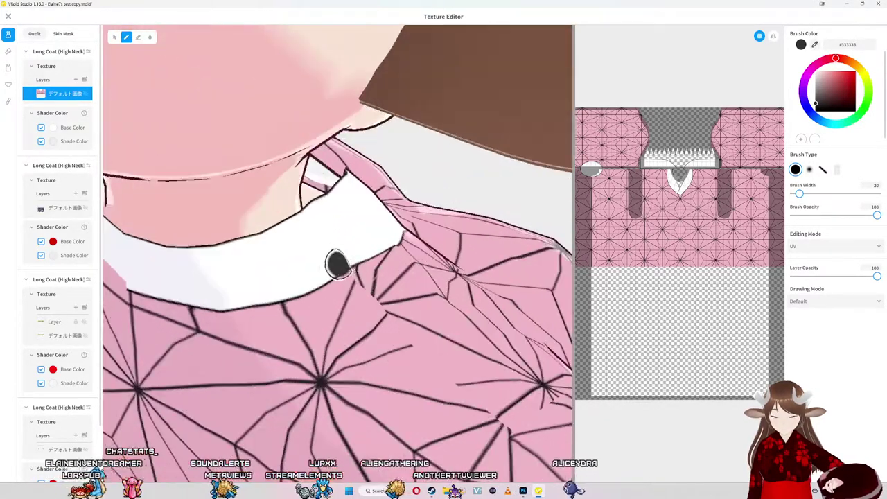
{"action": "scroll", "coordinate": [337, 264], "scroll_direction": "up", "scroll_amount": 2}
{"action": "scroll", "coordinate": [355, 299], "scroll_direction": "up", "scroll_amount": 2}
Step: Orbit around the shoulder and zoom out to view the whole patterned outfit
{"action": "mouse_move", "coordinate": [355, 298]}
{"action": "left_mouse_down"}
{"action": "mouse_move", "coordinate": [280, 306]}
{"action": "mouse_move", "coordinate": [404, 279]}
{"action": "mouse_move", "coordinate": [384, 280]}
{"action": "left_mouse_up"}
{"action": "scroll", "coordinate": [405, 280], "scroll_direction": "down", "scroll_amount": 2}
{"action": "scroll", "coordinate": [403, 280], "scroll_direction": "down", "scroll_amount": 2}
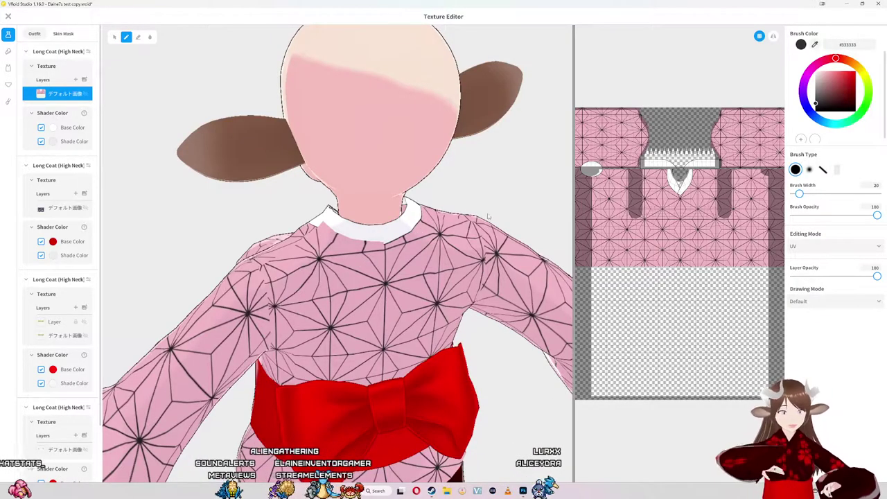
{"action": "scroll", "coordinate": [345, 278], "scroll_direction": "down", "scroll_amount": 2}
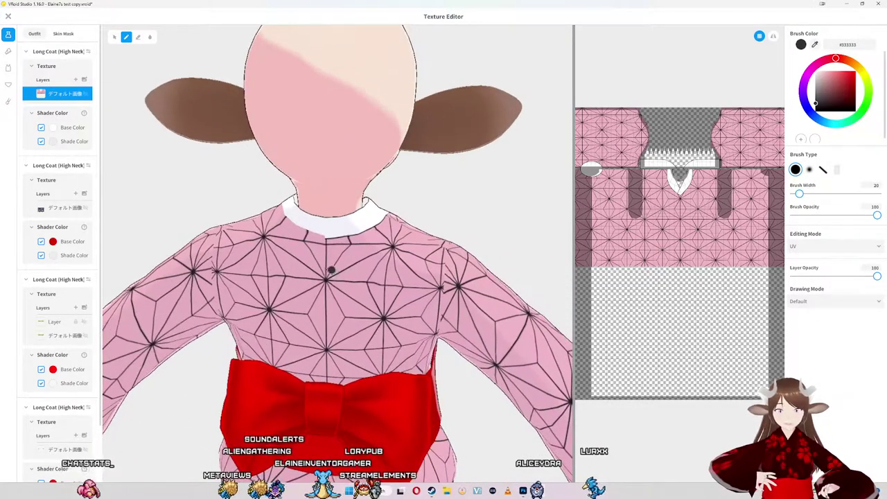
{"action": "scroll", "coordinate": [345, 278], "scroll_direction": "down", "scroll_amount": 2}
{"action": "mouse_move", "coordinate": [346, 278]}
{"action": "left_mouse_down"}
{"action": "mouse_move", "coordinate": [212, 341]}
{"action": "mouse_move", "coordinate": [321, 368]}
{"action": "mouse_move", "coordinate": [343, 311]}
{"action": "mouse_move", "coordinate": [444, 350]}
{"action": "mouse_move", "coordinate": [554, 364]}
{"action": "mouse_move", "coordinate": [559, 215]}
{"action": "left_mouse_up"}
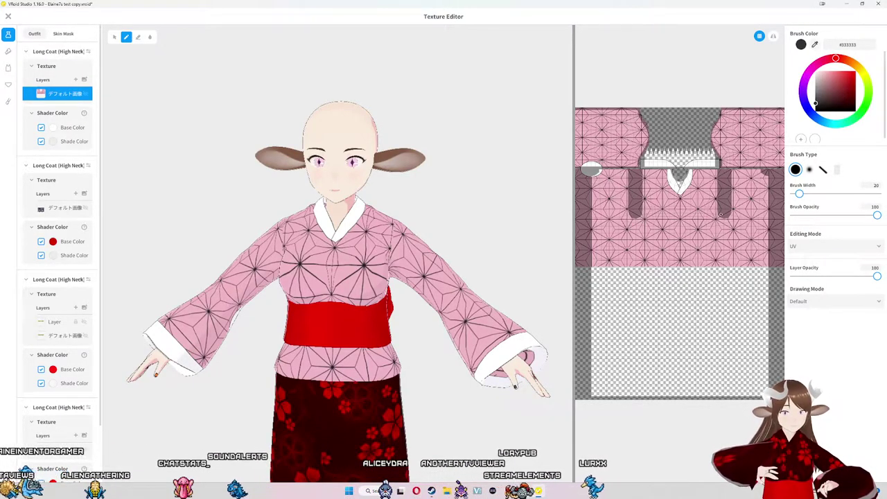
{"action": "mouse_move", "coordinate": [379, 319]}
{"action": "left_mouse_down"}
{"action": "mouse_move", "coordinate": [379, 307]}
{"action": "mouse_move", "coordinate": [306, 296]}
{"action": "left_mouse_up"}
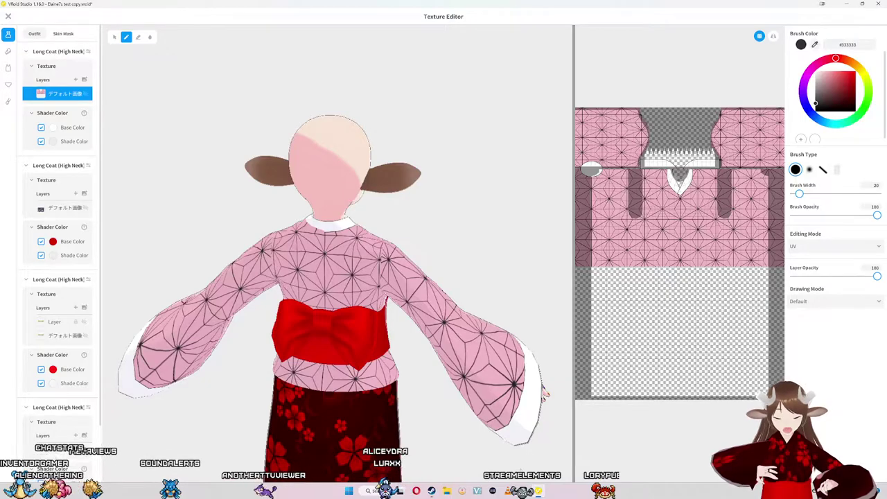
Step: Marquee-select the ellipse's top half and rasterize the Ellipse 1 shape layer
{"action": "key", "text": "alt+Tab"}
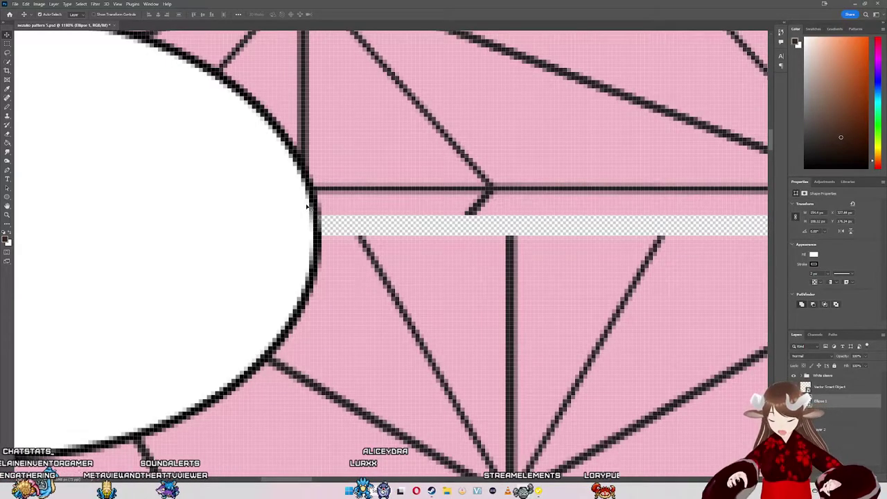
{"action": "scroll", "coordinate": [307, 206], "scroll_direction": "down", "scroll_amount": 5, "text": "alt"}
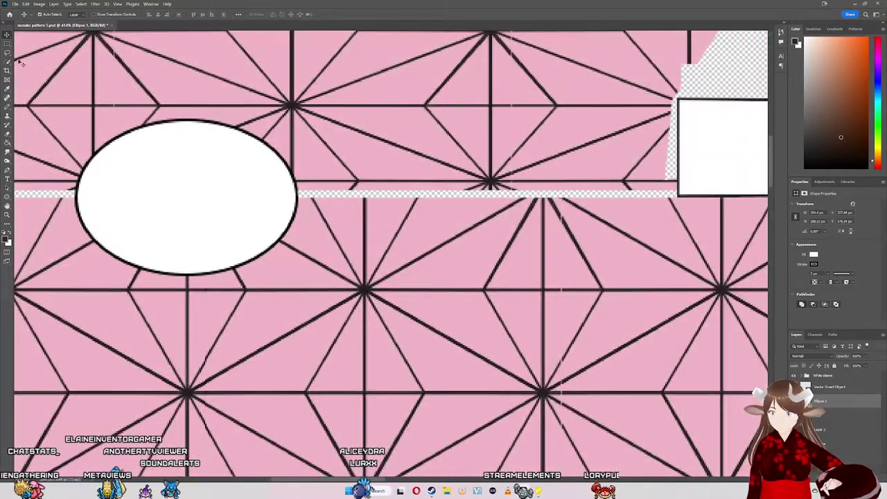
{"action": "left_click", "coordinate": [7, 43]}
{"action": "left_click_drag", "start_coordinate": [42, 109], "coordinate": [310, 196]}
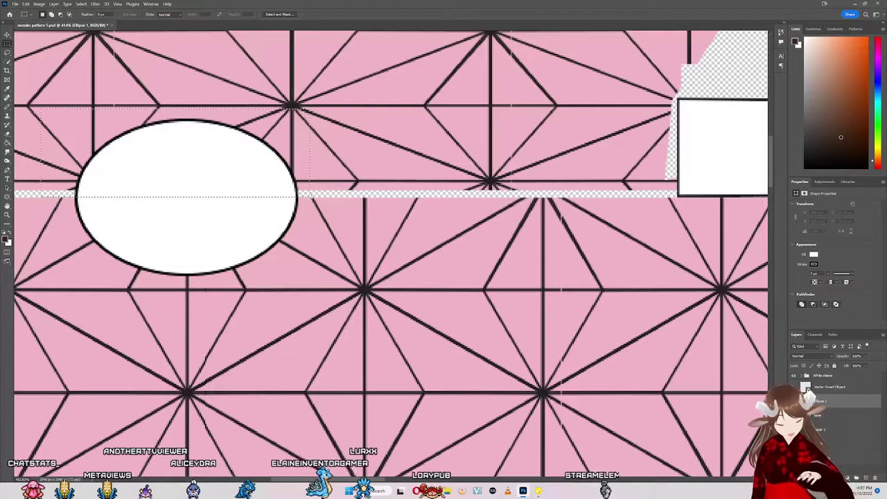
{"action": "key", "text": "Delete"}
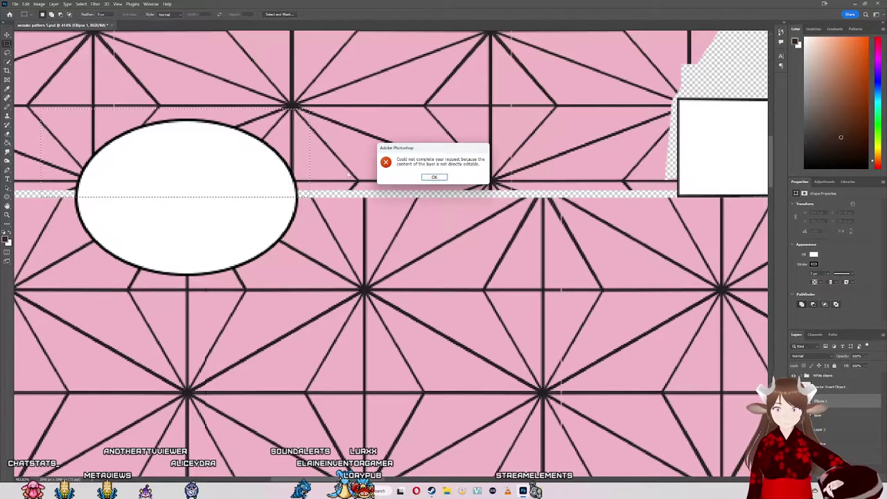
{"action": "key", "text": "Return"}
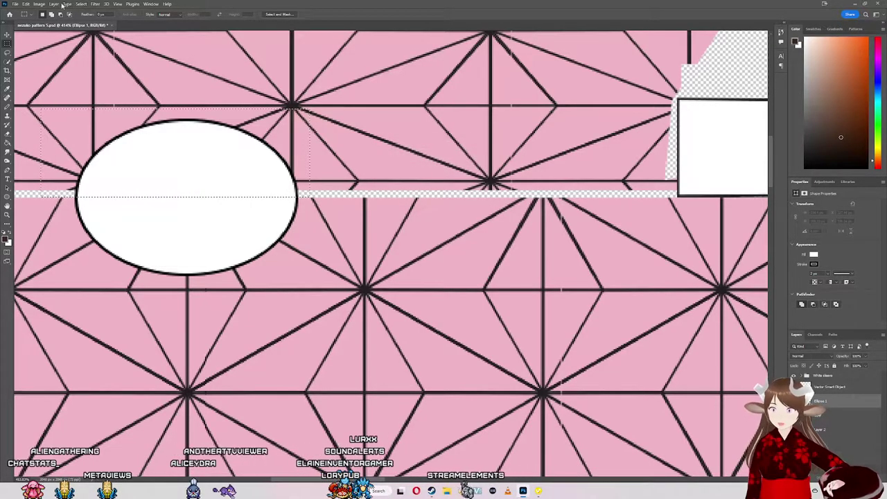
{"action": "left_click", "coordinate": [56, 4]}
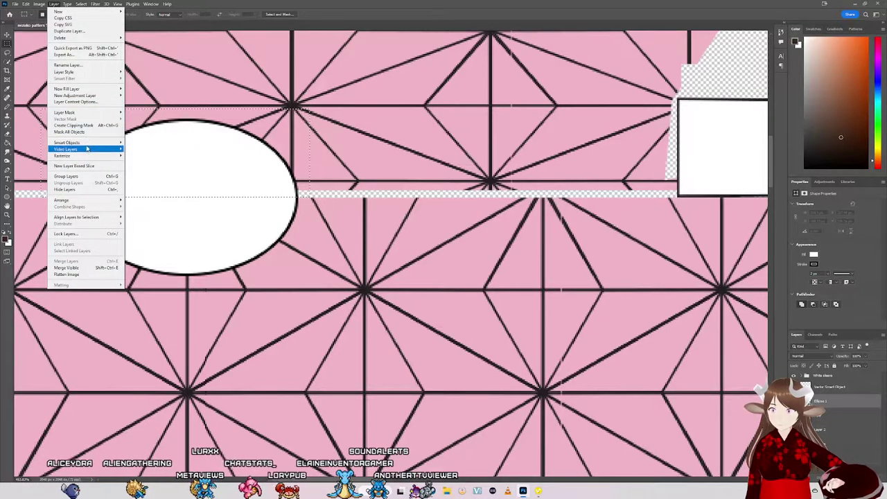
{"action": "mouse_move", "coordinate": [76, 155]}
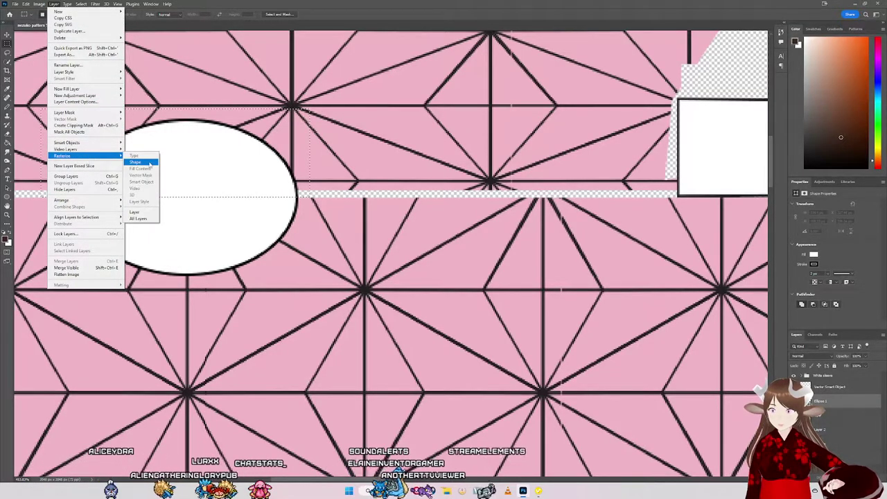
{"action": "left_click", "coordinate": [135, 211]}
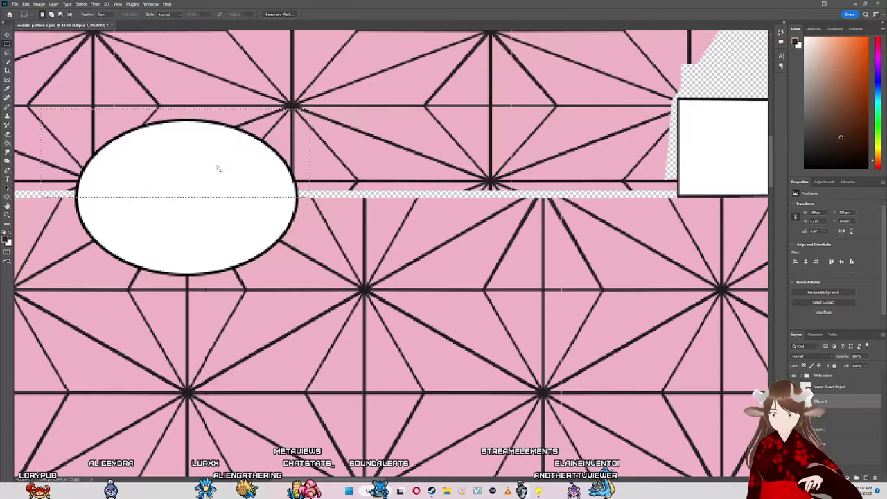
Step: Delete the ellipse's top half, leaving a white semicircle
{"action": "key", "text": "Delete"}
{"action": "scroll", "coordinate": [207, 214], "scroll_direction": "down", "scroll_amount": 1}
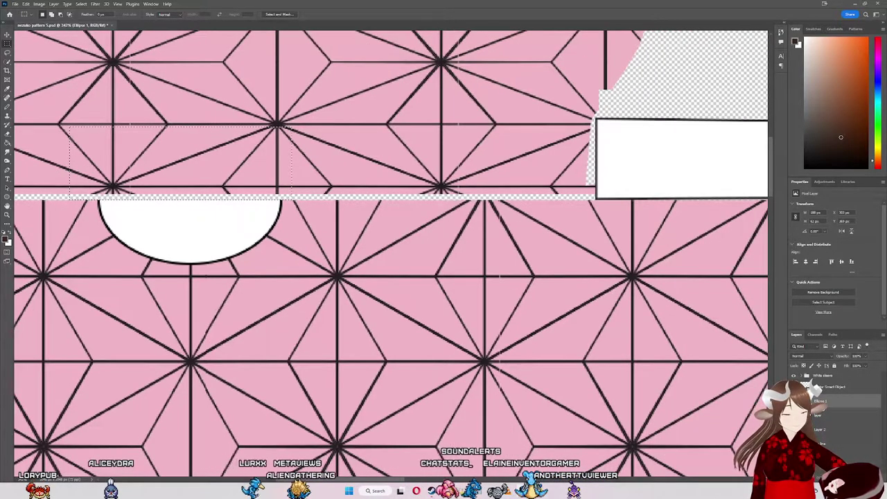
{"action": "key", "text": "ctrl+c"}
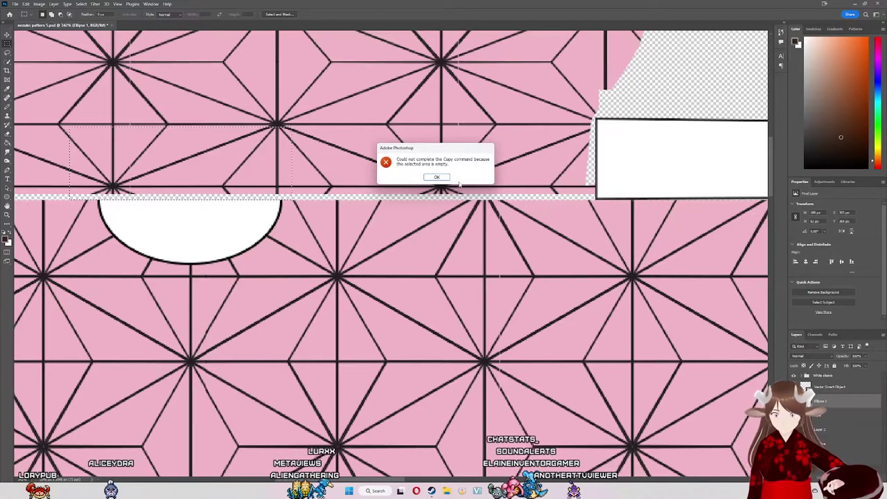
{"action": "left_click", "coordinate": [436, 177]}
Step: Copy the semicircle and paste a second copy, moving it to the right
{"action": "scroll", "coordinate": [449, 178], "scroll_direction": "down", "scroll_amount": 2}
{"action": "scroll", "coordinate": [449, 177], "scroll_direction": "down", "scroll_amount": 2}
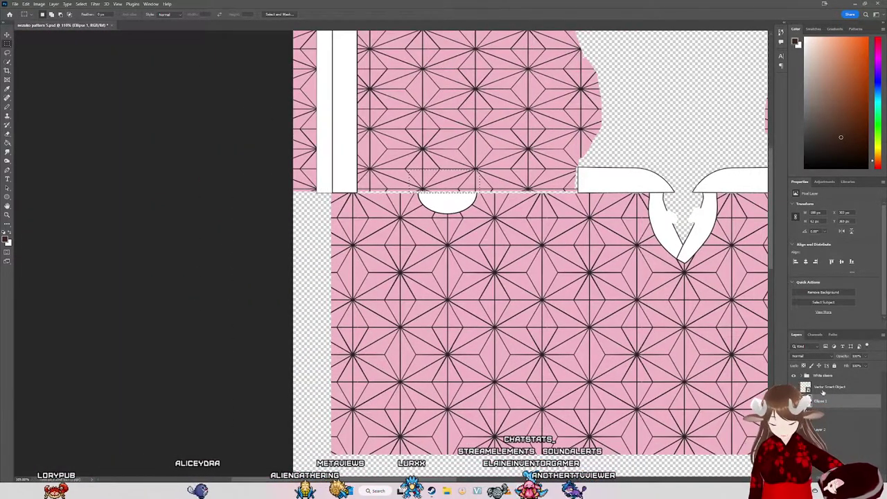
{"action": "key", "text": "ctrl+c"}
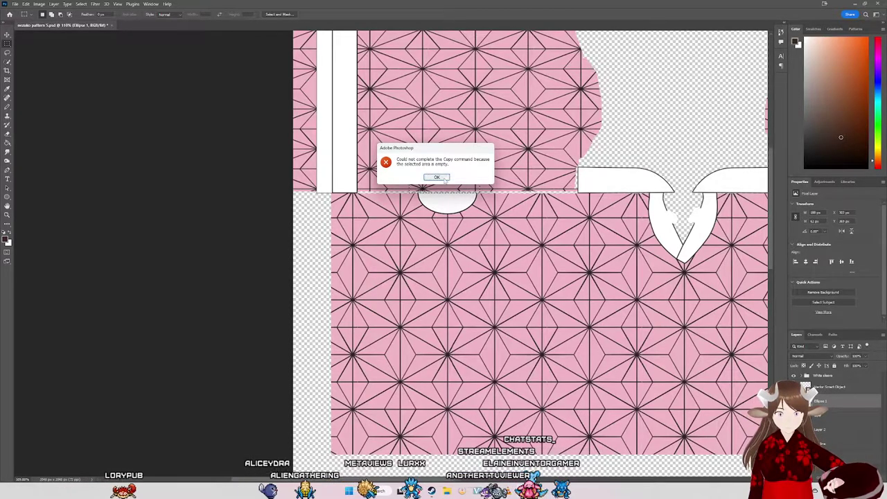
{"action": "left_click", "coordinate": [437, 177]}
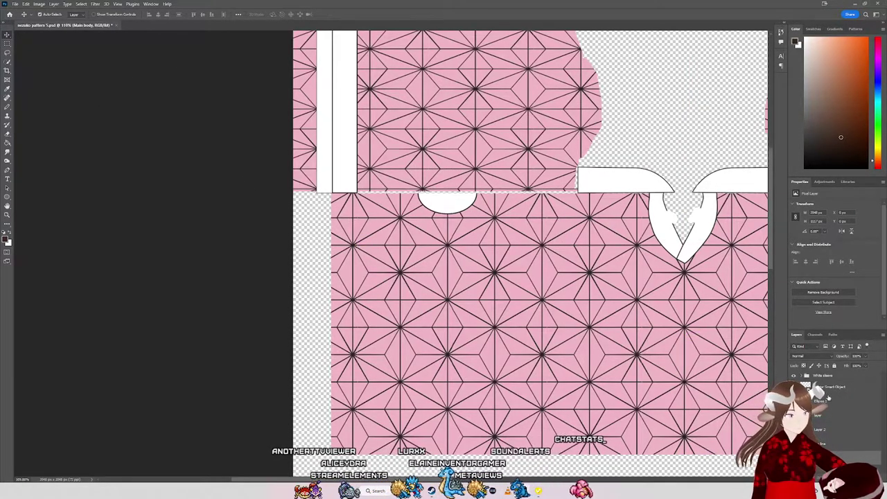
{"action": "key", "text": "ctrl+v"}
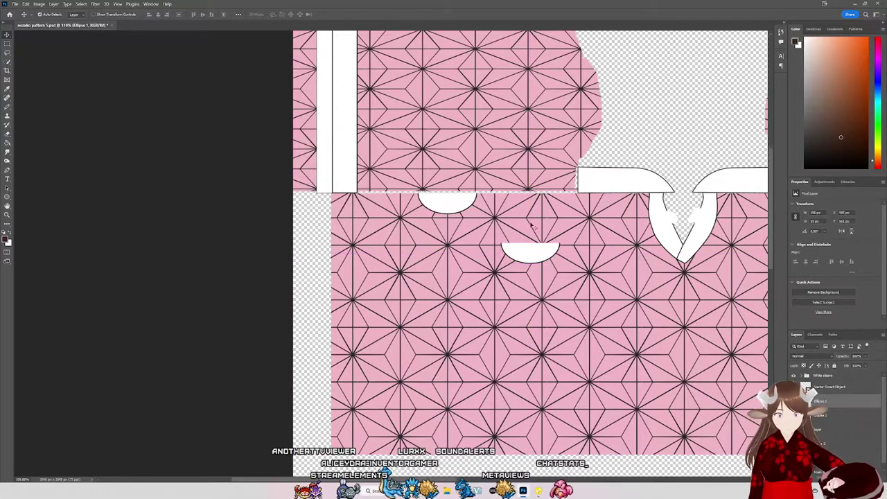
{"action": "left_click_drag", "start_coordinate": [560, 255], "coordinate": [664, 251]}
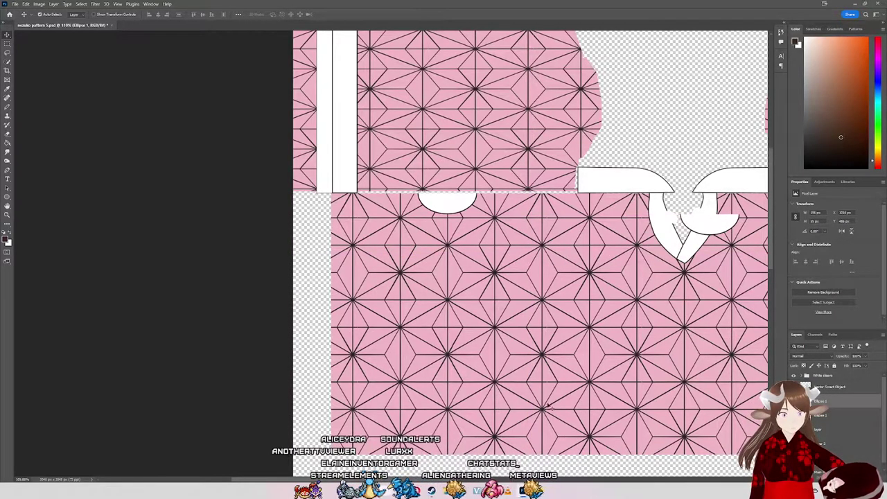
{"action": "mouse_move", "coordinate": [727, 226]}
{"action": "left_mouse_down"}
{"action": "mouse_move", "coordinate": [342, 227]}
{"action": "mouse_move", "coordinate": [570, 214]}
{"action": "left_mouse_up"}
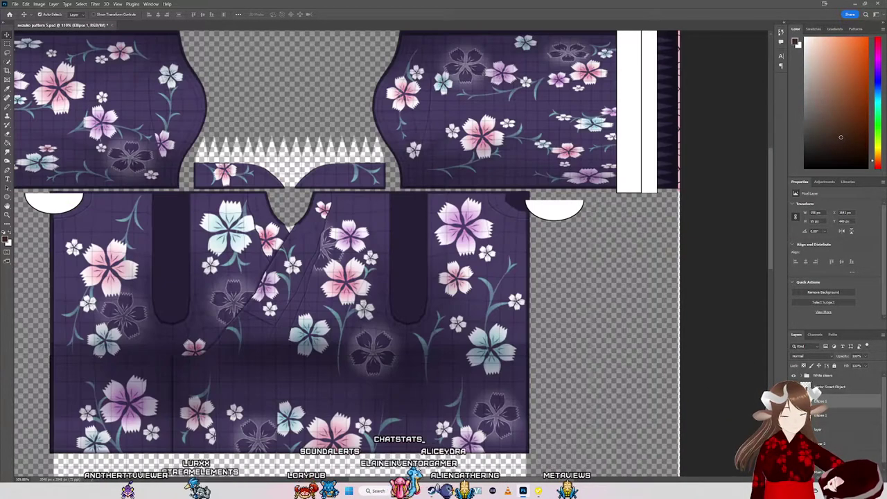
Step: Move the right white half-oval in onto the top edge of the kimono front panel
{"action": "scroll", "coordinate": [87, 214], "scroll_direction": "up", "scroll_amount": 2}
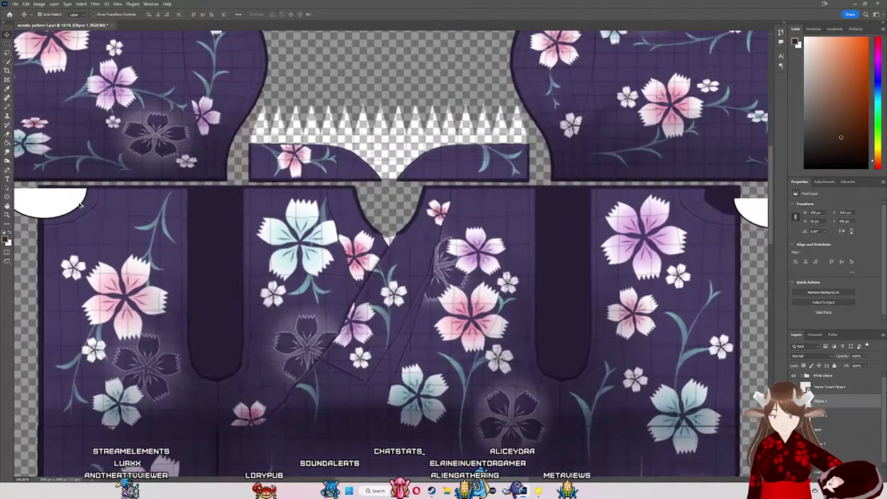
{"action": "left_click_drag", "start_coordinate": [769, 211], "coordinate": [716, 201]}
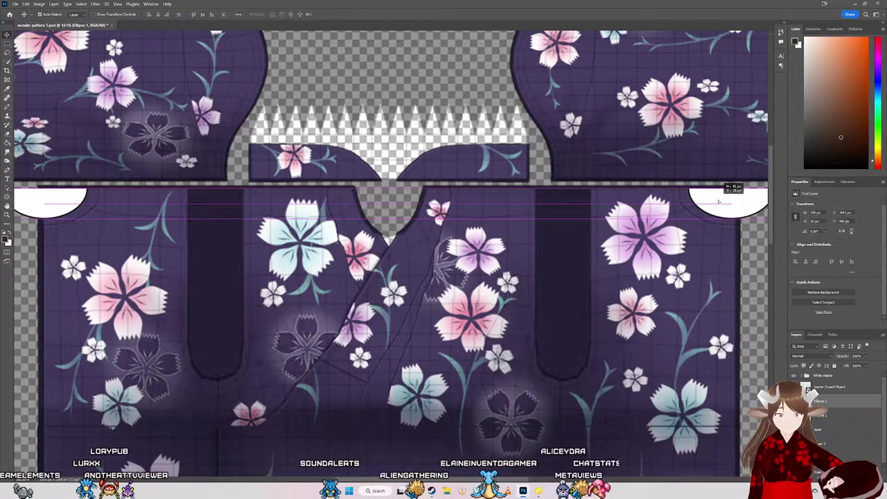
{"action": "left_click_drag", "start_coordinate": [719, 202], "coordinate": [721, 203]}
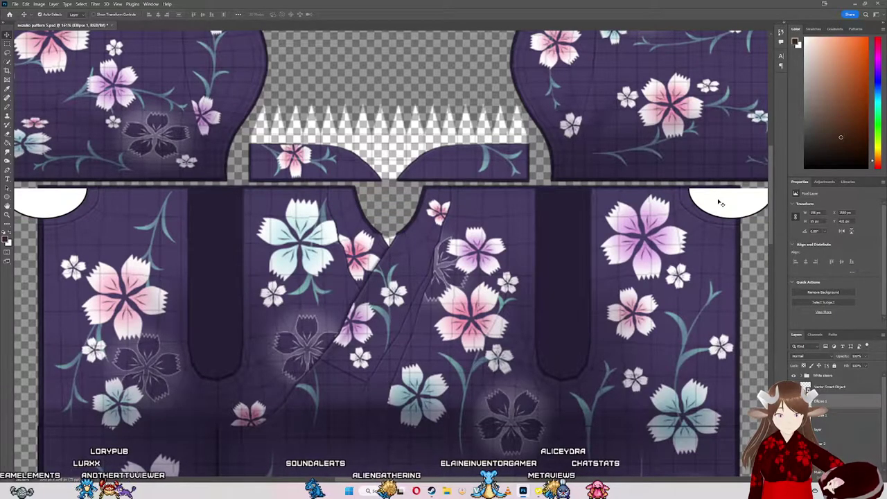
{"action": "scroll", "coordinate": [721, 204], "scroll_direction": "down", "scroll_amount": 3}
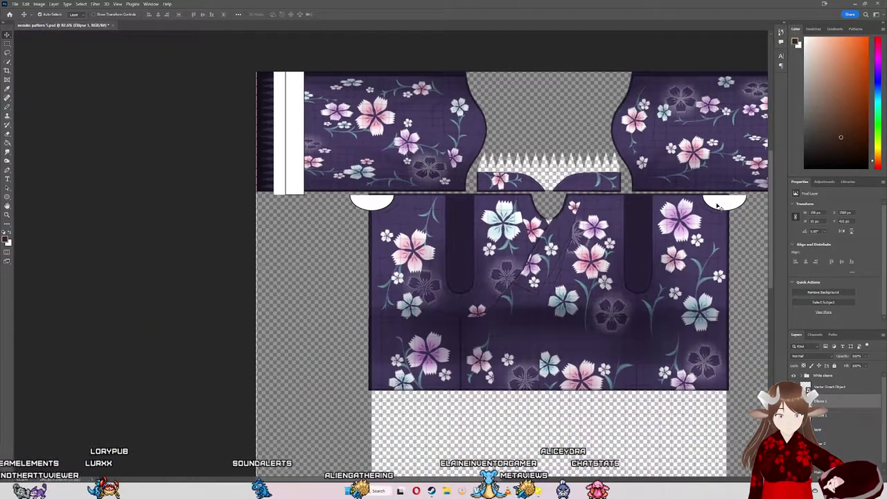
{"action": "scroll", "coordinate": [714, 205], "scroll_direction": "up", "scroll_amount": 1}
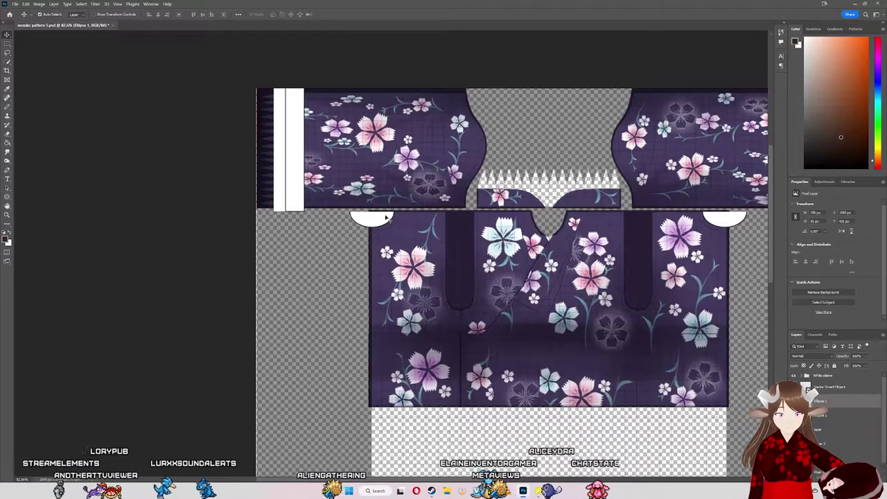
{"action": "left_click", "coordinate": [53, 4]}
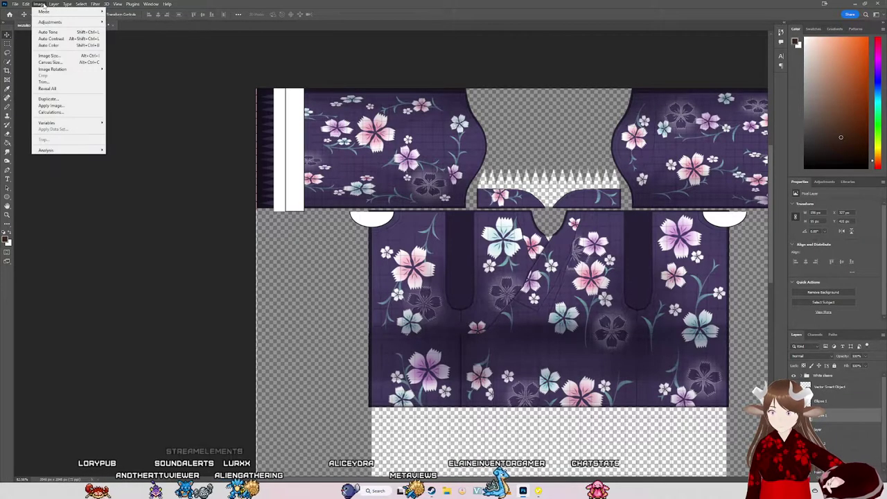
{"action": "mouse_move", "coordinate": [117, 4]}
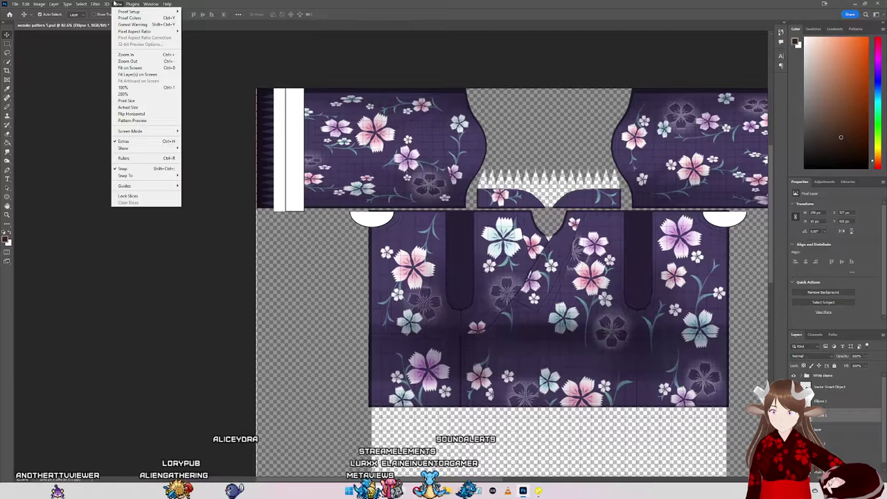
{"action": "left_click", "coordinate": [114, 3]}
{"action": "left_click", "coordinate": [81, 3]}
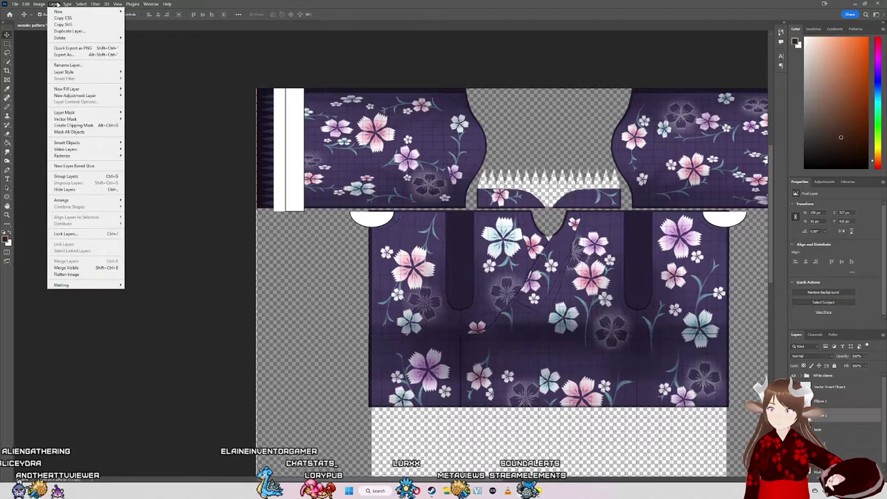
{"action": "mouse_move", "coordinate": [25, 3]}
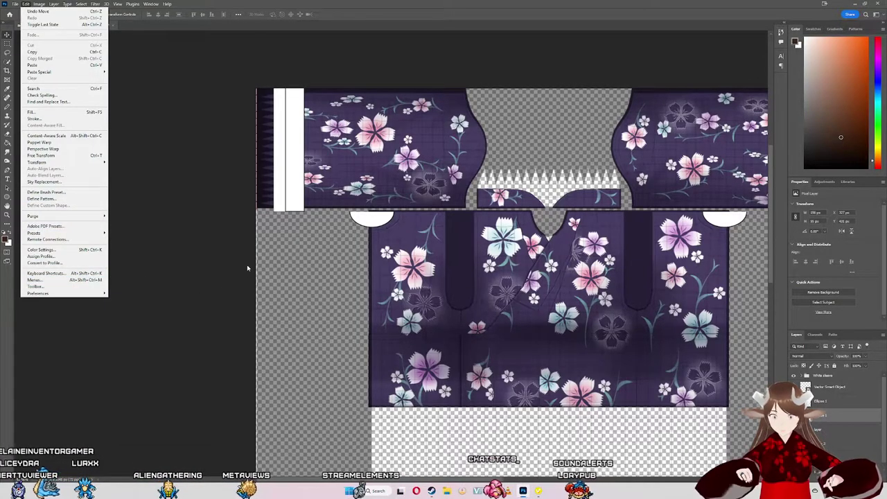
Step: Nudge the Ellipse 1 half-ovals slightly down and the right one rightward toward X 1586 px
{"action": "left_click", "coordinate": [210, 233]}
{"action": "scroll", "coordinate": [700, 222], "scroll_direction": "up", "scroll_amount": 1}
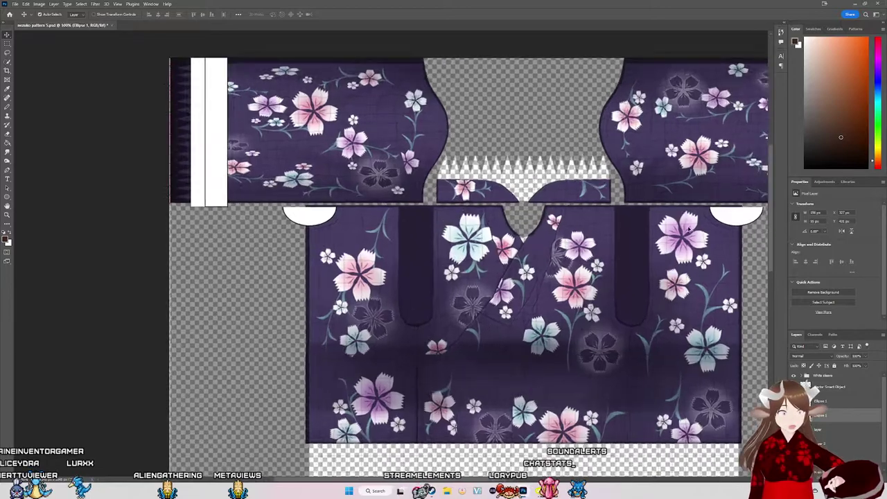
{"action": "scroll", "coordinate": [700, 222], "scroll_direction": "up", "scroll_amount": 1}
{"action": "scroll", "coordinate": [700, 222], "scroll_direction": "up", "scroll_amount": 2}
{"action": "scroll", "coordinate": [700, 222], "scroll_direction": "up", "scroll_amount": 1}
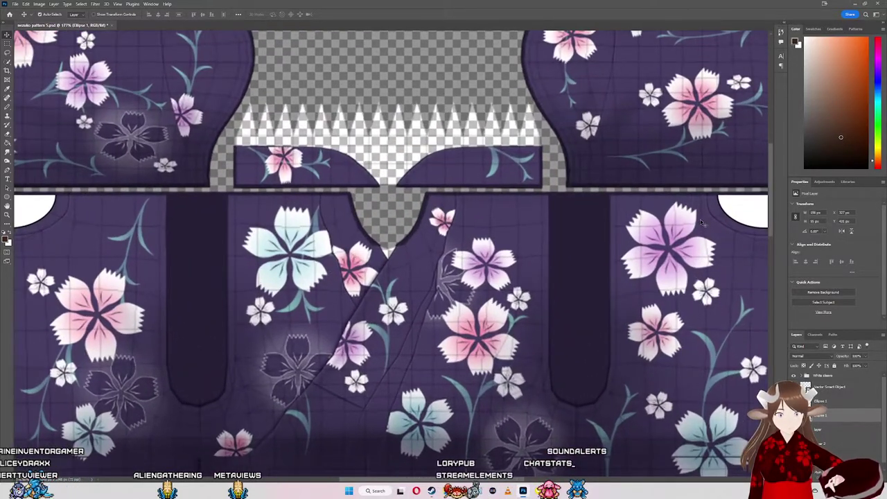
{"action": "left_click", "coordinate": [736, 209]}
{"action": "left_click_drag", "start_coordinate": [734, 205], "coordinate": [732, 208]}
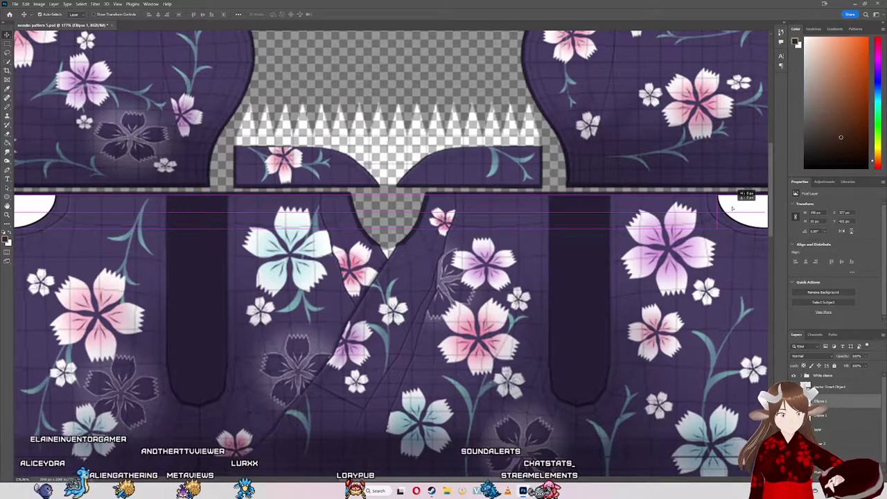
{"action": "left_click_drag", "start_coordinate": [732, 209], "coordinate": [737, 209]}
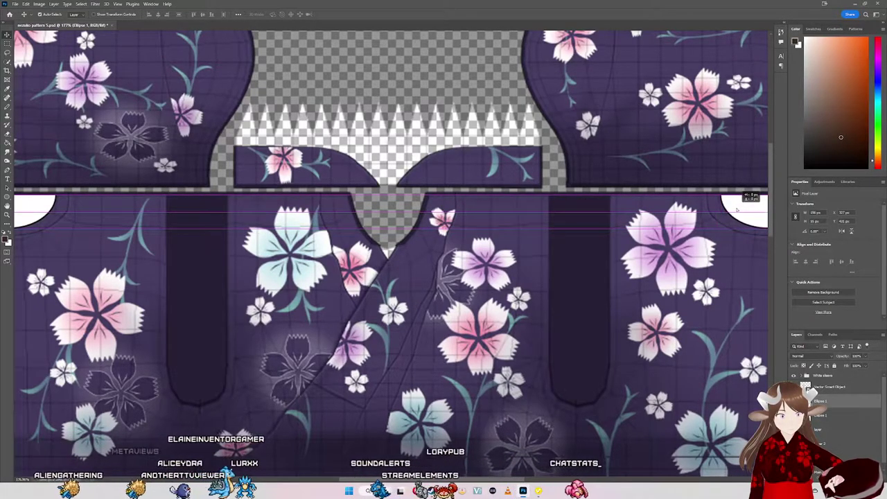
{"action": "left_click_drag", "start_coordinate": [738, 210], "coordinate": [740, 212]}
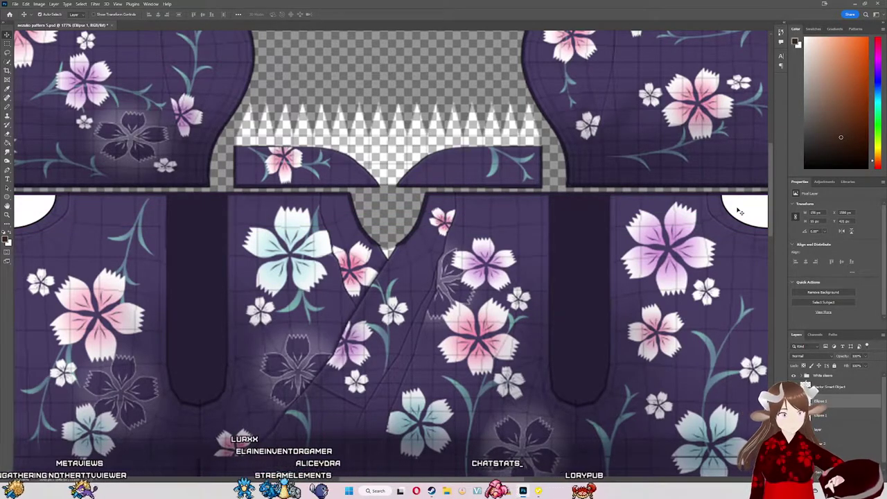
{"action": "left_click_drag", "start_coordinate": [740, 211], "coordinate": [739, 212]}
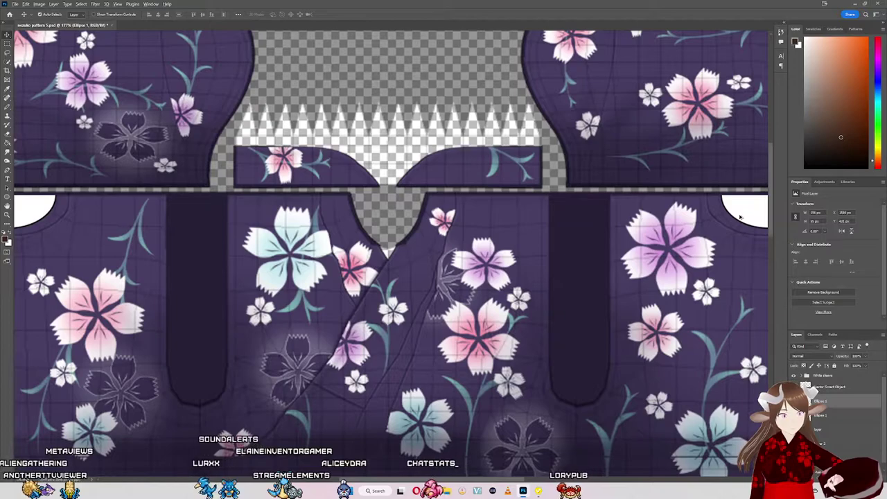
Step: Scroll the canvas right to check the right half-oval's placement
{"action": "scroll", "coordinate": [740, 217], "scroll_direction": "up", "scroll_amount": 4}
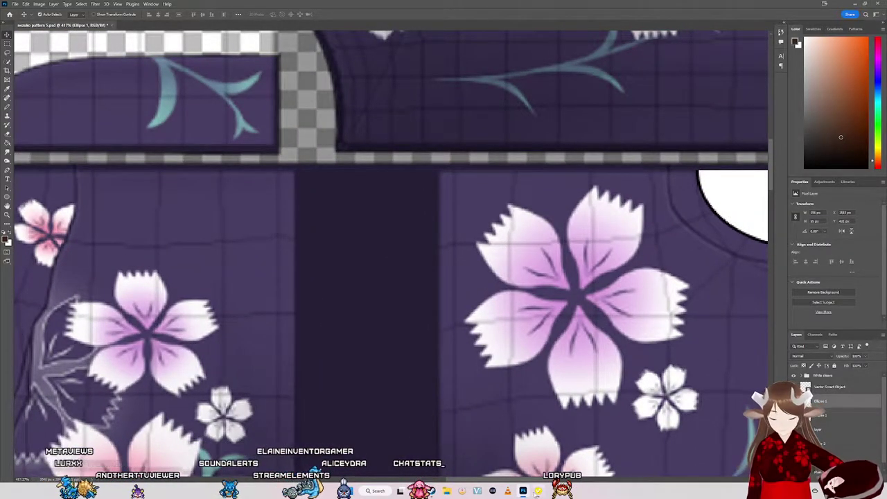
{"action": "scroll", "coordinate": [388, 264], "scroll_direction": "right", "scroll_amount": 5}
{"action": "scroll", "coordinate": [388, 263], "scroll_direction": "right", "scroll_amount": 5}
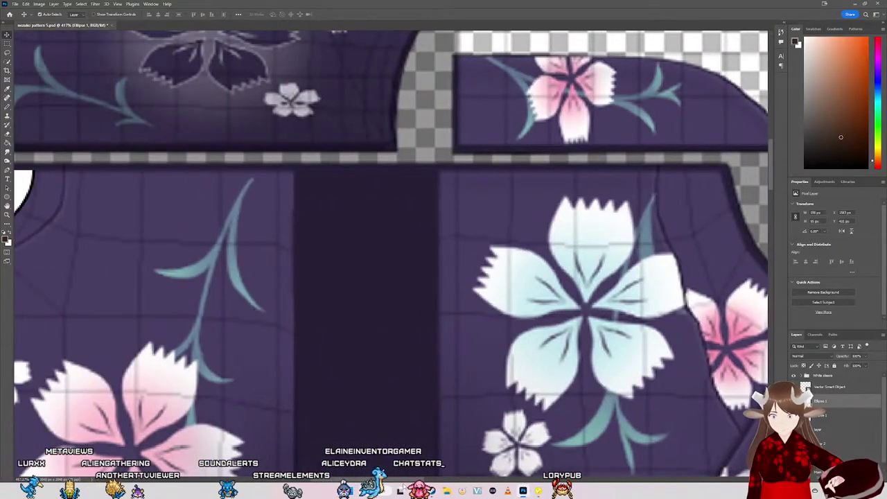
{"action": "scroll", "coordinate": [388, 264], "scroll_direction": "right", "scroll_amount": 5}
{"action": "scroll", "coordinate": [699, 271], "scroll_direction": "right", "scroll_amount": 3}
{"action": "scroll", "coordinate": [699, 270], "scroll_direction": "right", "scroll_amount": 3}
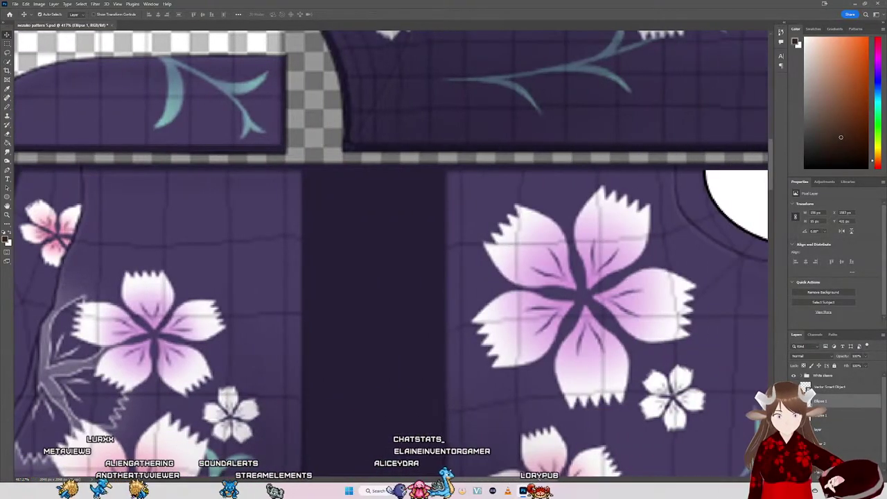
{"action": "scroll", "coordinate": [699, 270], "scroll_direction": "right", "scroll_amount": 3}
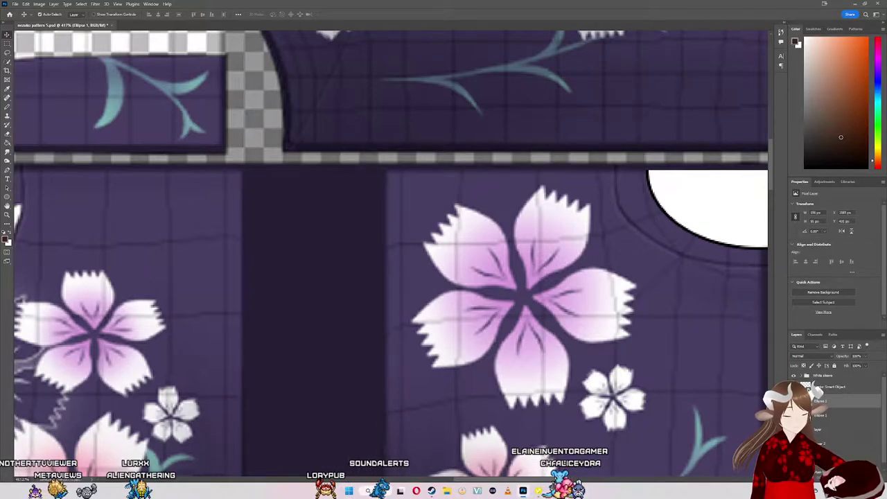
Step: Show the pink hemp-leaf layer and export the texture as PNG, overwriting nezuko pattern 7
{"action": "left_click", "coordinate": [793, 389]}
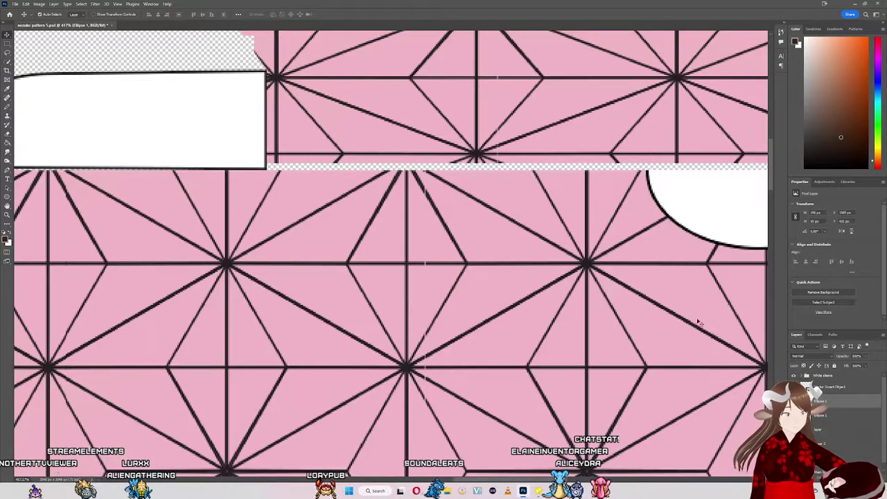
{"action": "left_click", "coordinate": [15, 4]}
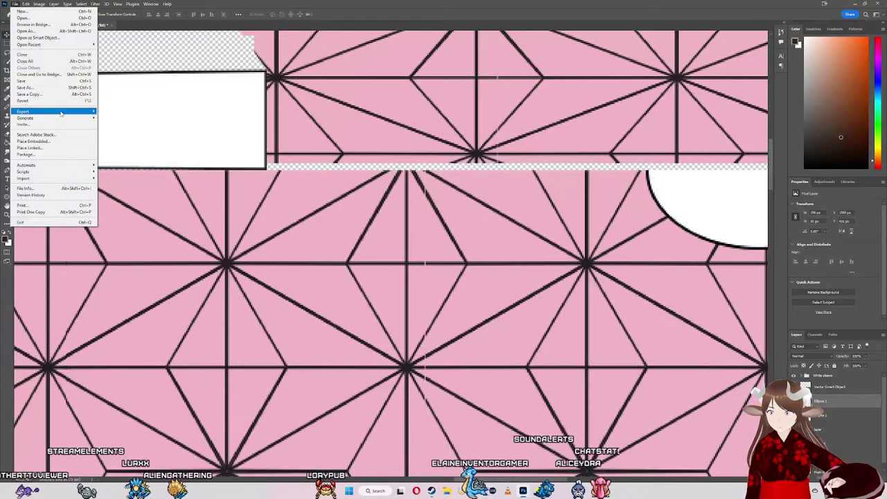
{"action": "mouse_move", "coordinate": [42, 112]}
{"action": "left_click", "coordinate": [121, 111]}
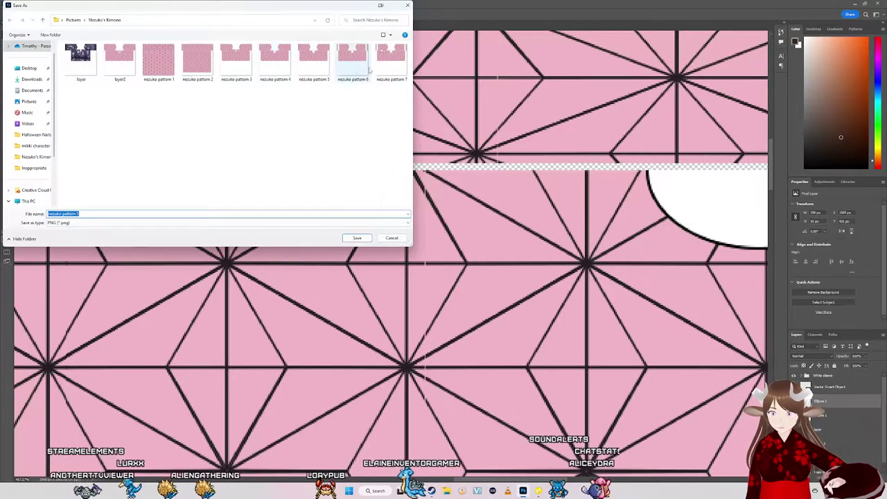
{"action": "double_click", "coordinate": [396, 66]}
{"action": "left_click", "coordinate": [465, 244]}
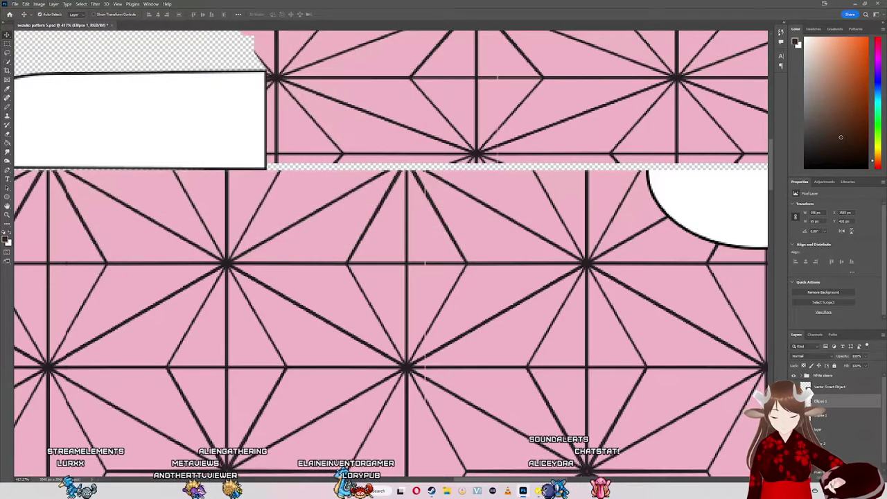
{"action": "key", "text": "alt+Tab"}
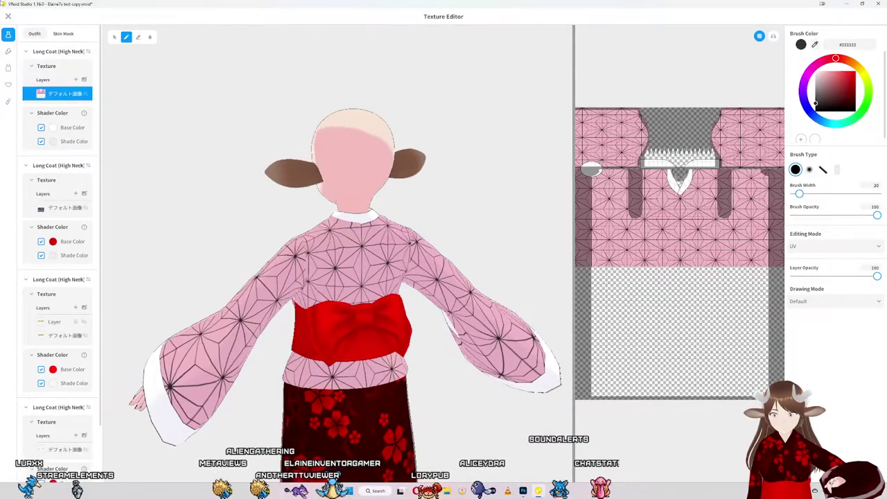
Step: Import nezuko pattern 7 into the Long Coat texture layer
{"action": "right_click", "coordinate": [79, 97]}
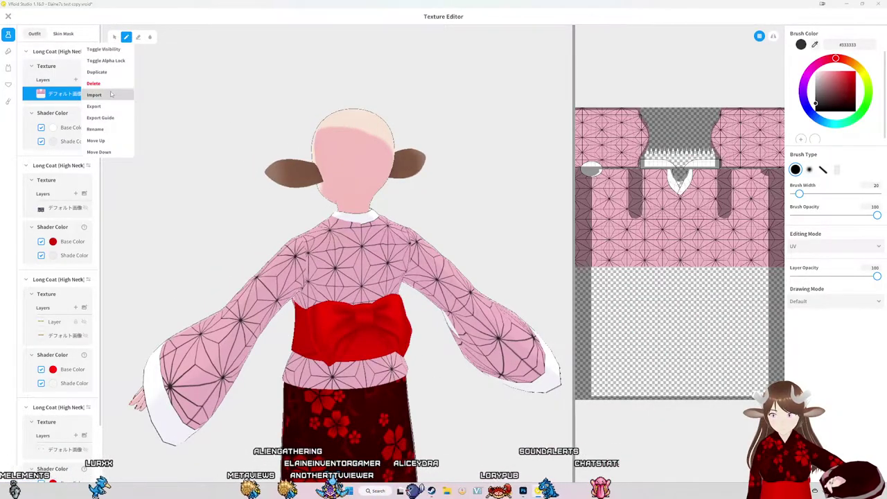
{"action": "left_click", "coordinate": [104, 93]}
{"action": "double_click", "coordinate": [375, 69]}
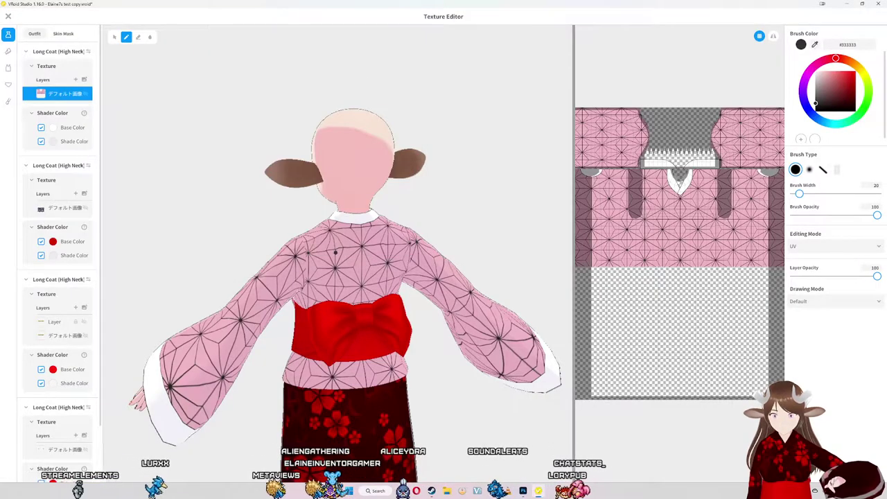
Step: Zoom and orbit the model to inspect the pink pattern on shoulders, collar and chest
{"action": "scroll", "coordinate": [336, 252], "scroll_direction": "up", "scroll_amount": 2}
{"action": "scroll", "coordinate": [340, 260], "scroll_direction": "up", "scroll_amount": 3}
{"action": "scroll", "coordinate": [347, 270], "scroll_direction": "up", "scroll_amount": 5}
{"action": "scroll", "coordinate": [358, 284], "scroll_direction": "up", "scroll_amount": 2}
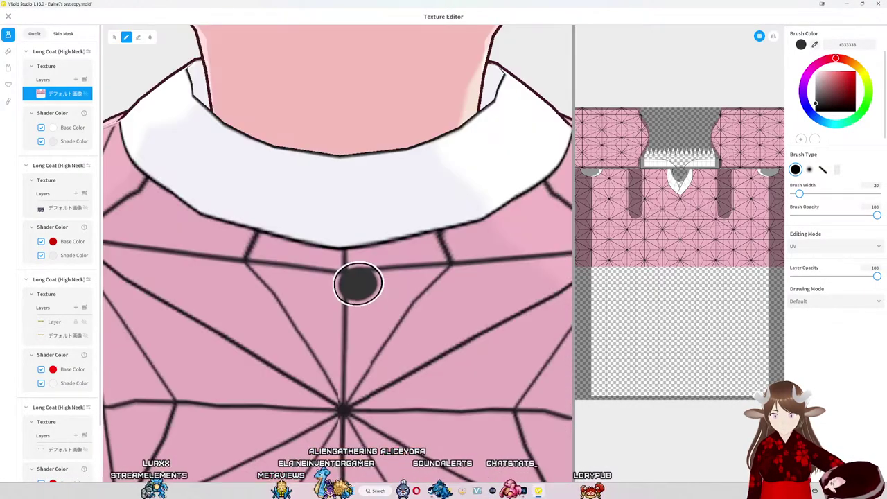
{"action": "left_click_drag", "start_coordinate": [358, 283], "coordinate": [291, 264]}
{"action": "mouse_move", "coordinate": [377, 297]}
{"action": "left_mouse_down"}
{"action": "mouse_move", "coordinate": [463, 261]}
{"action": "mouse_move", "coordinate": [283, 239]}
{"action": "mouse_move", "coordinate": [305, 249]}
{"action": "left_mouse_up"}
{"action": "mouse_move", "coordinate": [379, 294]}
{"action": "left_mouse_down"}
{"action": "mouse_move", "coordinate": [215, 470]}
{"action": "mouse_move", "coordinate": [291, 360]}
{"action": "mouse_move", "coordinate": [340, 322]}
{"action": "left_mouse_up"}
{"action": "mouse_move", "coordinate": [437, 306]}
{"action": "left_mouse_down"}
{"action": "mouse_move", "coordinate": [416, 346]}
{"action": "mouse_move", "coordinate": [431, 407]}
{"action": "mouse_move", "coordinate": [353, 293]}
{"action": "mouse_move", "coordinate": [270, 271]}
{"action": "mouse_move", "coordinate": [437, 256]}
{"action": "mouse_move", "coordinate": [310, 266]}
{"action": "left_mouse_up"}
{"action": "scroll", "coordinate": [364, 284], "scroll_direction": "down", "scroll_amount": 3}
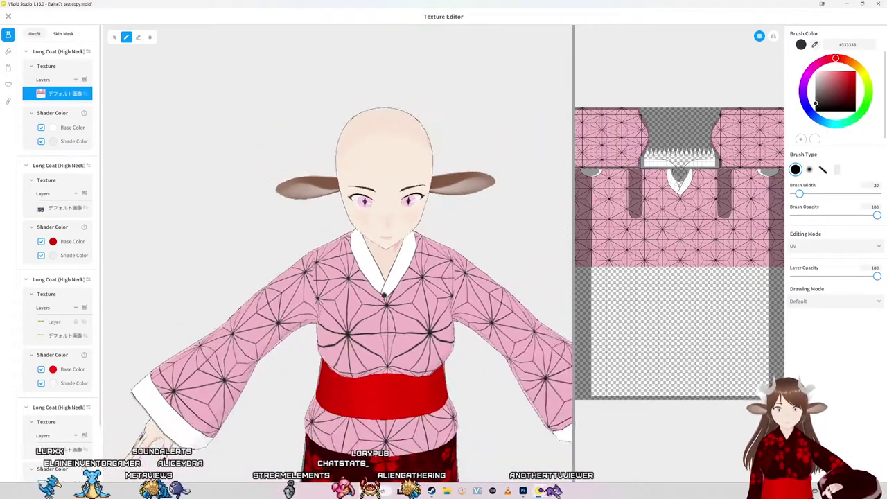
{"action": "scroll", "coordinate": [366, 291], "scroll_direction": "down", "scroll_amount": 1}
{"action": "scroll", "coordinate": [367, 298], "scroll_direction": "down", "scroll_amount": 1}
{"action": "scroll", "coordinate": [370, 303], "scroll_direction": "down", "scroll_amount": 1}
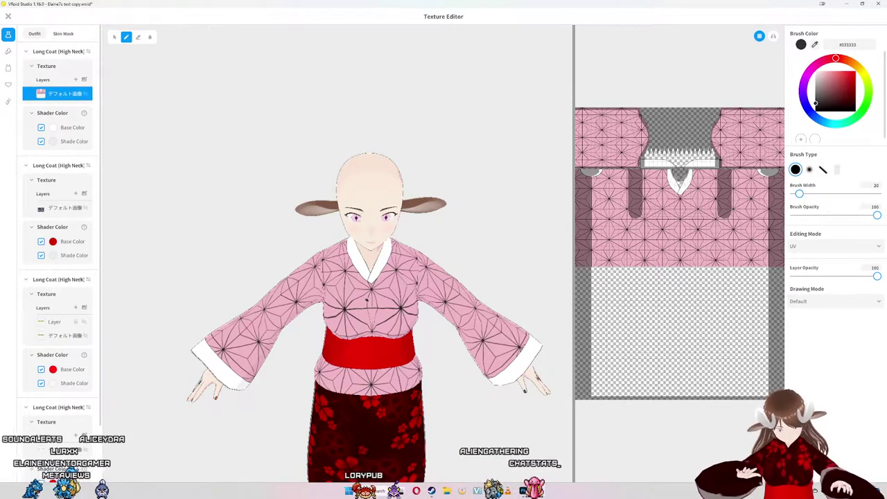
Step: Return to Photoshop, save the pattern document and scroll through the layers
{"action": "key", "text": "alt+Tab"}
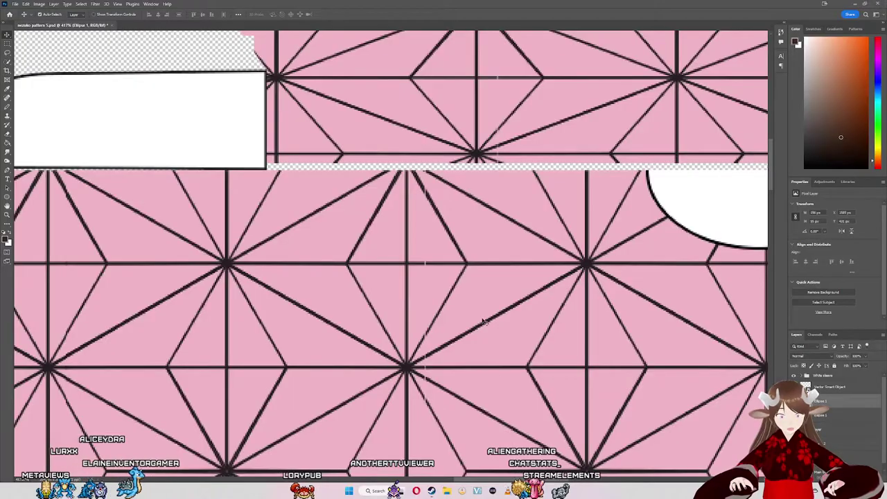
{"action": "key", "text": "ctrl+s"}
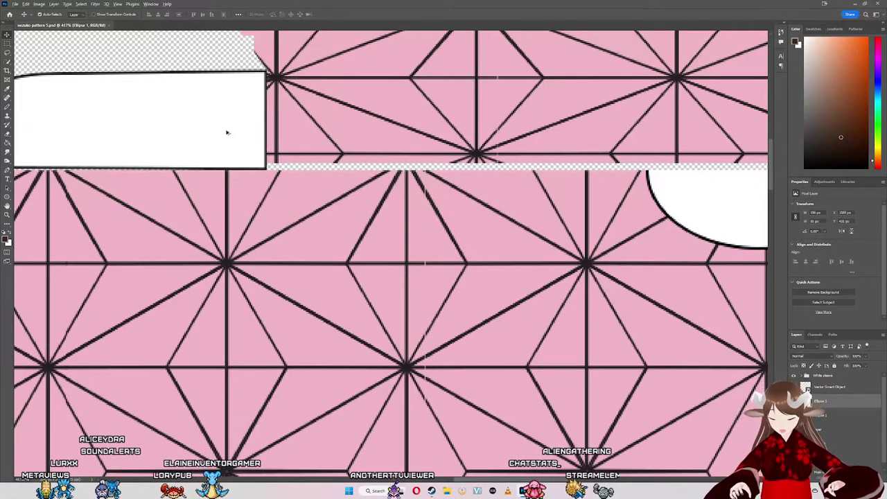
{"action": "scroll", "coordinate": [227, 132], "scroll_direction": "down", "scroll_amount": 3}
{"action": "scroll", "coordinate": [598, 338], "scroll_direction": "up", "scroll_amount": 2}
{"action": "scroll", "coordinate": [836, 409], "scroll_direction": "down", "scroll_amount": 1}
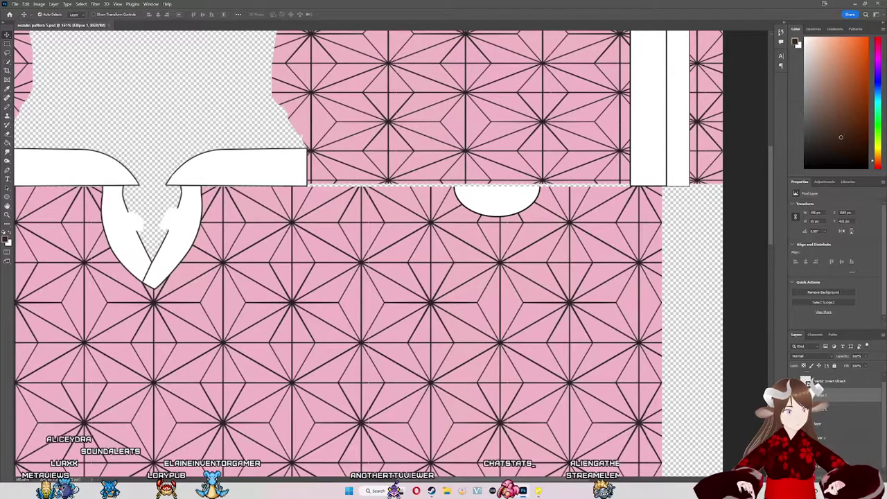
{"action": "scroll", "coordinate": [511, 316], "scroll_direction": "down", "scroll_amount": 1}
{"action": "scroll", "coordinate": [511, 317], "scroll_direction": "down", "scroll_amount": 1}
{"action": "scroll", "coordinate": [467, 301], "scroll_direction": "down", "scroll_amount": 1}
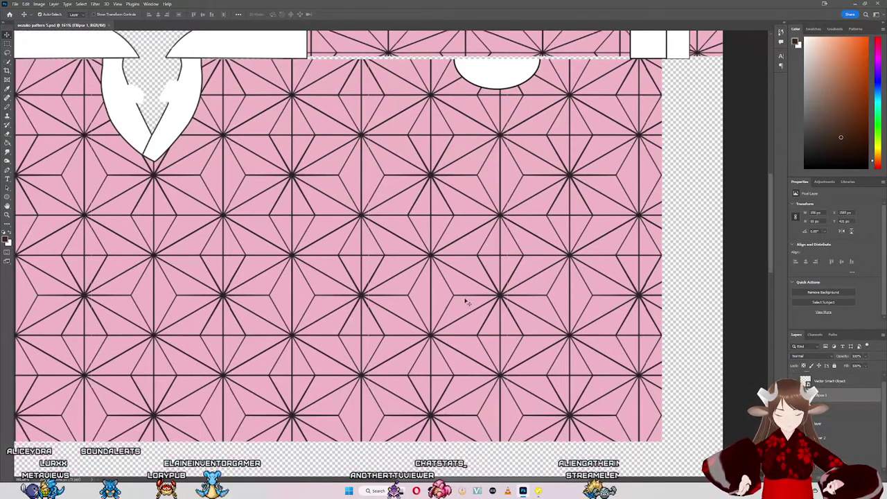
{"action": "scroll", "coordinate": [474, 296], "scroll_direction": "down", "scroll_amount": 2}
{"action": "scroll", "coordinate": [475, 296], "scroll_direction": "up", "scroll_amount": 2}
{"action": "scroll", "coordinate": [839, 416], "scroll_direction": "up", "scroll_amount": 1}
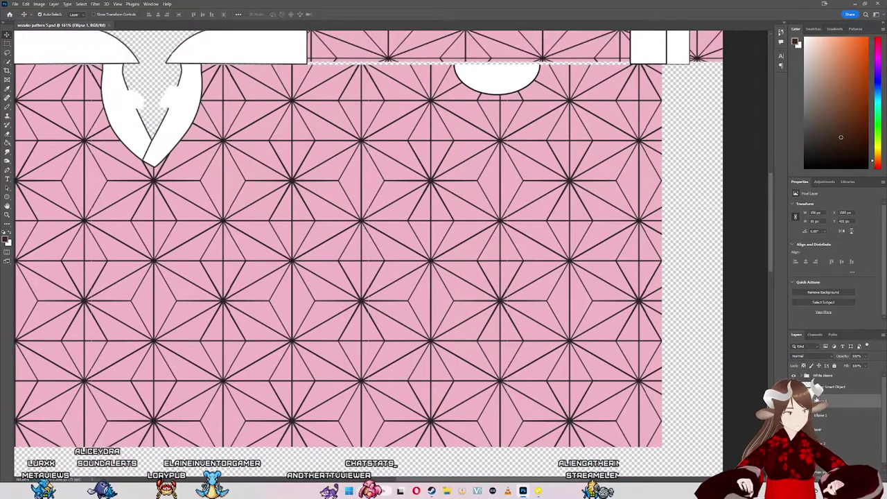
Step: Group the selected pattern layers into a new group named Tile
{"action": "left_click", "coordinate": [822, 376]}
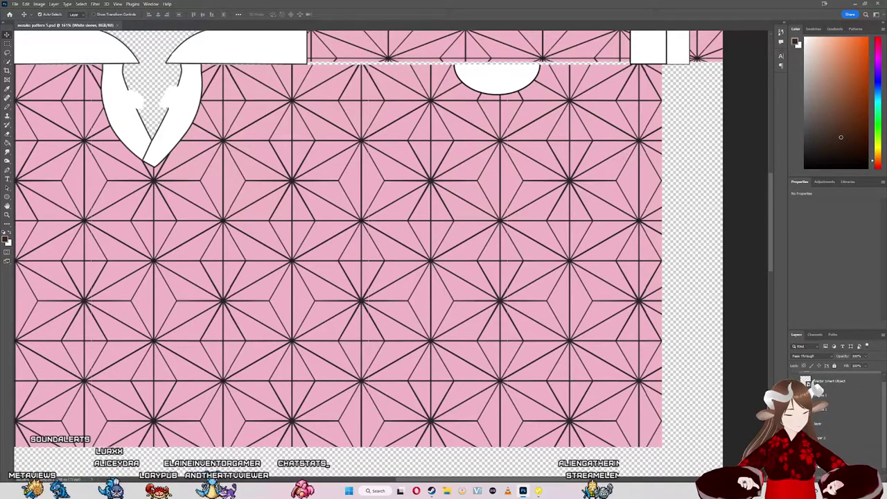
{"action": "left_click", "coordinate": [821, 395]}
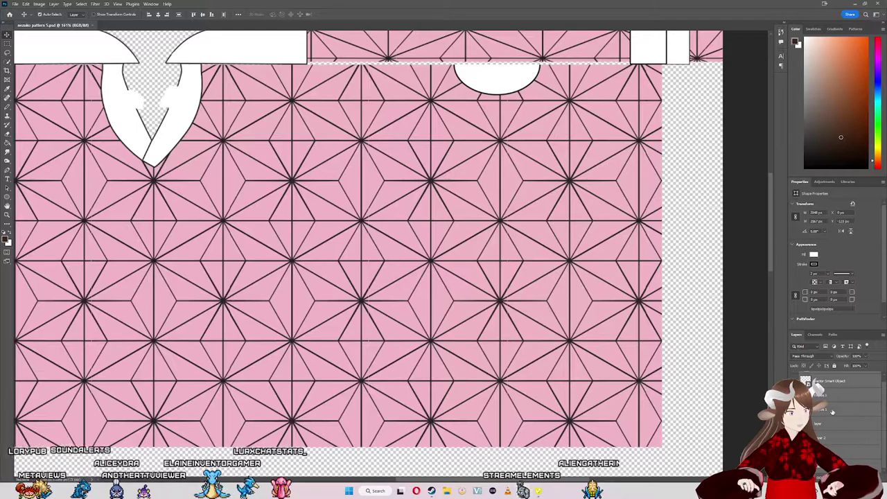
{"action": "right_click", "coordinate": [832, 412]}
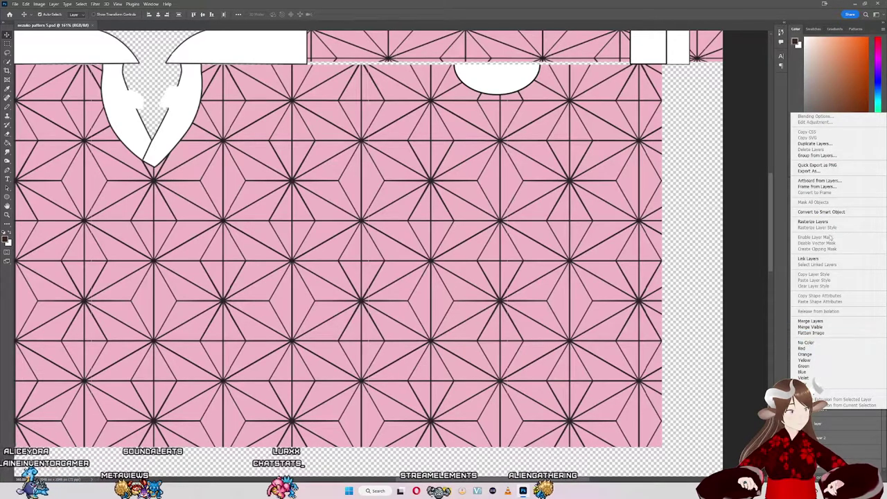
{"action": "left_click", "coordinate": [823, 157]}
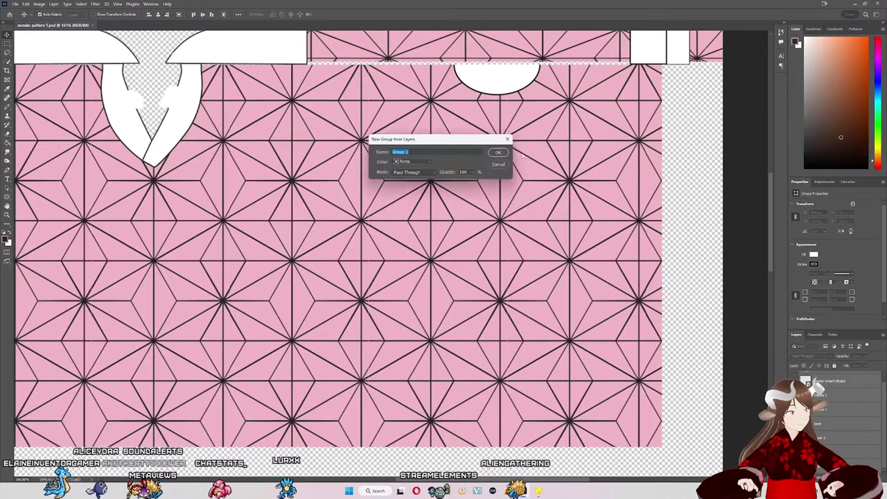
{"action": "type", "text": "T"}
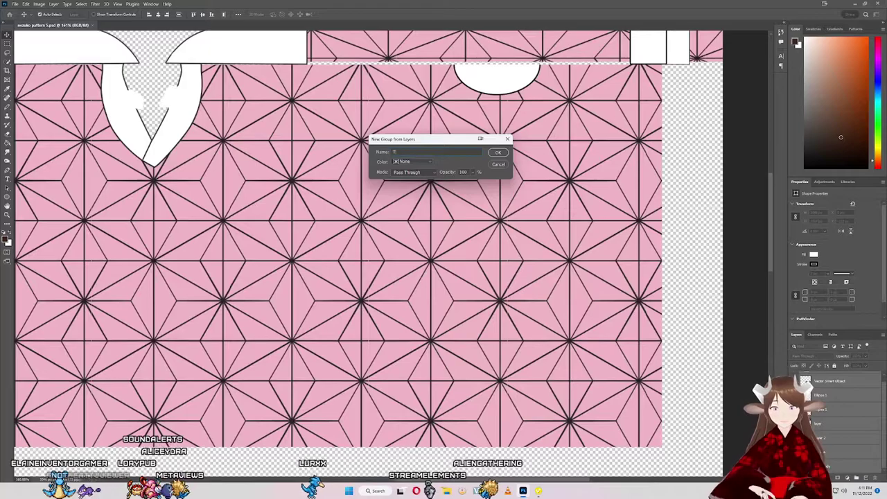
{"action": "type", "text": "ile"}
{"action": "key", "text": "Return"}
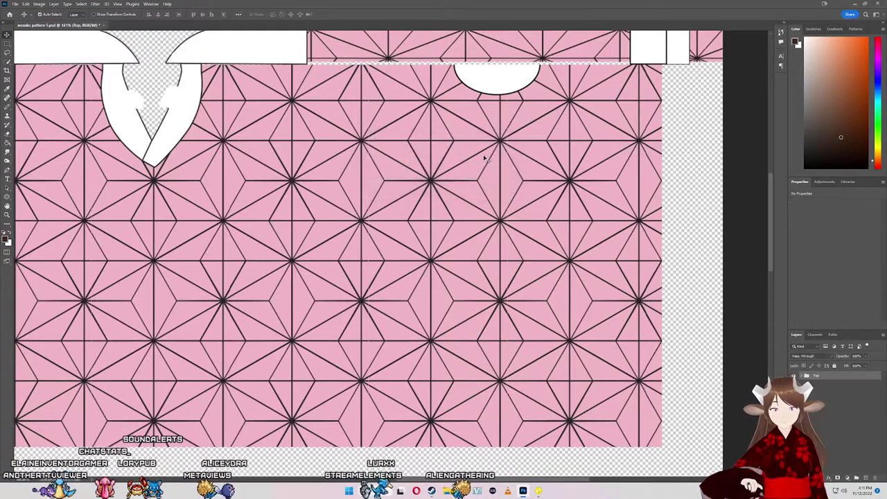
Step: Hide and reshow the Tile group to compare the artwork
{"action": "scroll", "coordinate": [231, 310], "scroll_direction": "down", "scroll_amount": 3}
{"action": "scroll", "coordinate": [235, 315], "scroll_direction": "down", "scroll_amount": 3}
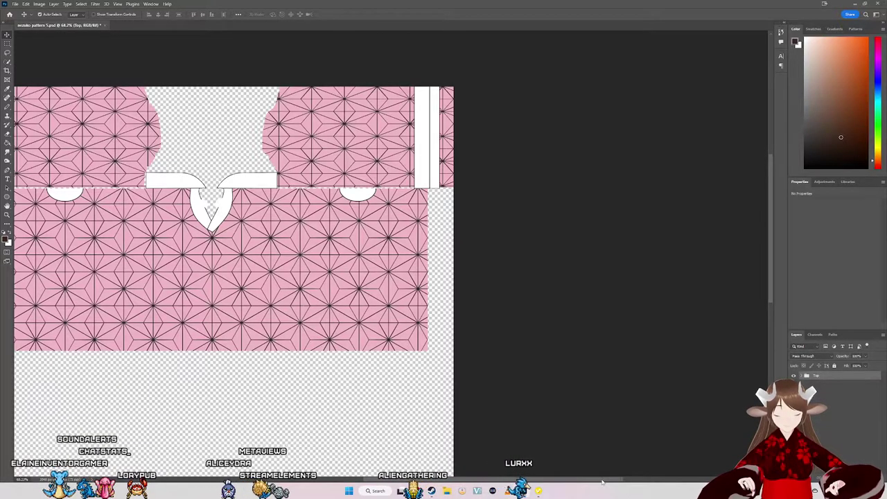
{"action": "scroll", "coordinate": [496, 352], "scroll_direction": "left", "scroll_amount": 3}
{"action": "scroll", "coordinate": [546, 469], "scroll_direction": "left", "scroll_amount": 2}
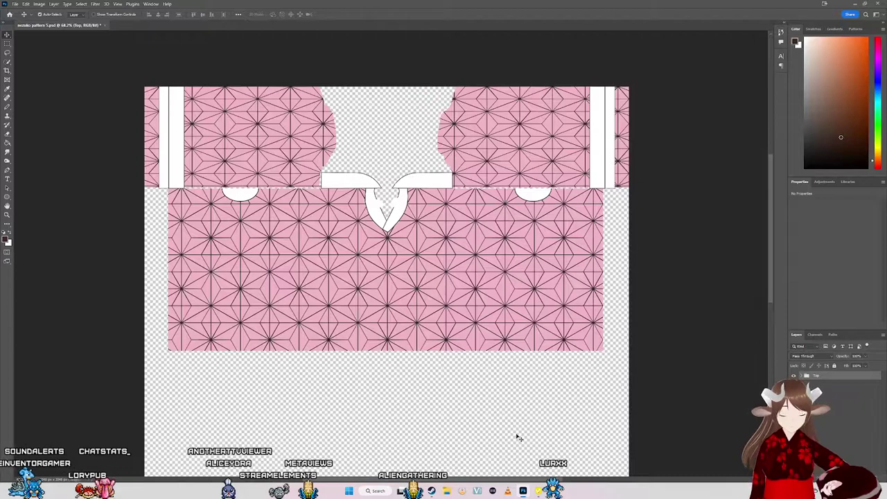
{"action": "scroll", "coordinate": [496, 423], "scroll_direction": "down", "scroll_amount": 3}
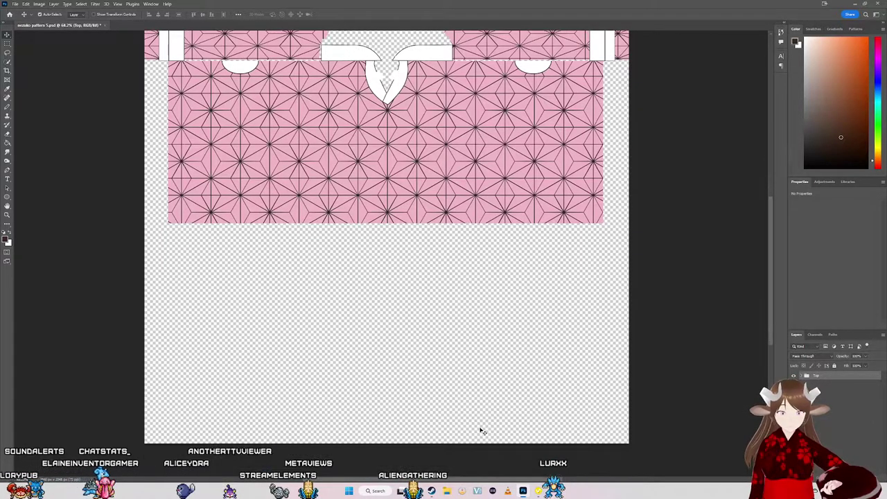
{"action": "scroll", "coordinate": [481, 430], "scroll_direction": "up", "scroll_amount": 2}
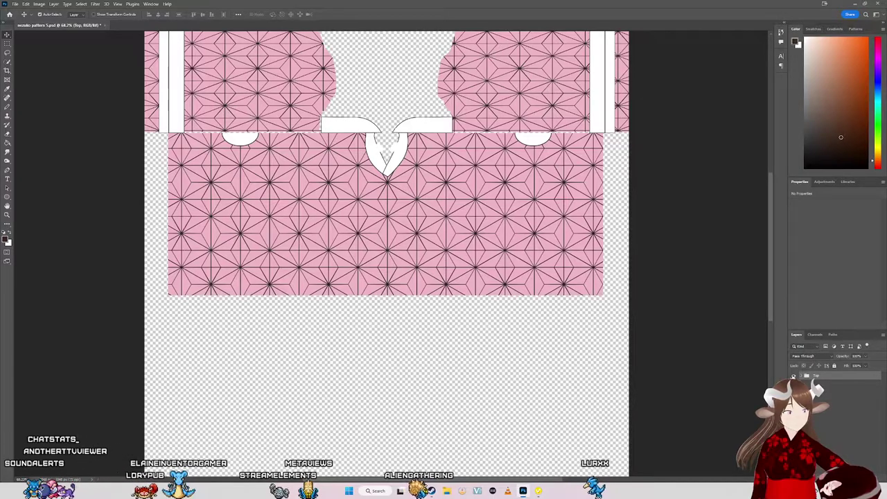
{"action": "left_click", "coordinate": [793, 376]}
{"action": "left_click", "coordinate": [793, 376]}
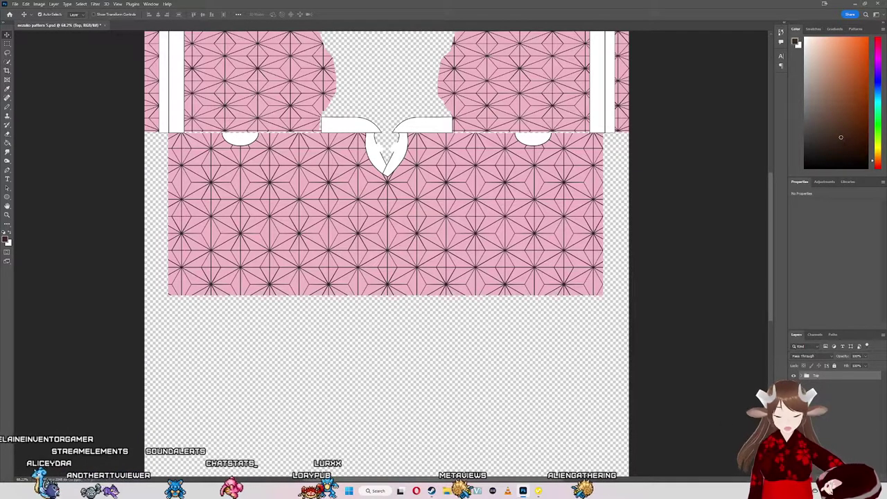
{"action": "key", "text": "alt+Tab"}
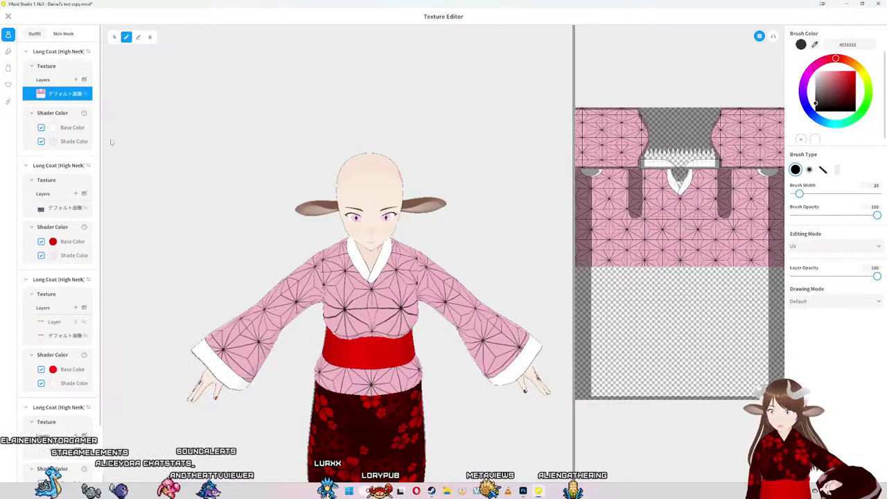
Step: Review the second, third and fourth long coats' texture layers, ending on the gold band layer
{"action": "left_click", "coordinate": [63, 208]}
{"action": "scroll", "coordinate": [59, 278], "scroll_direction": "down", "scroll_amount": 1}
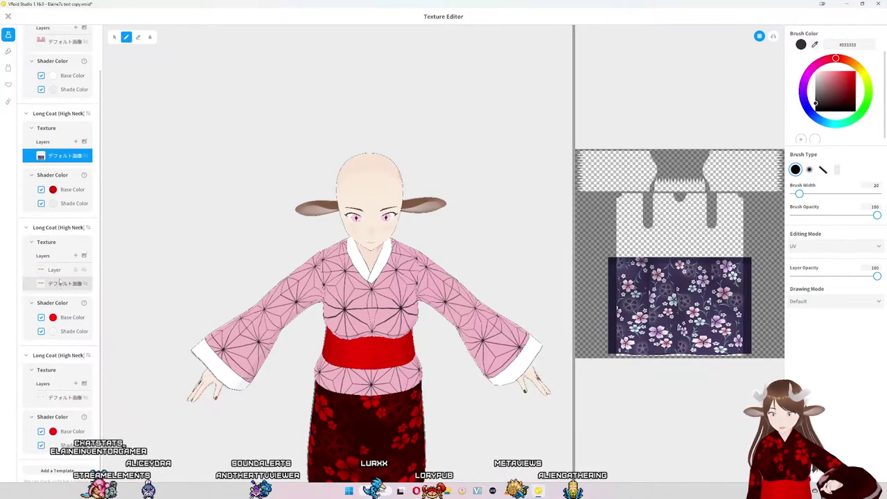
{"action": "left_click", "coordinate": [55, 270]}
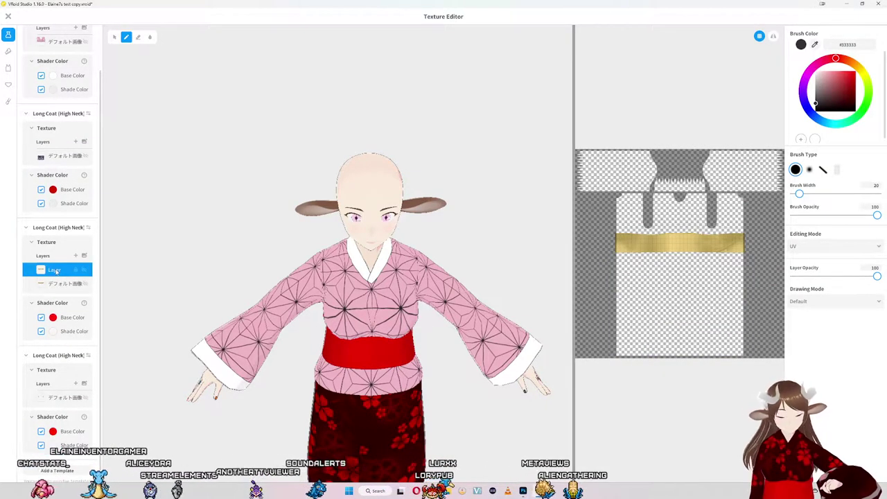
{"action": "scroll", "coordinate": [56, 270], "scroll_direction": "down", "scroll_amount": 1}
{"action": "left_click", "coordinate": [52, 386]}
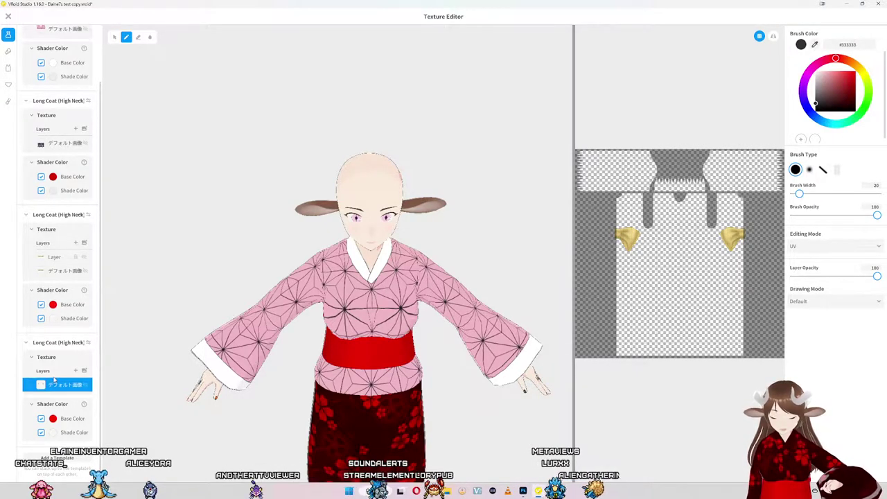
{"action": "left_click", "coordinate": [67, 260]}
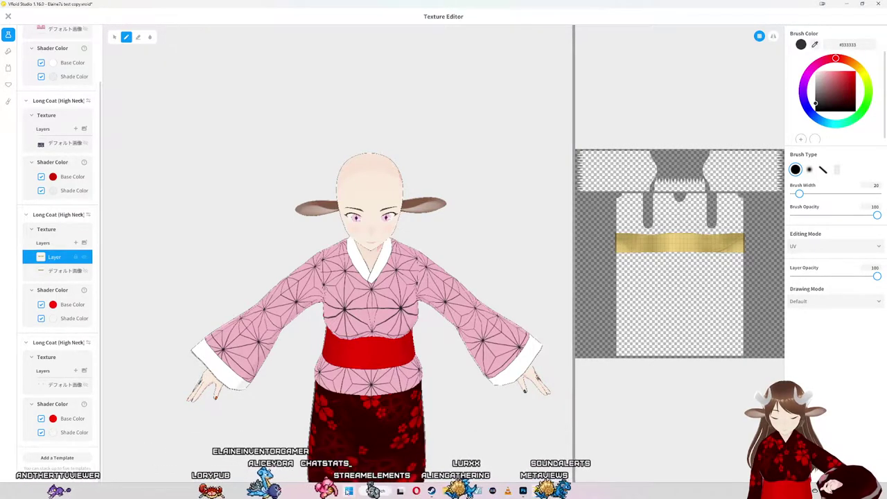
{"action": "left_click", "coordinate": [349, 491]}
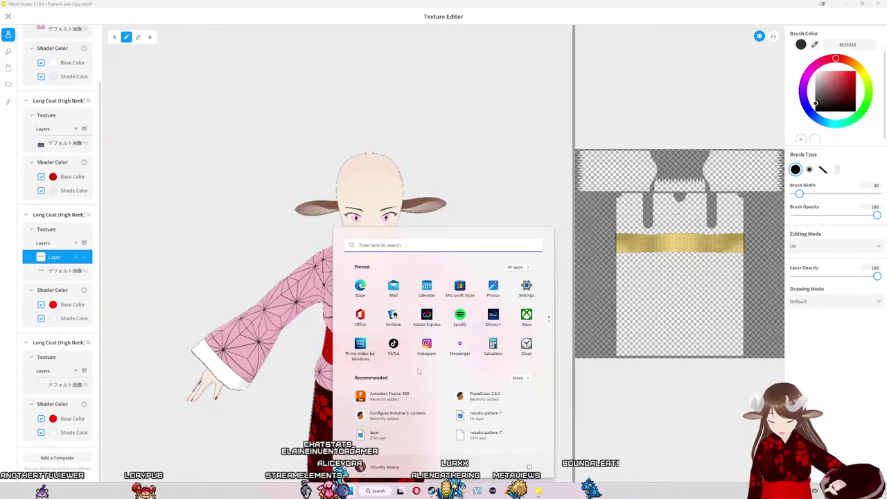
Step: Launch Adobe Illustrator 2022 and look across the kimono texture artwork
{"action": "type", "text": "a"}
{"action": "left_click", "coordinate": [355, 300]}
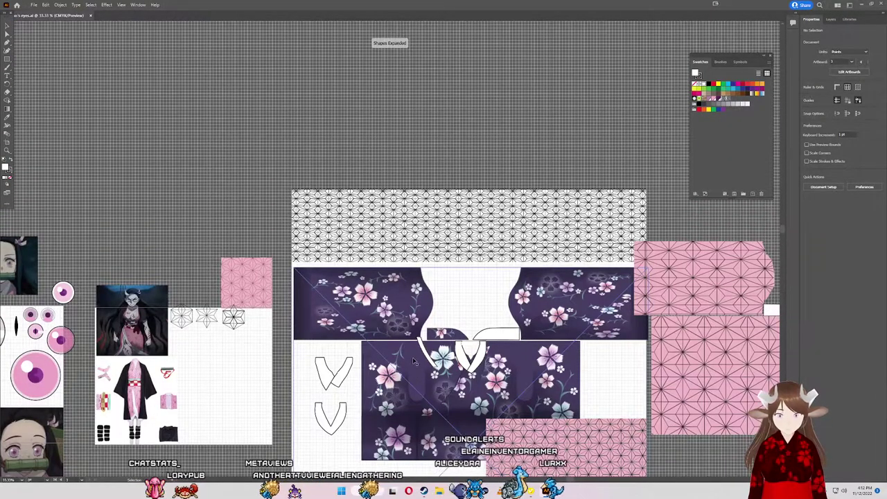
{"action": "scroll", "coordinate": [332, 372], "scroll_direction": "down", "scroll_amount": 3}
{"action": "scroll", "coordinate": [332, 372], "scroll_direction": "down", "scroll_amount": 2}
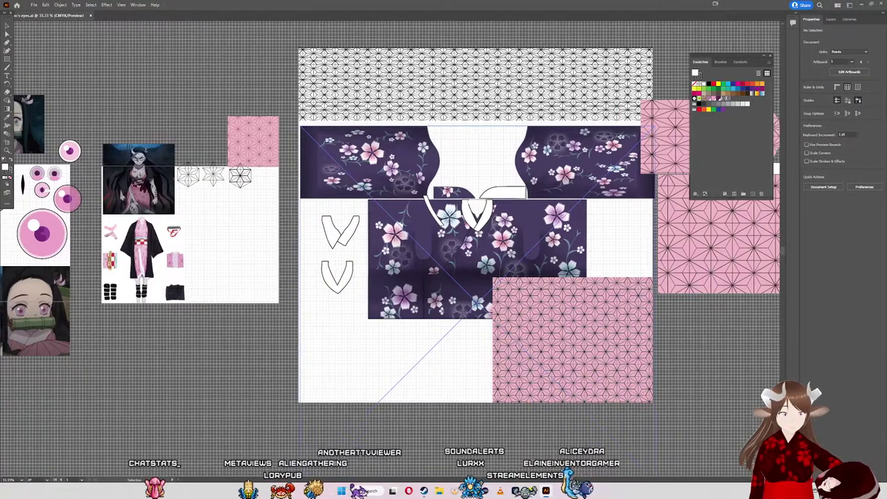
{"action": "left_click_drag", "start_coordinate": [166, 275], "coordinate": [413, 275]}
Step: Zoom out to 66.67% to view the whole Nezuko reference artboard
{"action": "scroll", "coordinate": [583, 447], "scroll_direction": "right", "scroll_amount": 3}
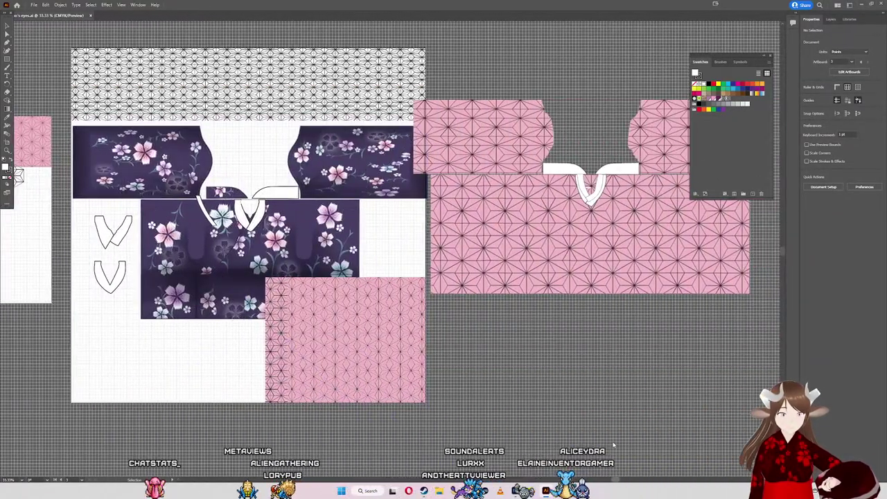
{"action": "scroll", "coordinate": [540, 434], "scroll_direction": "right", "scroll_amount": 1}
{"action": "scroll", "coordinate": [496, 419], "scroll_direction": "left", "scroll_amount": 10}
{"action": "scroll", "coordinate": [523, 414], "scroll_direction": "right", "scroll_amount": 5}
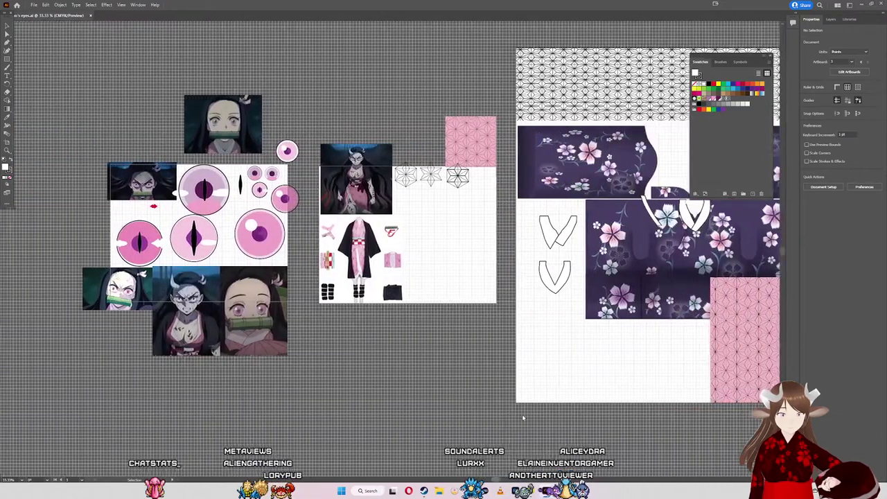
{"action": "scroll", "coordinate": [399, 275], "scroll_direction": "up", "scroll_amount": 2}
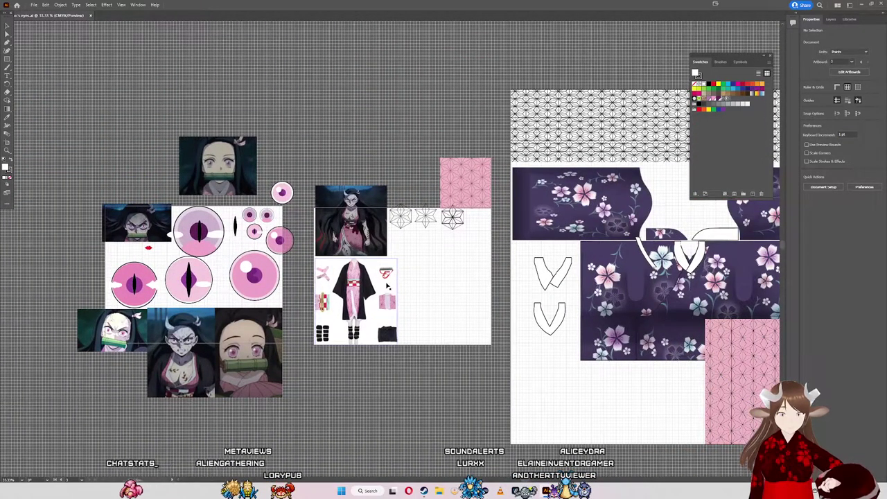
{"action": "scroll", "coordinate": [374, 281], "scroll_direction": "up", "scroll_amount": 1}
{"action": "scroll", "coordinate": [333, 253], "scroll_direction": "up", "scroll_amount": 5}
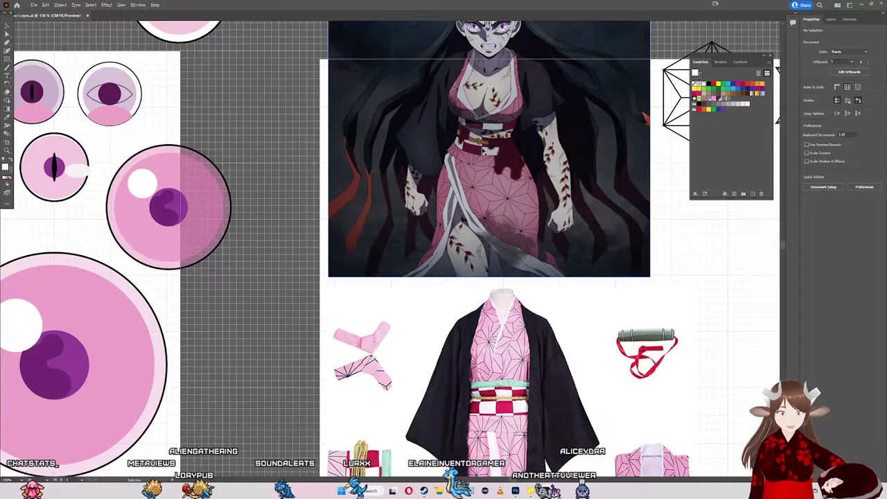
{"action": "scroll", "coordinate": [486, 151], "scroll_direction": "up", "scroll_amount": 2}
{"action": "scroll", "coordinate": [486, 152], "scroll_direction": "up", "scroll_amount": 3}
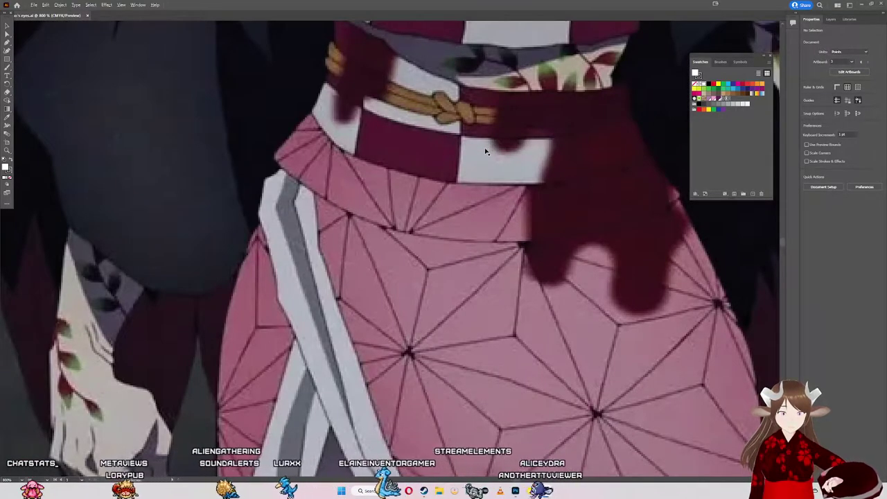
{"action": "scroll", "coordinate": [485, 151], "scroll_direction": "down", "scroll_amount": 3}
{"action": "scroll", "coordinate": [486, 152], "scroll_direction": "down", "scroll_amount": 3}
{"action": "scroll", "coordinate": [518, 325], "scroll_direction": "up", "scroll_amount": 2}
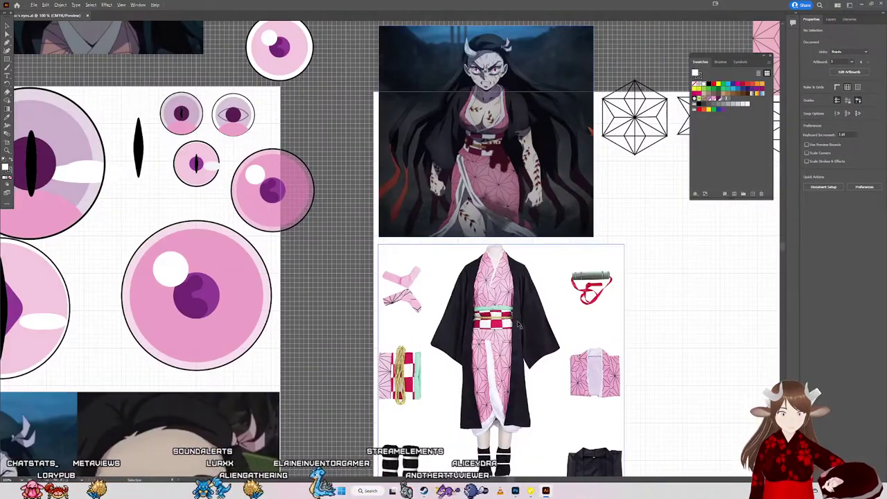
{"action": "scroll", "coordinate": [519, 324], "scroll_direction": "up", "scroll_amount": 2}
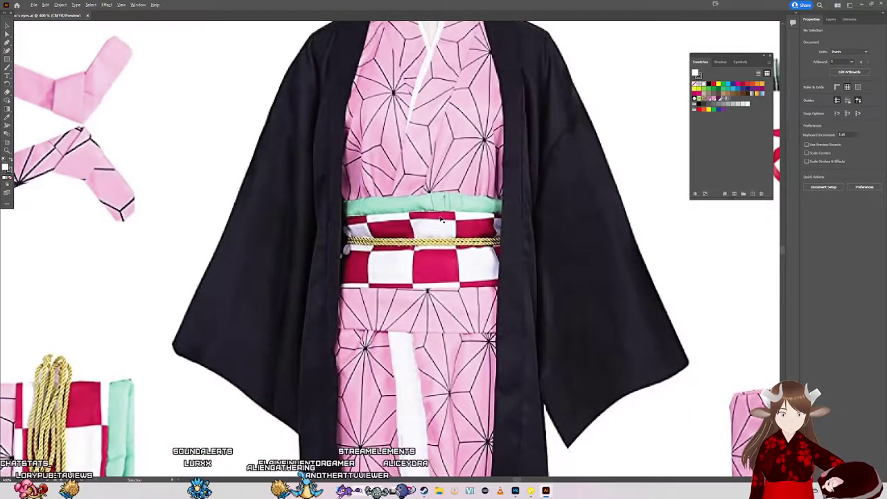
{"action": "scroll", "coordinate": [420, 222], "scroll_direction": "down", "scroll_amount": 3}
{"action": "scroll", "coordinate": [420, 222], "scroll_direction": "down", "scroll_amount": 1}
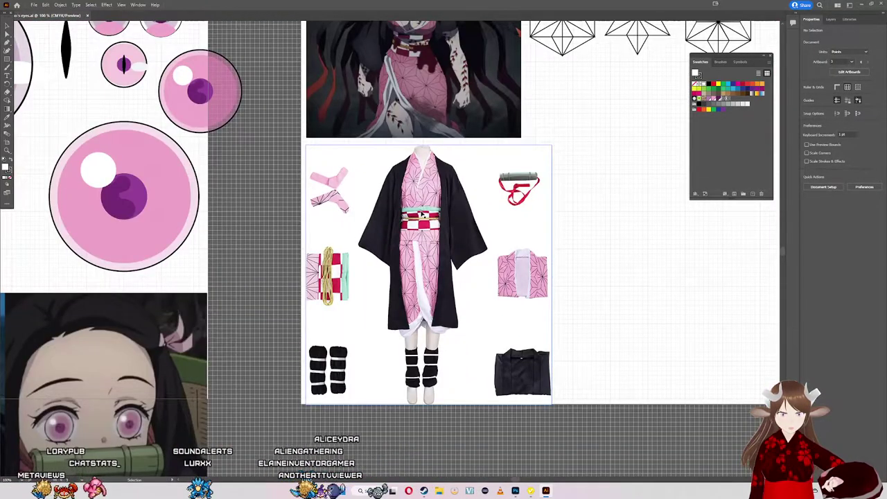
{"action": "scroll", "coordinate": [421, 216], "scroll_direction": "up", "scroll_amount": 1}
{"action": "scroll", "coordinate": [425, 252], "scroll_direction": "up", "scroll_amount": 5}
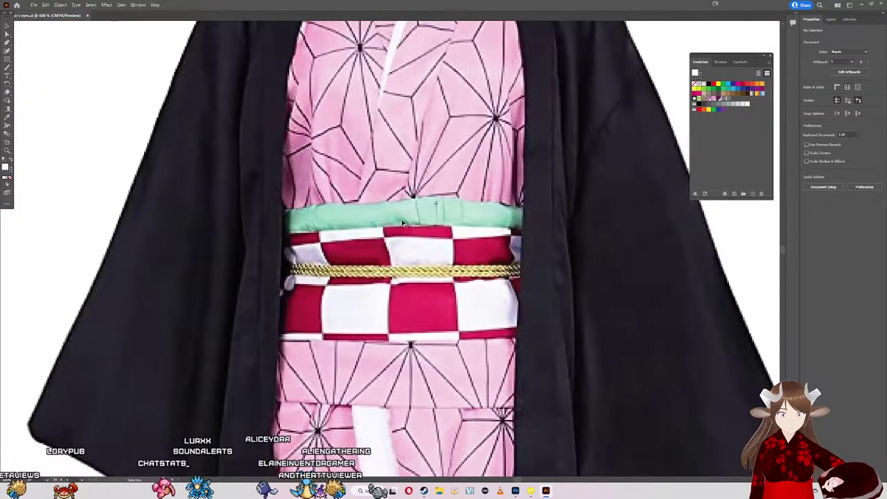
{"action": "scroll", "coordinate": [442, 220], "scroll_direction": "down", "scroll_amount": 3}
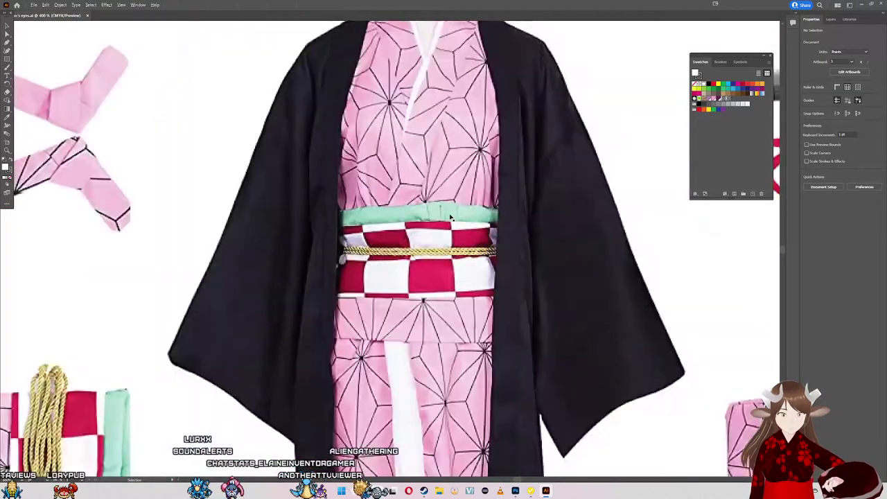
{"action": "scroll", "coordinate": [444, 225], "scroll_direction": "down", "scroll_amount": 2}
{"action": "scroll", "coordinate": [445, 230], "scroll_direction": "up", "scroll_amount": 1}
{"action": "scroll", "coordinate": [447, 235], "scroll_direction": "down", "scroll_amount": 1}
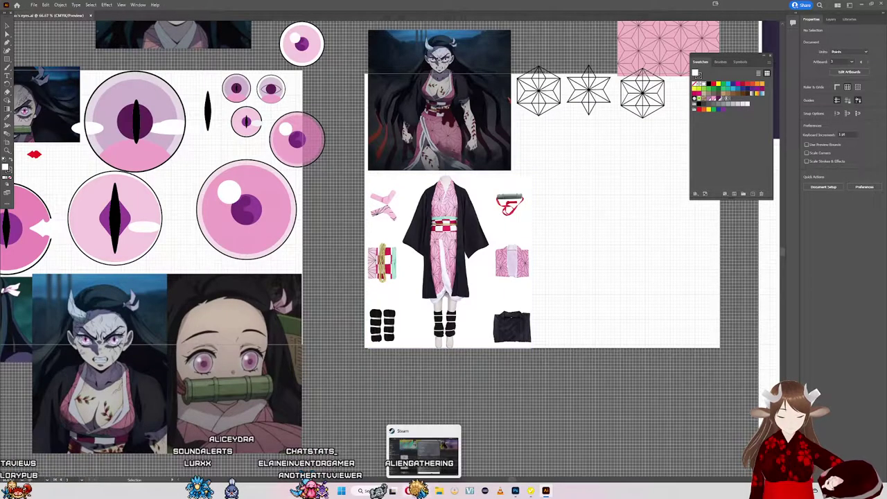
{"action": "left_click", "coordinate": [416, 491]}
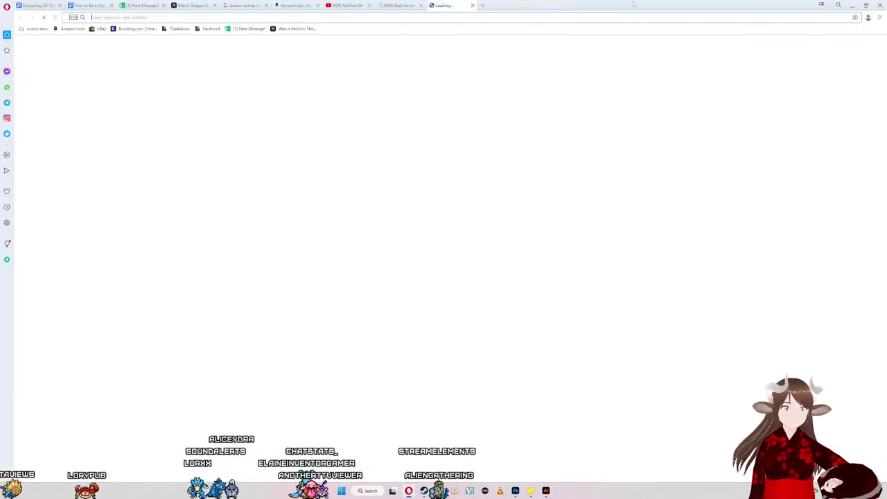
Step: Open a new browser tab and scroll through the Nezuko demon slayer image results
{"action": "left_click", "coordinate": [637, 5]}
{"action": "left_click", "coordinate": [852, 5]}
{"action": "type", "text": "nezuko demon slayer picture"}
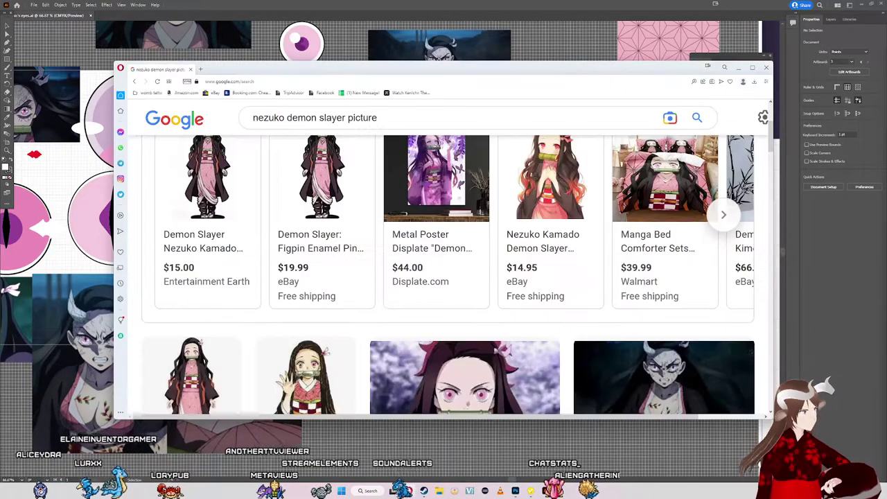
{"action": "scroll", "coordinate": [464, 212], "scroll_direction": "down", "scroll_amount": 5}
{"action": "scroll", "coordinate": [464, 212], "scroll_direction": "down", "scroll_amount": 5}
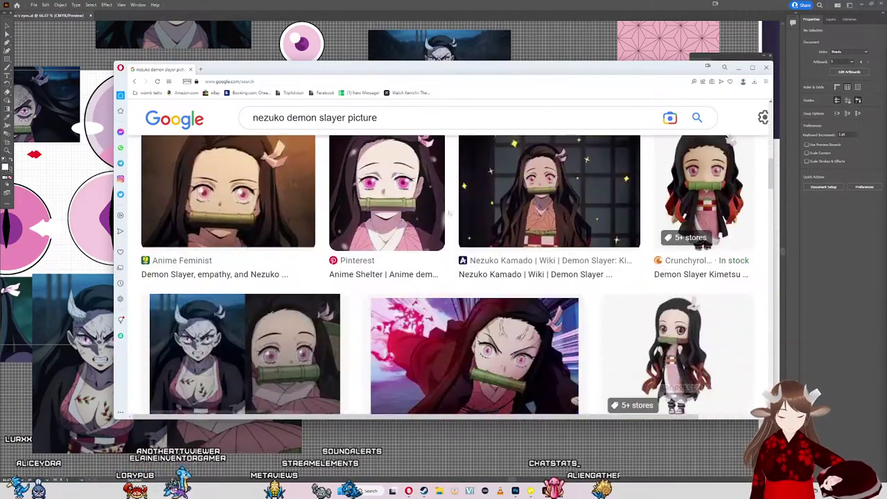
{"action": "scroll", "coordinate": [451, 208], "scroll_direction": "down", "scroll_amount": 3}
{"action": "scroll", "coordinate": [425, 200], "scroll_direction": "down", "scroll_amount": 3}
{"action": "scroll", "coordinate": [424, 201], "scroll_direction": "down", "scroll_amount": 3}
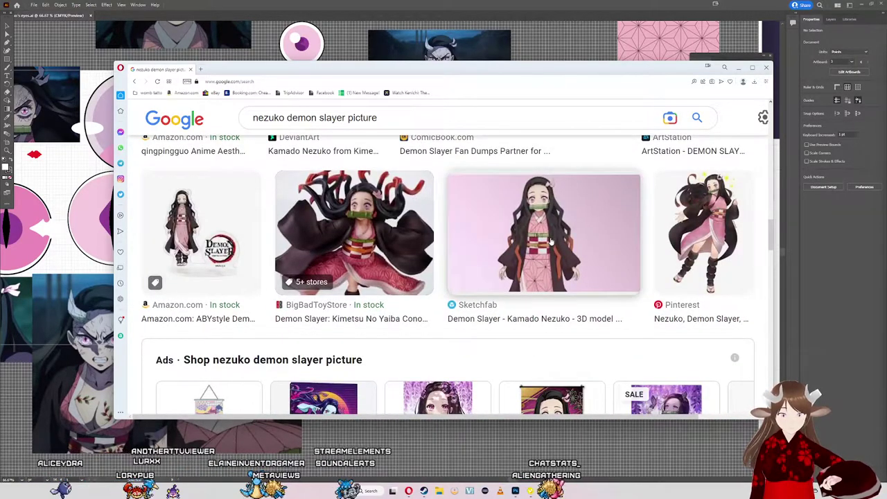
Step: Preview the BigBadToyStore Nezuko figure and the CBR Nezuko images
{"action": "left_click", "coordinate": [385, 249]}
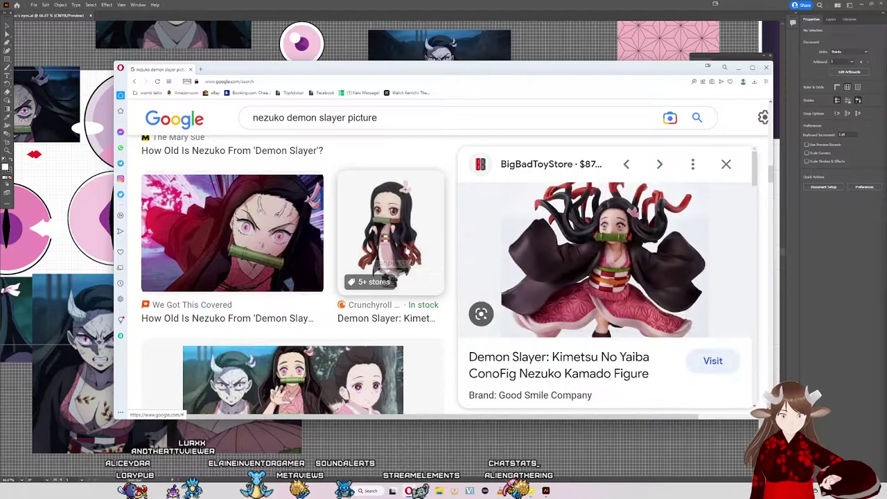
{"action": "mouse_move", "coordinate": [603, 260]}
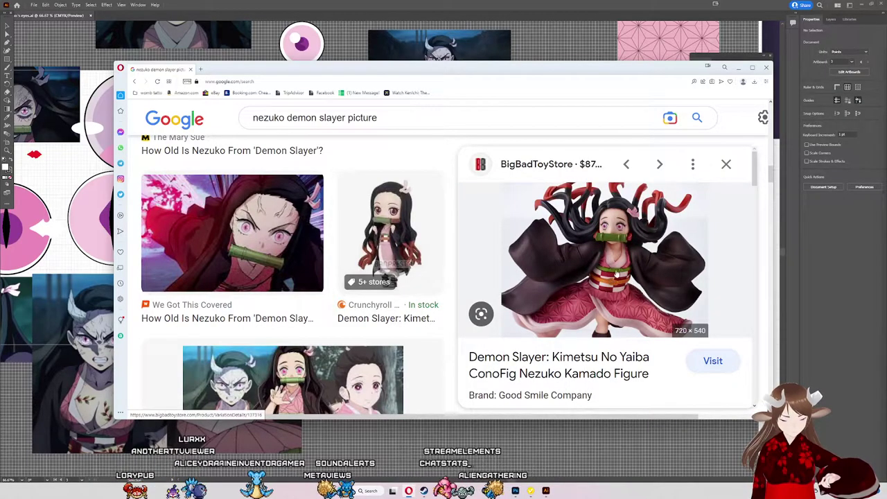
{"action": "scroll", "coordinate": [291, 332], "scroll_direction": "down", "scroll_amount": 2}
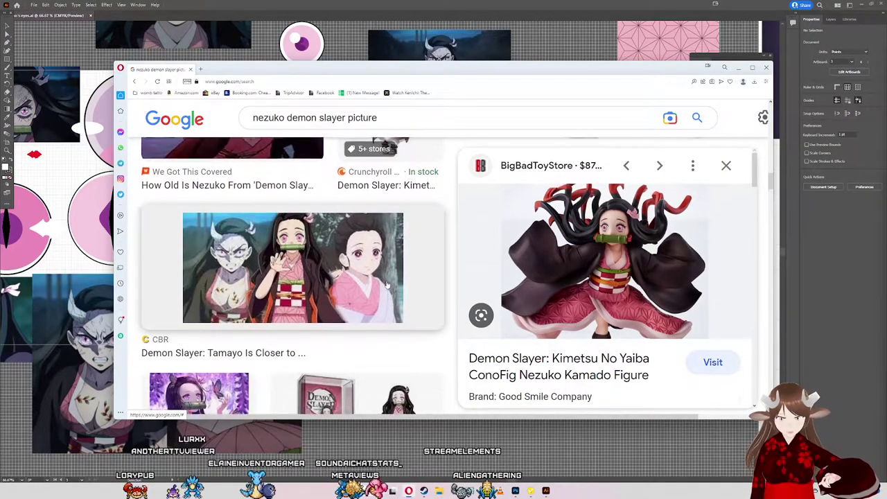
{"action": "scroll", "coordinate": [263, 389], "scroll_direction": "up", "scroll_amount": 1}
{"action": "left_click", "coordinate": [285, 372]}
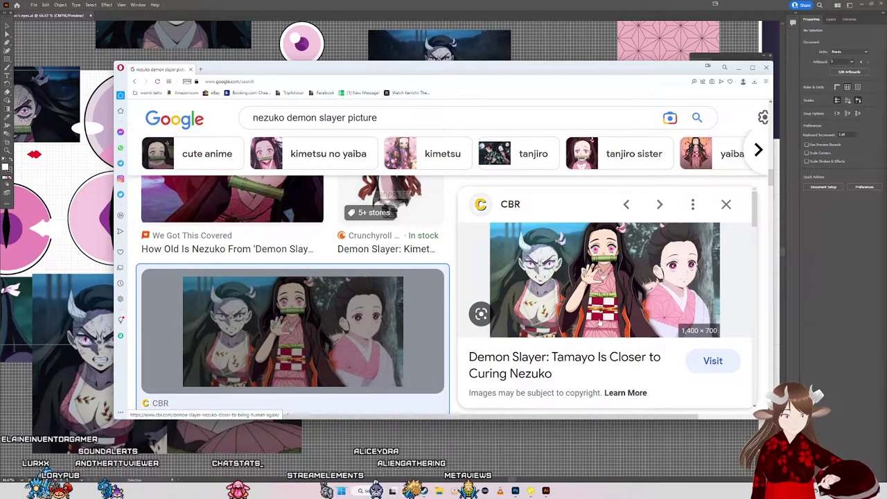
{"action": "left_click", "coordinate": [515, 491]}
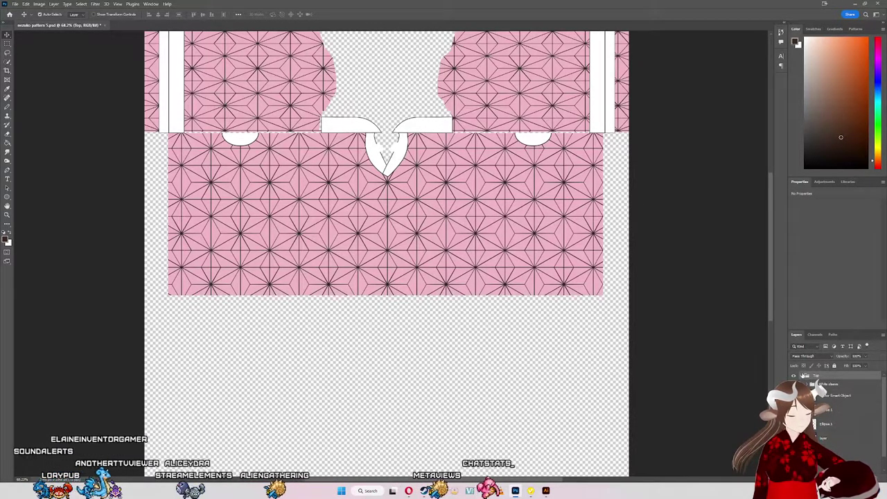
Step: Hide and reshow the Top group, then add an empty layer named Shading inside it
{"action": "left_click", "coordinate": [806, 375]}
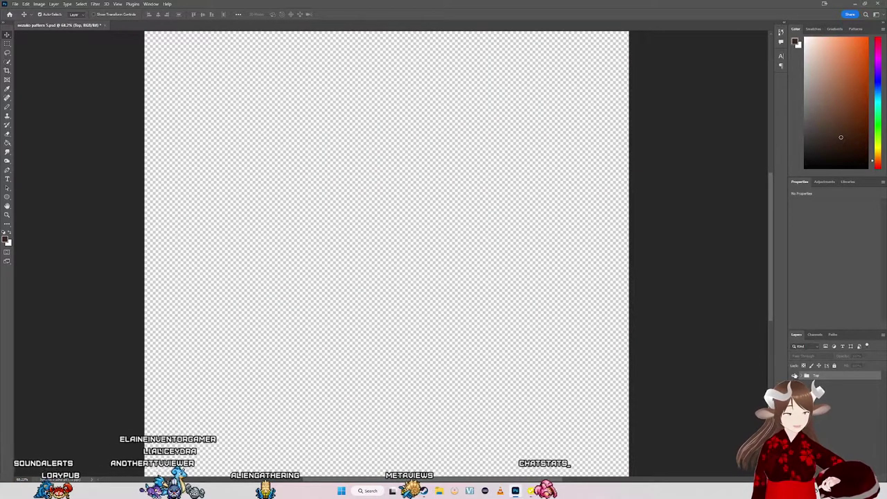
{"action": "left_click", "coordinate": [794, 376]}
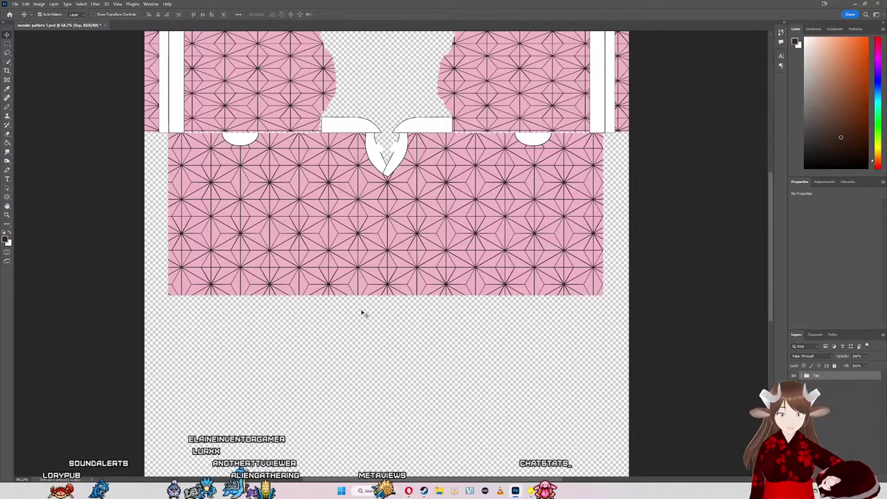
{"action": "scroll", "coordinate": [362, 314], "scroll_direction": "up", "scroll_amount": 1}
{"action": "scroll", "coordinate": [146, 274], "scroll_direction": "up", "scroll_amount": 2}
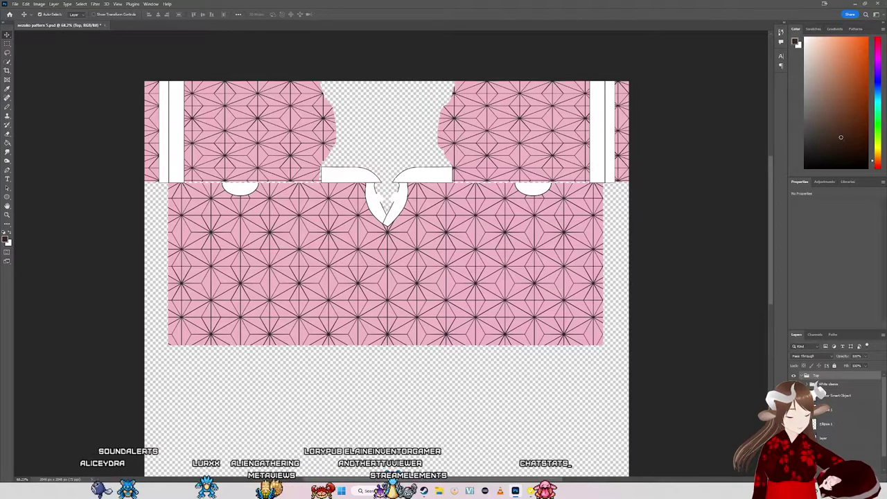
{"action": "key", "text": "ctrl+shift+alt+n"}
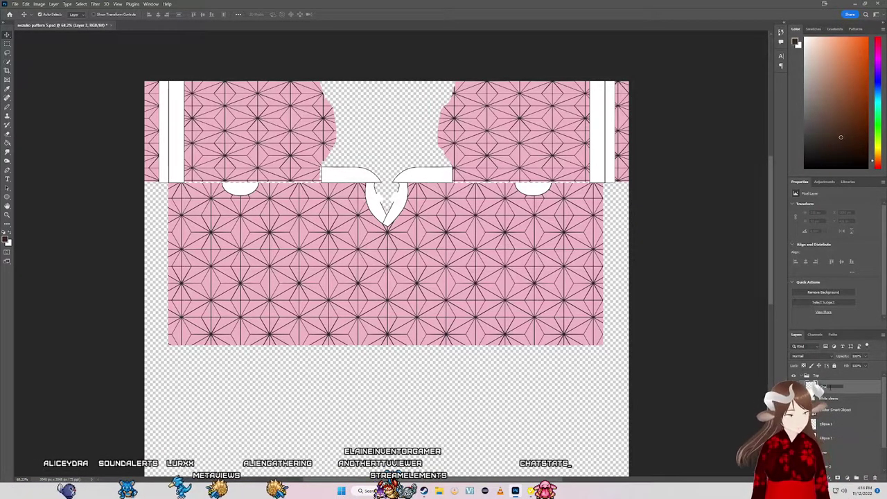
{"action": "key", "text": "Return"}
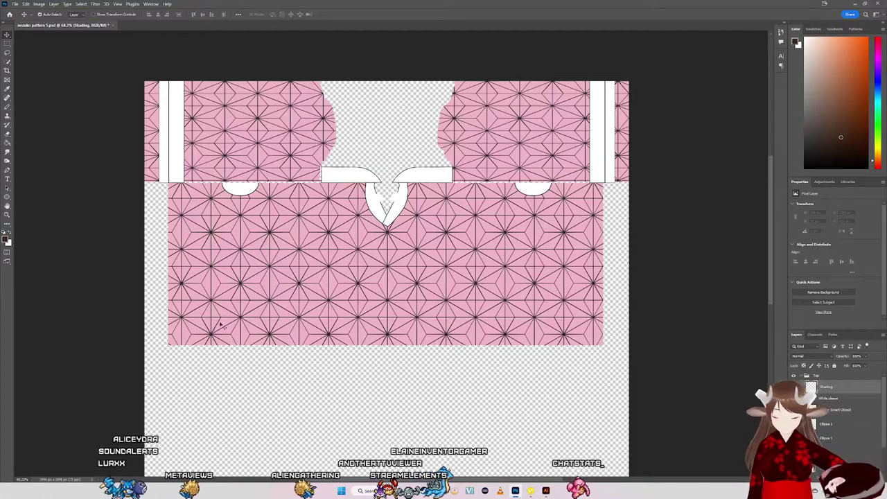
{"action": "scroll", "coordinate": [236, 356], "scroll_direction": "up", "scroll_amount": 2}
{"action": "scroll", "coordinate": [220, 352], "scroll_direction": "up", "scroll_amount": 2}
{"action": "scroll", "coordinate": [212, 347], "scroll_direction": "up", "scroll_amount": 2}
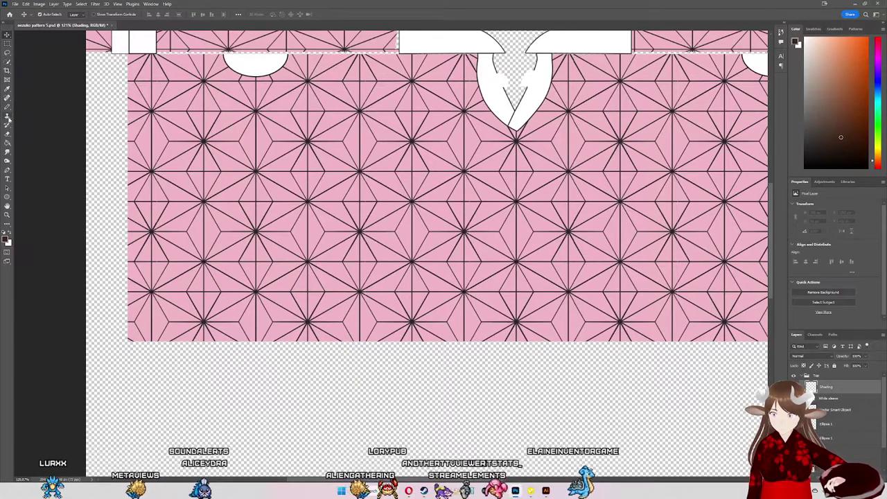
Step: Try the Brush, Eraser, Bucket, Eyedropper and Pencil tools and their variant lists
{"action": "left_click", "coordinate": [8, 107]}
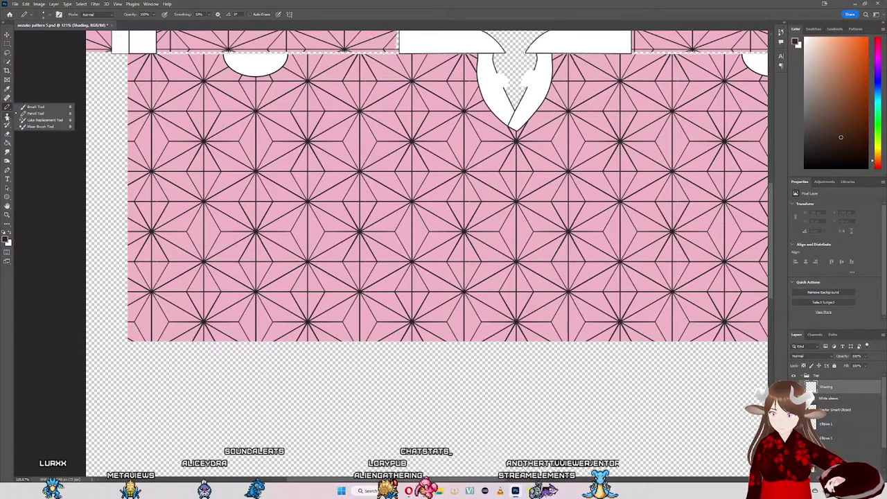
{"action": "left_click", "coordinate": [8, 133]}
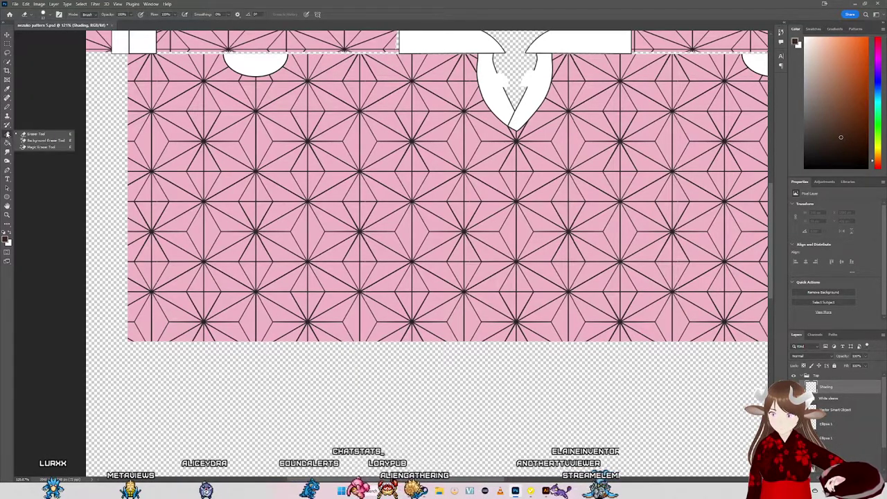
{"action": "left_click", "coordinate": [8, 142]}
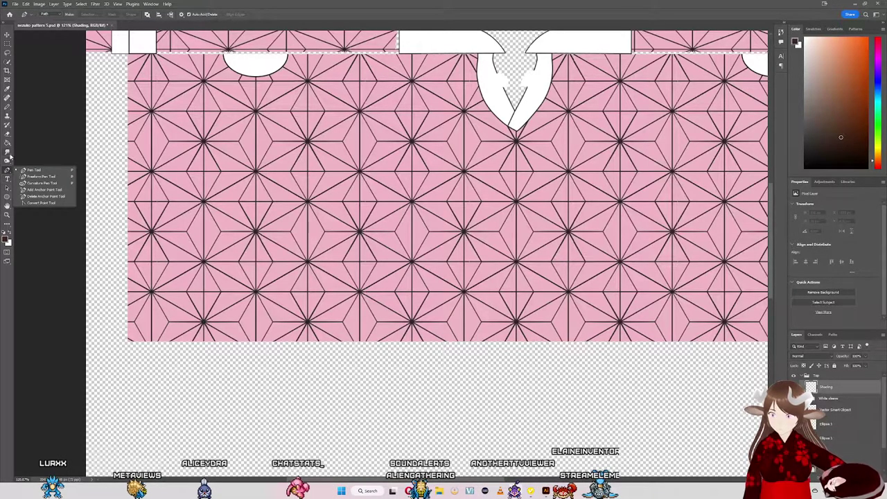
{"action": "left_click", "coordinate": [7, 90]}
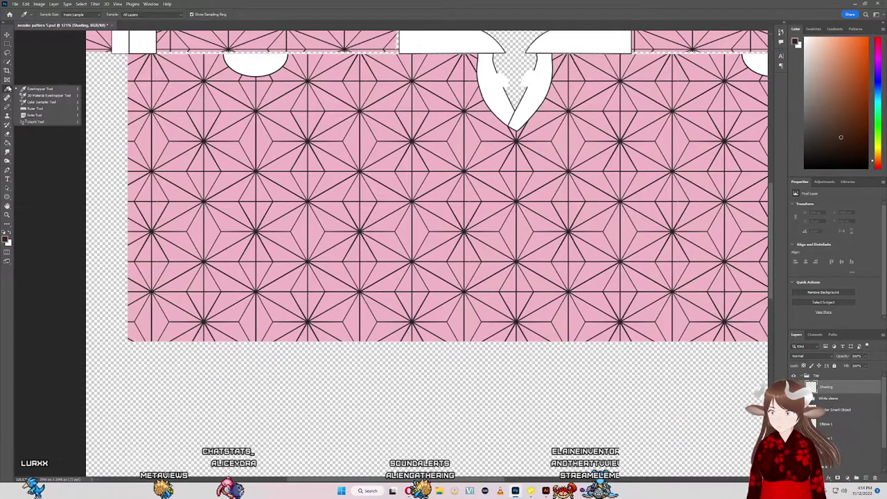
{"action": "left_click", "coordinate": [7, 108]}
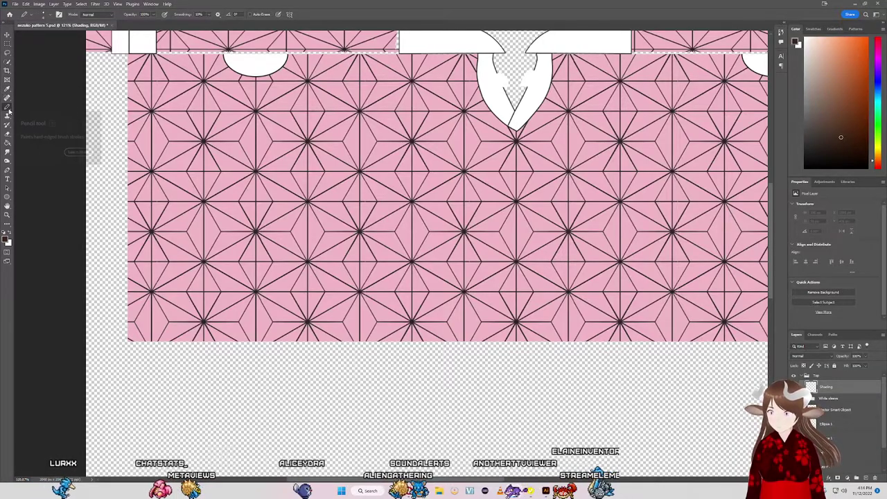
{"action": "left_click", "coordinate": [8, 108]}
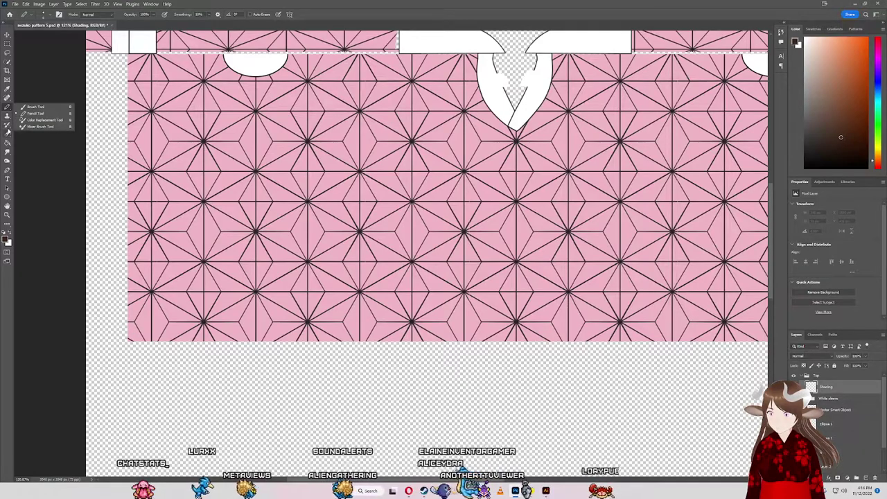
{"action": "left_click", "coordinate": [7, 133]}
{"action": "left_click", "coordinate": [8, 134]}
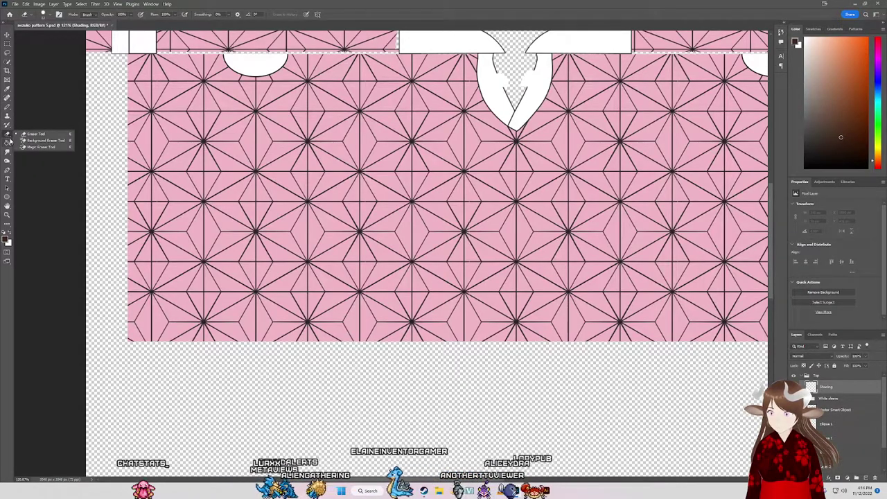
Step: Check the Blur, Dodge, Pen and Type tools, then show the toolbar in two columns
{"action": "left_click", "coordinate": [8, 161]}
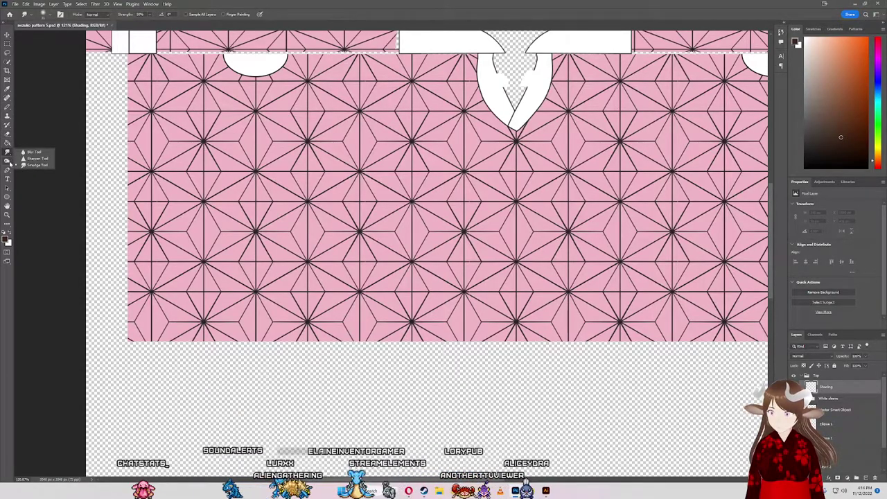
{"action": "left_click", "coordinate": [9, 161]}
{"action": "left_click", "coordinate": [14, 169]}
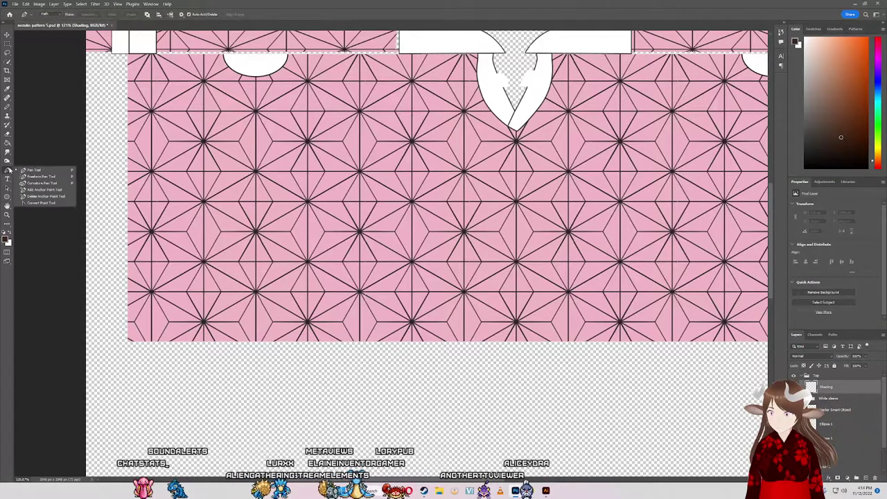
{"action": "left_click", "coordinate": [11, 179]}
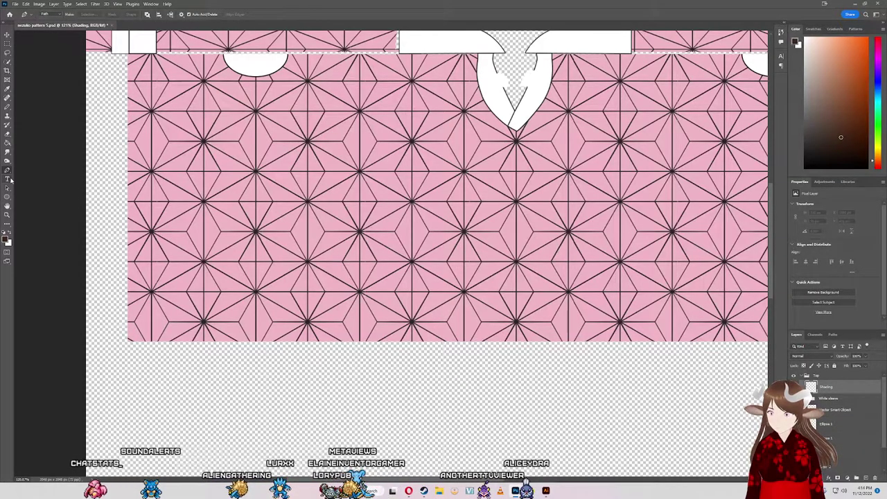
{"action": "left_click", "coordinate": [7, 179]}
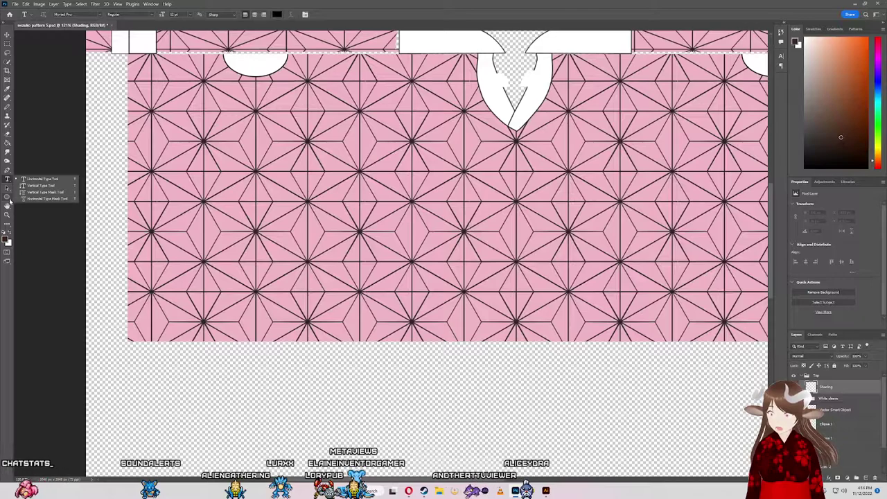
{"action": "left_click", "coordinate": [7, 226]}
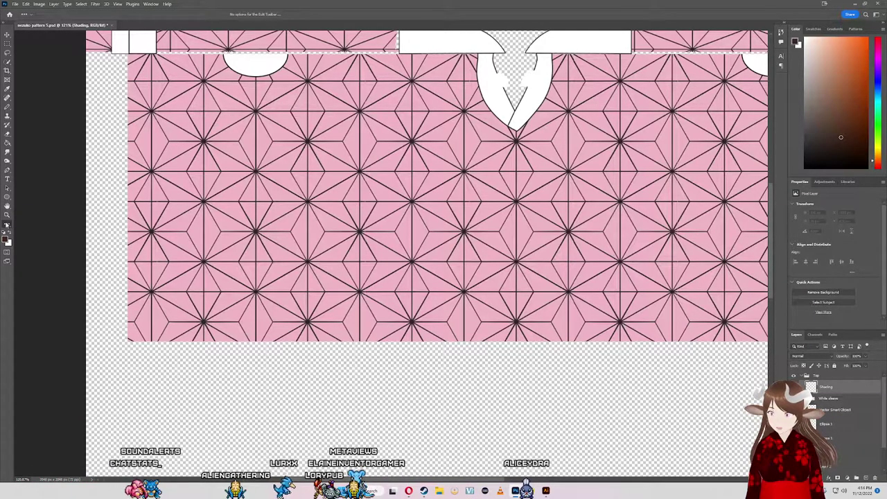
{"action": "left_click", "coordinate": [7, 29]}
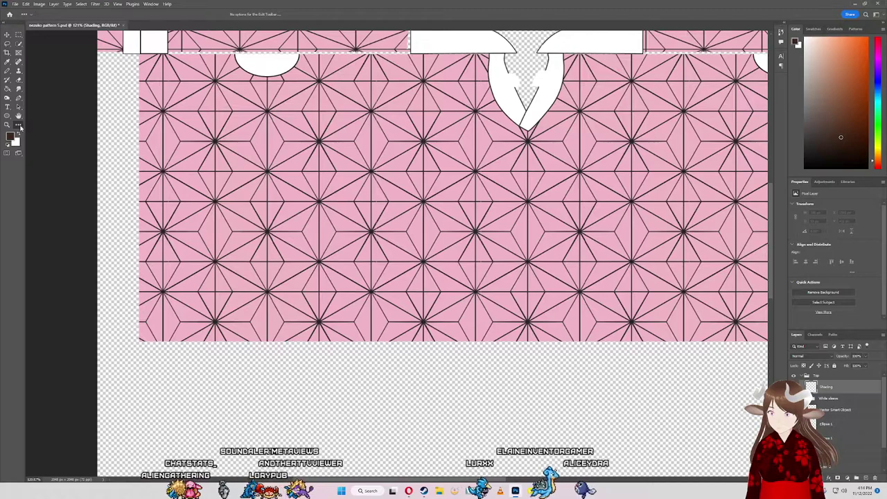
Step: Look through the hand, zoom, history, clone, brush, eyedropper and selection tool groups
{"action": "left_click", "coordinate": [19, 116]}
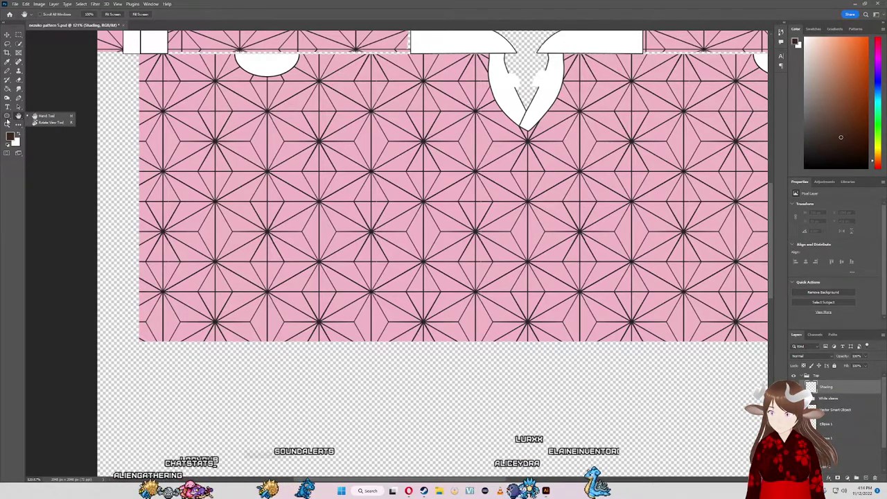
{"action": "left_click", "coordinate": [7, 124]}
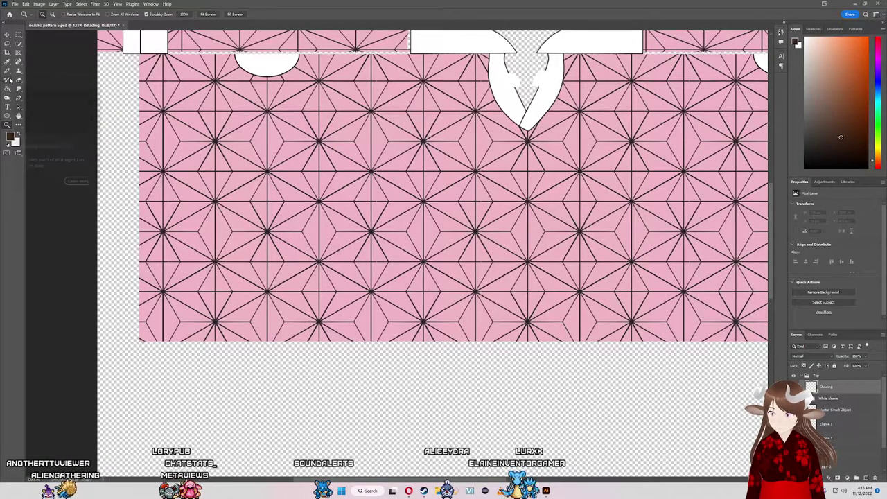
{"action": "left_click", "coordinate": [8, 80]}
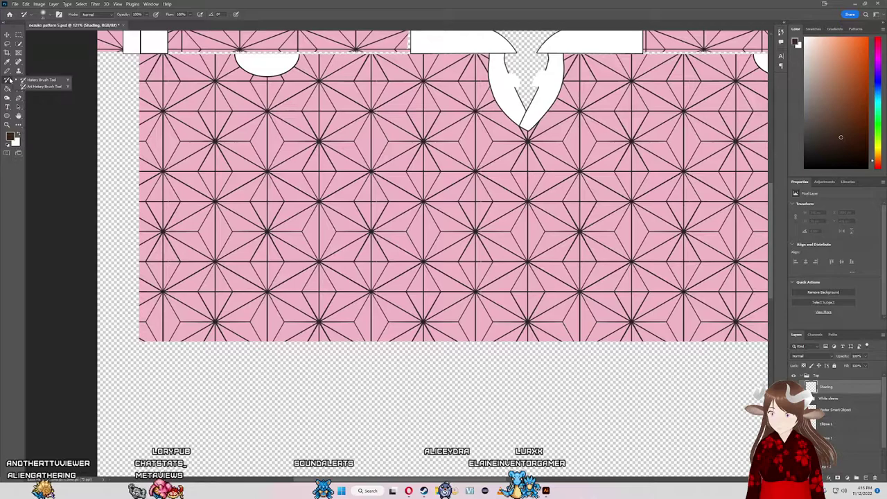
{"action": "left_click", "coordinate": [17, 73]}
{"action": "left_click", "coordinate": [8, 72]}
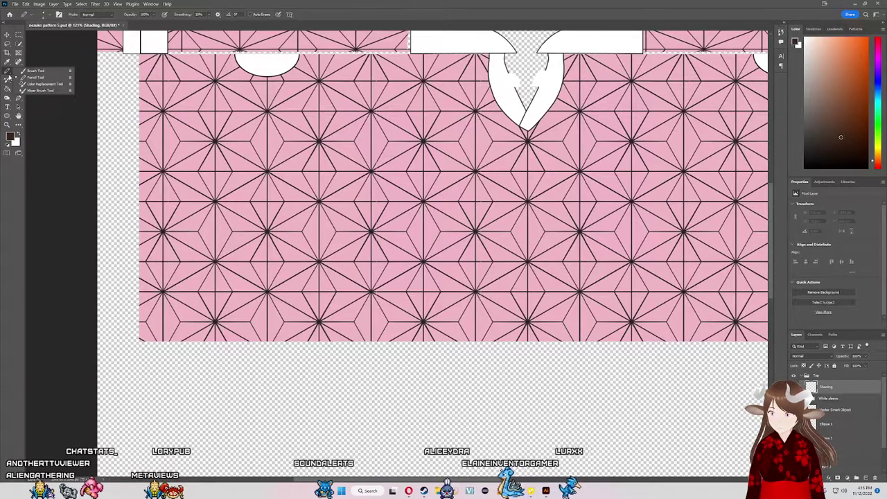
{"action": "left_click", "coordinate": [8, 62]}
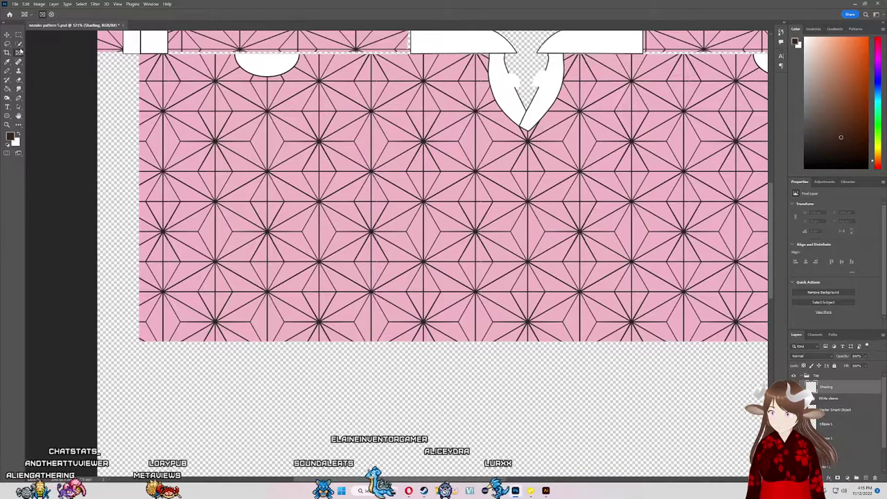
{"action": "left_click", "coordinate": [20, 44]}
Step: Check the clone, eraser, blur, pen, path selection and hand tool groups and the toolbar options
{"action": "left_click", "coordinate": [19, 71]}
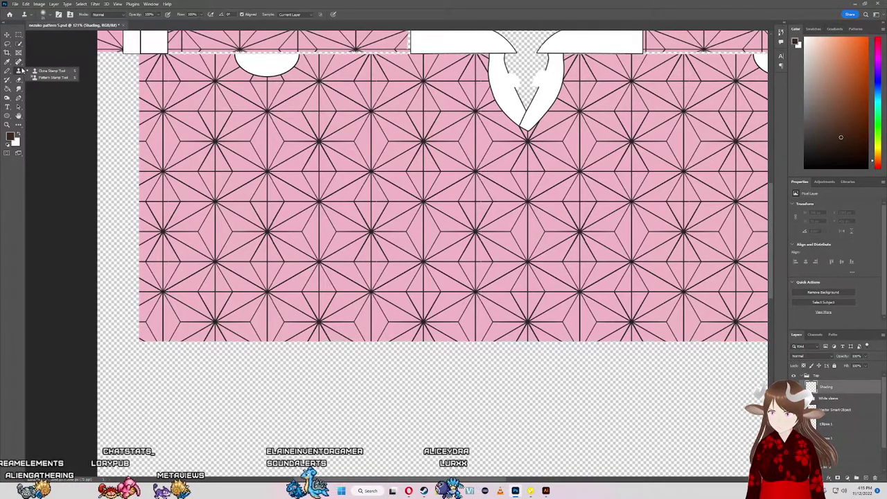
{"action": "left_click", "coordinate": [19, 80]}
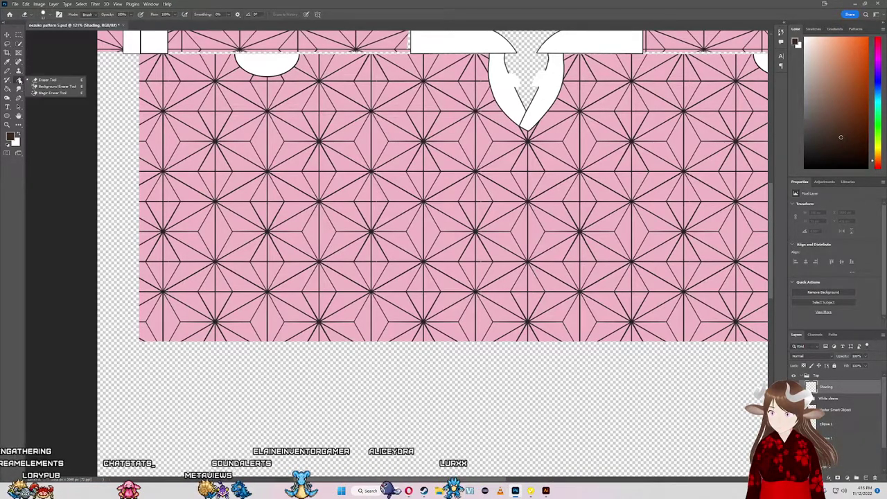
{"action": "left_click", "coordinate": [18, 89]}
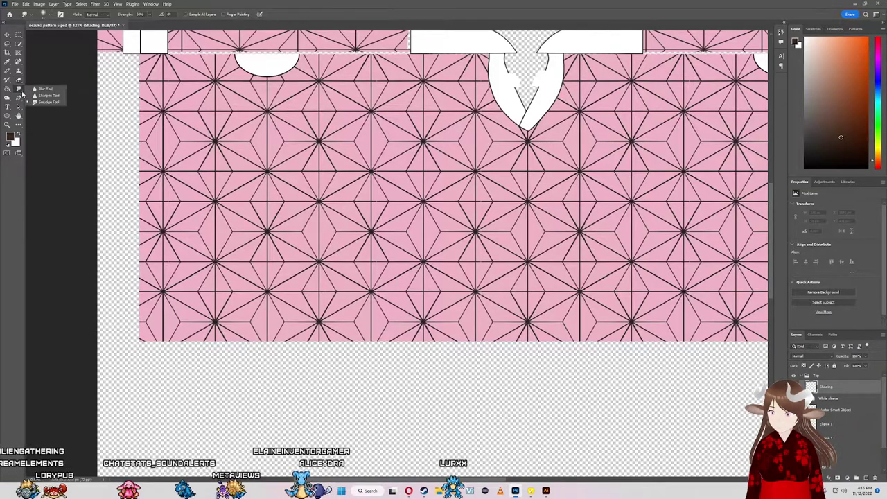
{"action": "left_click", "coordinate": [20, 98]}
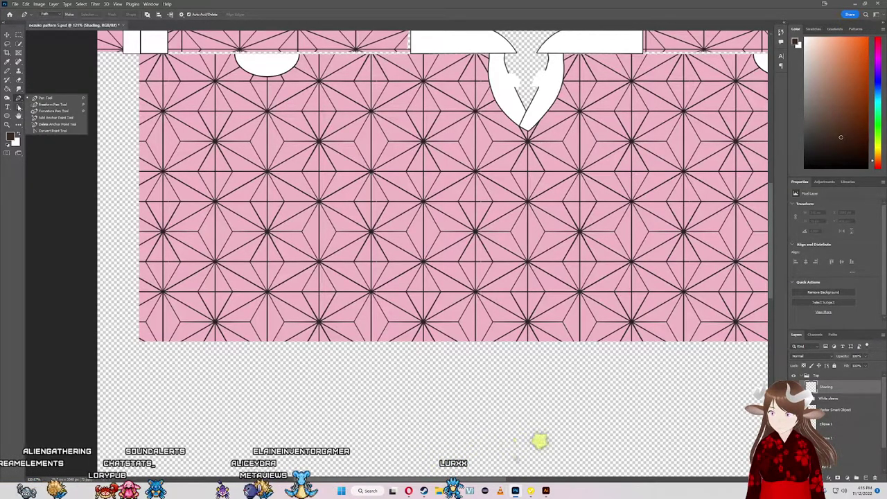
{"action": "left_click", "coordinate": [19, 107]}
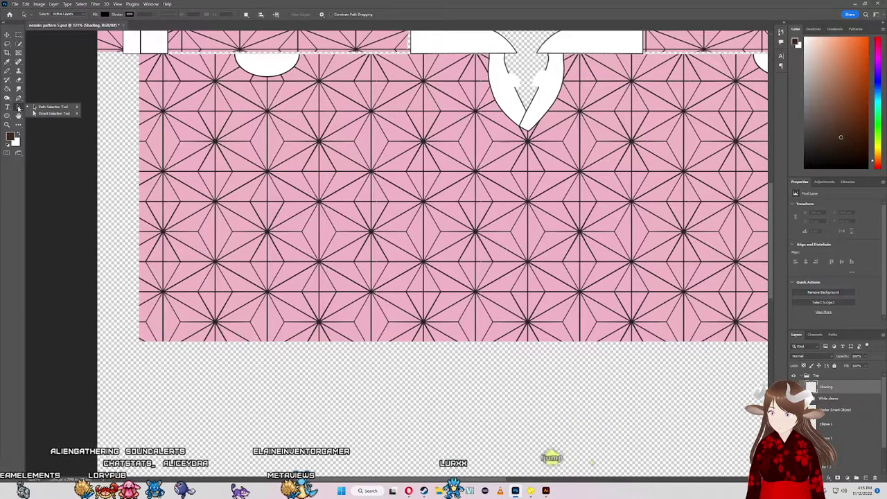
{"action": "left_click", "coordinate": [18, 116]}
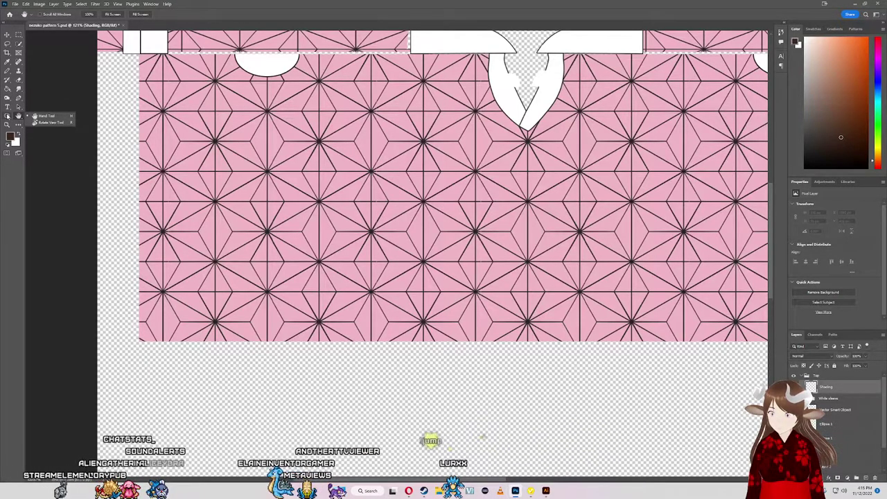
{"action": "left_click", "coordinate": [19, 125]}
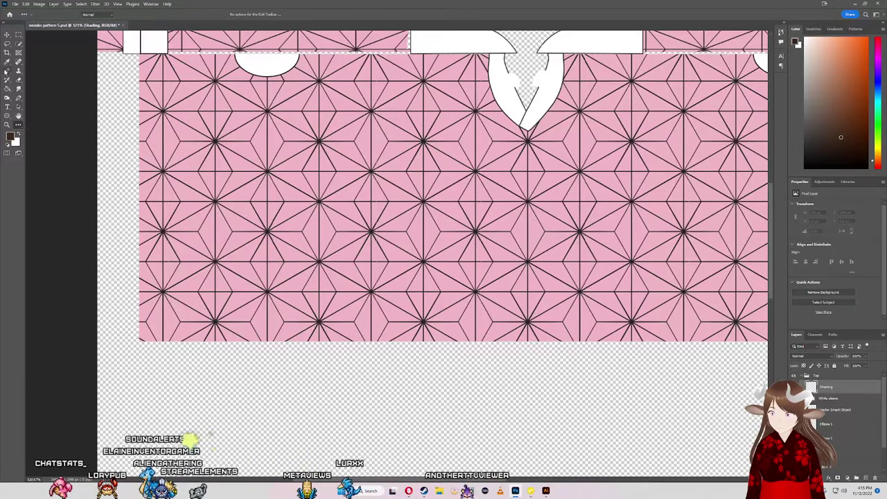
Step: Choose the regular Brush tool and check its size and hardness
{"action": "left_click", "coordinate": [6, 72]}
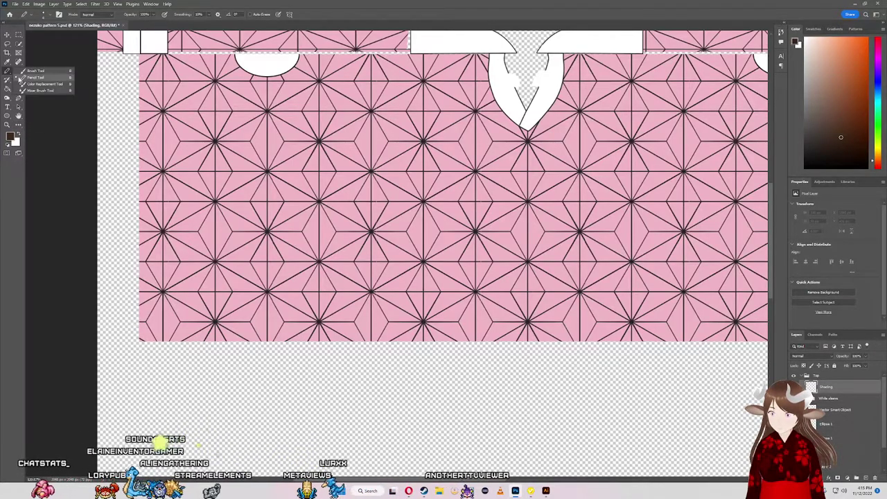
{"action": "left_click", "coordinate": [58, 71]}
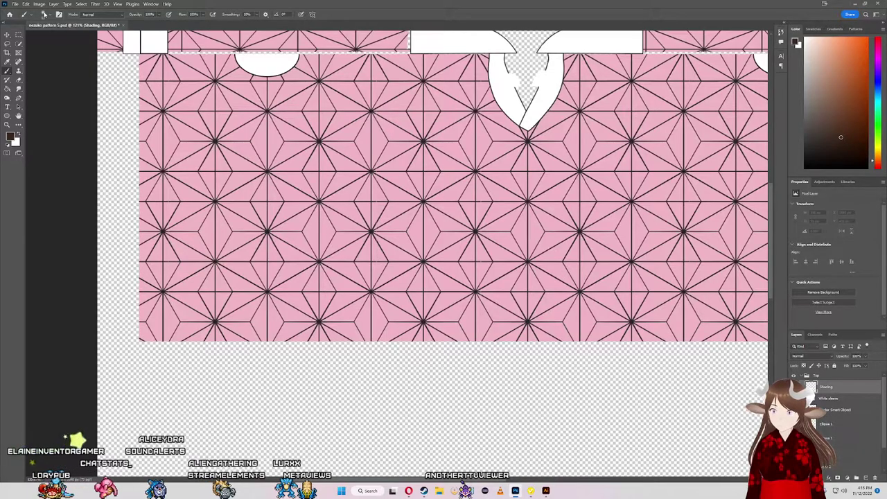
{"action": "left_click", "coordinate": [44, 14]}
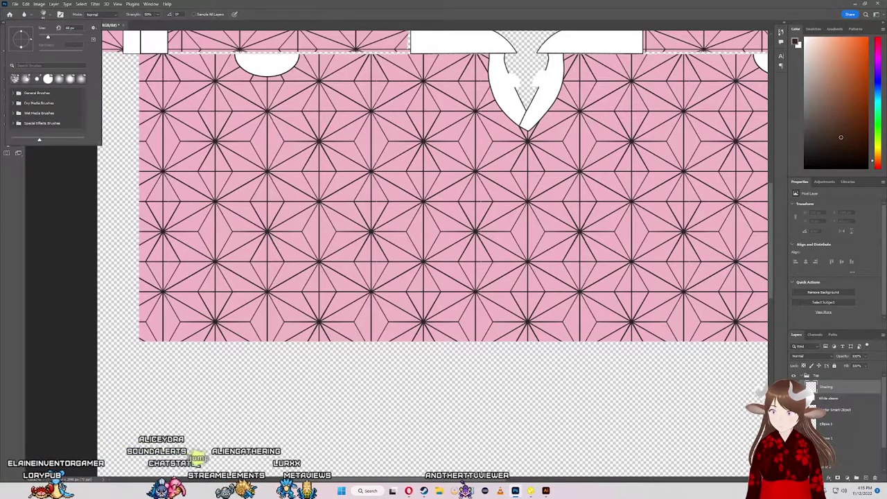
{"action": "left_click", "coordinate": [187, 327]}
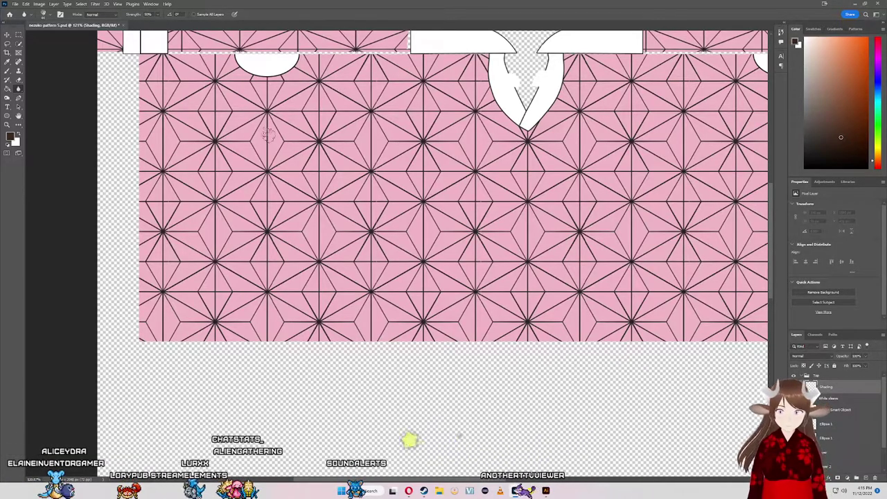
Step: Reactivate the Shading layer and draw a rectangular selection around the pattern's bottom edge
{"action": "left_click", "coordinate": [6, 34]}
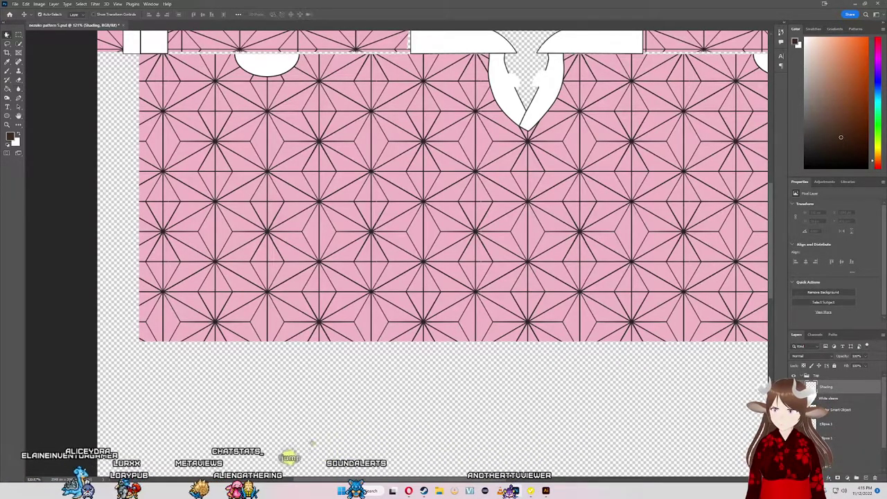
{"action": "left_click", "coordinate": [112, 131]}
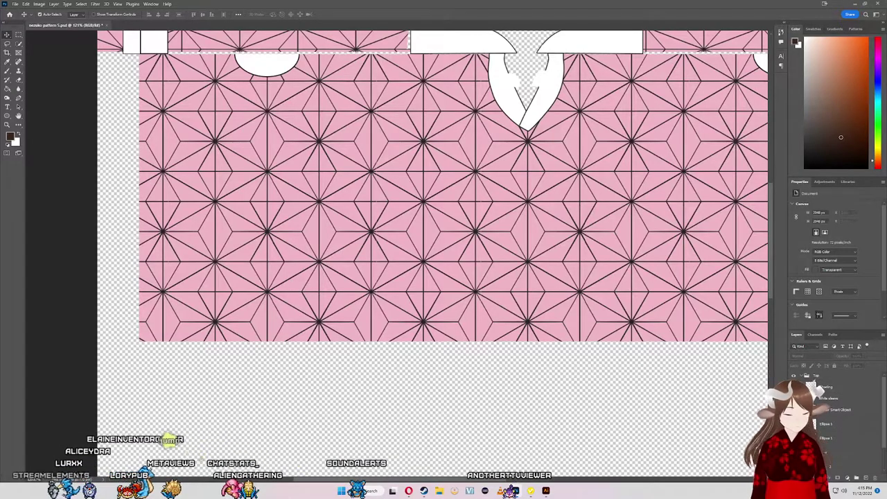
{"action": "left_click", "coordinate": [827, 388]}
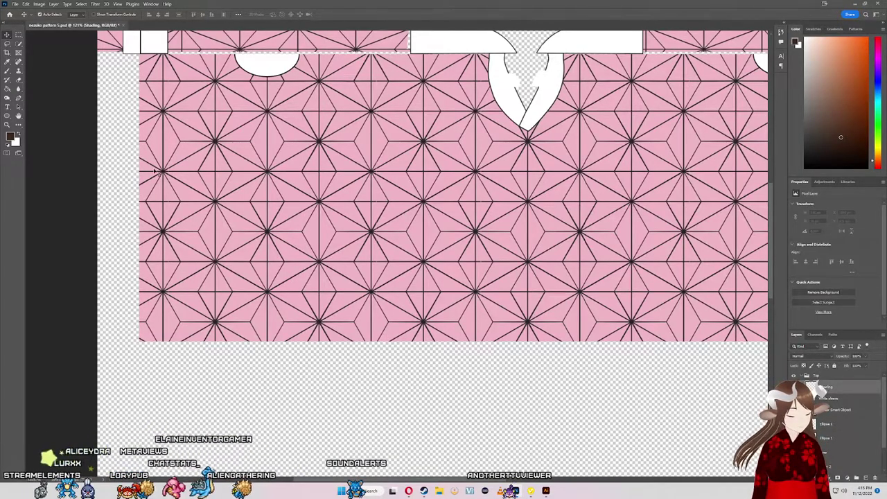
{"action": "left_click", "coordinate": [19, 35]}
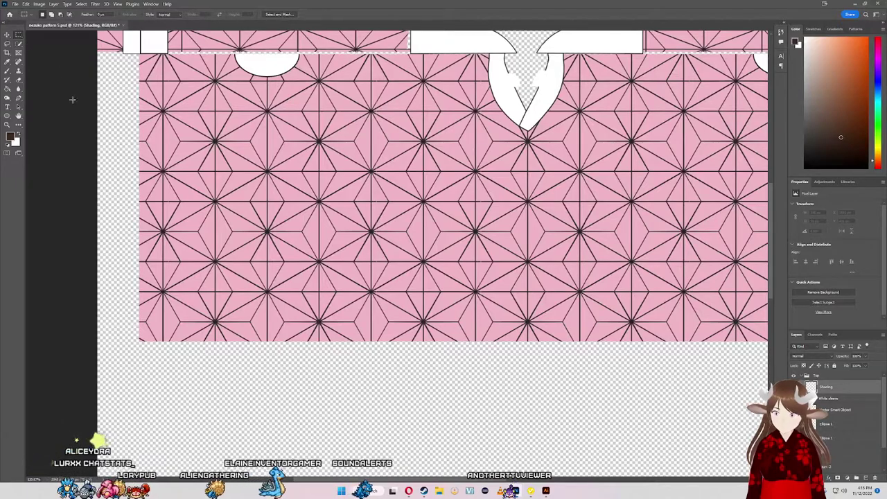
{"action": "left_click_drag", "start_coordinate": [529, 430], "coordinate": [177, 245]}
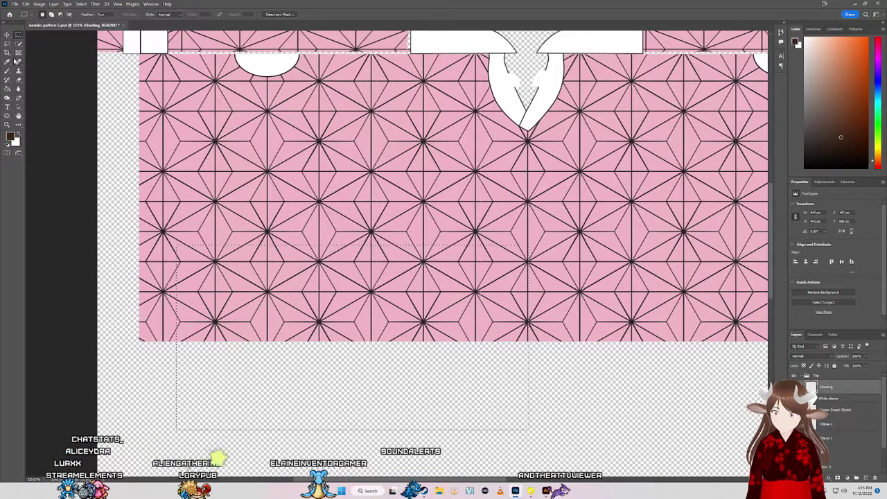
Step: Paint a black test stroke along the bottom edge, delete it and deselect
{"action": "left_click", "coordinate": [6, 70]}
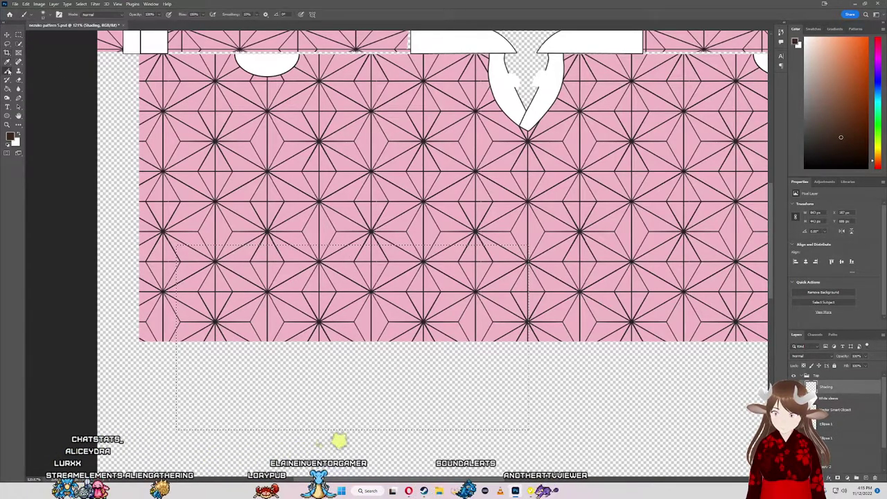
{"action": "mouse_move", "coordinate": [318, 323]}
{"action": "left_mouse_down"}
{"action": "mouse_move", "coordinate": [346, 350]}
{"action": "mouse_move", "coordinate": [376, 341]}
{"action": "mouse_move", "coordinate": [529, 352]}
{"action": "mouse_move", "coordinate": [174, 331]}
{"action": "mouse_move", "coordinate": [488, 339]}
{"action": "left_mouse_up"}
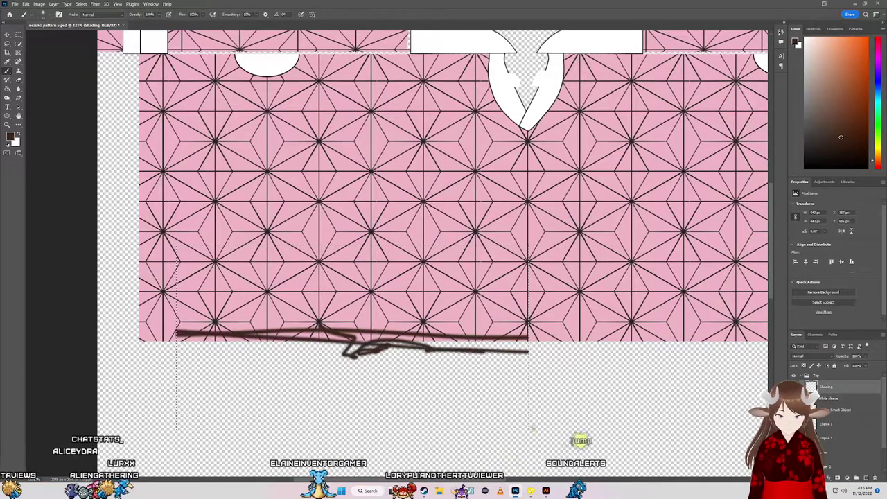
{"action": "key", "text": "Delete"}
{"action": "key", "text": "ctrl+d"}
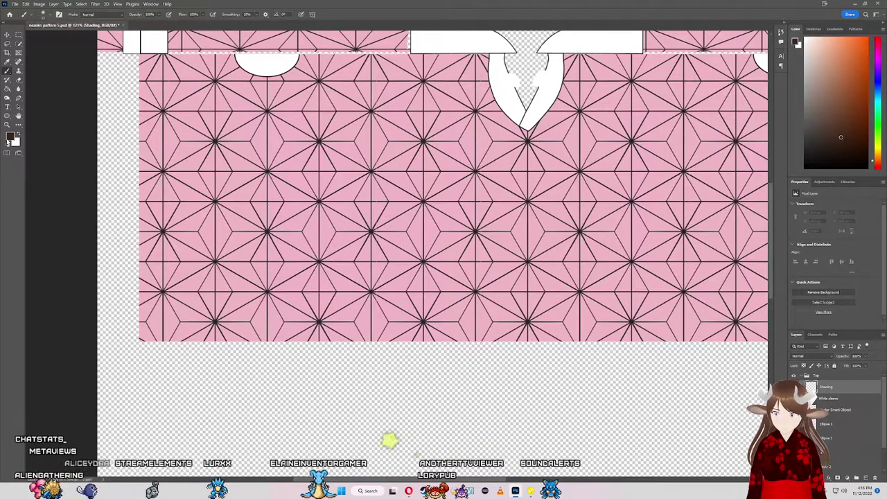
Step: Reset the colours to black and white and check the brush size and hardness
{"action": "key", "text": "d"}
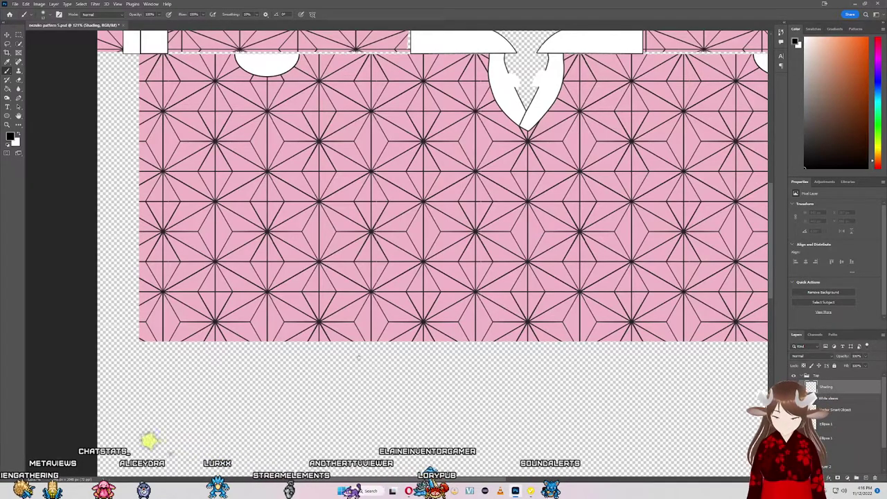
{"action": "left_click", "coordinate": [44, 14]}
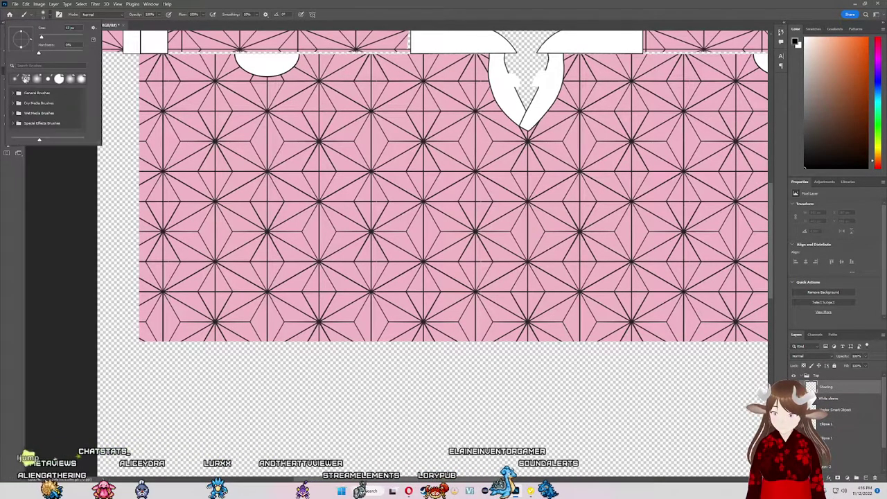
{"action": "key", "text": "Escape"}
{"action": "left_click", "coordinate": [18, 88]}
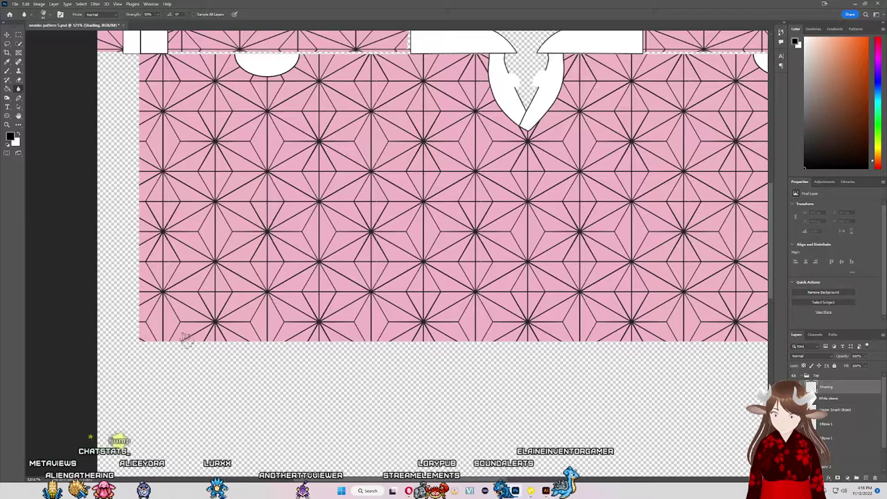
{"action": "left_click", "coordinate": [44, 14]}
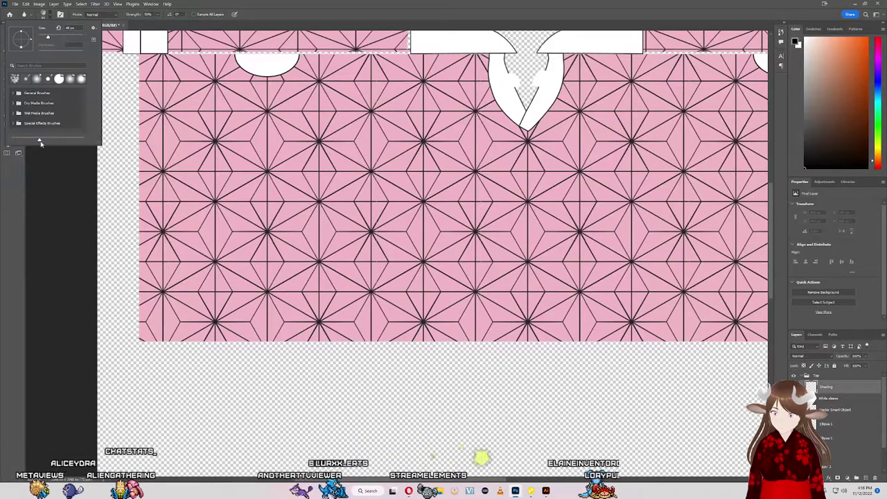
{"action": "key", "text": "Escape"}
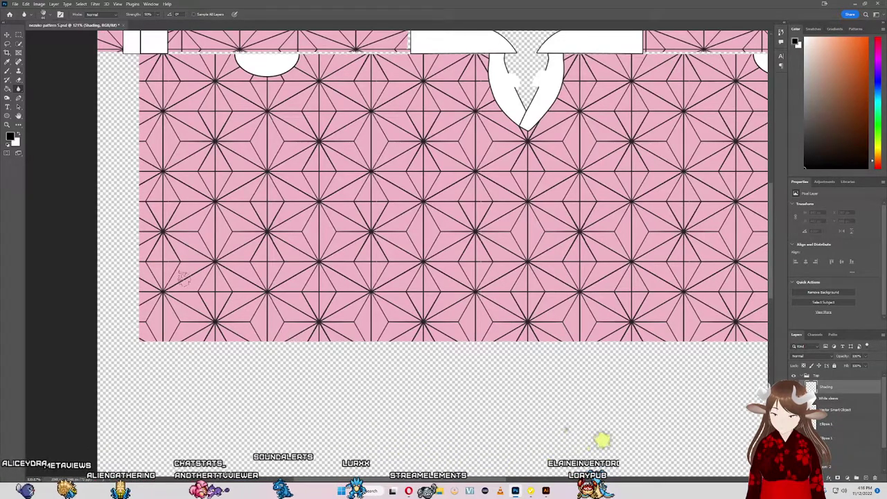
Step: Recheck the brush settings, then swap the Blur tool for the Dodge tool
{"action": "left_click", "coordinate": [19, 36]}
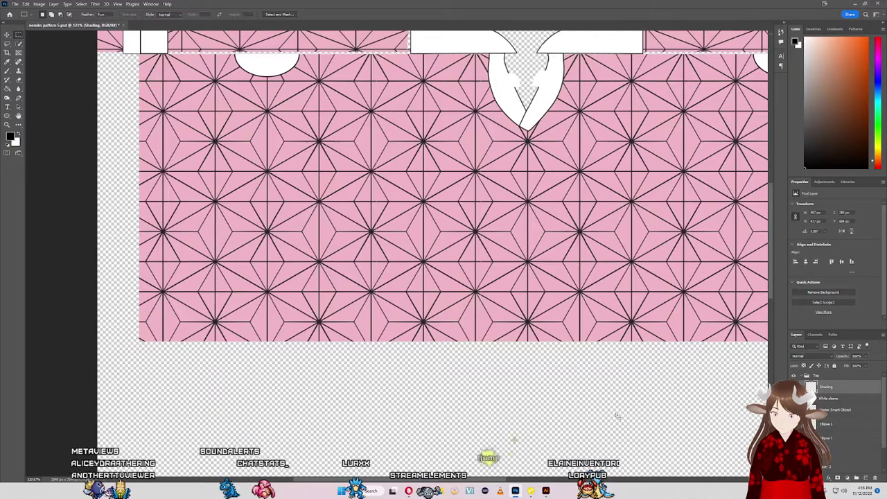
{"action": "left_click", "coordinate": [7, 71]}
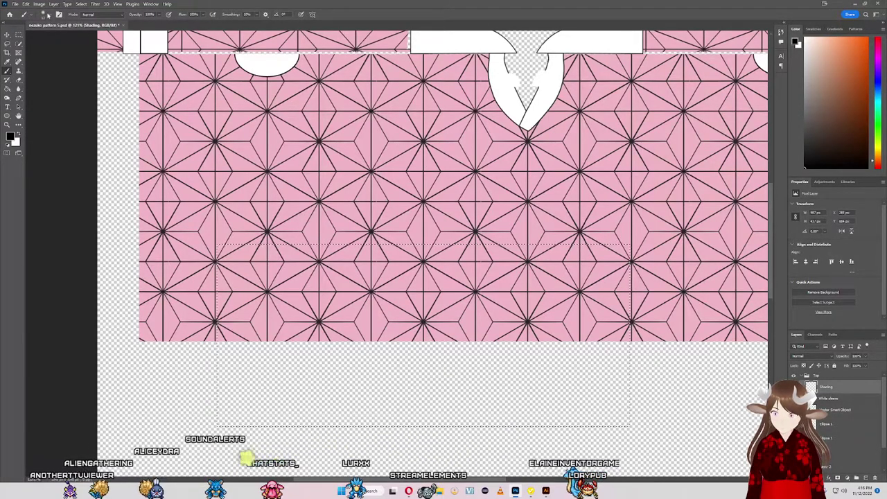
{"action": "left_click", "coordinate": [46, 15]}
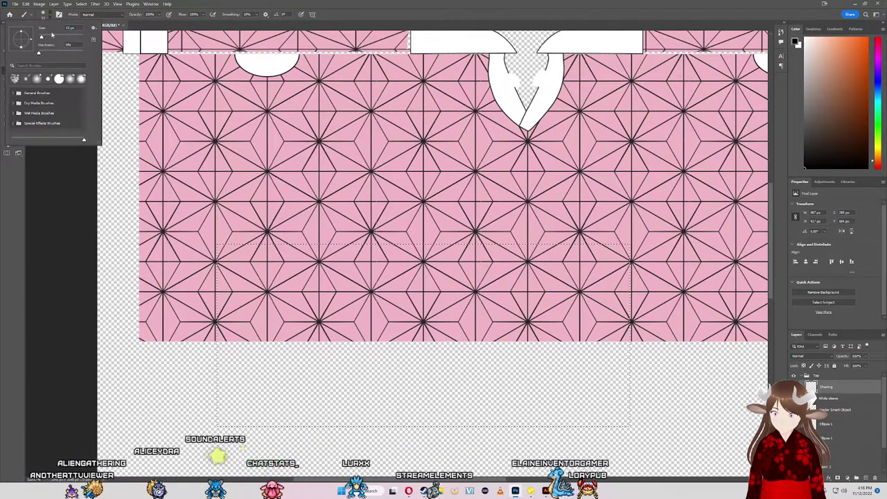
{"action": "left_click", "coordinate": [319, 326]}
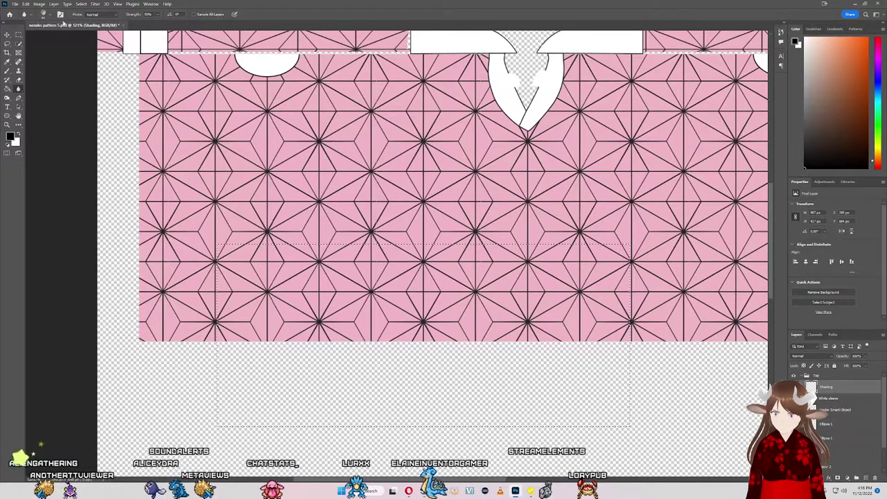
{"action": "key", "text": "o"}
{"action": "left_click", "coordinate": [43, 14]}
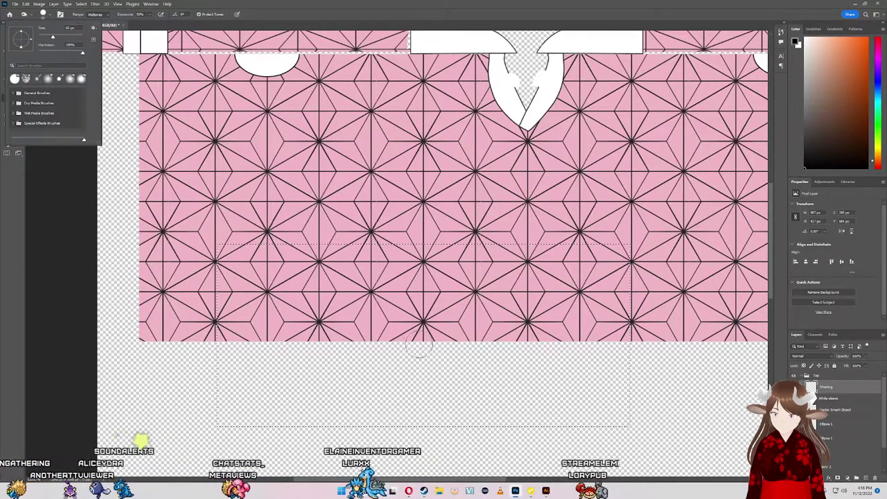
Step: Set the Dodge exposure to 100% and review the tool presets and brush settings
{"action": "left_click", "coordinate": [418, 347]}
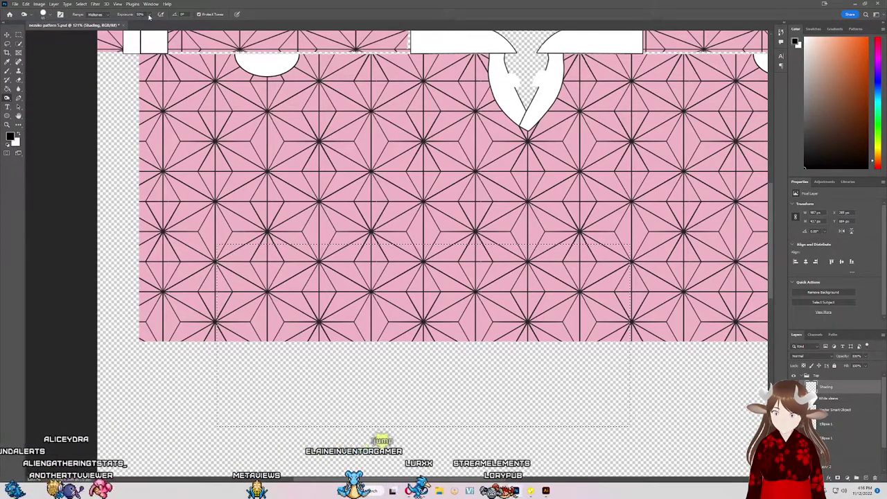
{"action": "left_click_drag", "start_coordinate": [149, 16], "coordinate": [166, 23]}
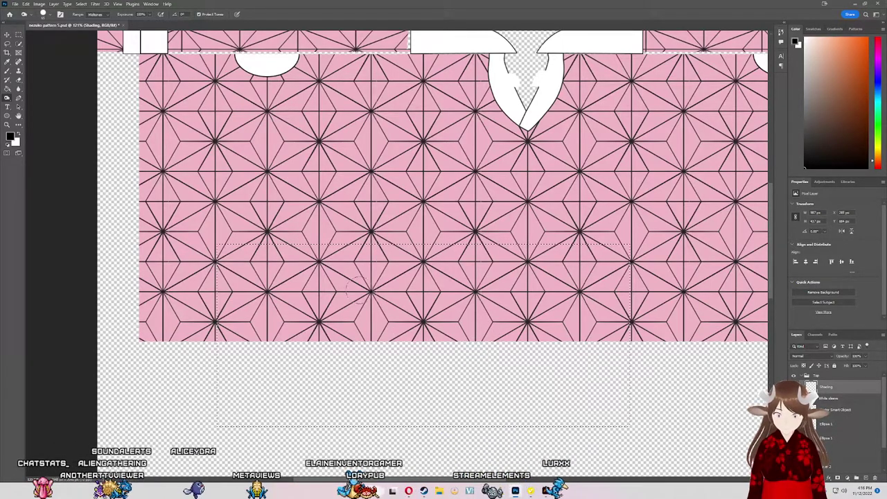
{"action": "left_click", "coordinate": [32, 16]}
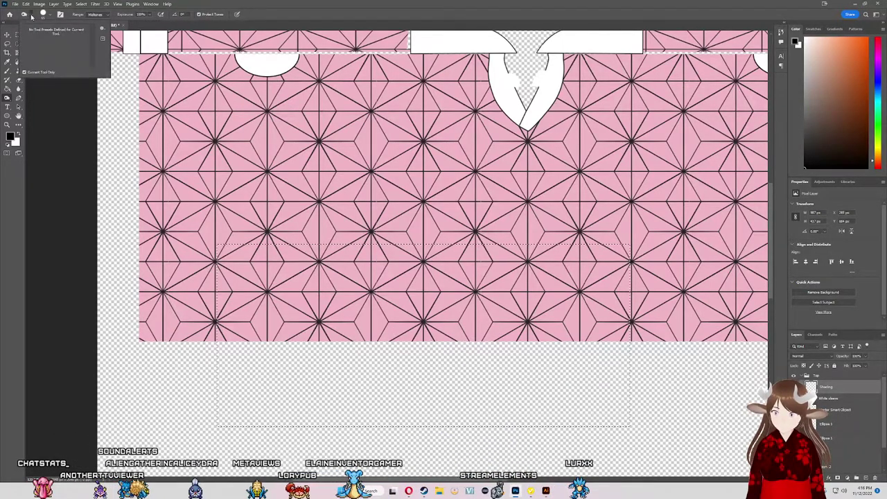
{"action": "left_click", "coordinate": [43, 14]}
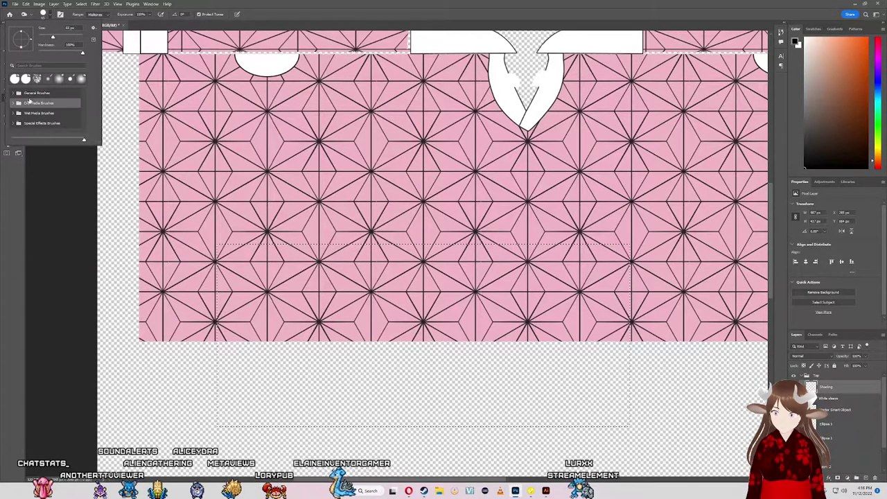
{"action": "left_click", "coordinate": [218, 220]}
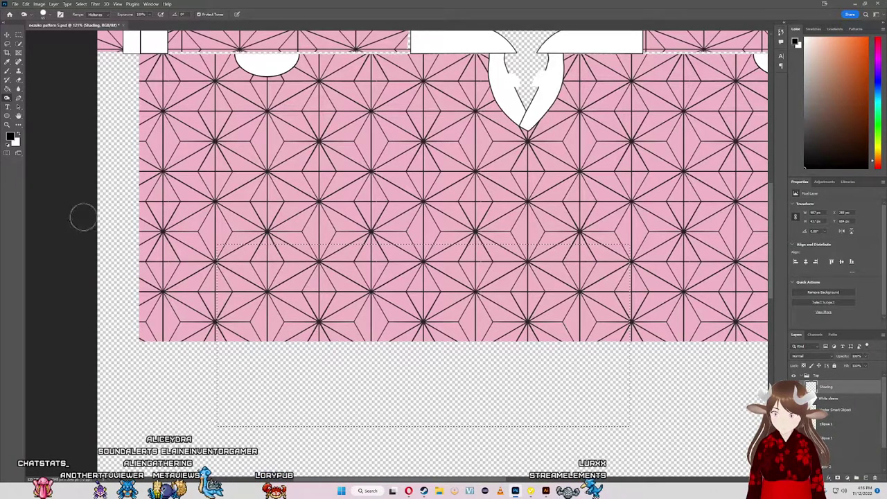
{"action": "right_click", "coordinate": [372, 320]}
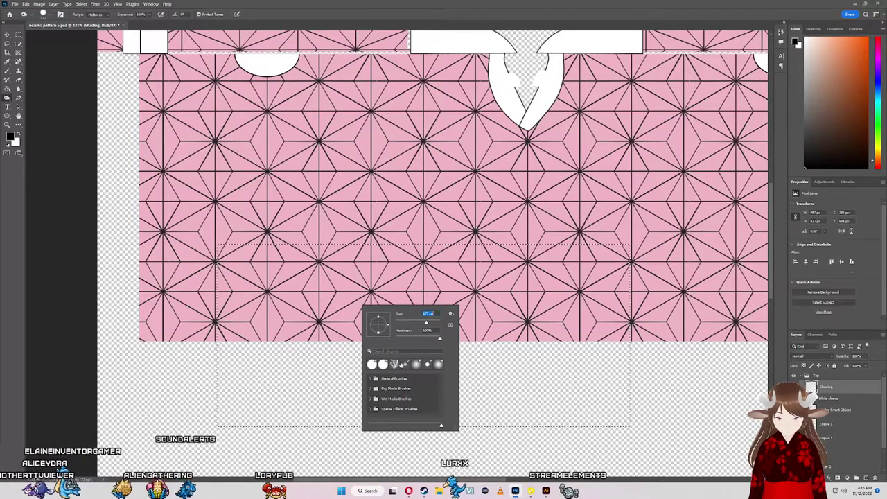
{"action": "left_click", "coordinate": [308, 339]}
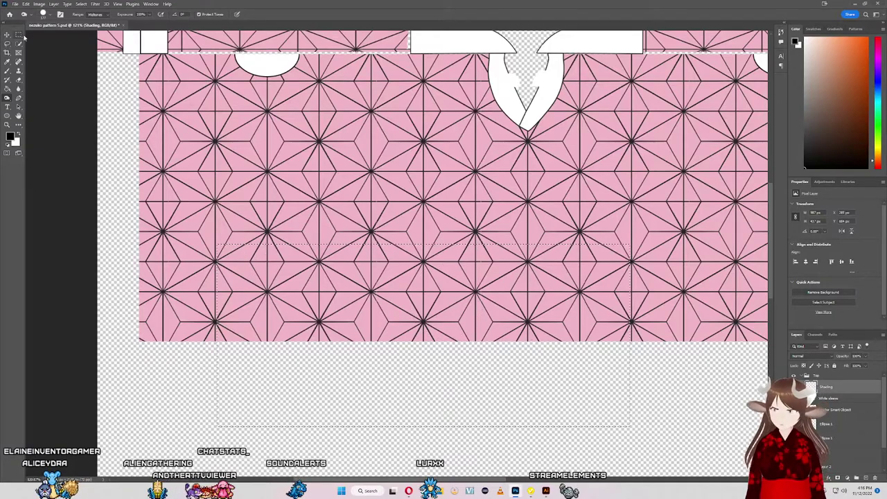
Step: Draw a test Pen path below the pattern, discard it, and pick the Paint Bucket
{"action": "key", "text": "p"}
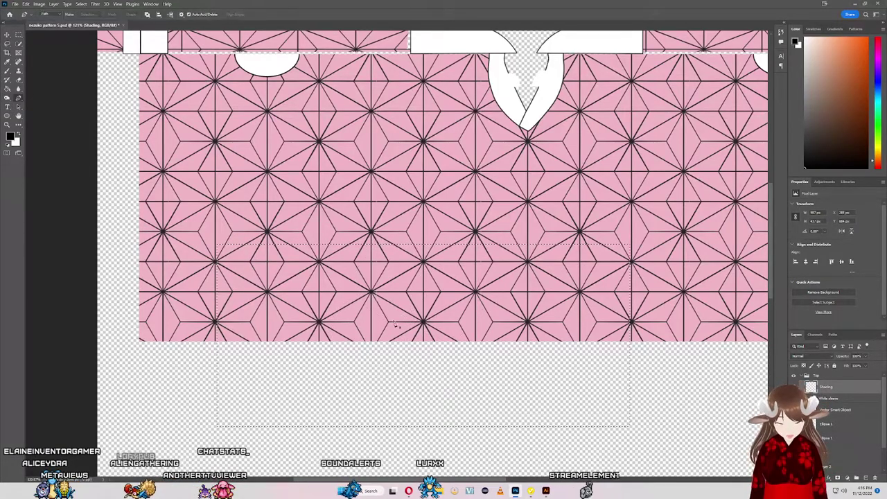
{"action": "left_click", "coordinate": [391, 323]}
{"action": "left_click", "coordinate": [447, 362]}
{"action": "left_click", "coordinate": [354, 364]}
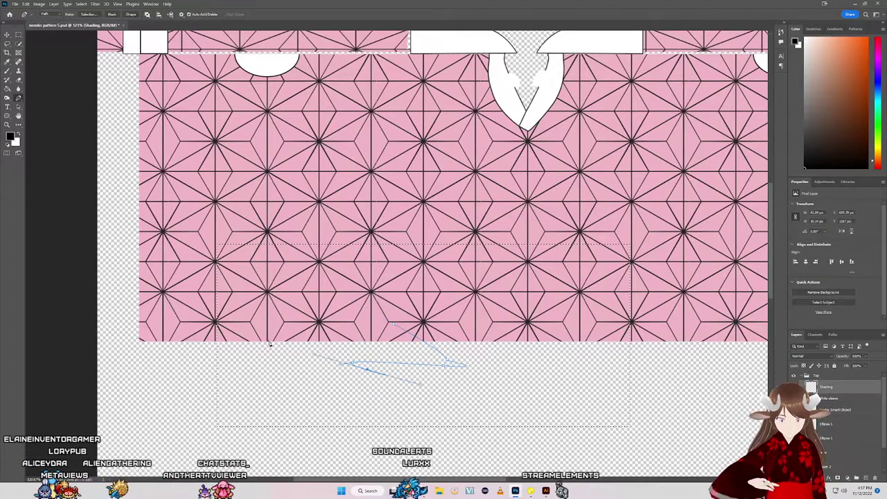
{"action": "key", "text": "Escape"}
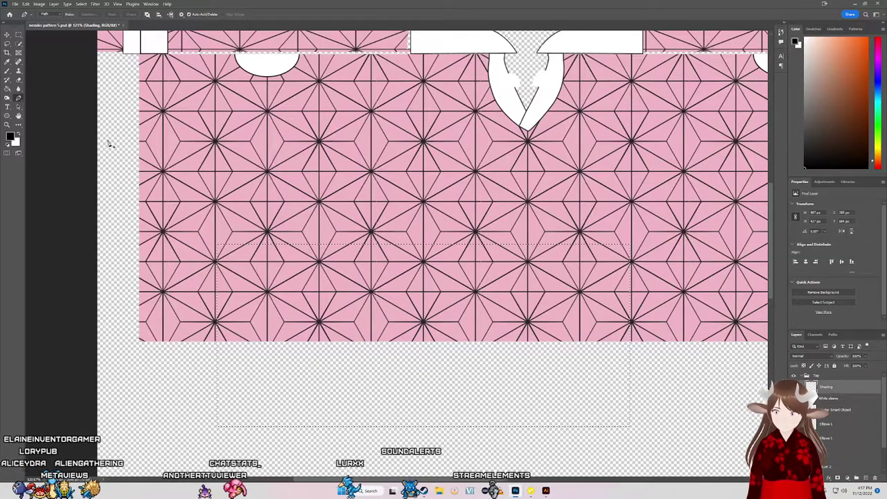
{"action": "key", "text": "g"}
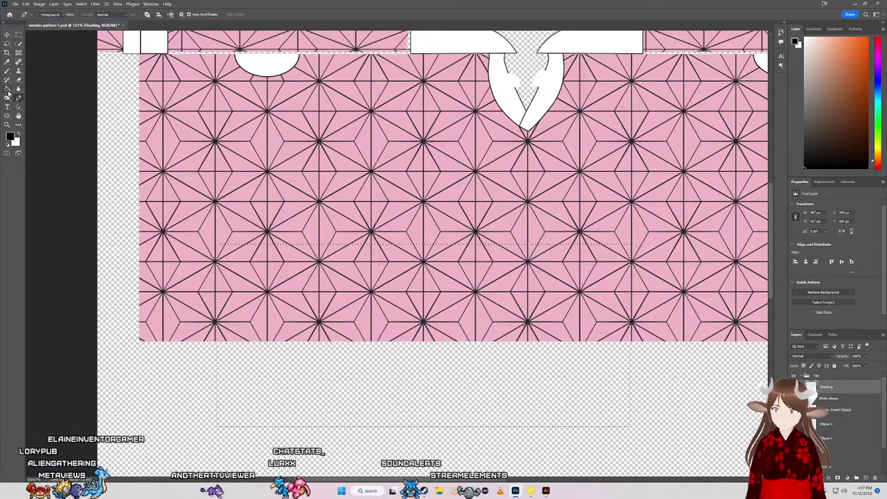
{"action": "left_click", "coordinate": [340, 344]}
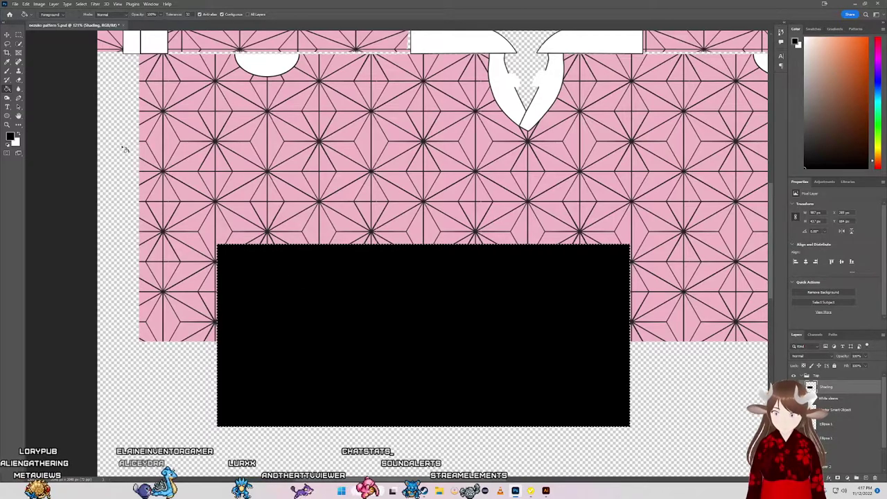
{"action": "left_click", "coordinate": [7, 71]}
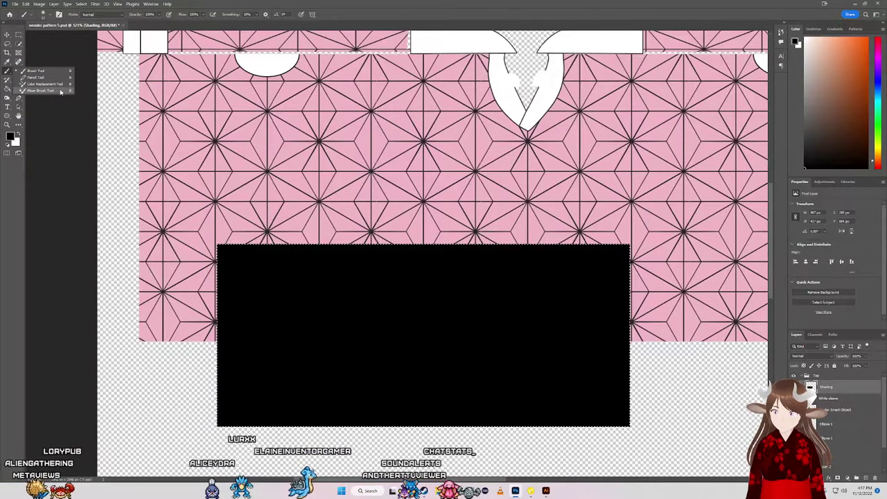
{"action": "left_click", "coordinate": [68, 77]}
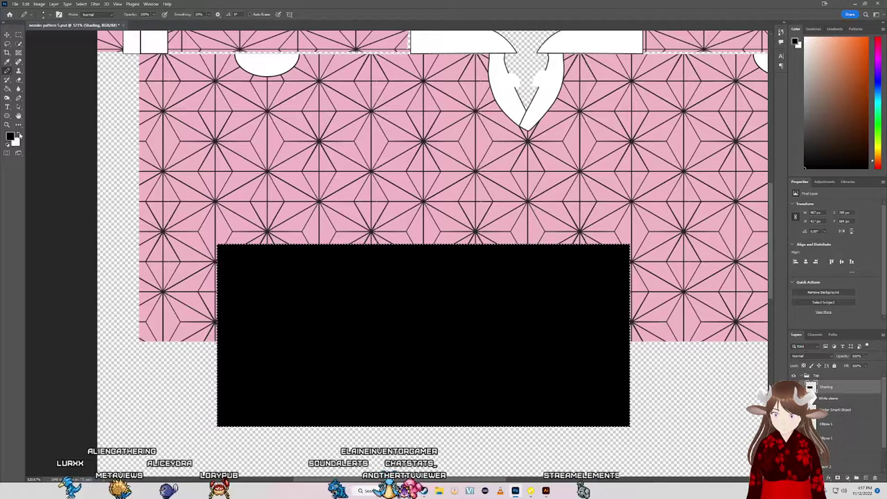
{"action": "key", "text": "x"}
{"action": "mouse_move", "coordinate": [353, 306]}
{"action": "left_mouse_down"}
{"action": "mouse_move", "coordinate": [475, 361]}
{"action": "mouse_move", "coordinate": [611, 370]}
{"action": "left_mouse_up"}
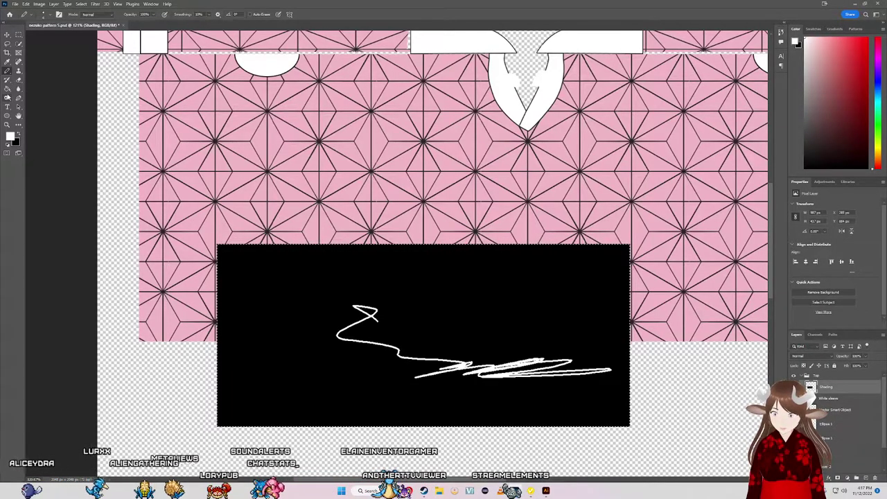
{"action": "left_click", "coordinate": [9, 82]}
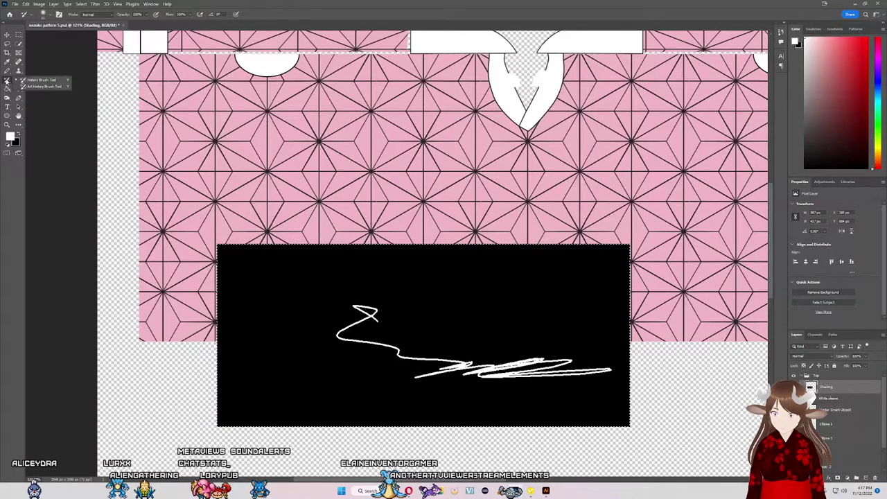
{"action": "left_click", "coordinate": [7, 72]}
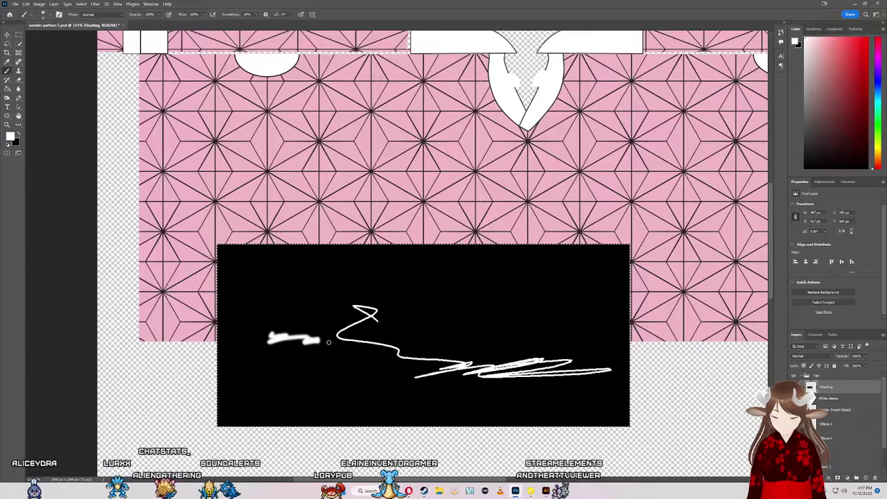
{"action": "key", "text": "ctrl+z"}
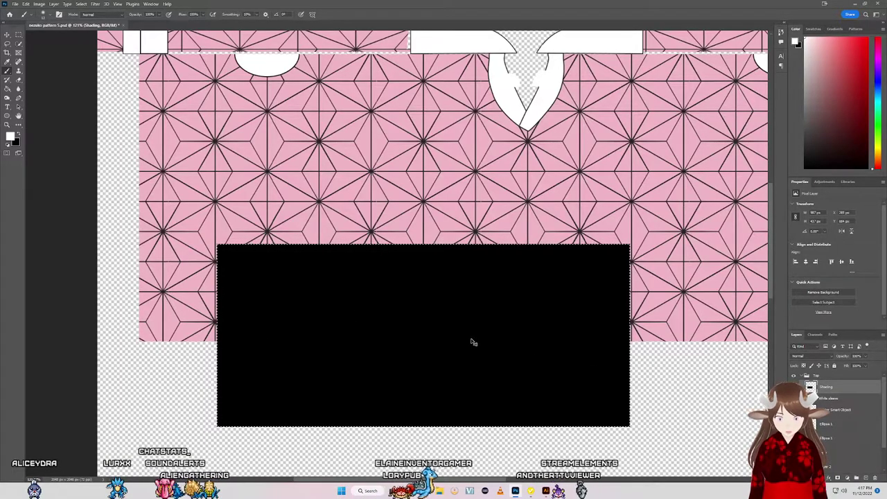
{"action": "key", "text": "ctrl+z"}
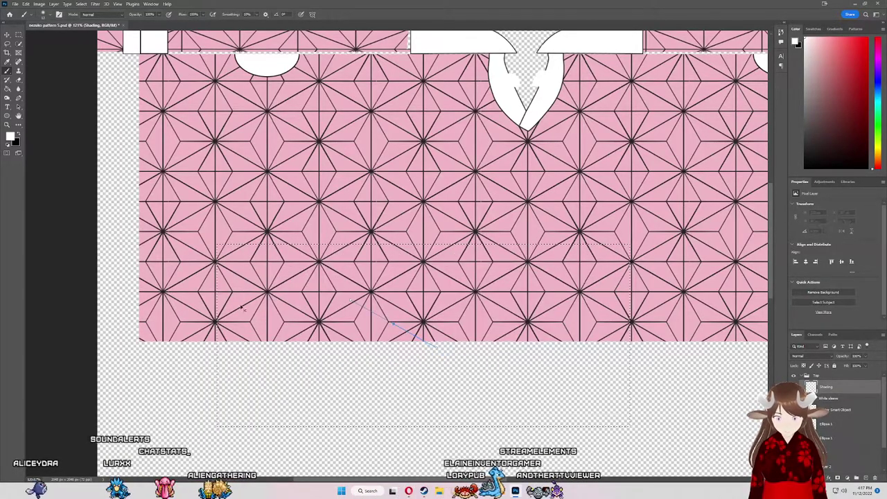
{"action": "left_click", "coordinate": [18, 35]}
Step: Clear the selection, pick the soft brush, and try a white bottom-edge stroke, then undo it
{"action": "left_click", "coordinate": [108, 312]}
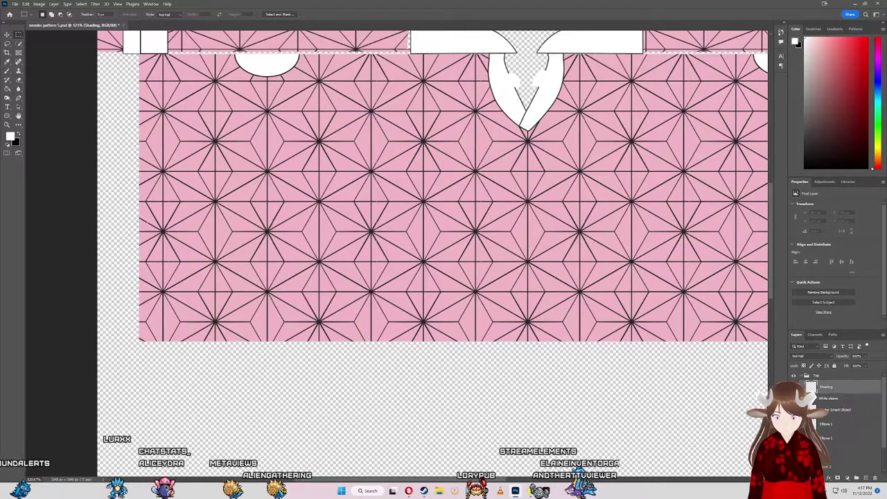
{"action": "right_click", "coordinate": [6, 70]}
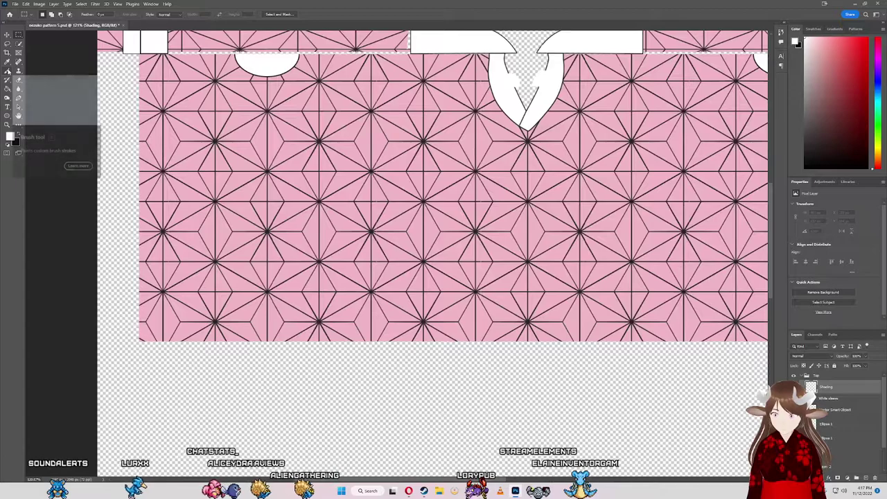
{"action": "left_click", "coordinate": [52, 80]}
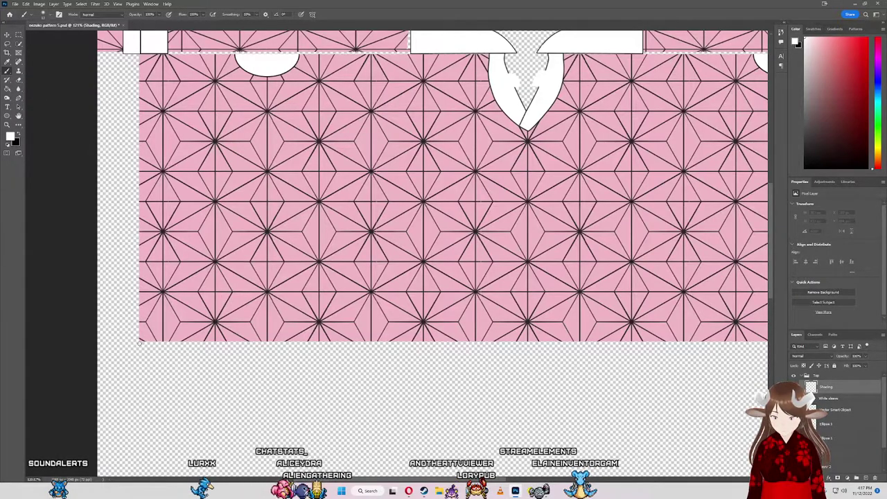
{"action": "left_click_drag", "start_coordinate": [140, 341], "coordinate": [425, 345]}
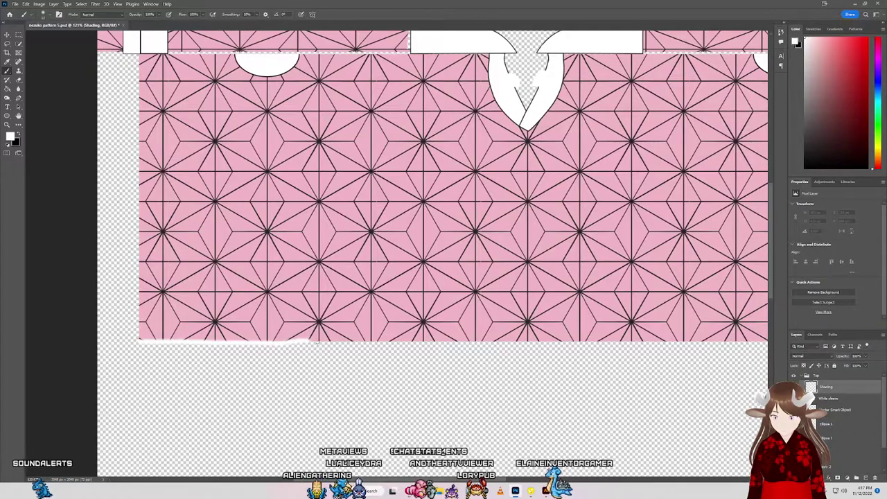
{"action": "key", "text": "ctrl+z"}
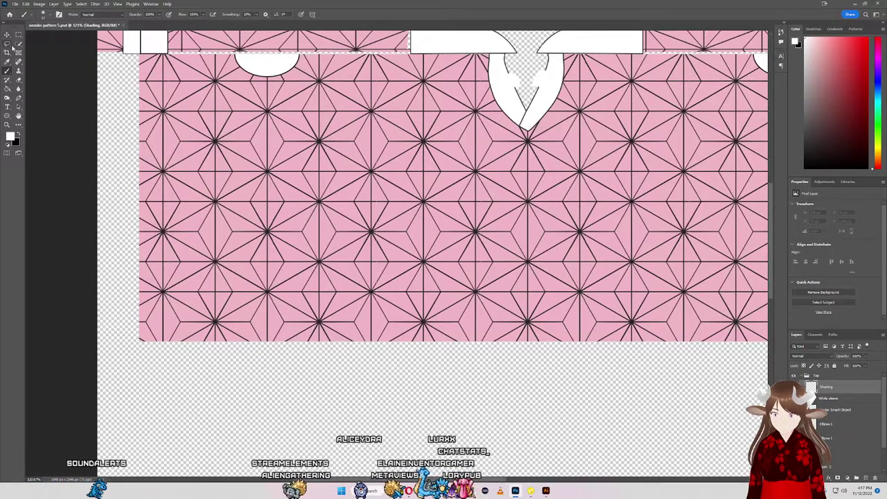
Step: Zoom in, paint white along the bottom-left edge, then step back two edits
{"action": "scroll", "coordinate": [159, 340], "scroll_direction": "up", "scroll_amount": 2}
{"action": "scroll", "coordinate": [156, 343], "scroll_direction": "up", "scroll_amount": 2}
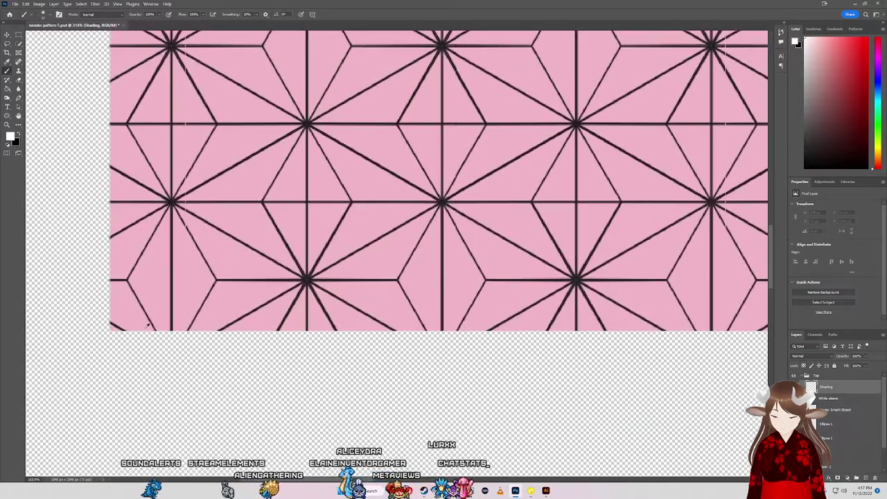
{"action": "scroll", "coordinate": [153, 347], "scroll_direction": "up", "scroll_amount": 2}
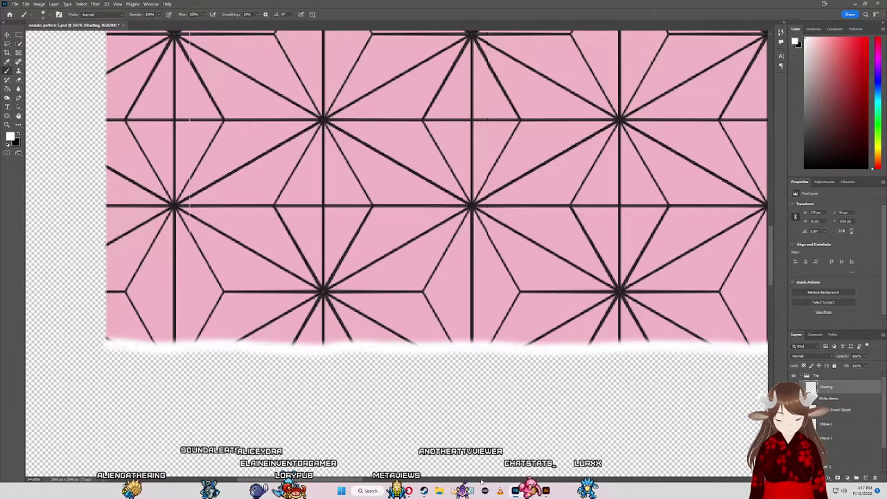
{"action": "scroll", "coordinate": [397, 188], "scroll_direction": "right", "scroll_amount": 5}
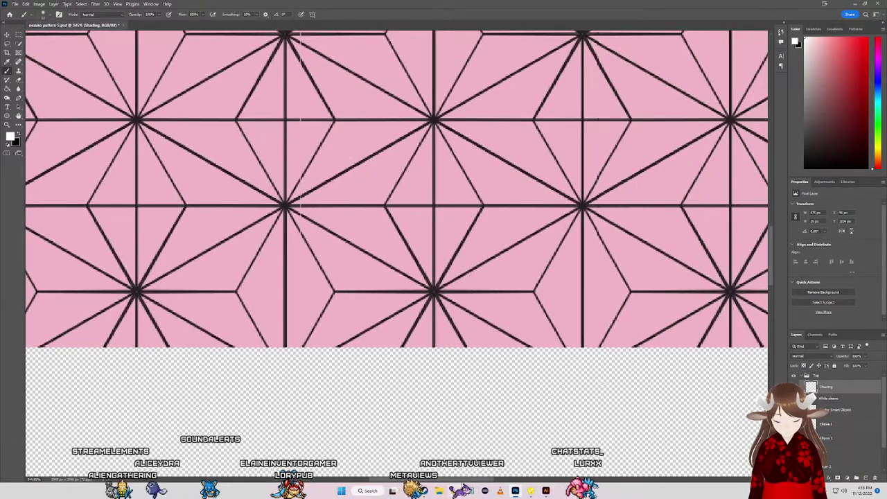
{"action": "scroll", "coordinate": [395, 208], "scroll_direction": "left", "scroll_amount": 2}
{"action": "left_click_drag", "start_coordinate": [27, 347], "coordinate": [440, 347]}
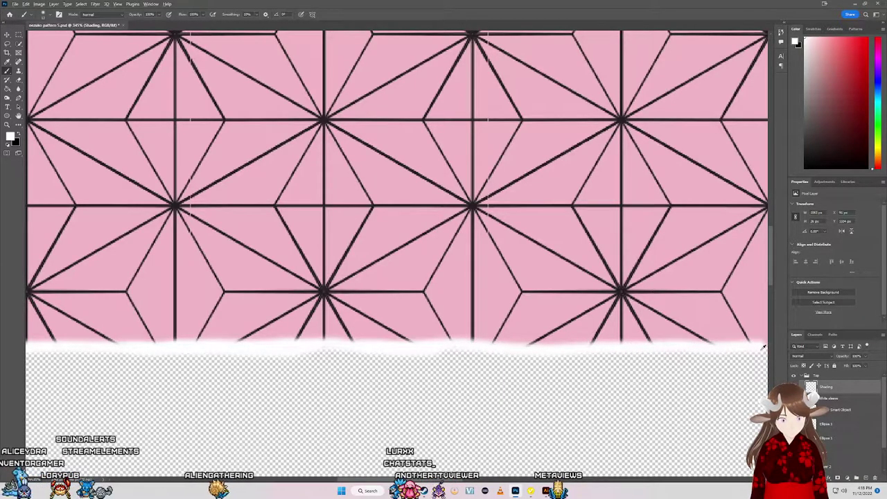
{"action": "key", "text": "ctrl+z"}
{"action": "key", "text": "ctrl+z"}
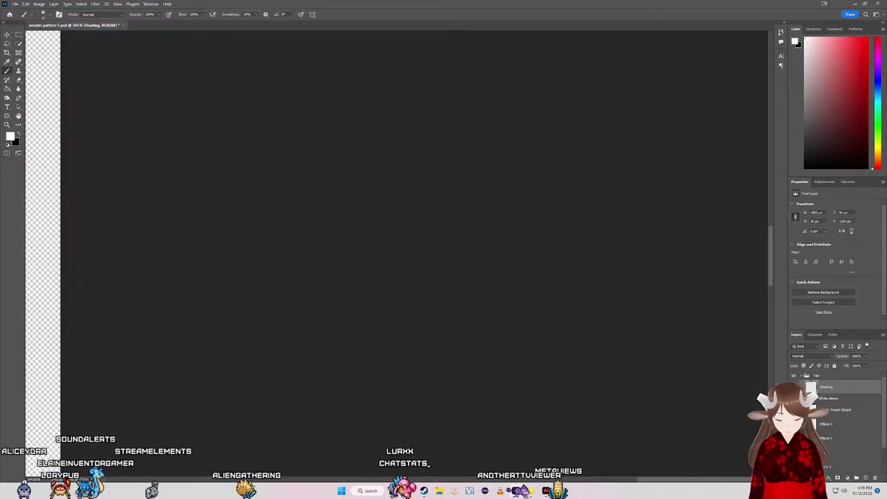
{"action": "key", "text": "ctrl+z"}
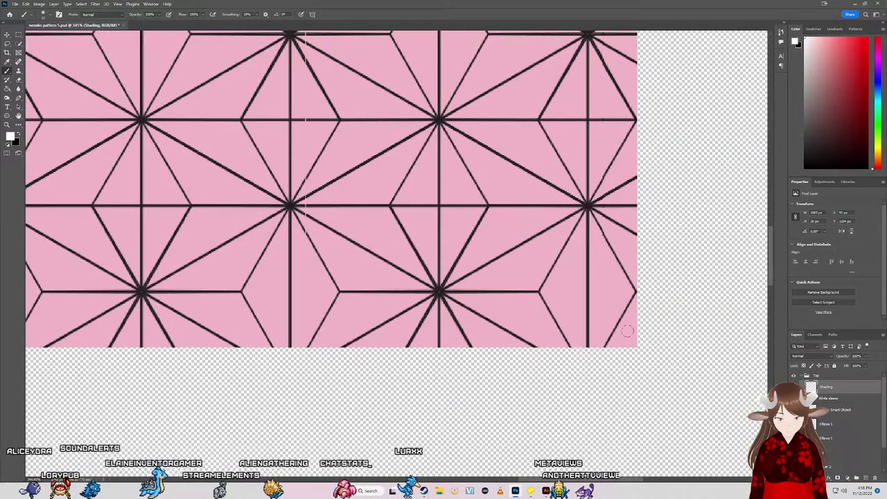
Step: Repaint a soft white edge across the whole bottom and switch the colour to black
{"action": "left_click_drag", "start_coordinate": [634, 347], "coordinate": [340, 346]}
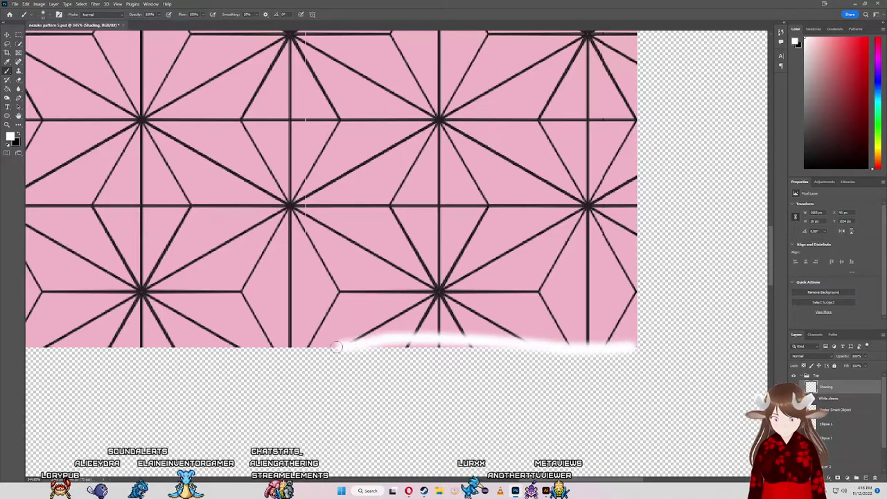
{"action": "key", "text": "ctrl+z"}
{"action": "left_click_drag", "start_coordinate": [632, 347], "coordinate": [31, 346]}
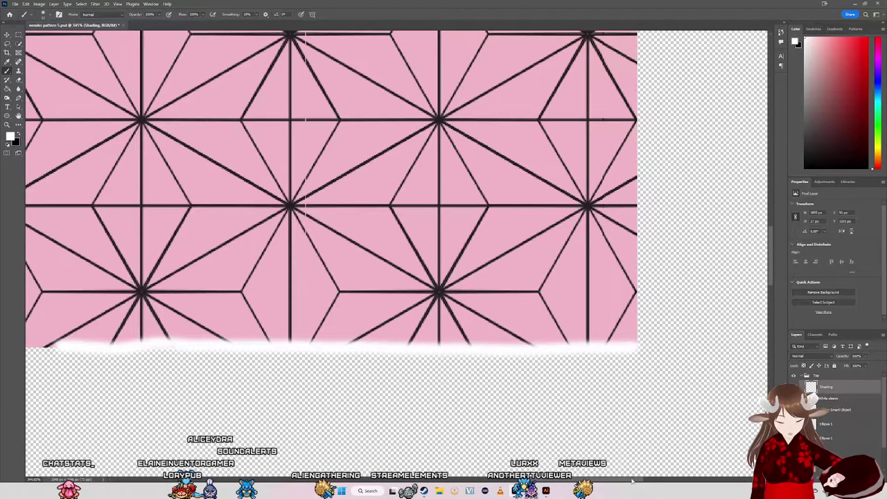
{"action": "scroll", "coordinate": [632, 481], "scroll_direction": "right", "scroll_amount": 5}
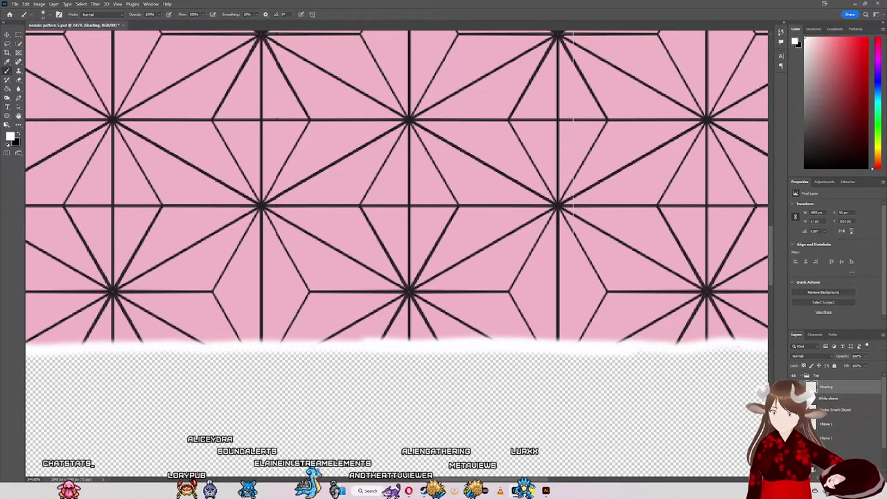
{"action": "key", "text": "x"}
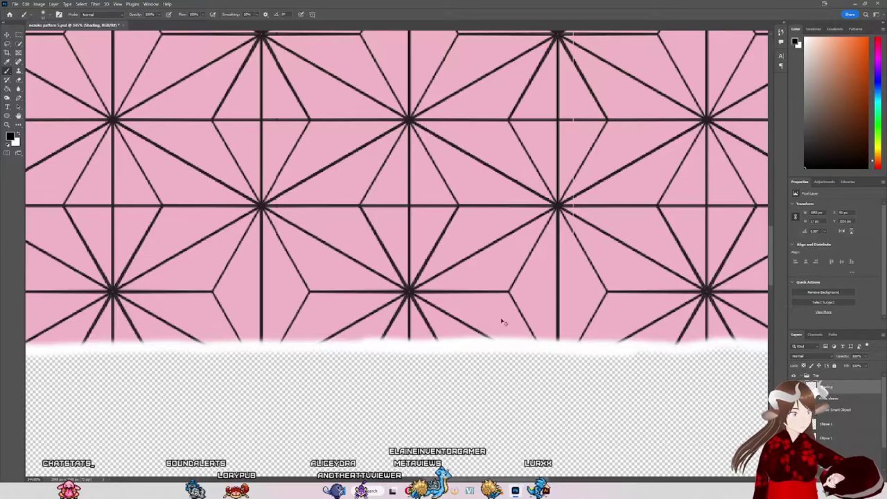
Step: Zoom to the bottom-left corner, revert the layer opacity change, and undo the first black stroke
{"action": "scroll", "coordinate": [504, 322], "scroll_direction": "down", "scroll_amount": 4}
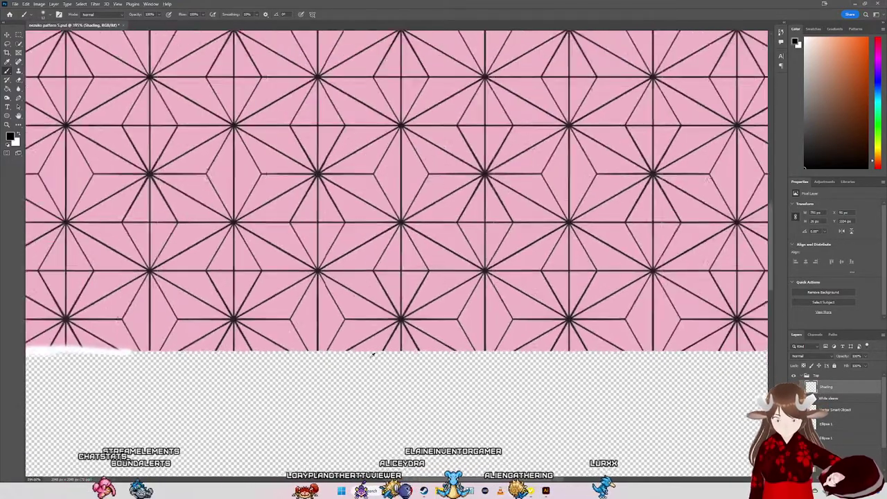
{"action": "scroll", "coordinate": [372, 355], "scroll_direction": "down", "scroll_amount": 2}
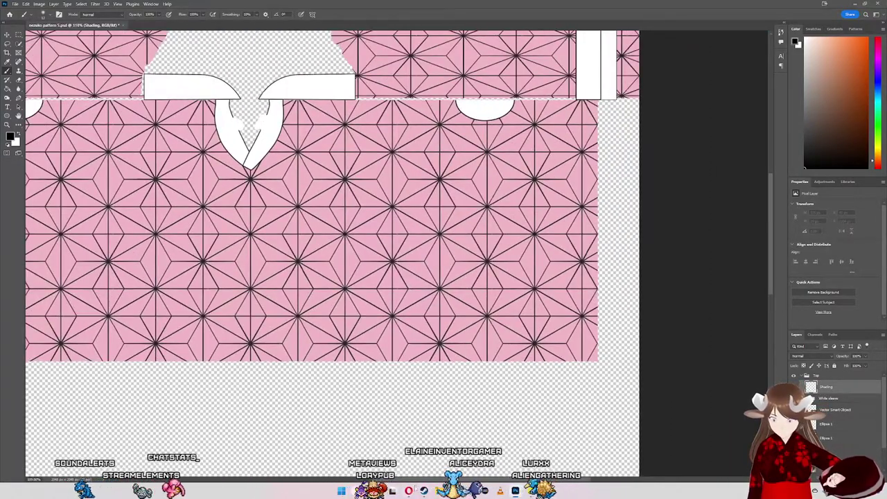
{"action": "scroll", "coordinate": [395, 264], "scroll_direction": "left", "scroll_amount": 5}
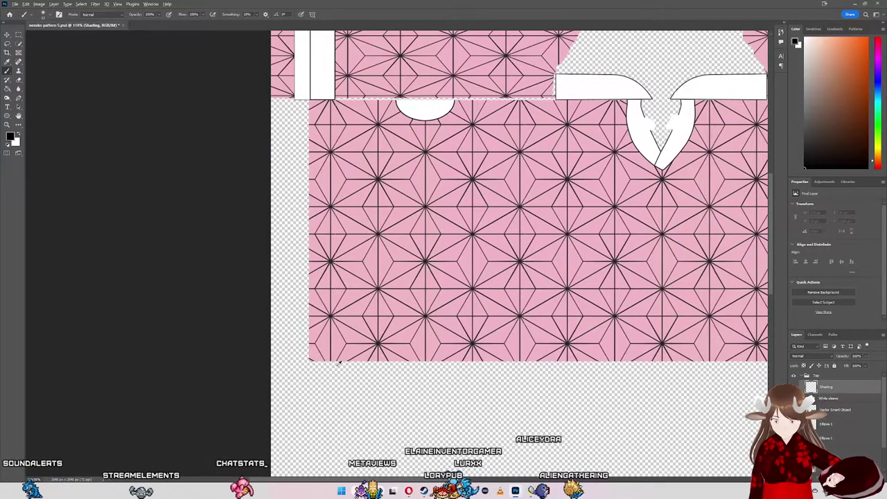
{"action": "scroll", "coordinate": [326, 361], "scroll_direction": "up", "scroll_amount": 3}
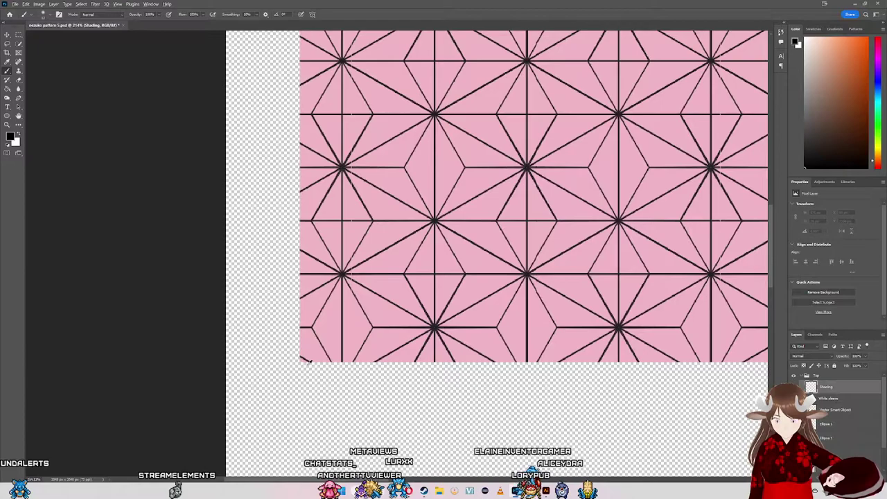
{"action": "scroll", "coordinate": [305, 360], "scroll_direction": "up", "scroll_amount": 3}
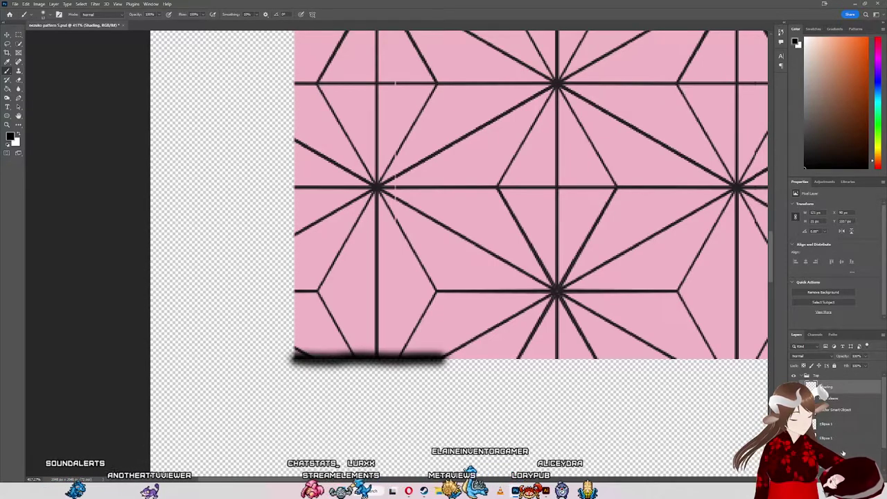
{"action": "mouse_move", "coordinate": [867, 366]}
{"action": "left_mouse_down"}
{"action": "mouse_move", "coordinate": [840, 368]}
{"action": "mouse_move", "coordinate": [854, 371]}
{"action": "left_mouse_up"}
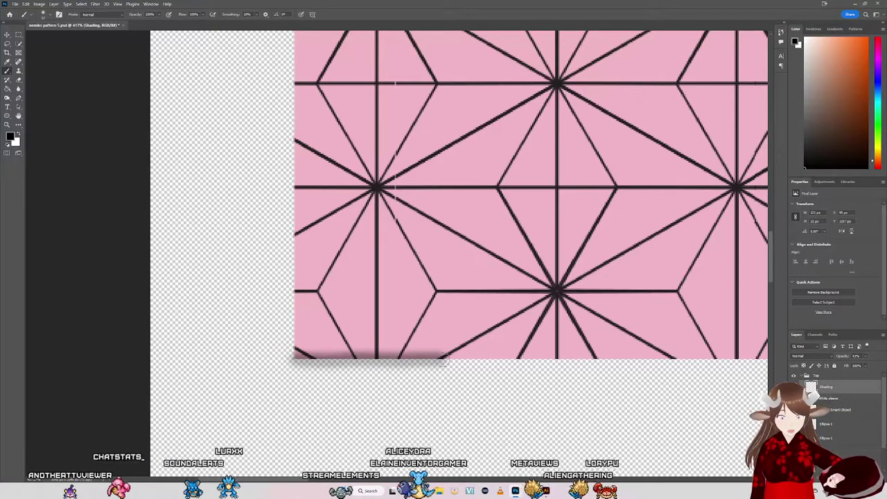
{"action": "key", "text": "ctrl+z"}
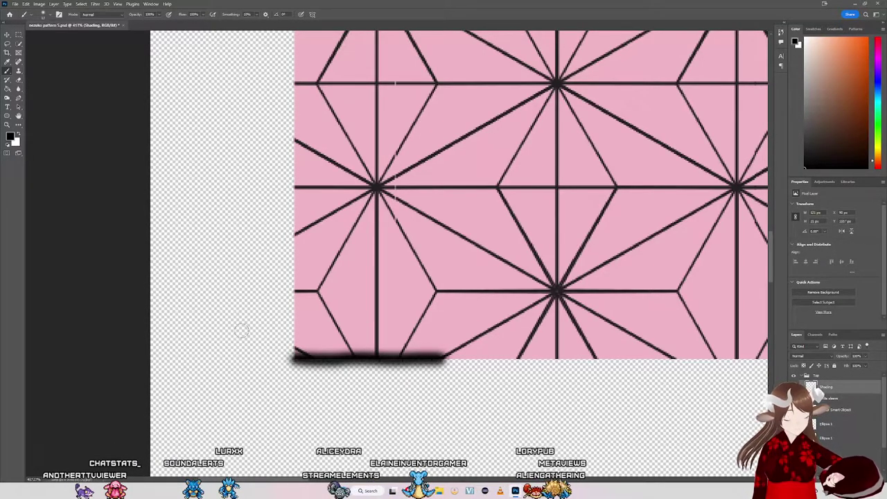
{"action": "key", "text": "ctrl+z"}
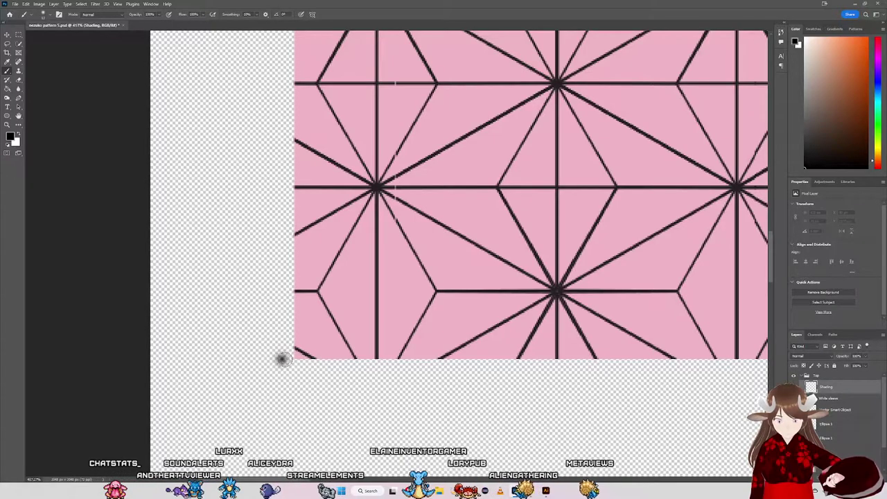
Step: Brush soft black shading in sections along the pattern's bottom edge
{"action": "left_click_drag", "start_coordinate": [281, 358], "coordinate": [409, 361]}
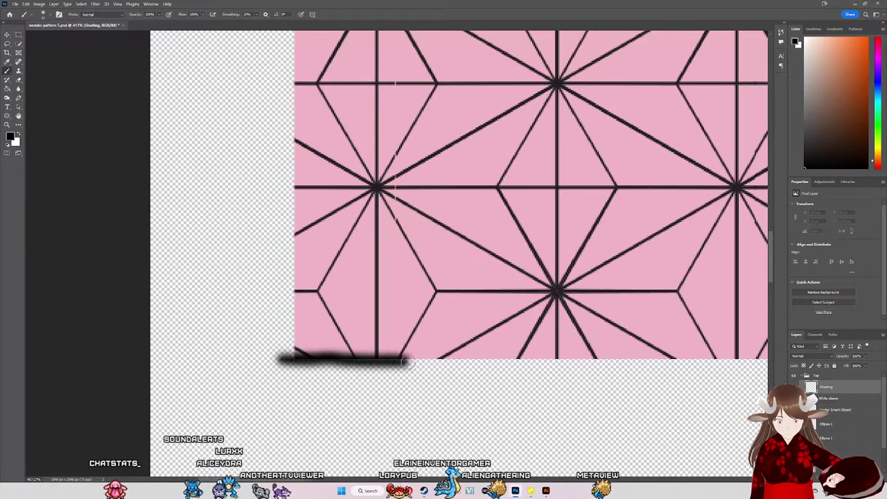
{"action": "left_click_drag", "start_coordinate": [534, 361], "coordinate": [644, 359]}
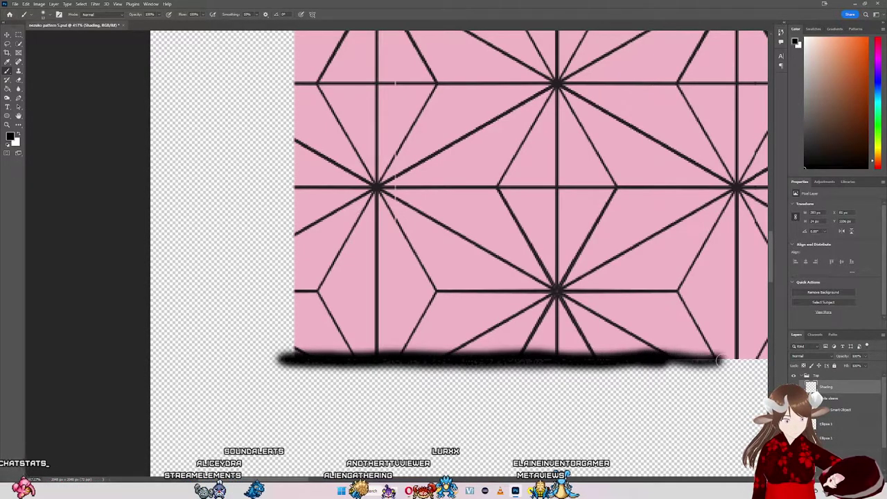
{"action": "mouse_move", "coordinate": [719, 360]}
{"action": "left_mouse_down"}
{"action": "mouse_move", "coordinate": [104, 357]}
{"action": "mouse_move", "coordinate": [760, 360]}
{"action": "left_mouse_up"}
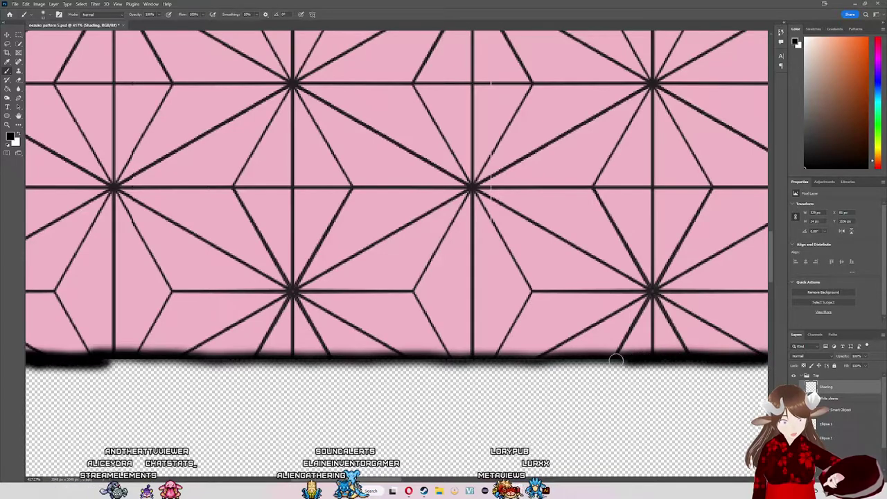
Step: Touch up and extend the black bottom shading with repeated strokes and undos
{"action": "left_click_drag", "start_coordinate": [511, 362], "coordinate": [411, 361]}
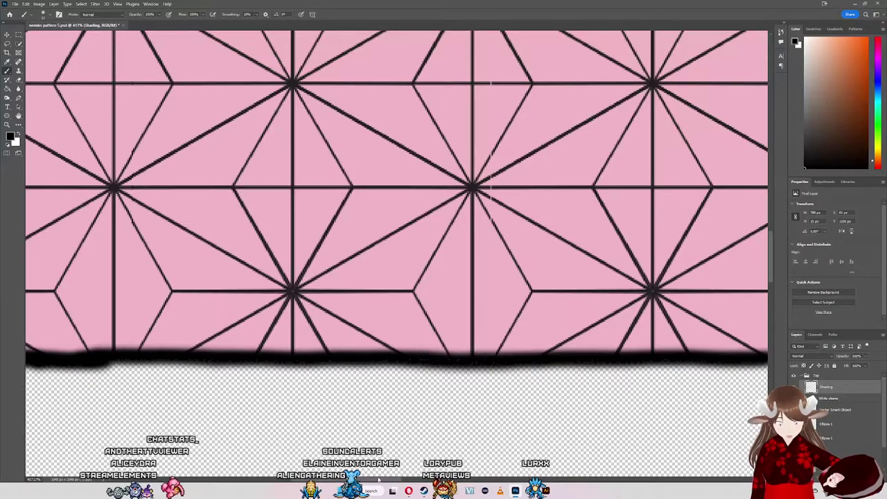
{"action": "key", "text": "ctrl+z"}
{"action": "scroll", "coordinate": [396, 263], "scroll_direction": "left", "scroll_amount": 3}
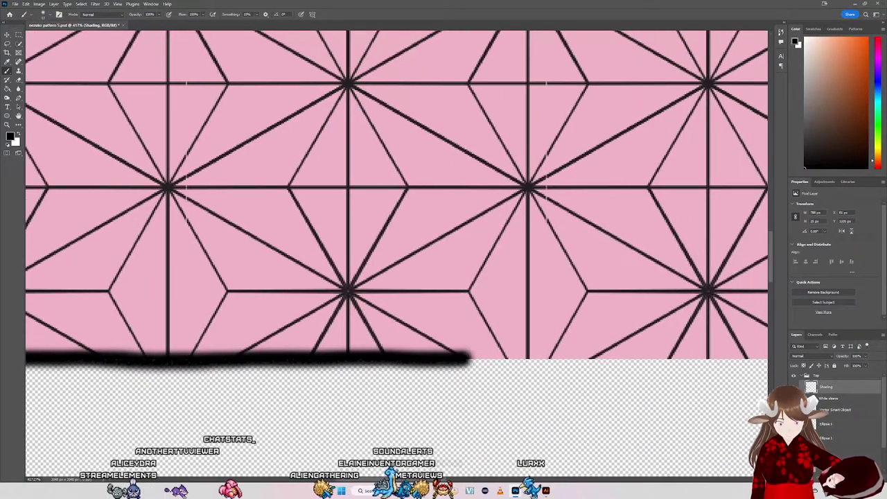
{"action": "left_click_drag", "start_coordinate": [463, 358], "coordinate": [748, 357]}
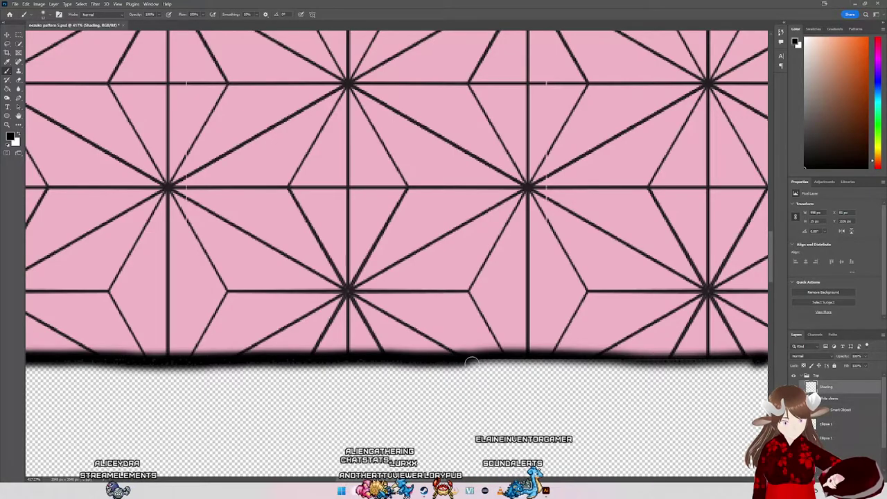
{"action": "left_click_drag", "start_coordinate": [465, 360], "coordinate": [759, 364]}
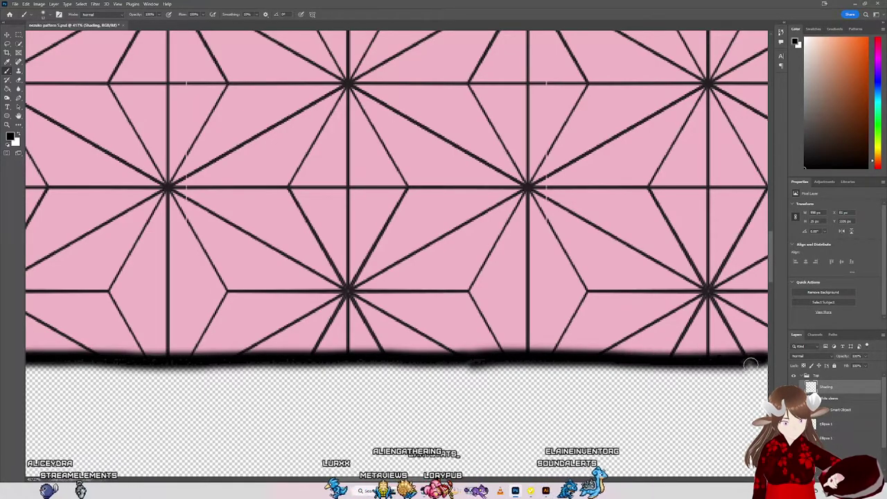
{"action": "scroll", "coordinate": [396, 208], "scroll_direction": "right", "scroll_amount": 3}
{"action": "scroll", "coordinate": [397, 208], "scroll_direction": "right", "scroll_amount": 5}
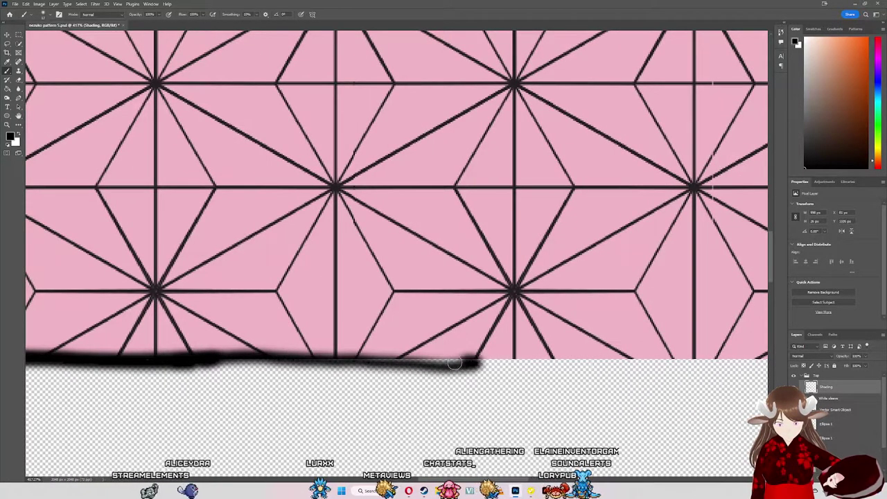
{"action": "left_click_drag", "start_coordinate": [454, 363], "coordinate": [366, 360]}
{"action": "left_click_drag", "start_coordinate": [301, 360], "coordinate": [186, 362]}
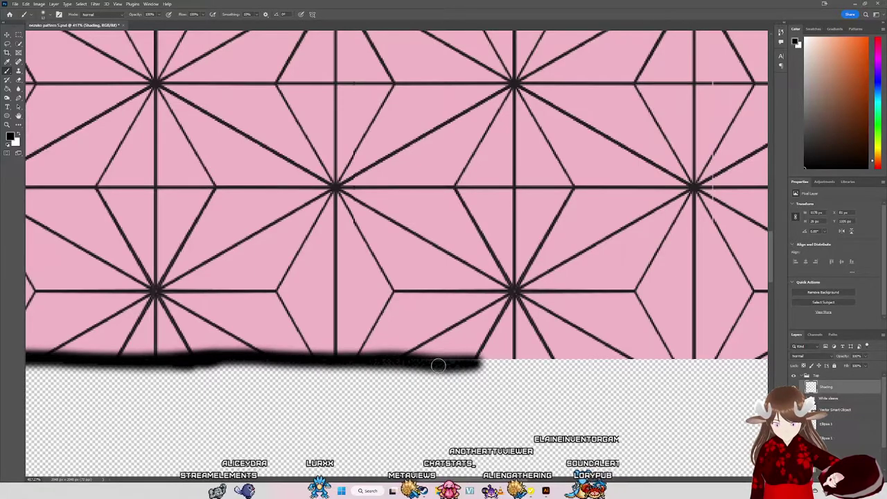
{"action": "key", "text": "ctrl+z"}
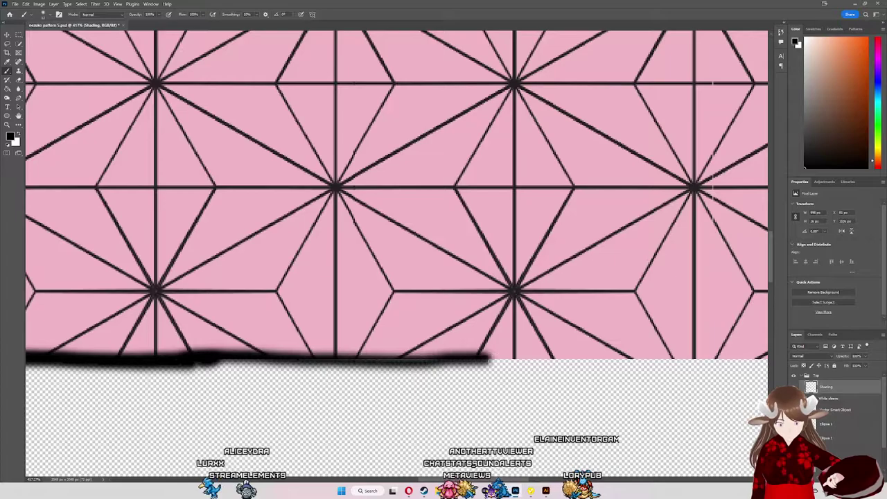
{"action": "left_click_drag", "start_coordinate": [553, 359], "coordinate": [597, 361]}
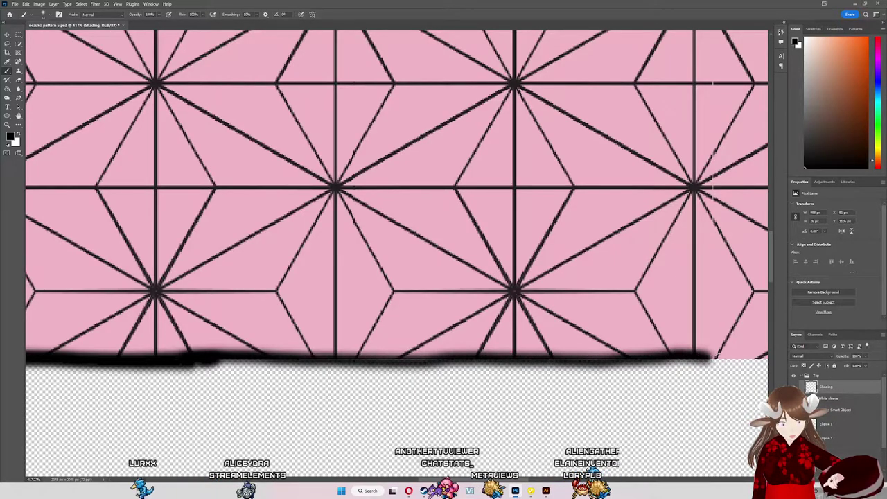
Step: Check the brush size settings and undo the black shading strokes
{"action": "left_click", "coordinate": [46, 14]}
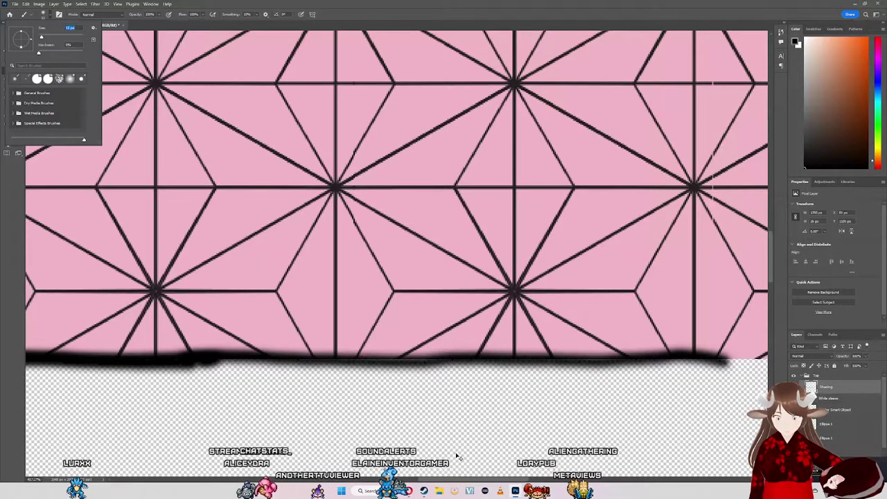
{"action": "key", "text": "Return"}
{"action": "scroll", "coordinate": [395, 208], "scroll_direction": "left", "scroll_amount": 2}
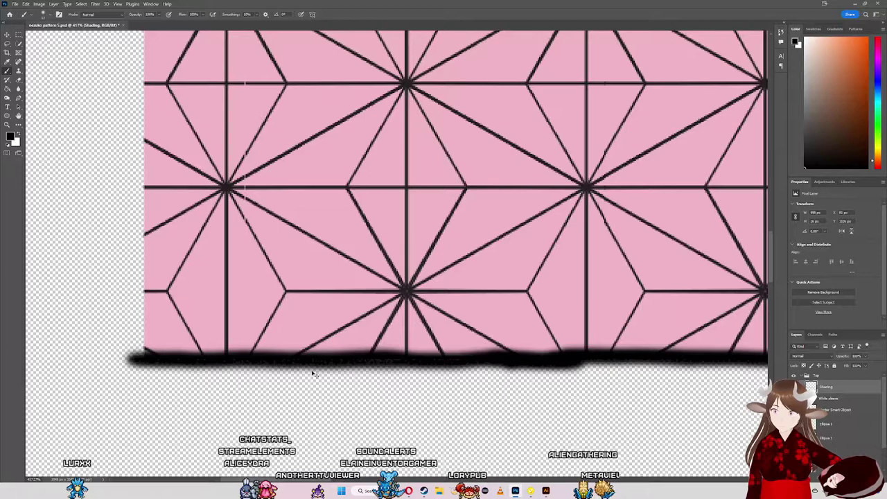
{"action": "key", "text": "ctrl+z"}
{"action": "key", "text": "ctrl+z"}
{"action": "key", "text": "ctrl+z"}
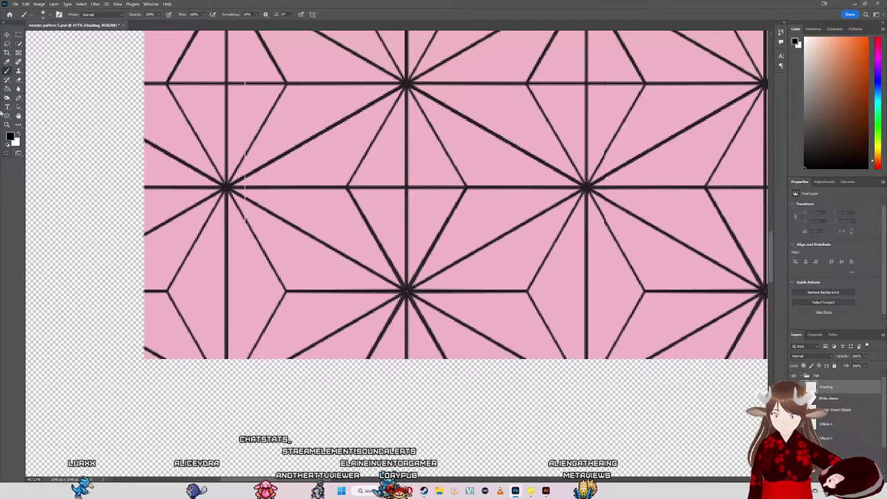
{"action": "left_click", "coordinate": [43, 14]}
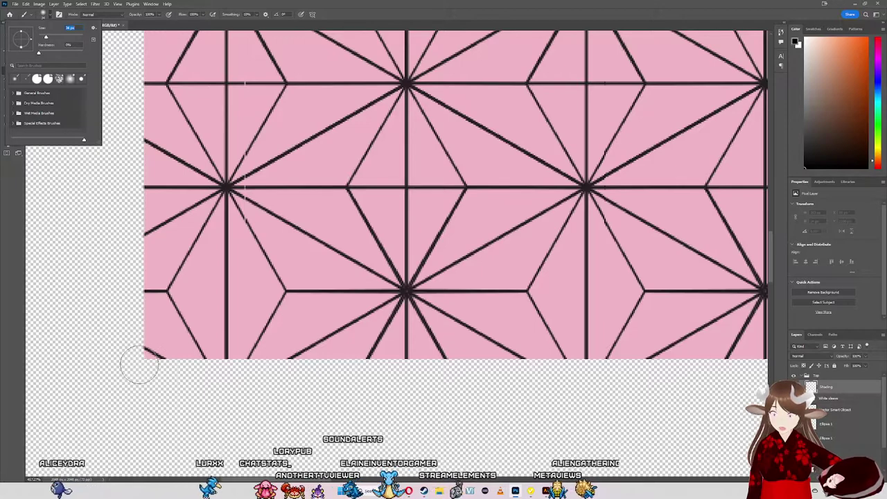
Step: Try several soft black strokes along the bottom edge, then undo them all
{"action": "left_click_drag", "start_coordinate": [135, 362], "coordinate": [761, 365]}
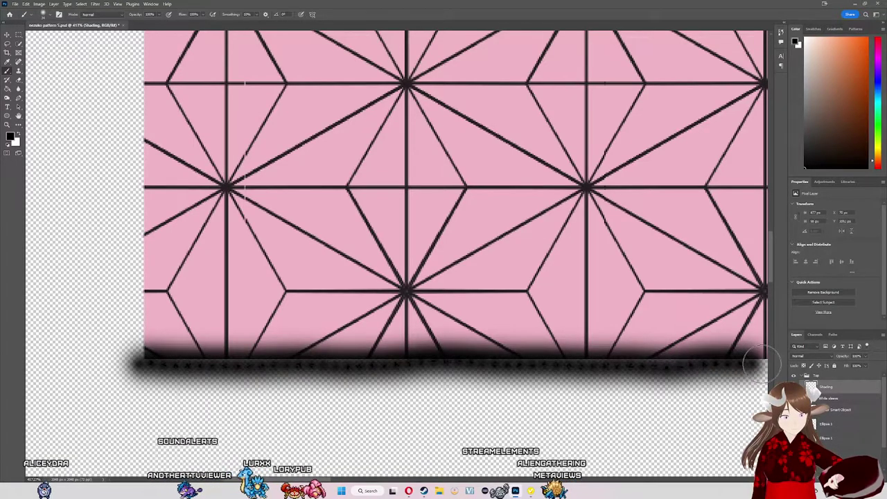
{"action": "left_click_drag", "start_coordinate": [615, 363], "coordinate": [763, 364]}
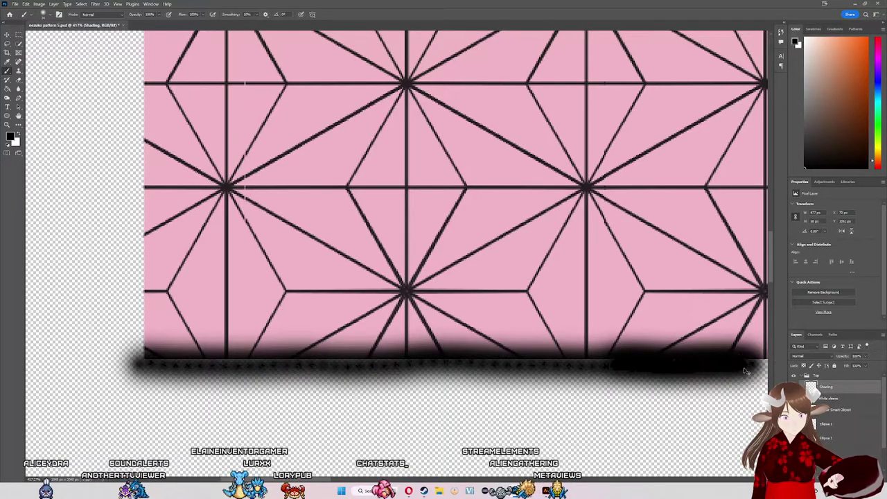
{"action": "key", "text": "ctrl+z"}
{"action": "key", "text": "ctrl+z"}
{"action": "mouse_move", "coordinate": [131, 359]}
{"action": "left_mouse_down"}
{"action": "mouse_move", "coordinate": [755, 367]}
{"action": "mouse_move", "coordinate": [63, 367]}
{"action": "mouse_move", "coordinate": [263, 357]}
{"action": "mouse_move", "coordinate": [771, 359]}
{"action": "left_mouse_up"}
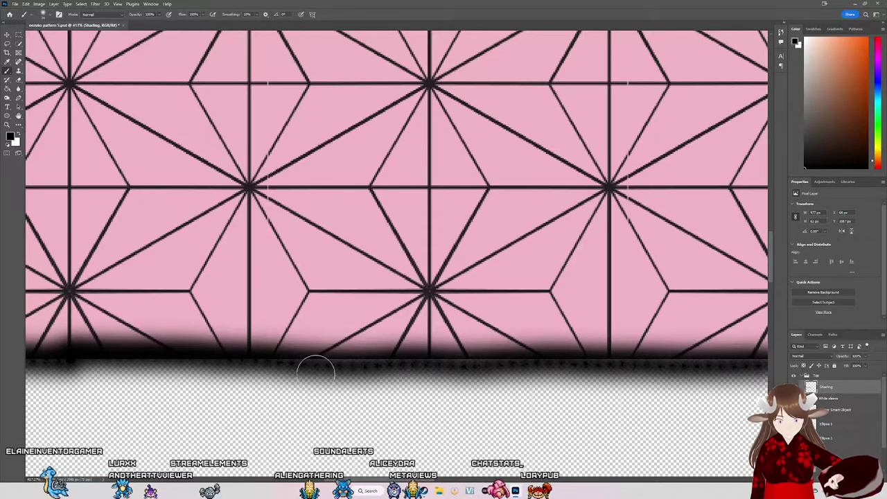
{"action": "left_click_drag", "start_coordinate": [279, 361], "coordinate": [520, 364]}
{"action": "key", "text": "ctrl+z"}
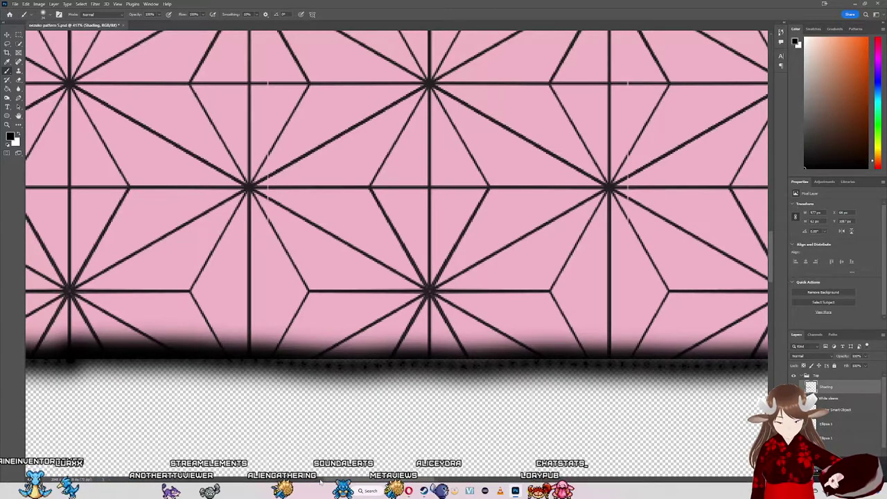
{"action": "scroll", "coordinate": [357, 432], "scroll_direction": "left", "scroll_amount": 2}
{"action": "left_click_drag", "start_coordinate": [262, 361], "coordinate": [338, 361]}
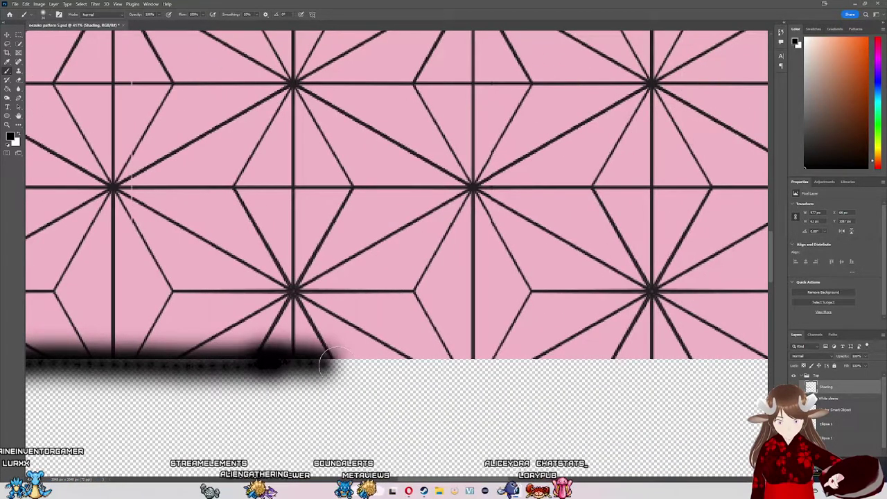
{"action": "key", "text": "ctrl+z"}
{"action": "key", "text": "ctrl+z"}
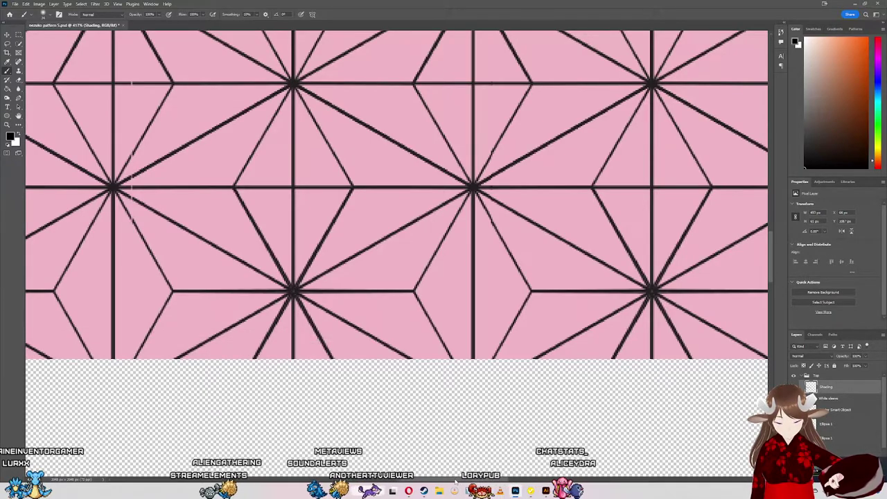
Step: Check brush size and hardness, zoom in on the hem, and return to the Brush tool
{"action": "scroll", "coordinate": [388, 277], "scroll_direction": "left", "scroll_amount": 5}
{"action": "scroll", "coordinate": [526, 361], "scroll_direction": "left", "scroll_amount": 10}
{"action": "key", "text": "ctrl+z"}
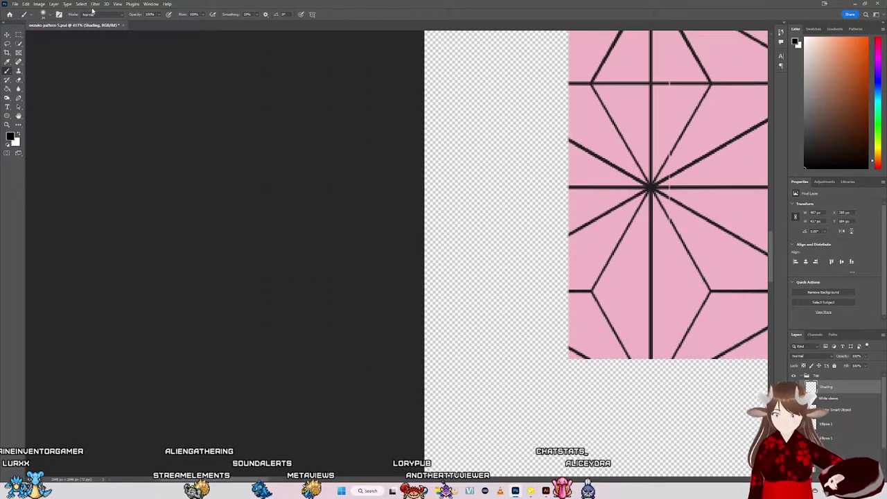
{"action": "left_click", "coordinate": [46, 15]}
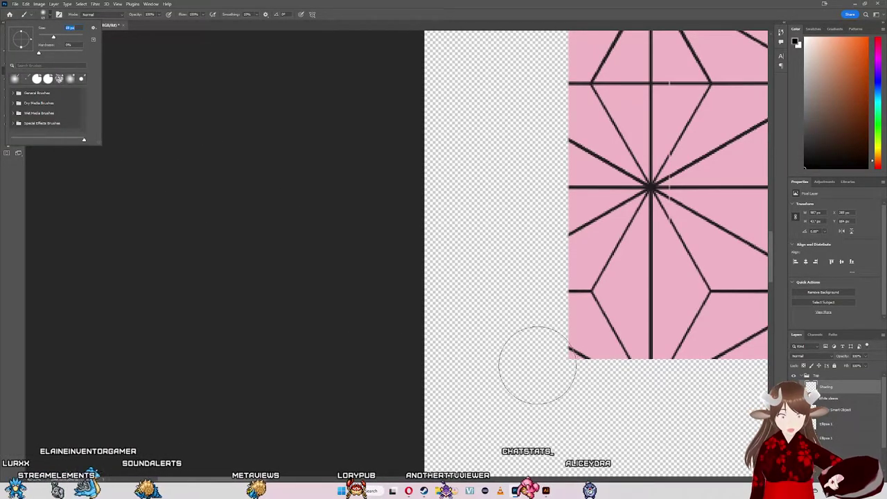
{"action": "left_click", "coordinate": [614, 370]}
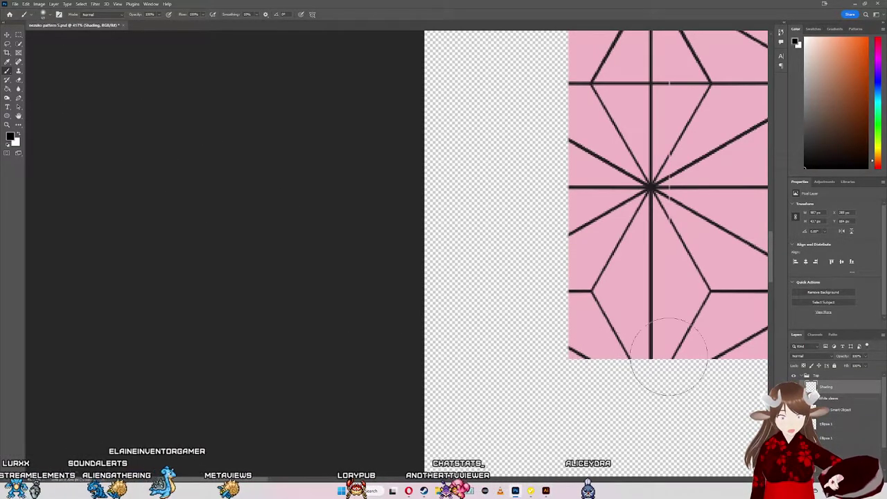
{"action": "scroll", "coordinate": [660, 367], "scroll_direction": "down", "scroll_amount": 3}
{"action": "scroll", "coordinate": [589, 312], "scroll_direction": "down", "scroll_amount": 3}
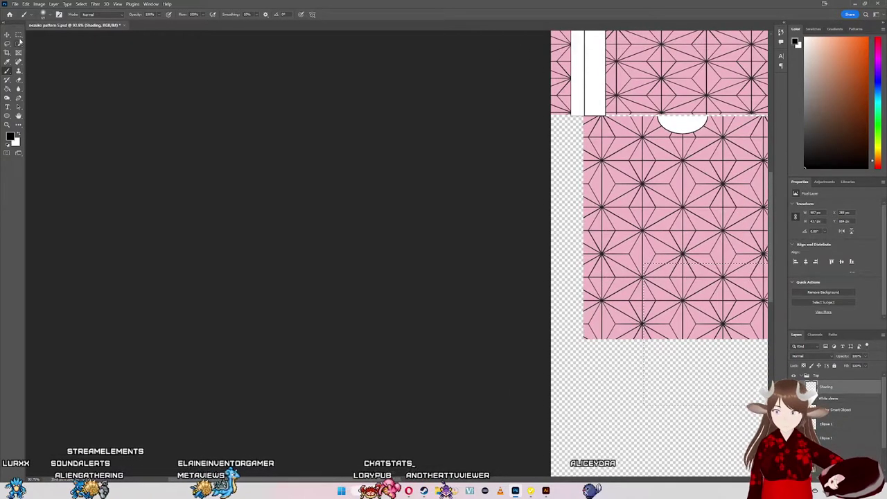
{"action": "key", "text": "m"}
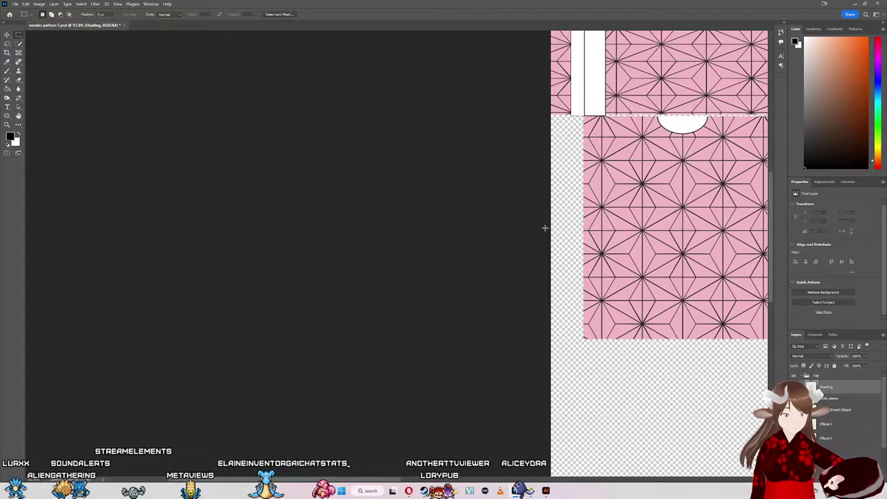
{"action": "scroll", "coordinate": [616, 327], "scroll_direction": "up", "scroll_amount": 5}
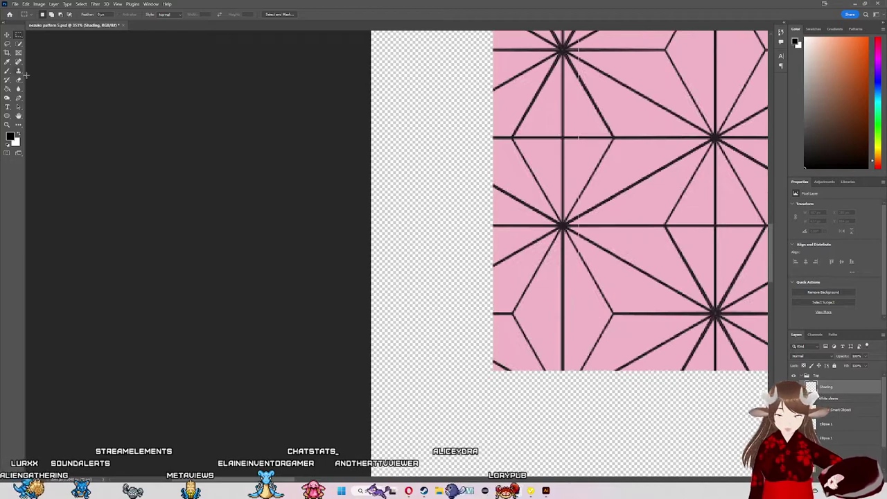
{"action": "left_click", "coordinate": [7, 70]}
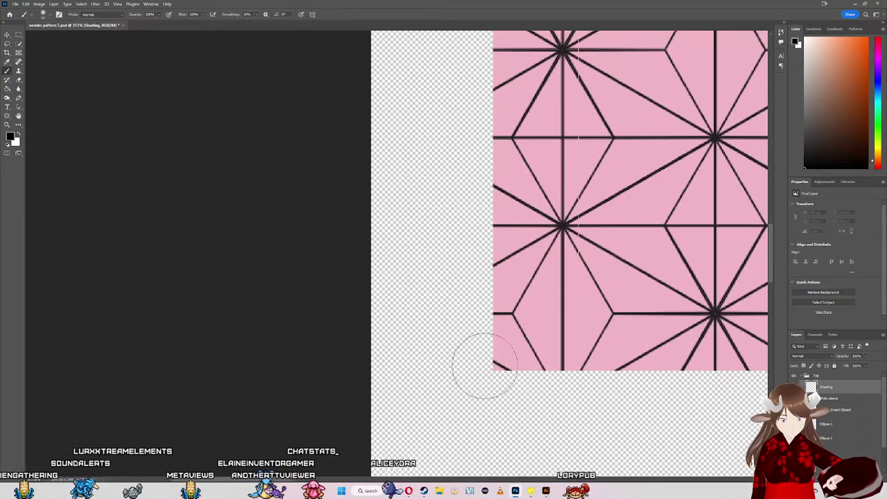
Step: Paint the soft black band along the bottom edge, redoing strokes until it spans the hem
{"action": "left_click_drag", "start_coordinate": [484, 366], "coordinate": [763, 372]}
{"action": "key", "text": "ctrl+z"}
{"action": "key", "text": "ctrl+z"}
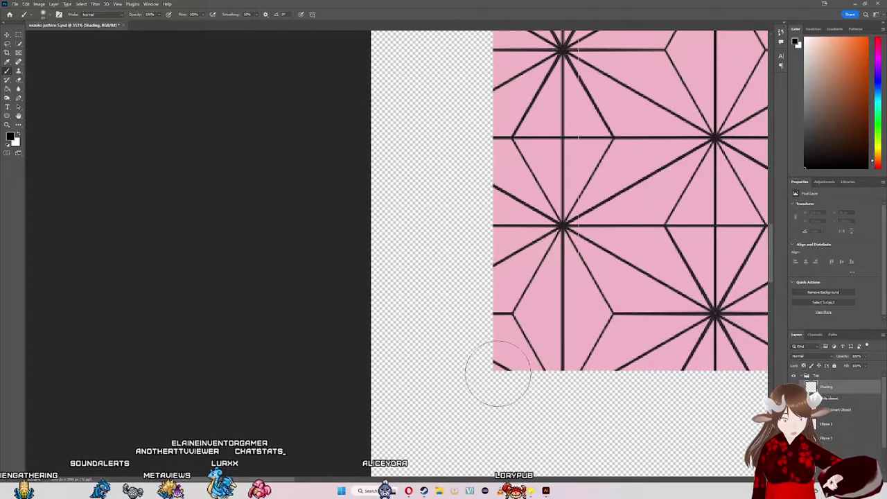
{"action": "left_click_drag", "start_coordinate": [490, 378], "coordinate": [738, 385]}
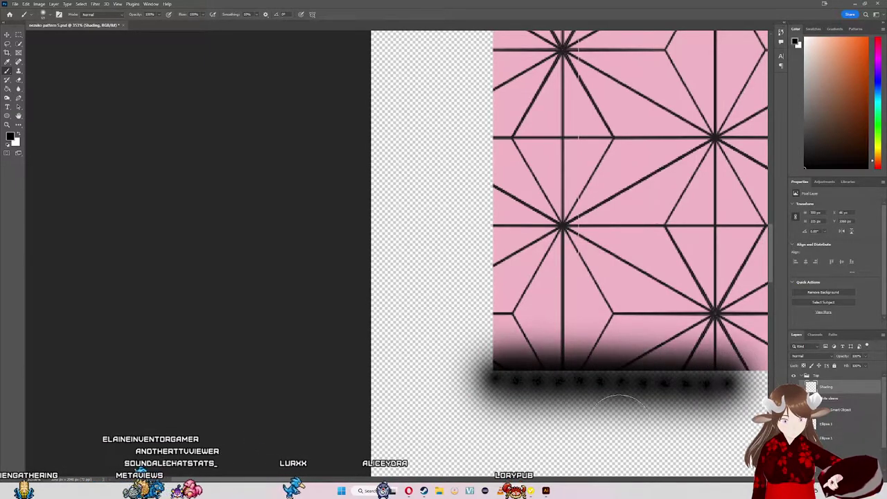
{"action": "scroll", "coordinate": [265, 374], "scroll_direction": "right", "scroll_amount": 10}
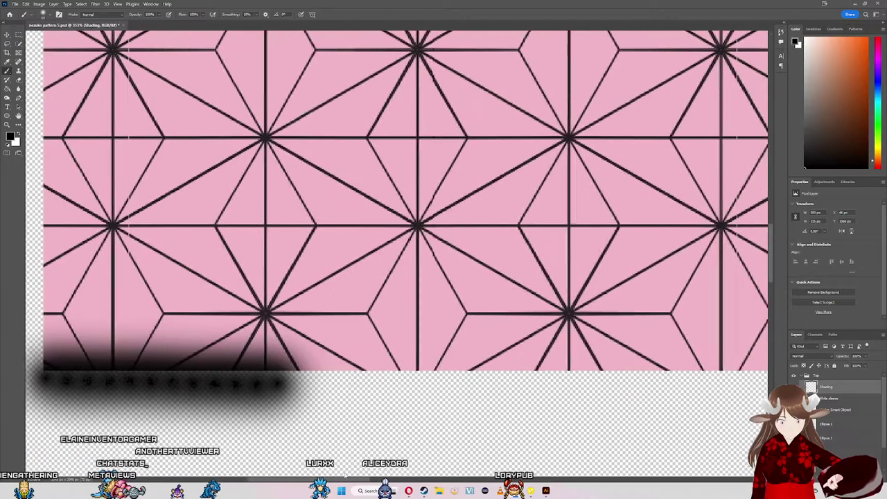
{"action": "left_click_drag", "start_coordinate": [251, 378], "coordinate": [769, 378]}
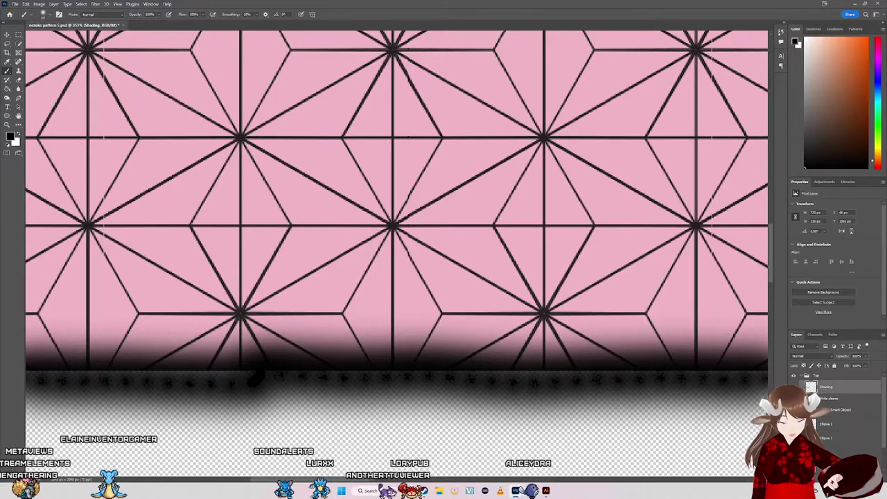
{"action": "key", "text": "ctrl+z"}
{"action": "key", "text": "ctrl+z"}
{"action": "scroll", "coordinate": [374, 412], "scroll_direction": "down", "scroll_amount": 3, "text": "alt"}
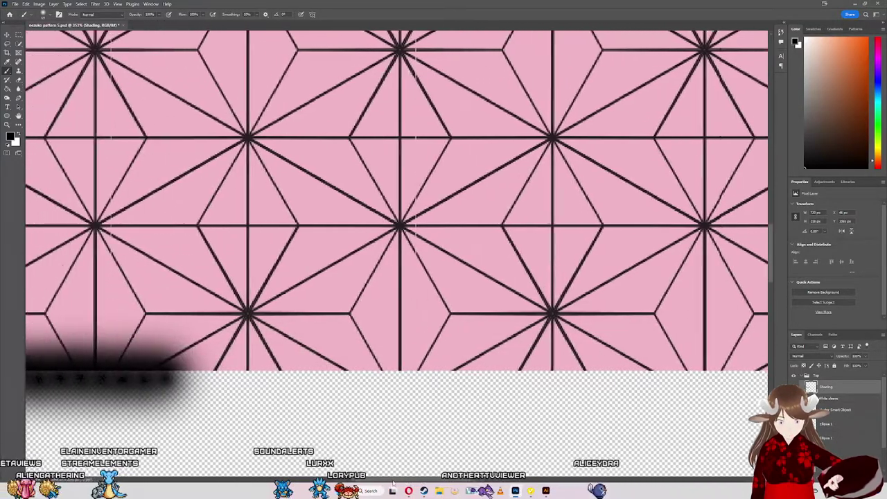
{"action": "scroll", "coordinate": [311, 402], "scroll_direction": "up", "scroll_amount": 1}
{"action": "left_click_drag", "start_coordinate": [246, 391], "coordinate": [755, 392]}
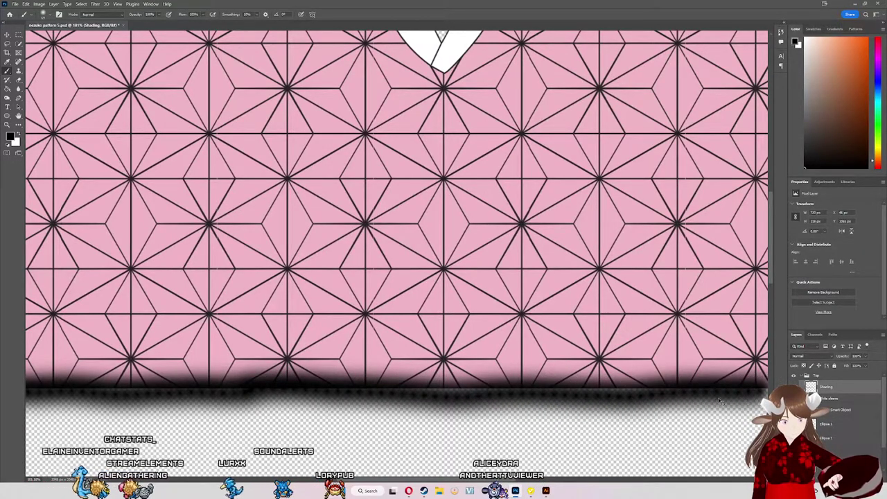
Step: Undo the last stroke and repaint the black band in passes out to the right corner
{"action": "key", "text": "ctrl+z"}
{"action": "key", "text": "ctrl+z"}
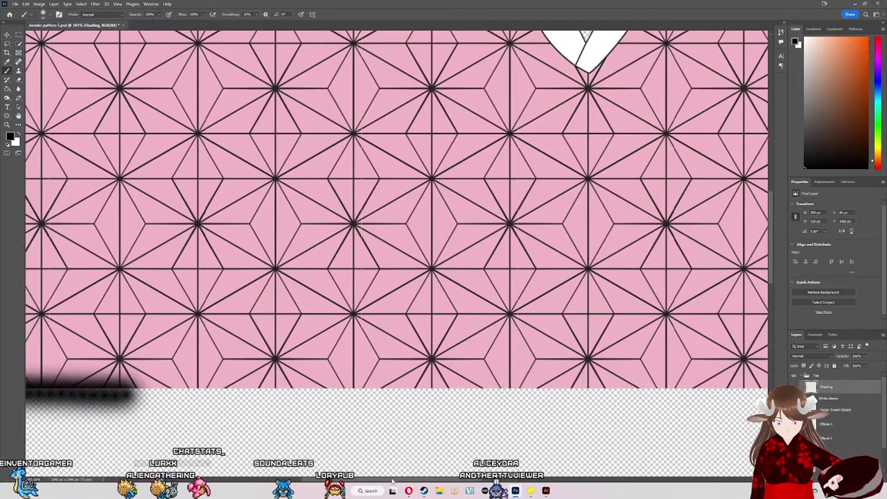
{"action": "scroll", "coordinate": [395, 208], "scroll_direction": "left", "scroll_amount": 3}
{"action": "left_click_drag", "start_coordinate": [100, 389], "coordinate": [784, 385]}
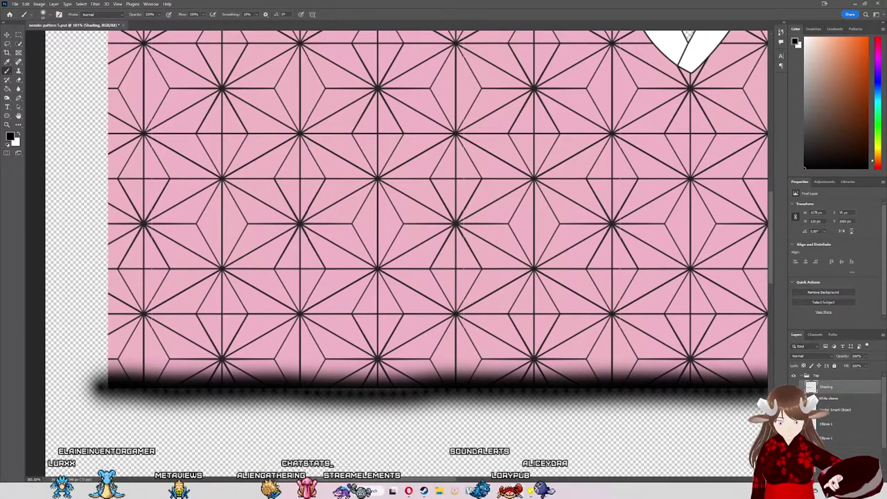
{"action": "scroll", "coordinate": [255, 395], "scroll_direction": "right", "scroll_amount": 10}
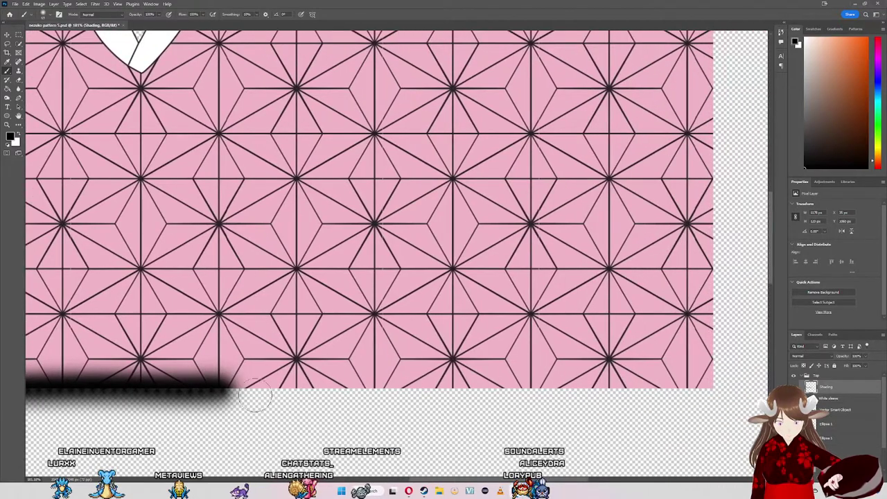
{"action": "left_click_drag", "start_coordinate": [248, 384], "coordinate": [712, 395]}
{"action": "key", "text": "ctrl+z"}
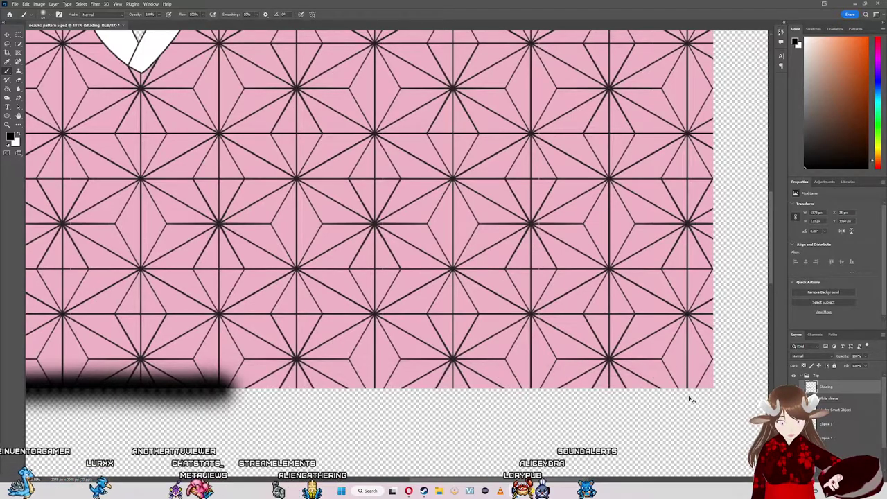
{"action": "left_click_drag", "start_coordinate": [229, 388], "coordinate": [714, 390]}
{"action": "key", "text": "ctrl+z"}
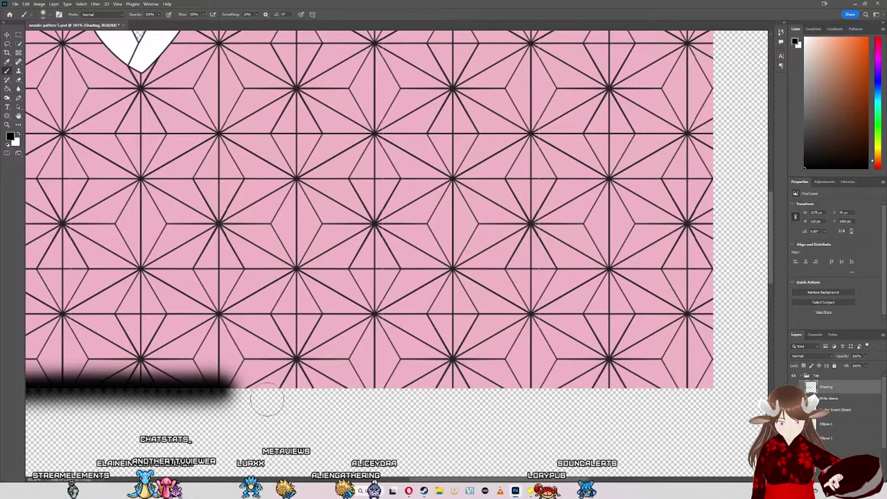
{"action": "left_click_drag", "start_coordinate": [227, 392], "coordinate": [726, 394]}
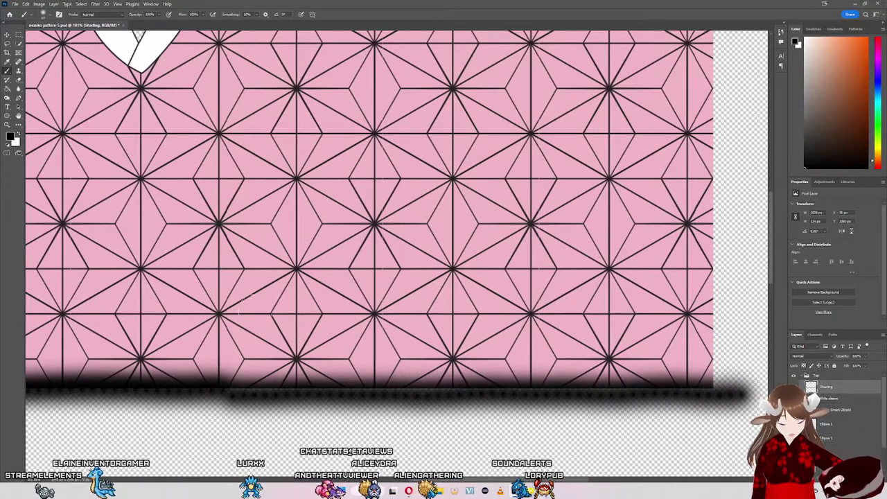
{"action": "scroll", "coordinate": [232, 418], "scroll_direction": "down", "scroll_amount": 2}
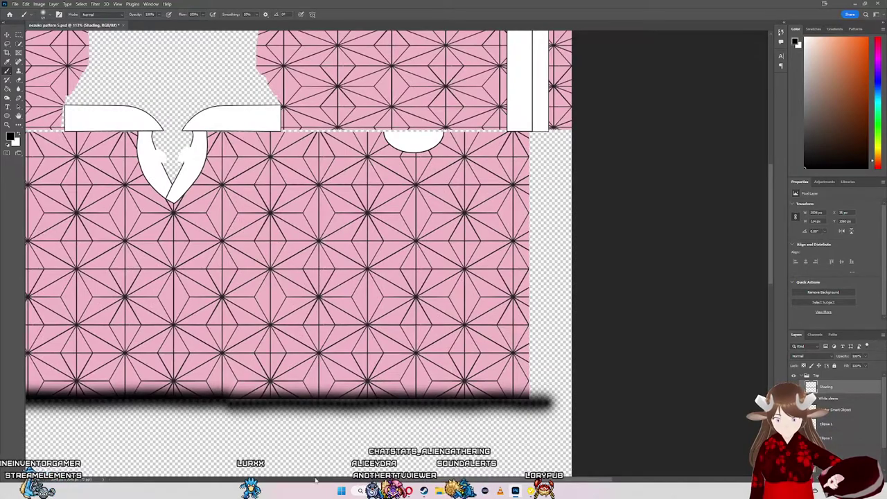
Step: Try black soft-brush shading strokes along the hem's bottom-left edge, undoing uneven attempts
{"action": "scroll", "coordinate": [385, 264], "scroll_direction": "left", "scroll_amount": 5}
{"action": "scroll", "coordinate": [384, 263], "scroll_direction": "left", "scroll_amount": 5}
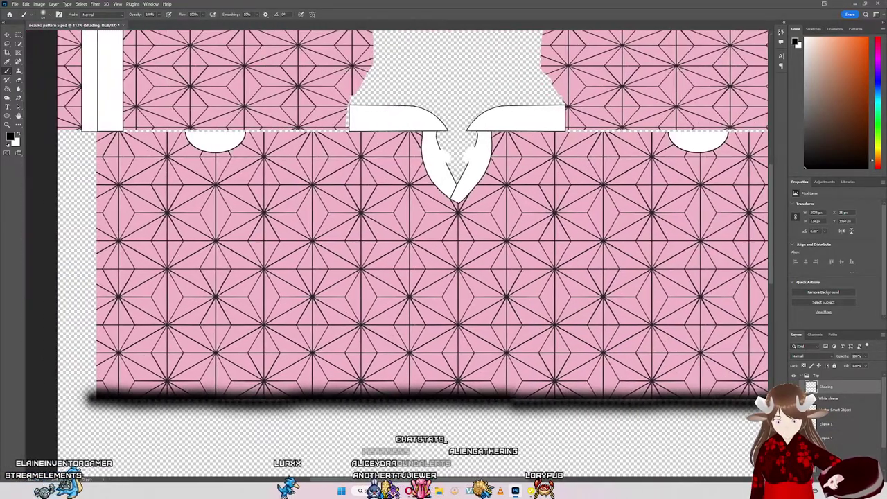
{"action": "scroll", "coordinate": [134, 404], "scroll_direction": "right", "scroll_amount": 1}
{"action": "key", "text": "ctrl+z"}
{"action": "key", "text": "ctrl+z"}
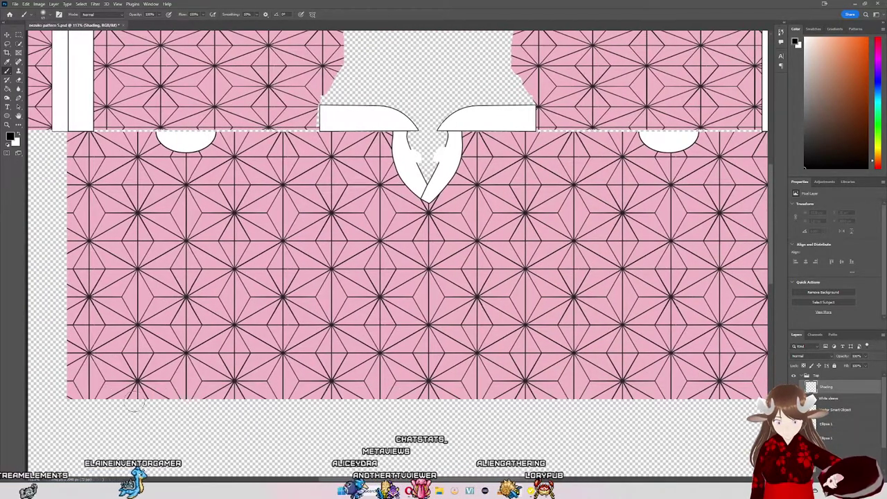
{"action": "left_click_drag", "start_coordinate": [63, 401], "coordinate": [360, 402]}
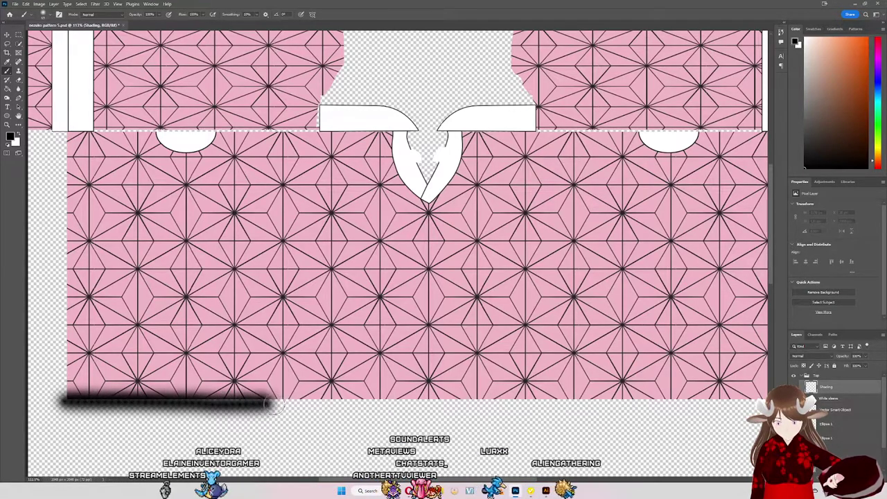
{"action": "key", "text": "ctrl+z"}
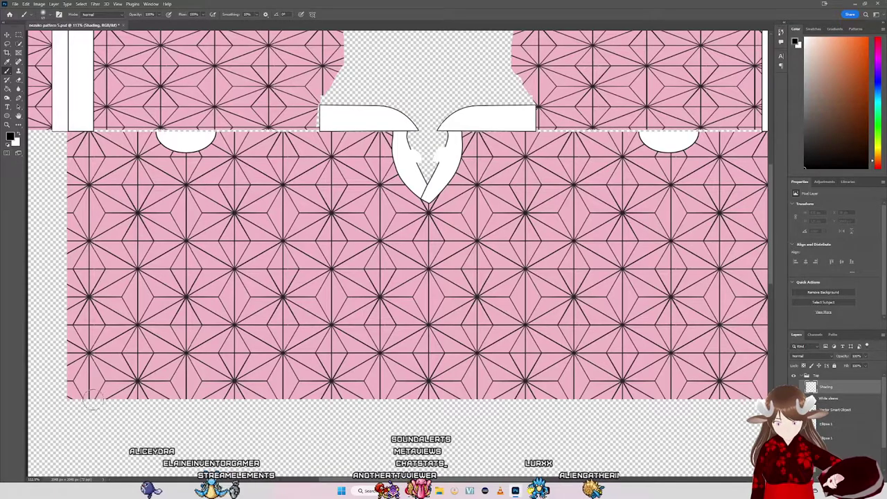
{"action": "mouse_move", "coordinate": [66, 398]}
{"action": "left_mouse_down"}
{"action": "mouse_move", "coordinate": [131, 396]}
{"action": "mouse_move", "coordinate": [157, 409]}
{"action": "left_mouse_up"}
{"action": "key", "text": "ctrl+z"}
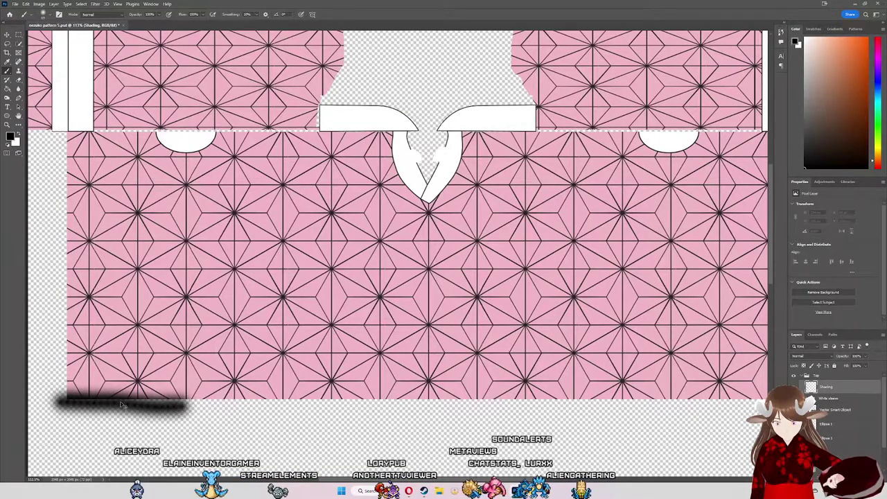
{"action": "key", "text": "ctrl+z"}
{"action": "left_click_drag", "start_coordinate": [131, 403], "coordinate": [208, 402]}
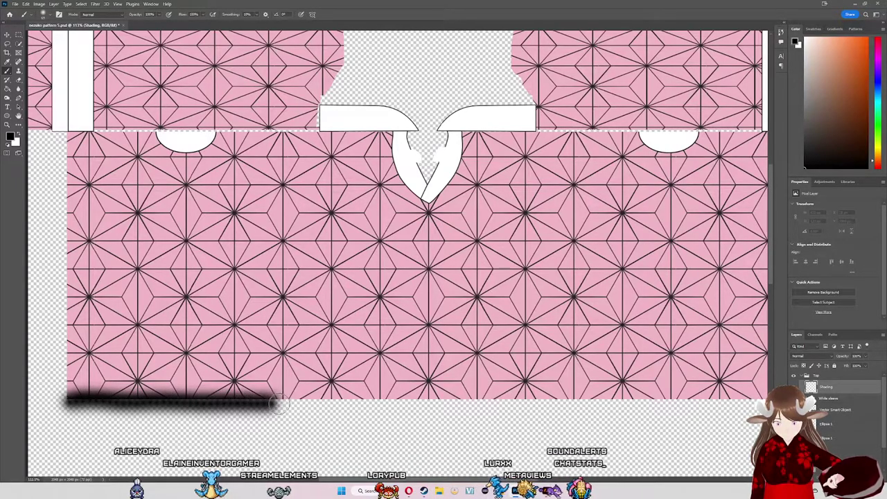
{"action": "mouse_move", "coordinate": [278, 405]}
{"action": "left_mouse_down"}
{"action": "mouse_move", "coordinate": [360, 404]}
{"action": "mouse_move", "coordinate": [323, 405]}
{"action": "left_mouse_up"}
{"action": "key", "text": "ctrl+z"}
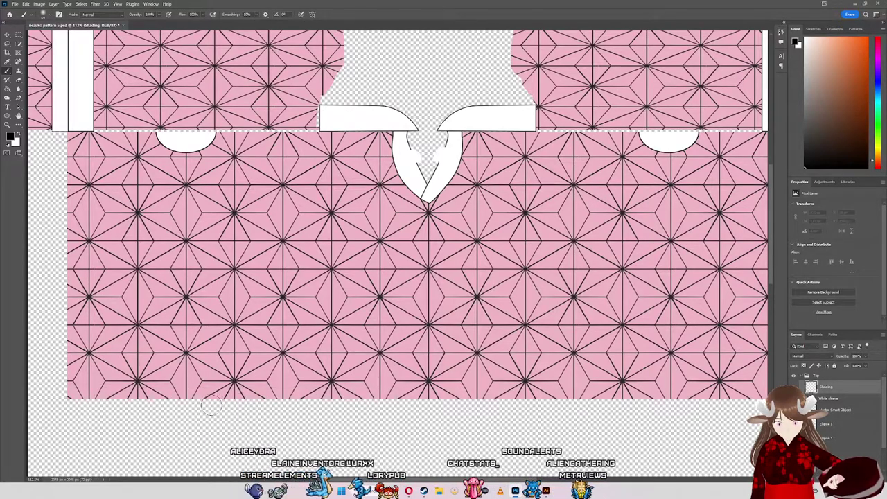
Step: Repaint the soft black band along the hem's full bottom edge to its right corner
{"action": "left_click_drag", "start_coordinate": [60, 404], "coordinate": [559, 404]}
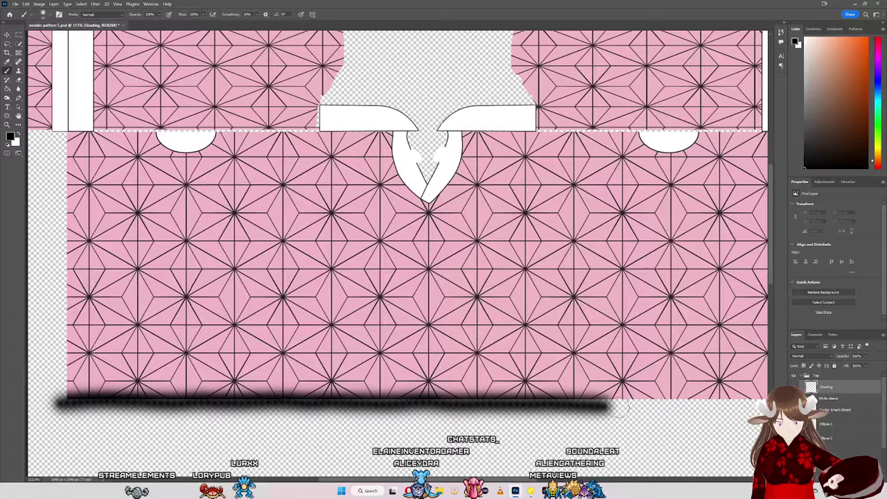
{"action": "key", "text": "ctrl+z"}
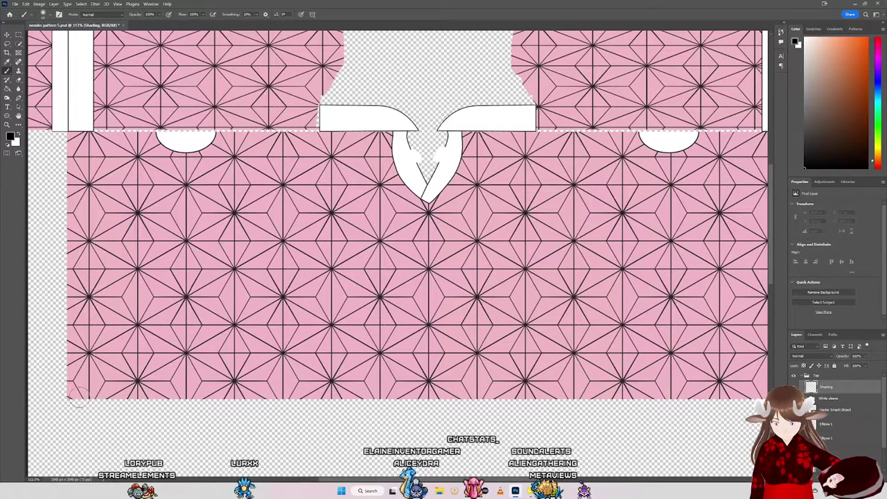
{"action": "left_click_drag", "start_coordinate": [60, 395], "coordinate": [129, 397]}
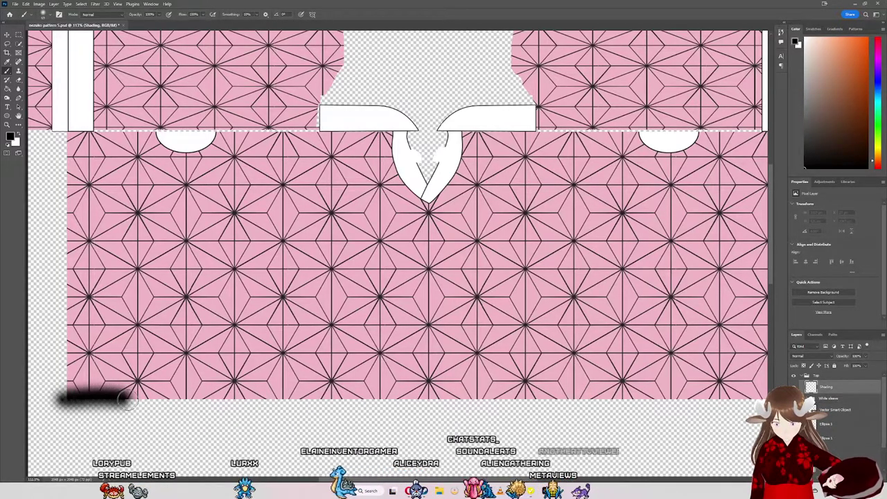
{"action": "key", "text": "ctrl+z"}
{"action": "left_click_drag", "start_coordinate": [61, 401], "coordinate": [377, 400]}
{"action": "key", "text": "ctrl+z"}
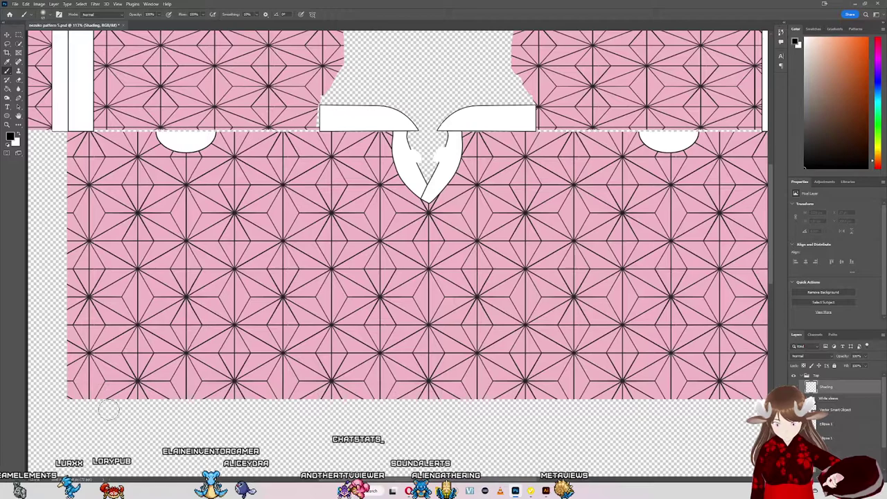
{"action": "left_click_drag", "start_coordinate": [65, 400], "coordinate": [284, 401]}
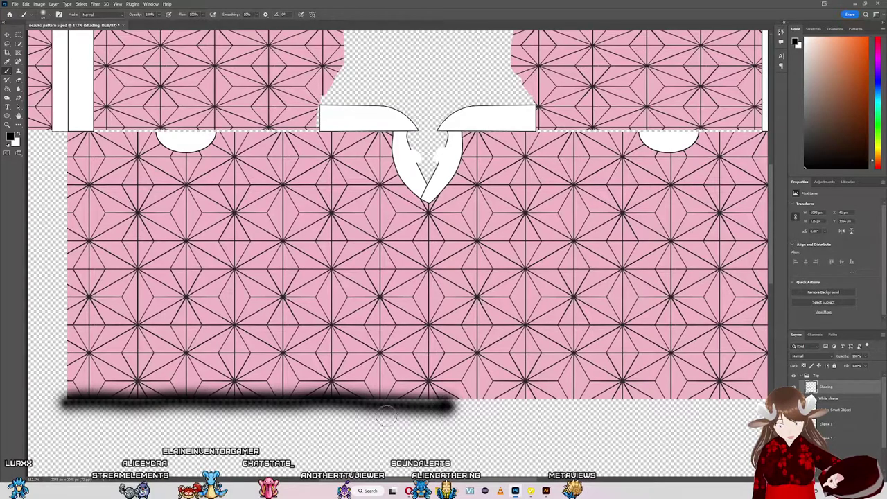
{"action": "left_click_drag", "start_coordinate": [368, 403], "coordinate": [414, 406]}
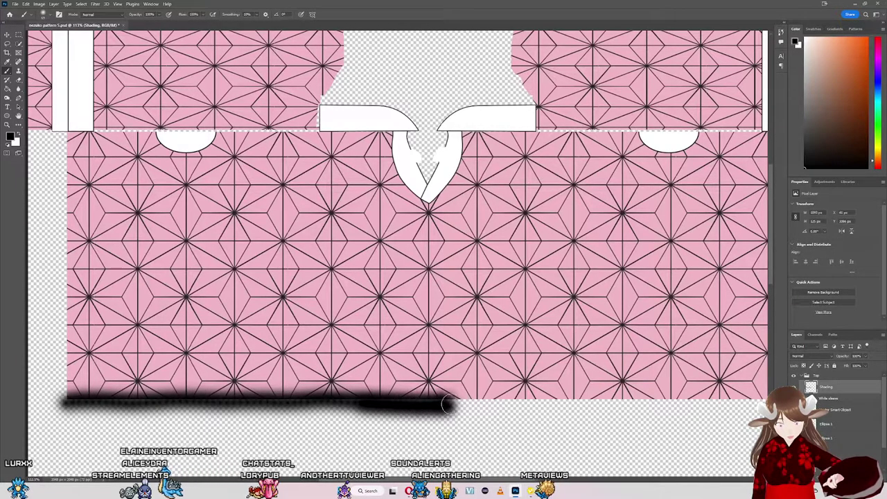
{"action": "key", "text": "ctrl+z"}
{"action": "key", "text": "ctrl+z"}
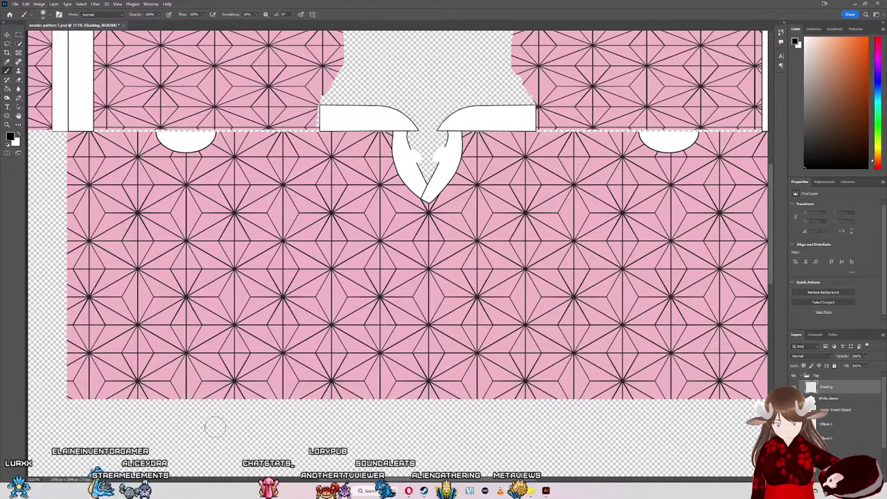
{"action": "left_click_drag", "start_coordinate": [63, 401], "coordinate": [138, 399]}
{"action": "key", "text": "ctrl+z"}
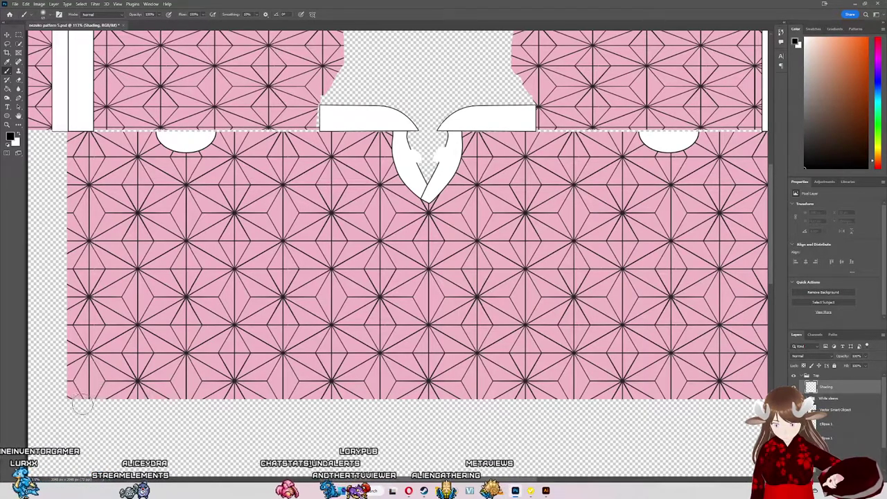
{"action": "left_click_drag", "start_coordinate": [56, 398], "coordinate": [770, 400]}
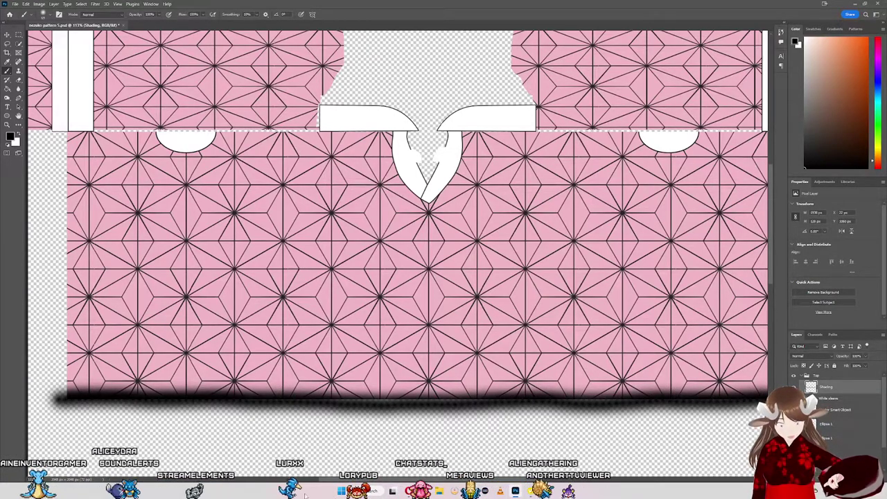
{"action": "scroll", "coordinate": [624, 402], "scroll_direction": "right", "scroll_amount": 5}
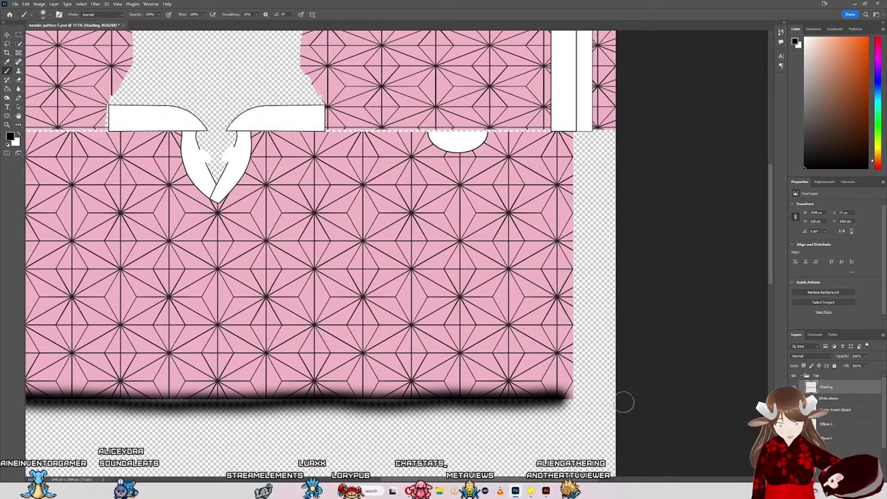
Step: Replace the band with one even black stroke across the hem's full bottom width
{"action": "key", "text": "ctrl+z"}
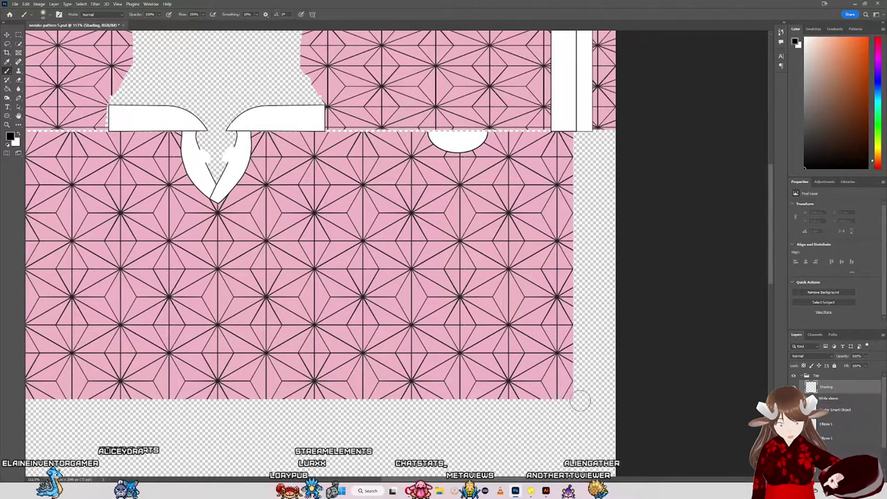
{"action": "left_click_drag", "start_coordinate": [580, 400], "coordinate": [238, 397]}
{"action": "key", "text": "ctrl+z"}
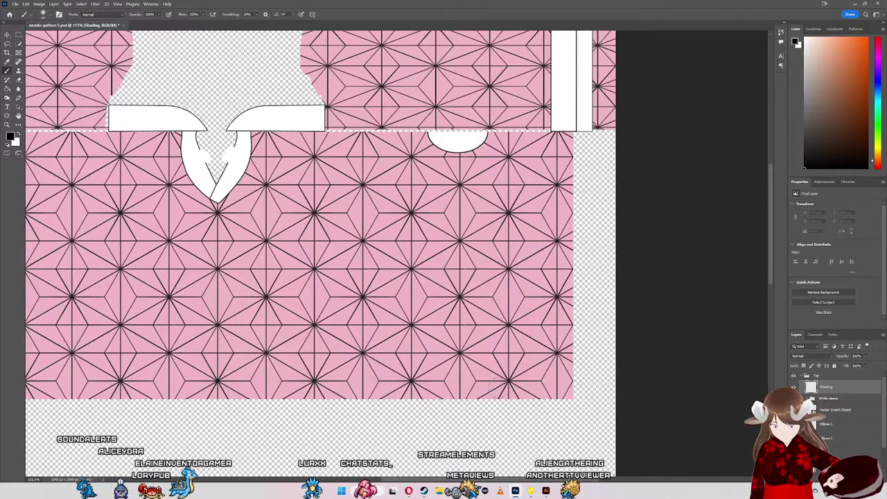
{"action": "left_click_drag", "start_coordinate": [580, 398], "coordinate": [17, 395]}
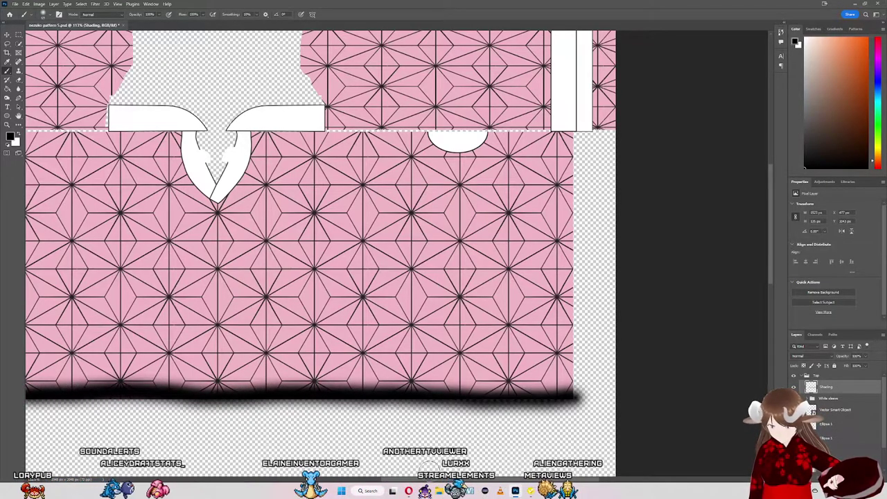
{"action": "key", "text": "ctrl+z"}
{"action": "left_click_drag", "start_coordinate": [574, 395], "coordinate": [25, 397]}
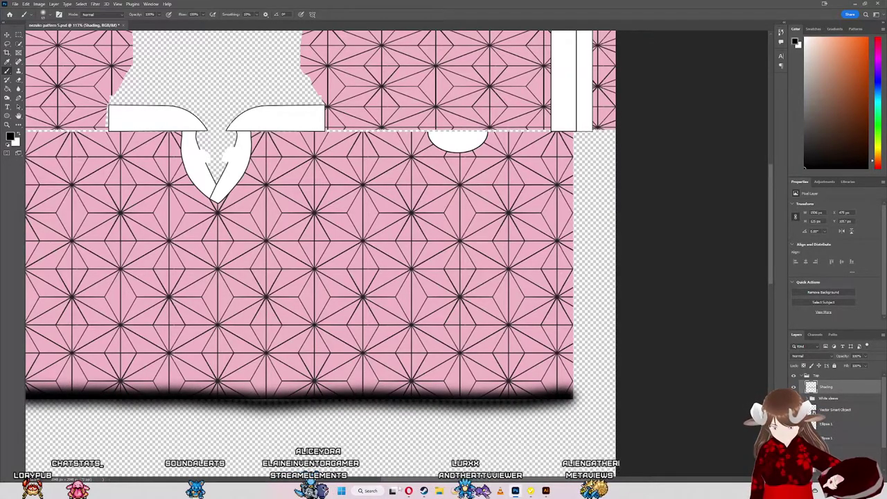
{"action": "scroll", "coordinate": [395, 250], "scroll_direction": "left", "scroll_amount": 5}
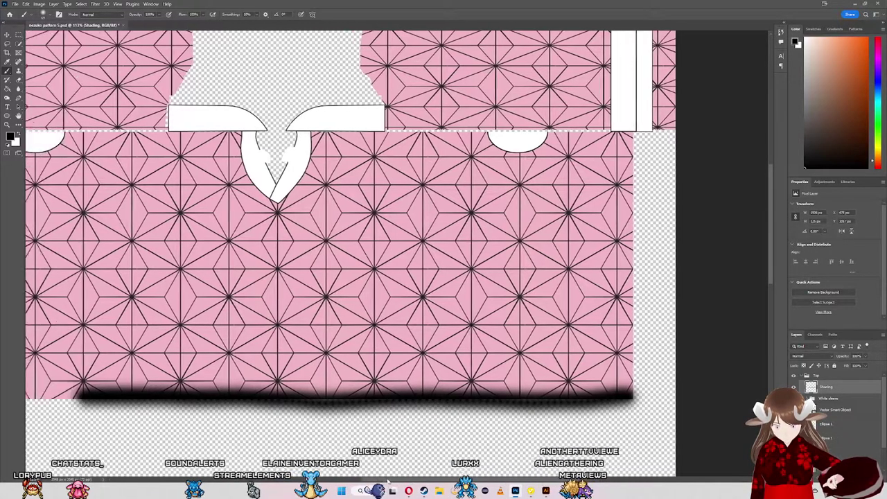
{"action": "left_click_drag", "start_coordinate": [104, 398], "coordinate": [321, 396]}
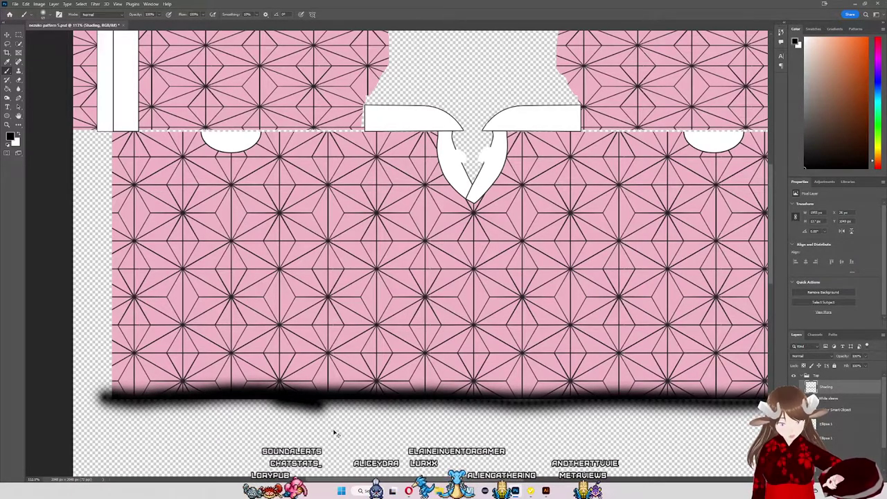
{"action": "key", "text": "ctrl+z"}
{"action": "key", "text": "ctrl+z"}
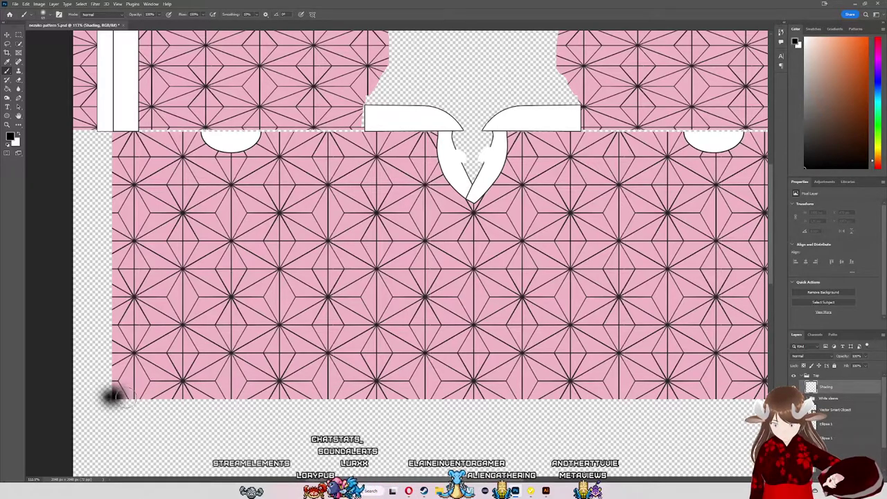
{"action": "left_click_drag", "start_coordinate": [260, 394], "coordinate": [755, 401]}
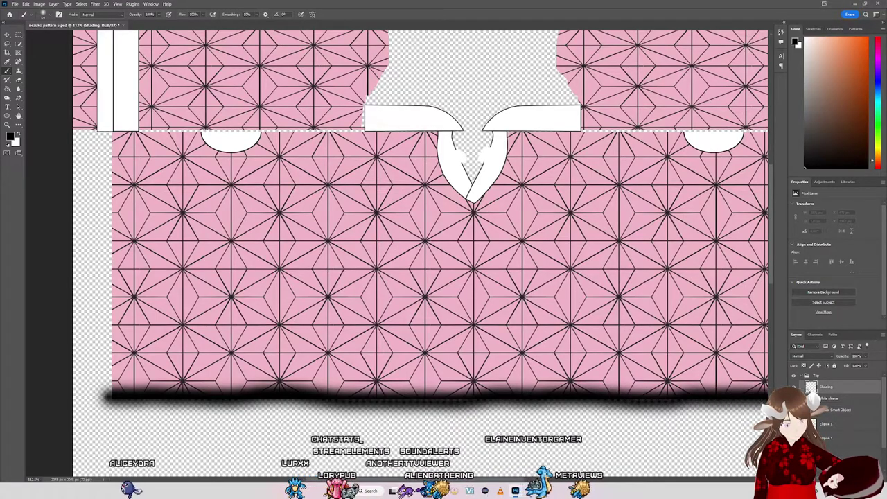
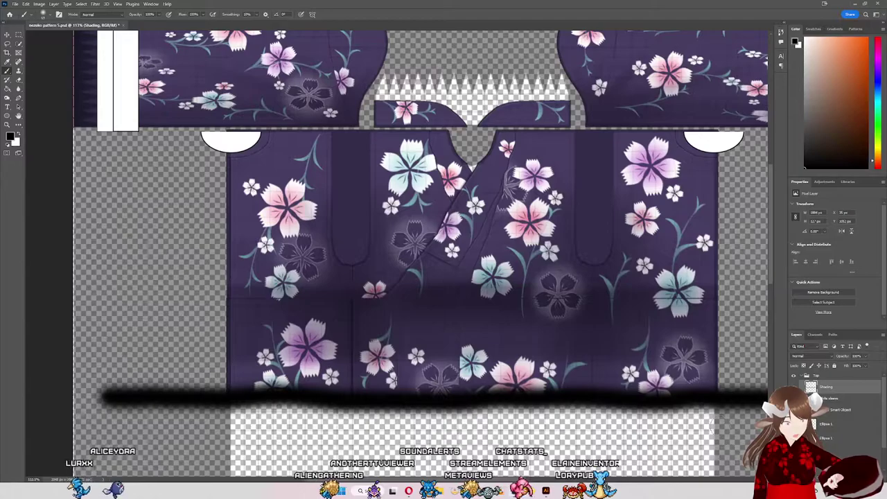
Step: Brush soft black strokes left to right along the kimono's entire bottom hem on the Shading layer
{"action": "scroll", "coordinate": [721, 423], "scroll_direction": "up", "scroll_amount": 3}
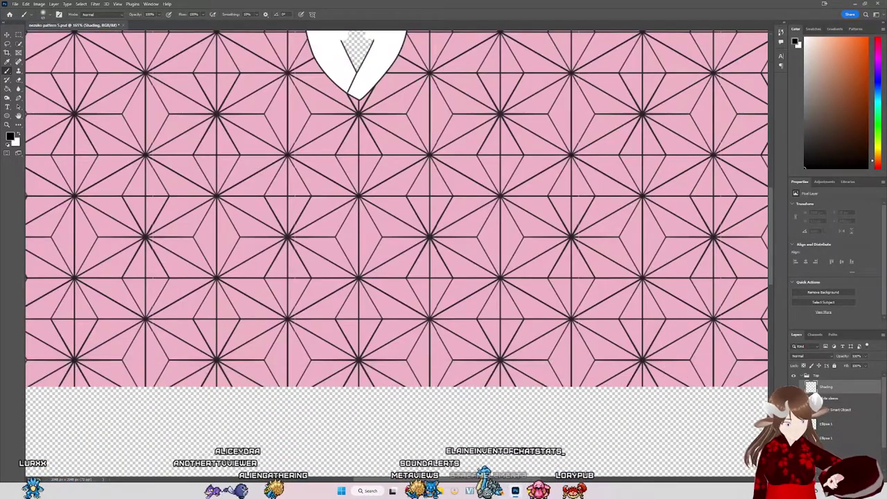
{"action": "scroll", "coordinate": [651, 416], "scroll_direction": "down", "scroll_amount": 3}
{"action": "scroll", "coordinate": [678, 405], "scroll_direction": "down", "scroll_amount": 2}
{"action": "scroll", "coordinate": [676, 405], "scroll_direction": "up", "scroll_amount": 3}
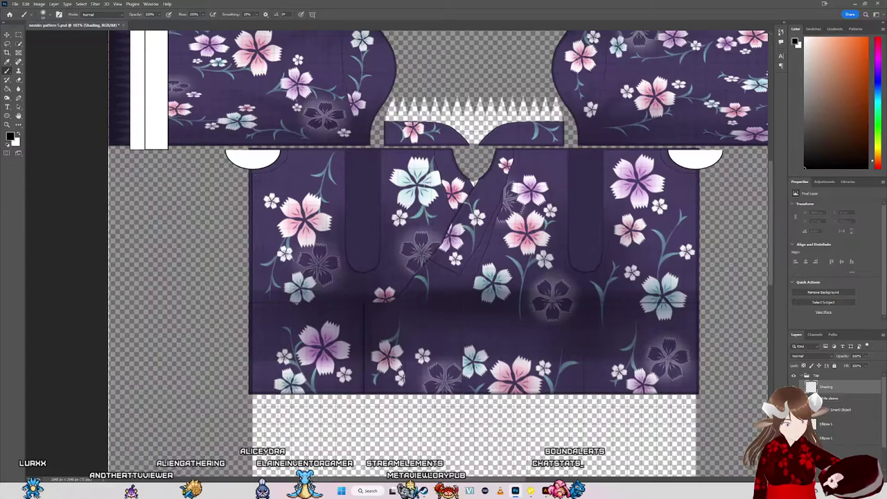
{"action": "scroll", "coordinate": [399, 414], "scroll_direction": "up", "scroll_amount": 3}
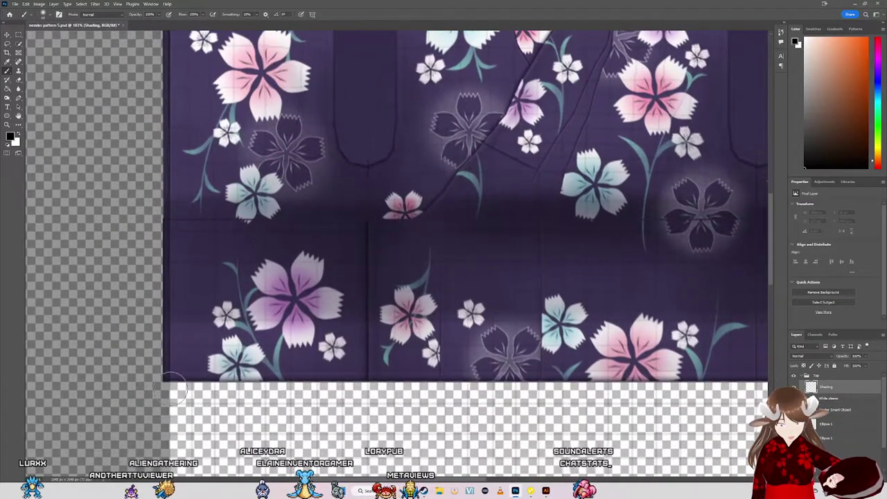
{"action": "left_click_drag", "start_coordinate": [171, 392], "coordinate": [454, 392]}
{"action": "scroll", "coordinate": [457, 393], "scroll_direction": "down", "scroll_amount": 2}
{"action": "scroll", "coordinate": [489, 393], "scroll_direction": "down", "scroll_amount": 1}
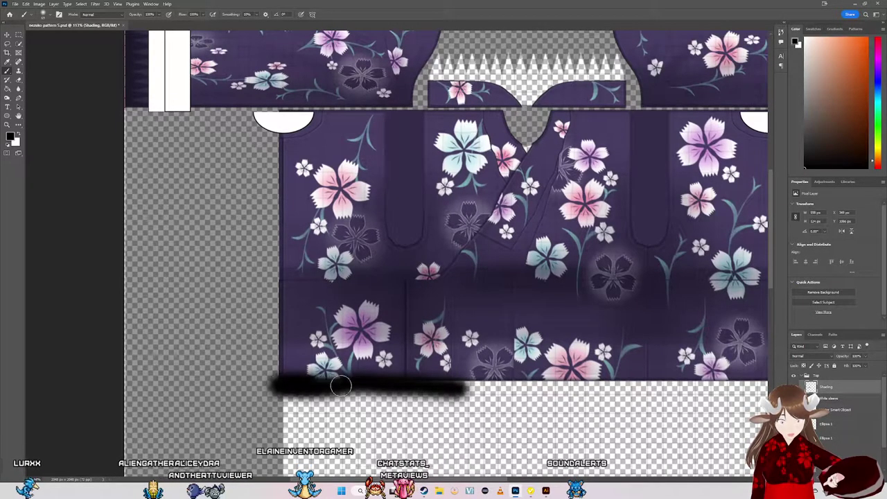
{"action": "left_click_drag", "start_coordinate": [342, 385], "coordinate": [506, 388]}
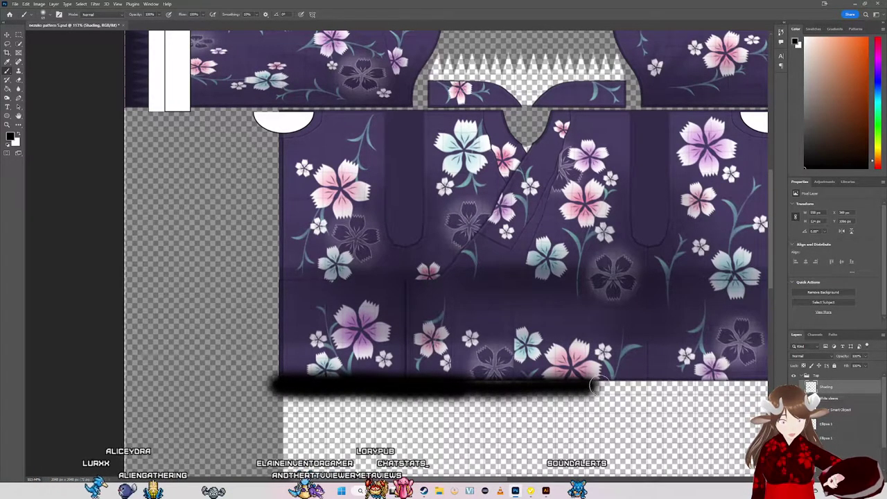
{"action": "left_click_drag", "start_coordinate": [593, 387], "coordinate": [759, 383]}
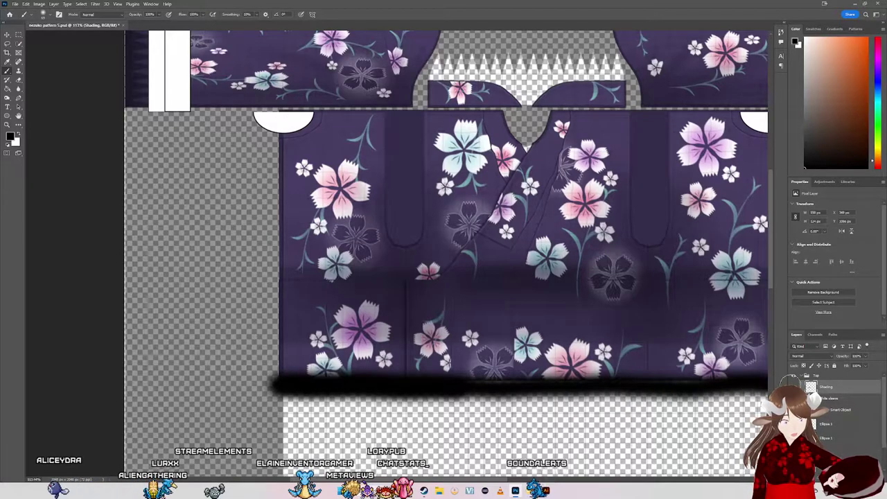
{"action": "scroll", "coordinate": [255, 296], "scroll_direction": "right", "scroll_amount": 5}
{"action": "scroll", "coordinate": [255, 296], "scroll_direction": "right", "scroll_amount": 1}
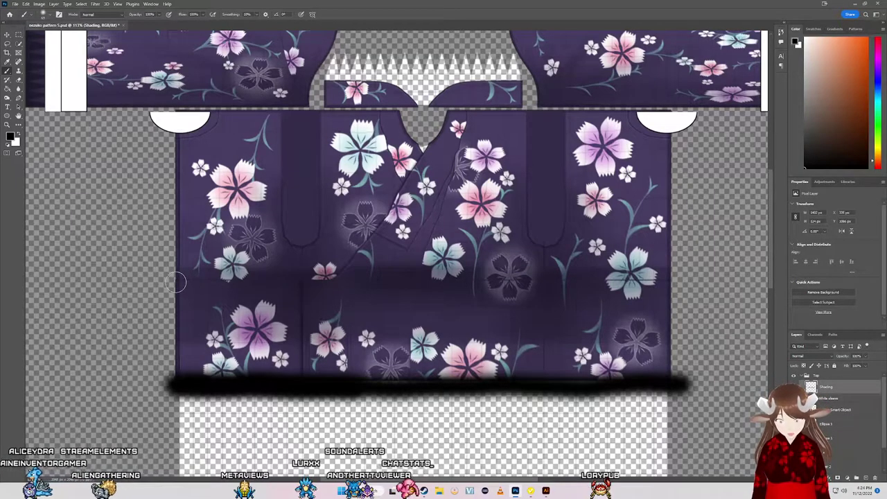
Step: Paint a thick waist shading band, test lower layer opacity, then undo both
{"action": "left_click_drag", "start_coordinate": [176, 282], "coordinate": [710, 284]}
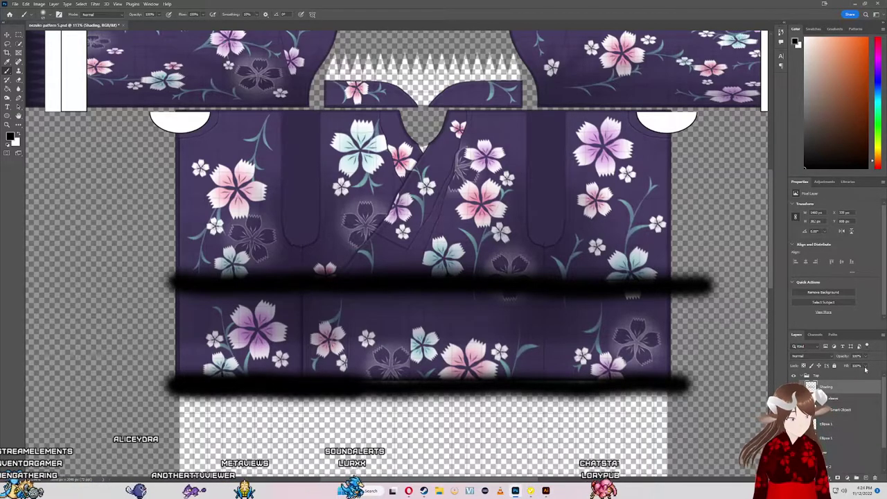
{"action": "left_click_drag", "start_coordinate": [857, 365], "coordinate": [851, 368]}
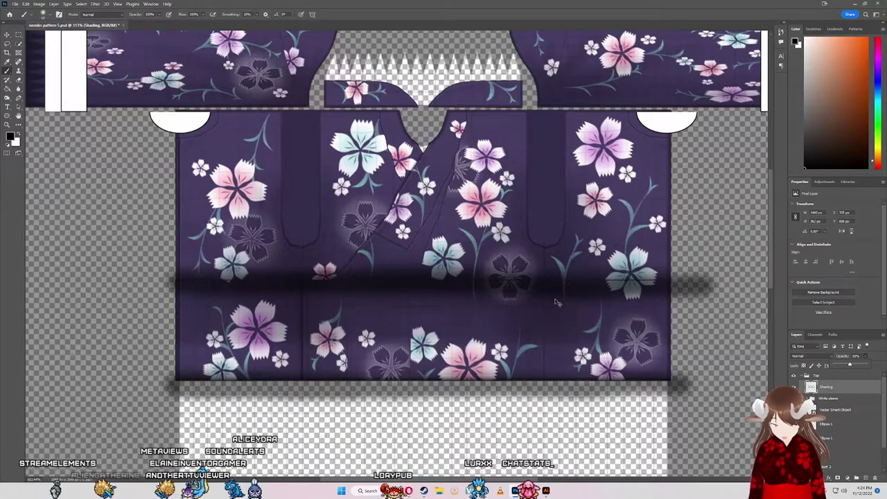
{"action": "key", "text": "ctrl+z"}
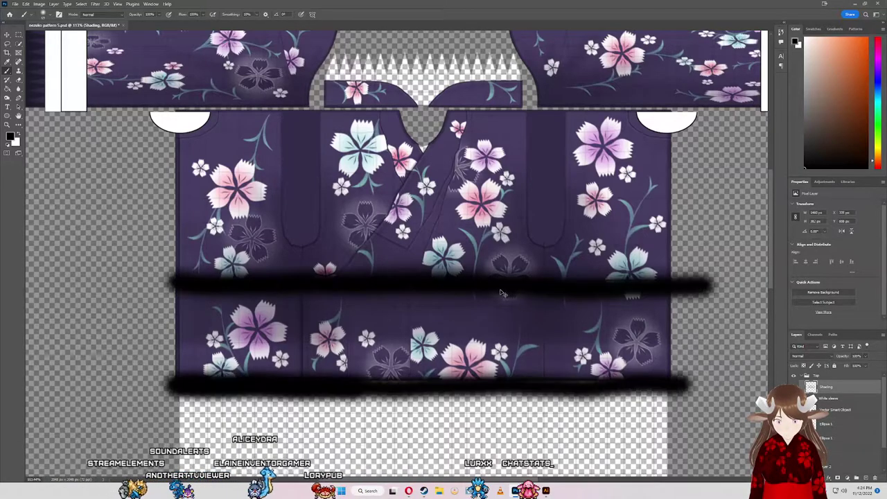
{"action": "key", "text": "ctrl+z"}
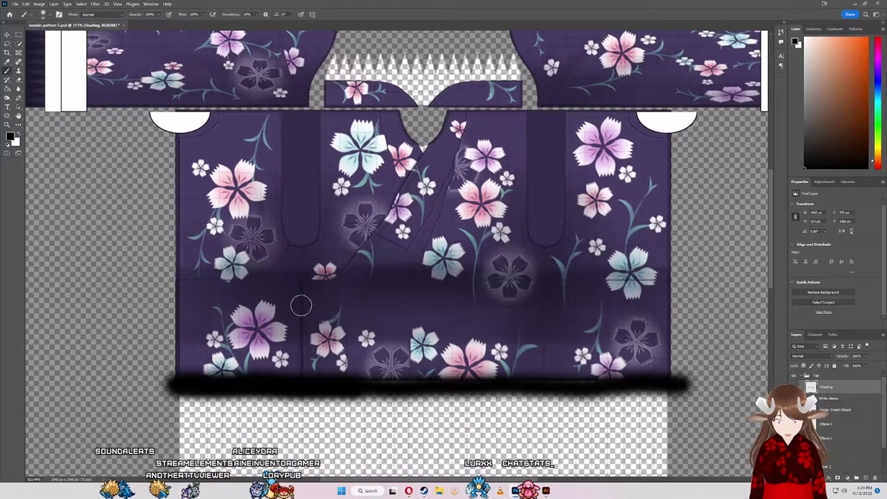
Step: Shrink the brush slightly and repaint a thinner dark band across the waist
{"action": "left_click", "coordinate": [43, 14]}
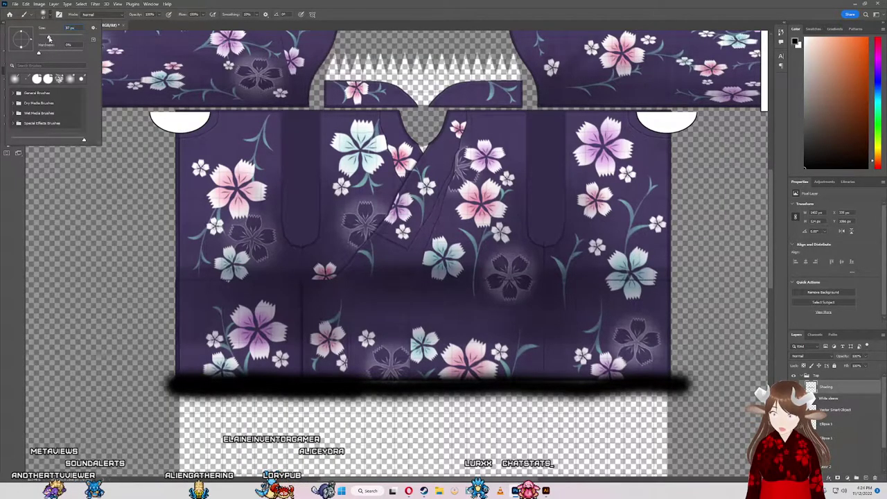
{"action": "left_click_drag", "start_coordinate": [48, 37], "coordinate": [47, 37]}
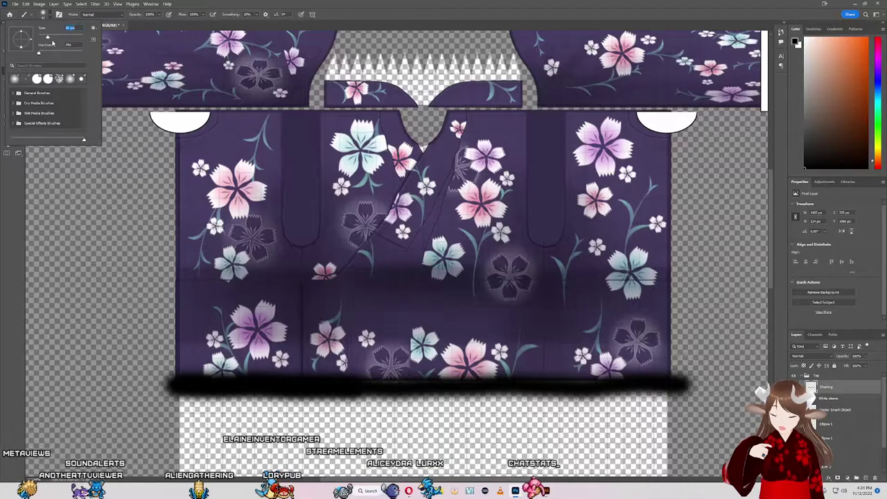
{"action": "left_click", "coordinate": [183, 279]}
{"action": "left_click_drag", "start_coordinate": [182, 280], "coordinate": [671, 279]}
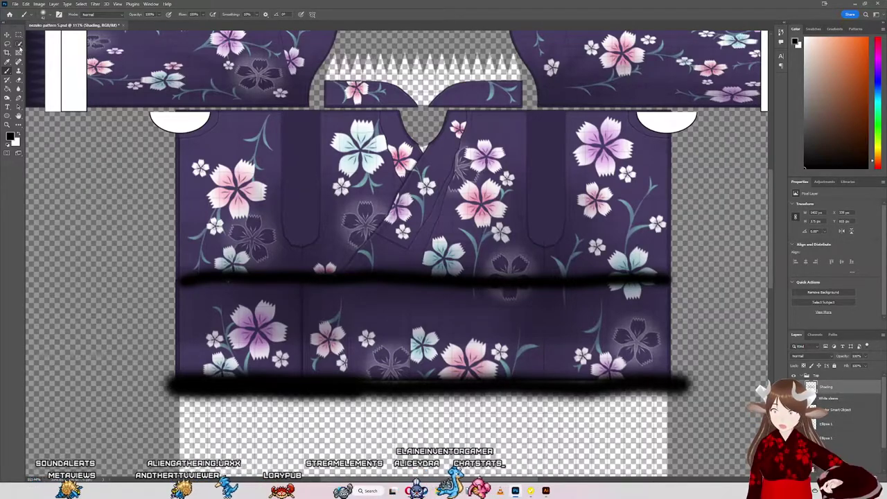
Step: Select the Sponge tool in Desaturate mode at 50% flow
{"action": "right_click", "coordinate": [9, 80]}
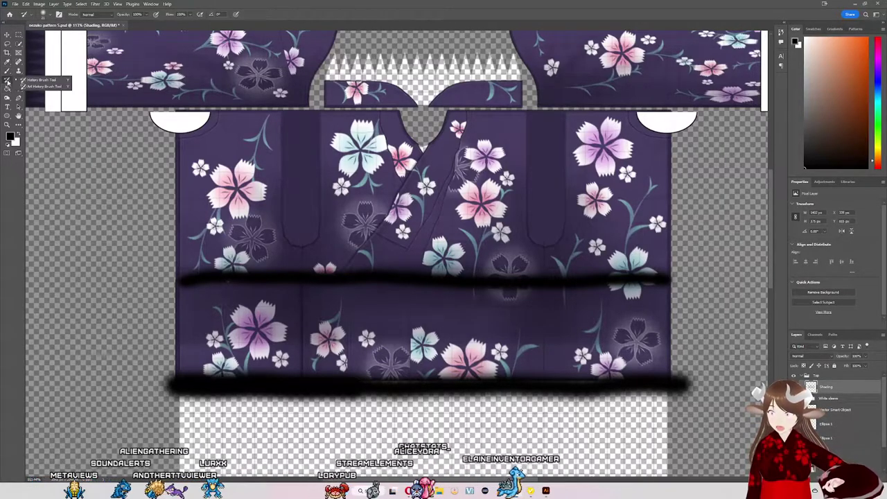
{"action": "right_click", "coordinate": [19, 98]}
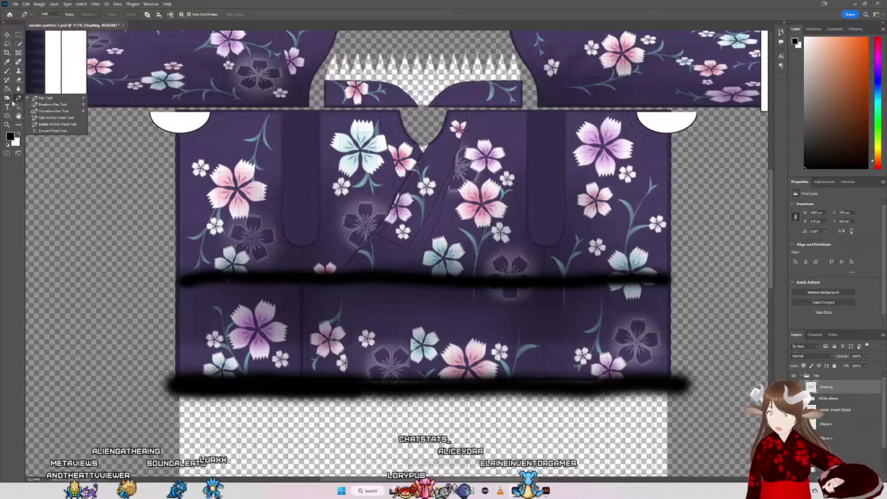
{"action": "left_click", "coordinate": [42, 102]}
{"action": "right_click", "coordinate": [19, 98]}
{"action": "left_click", "coordinate": [8, 98]}
{"action": "right_click", "coordinate": [10, 99]}
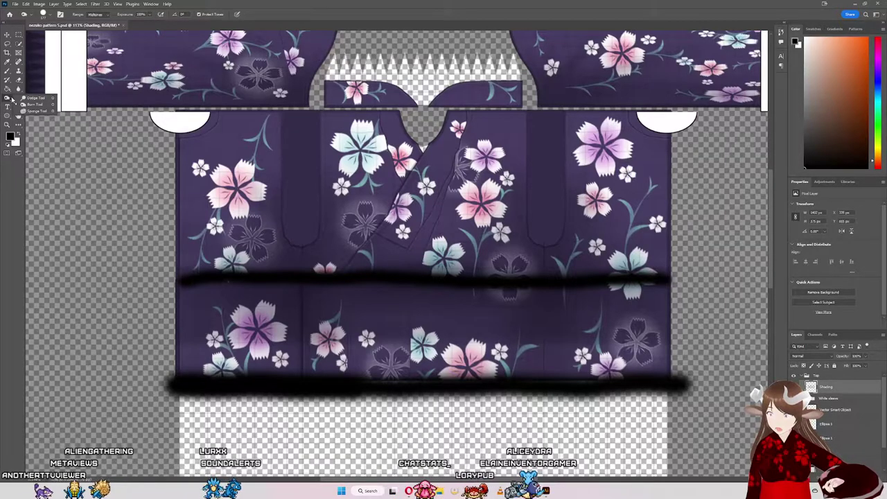
{"action": "left_click", "coordinate": [30, 104]}
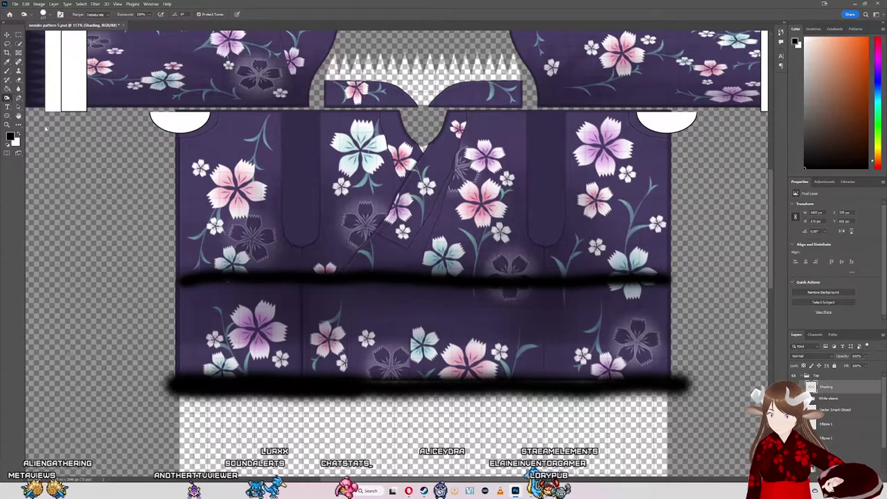
{"action": "key", "text": "shift+o"}
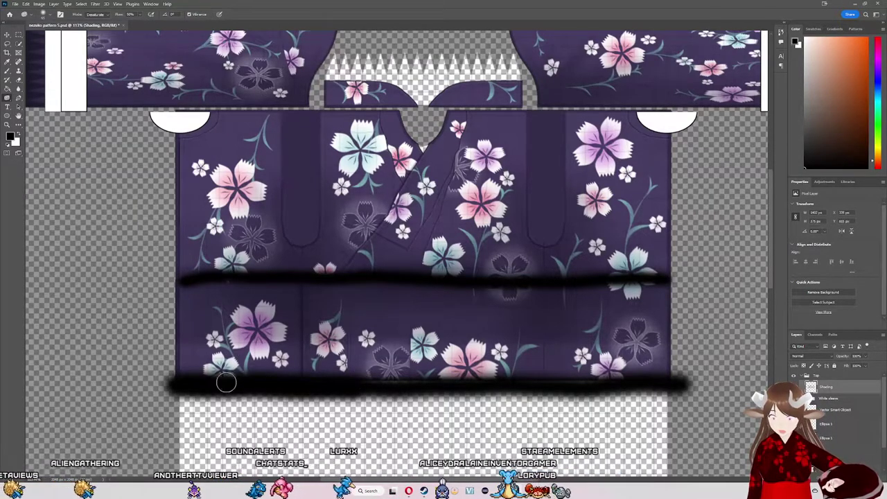
Step: Zoom in on the kimono's waist shading band
{"action": "scroll", "coordinate": [223, 278], "scroll_direction": "up", "scroll_amount": 1}
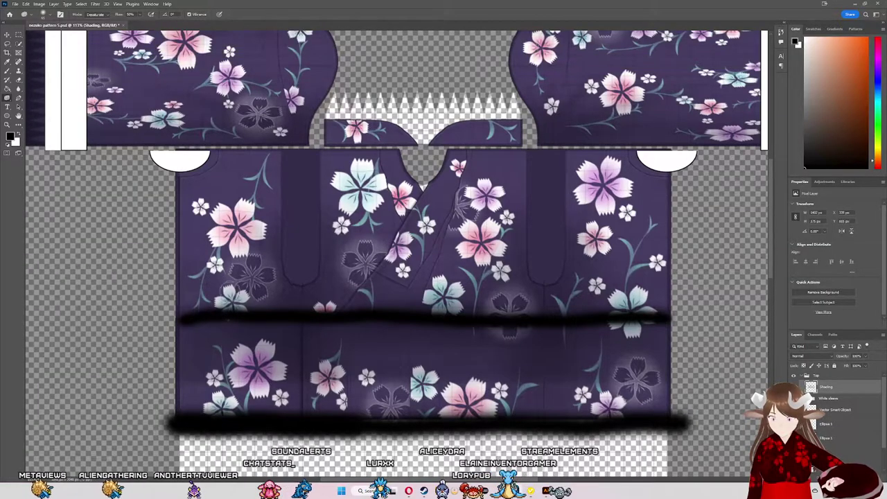
{"action": "scroll", "coordinate": [223, 284], "scroll_direction": "up", "scroll_amount": 1}
{"action": "scroll", "coordinate": [235, 299], "scroll_direction": "up", "scroll_amount": 2}
{"action": "scroll", "coordinate": [225, 302], "scroll_direction": "up", "scroll_amount": 2}
{"action": "scroll", "coordinate": [226, 302], "scroll_direction": "up", "scroll_amount": 2}
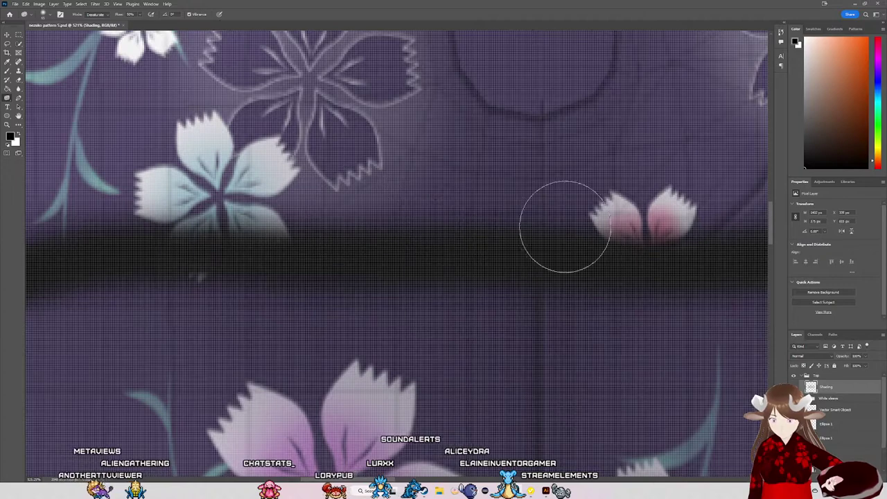
{"action": "scroll", "coordinate": [551, 253], "scroll_direction": "down", "scroll_amount": 3}
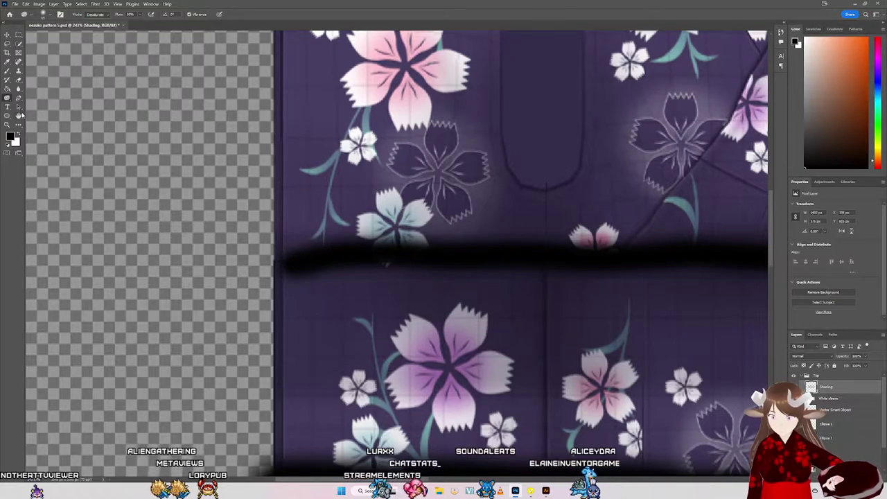
Step: Pick the Smudge tool and smear the light grey spot in the upper black band
{"action": "right_click", "coordinate": [7, 99]}
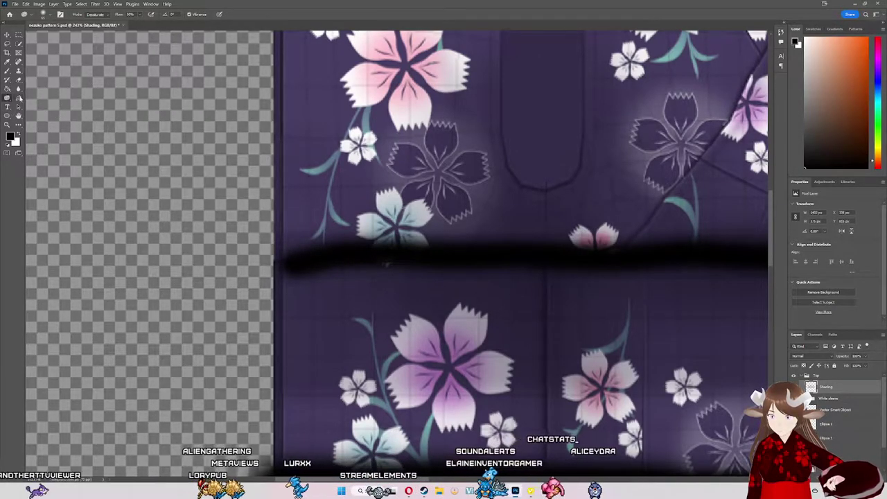
{"action": "left_click", "coordinate": [18, 98]}
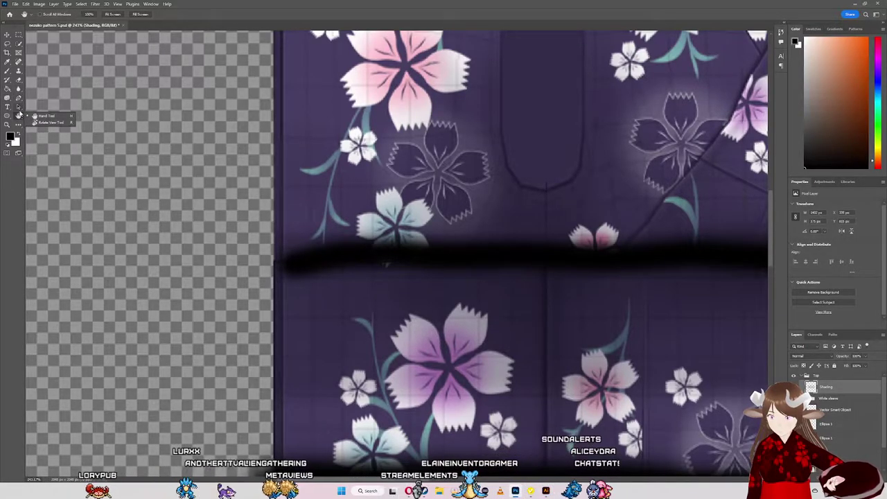
{"action": "left_click", "coordinate": [12, 118]}
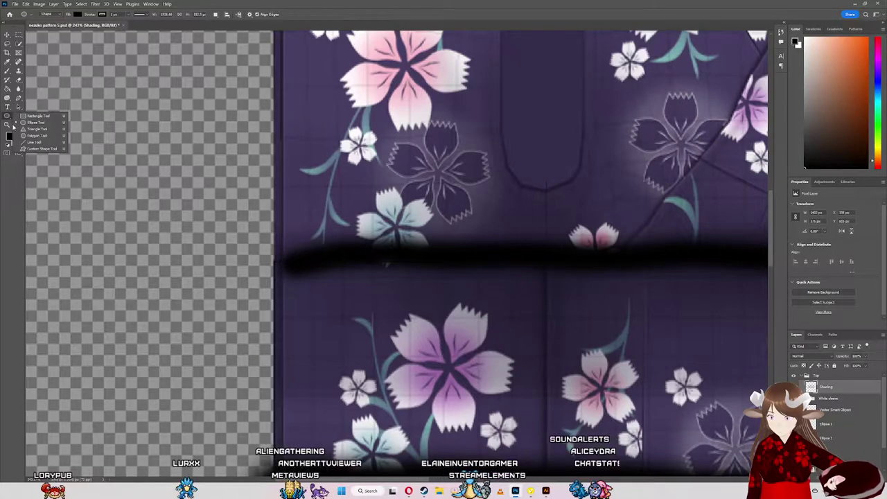
{"action": "left_click", "coordinate": [10, 90]}
{"action": "left_click", "coordinate": [20, 81]}
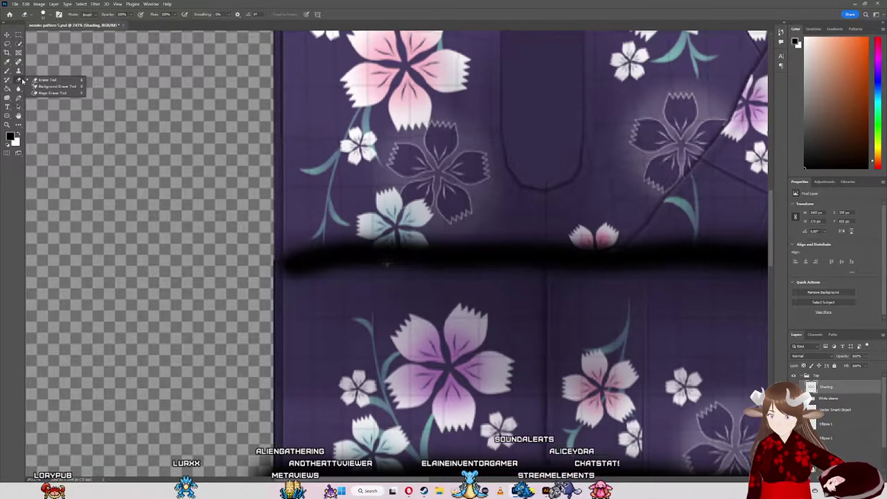
{"action": "left_click", "coordinate": [22, 71]}
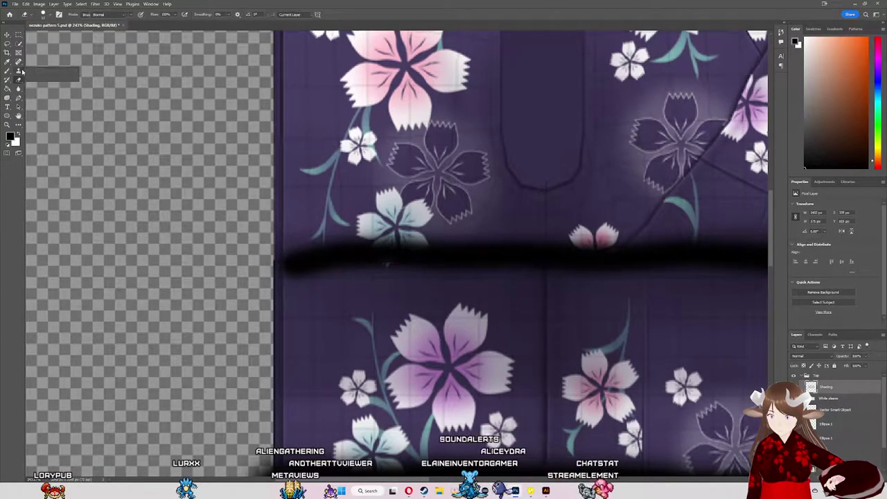
{"action": "left_click", "coordinate": [8, 72]}
{"action": "left_click", "coordinate": [8, 62]}
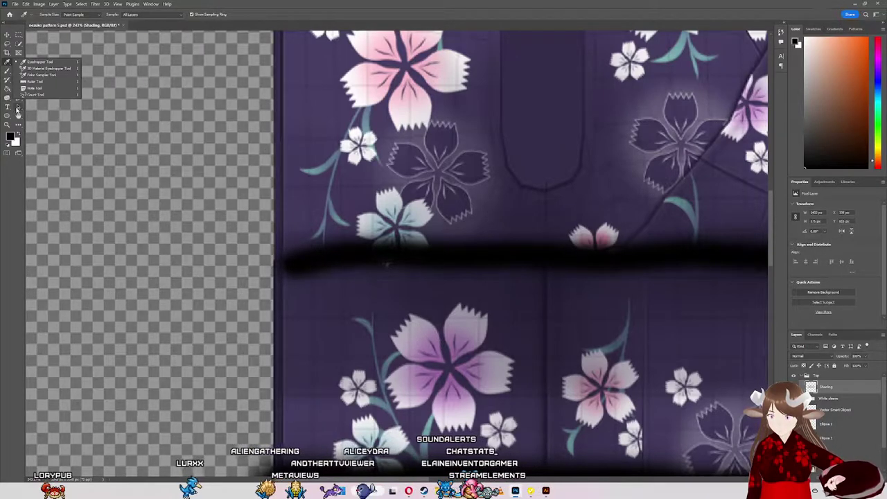
{"action": "left_click", "coordinate": [18, 106]}
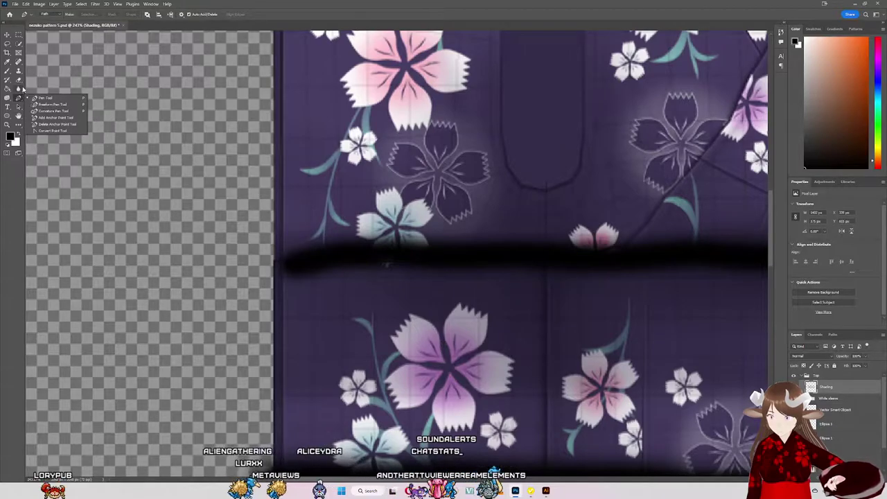
{"action": "left_click", "coordinate": [18, 88]}
{"action": "left_click", "coordinate": [42, 102]}
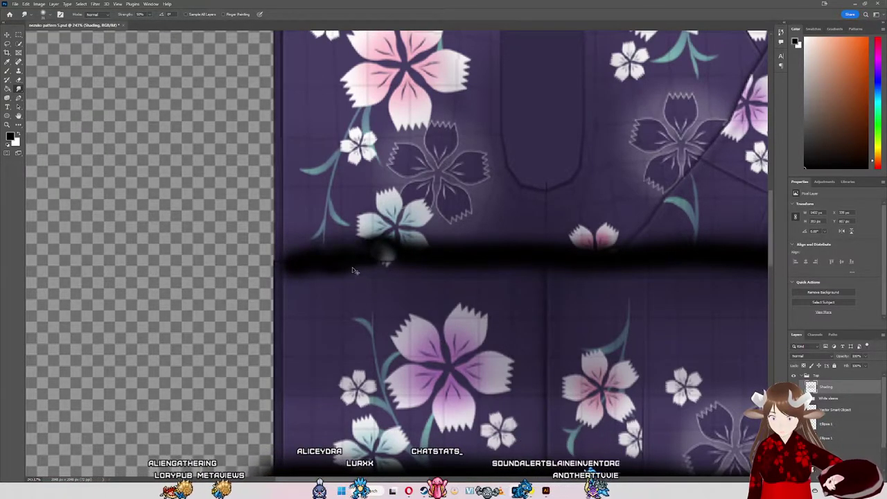
{"action": "left_click_drag", "start_coordinate": [316, 263], "coordinate": [437, 262]}
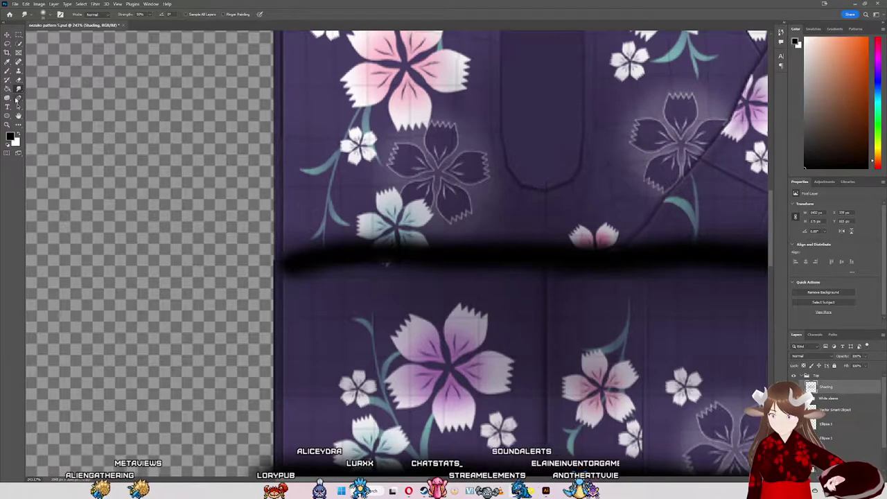
Step: Switch to the Sharpen tool and zoom out on the kimono
{"action": "right_click", "coordinate": [19, 90]}
{"action": "left_click", "coordinate": [45, 95]}
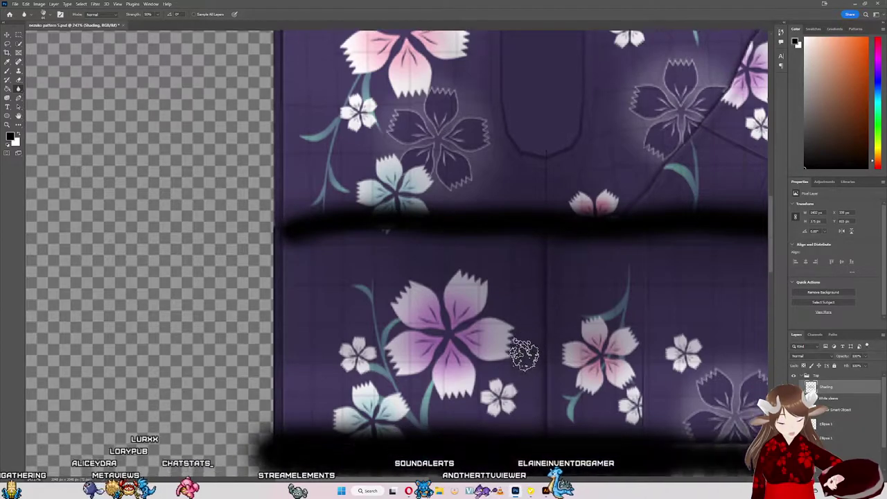
{"action": "scroll", "coordinate": [472, 388], "scroll_direction": "down", "scroll_amount": 3}
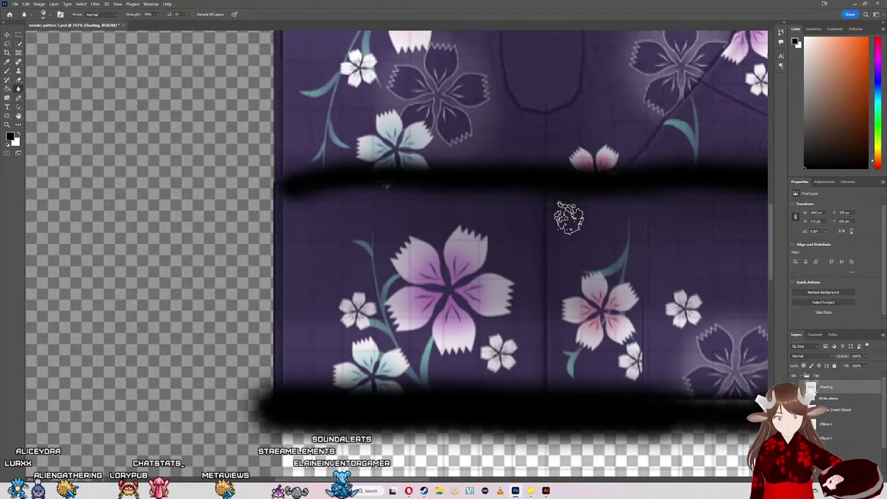
{"action": "scroll", "coordinate": [569, 219], "scroll_direction": "down", "scroll_amount": 3}
{"action": "scroll", "coordinate": [610, 214], "scroll_direction": "down", "scroll_amount": 2}
{"action": "scroll", "coordinate": [742, 228], "scroll_direction": "up", "scroll_amount": 2}
Step: Set the brush to 130 px and soften the black belt shading strokes
{"action": "scroll", "coordinate": [694, 278], "scroll_direction": "up", "scroll_amount": 2}
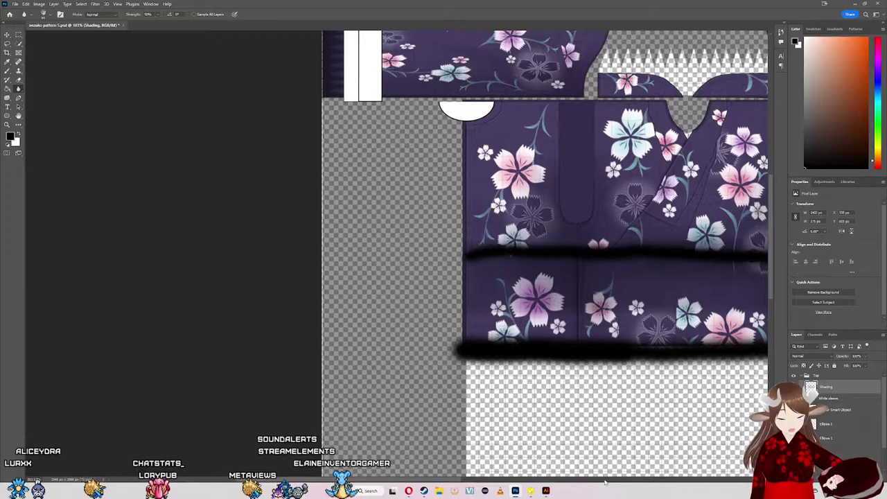
{"action": "left_click_drag", "start_coordinate": [693, 277], "coordinate": [511, 276]}
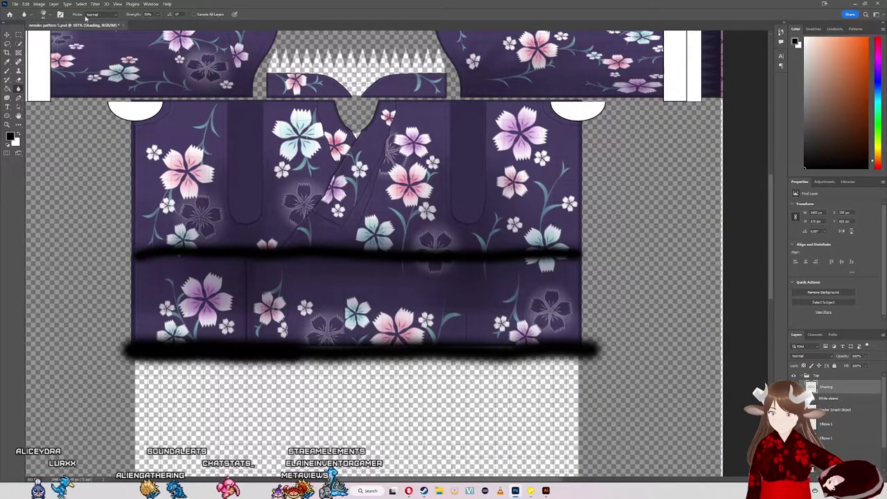
{"action": "left_click", "coordinate": [43, 14]}
{"action": "left_click_drag", "start_coordinate": [49, 34], "coordinate": [59, 33]}
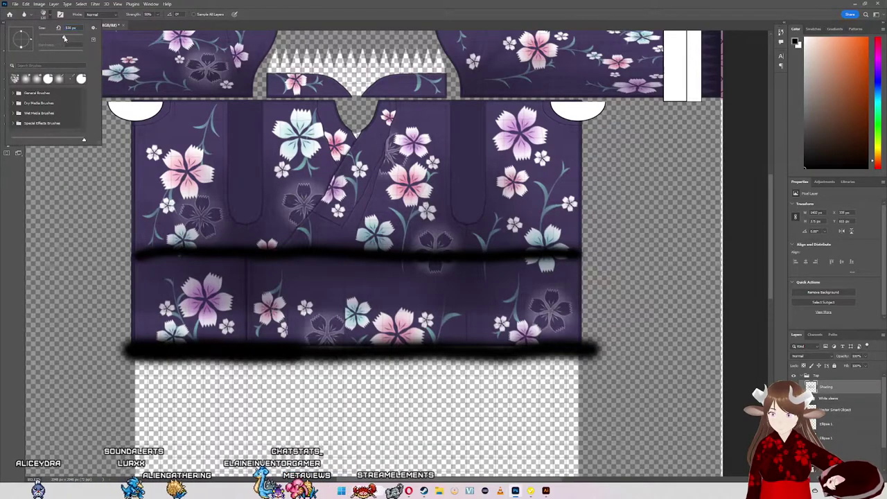
{"action": "left_click", "coordinate": [535, 248]}
{"action": "mouse_move", "coordinate": [430, 260]}
{"action": "left_mouse_down"}
{"action": "mouse_move", "coordinate": [515, 238]}
{"action": "mouse_move", "coordinate": [410, 248]}
{"action": "mouse_move", "coordinate": [372, 275]}
{"action": "mouse_move", "coordinate": [341, 247]}
{"action": "mouse_move", "coordinate": [212, 287]}
{"action": "mouse_move", "coordinate": [268, 264]}
{"action": "mouse_move", "coordinate": [209, 244]}
{"action": "mouse_move", "coordinate": [210, 257]}
{"action": "left_mouse_up"}
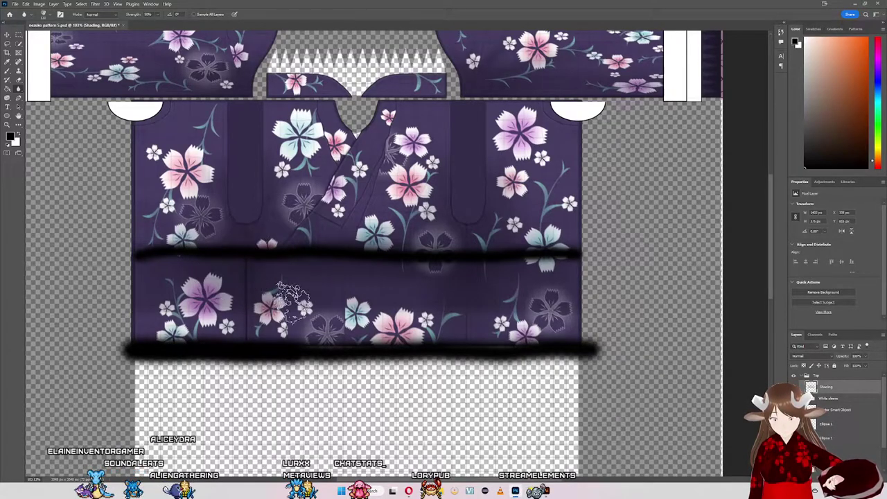
{"action": "left_click_drag", "start_coordinate": [291, 299], "coordinate": [403, 241]}
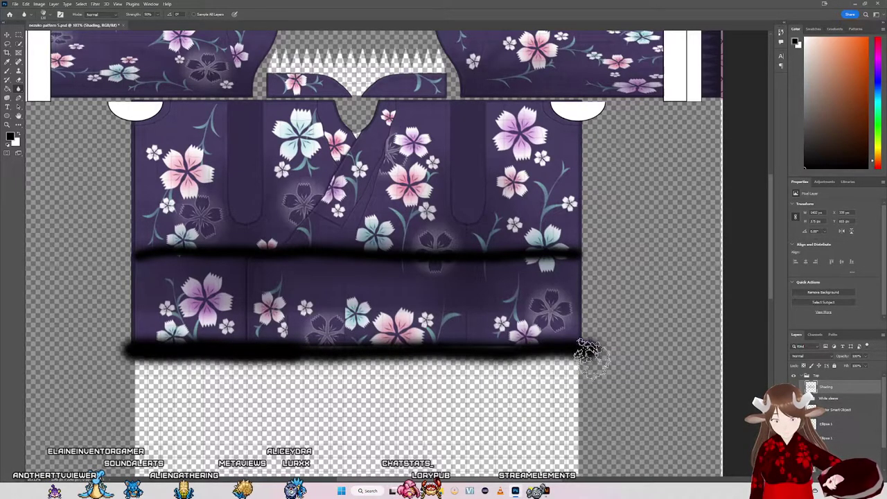
{"action": "mouse_move", "coordinate": [201, 344]}
{"action": "left_mouse_down"}
{"action": "mouse_move", "coordinate": [446, 350]}
{"action": "mouse_move", "coordinate": [380, 355]}
{"action": "left_mouse_up"}
Step: Hide the purple floral print layer to reveal the pink asanoha pattern
{"action": "scroll", "coordinate": [380, 356], "scroll_direction": "up", "scroll_amount": 3}
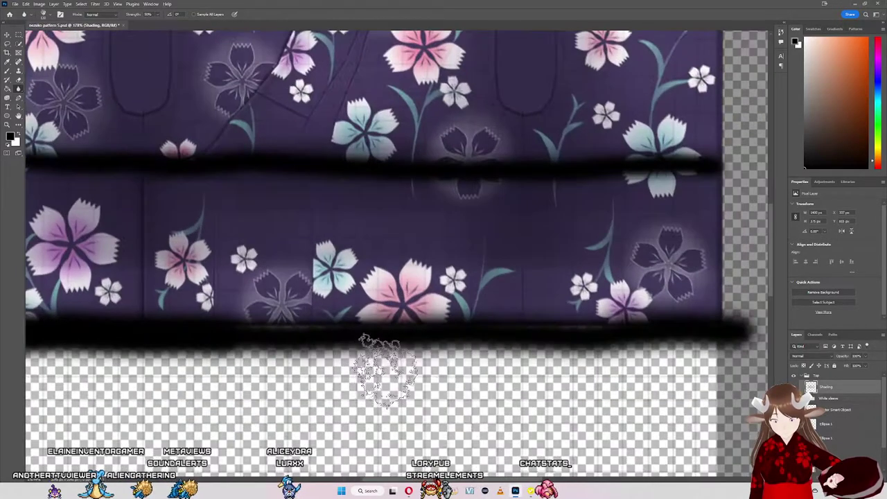
{"action": "scroll", "coordinate": [380, 356], "scroll_direction": "up", "scroll_amount": 3}
{"action": "scroll", "coordinate": [386, 336], "scroll_direction": "down", "scroll_amount": 3}
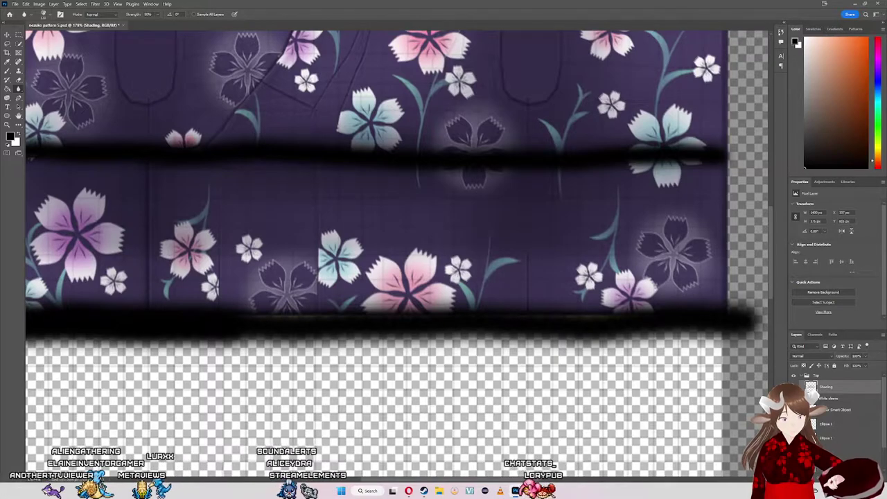
{"action": "left_click", "coordinate": [794, 423]}
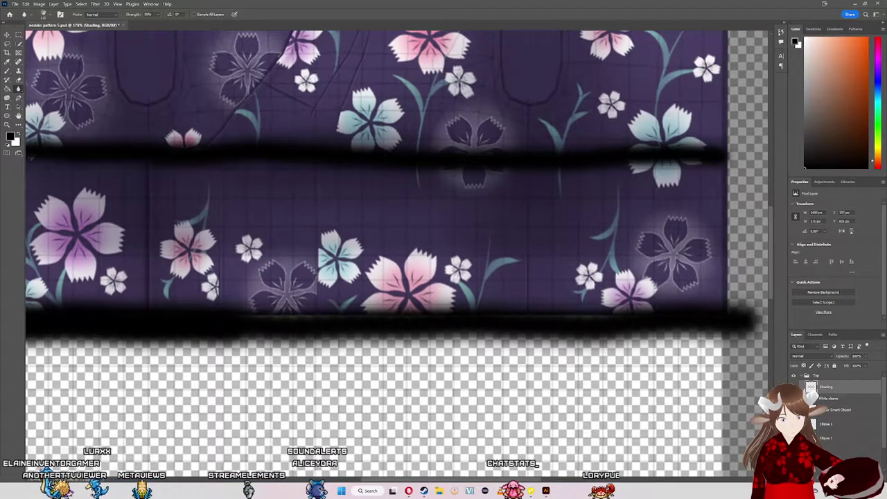
{"action": "left_click", "coordinate": [794, 423]}
{"action": "left_click", "coordinate": [794, 424]}
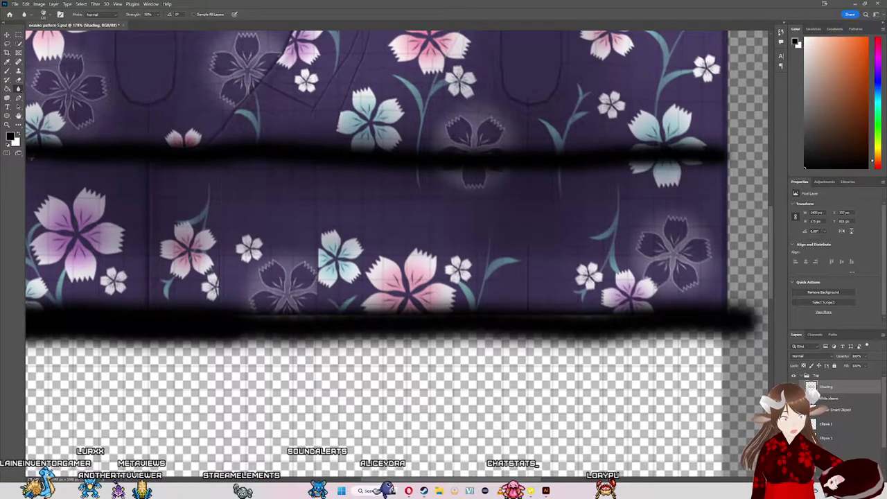
{"action": "left_click", "coordinate": [794, 410]}
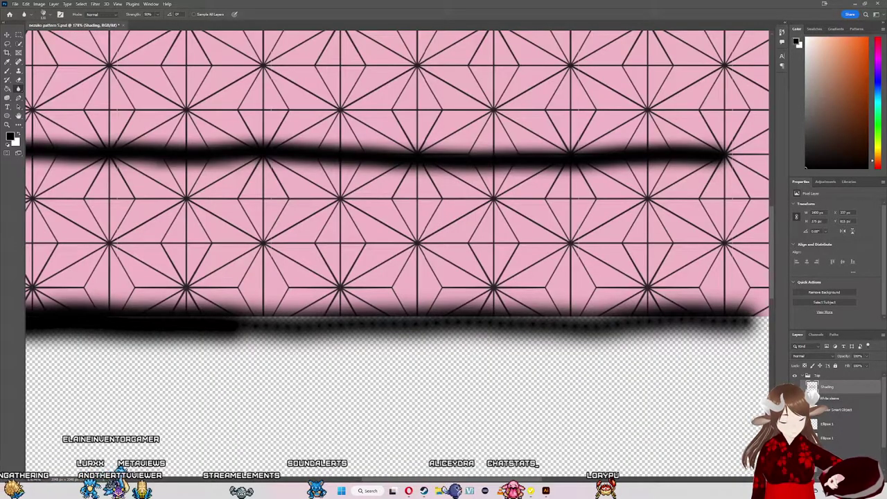
{"action": "key", "text": "ctrl+z"}
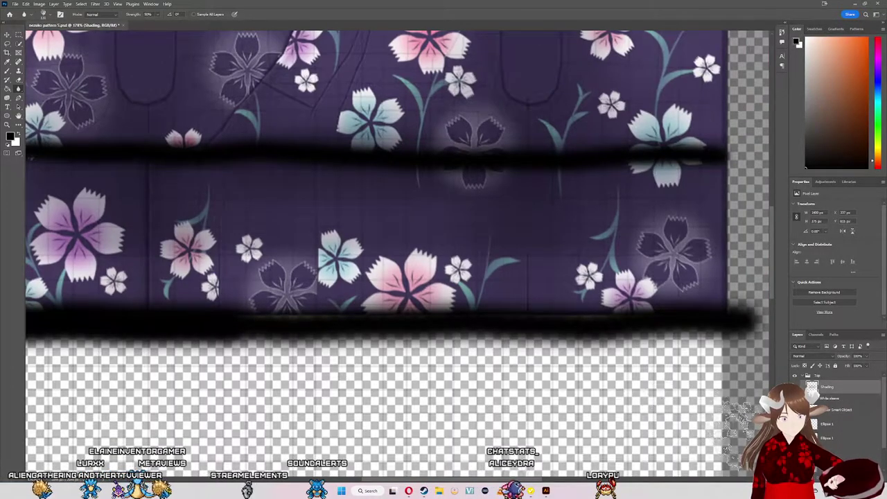
{"action": "key", "text": "ctrl+shift+z"}
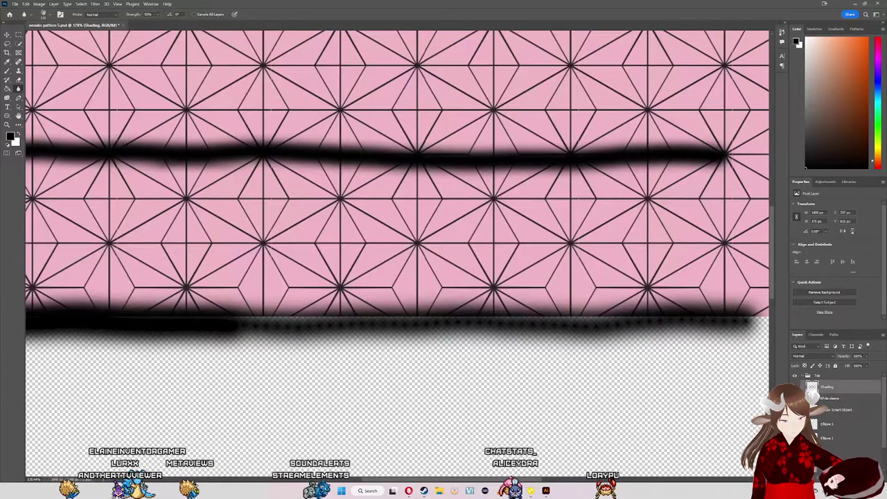
{"action": "scroll", "coordinate": [623, 335], "scroll_direction": "down", "scroll_amount": 3}
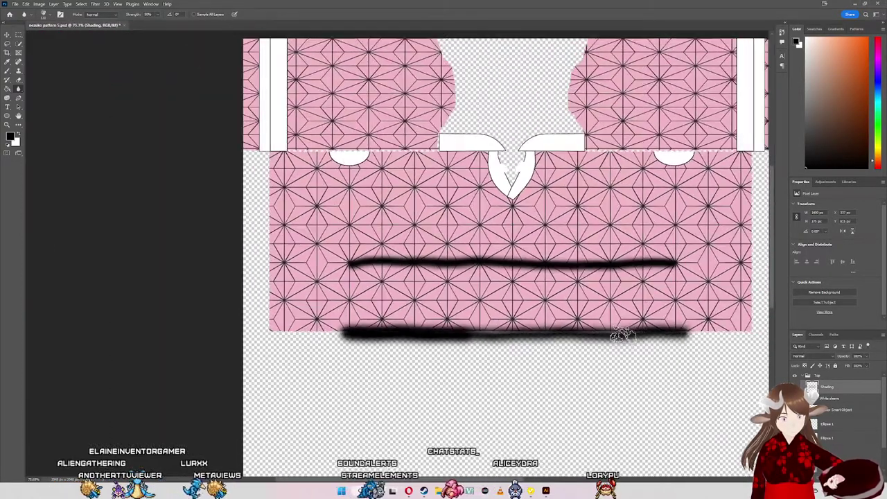
{"action": "scroll", "coordinate": [579, 315], "scroll_direction": "up", "scroll_amount": 1}
{"action": "scroll", "coordinate": [579, 315], "scroll_direction": "up", "scroll_amount": 2}
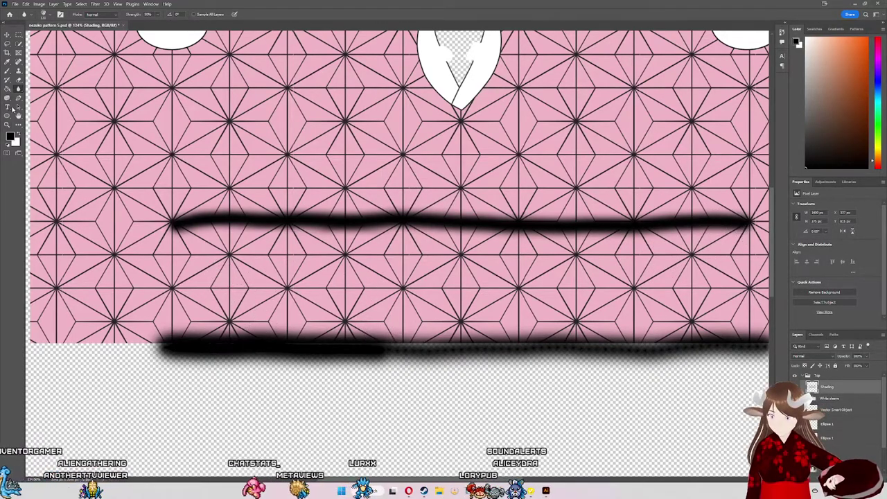
{"action": "right_click", "coordinate": [18, 89]}
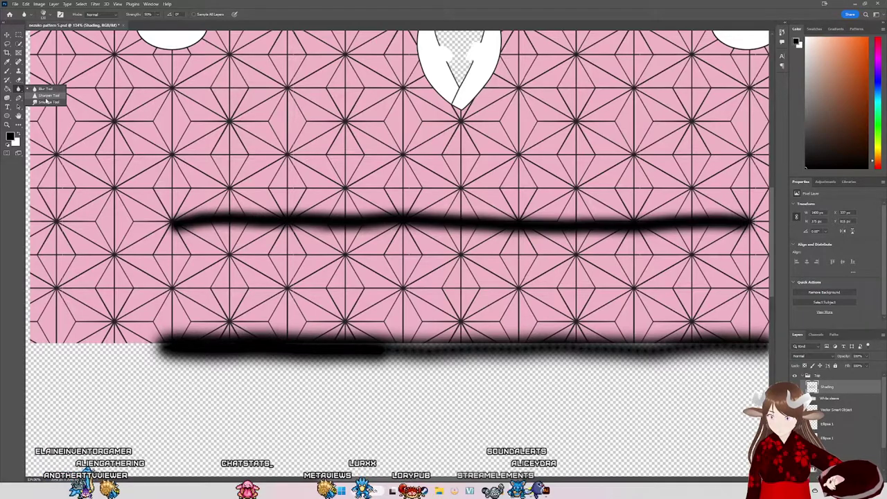
Step: Smudge the left ends of both black shadow strokes further left so they taper out
{"action": "left_click", "coordinate": [46, 102]}
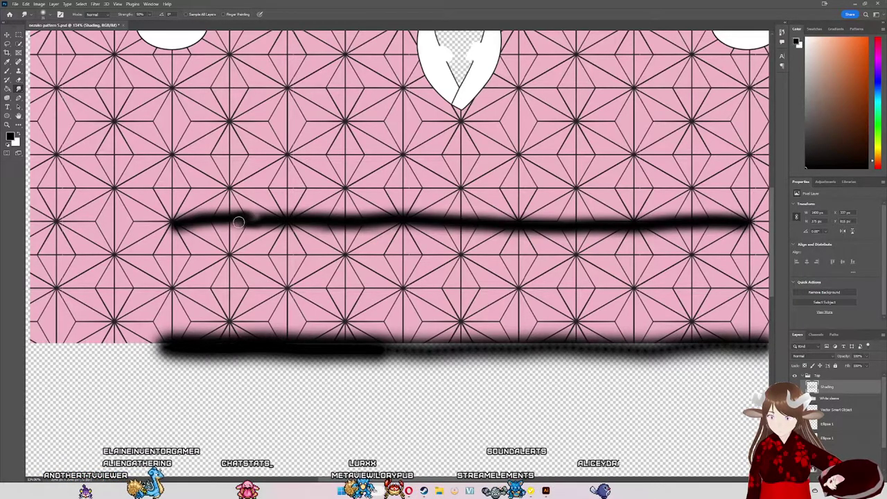
{"action": "left_click_drag", "start_coordinate": [238, 222], "coordinate": [459, 219]}
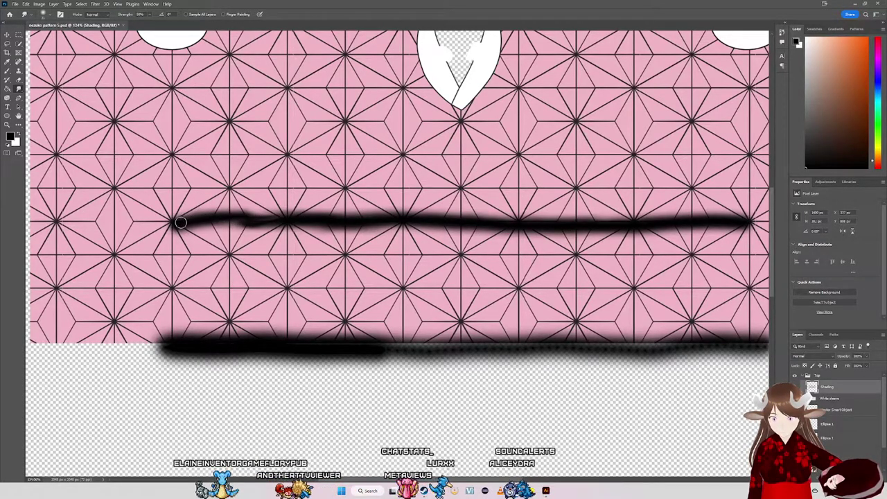
{"action": "left_click_drag", "start_coordinate": [180, 222], "coordinate": [259, 222]}
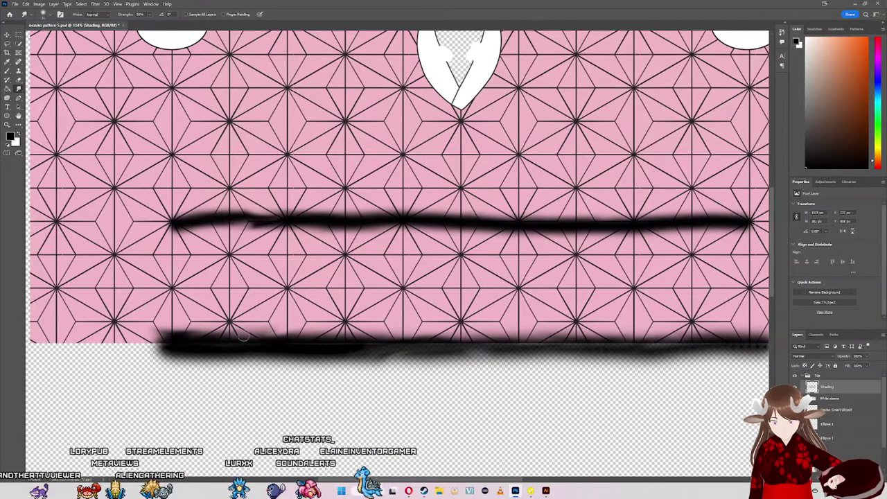
{"action": "left_click_drag", "start_coordinate": [196, 330], "coordinate": [158, 332]}
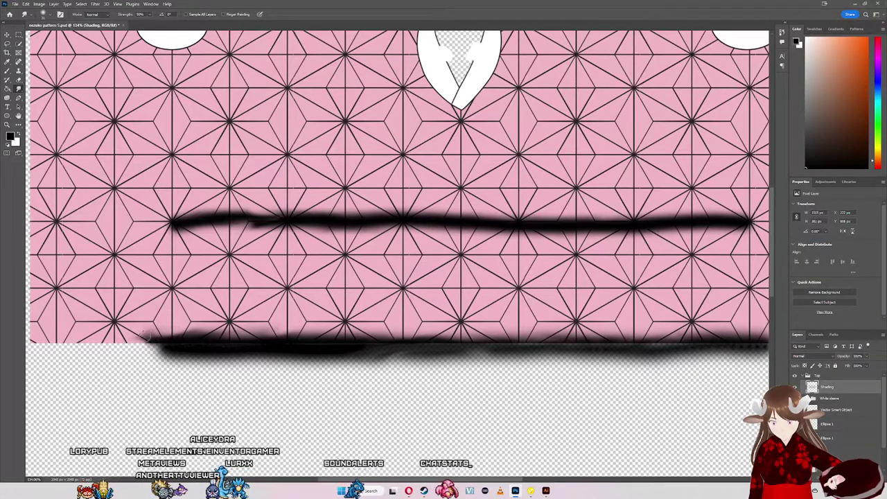
{"action": "left_click_drag", "start_coordinate": [157, 331], "coordinate": [162, 340]}
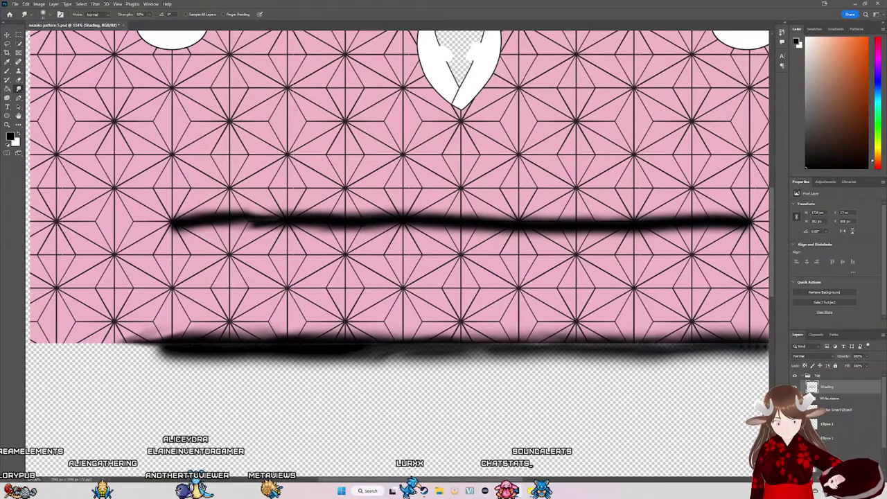
{"action": "scroll", "coordinate": [395, 263], "scroll_direction": "right", "scroll_amount": 5}
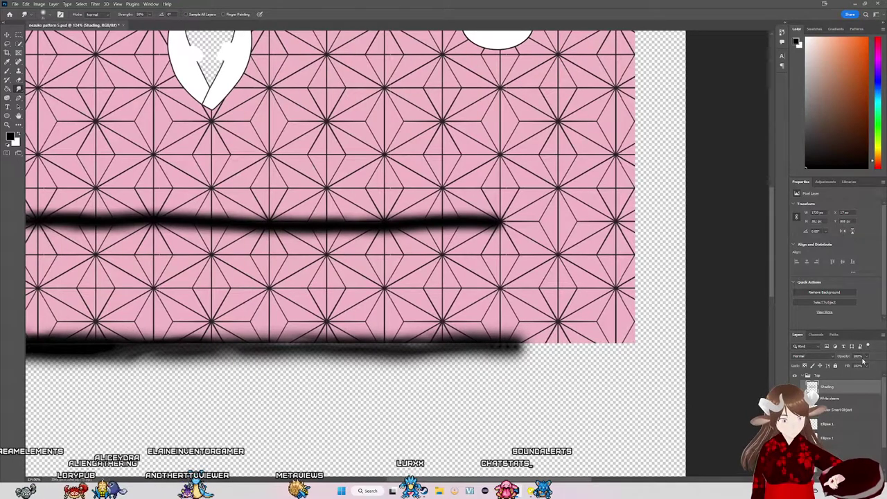
Step: Step the Shading layer's opacity up from about 35% to roughly 77%
{"action": "left_click_drag", "start_coordinate": [851, 363], "coordinate": [844, 365]}
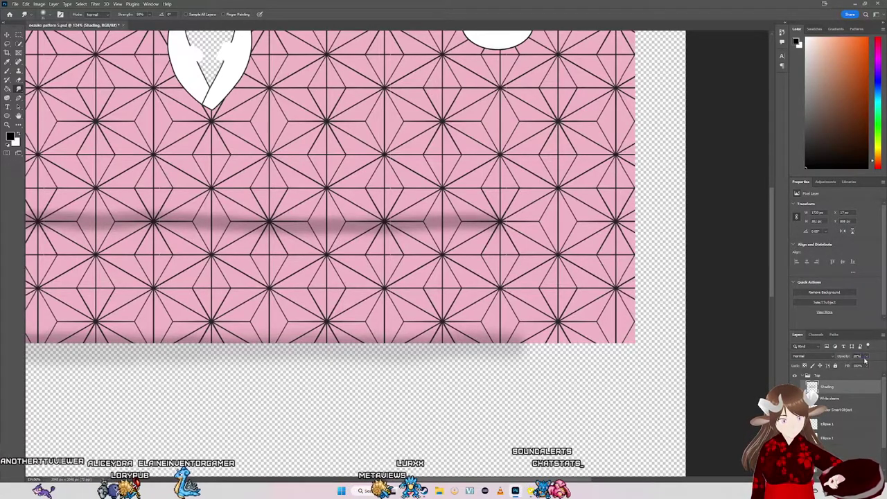
{"action": "left_click", "coordinate": [866, 357]}
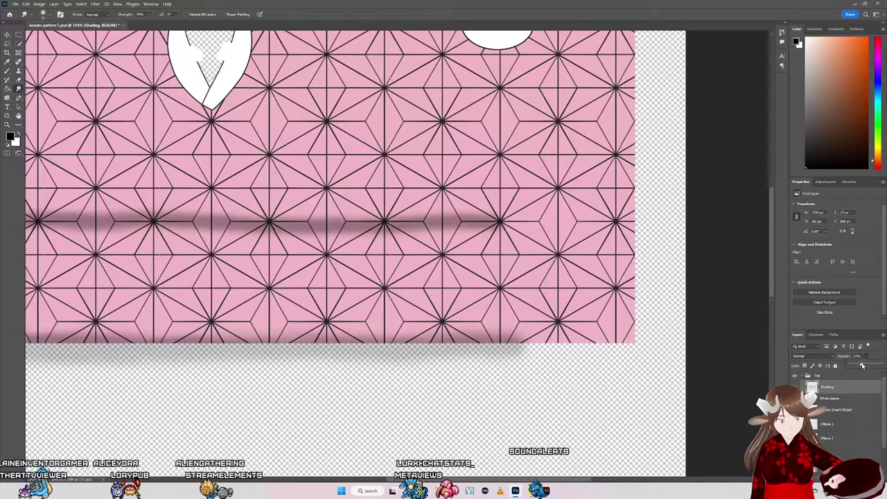
{"action": "left_click_drag", "start_coordinate": [863, 365], "coordinate": [860, 365]}
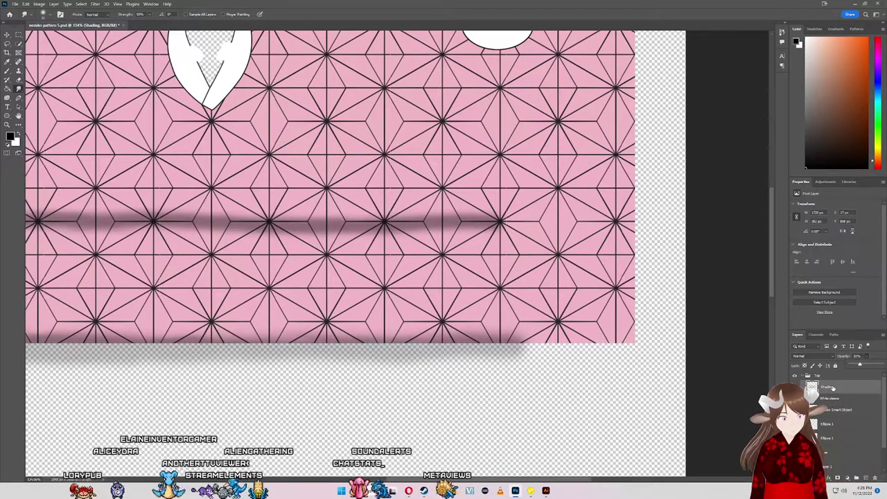
{"action": "key", "text": "Down"}
{"action": "key", "text": "Down"}
{"action": "key", "text": "Down"}
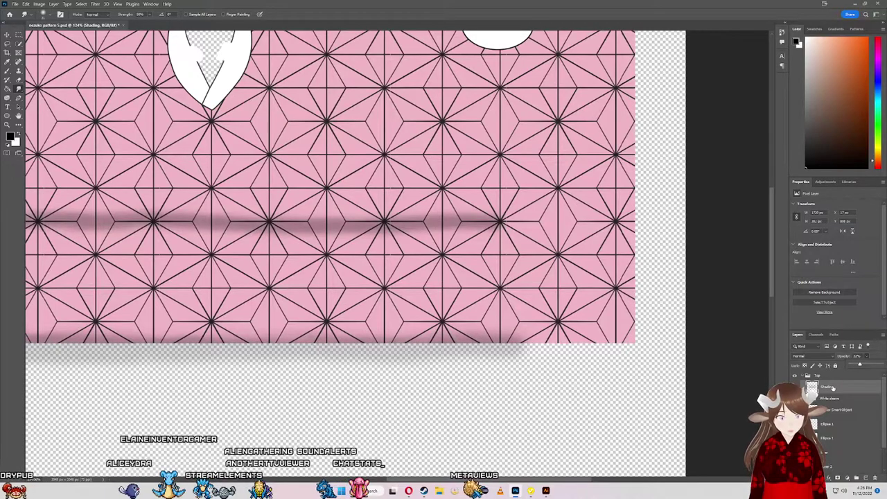
{"action": "key", "text": "Up"}
{"action": "key", "text": "Up"}
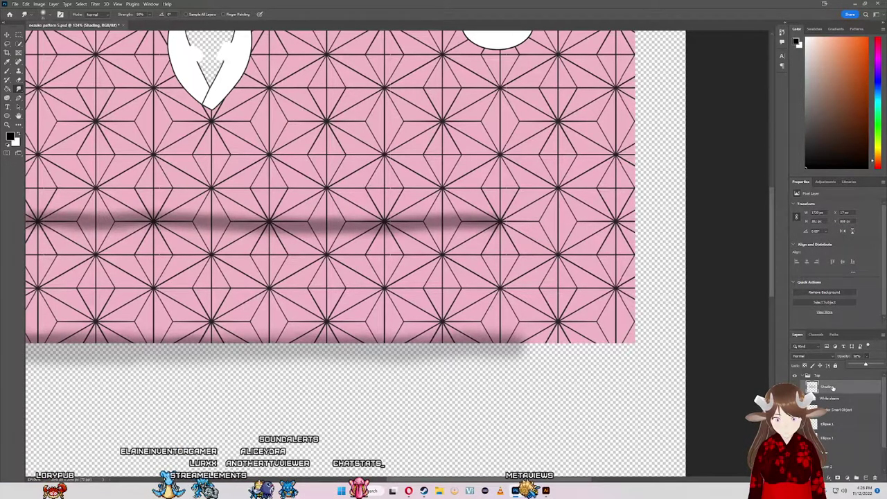
{"action": "key", "text": "Up"}
{"action": "key", "text": "Up"}
{"action": "key", "text": "Up"}
{"action": "key", "text": "Up"}
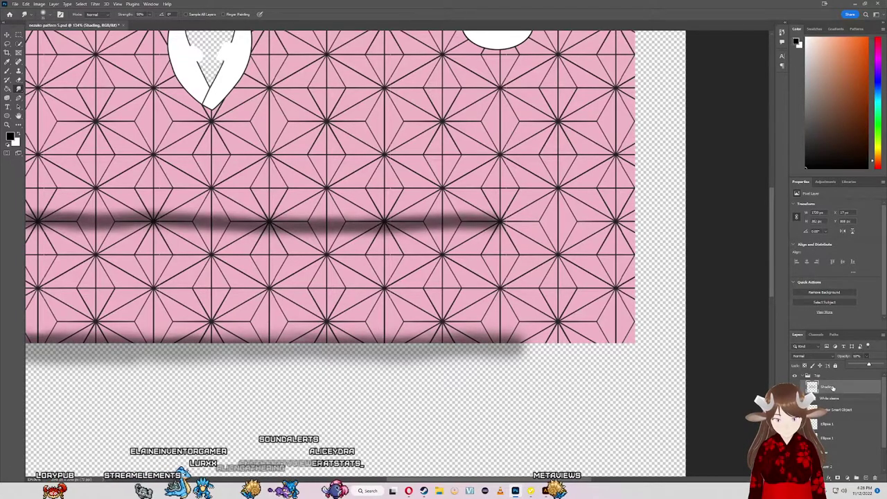
{"action": "key", "text": "Up"}
{"action": "key", "text": "Up"}
{"action": "key", "text": "Up"}
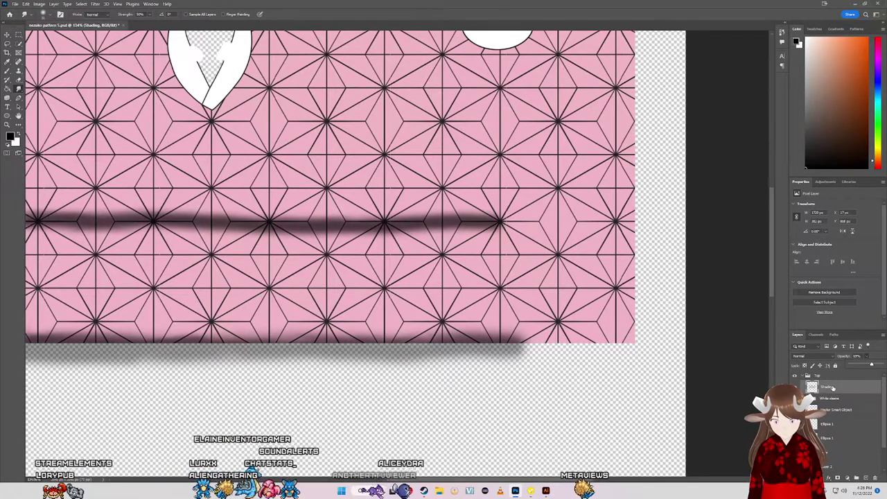
{"action": "key", "text": "Up"}
{"action": "key", "text": "Up"}
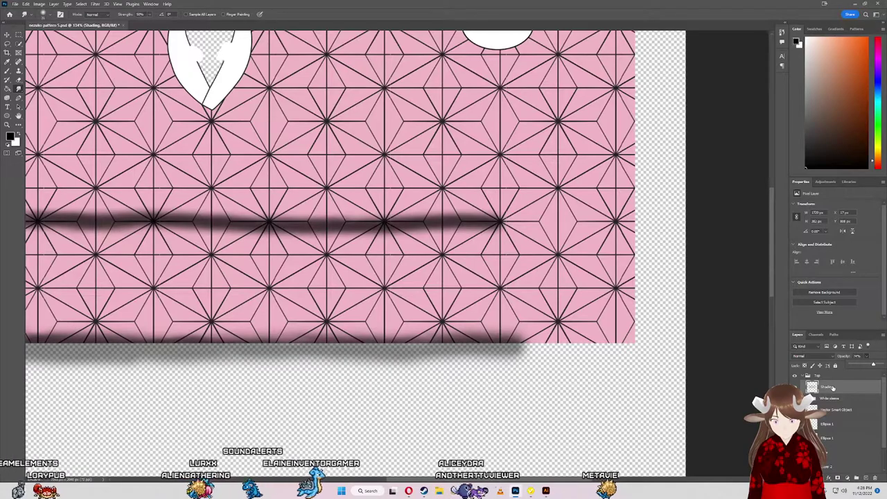
{"action": "key", "text": "Up"}
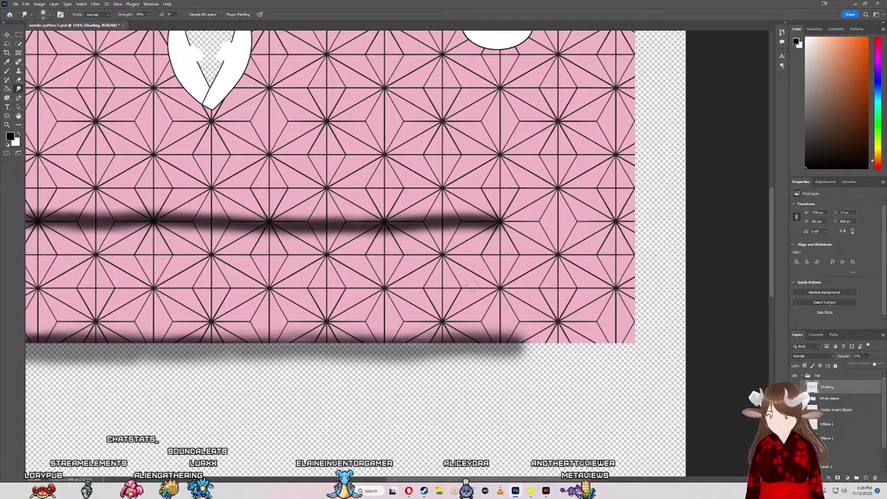
Step: Marquee-select and delete the shadow strip below the pink band
{"action": "left_click", "coordinate": [7, 45]}
{"action": "key", "text": "ctrl+0"}
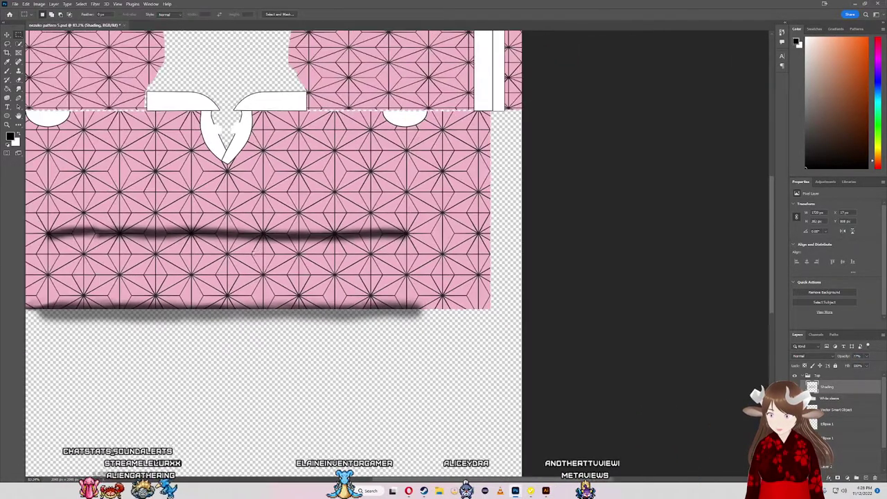
{"action": "left_click", "coordinate": [349, 341]}
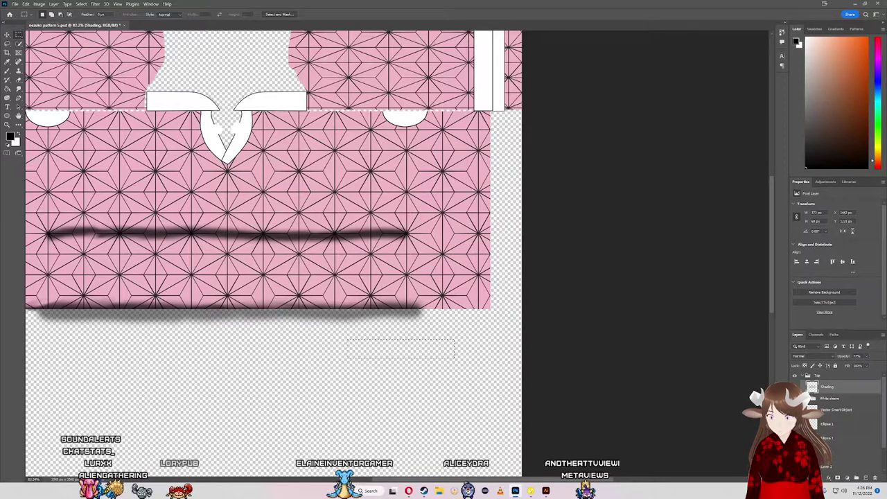
{"action": "left_click_drag", "start_coordinate": [167, 310], "coordinate": [29, 310]}
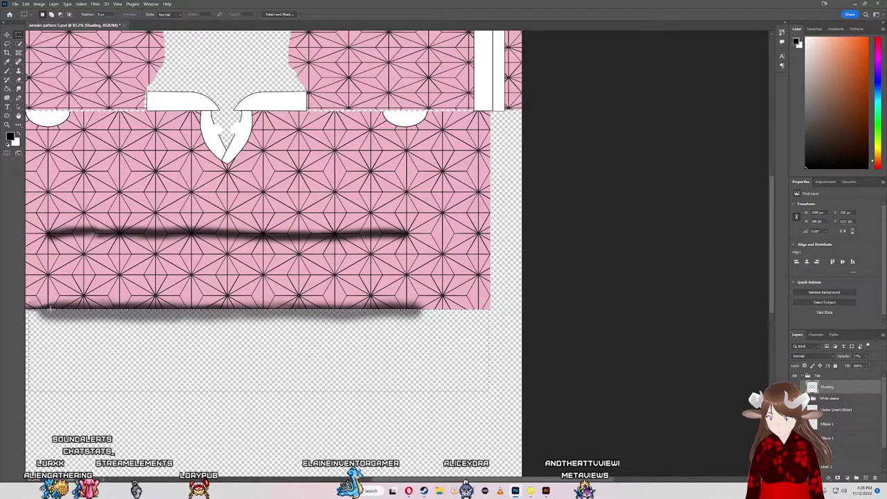
{"action": "key", "text": "Delete"}
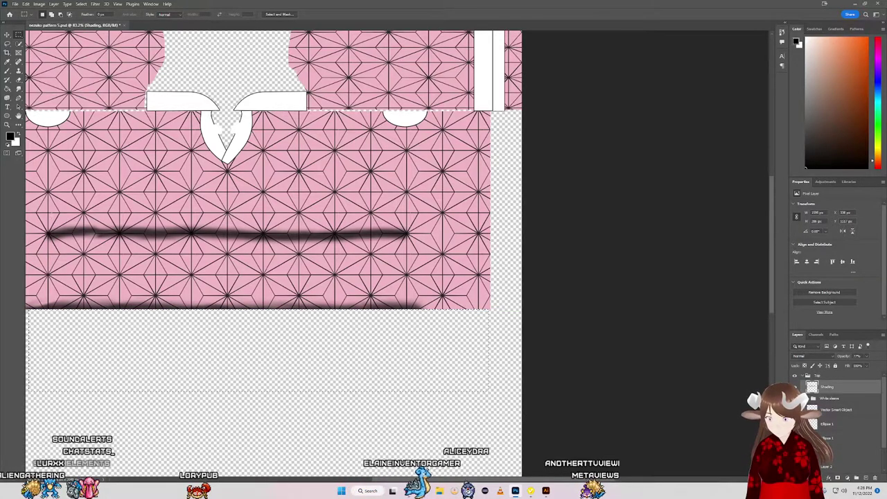
Step: Marquee-select and delete the dark stroke across the middle of the pattern
{"action": "left_click_drag", "start_coordinate": [40, 211], "coordinate": [434, 270]}
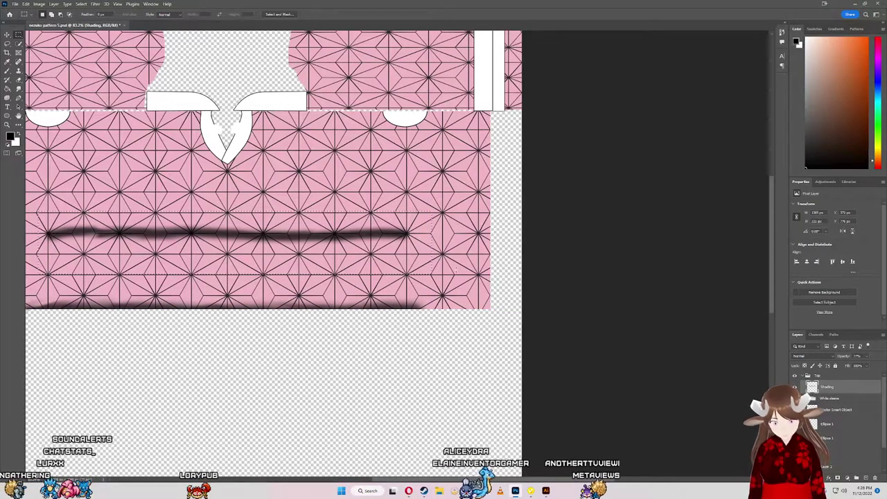
{"action": "key", "text": "Delete"}
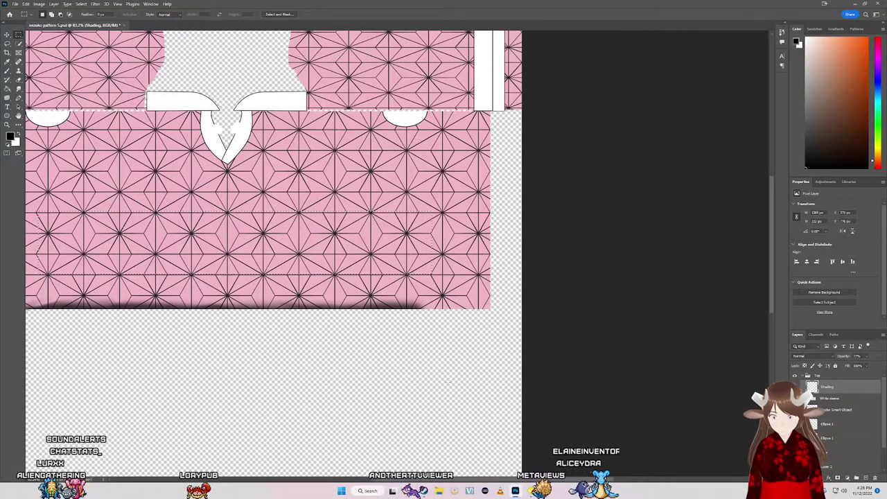
{"action": "scroll", "coordinate": [319, 208], "scroll_direction": "left", "scroll_amount": 1}
{"action": "scroll", "coordinate": [319, 208], "scroll_direction": "left", "scroll_amount": 2}
{"action": "scroll", "coordinate": [319, 208], "scroll_direction": "left", "scroll_amount": 1}
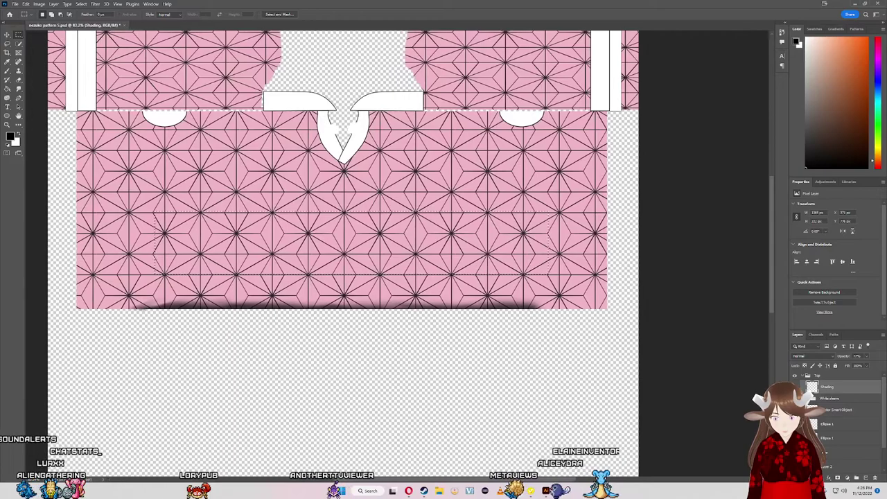
{"action": "scroll", "coordinate": [443, 307], "scroll_direction": "up", "scroll_amount": 1}
{"action": "scroll", "coordinate": [444, 308], "scroll_direction": "up", "scroll_amount": 2}
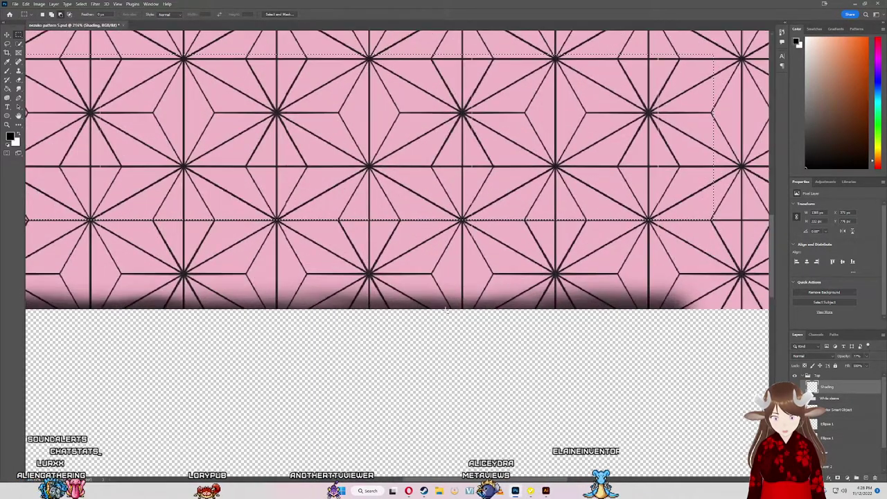
{"action": "scroll", "coordinate": [444, 309], "scroll_direction": "down", "scroll_amount": 2}
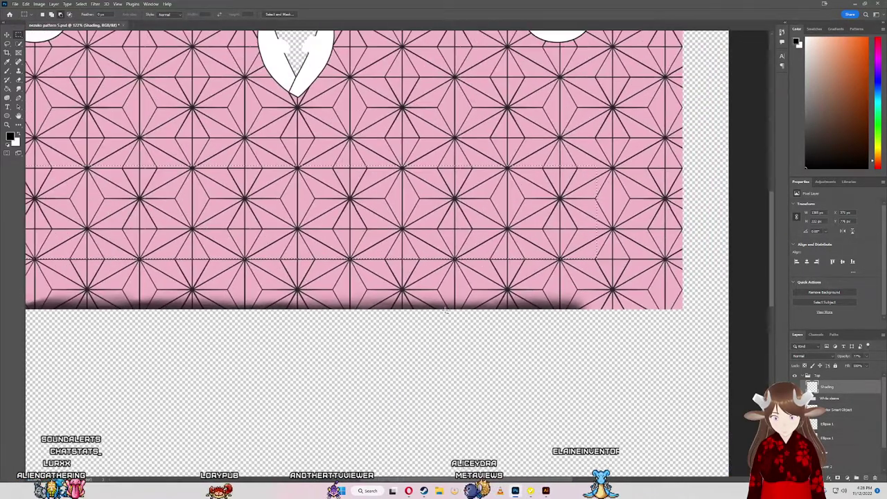
{"action": "left_click", "coordinate": [860, 356]}
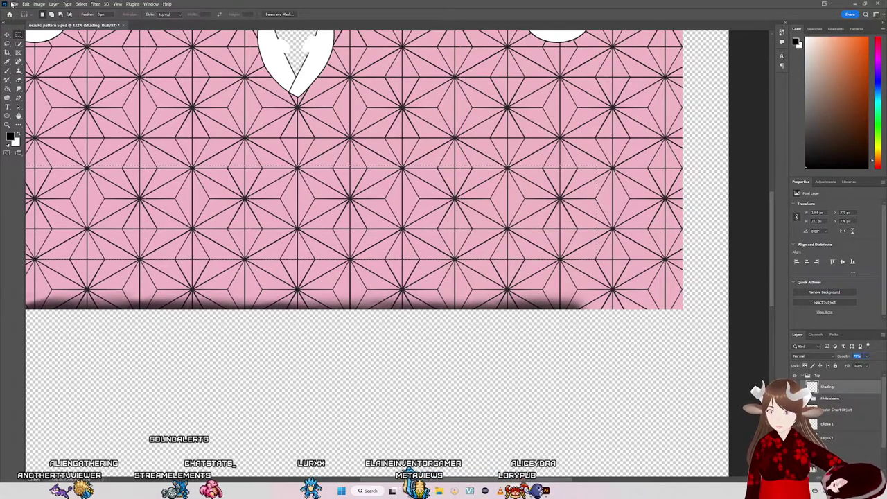
Step: Select the Vector Smart Object layer and merge it down into Ellipse 1
{"action": "left_click", "coordinate": [13, 4]}
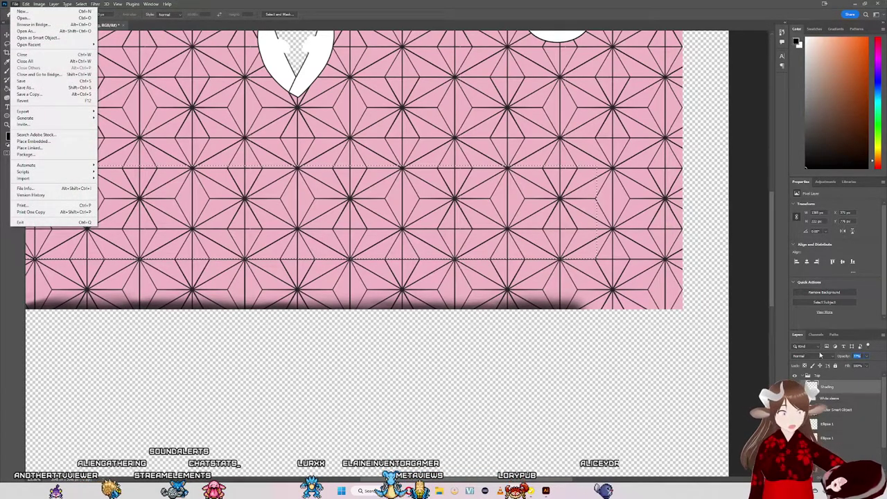
{"action": "left_click", "coordinate": [402, 294]}
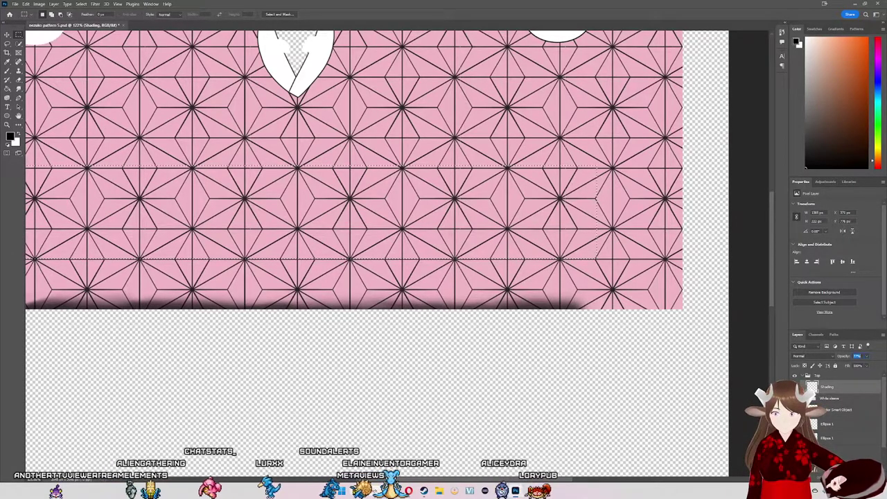
{"action": "left_click", "coordinate": [834, 410]}
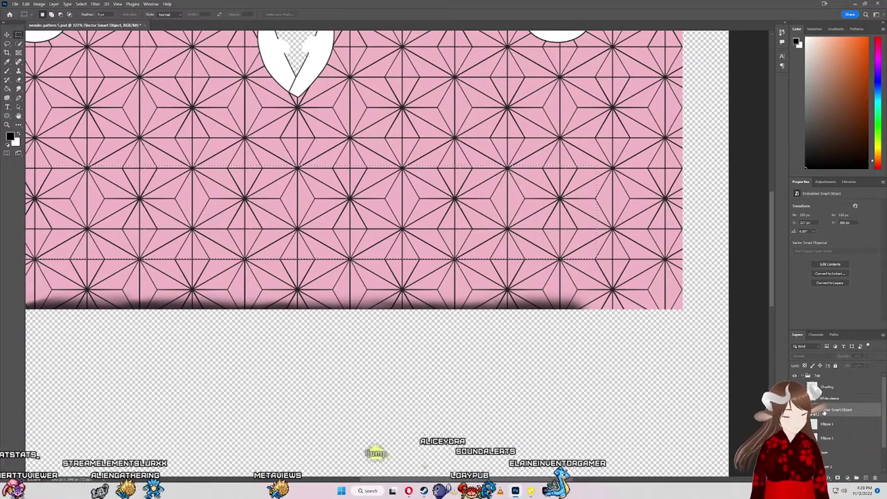
{"action": "right_click", "coordinate": [816, 411]}
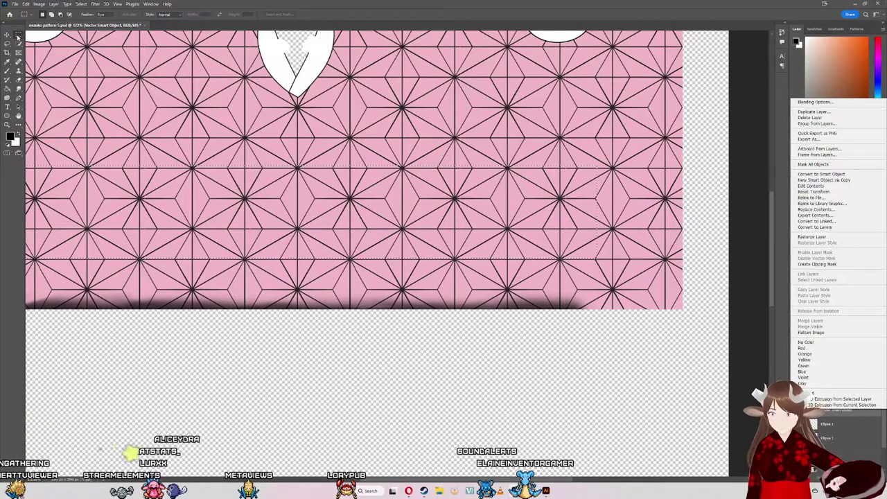
{"action": "key", "text": "Escape"}
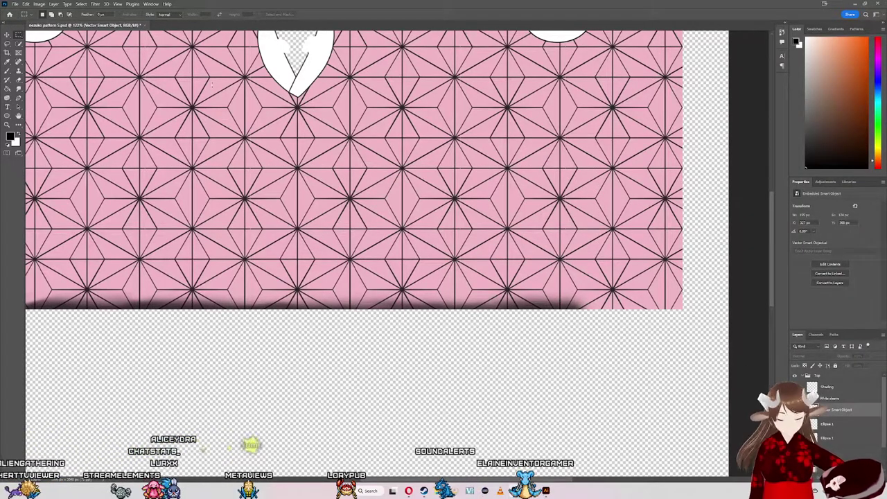
{"action": "key", "text": "v"}
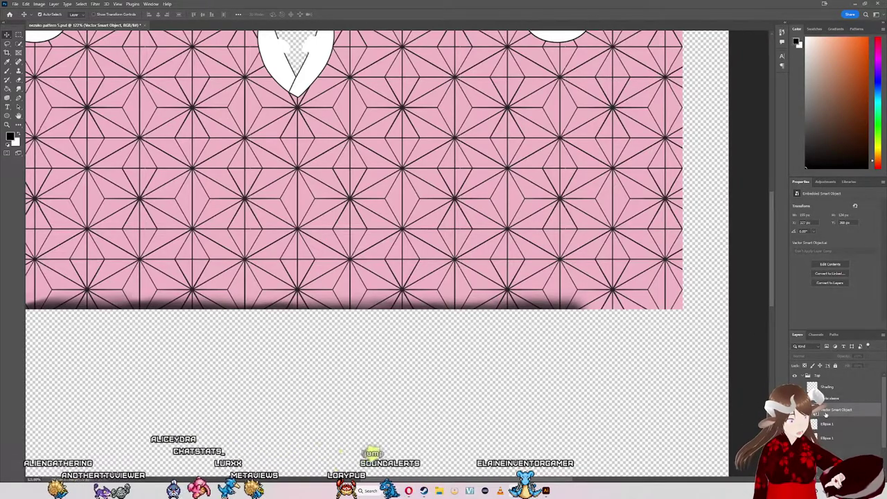
{"action": "key", "text": "ctrl+shift+alt+n"}
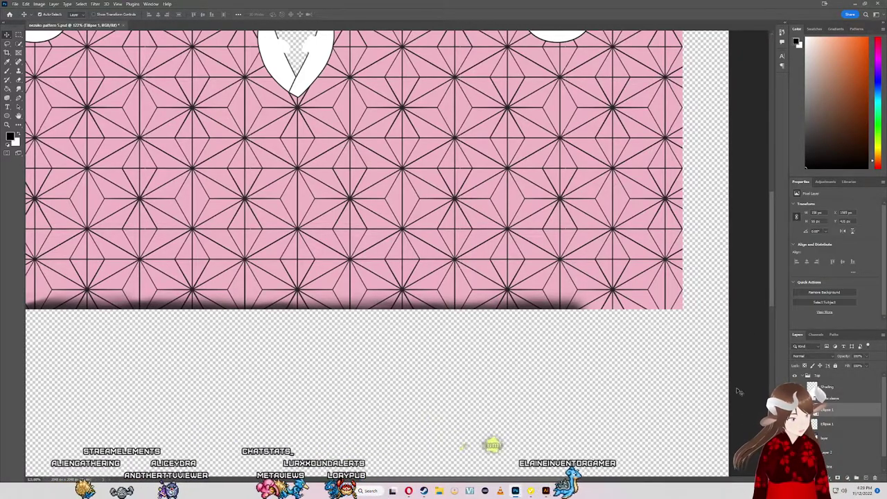
{"action": "scroll", "coordinate": [465, 370], "scroll_direction": "down", "scroll_amount": 3}
{"action": "scroll", "coordinate": [465, 370], "scroll_direction": "up", "scroll_amount": 1}
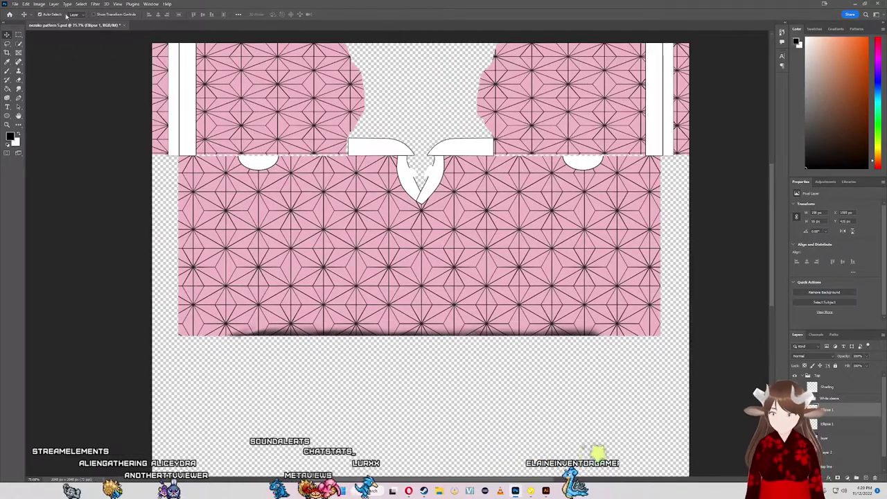
Step: Quick Export the texture as PNG, replacing 'nezuko pattern 5', then switch to VRoid Studio
{"action": "left_click", "coordinate": [15, 4]}
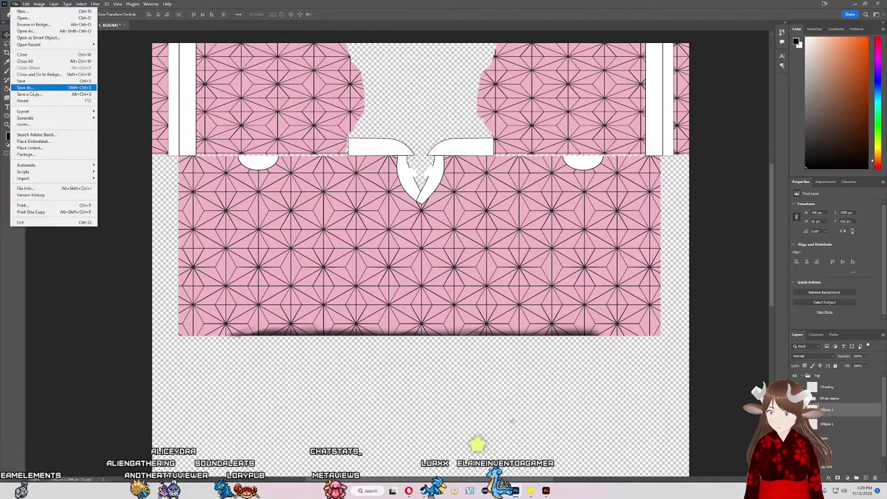
{"action": "mouse_move", "coordinate": [42, 111]}
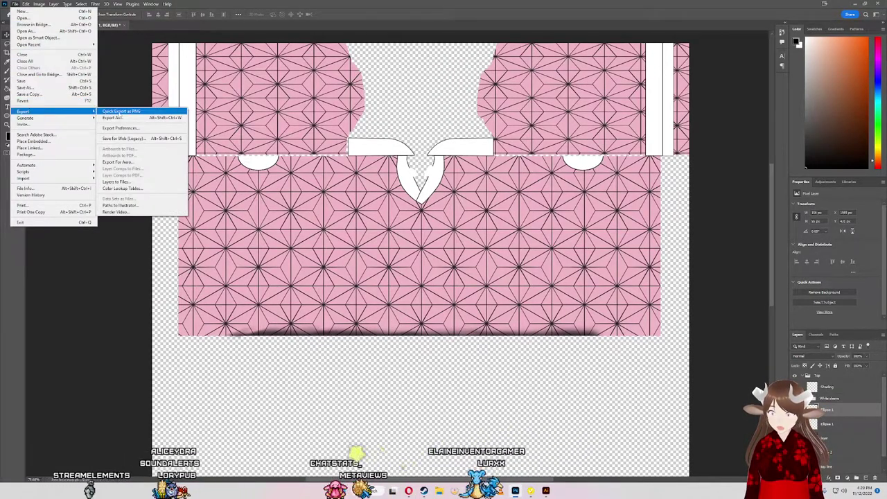
{"action": "left_click", "coordinate": [138, 112]}
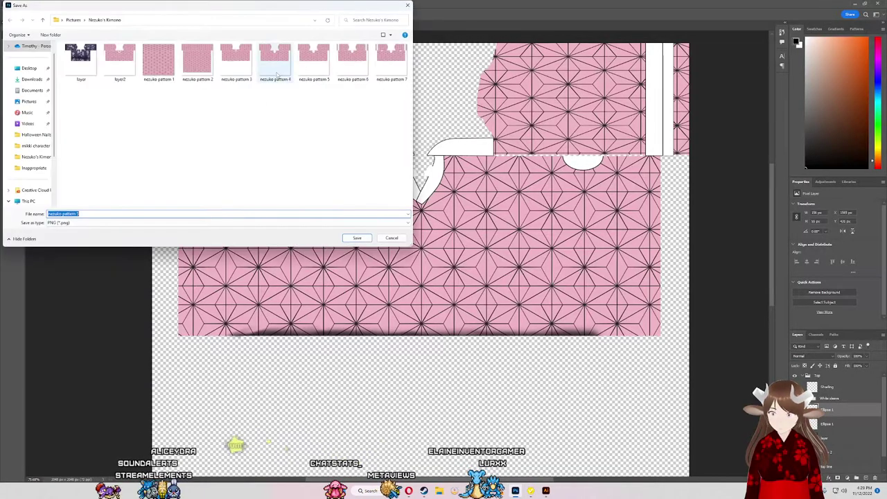
{"action": "double_click", "coordinate": [391, 63]}
{"action": "left_click", "coordinate": [461, 246]}
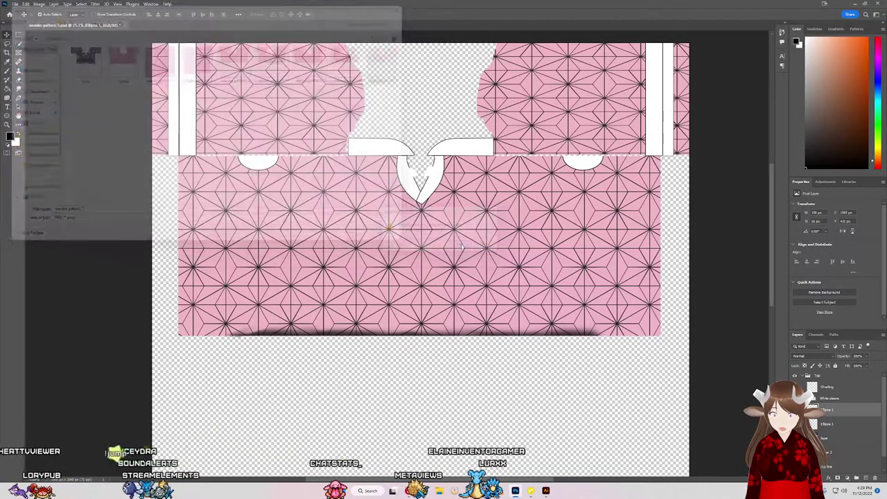
{"action": "left_click", "coordinate": [547, 491]}
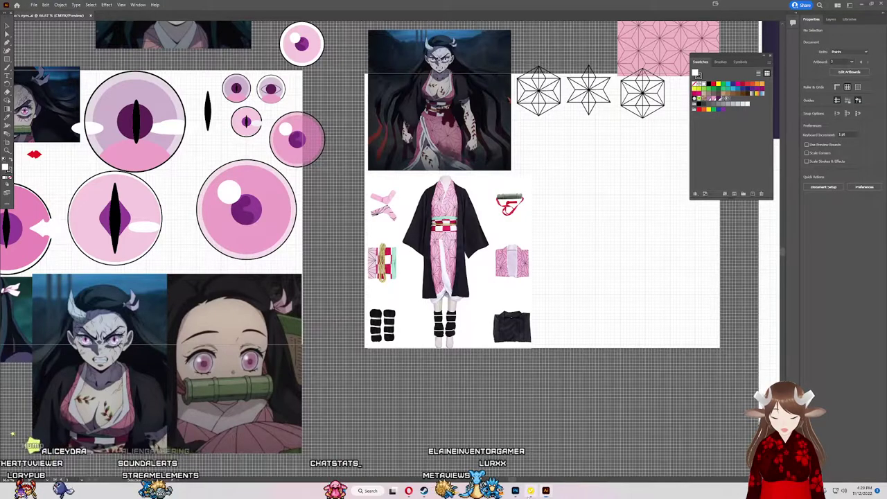
{"action": "left_click", "coordinate": [530, 491]}
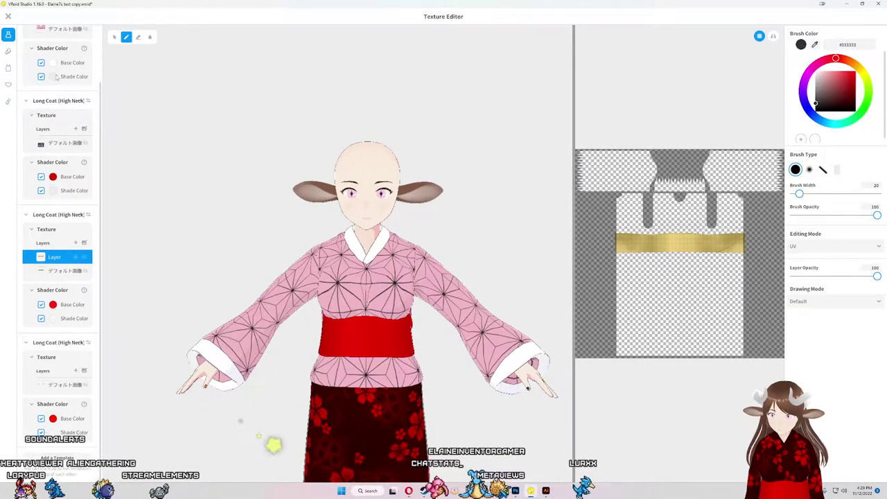
Step: Cancel the image import, view the kimono on the model from the side, and return to Photoshop
{"action": "scroll", "coordinate": [56, 77], "scroll_direction": "up", "scroll_amount": 2}
{"action": "left_click", "coordinate": [84, 93]}
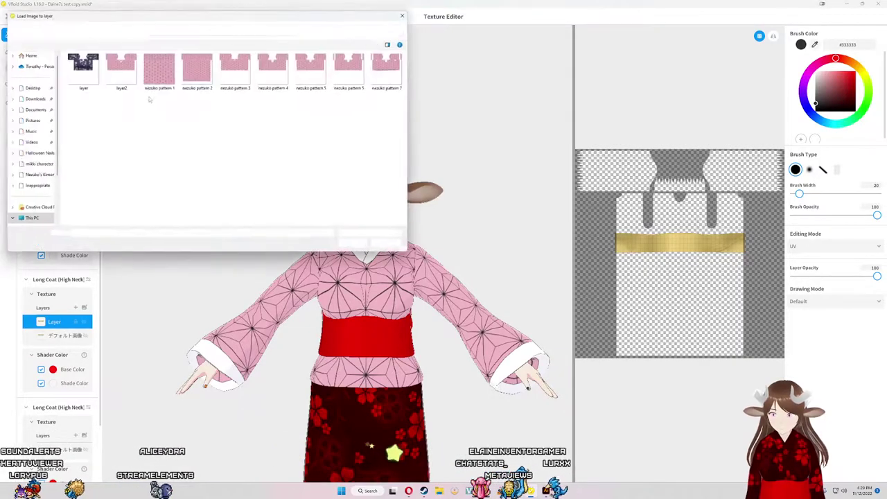
{"action": "key", "text": "Escape"}
{"action": "key", "text": "Escape"}
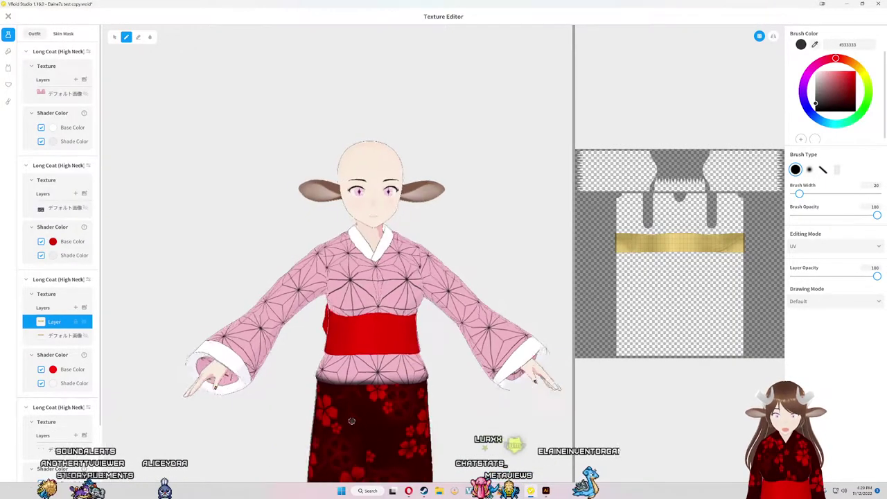
{"action": "mouse_move", "coordinate": [352, 420]}
{"action": "left_mouse_down"}
{"action": "mouse_move", "coordinate": [426, 391]}
{"action": "mouse_move", "coordinate": [496, 424]}
{"action": "mouse_move", "coordinate": [481, 471]}
{"action": "left_mouse_up"}
{"action": "scroll", "coordinate": [471, 409], "scroll_direction": "up", "scroll_amount": 3}
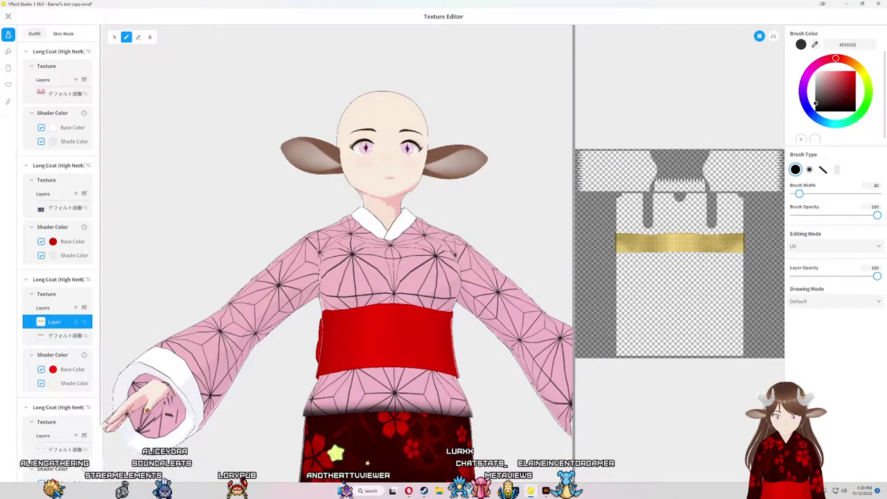
{"action": "left_click", "coordinate": [546, 490]}
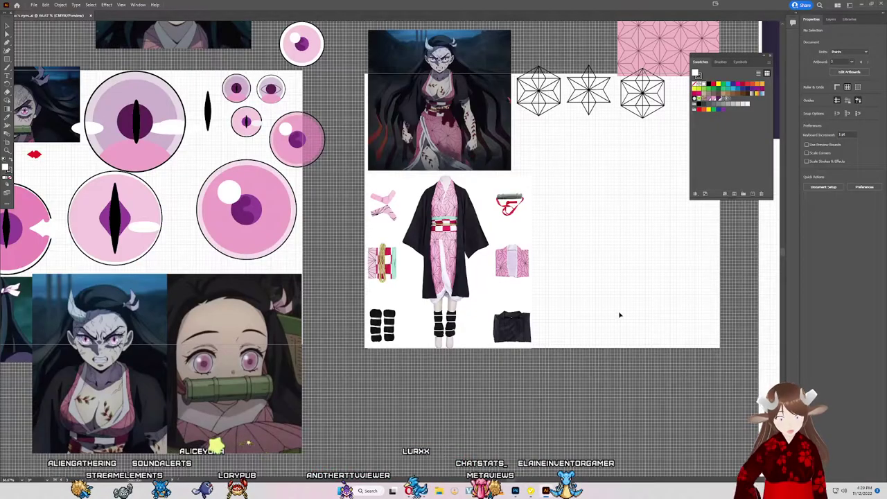
{"action": "key", "text": "alt+Tab"}
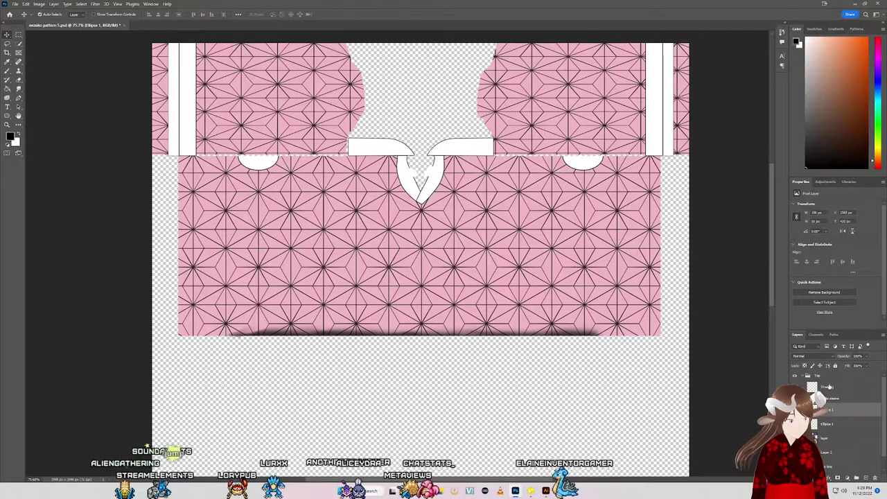
Step: Lower the Shading layer's opacity to about 50%
{"action": "left_click", "coordinate": [830, 386]}
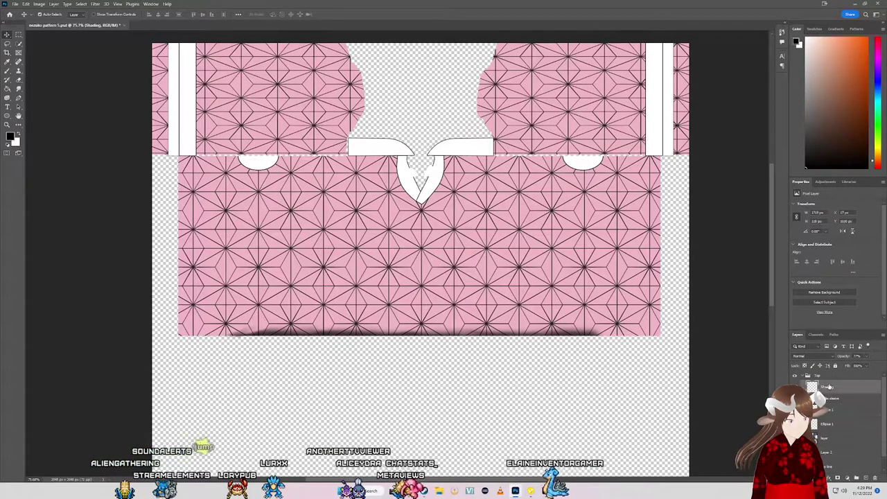
{"action": "left_click", "coordinate": [858, 356]}
{"action": "type", "text": "50"}
{"action": "key", "text": "Return"}
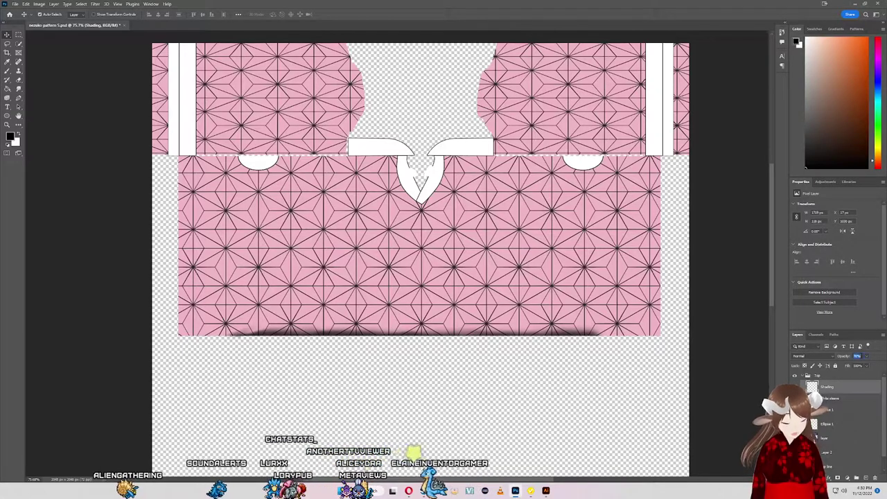
{"action": "key", "text": "Down"}
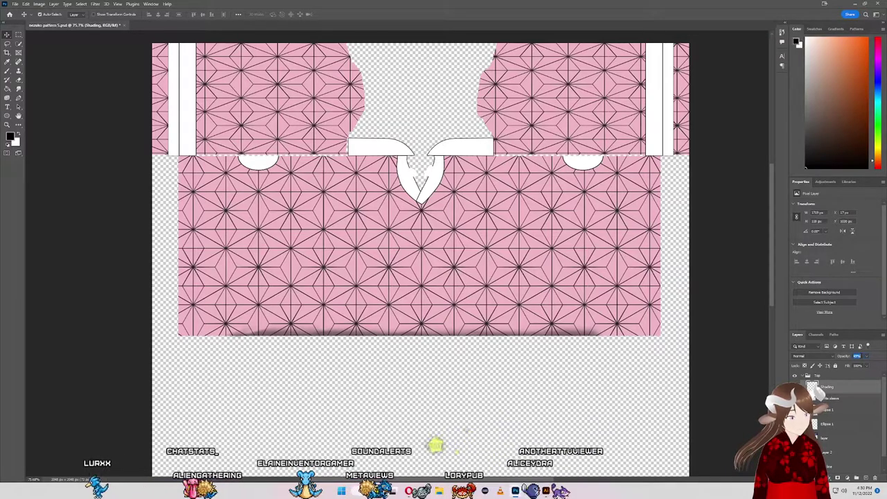
Step: Quick-export the pattern as PNG 'nezuko pattern 5', replacing the existing file
{"action": "left_click", "coordinate": [19, 52]}
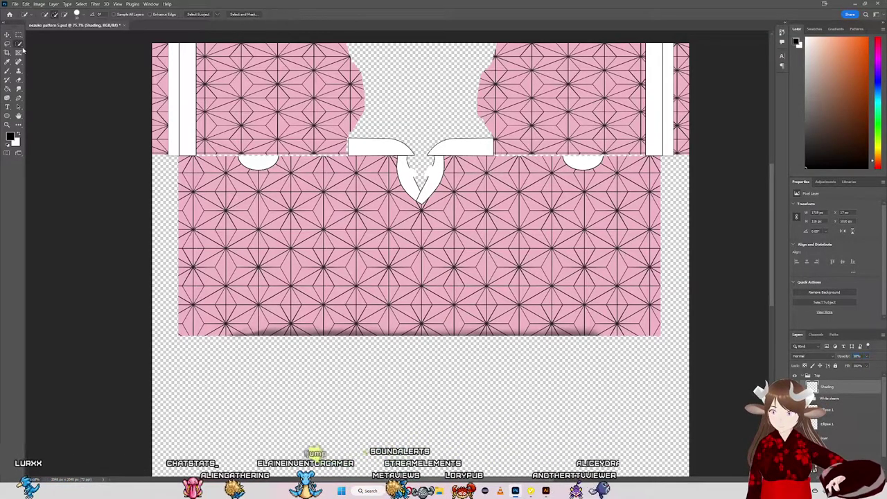
{"action": "left_click", "coordinate": [15, 3]}
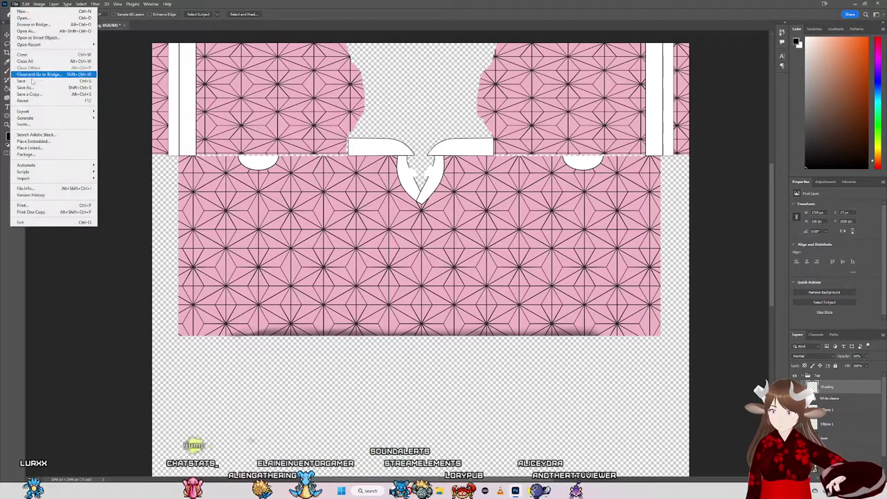
{"action": "mouse_move", "coordinate": [28, 111]}
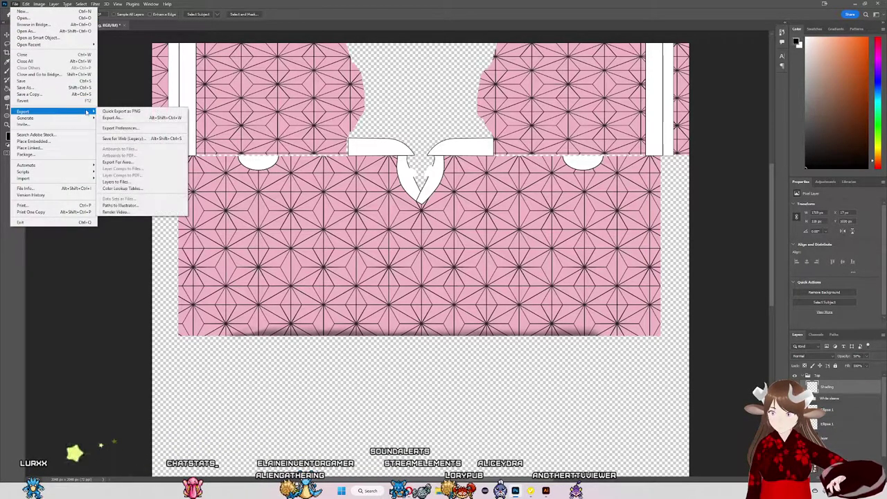
{"action": "left_click", "coordinate": [114, 111]}
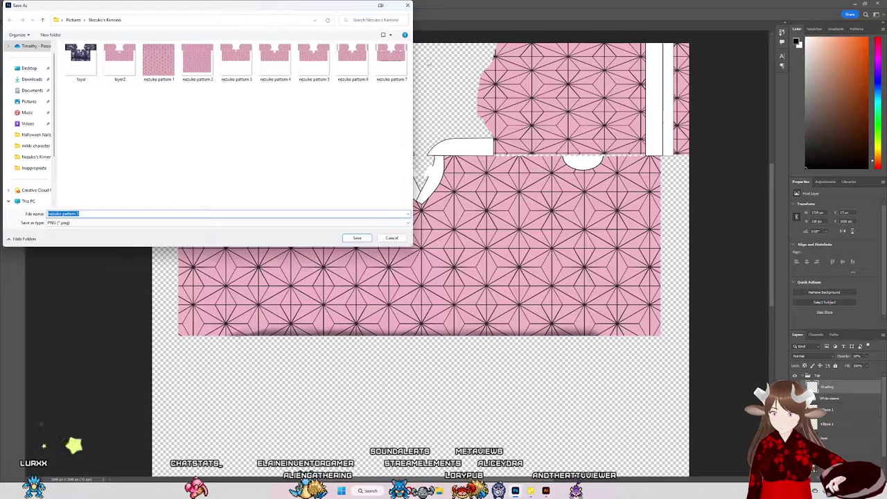
{"action": "key", "text": "Return"}
{"action": "key", "text": "alt+y"}
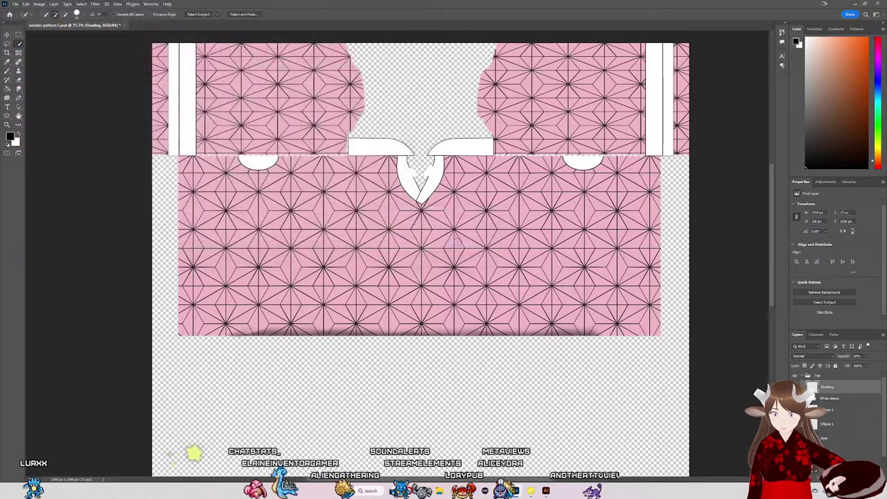
Step: Import the exported pattern PNG into the coat's texture layer and orbit to check its back
{"action": "key", "text": "alt+Tab"}
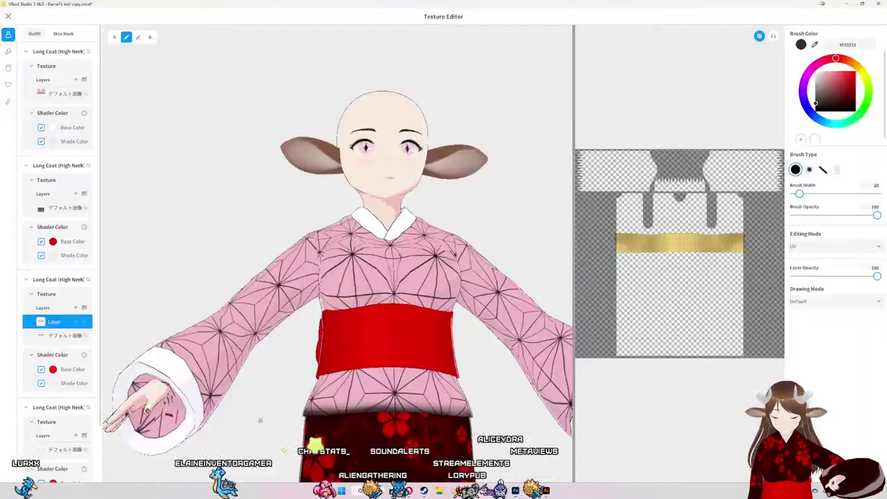
{"action": "left_click", "coordinate": [84, 94]}
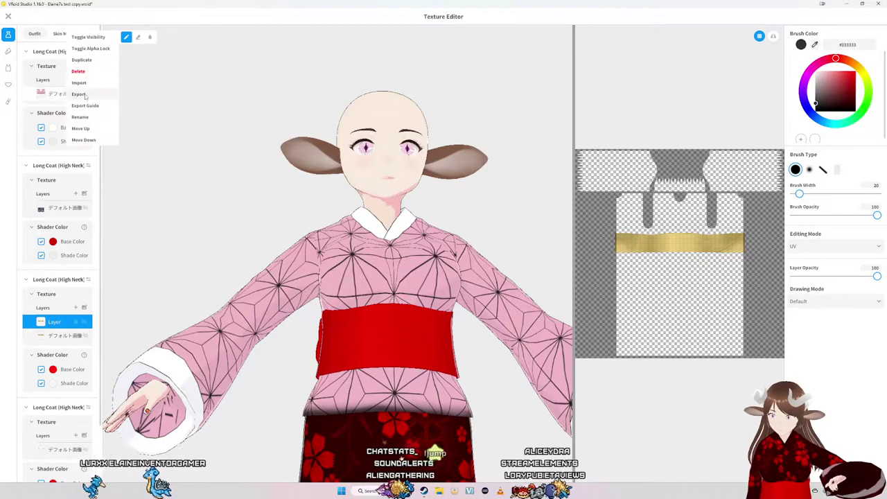
{"action": "left_click", "coordinate": [79, 83]}
{"action": "double_click", "coordinate": [395, 86]}
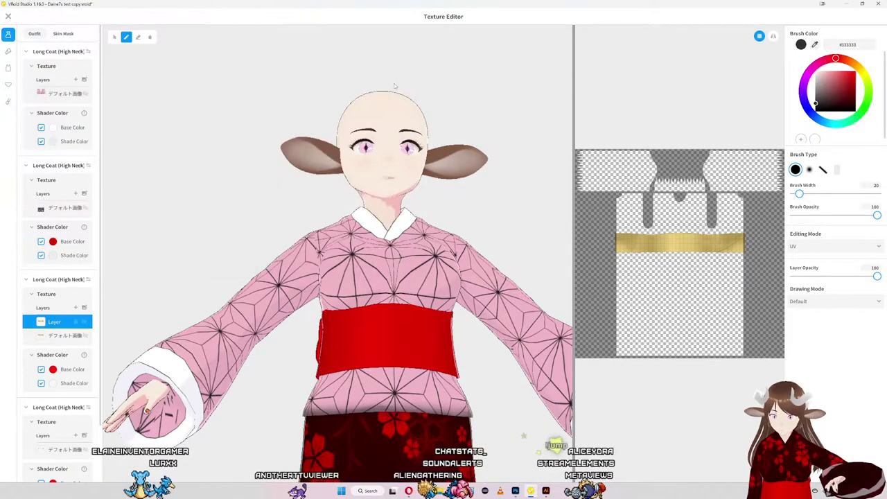
{"action": "mouse_move", "coordinate": [147, 410]}
{"action": "left_mouse_down"}
{"action": "mouse_move", "coordinate": [274, 382]}
{"action": "mouse_move", "coordinate": [574, 367]}
{"action": "left_mouse_up"}
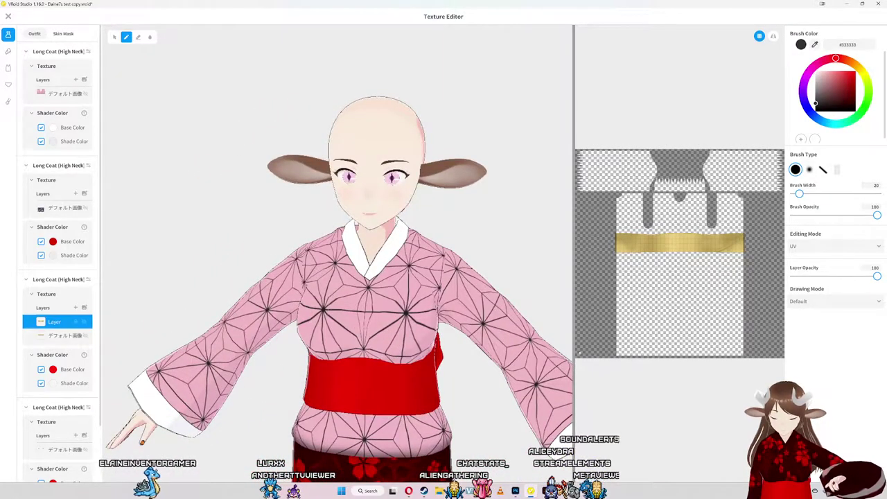
{"action": "left_click_drag", "start_coordinate": [511, 348], "coordinate": [519, 330]}
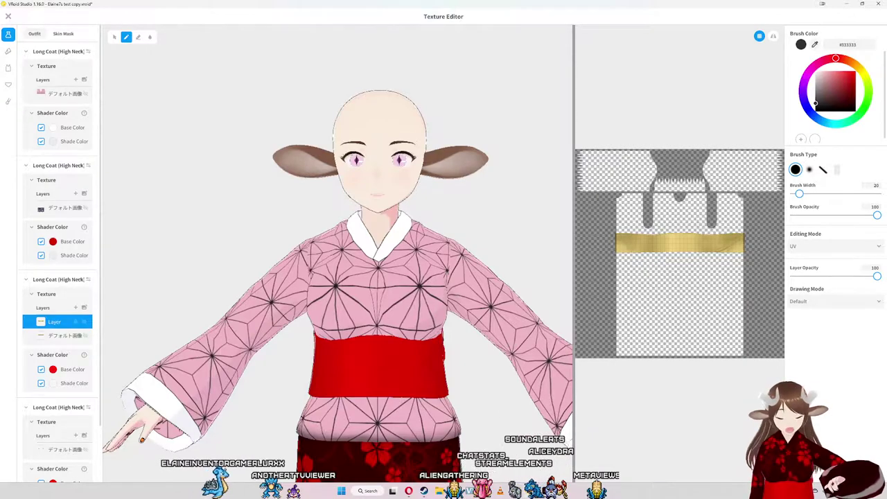
{"action": "key", "text": "alt+Tab"}
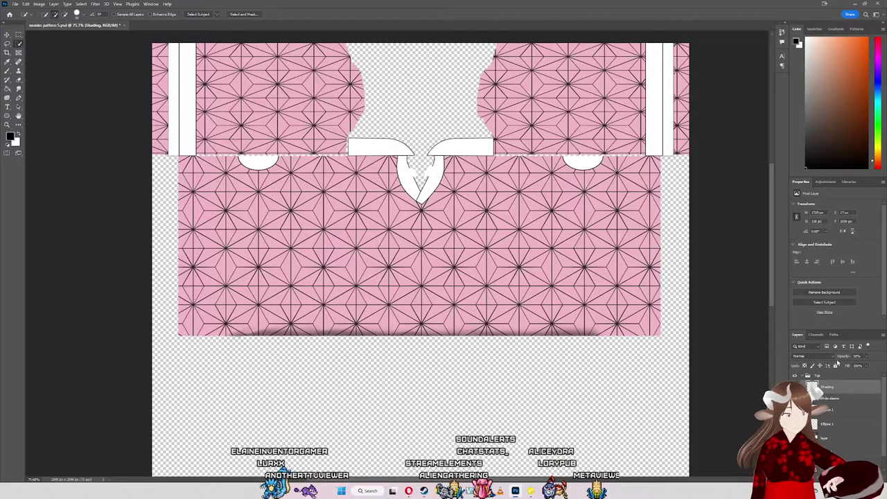
Step: Drop Shading opacity to about 24% and quick-export over 'nezuko pattern 7.png'
{"action": "left_click_drag", "start_coordinate": [863, 365], "coordinate": [862, 366]}
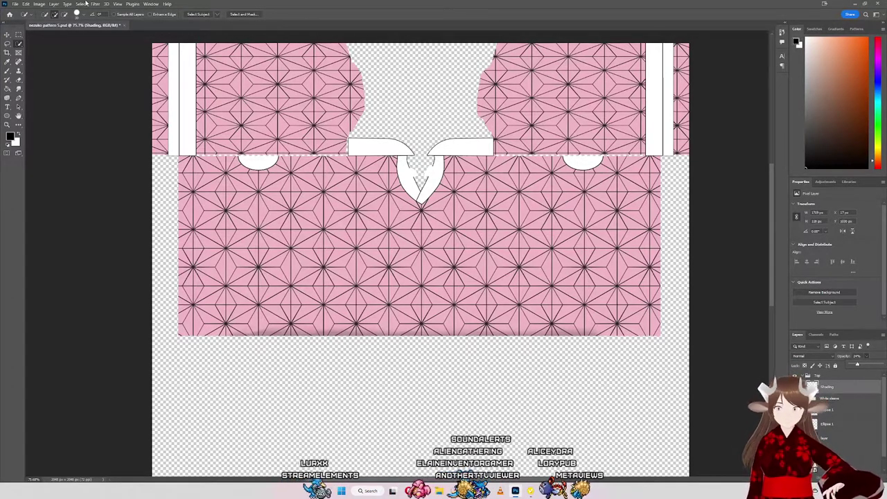
{"action": "left_click", "coordinate": [16, 4]}
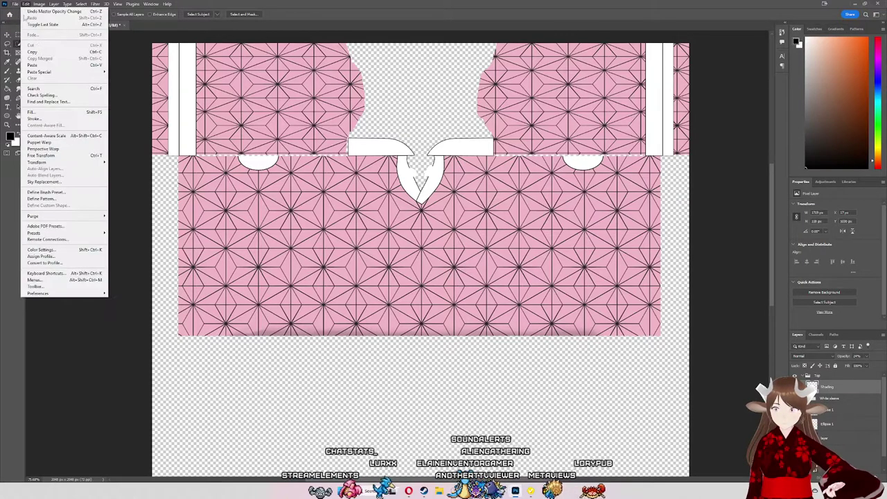
{"action": "mouse_move", "coordinate": [41, 112]}
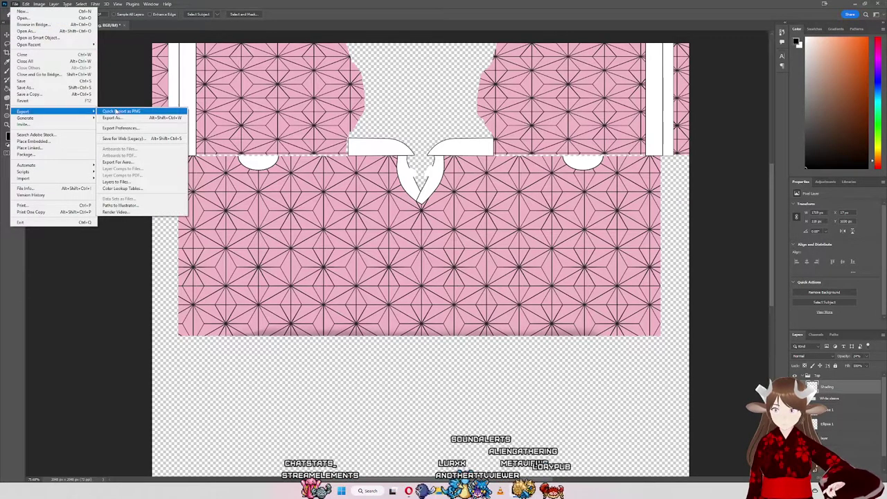
{"action": "left_click", "coordinate": [116, 111]}
{"action": "double_click", "coordinate": [381, 66]}
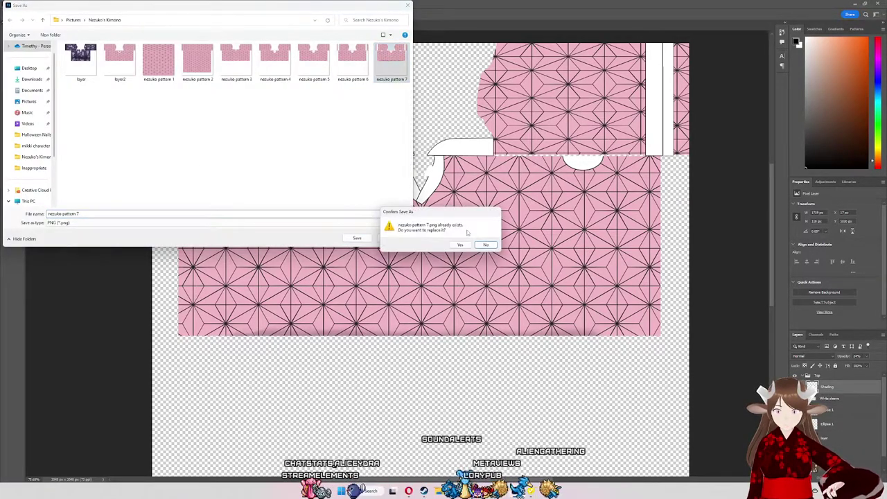
{"action": "left_click", "coordinate": [462, 245]}
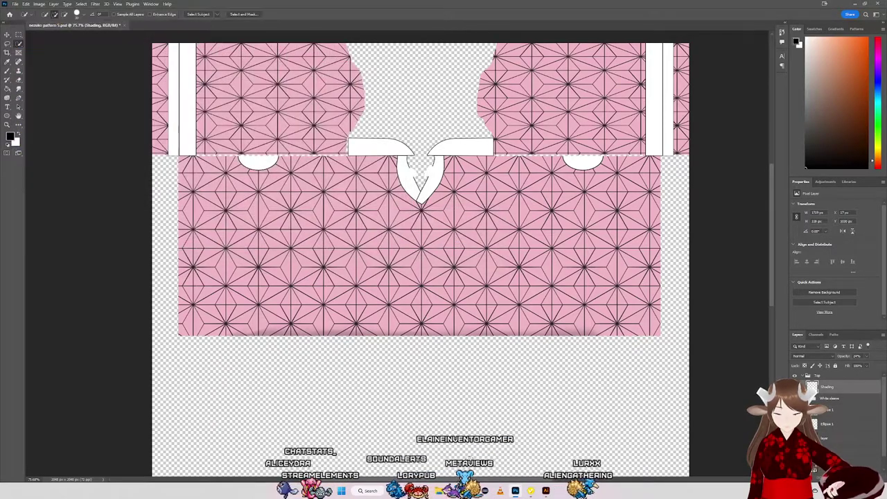
Step: Import the re-exported PNG into the coat's top texture layer and inspect the kimono from below and behind
{"action": "key", "text": "alt+Tab"}
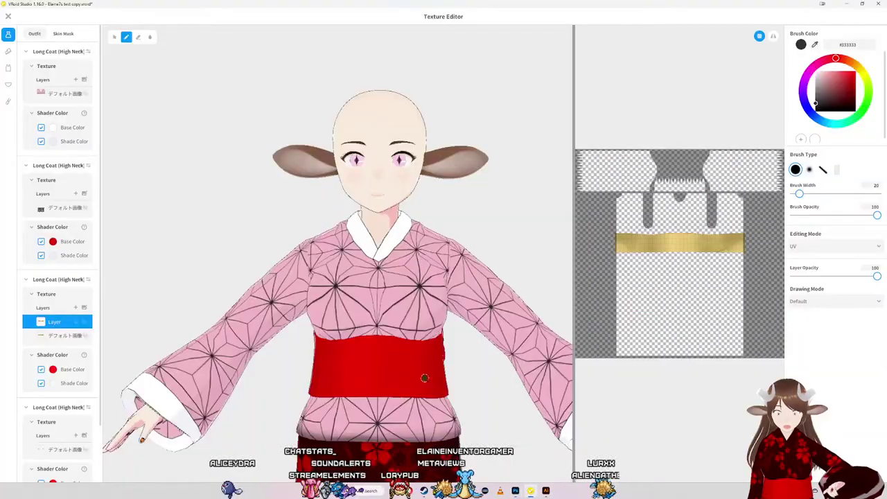
{"action": "right_click", "coordinate": [52, 95]}
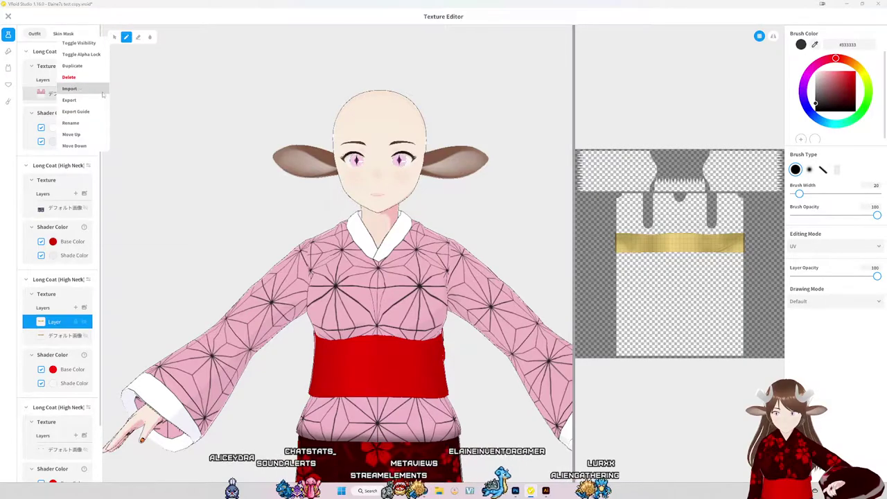
{"action": "left_click", "coordinate": [69, 89]}
{"action": "double_click", "coordinate": [389, 81]}
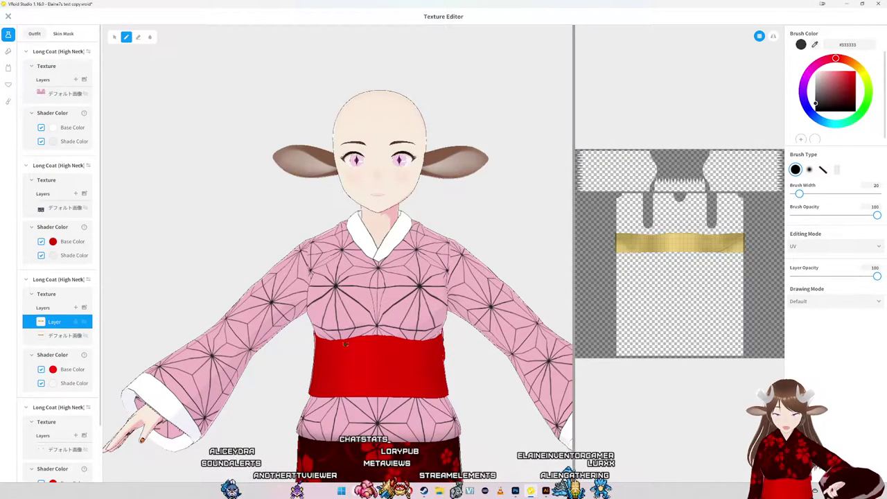
{"action": "left_click_drag", "start_coordinate": [344, 344], "coordinate": [379, 330]}
{"action": "scroll", "coordinate": [419, 401], "scroll_direction": "up", "scroll_amount": 2}
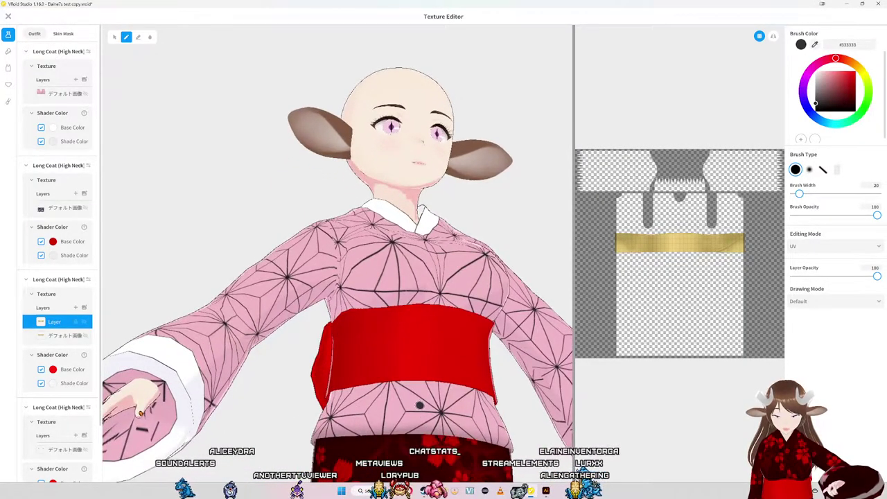
{"action": "mouse_move", "coordinate": [420, 406]}
{"action": "left_mouse_down"}
{"action": "mouse_move", "coordinate": [445, 372]}
{"action": "mouse_move", "coordinate": [600, 364]}
{"action": "left_mouse_up"}
{"action": "left_click_drag", "start_coordinate": [277, 447], "coordinate": [301, 399]}
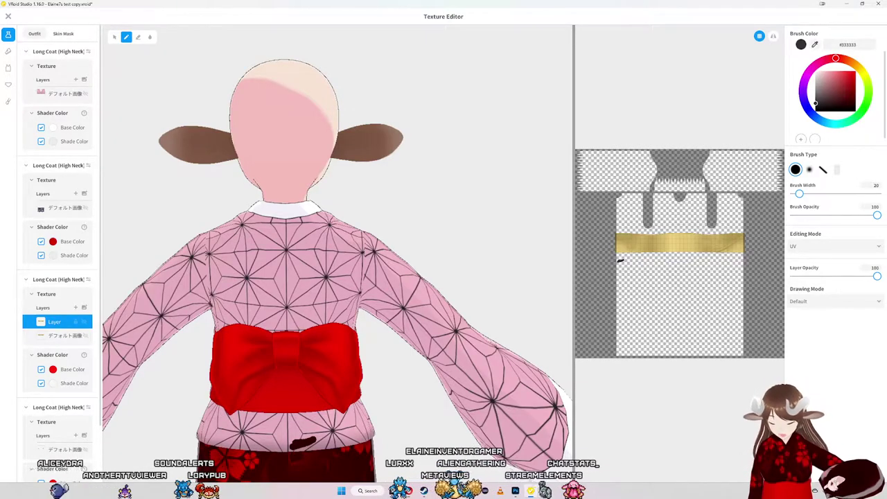
{"action": "left_click", "coordinate": [55, 94]}
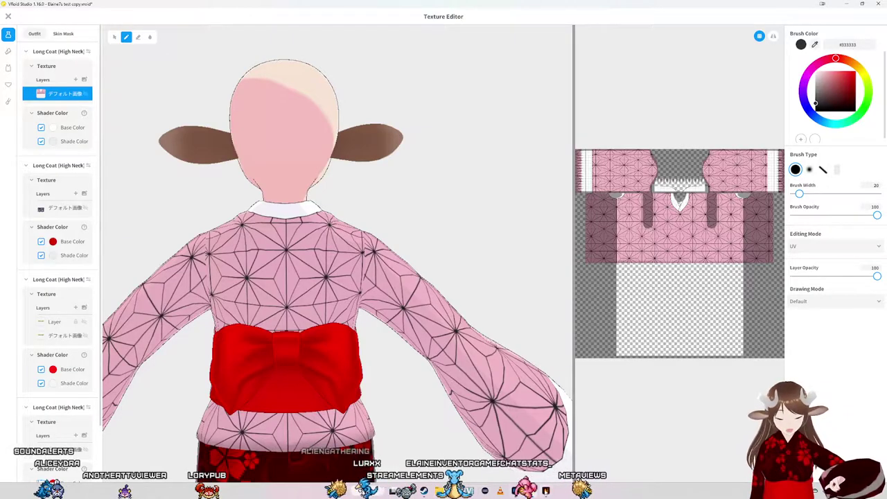
{"action": "key", "text": "alt+Tab"}
{"action": "key", "text": "alt+Tab"}
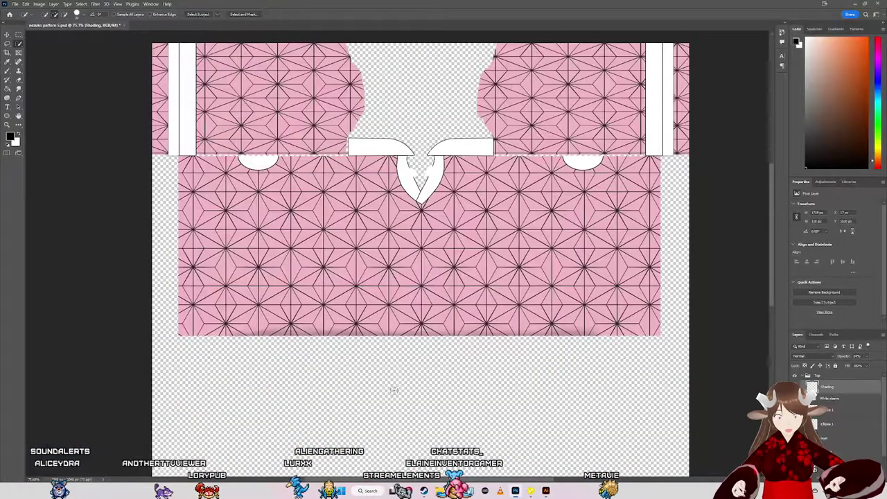
Step: Undo the last change and paint dark shading along the purple pattern's bottom edge
{"action": "scroll", "coordinate": [264, 326], "scroll_direction": "up", "scroll_amount": 3}
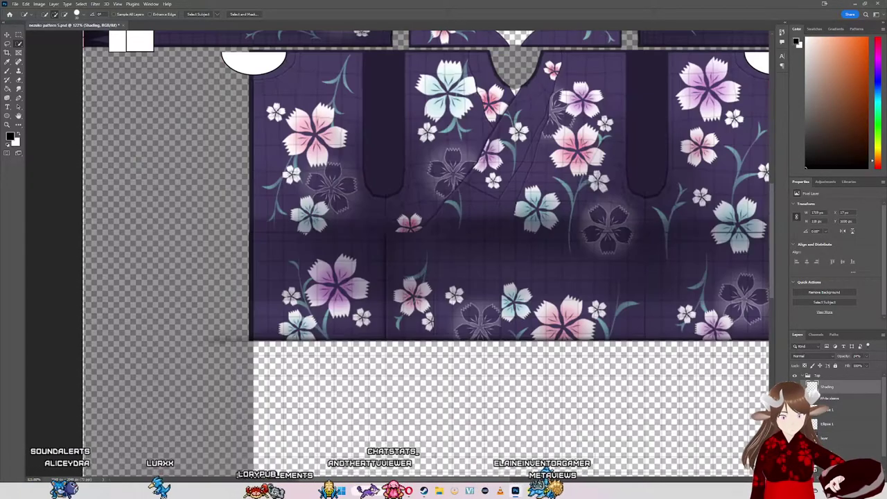
{"action": "key", "text": "ctrl+z"}
{"action": "scroll", "coordinate": [330, 328], "scroll_direction": "up", "scroll_amount": 2}
{"action": "scroll", "coordinate": [330, 327], "scroll_direction": "up", "scroll_amount": 1}
{"action": "scroll", "coordinate": [330, 327], "scroll_direction": "up", "scroll_amount": 1}
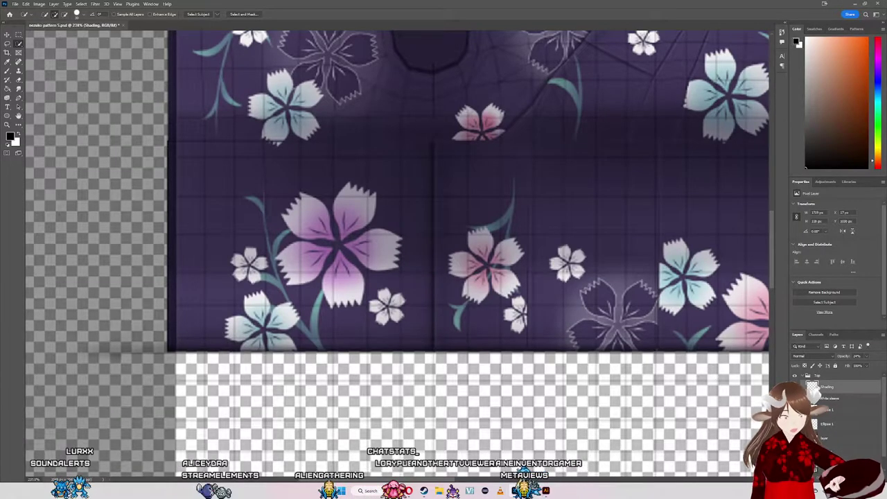
{"action": "right_click", "coordinate": [829, 385]}
{"action": "key", "text": "Escape"}
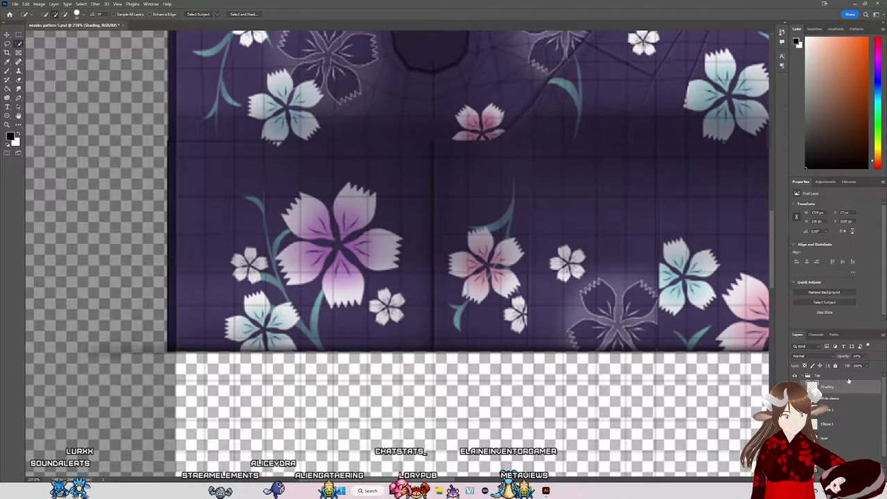
{"action": "left_click_drag", "start_coordinate": [77, 347], "coordinate": [766, 346]}
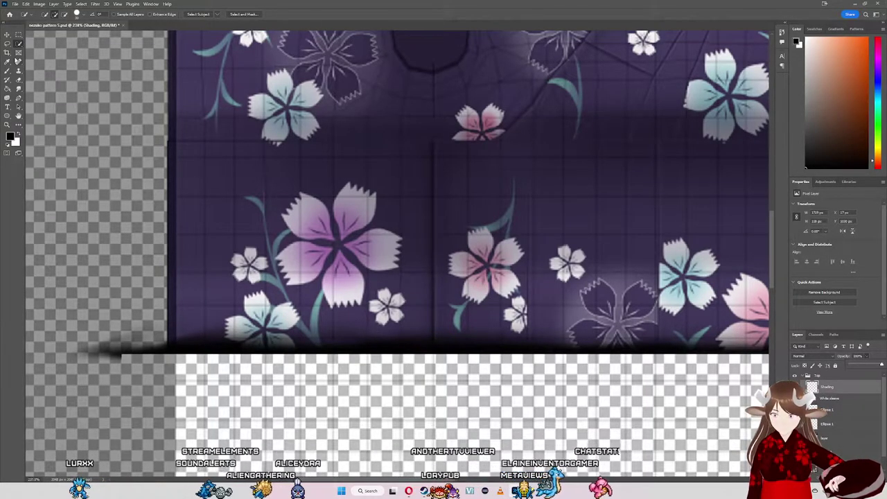
Step: Reduce the Shading layer's opacity to about 22%
{"action": "left_click", "coordinate": [19, 88]}
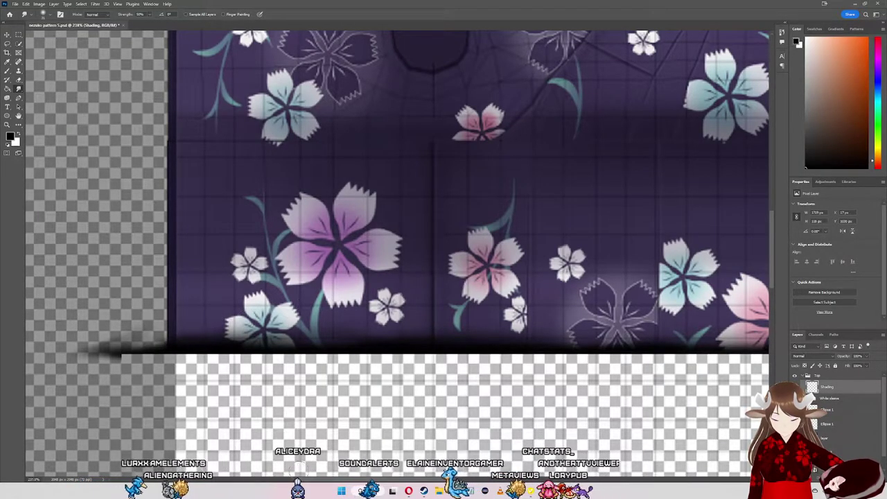
{"action": "scroll", "coordinate": [397, 264], "scroll_direction": "right", "scroll_amount": 10}
{"action": "scroll", "coordinate": [397, 263], "scroll_direction": "right", "scroll_amount": 5}
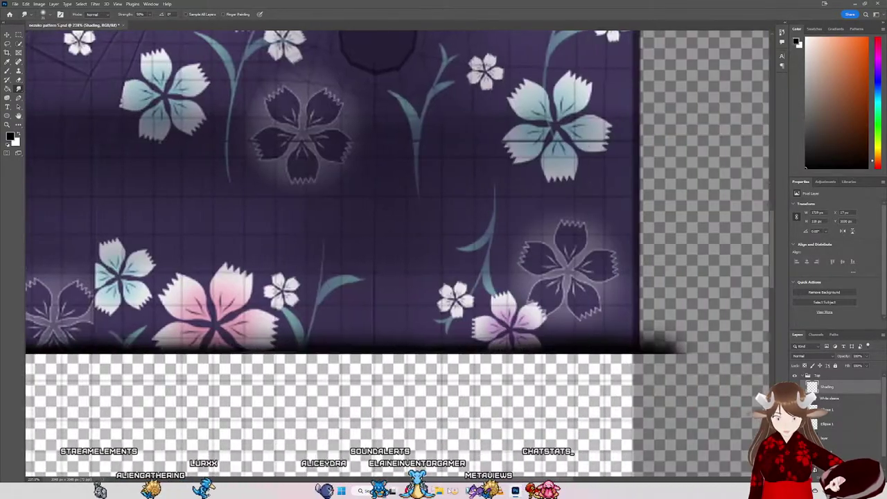
{"action": "scroll", "coordinate": [397, 264], "scroll_direction": "left", "scroll_amount": 2}
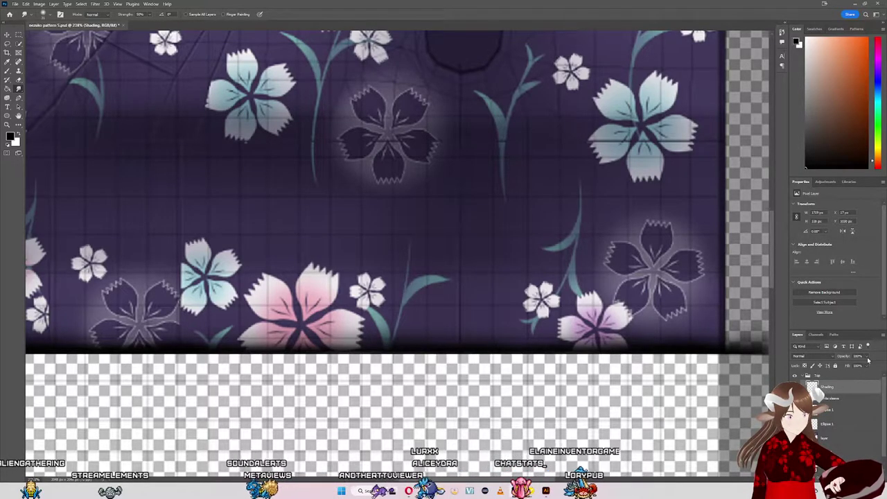
{"action": "left_click_drag", "start_coordinate": [854, 366], "coordinate": [843, 366]}
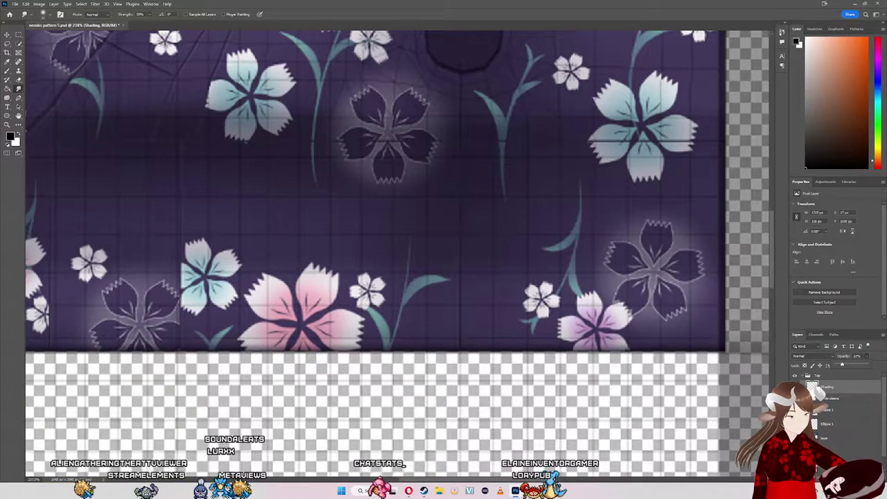
Step: Quick-export the texture as PNG over 'nezuko pattern 7' and switch to VRoid Studio
{"action": "scroll", "coordinate": [295, 395], "scroll_direction": "down", "scroll_amount": 5}
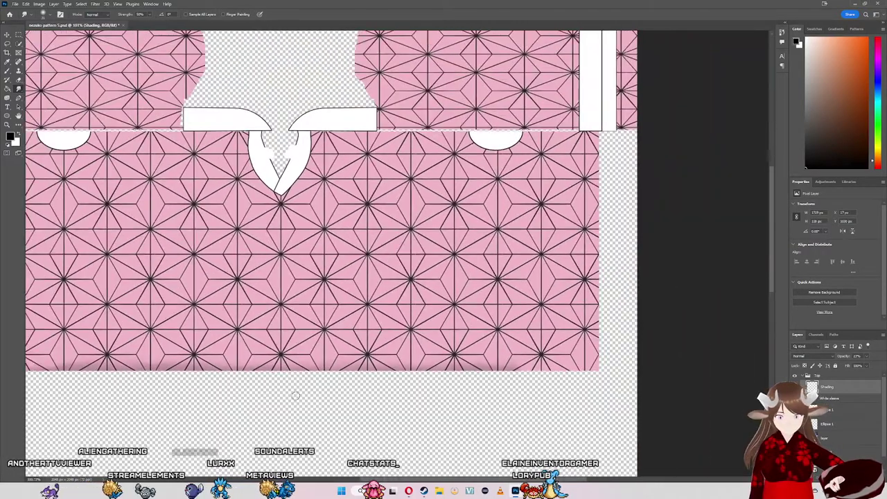
{"action": "scroll", "coordinate": [295, 396], "scroll_direction": "down", "scroll_amount": 2}
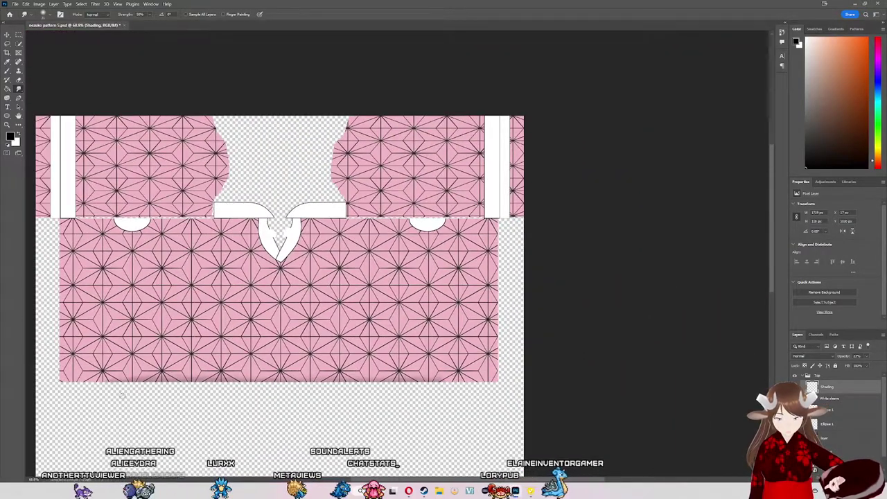
{"action": "scroll", "coordinate": [182, 389], "scroll_direction": "up", "scroll_amount": 2}
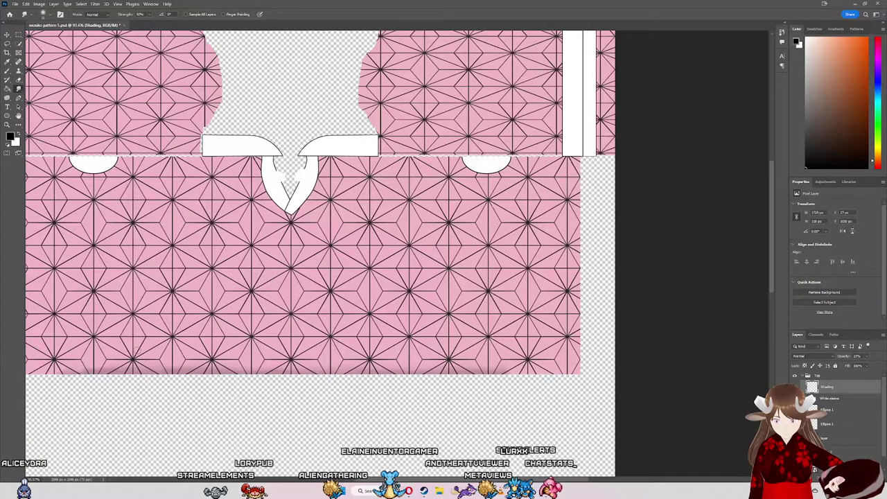
{"action": "left_click", "coordinate": [14, 4]}
{"action": "mouse_move", "coordinate": [24, 111]}
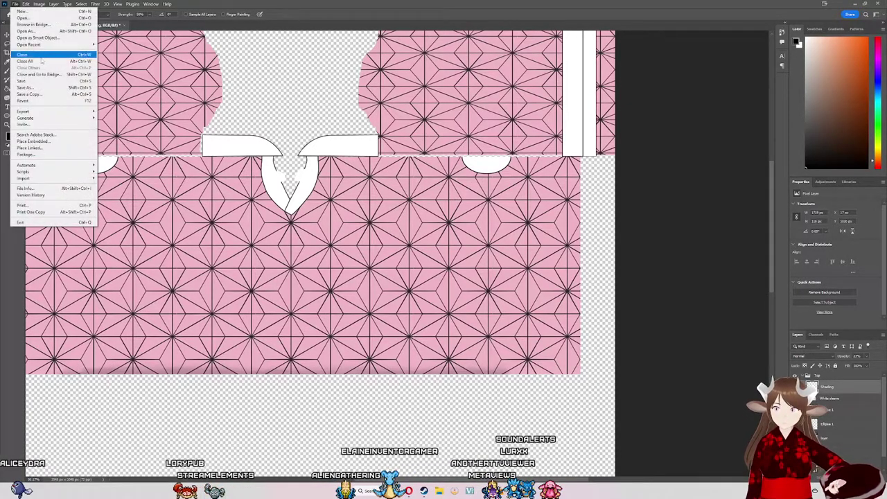
{"action": "left_click", "coordinate": [121, 111]}
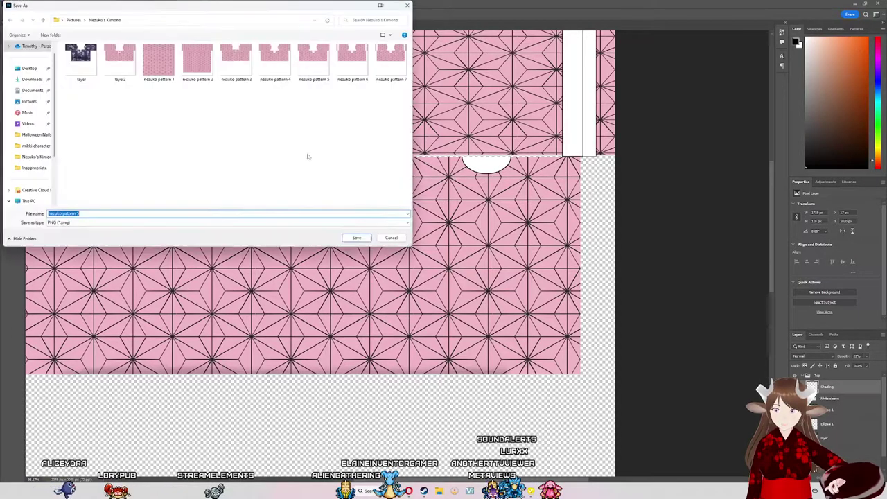
{"action": "left_click", "coordinate": [392, 61]}
{"action": "left_click", "coordinate": [357, 238]}
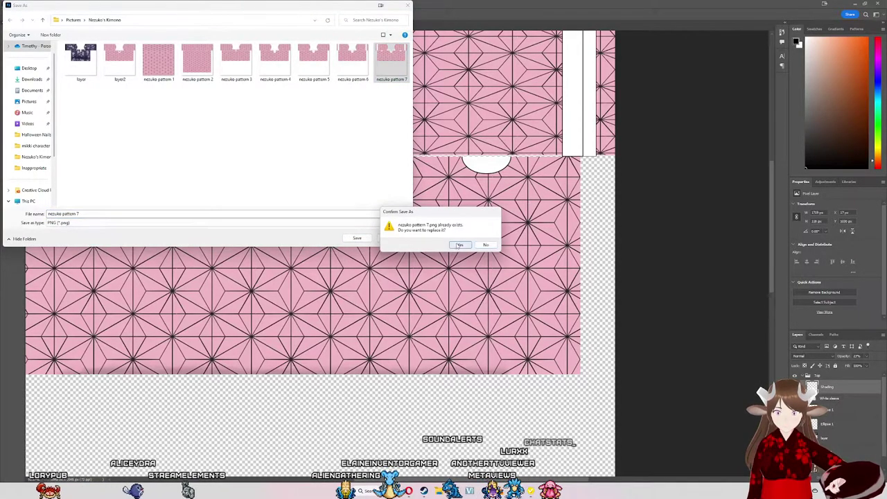
{"action": "left_click", "coordinate": [460, 245]}
{"action": "key", "text": "alt+Tab"}
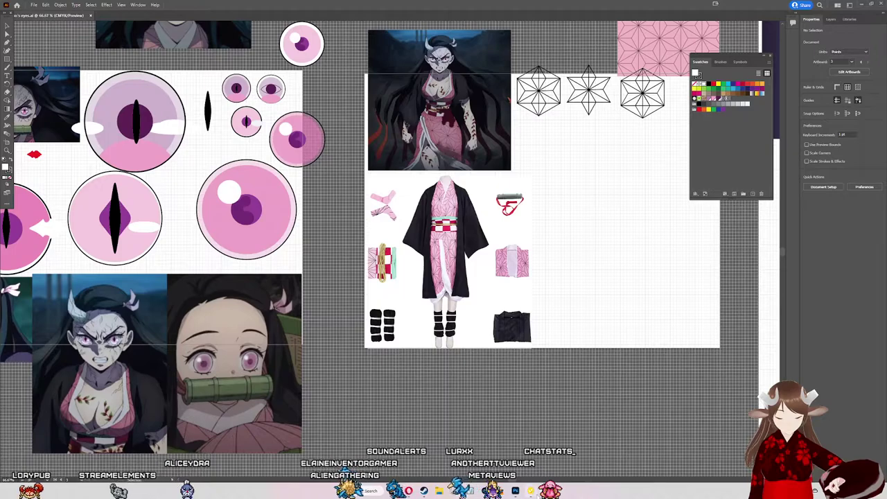
{"action": "key", "text": "alt+Tab"}
Step: Import the exported PNG onto the long coat layer and view the kimono from front and three-quarter side
{"action": "right_click", "coordinate": [60, 90]}
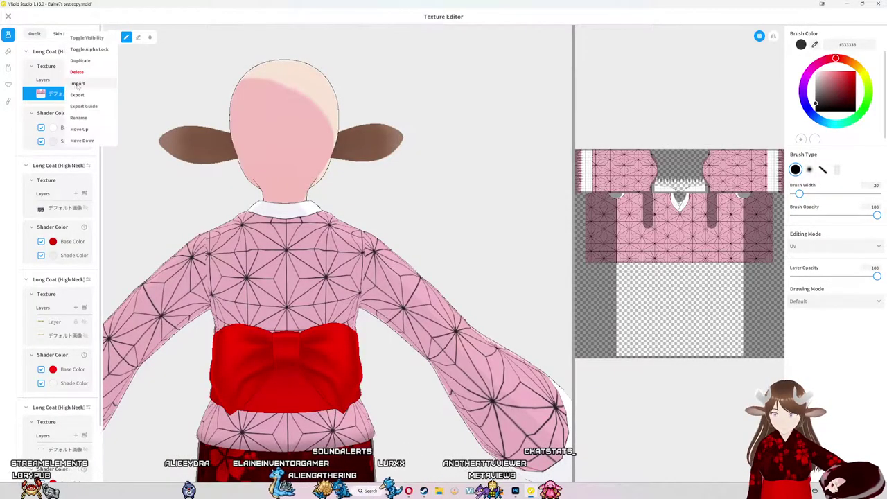
{"action": "left_click", "coordinate": [77, 83]}
{"action": "double_click", "coordinate": [388, 80]}
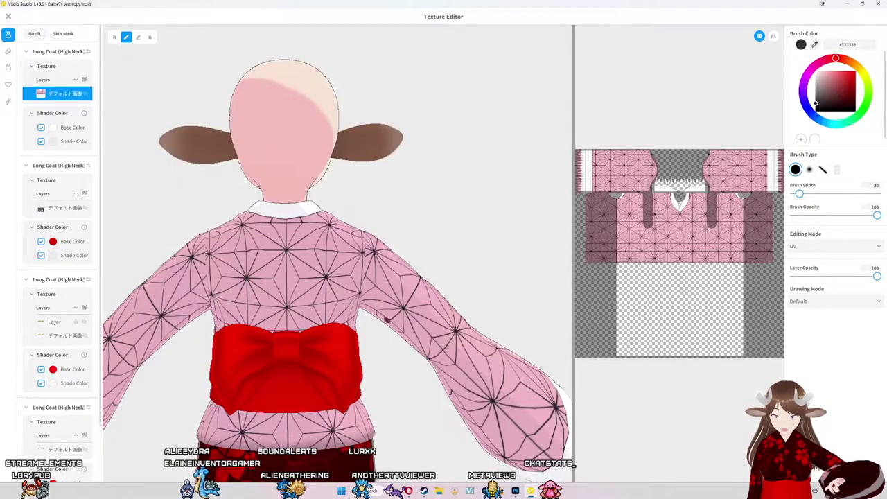
{"action": "mouse_move", "coordinate": [389, 410]}
{"action": "left_mouse_down"}
{"action": "mouse_move", "coordinate": [320, 414]}
{"action": "mouse_move", "coordinate": [330, 417]}
{"action": "left_mouse_up"}
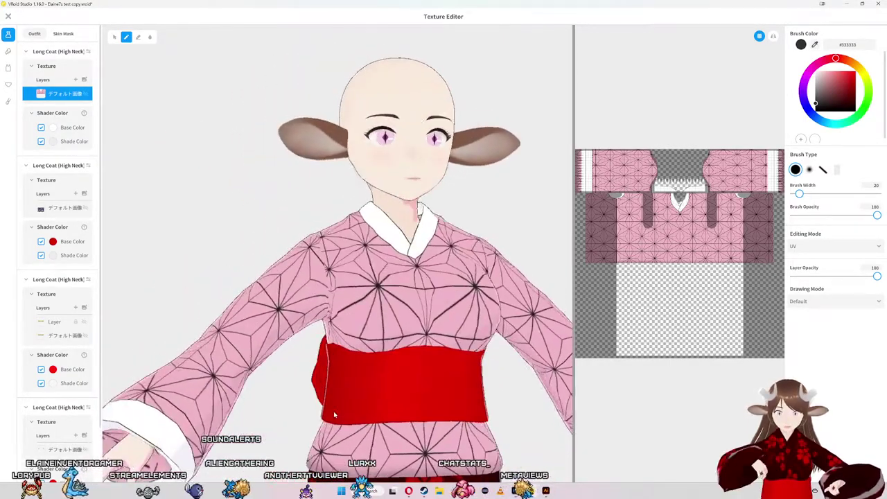
{"action": "scroll", "coordinate": [330, 417], "scroll_direction": "down", "scroll_amount": 3}
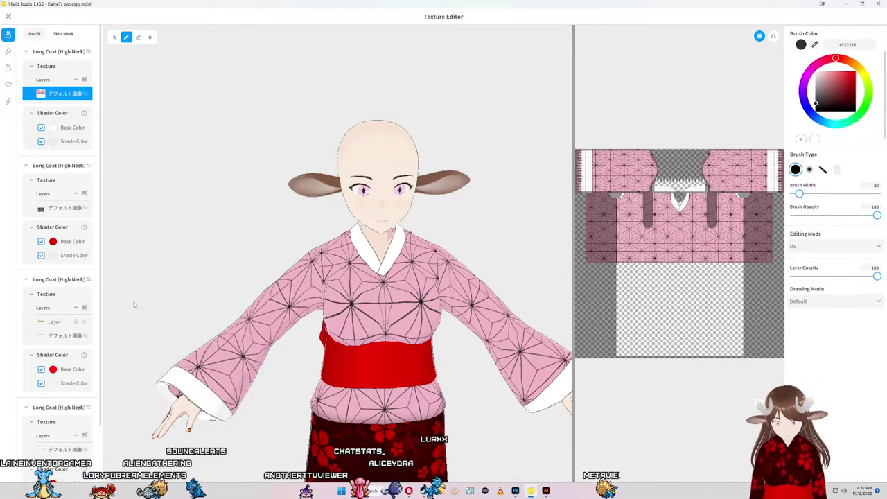
{"action": "mouse_move", "coordinate": [135, 305]}
{"action": "left_mouse_down"}
{"action": "mouse_move", "coordinate": [413, 326]}
{"action": "mouse_move", "coordinate": [325, 357]}
{"action": "mouse_move", "coordinate": [342, 361]}
{"action": "left_mouse_up"}
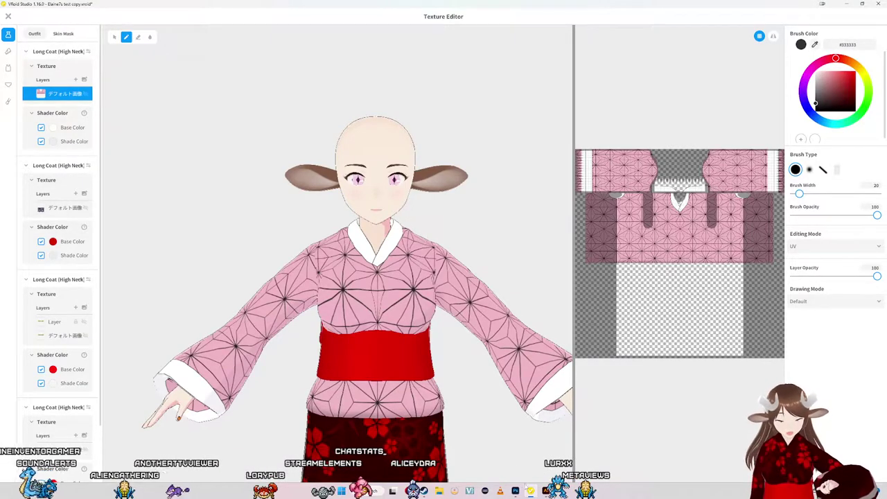
{"action": "key", "text": "alt+Tab"}
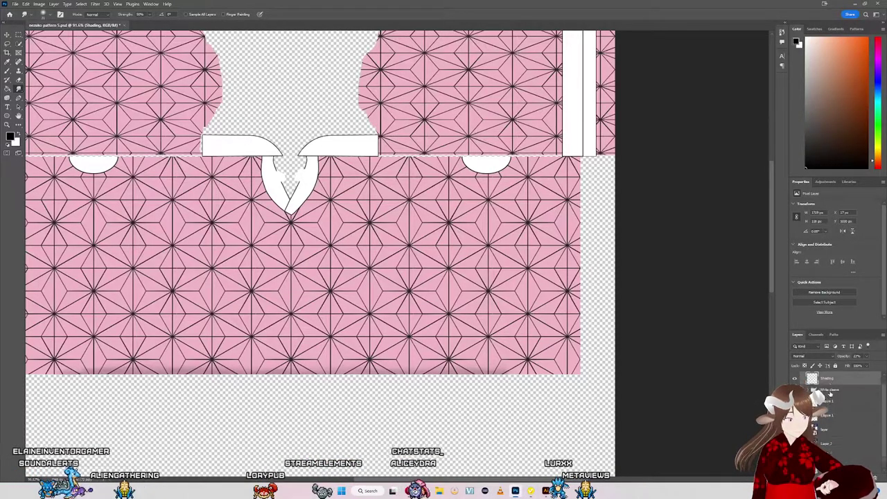
Step: Collapse the Top layer group and return to VRoid Studio
{"action": "left_click", "coordinate": [807, 376]}
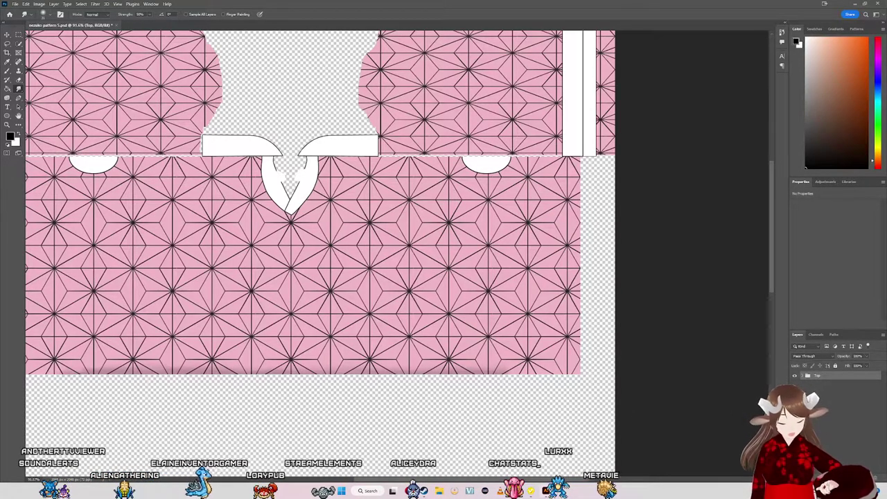
{"action": "mouse_move", "coordinate": [516, 491]}
{"action": "left_click", "coordinate": [517, 450]}
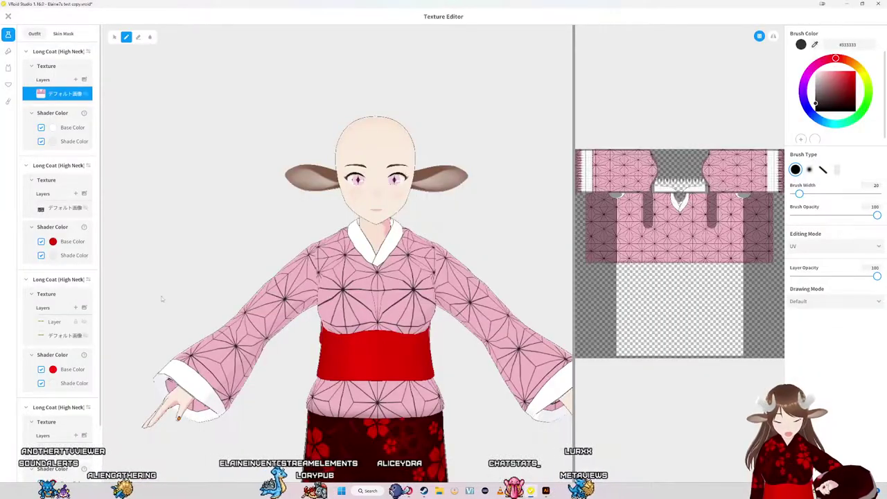
Step: Export the coat layer holding the gold sash strip as an image named 'sash'
{"action": "left_click", "coordinate": [45, 321]}
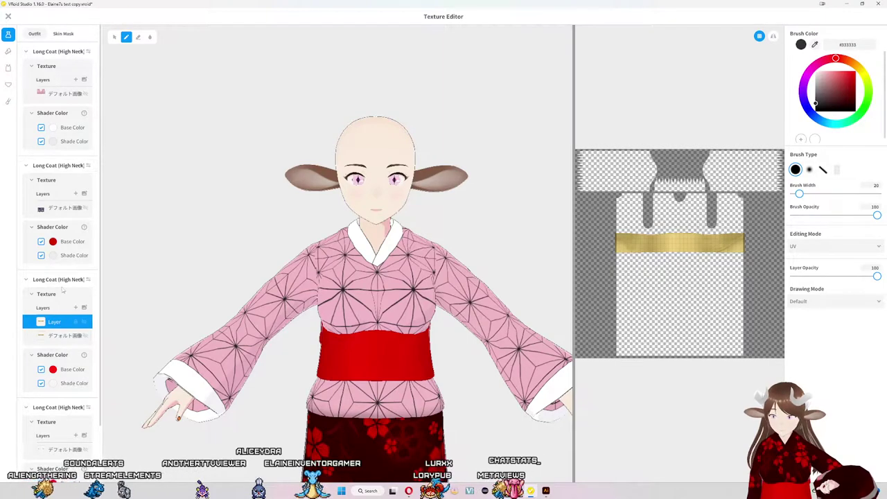
{"action": "right_click", "coordinate": [70, 322]}
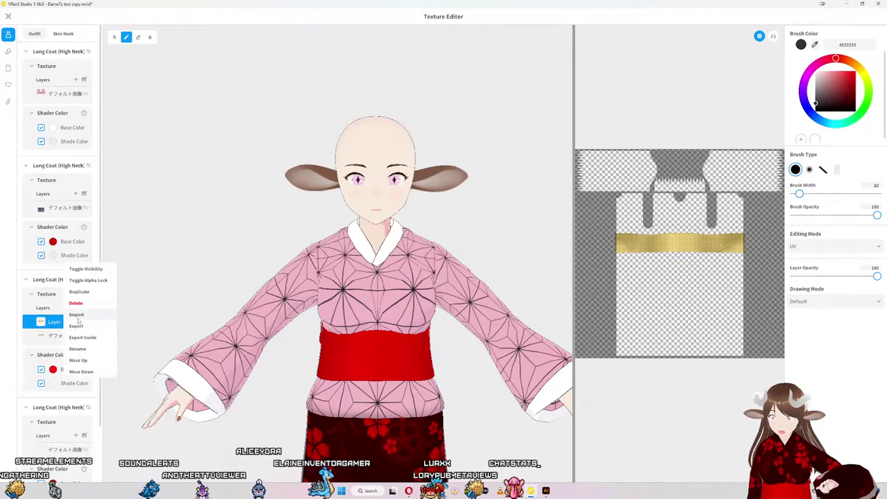
{"action": "left_click", "coordinate": [77, 326]}
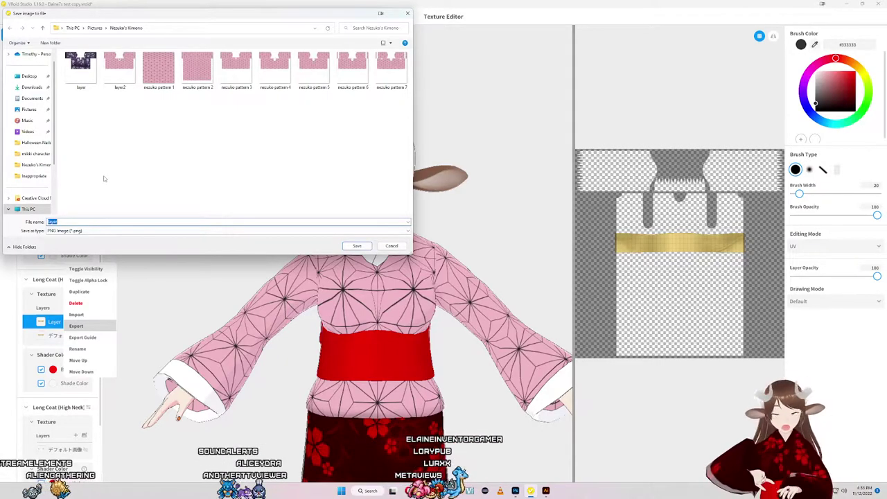
{"action": "key", "text": "Return"}
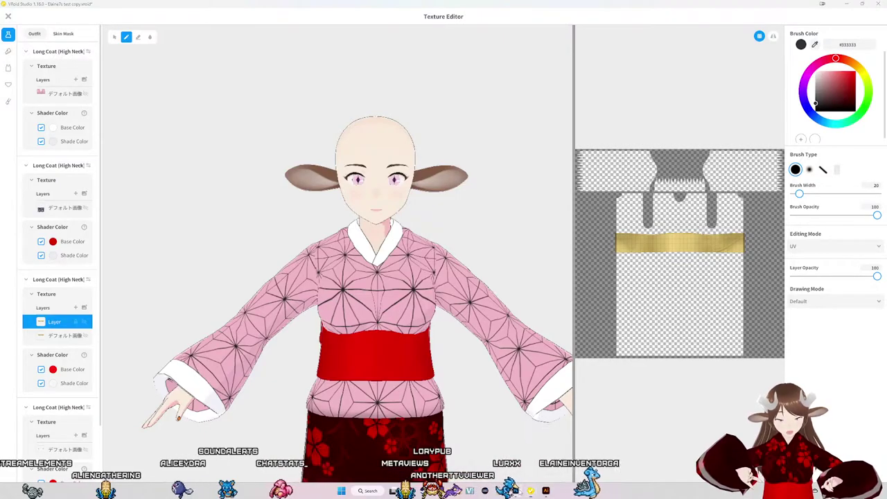
{"action": "left_click", "coordinate": [515, 490]}
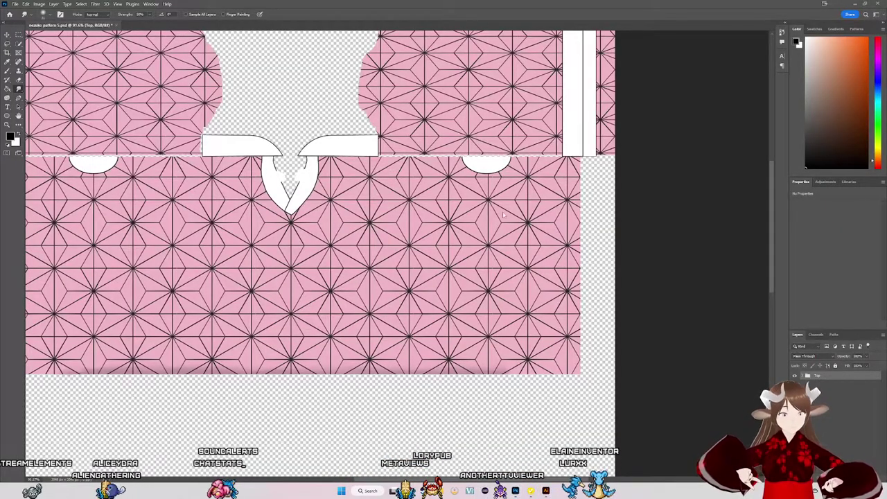
Step: Browse to Pictures > Nezuko's Kimono in File Explorer to reach the exported sash image
{"action": "key", "text": "super+e"}
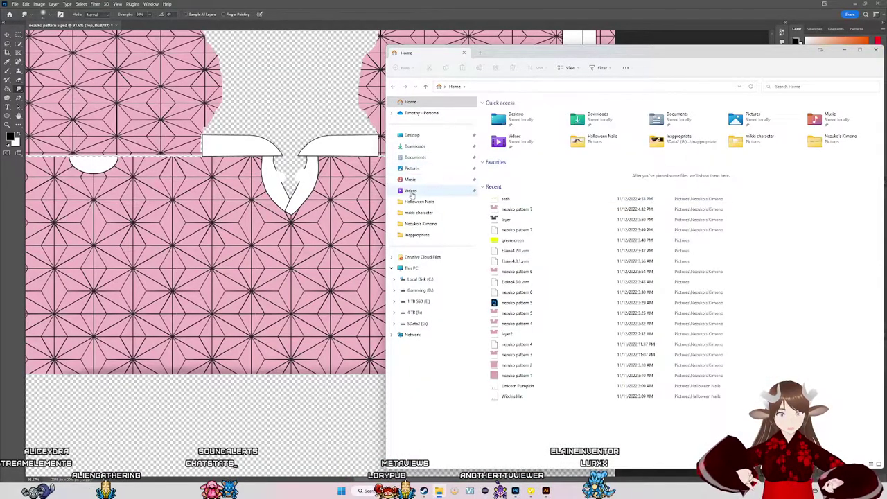
{"action": "left_click", "coordinate": [413, 169]}
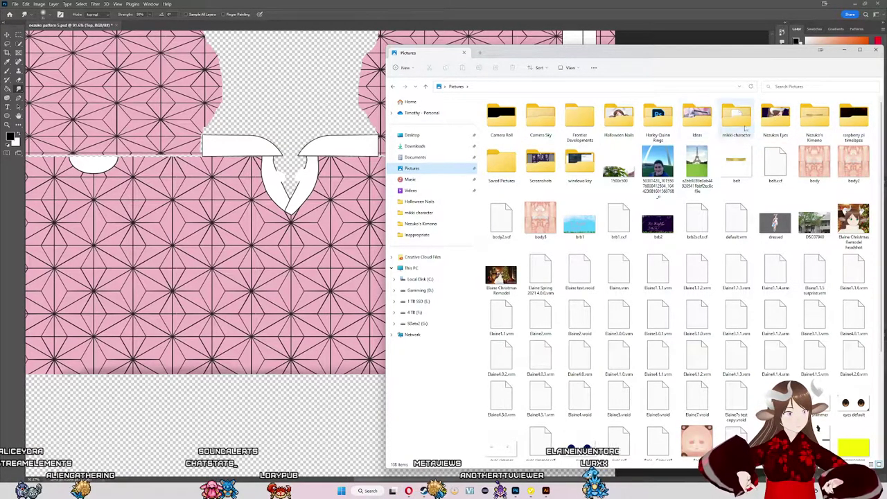
{"action": "double_click", "coordinate": [815, 119]}
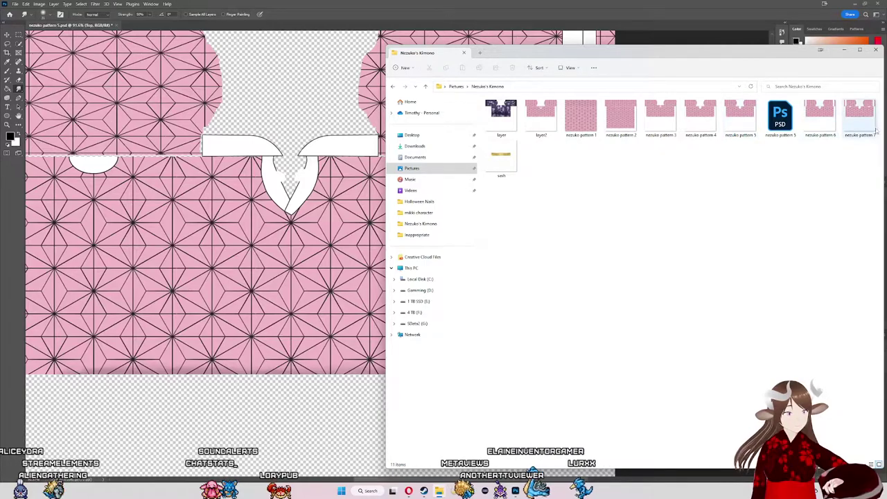
Step: Place the gold sash image lower-left on the Photoshop kimono pattern, then return to Illustrator
{"action": "left_click_drag", "start_coordinate": [510, 157], "coordinate": [421, 276]}
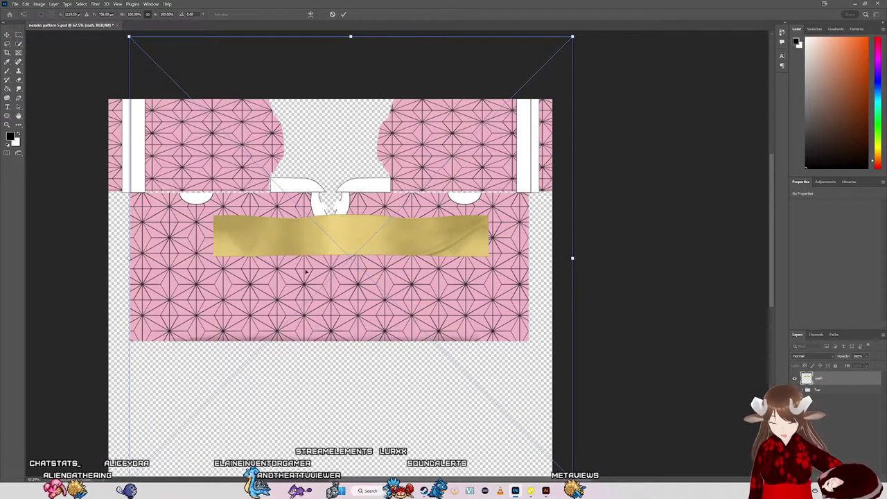
{"action": "mouse_move", "coordinate": [339, 243]}
{"action": "left_mouse_down"}
{"action": "mouse_move", "coordinate": [304, 286]}
{"action": "mouse_move", "coordinate": [326, 298]}
{"action": "left_mouse_up"}
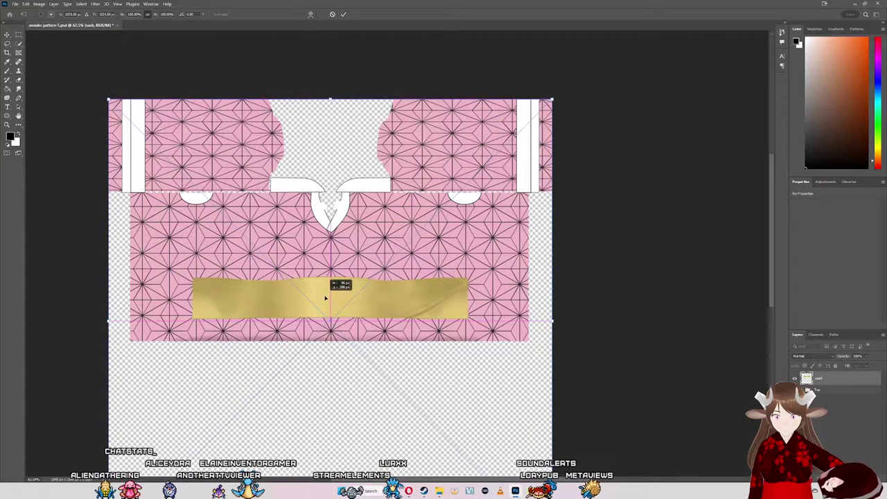
{"action": "scroll", "coordinate": [376, 340], "scroll_direction": "down", "scroll_amount": 1}
{"action": "scroll", "coordinate": [366, 366], "scroll_direction": "down", "scroll_amount": 3}
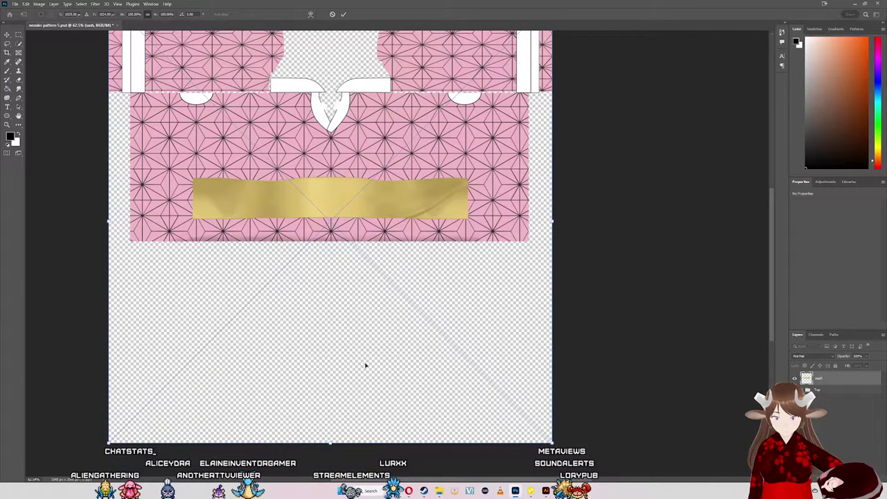
{"action": "scroll", "coordinate": [361, 249], "scroll_direction": "up", "scroll_amount": 3}
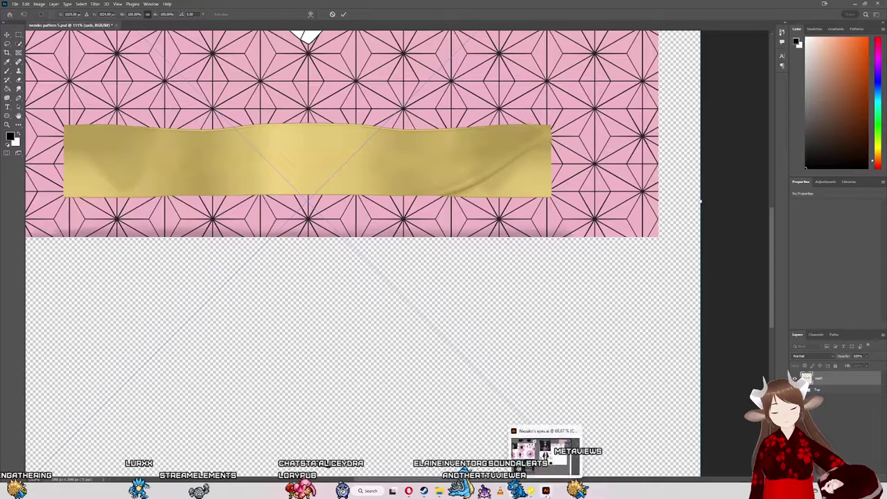
{"action": "left_click", "coordinate": [546, 491]}
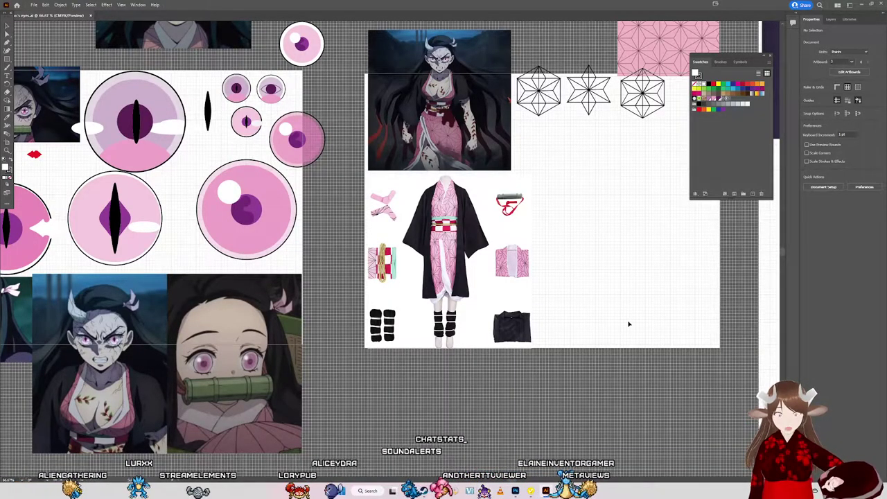
Step: With the Artboard tool, trial an Artboard 4 over Artboard 3 and undo its move
{"action": "scroll", "coordinate": [511, 480], "scroll_direction": "right", "scroll_amount": 5}
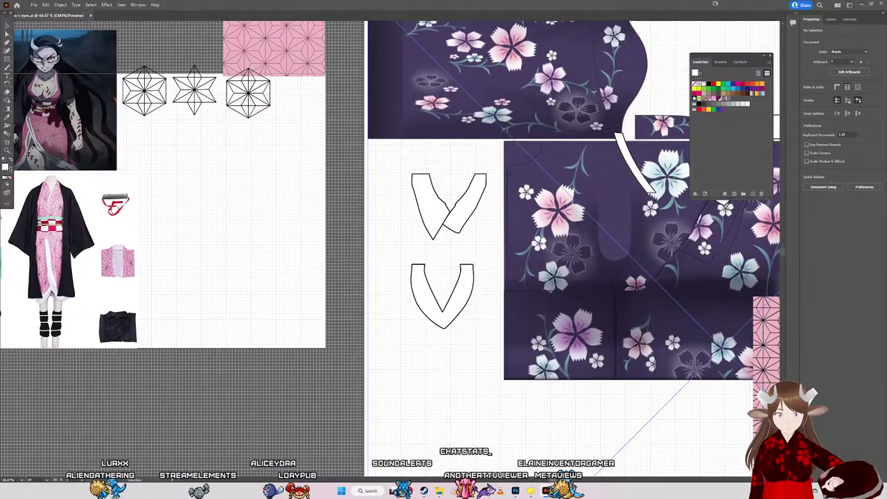
{"action": "scroll", "coordinate": [555, 428], "scroll_direction": "down", "scroll_amount": 6}
{"action": "scroll", "coordinate": [555, 428], "scroll_direction": "up", "scroll_amount": 2}
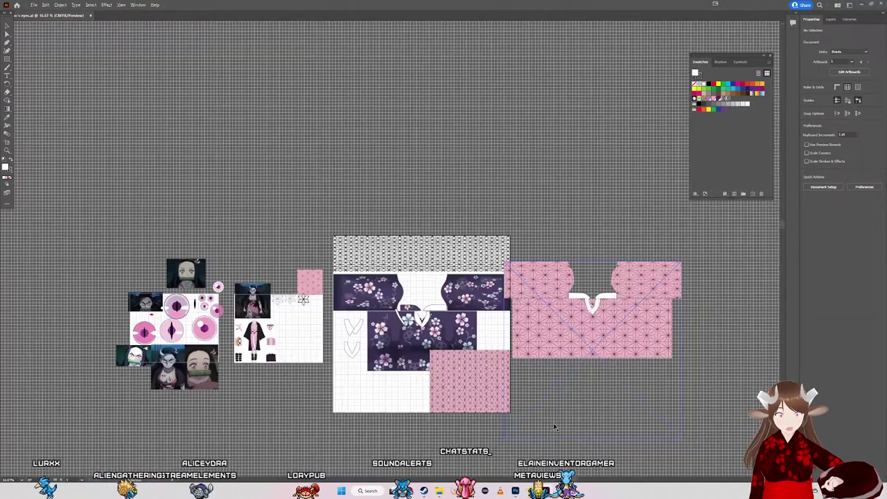
{"action": "scroll", "coordinate": [396, 385], "scroll_direction": "up", "scroll_amount": 5}
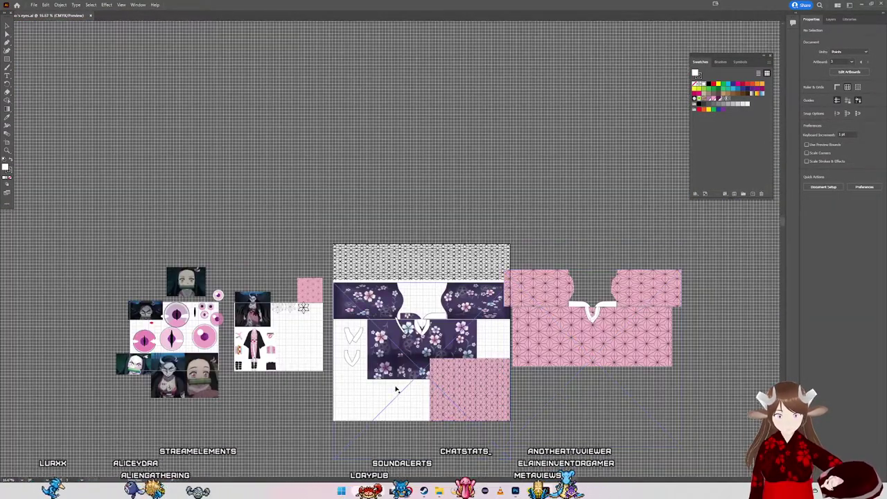
{"action": "scroll", "coordinate": [395, 390], "scroll_direction": "down", "scroll_amount": 7}
{"action": "scroll", "coordinate": [416, 384], "scroll_direction": "up", "scroll_amount": 4}
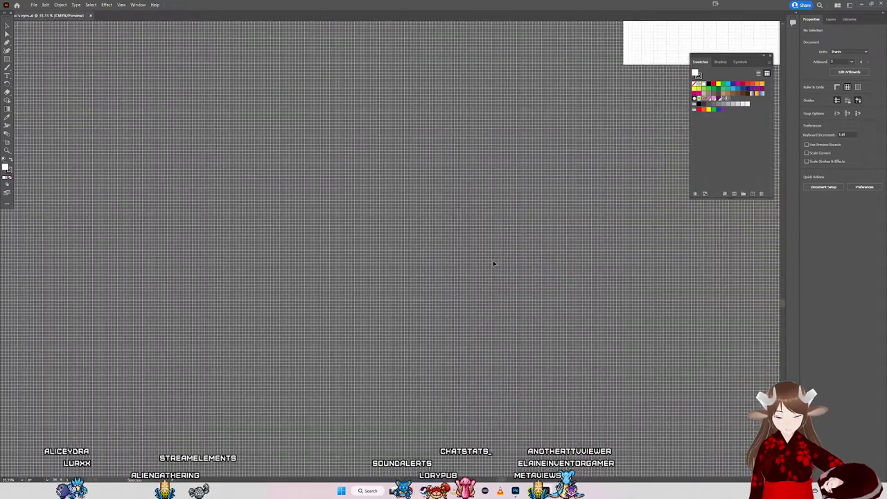
{"action": "scroll", "coordinate": [493, 259], "scroll_direction": "up", "scroll_amount": 5}
{"action": "scroll", "coordinate": [494, 264], "scroll_direction": "up", "scroll_amount": 3}
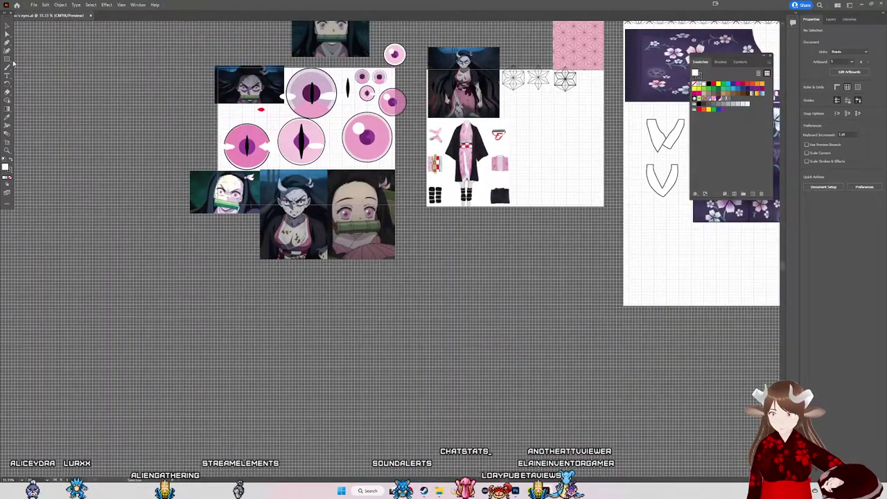
{"action": "key", "text": "shift+o"}
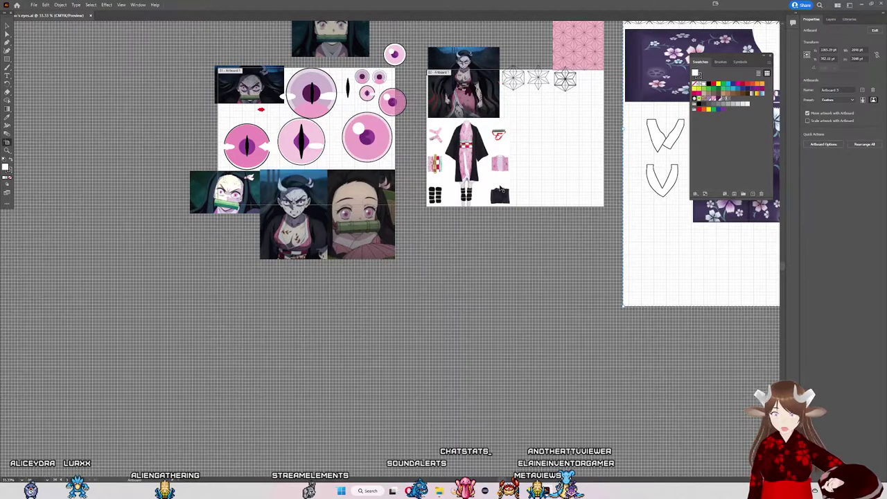
{"action": "left_click", "coordinate": [652, 226]}
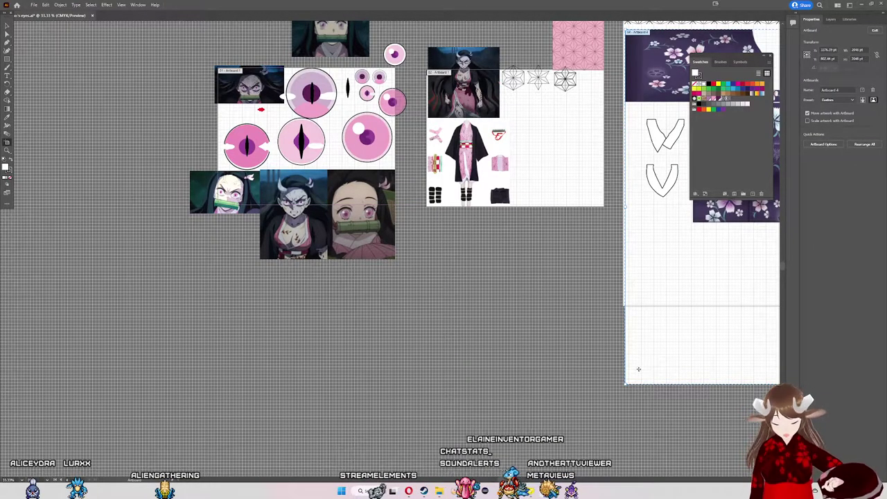
{"action": "left_click_drag", "start_coordinate": [641, 366], "coordinate": [346, 414]}
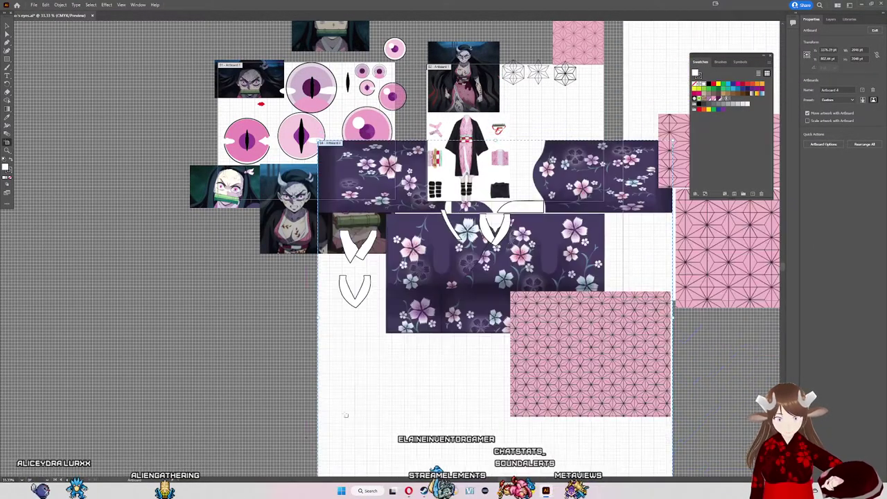
{"action": "scroll", "coordinate": [335, 332], "scroll_direction": "down", "scroll_amount": 5}
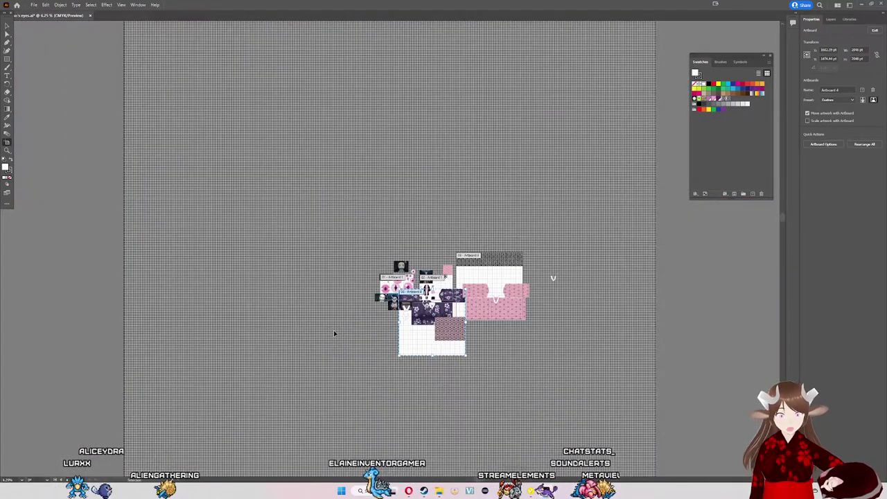
{"action": "key", "text": "ctrl+z"}
{"action": "left_click", "coordinate": [554, 364]}
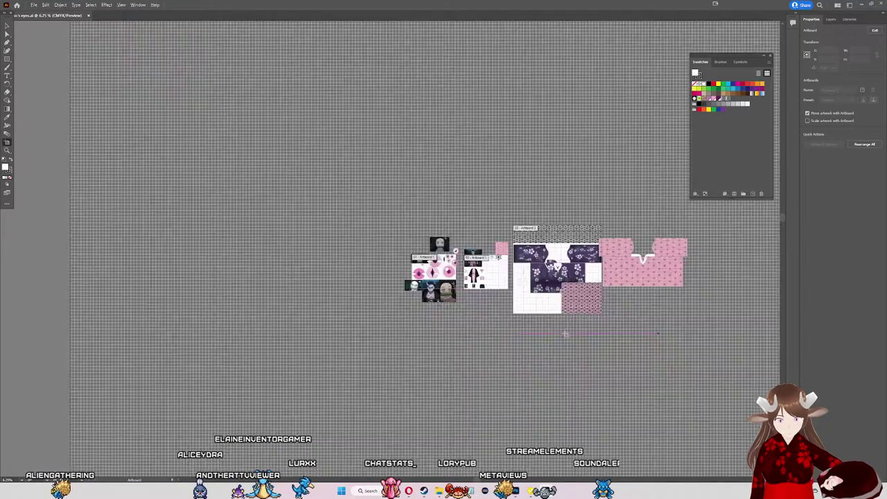
Step: Copy Artboard 3 to an empty spot lower left and delete its copied artwork
{"action": "left_click_drag", "start_coordinate": [442, 342], "coordinate": [542, 303]}
{"action": "left_click", "coordinate": [473, 241]}
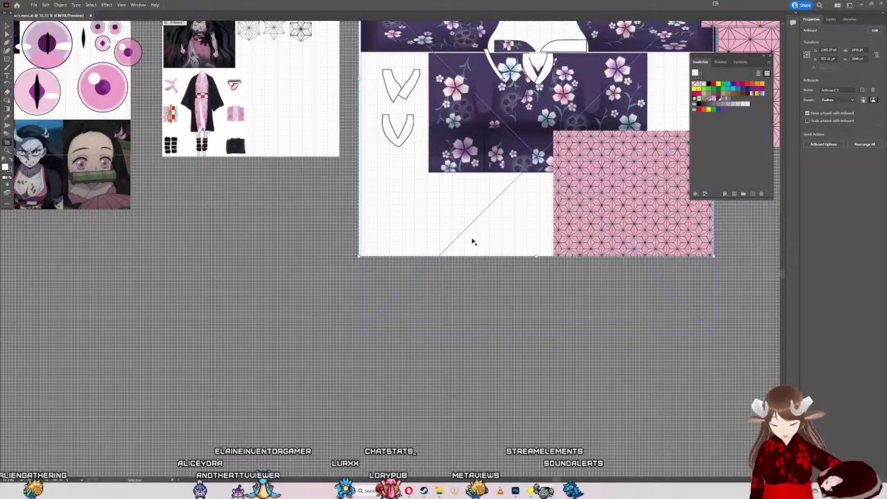
{"action": "mouse_move", "coordinate": [473, 241]}
{"action": "left_mouse_down"}
{"action": "mouse_move", "coordinate": [332, 325]}
{"action": "mouse_move", "coordinate": [251, 321]}
{"action": "left_mouse_up"}
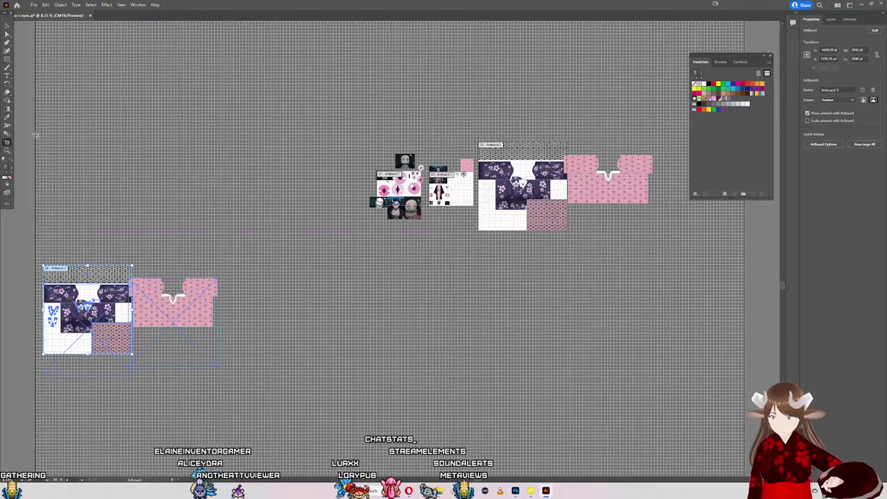
{"action": "key", "text": "v"}
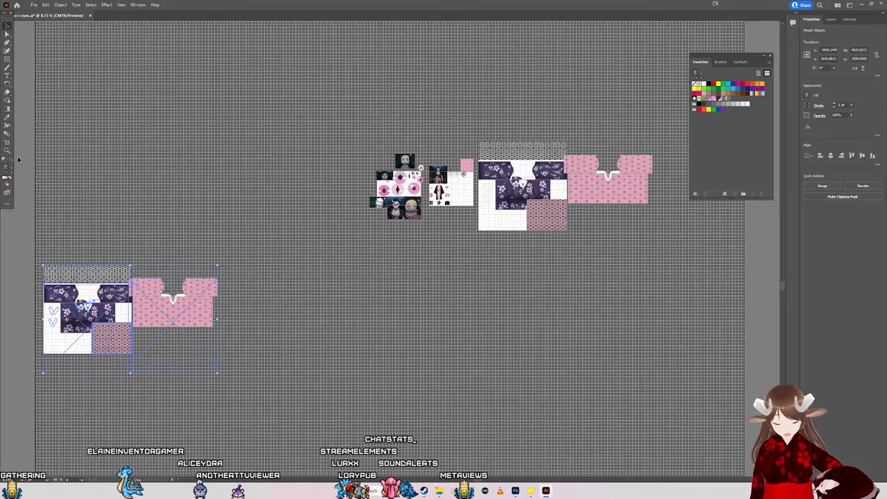
{"action": "key", "text": "Delete"}
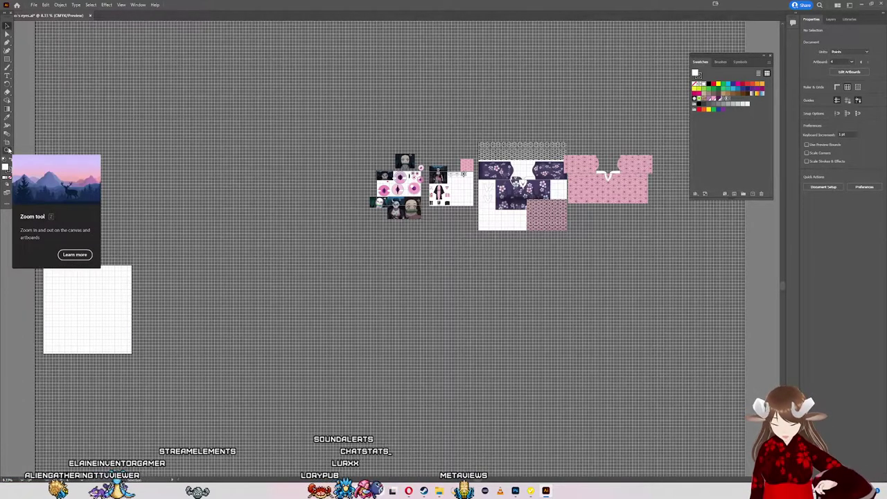
Step: Move the blank 2048 × 2048 pt artboard directly beneath the kimono pattern artboards
{"action": "left_click", "coordinate": [9, 150]}
{"action": "mouse_move", "coordinate": [122, 314]}
{"action": "left_mouse_down"}
{"action": "mouse_move", "coordinate": [535, 303]}
{"action": "mouse_move", "coordinate": [527, 298]}
{"action": "mouse_move", "coordinate": [525, 228]}
{"action": "left_mouse_up"}
{"action": "scroll", "coordinate": [535, 287], "scroll_direction": "up", "scroll_amount": 3}
{"action": "scroll", "coordinate": [517, 236], "scroll_direction": "up", "scroll_amount": 2}
{"action": "scroll", "coordinate": [505, 243], "scroll_direction": "down", "scroll_amount": 1}
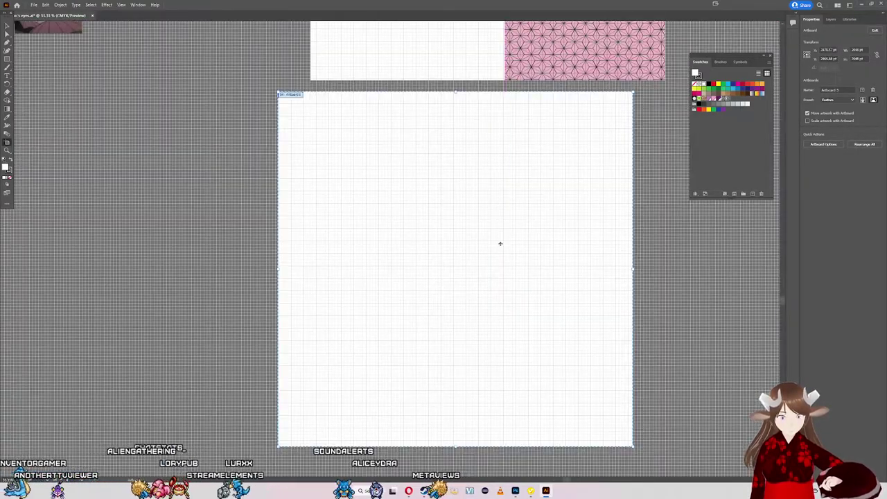
{"action": "scroll", "coordinate": [485, 274], "scroll_direction": "up", "scroll_amount": 2}
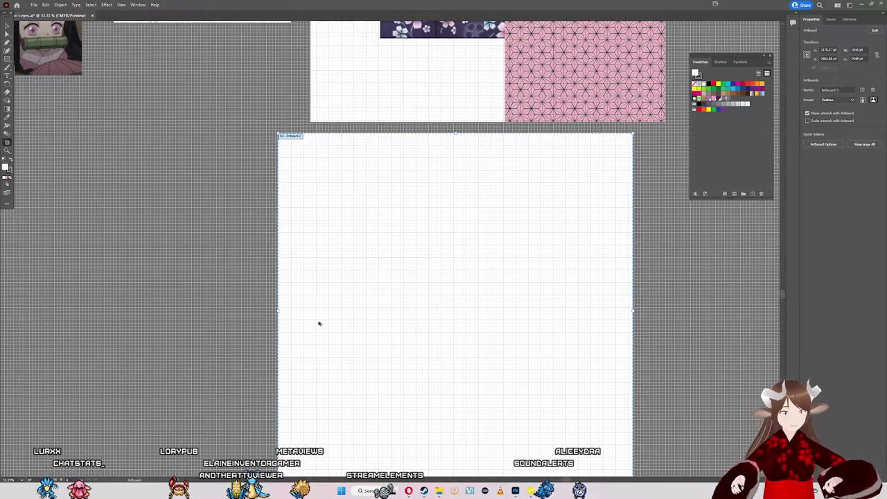
{"action": "scroll", "coordinate": [466, 200], "scroll_direction": "down", "scroll_amount": 3}
{"action": "scroll", "coordinate": [477, 215], "scroll_direction": "up", "scroll_amount": 2}
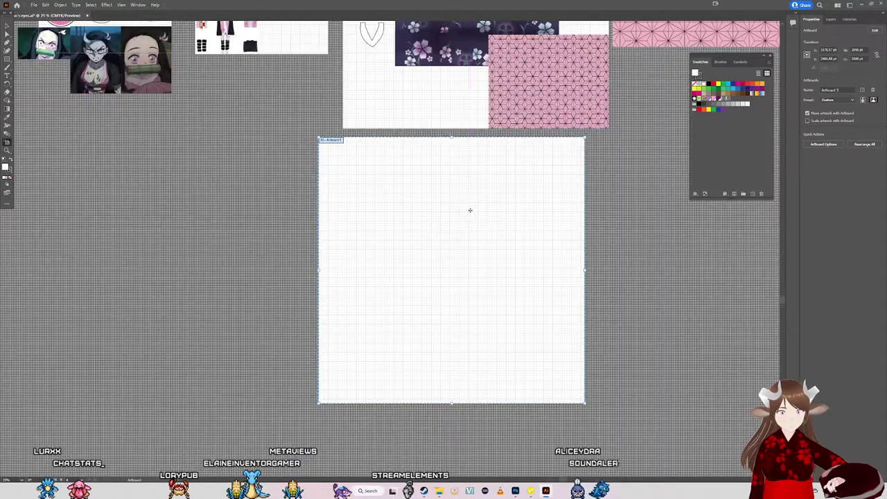
{"action": "scroll", "coordinate": [469, 212], "scroll_direction": "up", "scroll_amount": 3}
{"action": "scroll", "coordinate": [389, 411], "scroll_direction": "down", "scroll_amount": 2}
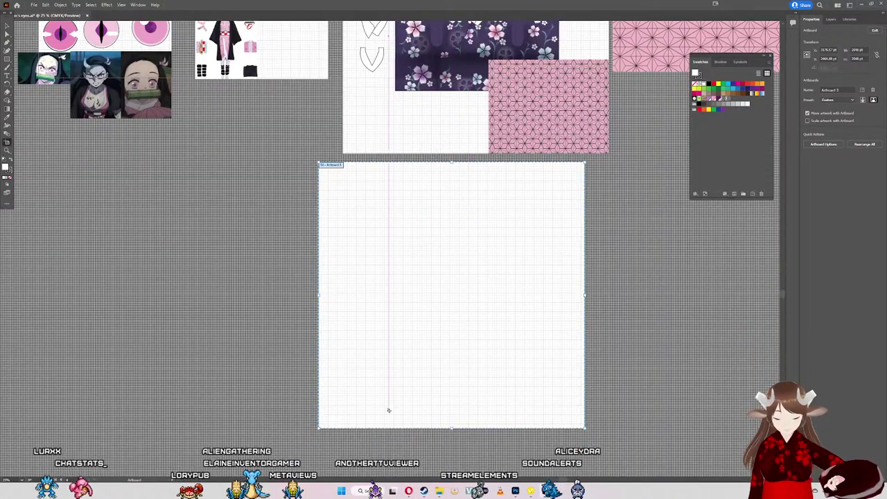
{"action": "mouse_move", "coordinate": [531, 491]}
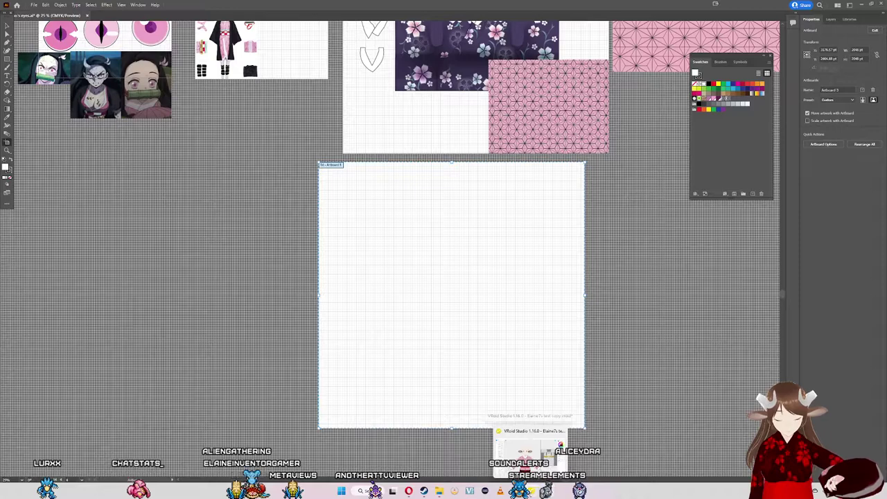
Step: Drag the sash image from the Nezuko's Kimono folder onto the blank artboard
{"action": "left_click", "coordinate": [439, 491]}
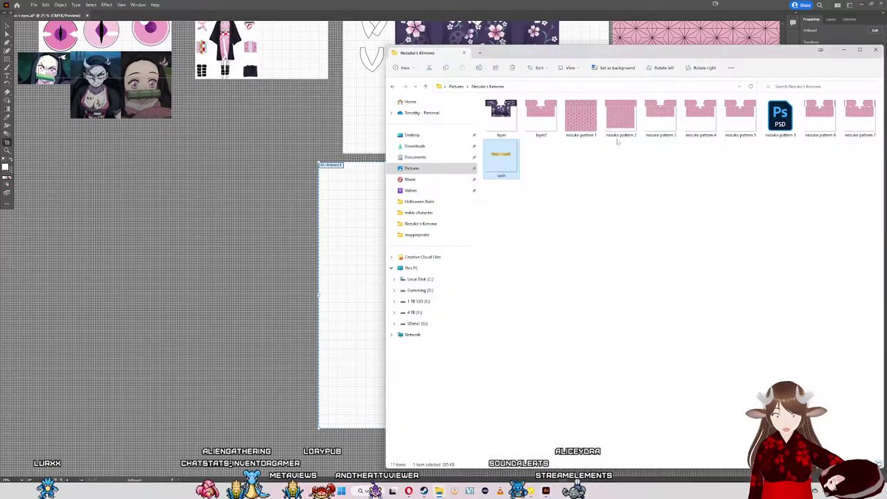
{"action": "left_click_drag", "start_coordinate": [327, 295], "coordinate": [328, 290]}
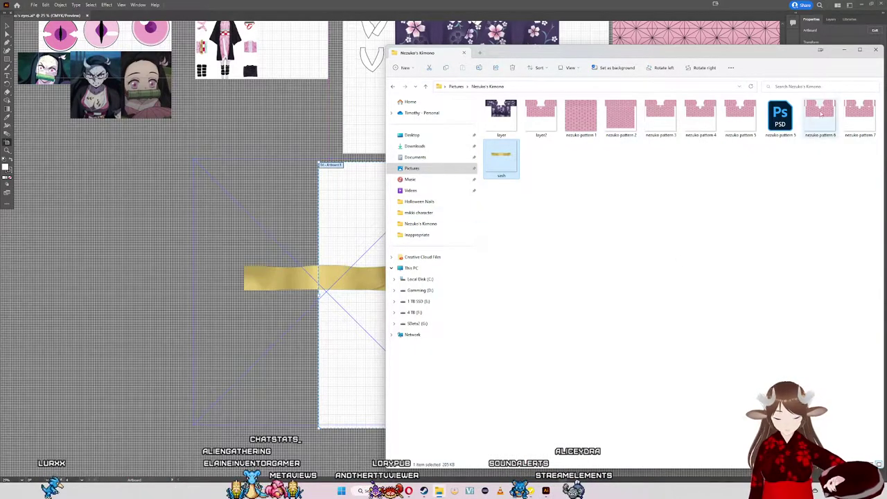
{"action": "left_click", "coordinate": [844, 50]}
Step: Centre the sash image on the artboard and draw a rectangle covering the gold band
{"action": "left_click_drag", "start_coordinate": [391, 285], "coordinate": [460, 290]}
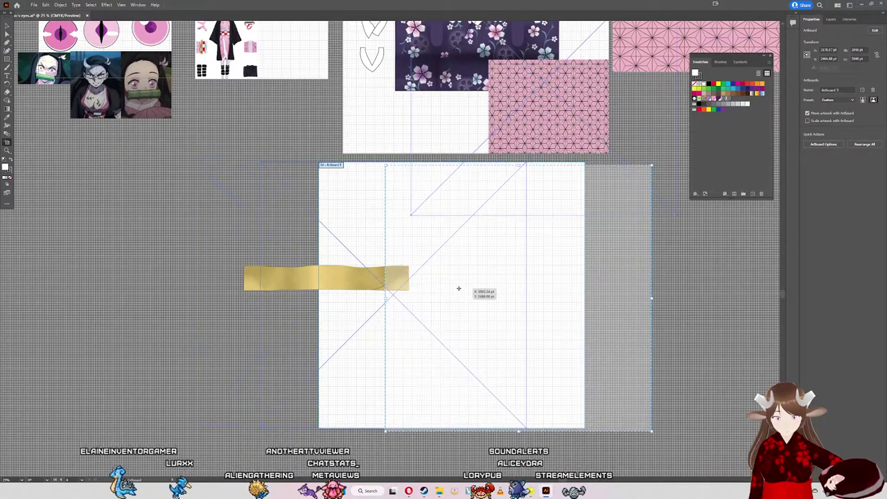
{"action": "key", "text": "ctrl+z"}
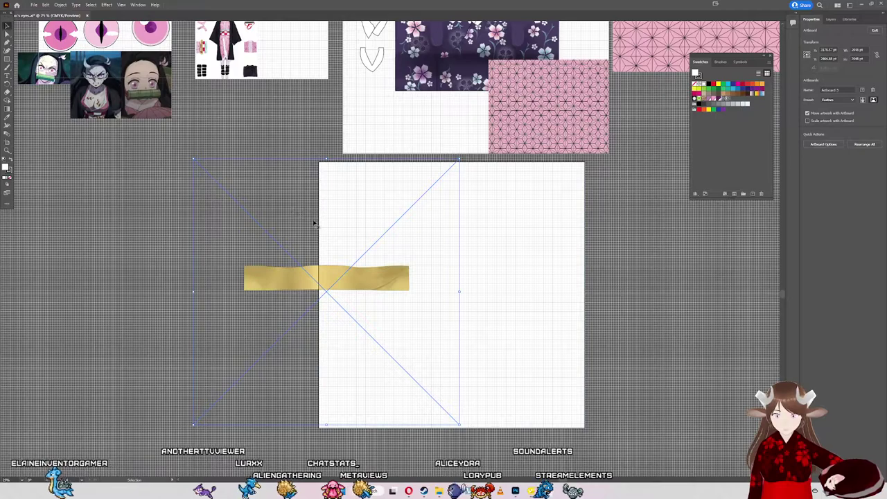
{"action": "key", "text": "v"}
{"action": "left_click_drag", "start_coordinate": [344, 277], "coordinate": [469, 279]}
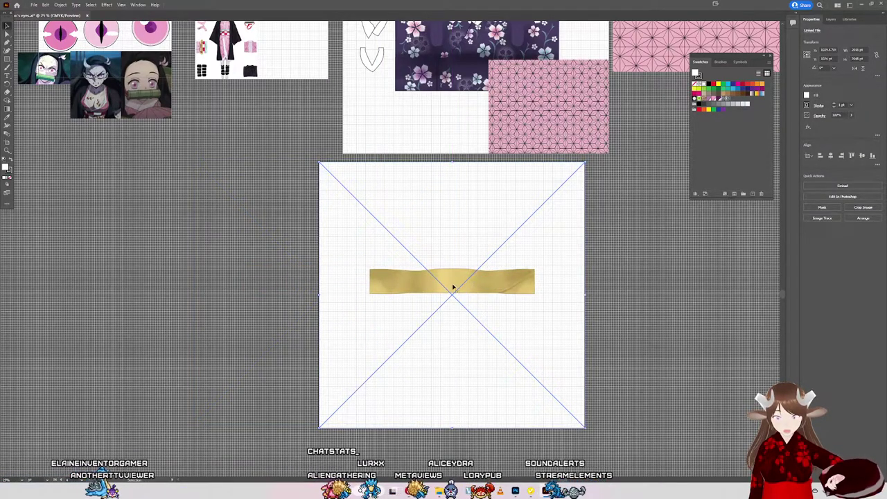
{"action": "scroll", "coordinate": [454, 288], "scroll_direction": "up", "scroll_amount": 3}
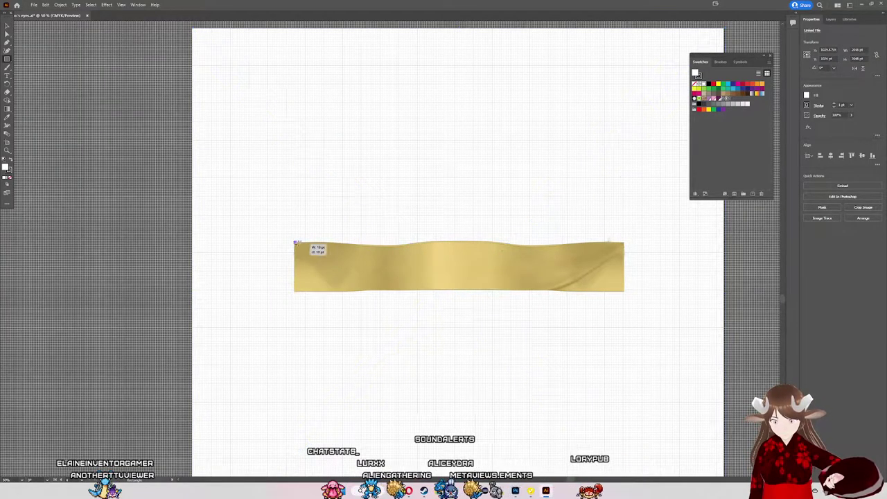
{"action": "left_click_drag", "start_coordinate": [295, 241], "coordinate": [624, 291]}
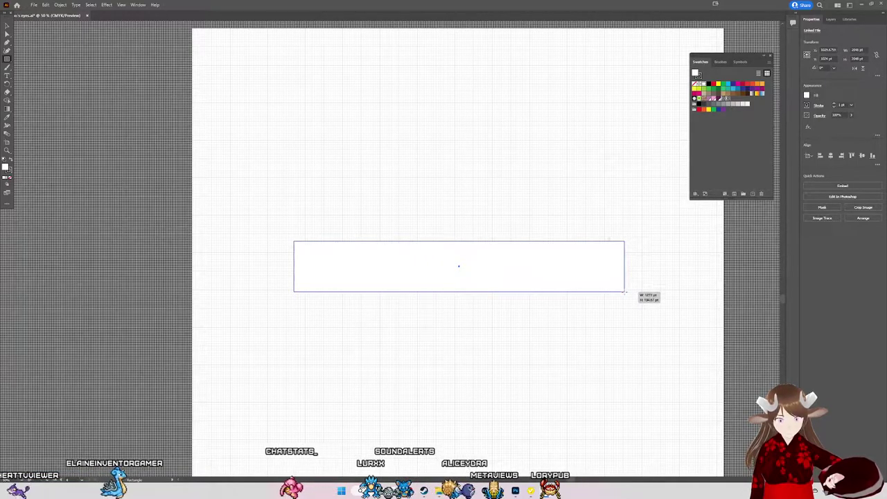
Step: Widen the band rectangle to the sash's right end and align it exactly over the gold band
{"action": "left_click_drag", "start_coordinate": [625, 292], "coordinate": [636, 291]}
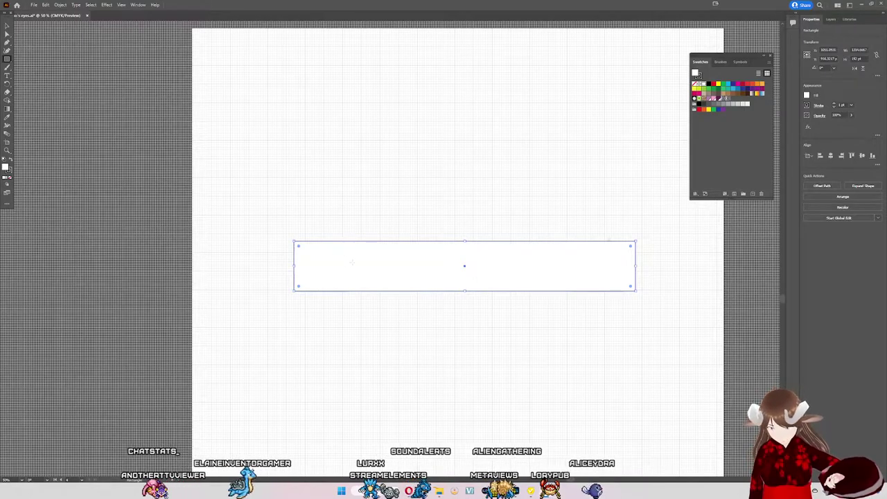
{"action": "key", "text": "v"}
{"action": "left_click_drag", "start_coordinate": [418, 275], "coordinate": [408, 274]}
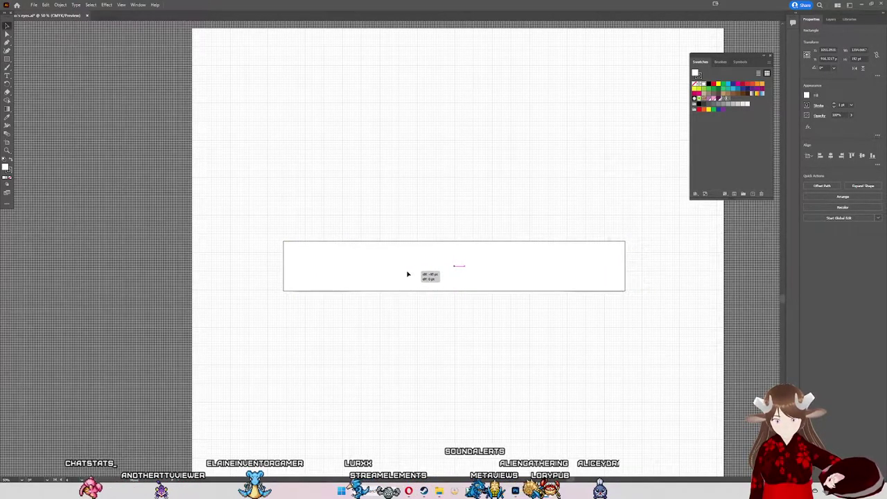
{"action": "left_click_drag", "start_coordinate": [450, 269], "coordinate": [455, 269]}
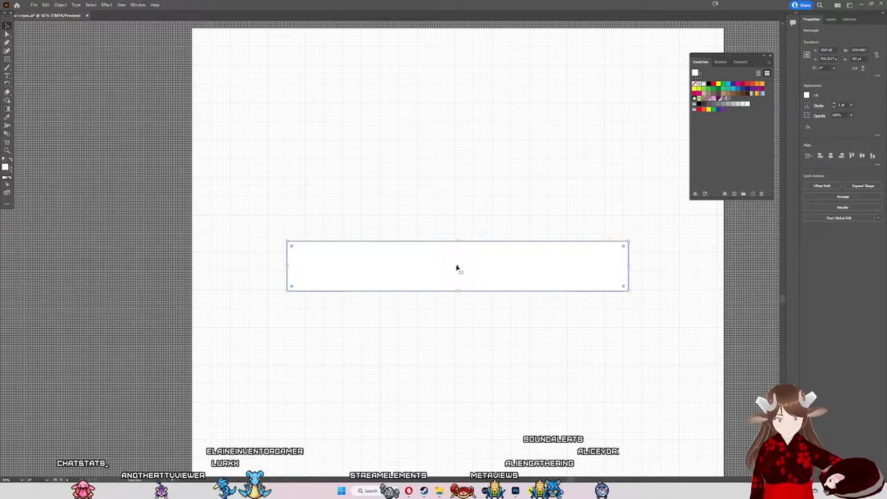
{"action": "mouse_move", "coordinate": [462, 250]}
{"action": "left_mouse_down"}
{"action": "mouse_move", "coordinate": [368, 240]}
{"action": "mouse_move", "coordinate": [422, 254]}
{"action": "mouse_move", "coordinate": [410, 363]}
{"action": "mouse_move", "coordinate": [406, 274]}
{"action": "mouse_move", "coordinate": [412, 253]}
{"action": "mouse_move", "coordinate": [418, 265]}
{"action": "mouse_move", "coordinate": [421, 259]}
{"action": "left_mouse_up"}
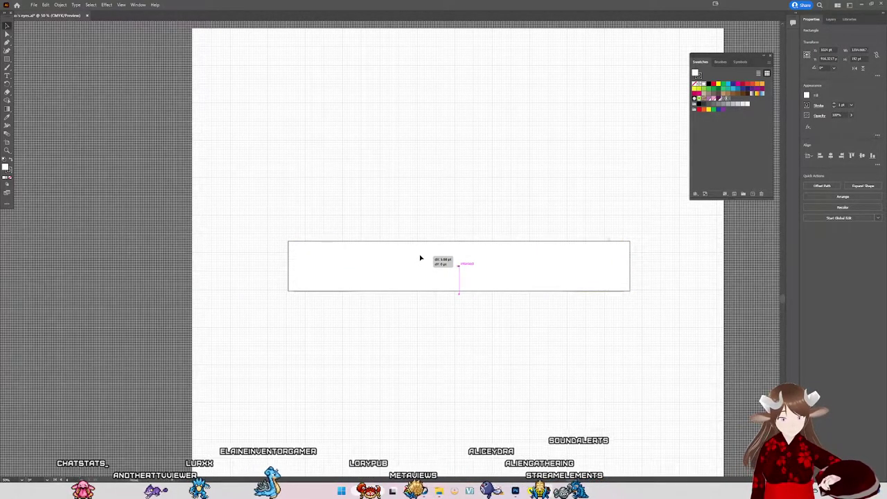
{"action": "left_click_drag", "start_coordinate": [420, 259], "coordinate": [417, 259]}
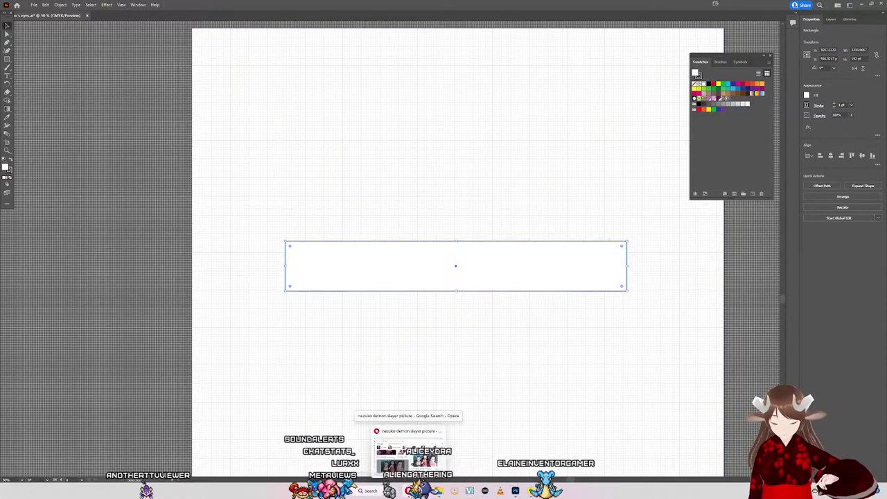
{"action": "left_click", "coordinate": [408, 449]}
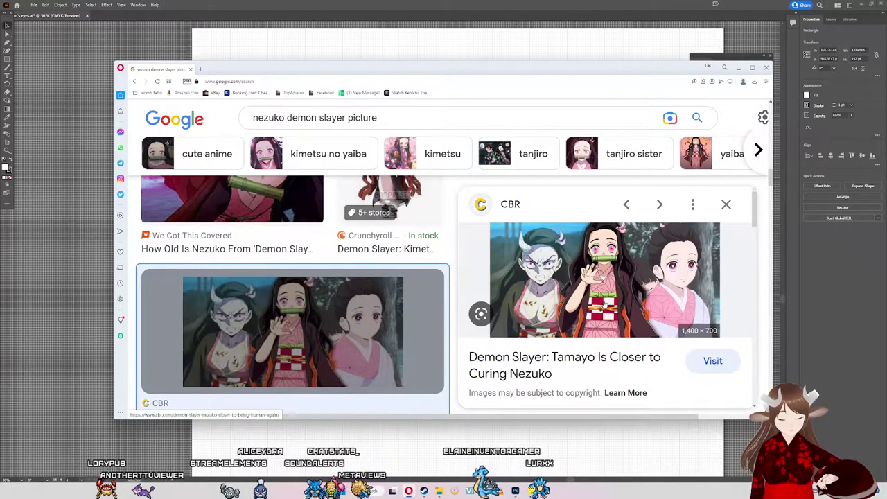
{"action": "scroll", "coordinate": [273, 362], "scroll_direction": "down", "scroll_amount": 3}
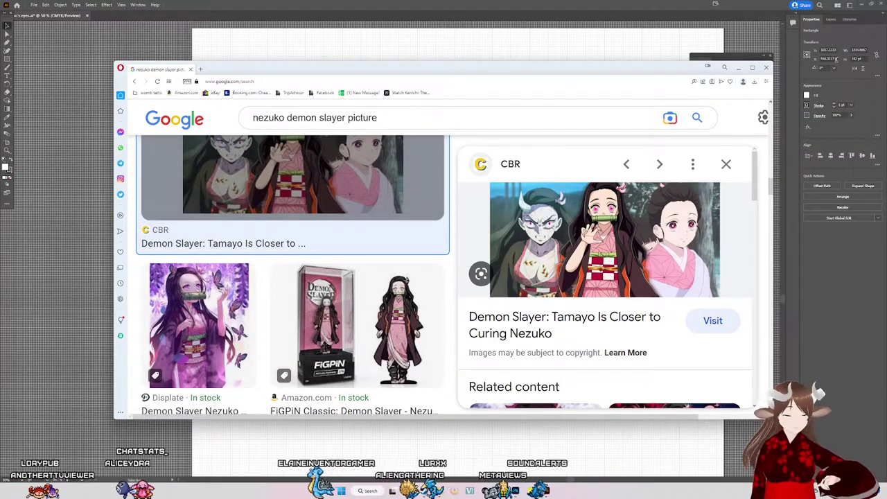
{"action": "left_click", "coordinate": [767, 70]}
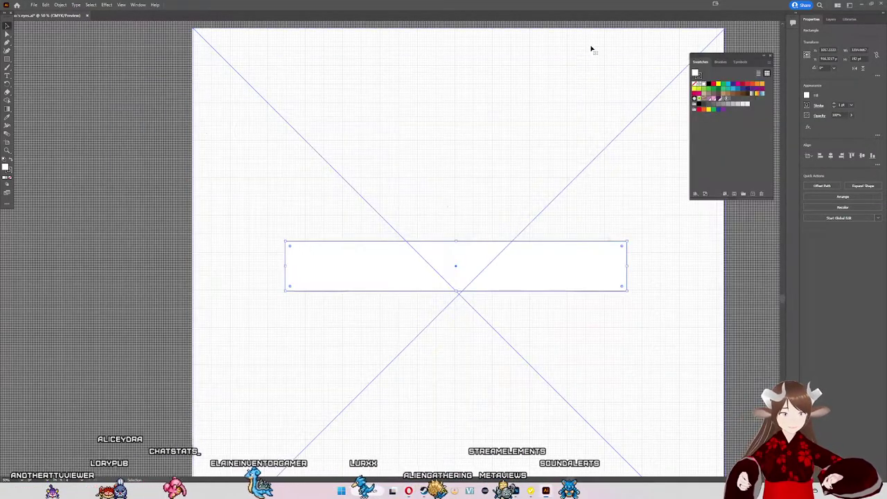
Step: Draw a small rectangle and move it into the band rectangle's top-left corner
{"action": "scroll", "coordinate": [340, 255], "scroll_direction": "up", "scroll_amount": 3}
{"action": "scroll", "coordinate": [336, 253], "scroll_direction": "down", "scroll_amount": 2}
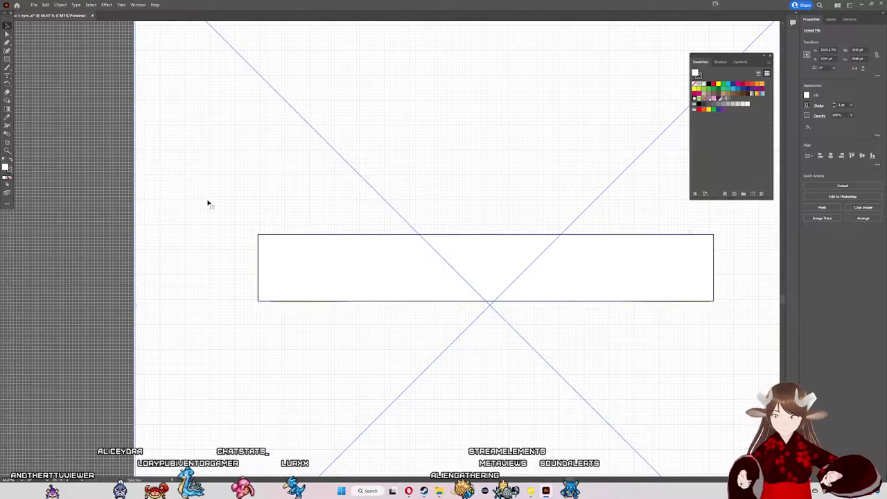
{"action": "left_click", "coordinate": [6, 59]}
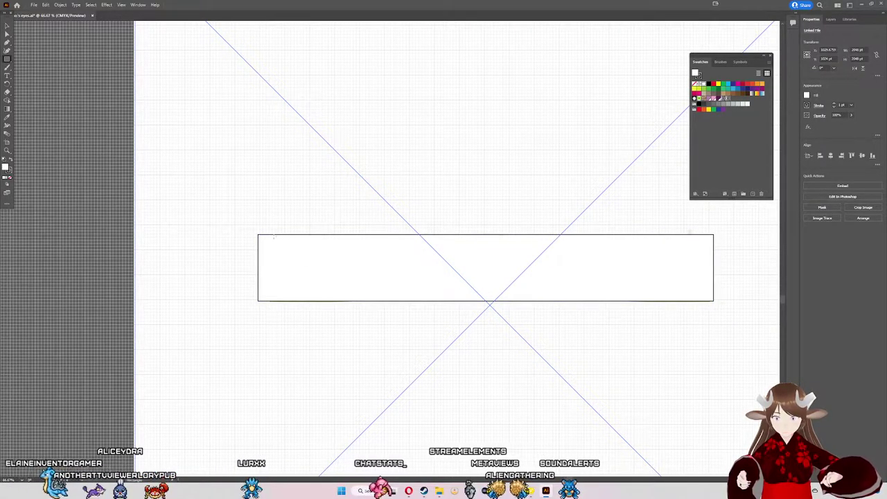
{"action": "left_click_drag", "start_coordinate": [272, 321], "coordinate": [324, 358]}
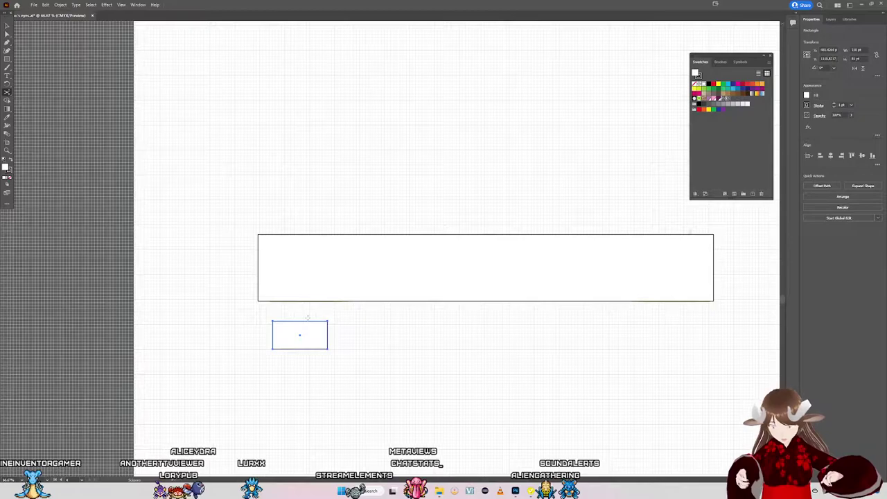
{"action": "key", "text": "v"}
{"action": "left_click_drag", "start_coordinate": [305, 333], "coordinate": [292, 245]}
{"action": "scroll", "coordinate": [555, 253], "scroll_direction": "up", "scroll_amount": 1}
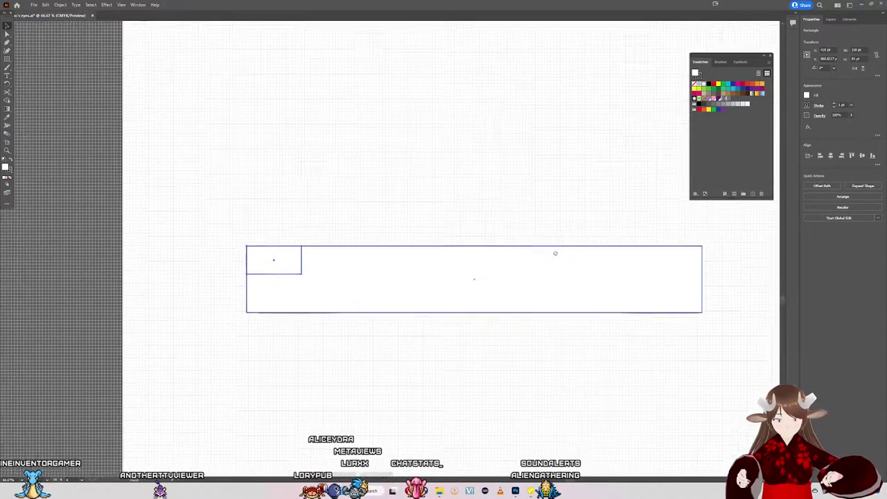
{"action": "left_click_drag", "start_coordinate": [555, 253], "coordinate": [532, 275]}
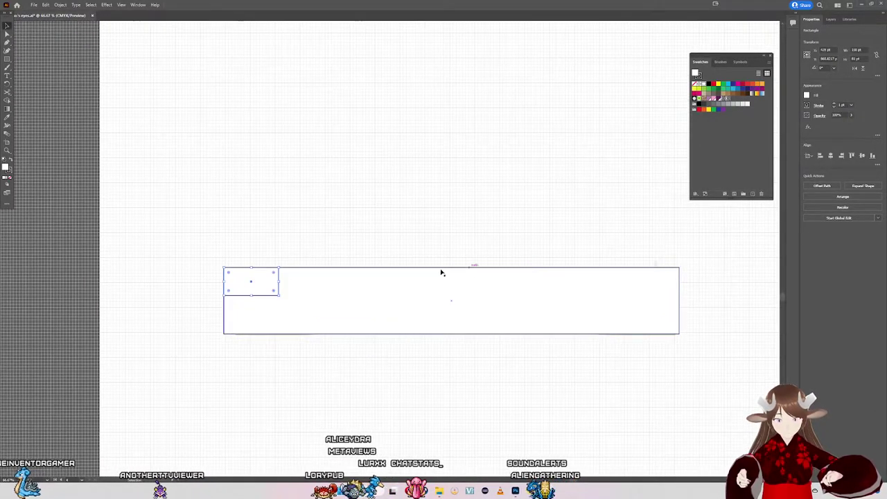
{"action": "left_click", "coordinate": [60, 5]}
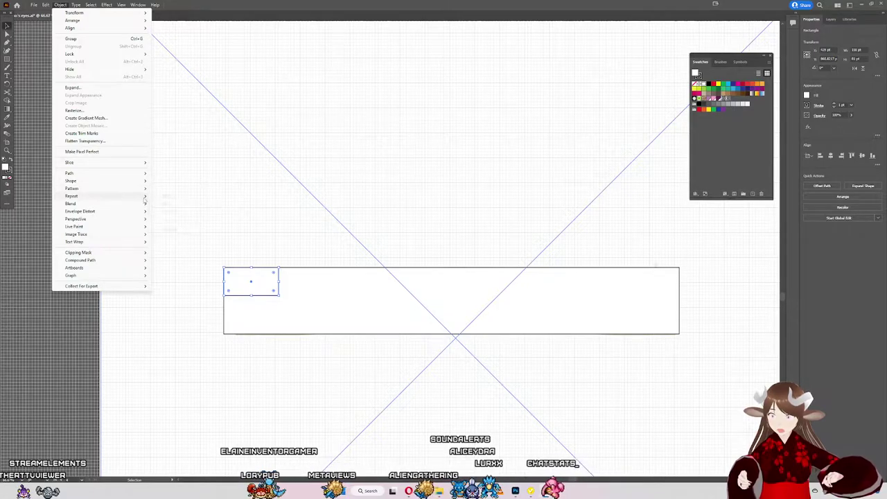
{"action": "mouse_move", "coordinate": [71, 196]}
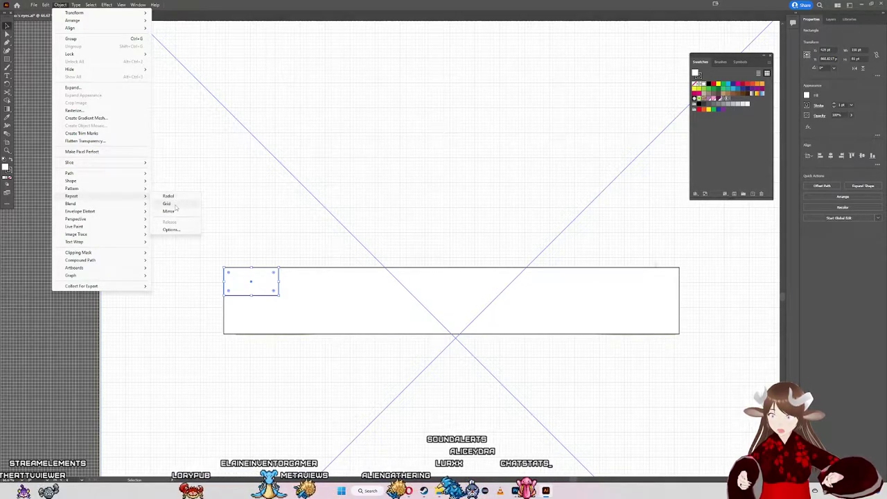
Step: Repeat the small rectangle as a grid spanning the band, three tightly spaced rows deep
{"action": "left_click", "coordinate": [176, 206]}
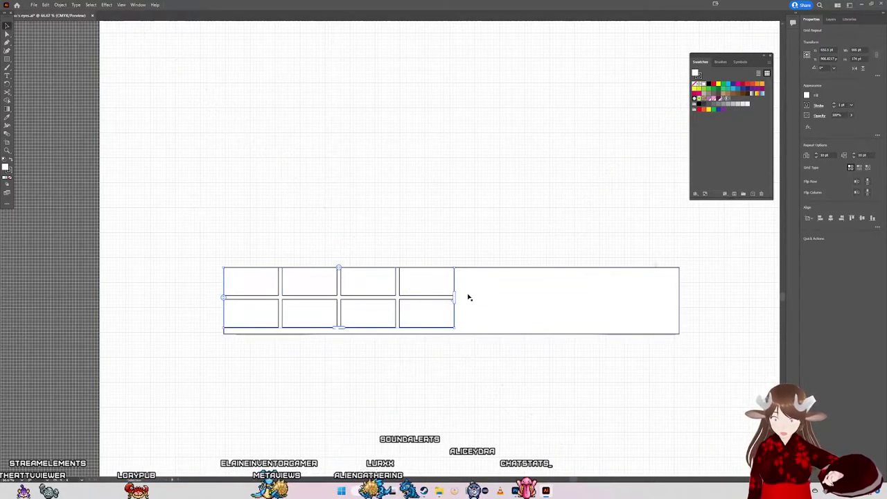
{"action": "left_click_drag", "start_coordinate": [456, 298], "coordinate": [681, 310]}
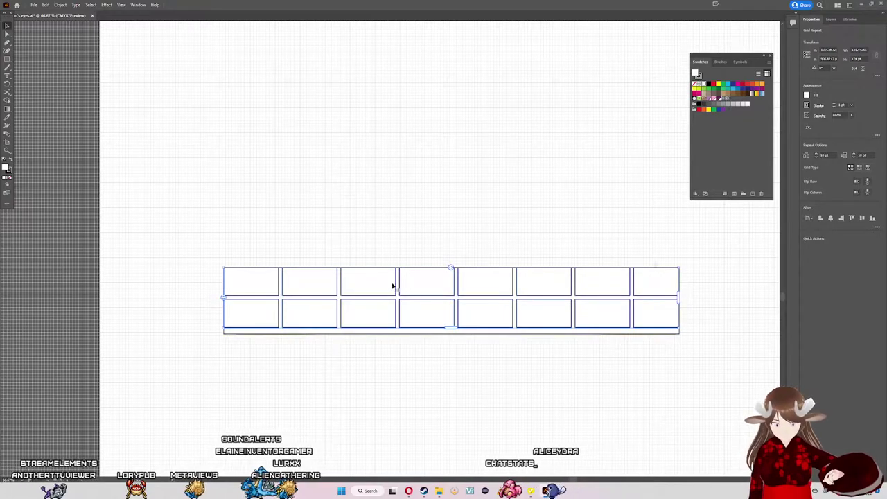
{"action": "left_click_drag", "start_coordinate": [452, 268], "coordinate": [447, 269]}
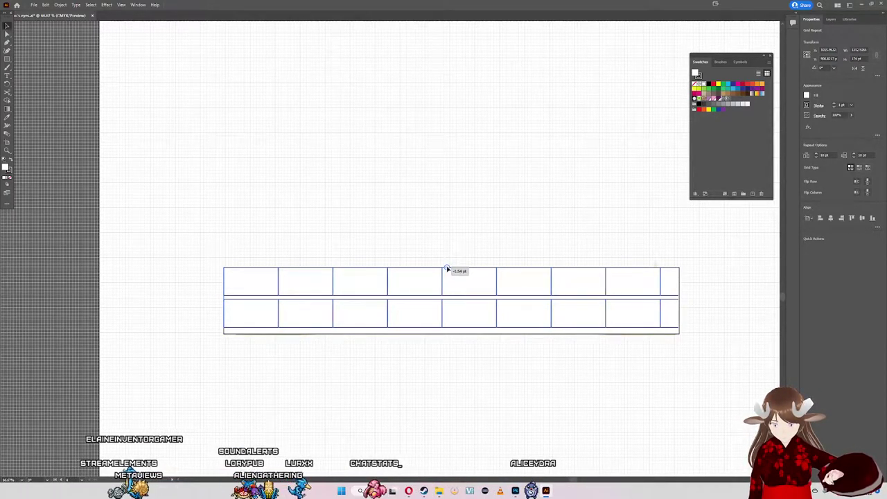
{"action": "left_click_drag", "start_coordinate": [447, 269], "coordinate": [448, 269]}
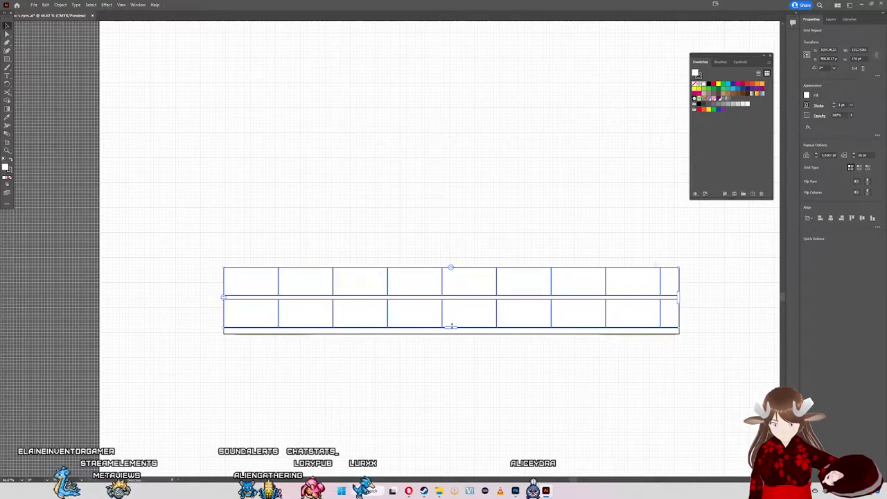
{"action": "left_click_drag", "start_coordinate": [451, 326], "coordinate": [448, 333]}
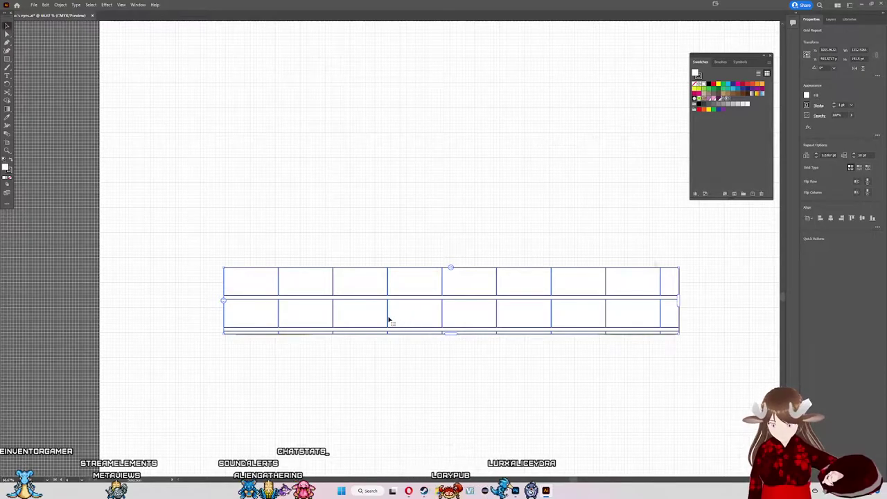
{"action": "scroll", "coordinate": [414, 311], "scroll_direction": "up", "scroll_amount": 3}
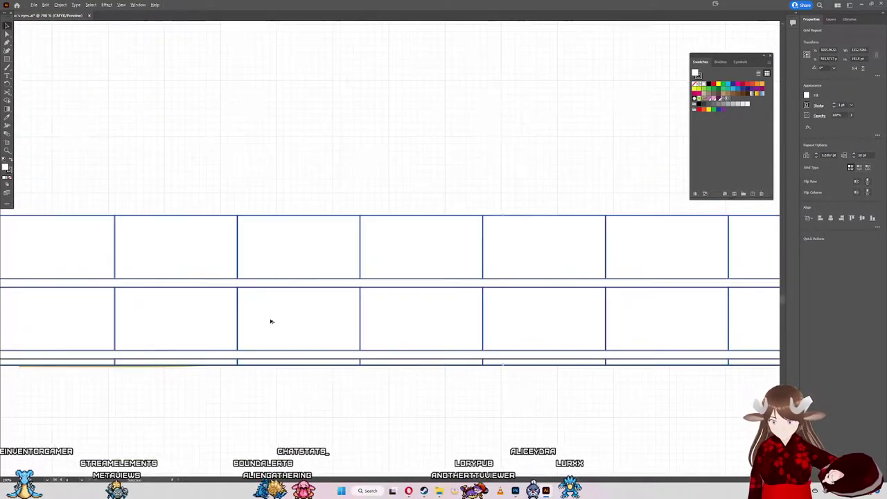
{"action": "scroll", "coordinate": [264, 316], "scroll_direction": "down", "scroll_amount": 4}
{"action": "scroll", "coordinate": [208, 301], "scroll_direction": "up", "scroll_amount": 4}
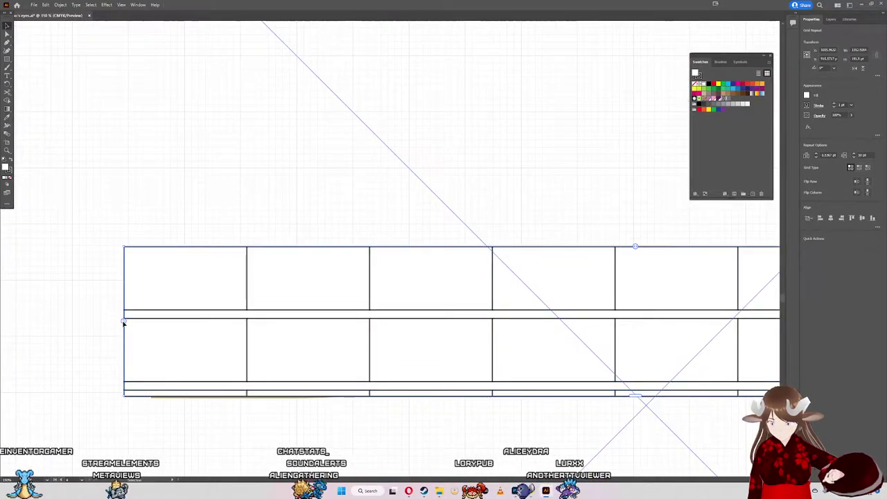
{"action": "left_click_drag", "start_coordinate": [124, 322], "coordinate": [129, 313]}
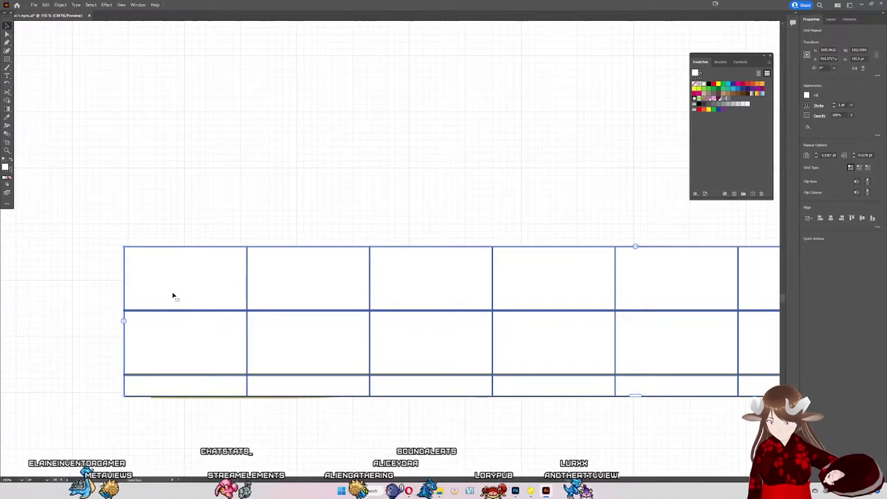
{"action": "left_click", "coordinate": [118, 222]}
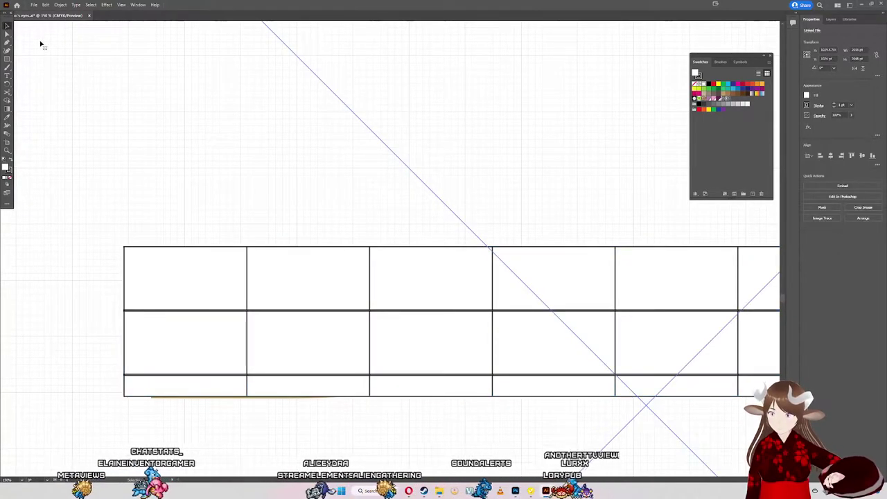
Step: Inside the repeat grid, resize the source cell so every cell becomes smaller and narrower
{"action": "double_click", "coordinate": [228, 303]}
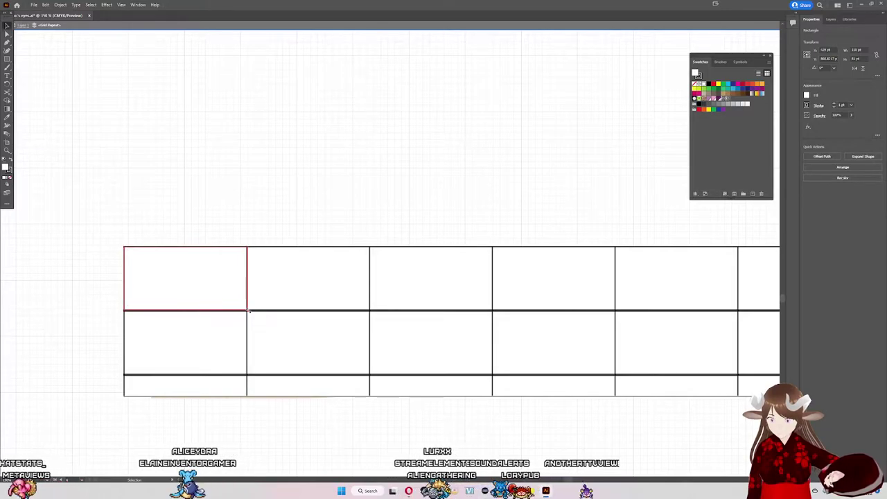
{"action": "mouse_move", "coordinate": [249, 312]}
{"action": "left_mouse_down"}
{"action": "mouse_move", "coordinate": [233, 294]}
{"action": "mouse_move", "coordinate": [239, 297]}
{"action": "left_mouse_up"}
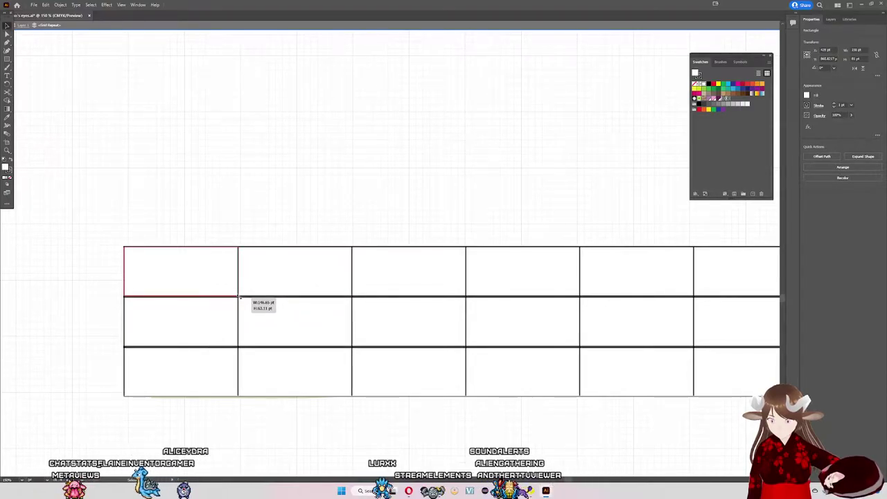
{"action": "left_click_drag", "start_coordinate": [240, 297], "coordinate": [240, 297]}
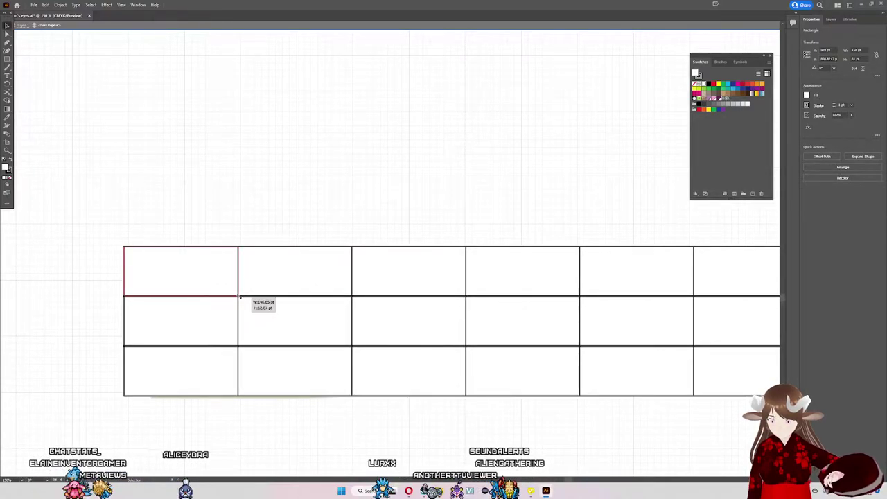
{"action": "scroll", "coordinate": [275, 286], "scroll_direction": "down", "scroll_amount": 5}
{"action": "scroll", "coordinate": [311, 291], "scroll_direction": "up", "scroll_amount": 2}
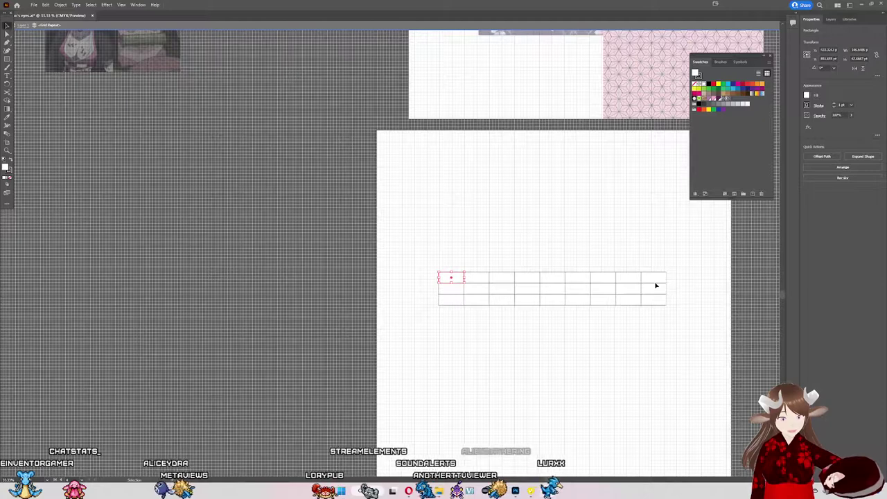
{"action": "scroll", "coordinate": [558, 279], "scroll_direction": "up", "scroll_amount": 3}
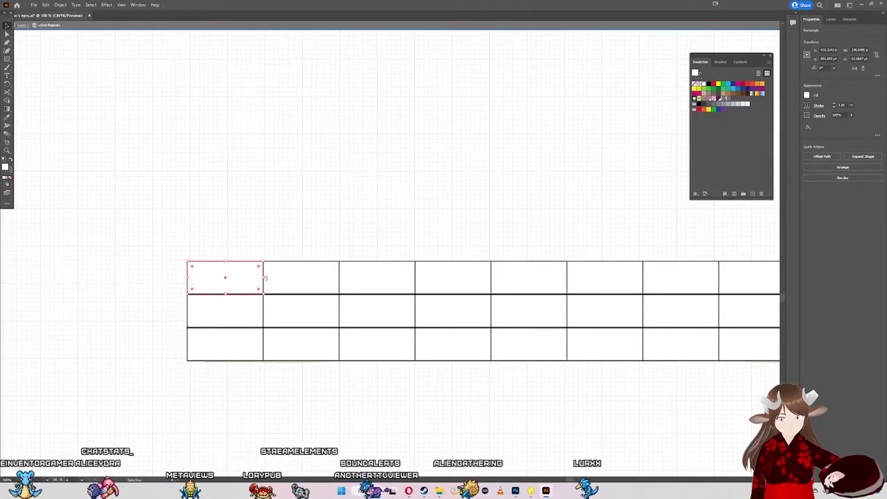
{"action": "left_click_drag", "start_coordinate": [263, 277], "coordinate": [253, 279]}
{"action": "scroll", "coordinate": [308, 275], "scroll_direction": "down", "scroll_amount": 3}
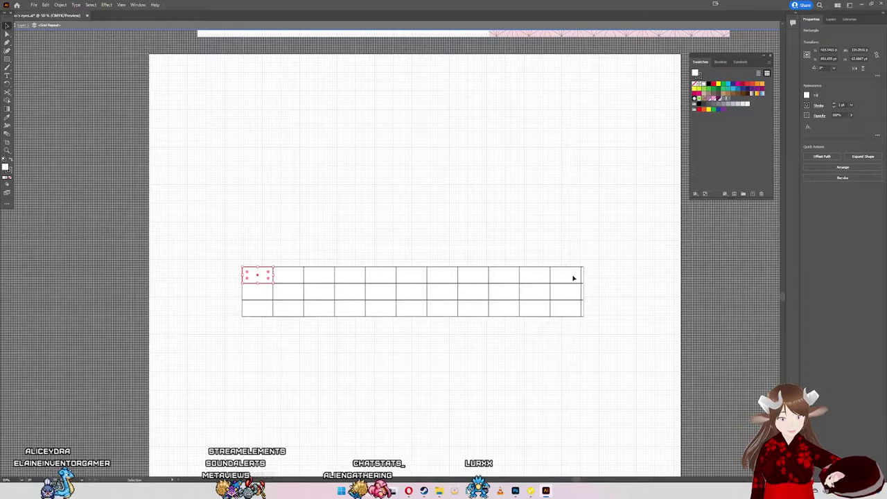
{"action": "scroll", "coordinate": [341, 272], "scroll_direction": "up", "scroll_amount": 2}
{"action": "scroll", "coordinate": [284, 279], "scroll_direction": "down", "scroll_amount": 1}
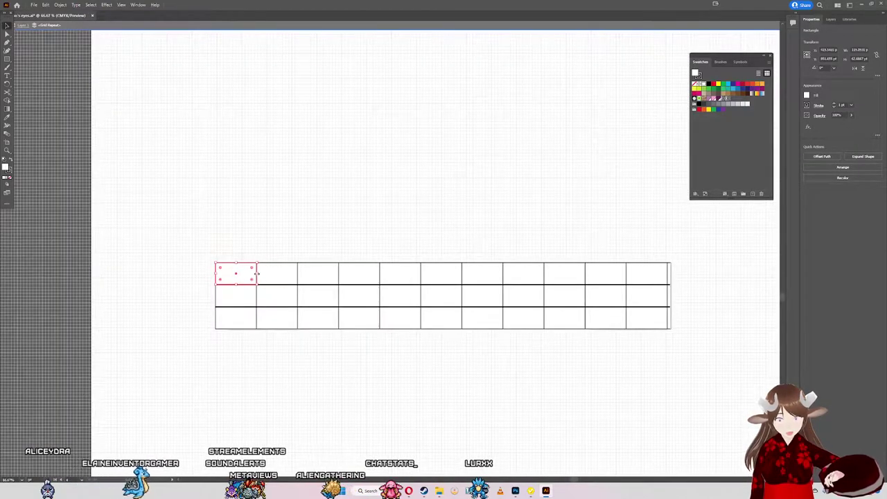
{"action": "left_click_drag", "start_coordinate": [257, 273], "coordinate": [250, 273]}
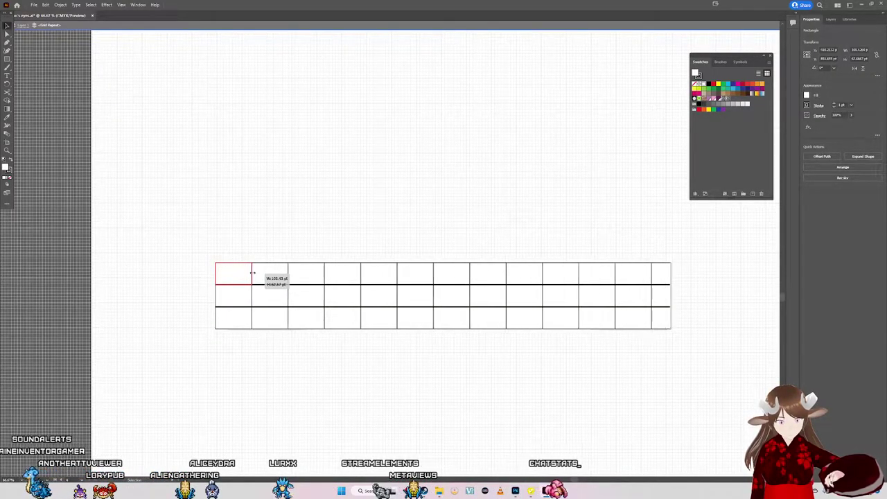
{"action": "left_click_drag", "start_coordinate": [252, 271], "coordinate": [255, 273]}
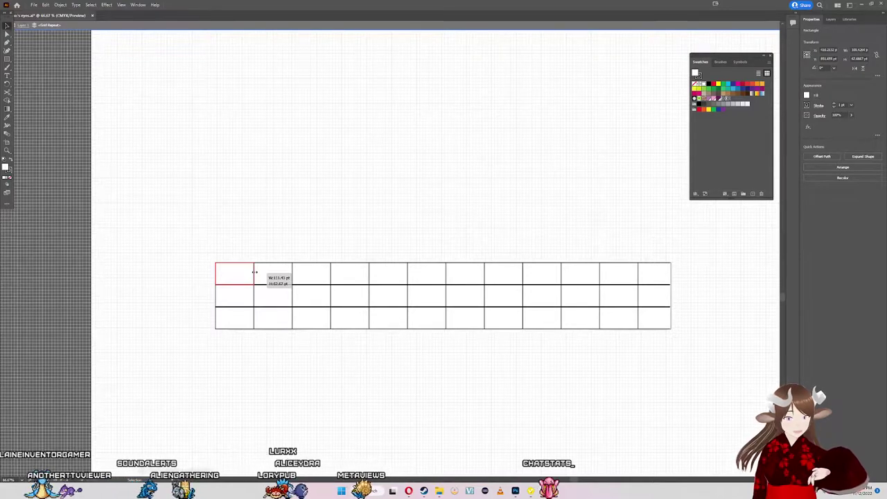
{"action": "left_click_drag", "start_coordinate": [255, 273], "coordinate": [257, 272]}
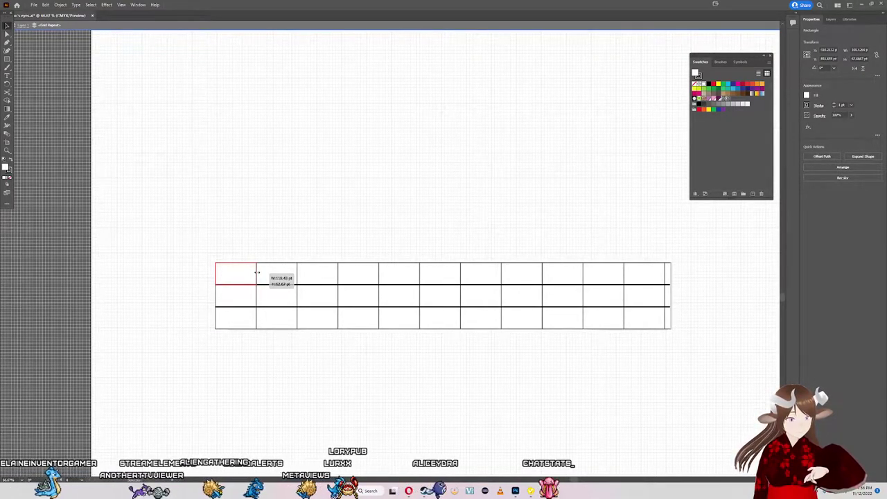
{"action": "left_click_drag", "start_coordinate": [256, 272], "coordinate": [254, 272]}
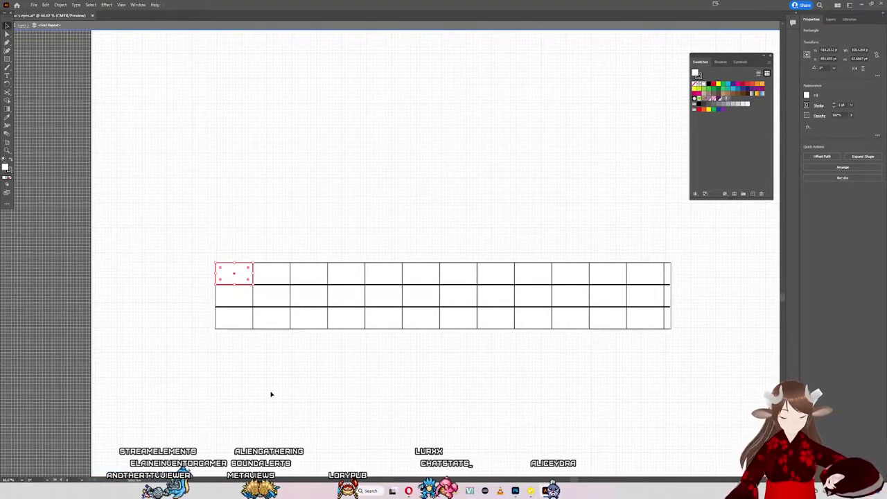
{"action": "left_click", "coordinate": [295, 366]}
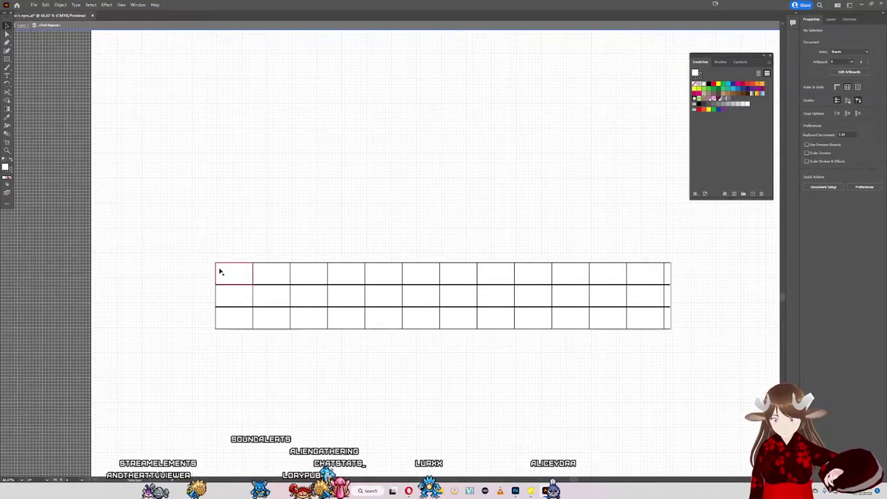
Step: Close the repeat grid's row gaps to about -0.72 pt and adjust its bottom edge
{"action": "key", "text": "Escape"}
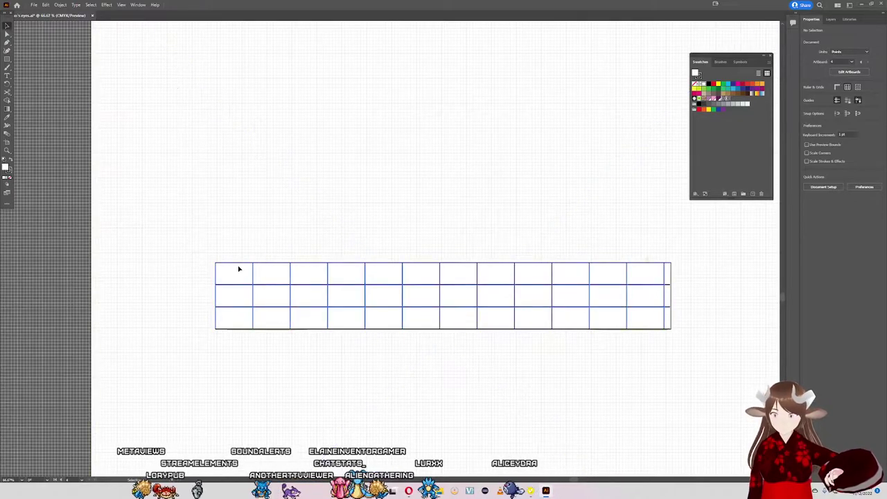
{"action": "left_click", "coordinate": [257, 301]}
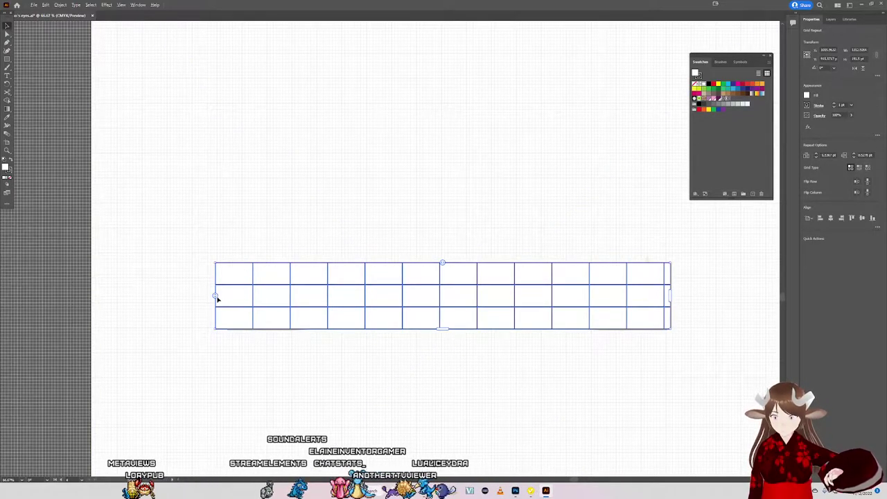
{"action": "scroll", "coordinate": [220, 308], "scroll_direction": "up", "scroll_amount": 1}
{"action": "scroll", "coordinate": [228, 326], "scroll_direction": "up", "scroll_amount": 3}
{"action": "scroll", "coordinate": [180, 321], "scroll_direction": "up", "scroll_amount": 2}
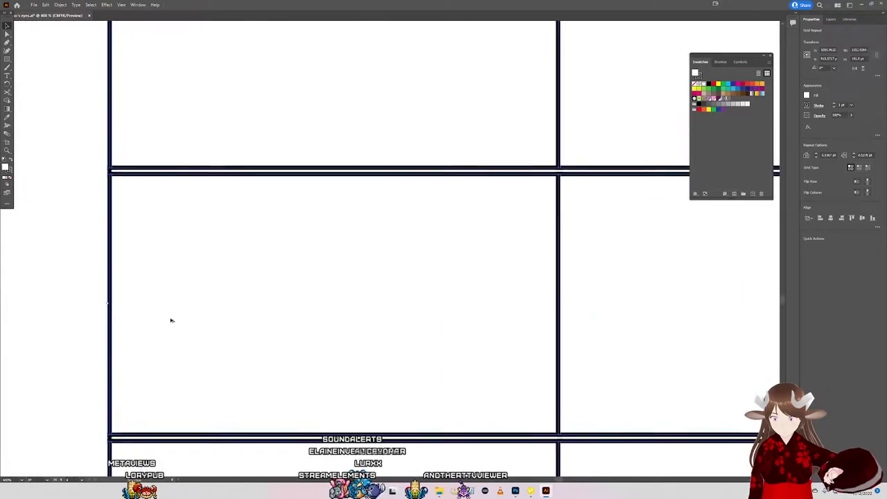
{"action": "scroll", "coordinate": [149, 317], "scroll_direction": "up", "scroll_amount": 1}
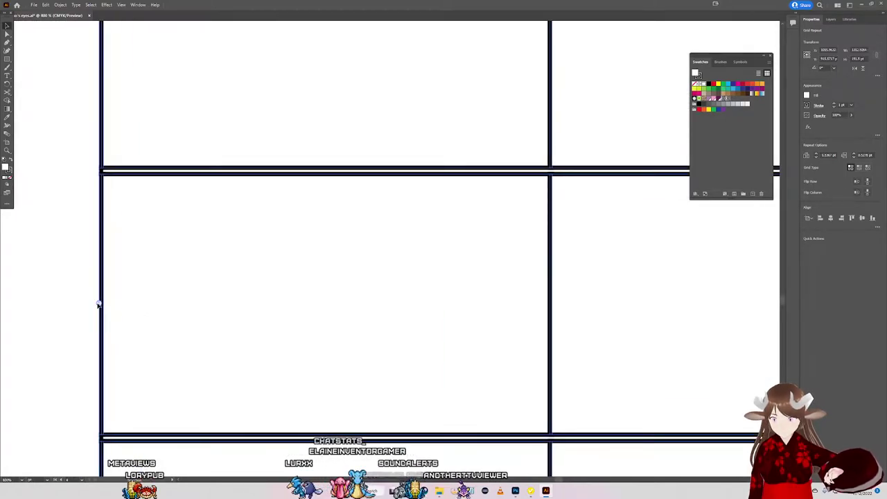
{"action": "left_click_drag", "start_coordinate": [99, 303], "coordinate": [99, 297]}
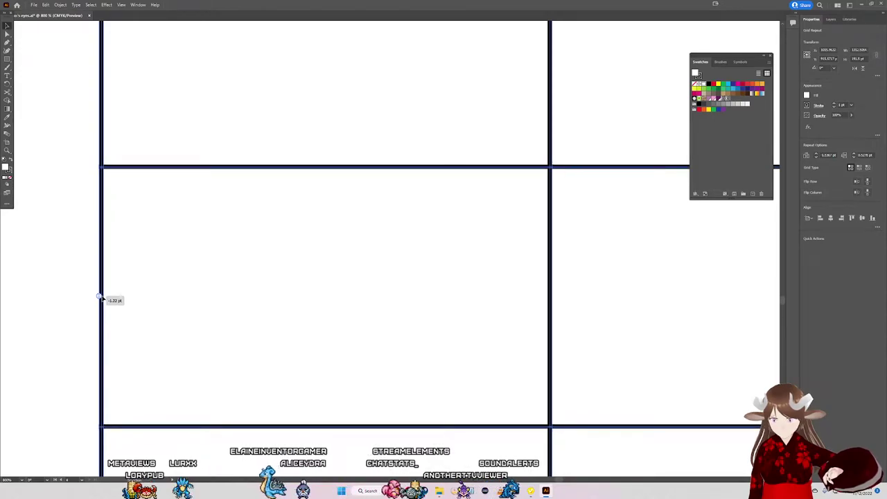
{"action": "scroll", "coordinate": [105, 300], "scroll_direction": "down", "scroll_amount": 7}
{"action": "scroll", "coordinate": [249, 335], "scroll_direction": "up", "scroll_amount": 2}
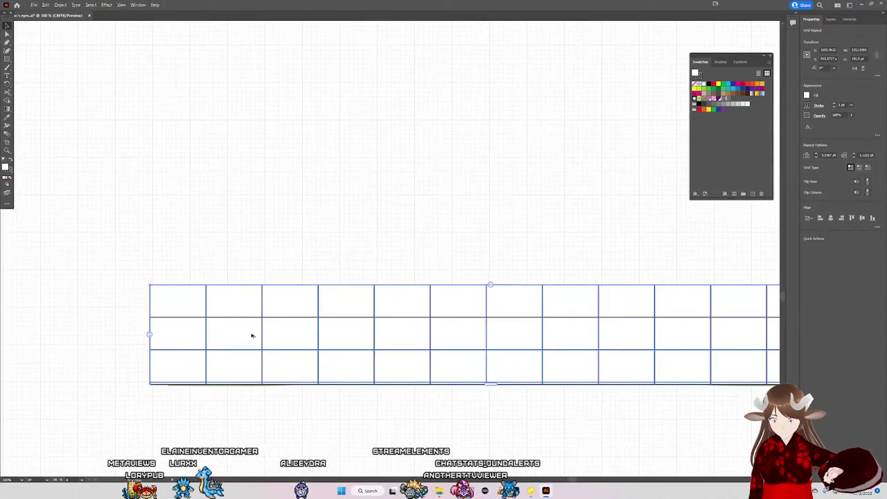
{"action": "scroll", "coordinate": [249, 335], "scroll_direction": "up", "scroll_amount": 2}
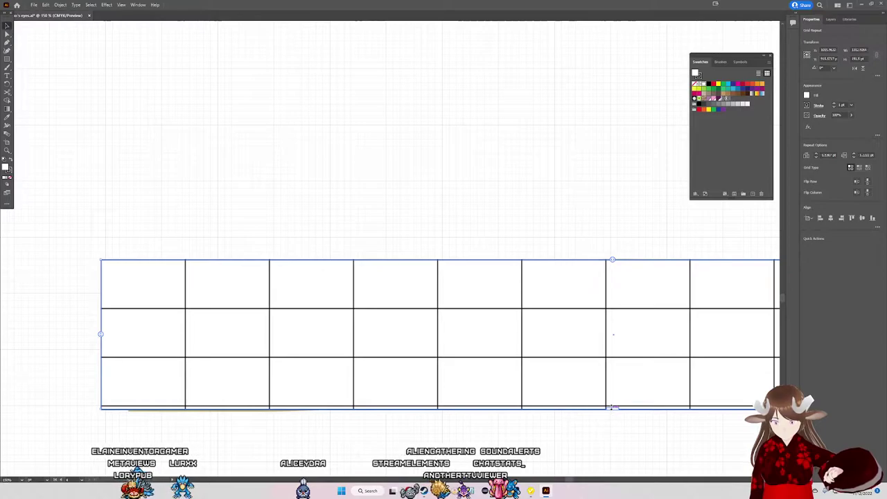
{"action": "left_click_drag", "start_coordinate": [614, 407], "coordinate": [602, 409]}
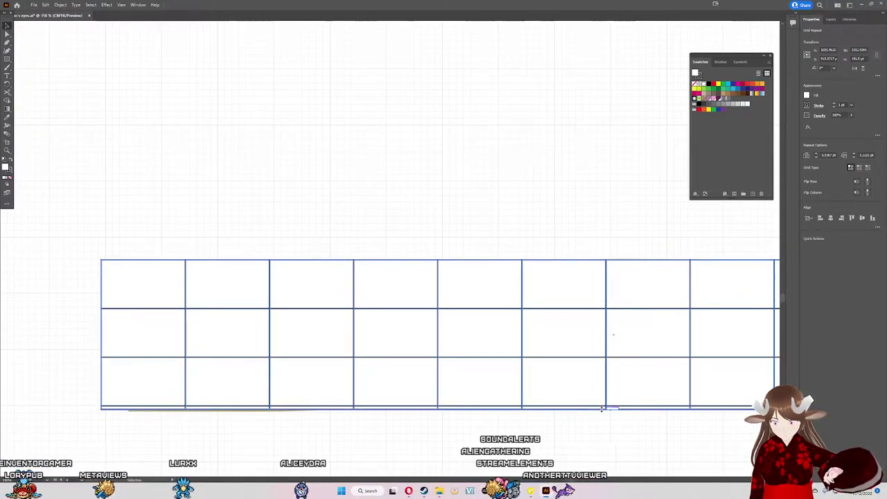
{"action": "left_click_drag", "start_coordinate": [603, 409], "coordinate": [602, 409]}
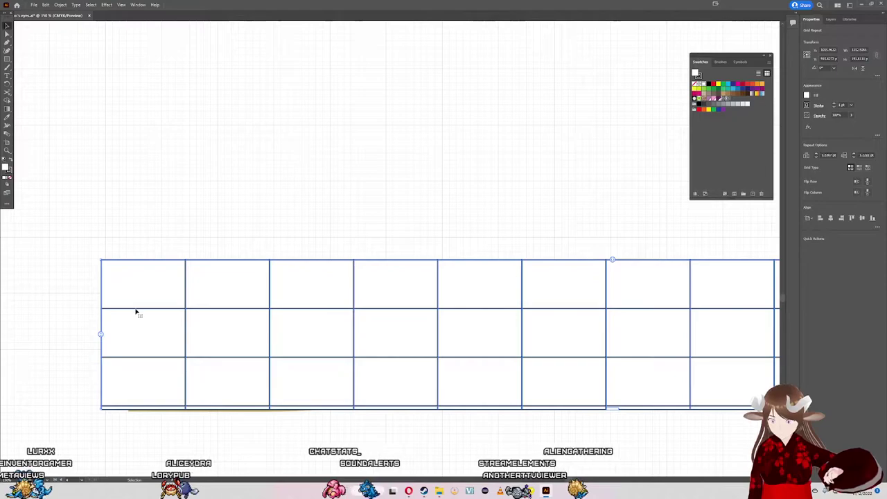
{"action": "left_click", "coordinate": [135, 214]}
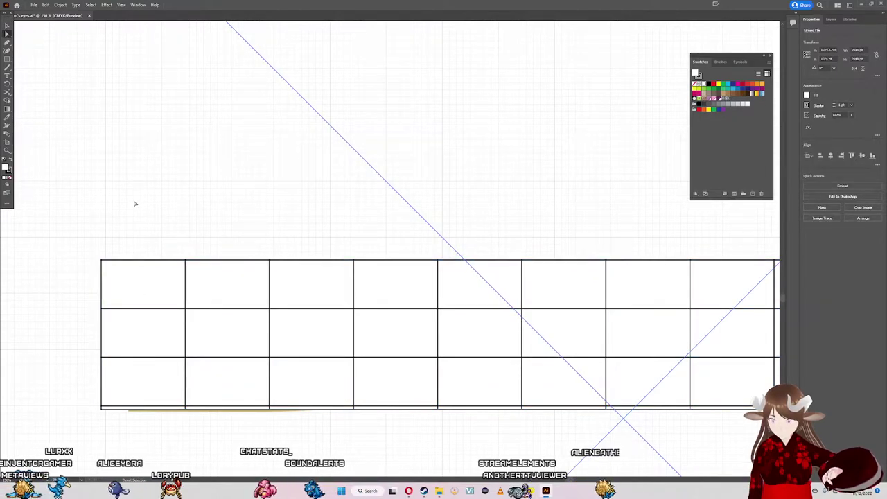
Step: Isolate the repeat grid and make its top-left source cell slightly taller
{"action": "left_click", "coordinate": [128, 285]}
{"action": "double_click", "coordinate": [128, 285]}
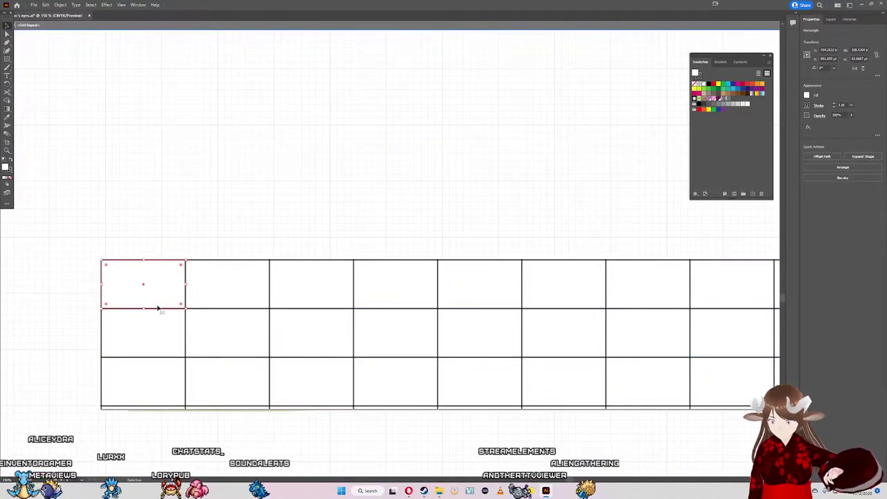
{"action": "scroll", "coordinate": [145, 311], "scroll_direction": "up", "scroll_amount": 2}
{"action": "scroll", "coordinate": [149, 311], "scroll_direction": "down", "scroll_amount": 3}
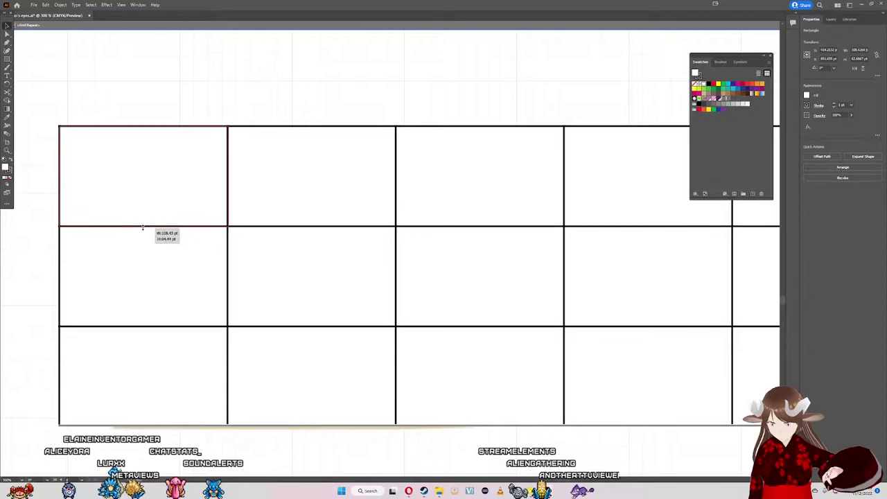
{"action": "left_click_drag", "start_coordinate": [145, 226], "coordinate": [144, 227]}
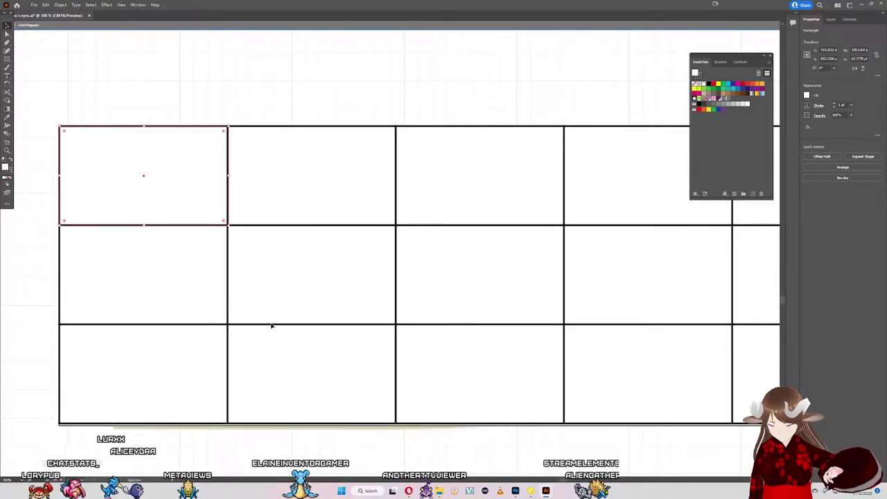
{"action": "key", "text": "ctrl+1"}
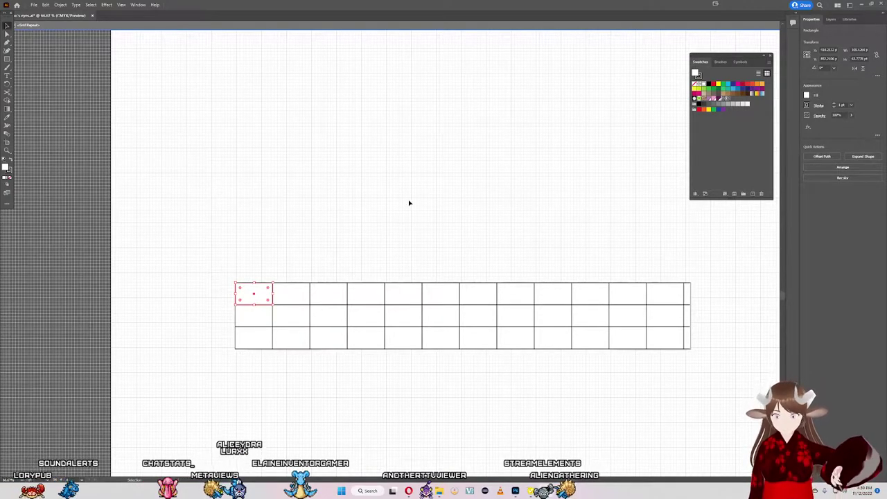
Step: Nudge the top-left cell's edge with Direct Selection and arrow keys until rows share dividing lines
{"action": "left_click", "coordinate": [344, 199]}
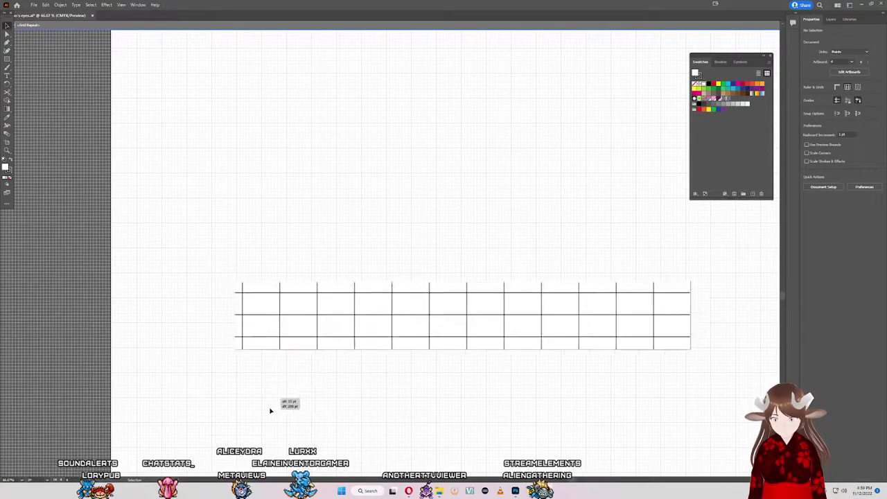
{"action": "left_click", "coordinate": [255, 295]}
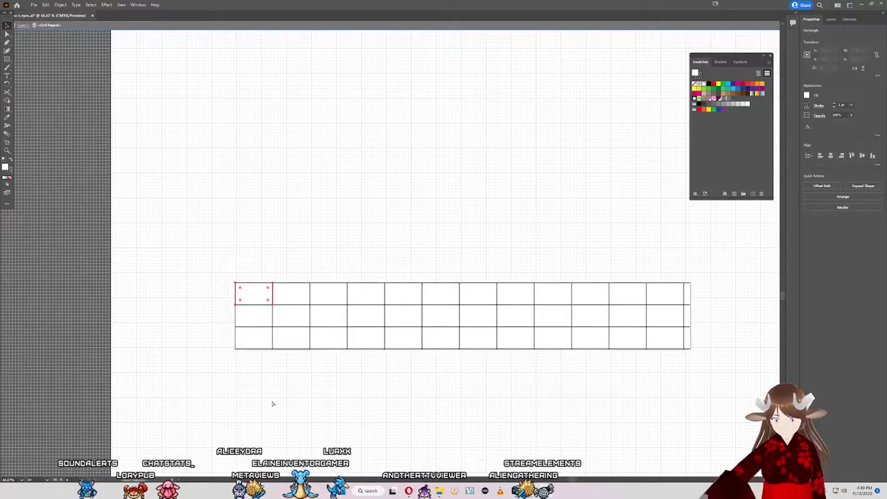
{"action": "left_click", "coordinate": [101, 96]}
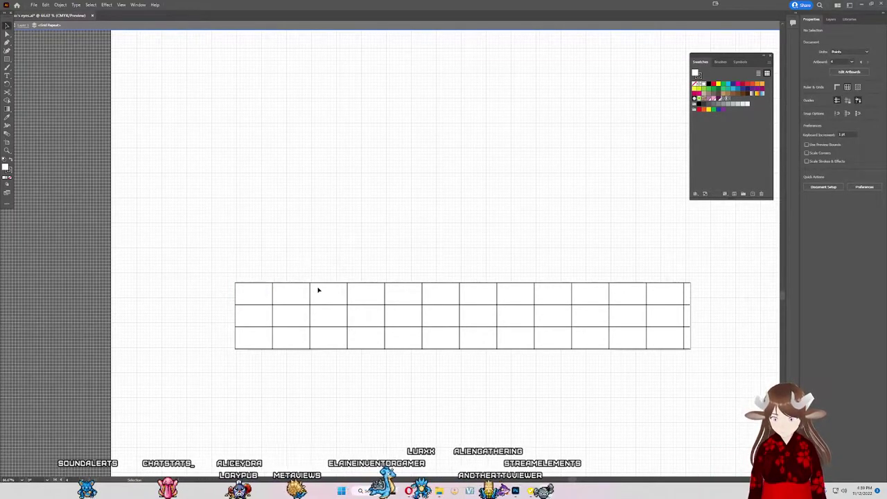
{"action": "left_click", "coordinate": [266, 294]}
{"action": "left_click", "coordinate": [215, 222]}
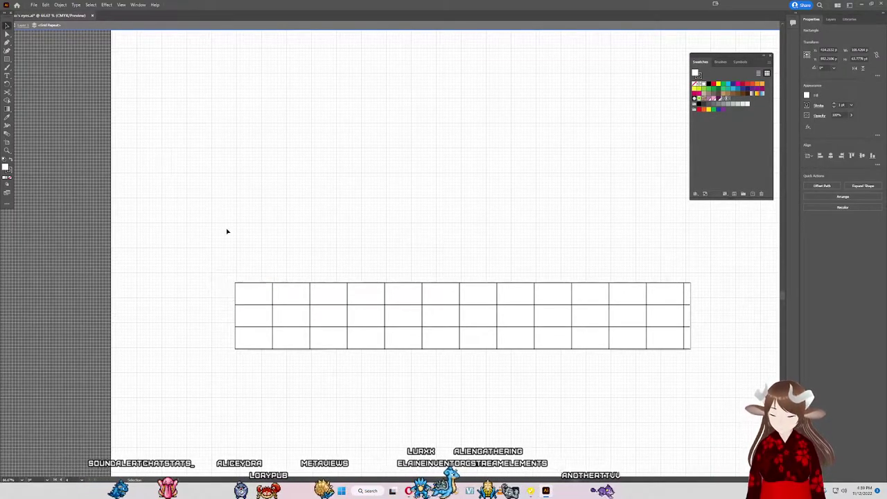
{"action": "key", "text": "ctrl+z"}
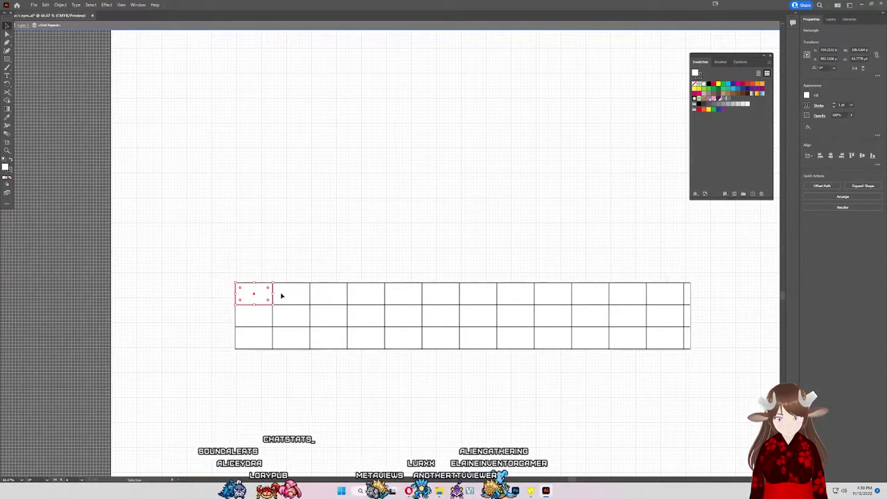
{"action": "key", "text": "a"}
{"action": "key", "text": "Down"}
{"action": "key", "text": "Down"}
{"action": "key", "text": "Down"}
{"action": "key", "text": "Down"}
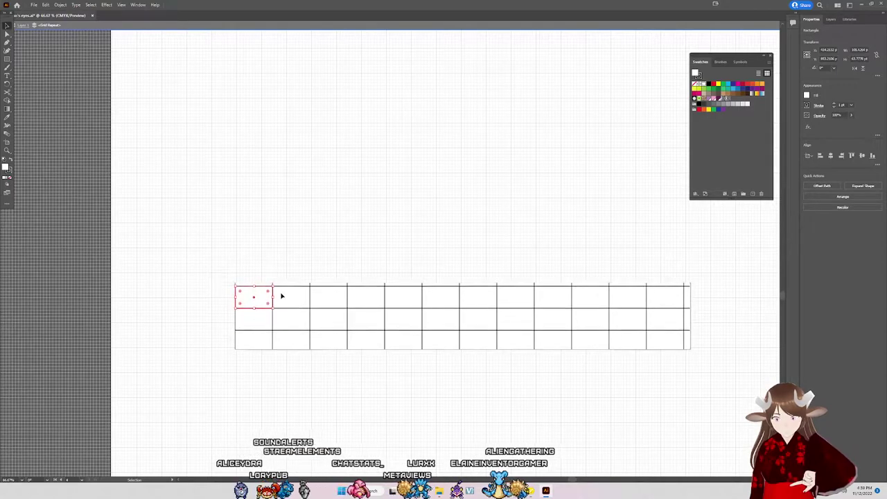
{"action": "key", "text": "Down"}
{"action": "key", "text": "Down"}
{"action": "key", "text": "Up"}
{"action": "key", "text": "Up"}
{"action": "key", "text": "Up"}
{"action": "key", "text": "Up"}
{"action": "key", "text": "Up"}
{"action": "key", "text": "Up"}
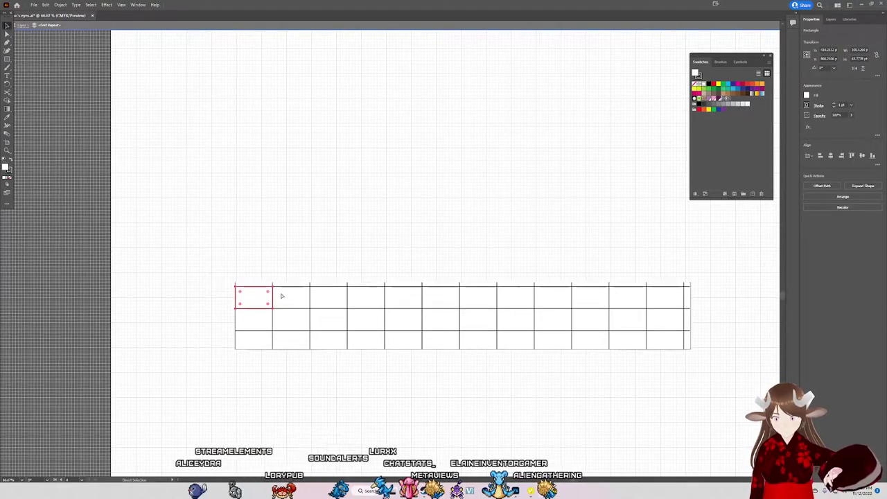
{"action": "key", "text": "Up"}
{"action": "key", "text": "Up"}
{"action": "key", "text": "Up"}
{"action": "key", "text": "Up"}
{"action": "key", "text": "Up"}
{"action": "key", "text": "Up"}
{"action": "key", "text": "Up"}
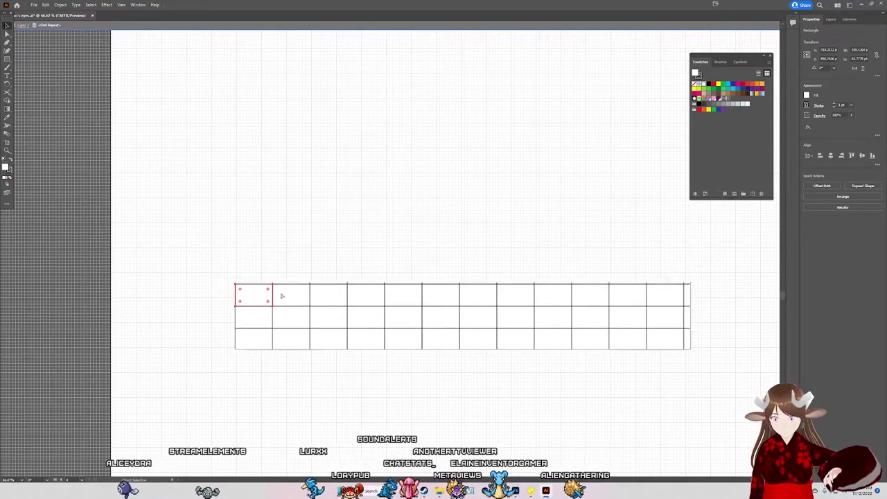
{"action": "key", "text": "Up"}
{"action": "key", "text": "Up"}
{"action": "key", "text": "Up"}
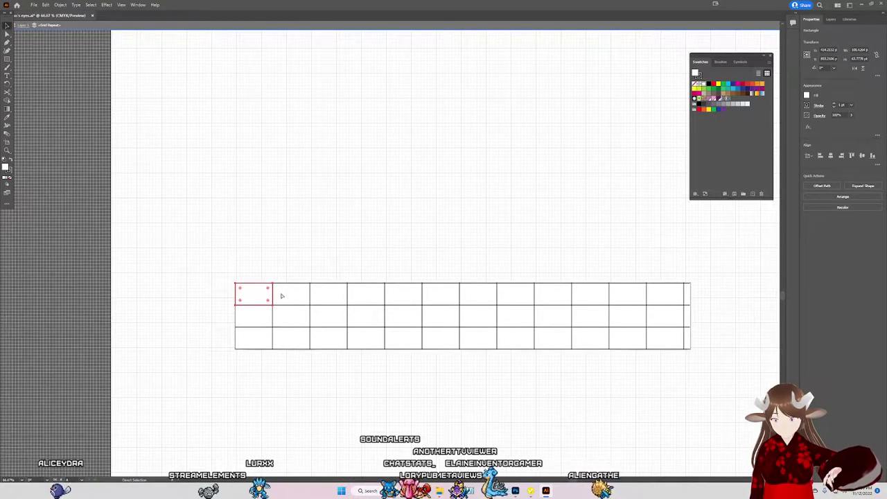
{"action": "key", "text": "Up"}
{"action": "key", "text": "Up"}
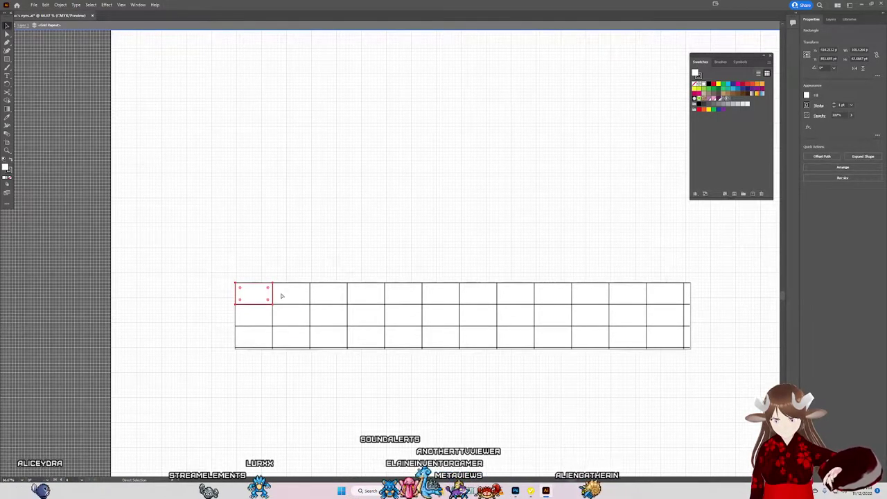
{"action": "key", "text": "Up"}
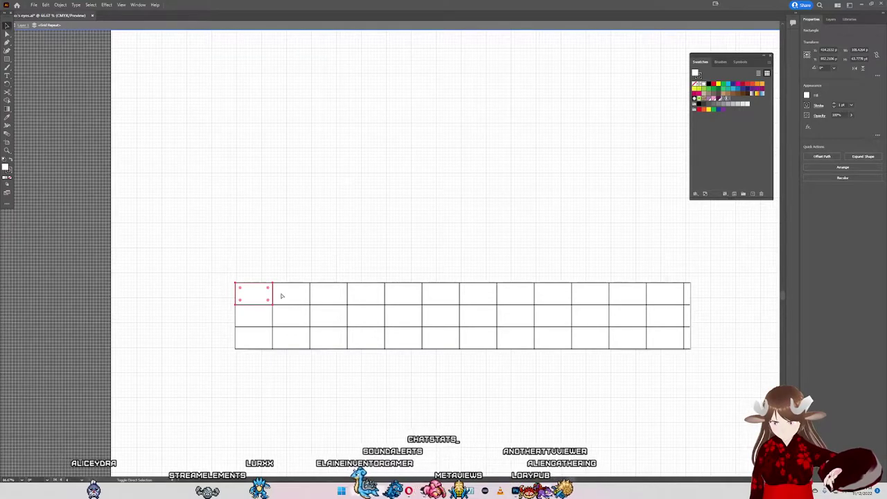
{"action": "key", "text": "ctrl+shift+a"}
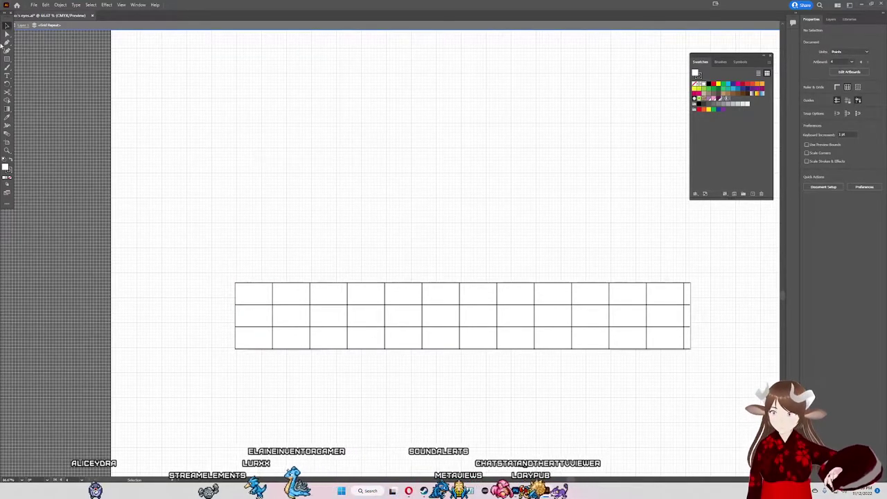
Step: Drag the rectangle grid onto the artboard centre, squarely over the white sash band
{"action": "scroll", "coordinate": [305, 167], "scroll_direction": "down", "scroll_amount": 3}
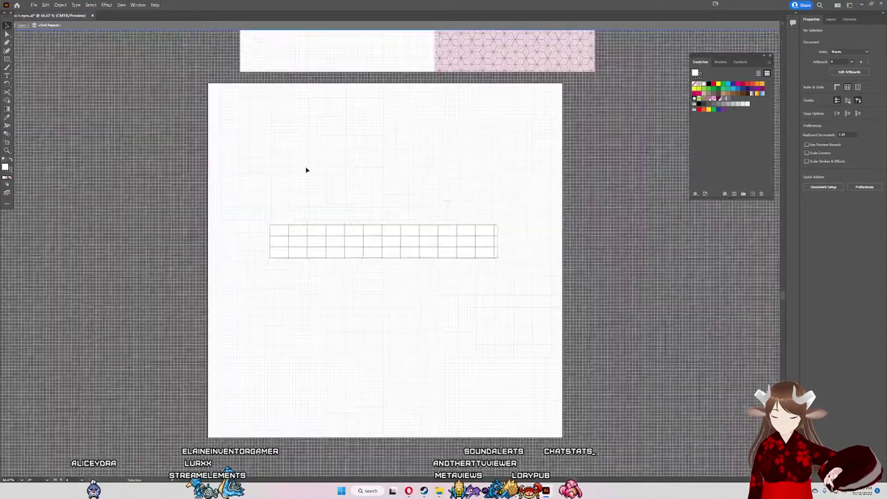
{"action": "scroll", "coordinate": [472, 180], "scroll_direction": "down", "scroll_amount": 3}
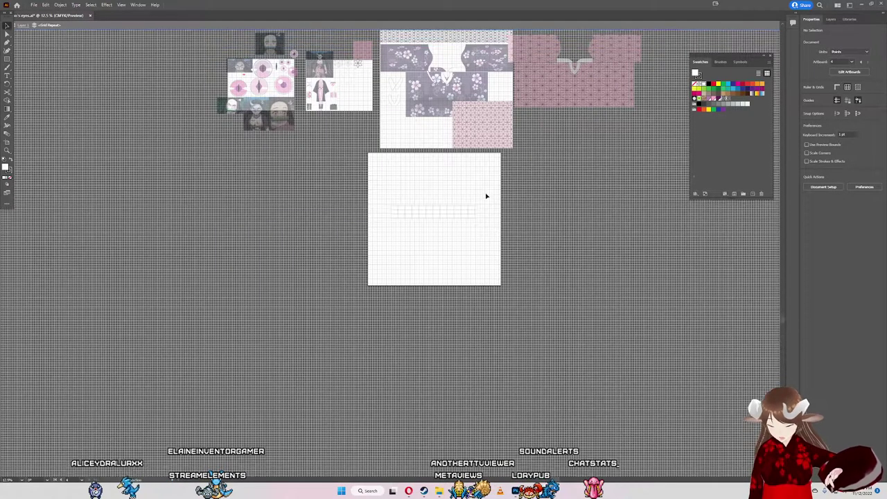
{"action": "scroll", "coordinate": [479, 208], "scroll_direction": "up", "scroll_amount": 3}
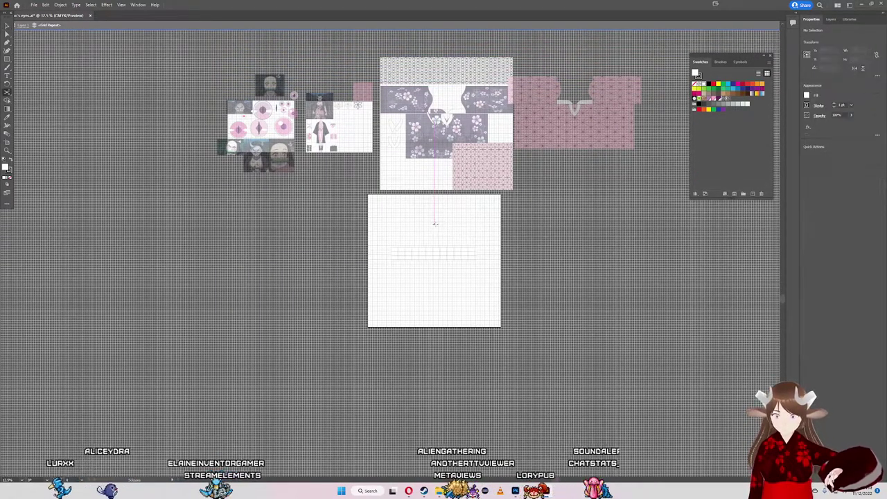
{"action": "key", "text": "backslash"}
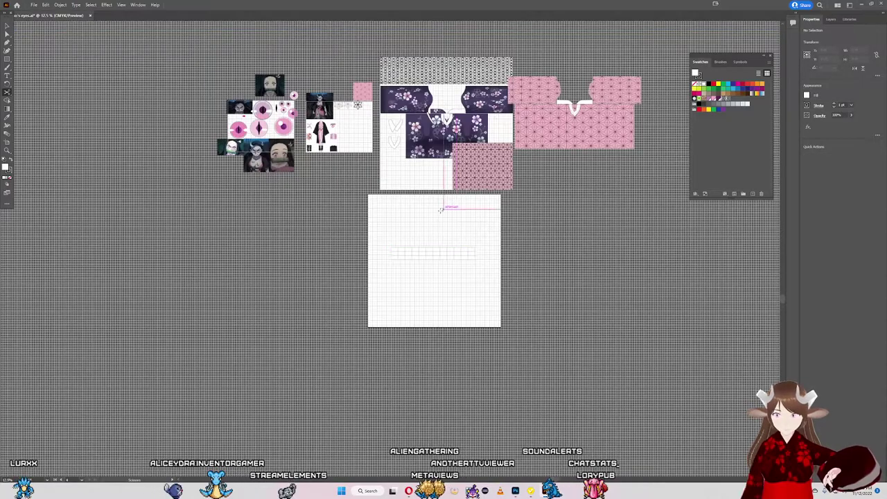
{"action": "scroll", "coordinate": [480, 224], "scroll_direction": "up", "scroll_amount": 5}
{"action": "scroll", "coordinate": [475, 215], "scroll_direction": "up", "scroll_amount": 3}
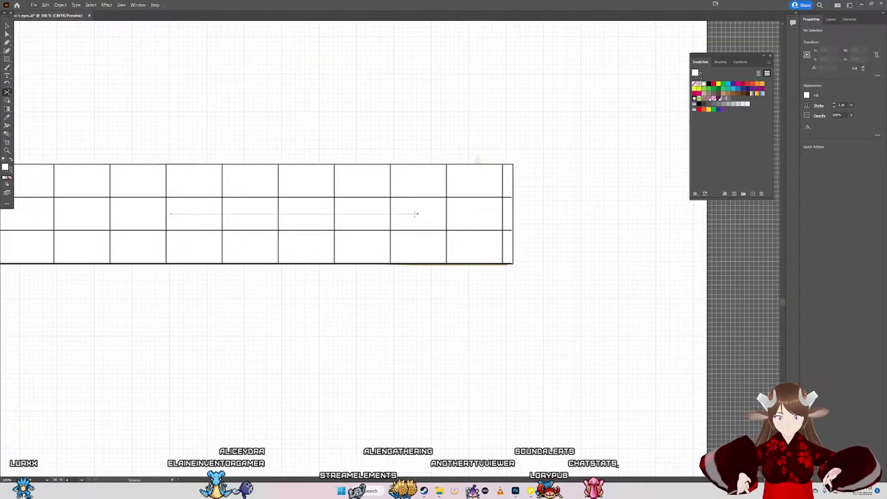
{"action": "scroll", "coordinate": [386, 208], "scroll_direction": "down", "scroll_amount": 2}
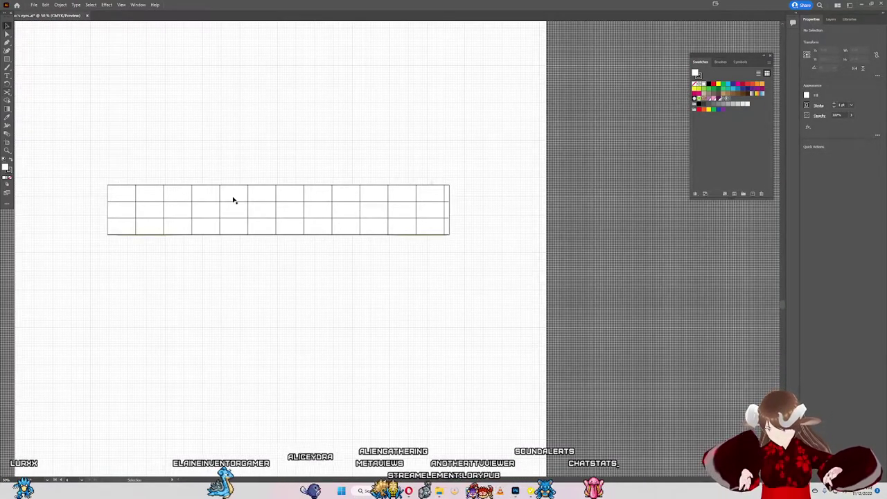
{"action": "left_click", "coordinate": [156, 208]}
{"action": "mouse_move", "coordinate": [133, 203]}
{"action": "left_mouse_down"}
{"action": "mouse_move", "coordinate": [179, 253]}
{"action": "mouse_move", "coordinate": [132, 201]}
{"action": "left_mouse_up"}
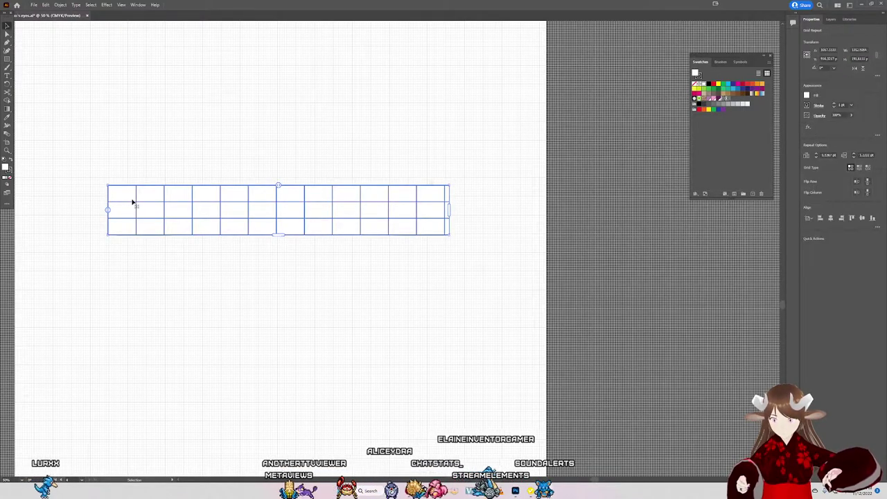
Step: Paste a spare copy of the grid and move it to the artboard's top
{"action": "left_click", "coordinate": [44, 5]}
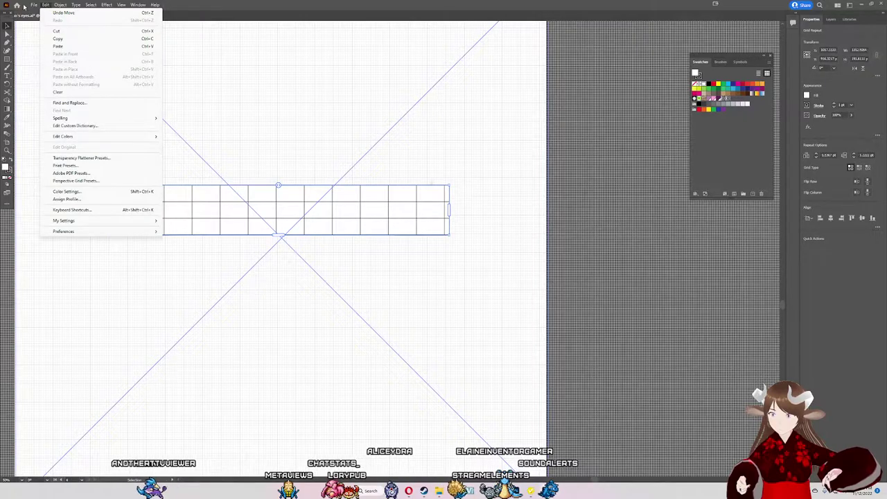
{"action": "left_click", "coordinate": [238, 132]}
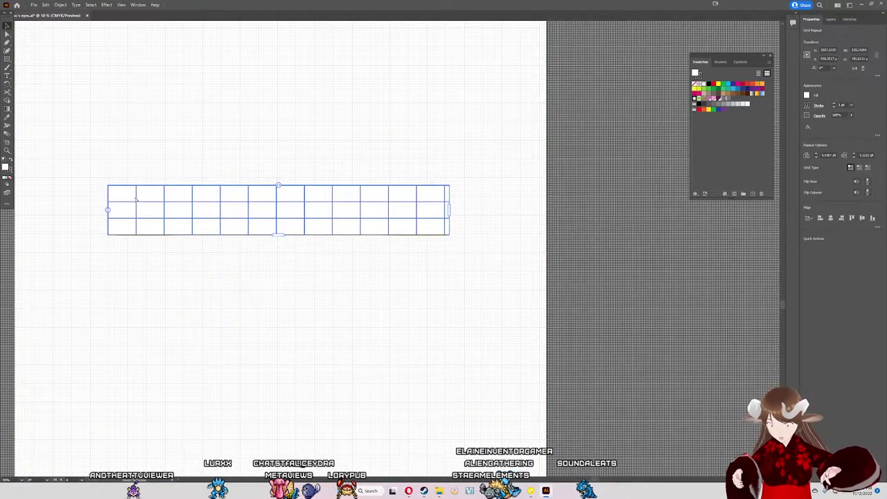
{"action": "scroll", "coordinate": [153, 174], "scroll_direction": "up", "scroll_amount": 3}
{"action": "scroll", "coordinate": [153, 174], "scroll_direction": "left", "scroll_amount": 3}
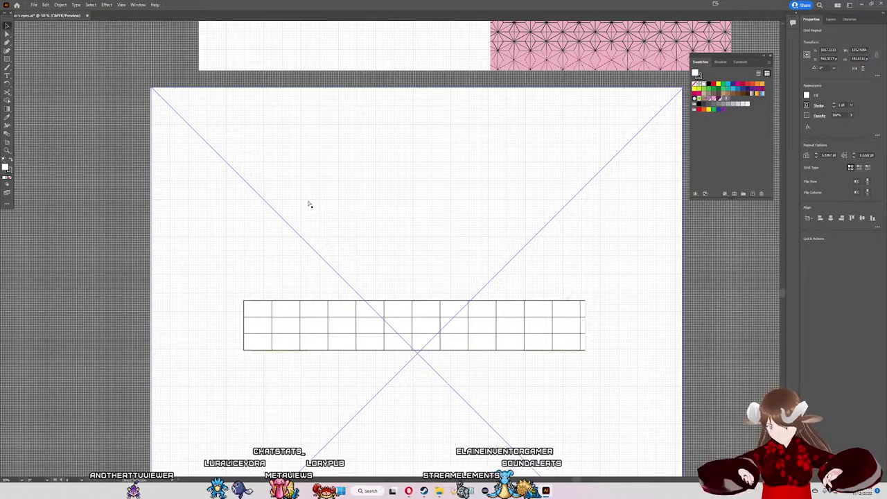
{"action": "key", "text": "ctrl+v"}
{"action": "left_click_drag", "start_coordinate": [254, 239], "coordinate": [189, 113]}
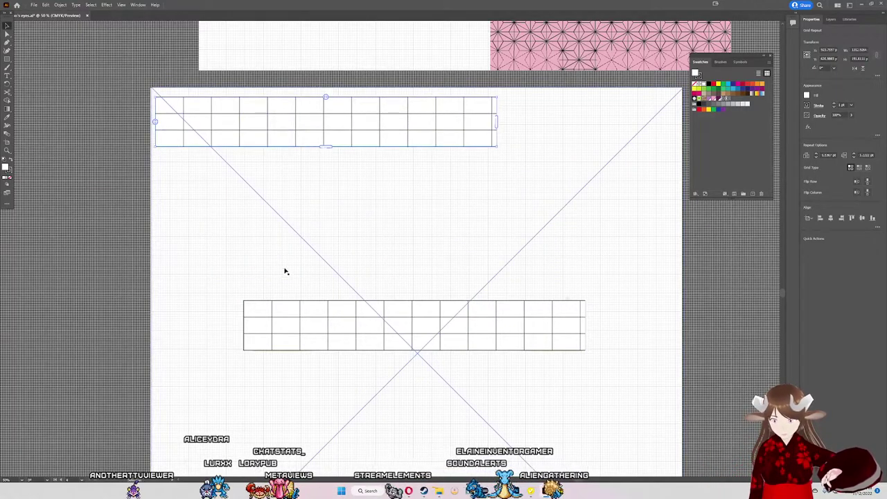
Step: Expand the lower grid into real shapes with Object > Expand
{"action": "left_click", "coordinate": [267, 313]}
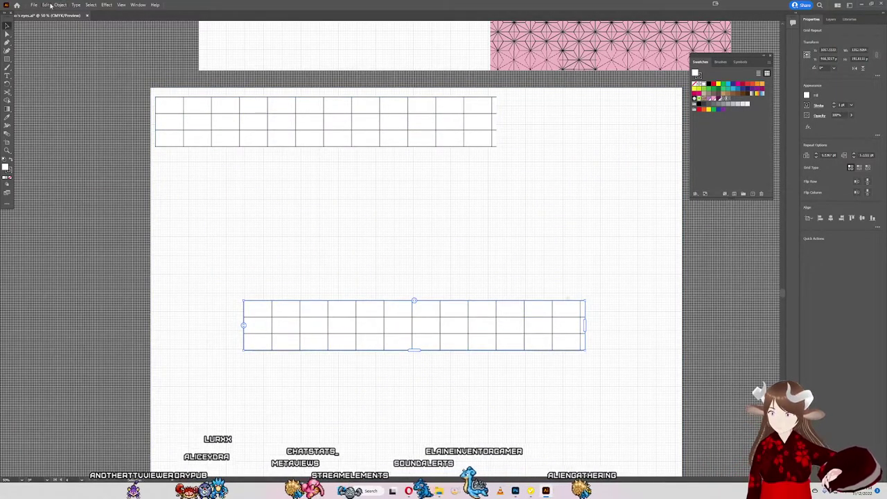
{"action": "left_click", "coordinate": [60, 5]}
{"action": "left_click", "coordinate": [77, 89]}
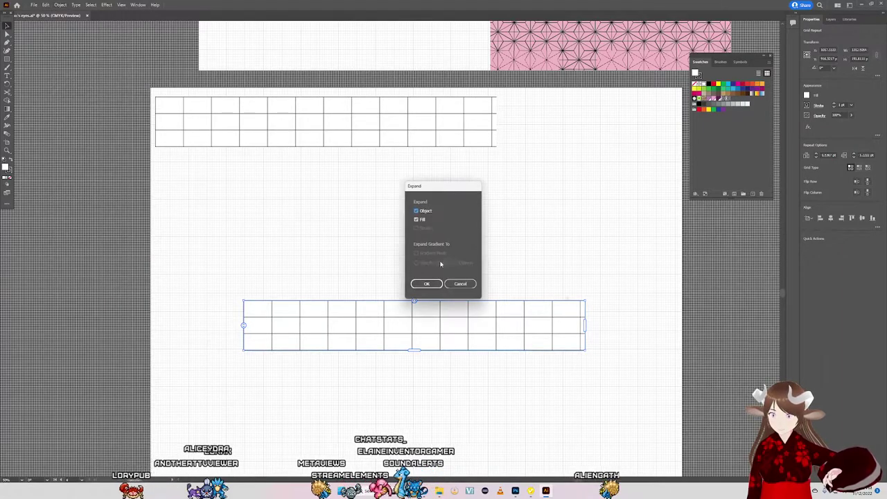
{"action": "left_click", "coordinate": [427, 284]}
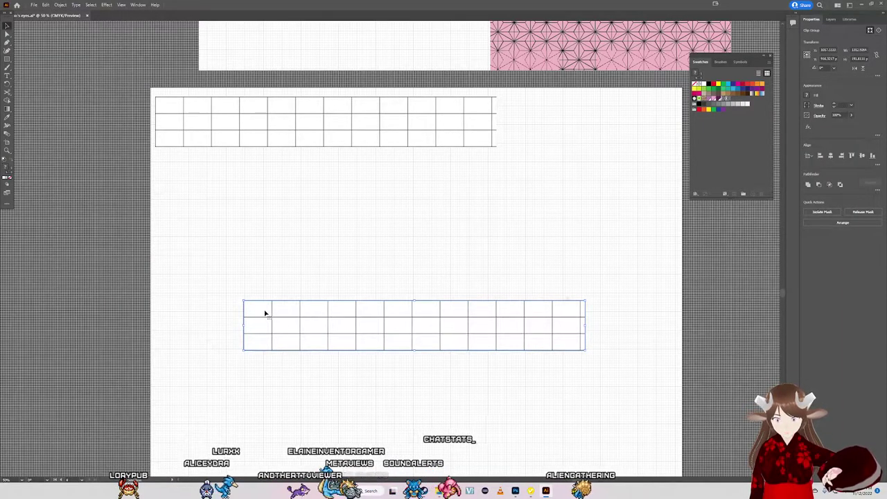
Step: Move the white backing rectangle to the top right and position the grid over the gold sash
{"action": "left_click_drag", "start_coordinate": [264, 313], "coordinate": [292, 373]}
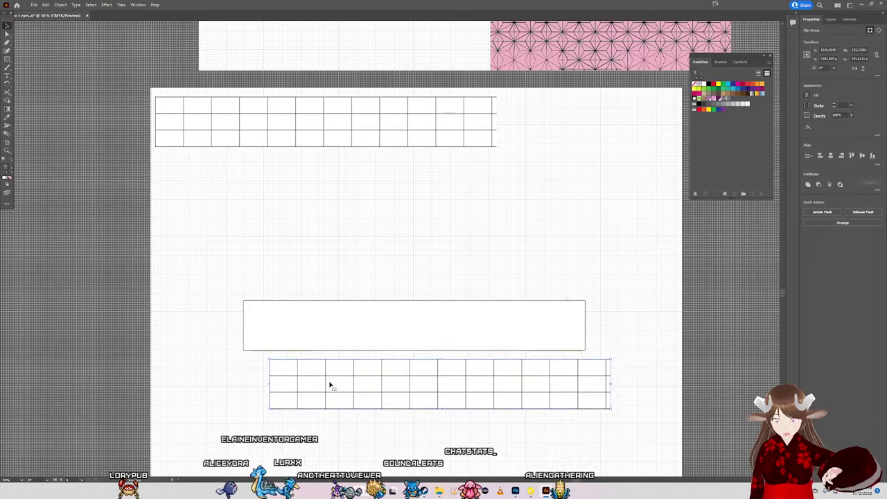
{"action": "left_click", "coordinate": [284, 341]}
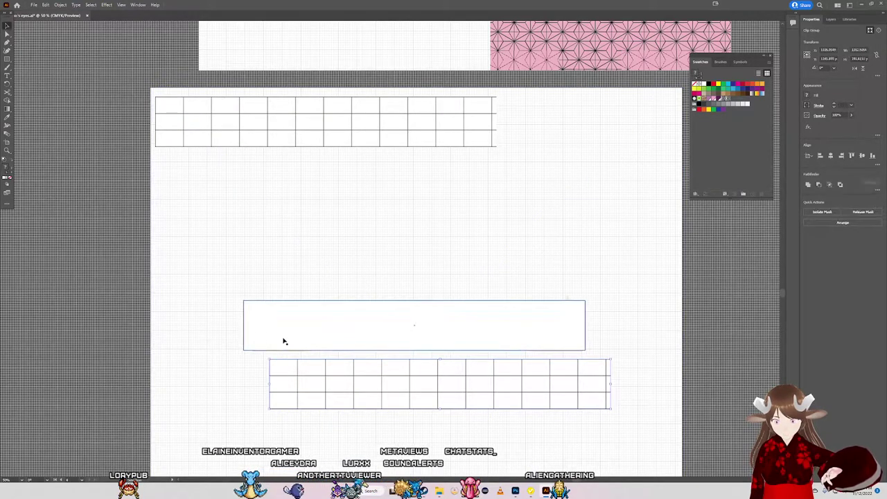
{"action": "left_click_drag", "start_coordinate": [283, 334], "coordinate": [554, 131]}
{"action": "mouse_move", "coordinate": [291, 386]}
{"action": "left_mouse_down"}
{"action": "mouse_move", "coordinate": [278, 311]}
{"action": "mouse_move", "coordinate": [270, 317]}
{"action": "left_mouse_up"}
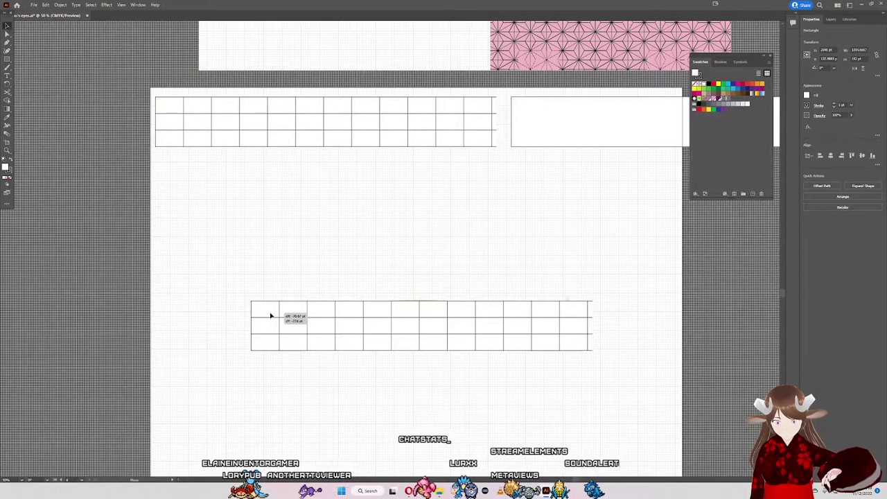
{"action": "mouse_move", "coordinate": [271, 316]}
{"action": "left_mouse_down"}
{"action": "mouse_move", "coordinate": [289, 370]}
{"action": "mouse_move", "coordinate": [279, 307]}
{"action": "mouse_move", "coordinate": [271, 315]}
{"action": "mouse_move", "coordinate": [280, 303]}
{"action": "mouse_move", "coordinate": [273, 317]}
{"action": "left_mouse_up"}
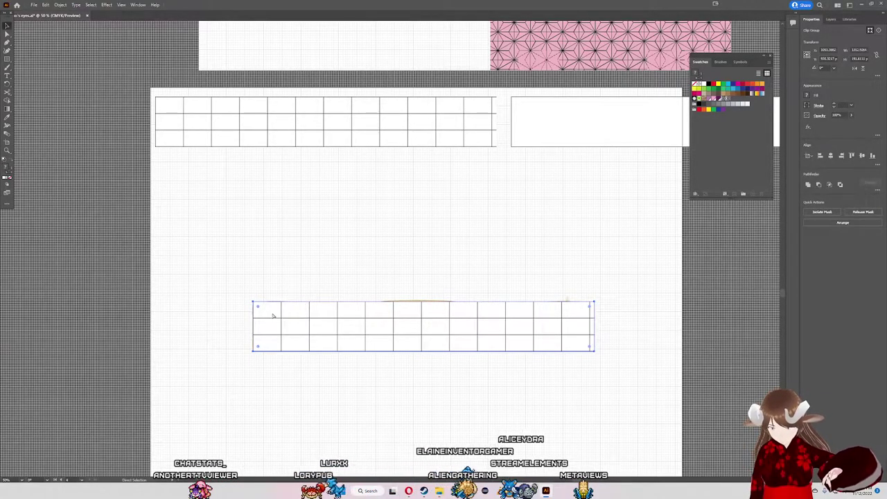
Step: Try grouping the grid, then undo back to the grid group selection
{"action": "key", "text": "ctrl+g"}
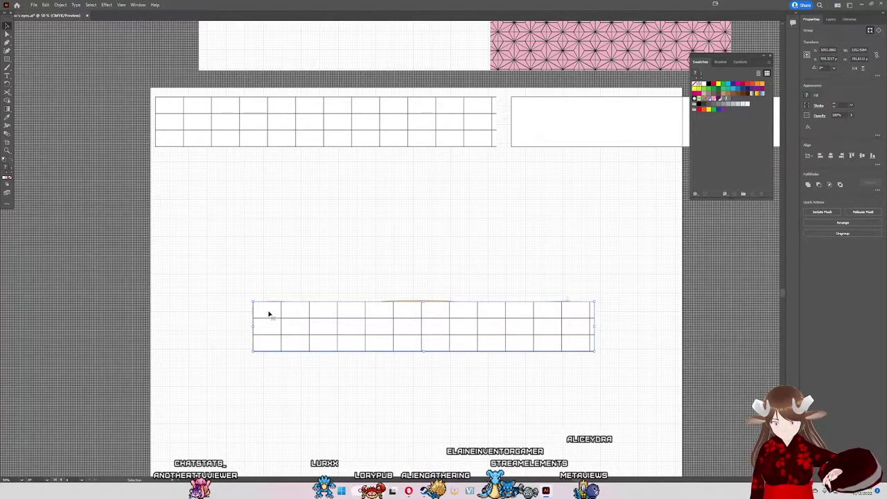
{"action": "key", "text": "ctrl+z"}
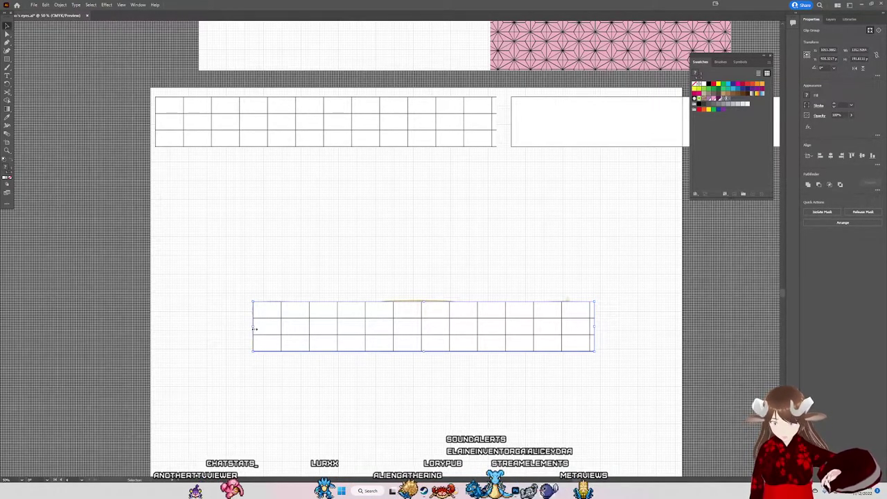
{"action": "key", "text": "ctrl+z"}
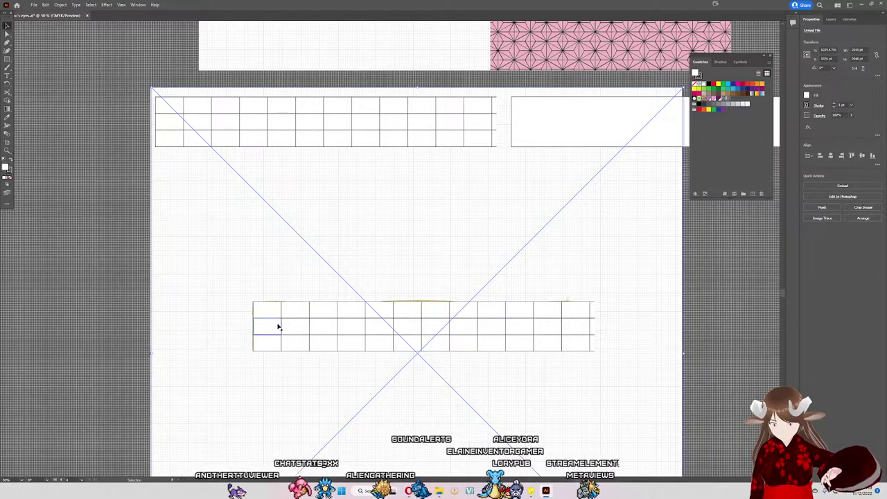
{"action": "key", "text": "ctrl+z"}
{"action": "key", "text": "ctrl+z"}
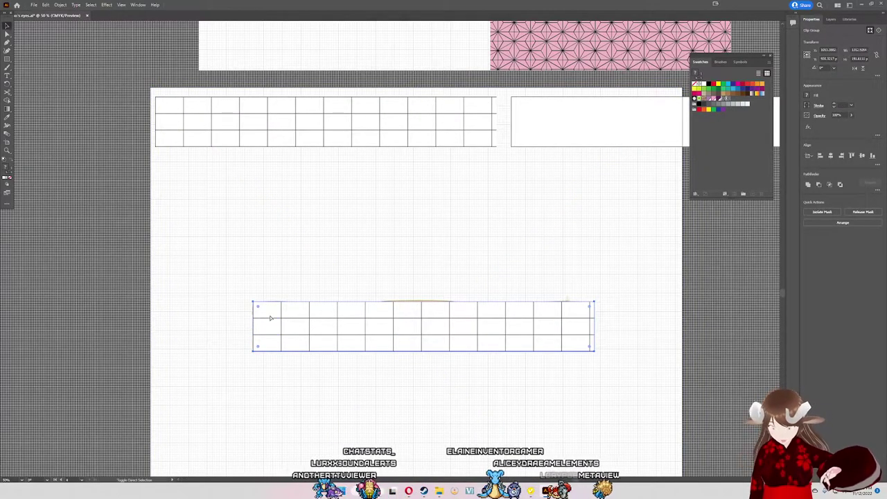
Step: Expand the grid's fill again and move it up to reveal the gold sash
{"action": "scroll", "coordinate": [267, 317], "scroll_direction": "up", "scroll_amount": 2}
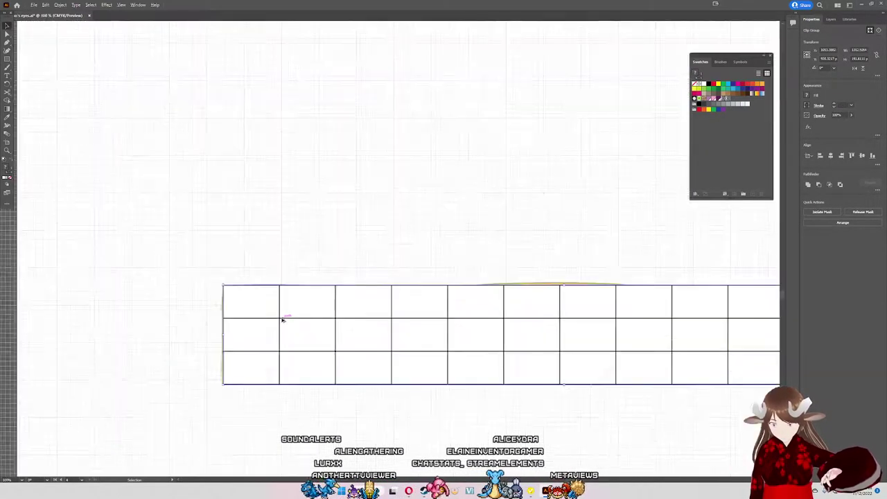
{"action": "scroll", "coordinate": [267, 315], "scroll_direction": "up", "scroll_amount": 2}
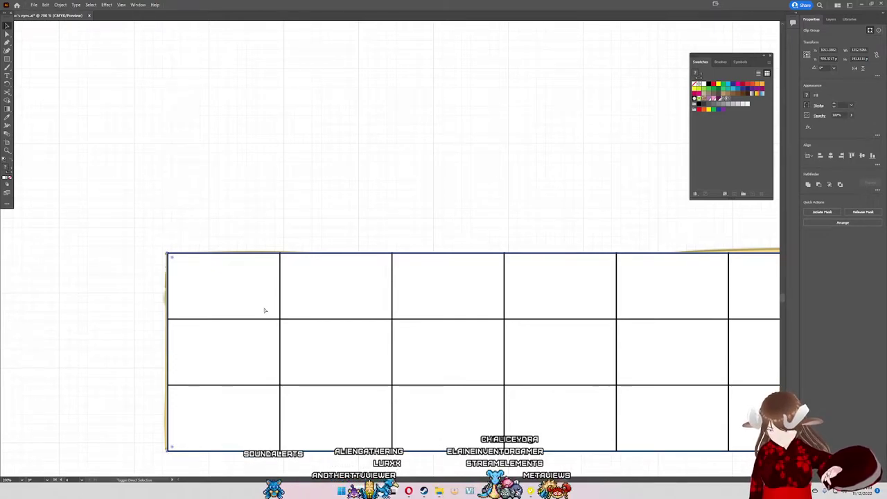
{"action": "left_click", "coordinate": [60, 5]}
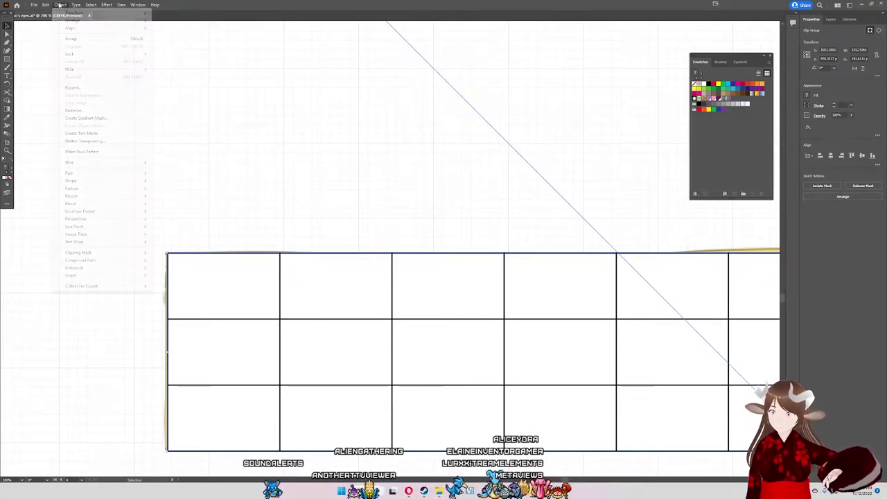
{"action": "left_click", "coordinate": [72, 88]}
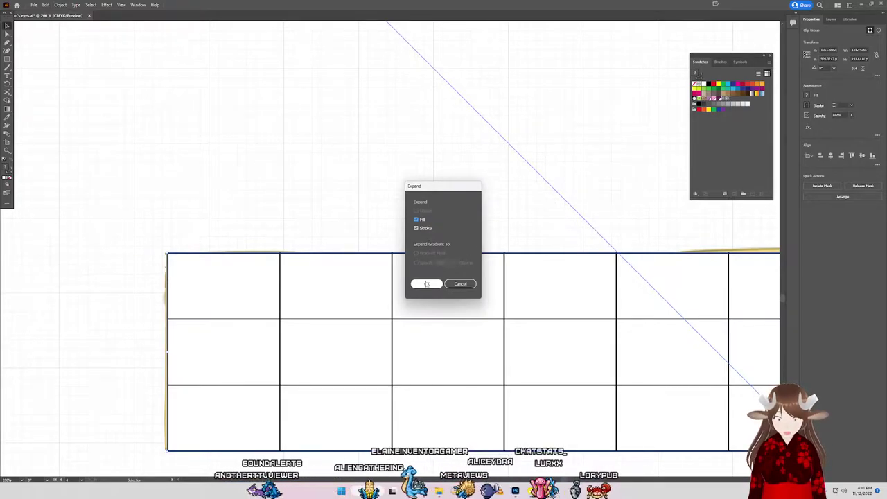
{"action": "left_click", "coordinate": [426, 284]}
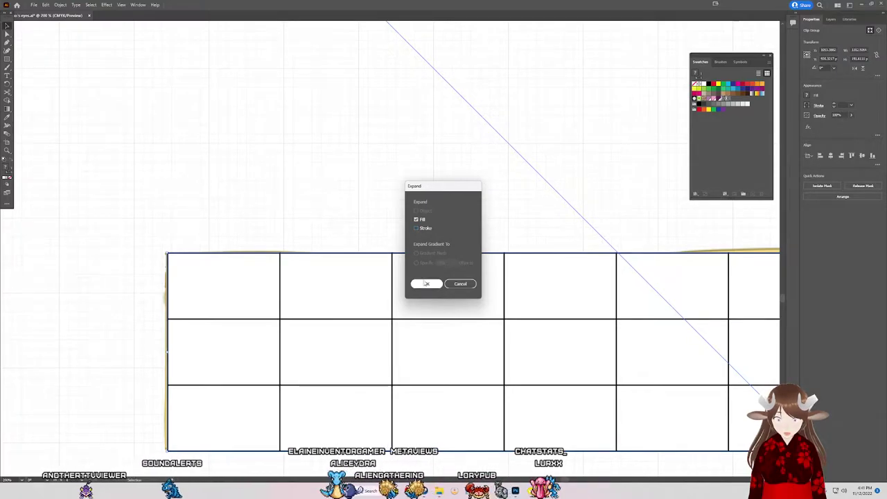
{"action": "left_click", "coordinate": [427, 285]}
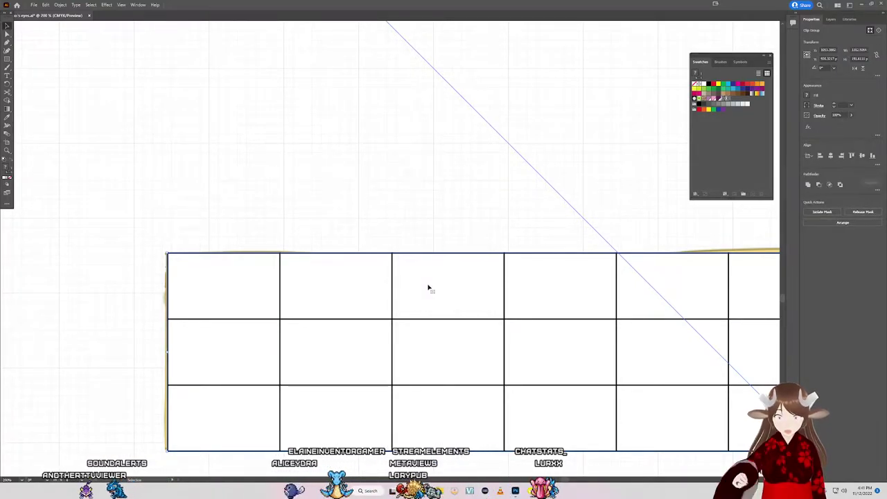
{"action": "left_click_drag", "start_coordinate": [252, 303], "coordinate": [263, 246]}
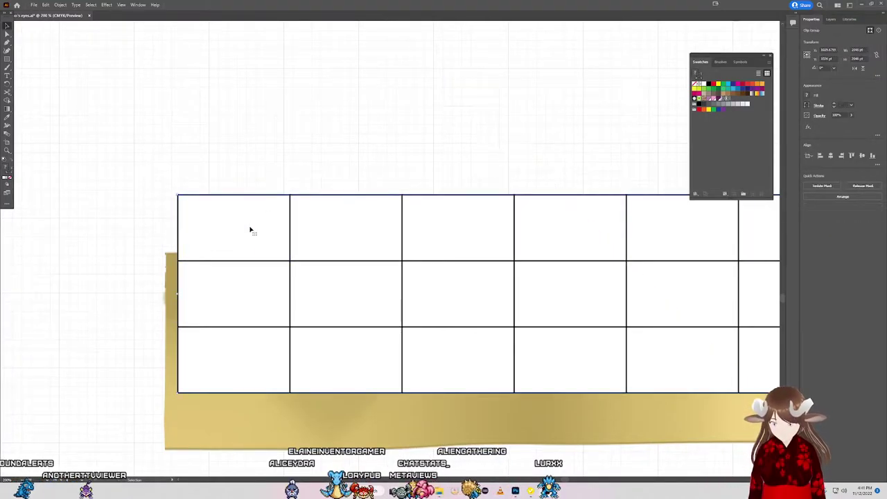
Step: Isolate the grid group, nudge its top-left cell back in place, and select top-row cells
{"action": "double_click", "coordinate": [205, 212]}
{"action": "left_click_drag", "start_coordinate": [242, 217], "coordinate": [129, 169]}
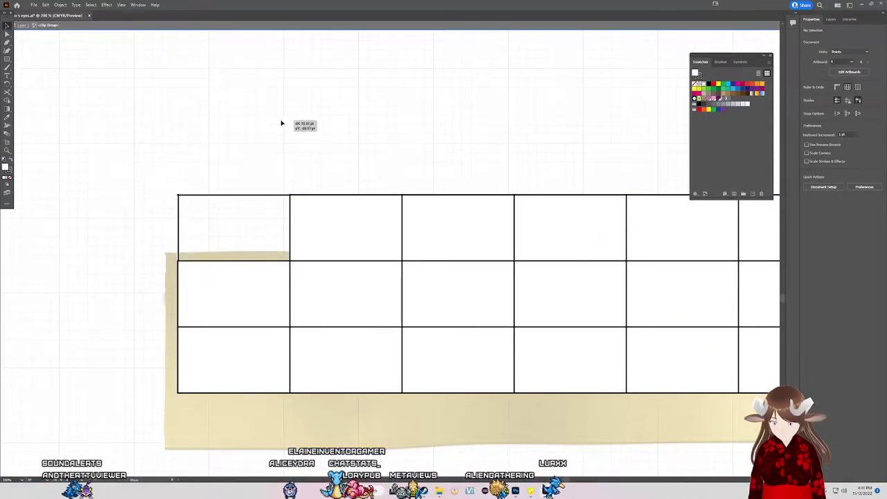
{"action": "mouse_move", "coordinate": [281, 123]}
{"action": "left_mouse_down"}
{"action": "mouse_move", "coordinate": [271, 231]}
{"action": "mouse_move", "coordinate": [194, 229]}
{"action": "mouse_move", "coordinate": [259, 220]}
{"action": "mouse_move", "coordinate": [238, 218]}
{"action": "mouse_move", "coordinate": [263, 182]}
{"action": "left_mouse_up"}
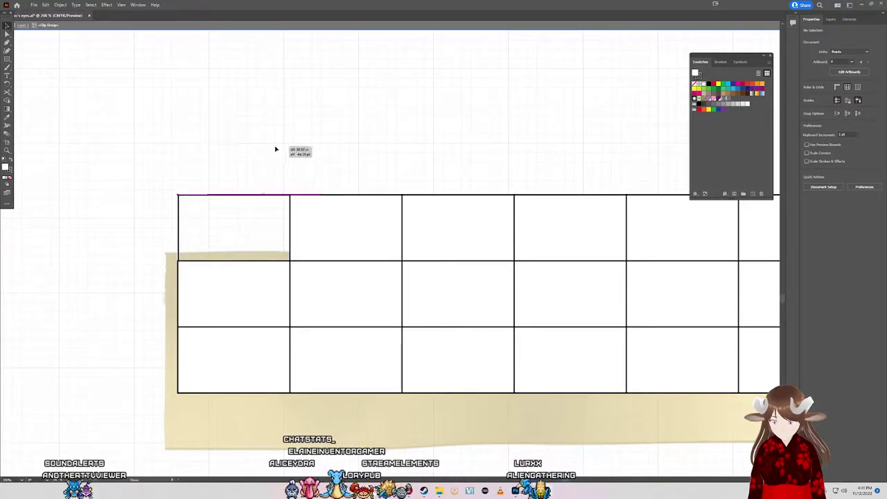
{"action": "left_click", "coordinate": [257, 220]}
{"action": "left_click", "coordinate": [253, 227]}
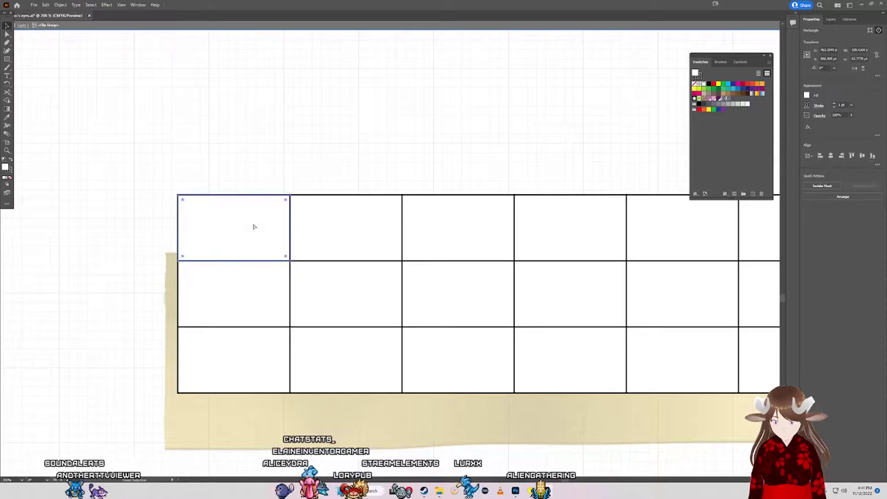
{"action": "left_click", "coordinate": [382, 239]}
{"action": "left_click", "coordinate": [464, 224]}
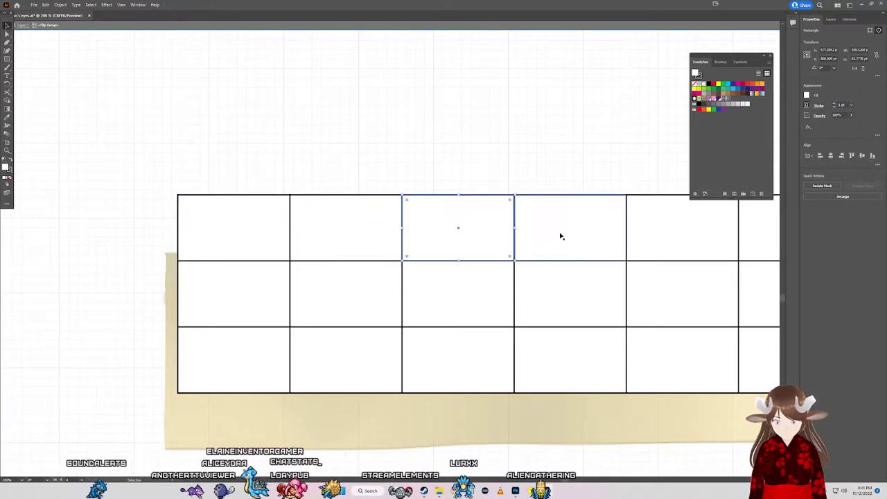
{"action": "left_click", "coordinate": [563, 237]}
Step: Select the first middle-row cell and scroll over the grid to inspect it
{"action": "scroll", "coordinate": [565, 238], "scroll_direction": "down", "scroll_amount": 3}
{"action": "scroll", "coordinate": [559, 238], "scroll_direction": "up", "scroll_amount": 2}
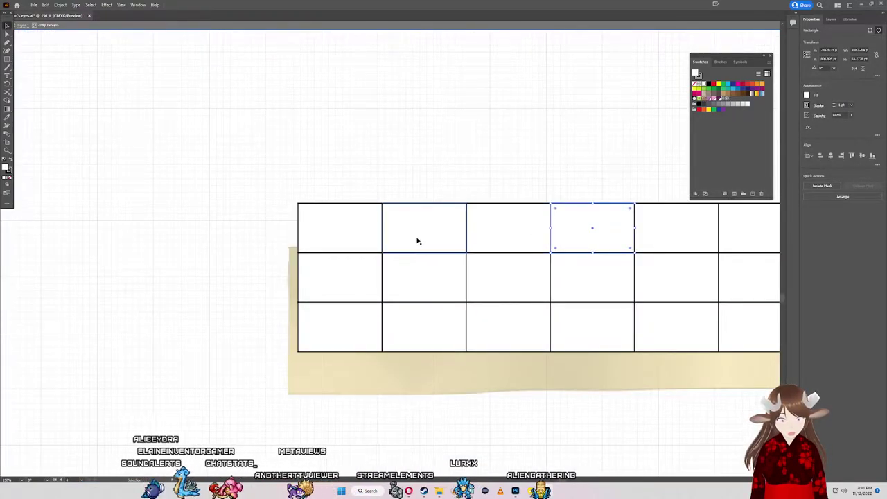
{"action": "left_click", "coordinate": [371, 274]}
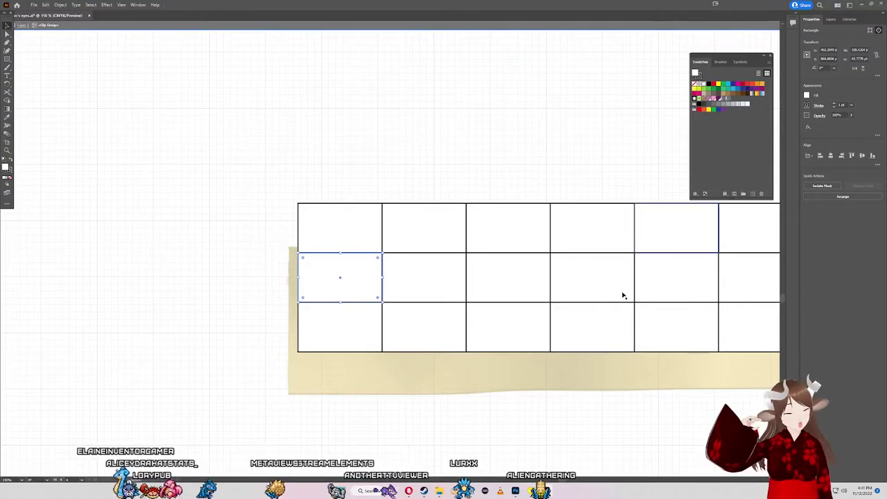
{"action": "scroll", "coordinate": [348, 363], "scroll_direction": "down", "scroll_amount": 3}
{"action": "scroll", "coordinate": [331, 258], "scroll_direction": "down", "scroll_amount": 2}
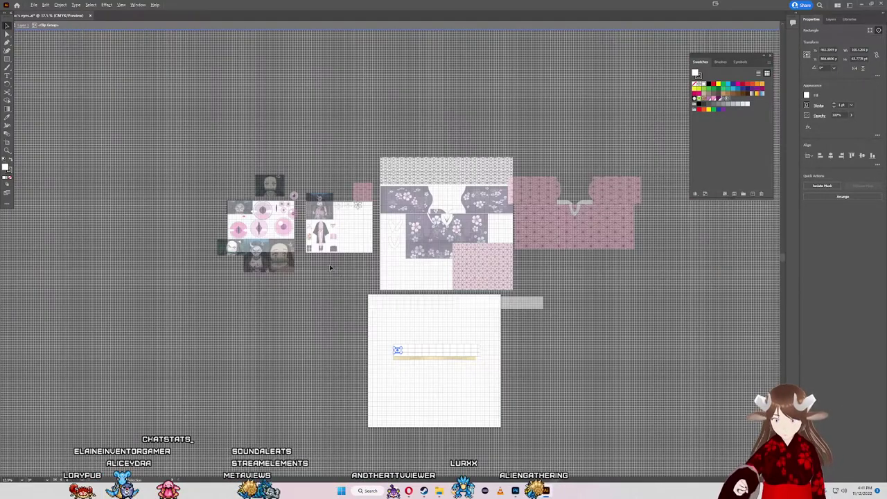
{"action": "scroll", "coordinate": [309, 225], "scroll_direction": "up", "scroll_amount": 2}
{"action": "scroll", "coordinate": [309, 224], "scroll_direction": "up", "scroll_amount": 1}
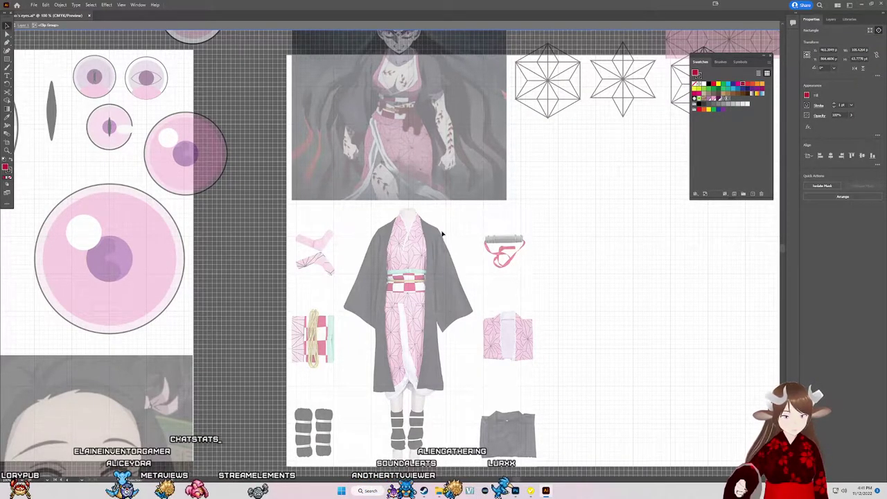
{"action": "scroll", "coordinate": [436, 243], "scroll_direction": "up", "scroll_amount": 1}
{"action": "scroll", "coordinate": [427, 264], "scroll_direction": "up", "scroll_amount": 1}
{"action": "scroll", "coordinate": [419, 279], "scroll_direction": "up", "scroll_amount": 1}
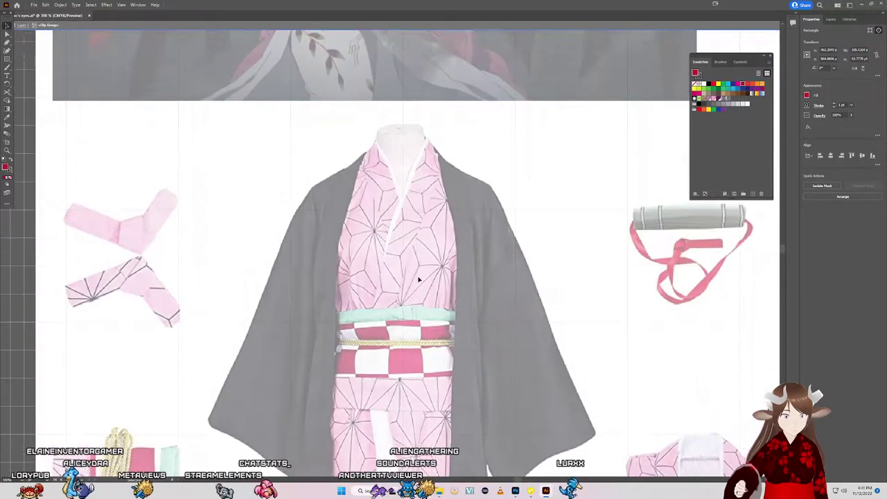
{"action": "scroll", "coordinate": [418, 279], "scroll_direction": "up", "scroll_amount": 2}
{"action": "scroll", "coordinate": [419, 279], "scroll_direction": "up", "scroll_amount": 3}
{"action": "scroll", "coordinate": [419, 279], "scroll_direction": "up", "scroll_amount": 3}
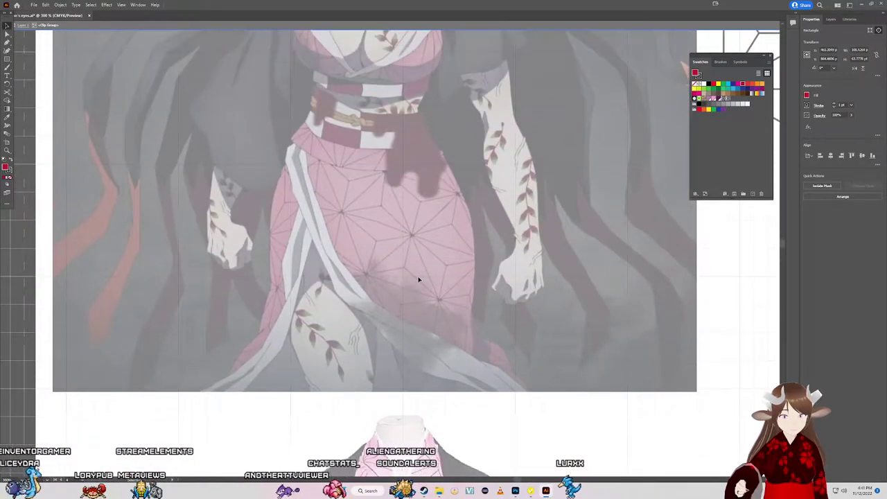
{"action": "scroll", "coordinate": [418, 284], "scroll_direction": "down", "scroll_amount": 1}
{"action": "scroll", "coordinate": [416, 312], "scroll_direction": "down", "scroll_amount": 3}
{"action": "scroll", "coordinate": [416, 340], "scroll_direction": "down", "scroll_amount": 3}
{"action": "scroll", "coordinate": [417, 360], "scroll_direction": "down", "scroll_amount": 5}
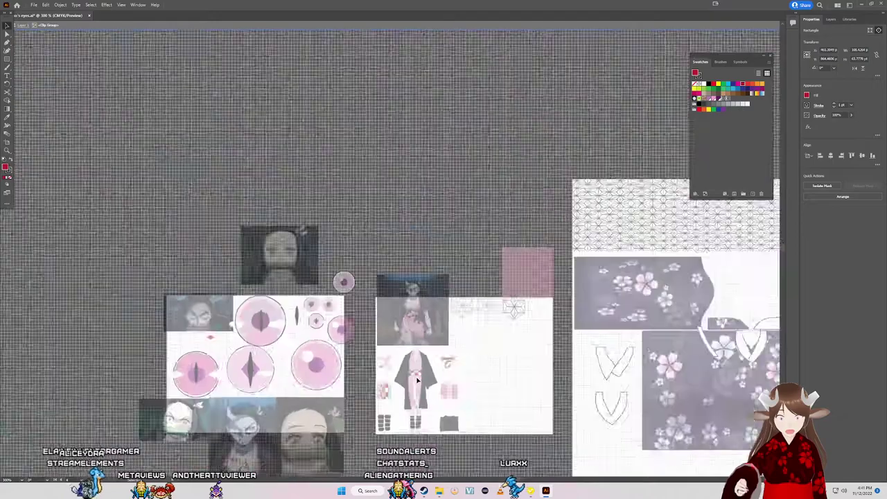
{"action": "scroll", "coordinate": [418, 380], "scroll_direction": "down", "scroll_amount": 3}
{"action": "scroll", "coordinate": [478, 416], "scroll_direction": "down", "scroll_amount": 3}
{"action": "scroll", "coordinate": [527, 277], "scroll_direction": "up", "scroll_amount": 3}
{"action": "scroll", "coordinate": [574, 241], "scroll_direction": "up", "scroll_amount": 3}
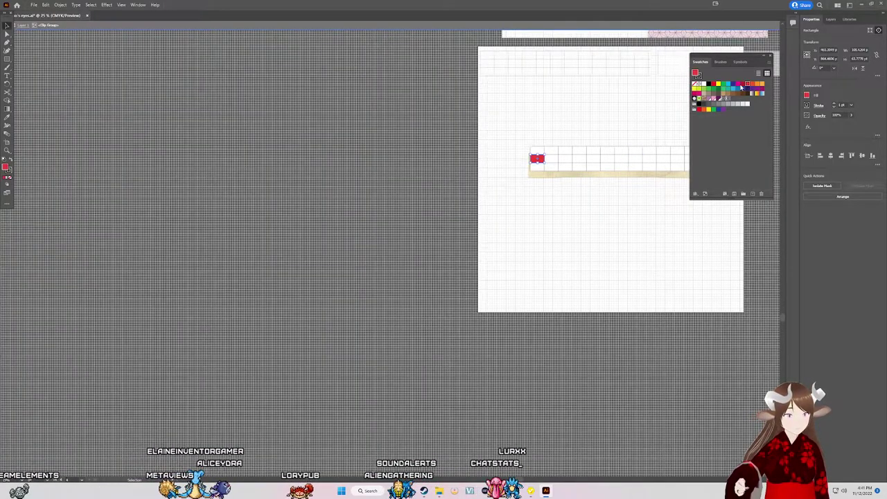
{"action": "scroll", "coordinate": [607, 170], "scroll_direction": "up", "scroll_amount": 2}
{"action": "scroll", "coordinate": [605, 170], "scroll_direction": "down", "scroll_amount": 1}
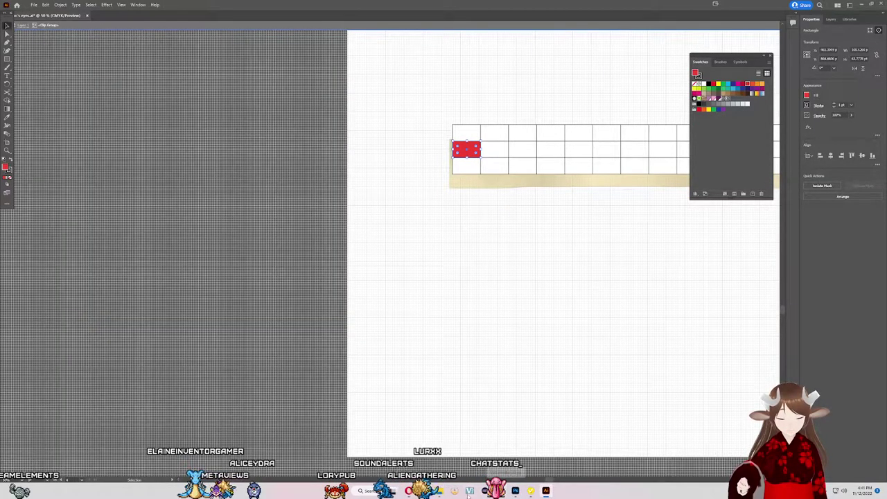
Step: Exit isolation mode on the grid group and deselect the red rectangle
{"action": "double_click", "coordinate": [377, 146]}
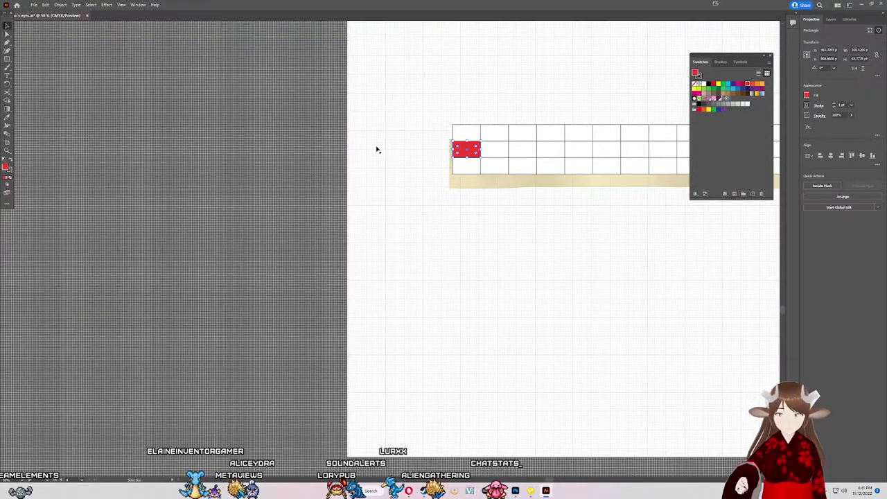
{"action": "left_click", "coordinate": [520, 208]}
{"action": "scroll", "coordinate": [513, 212], "scroll_direction": "up", "scroll_amount": 2}
{"action": "scroll", "coordinate": [503, 221], "scroll_direction": "up", "scroll_amount": 2}
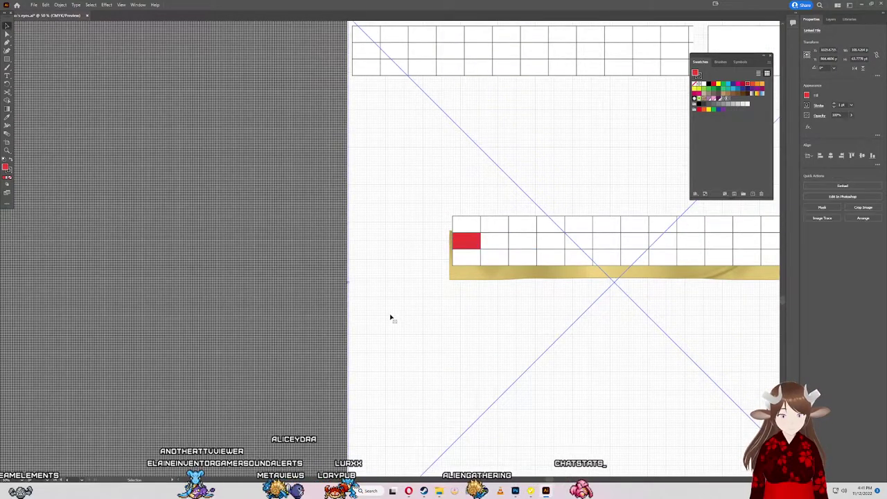
{"action": "double_click", "coordinate": [470, 225]}
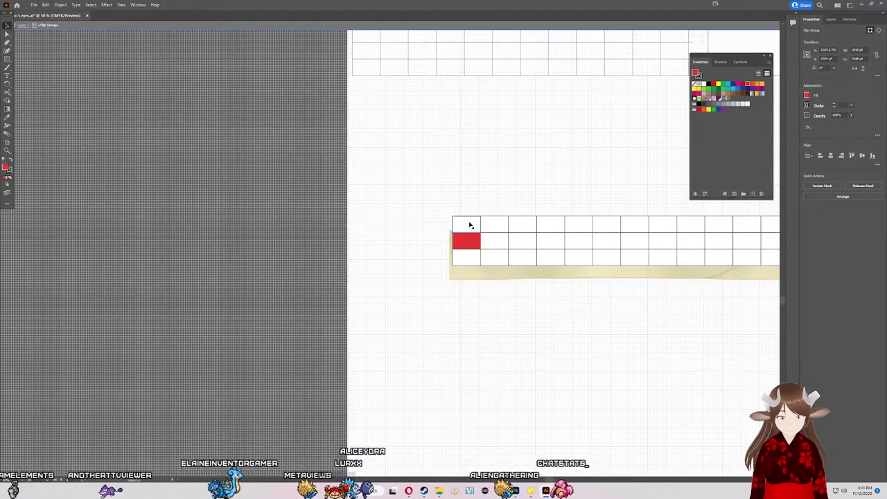
{"action": "double_click", "coordinate": [442, 447]}
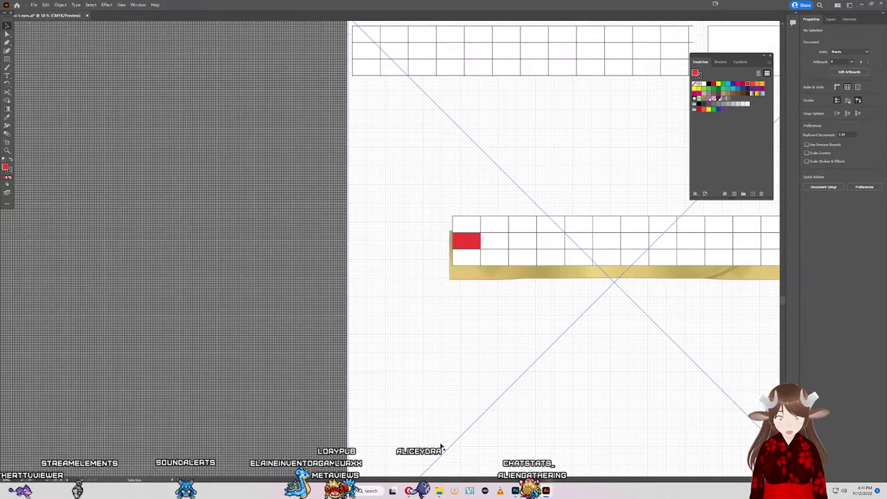
Step: Copy the character reference image from the browser and paste it into Illustrator
{"action": "left_click", "coordinate": [409, 491]}
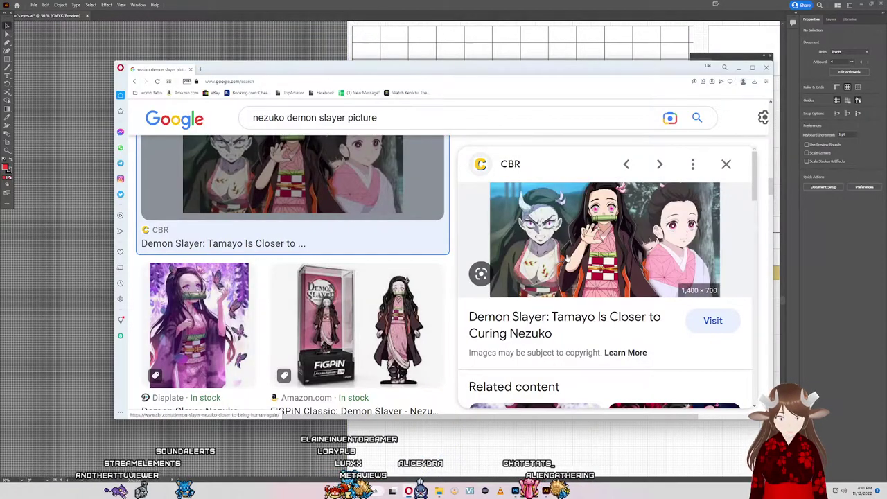
{"action": "right_click", "coordinate": [601, 263]}
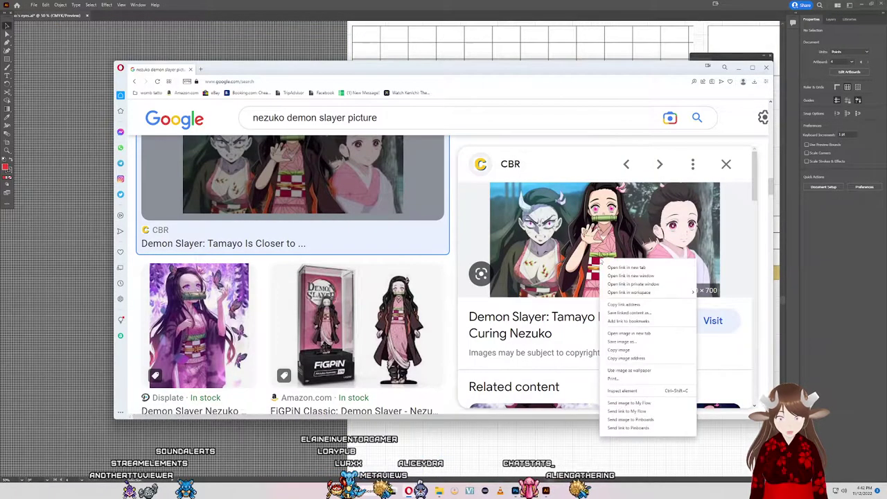
{"action": "left_click", "coordinate": [641, 352]}
{"action": "left_click", "coordinate": [511, 434]}
{"action": "key", "text": "ctrl+v"}
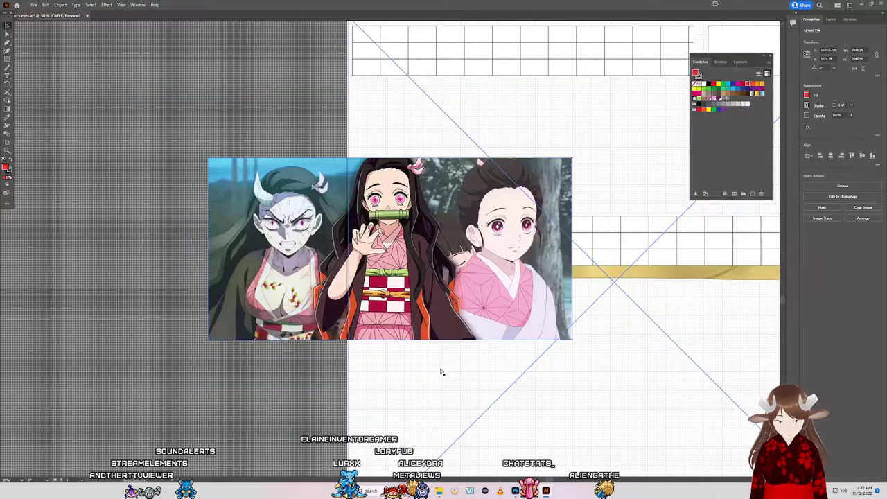
Step: Move the reference image left off the grid and isolate the sash grid group
{"action": "left_click_drag", "start_coordinate": [411, 264], "coordinate": [250, 239]}
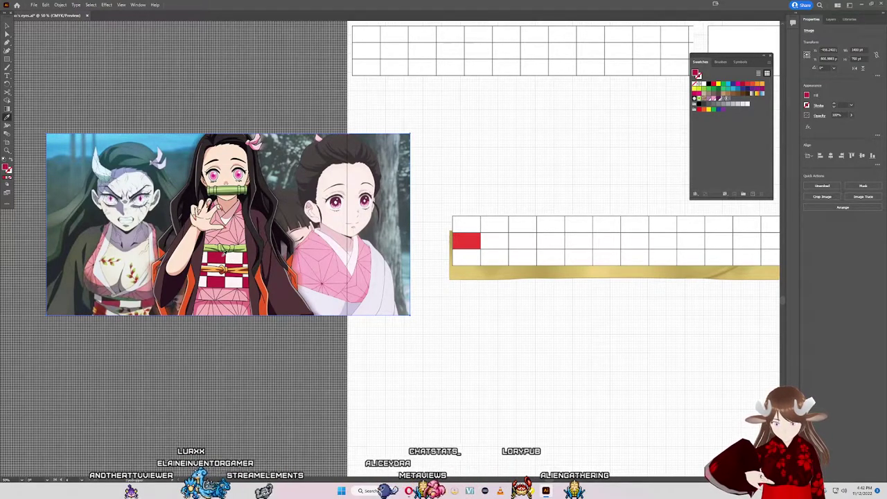
{"action": "left_click", "coordinate": [474, 239]}
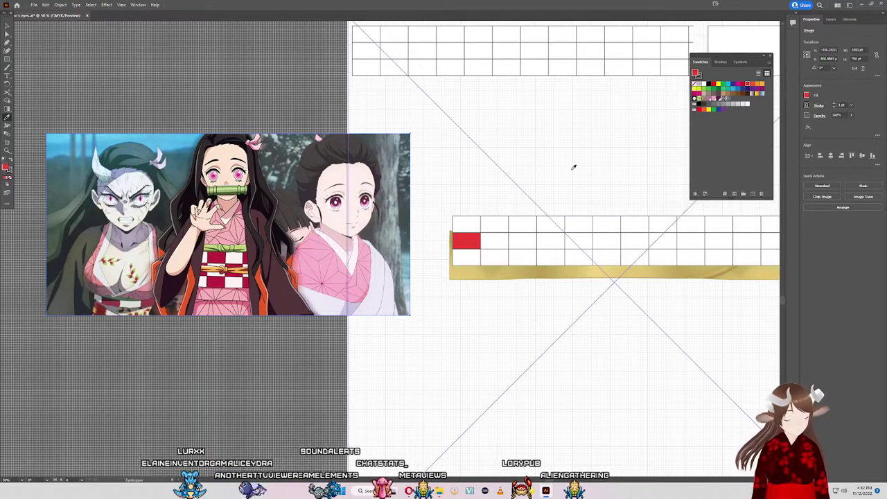
{"action": "left_click", "coordinate": [414, 224]}
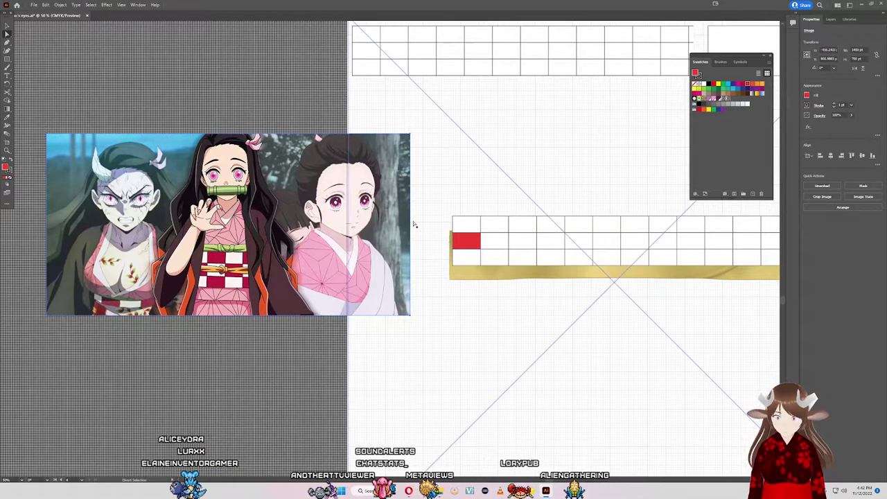
{"action": "left_click", "coordinate": [463, 241]}
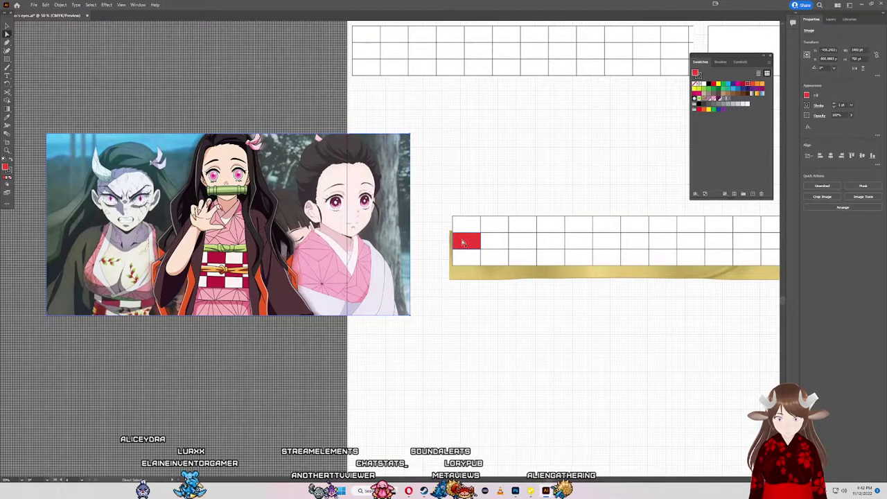
{"action": "left_click", "coordinate": [463, 241]}
{"action": "double_click", "coordinate": [464, 241]}
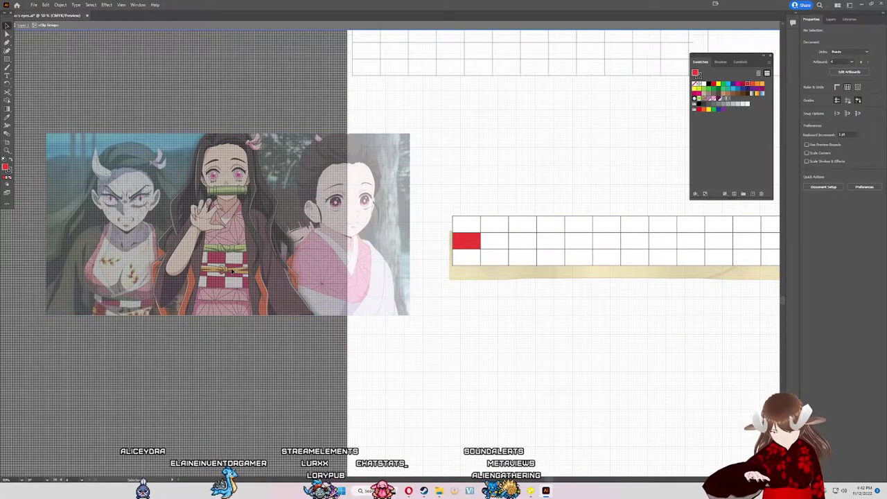
Step: Eyedropper the obi's crimson into the second top-row cell and the red cell
{"action": "key", "text": "i"}
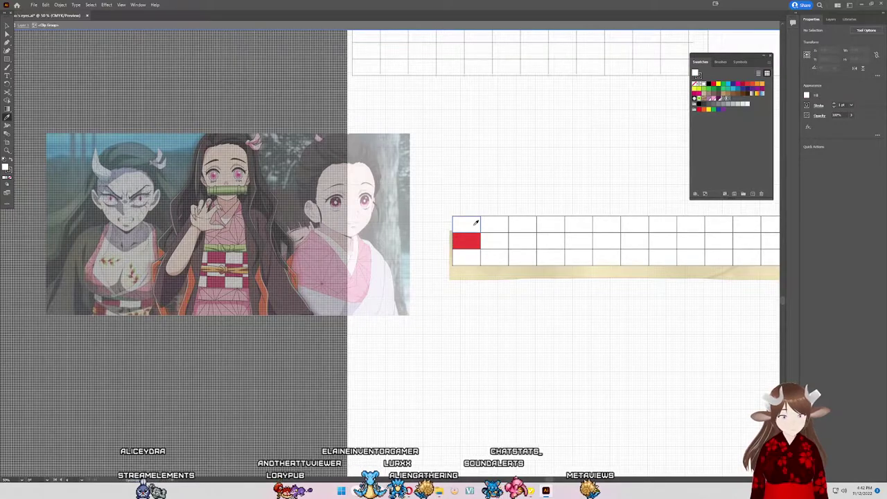
{"action": "left_click", "coordinate": [495, 230]}
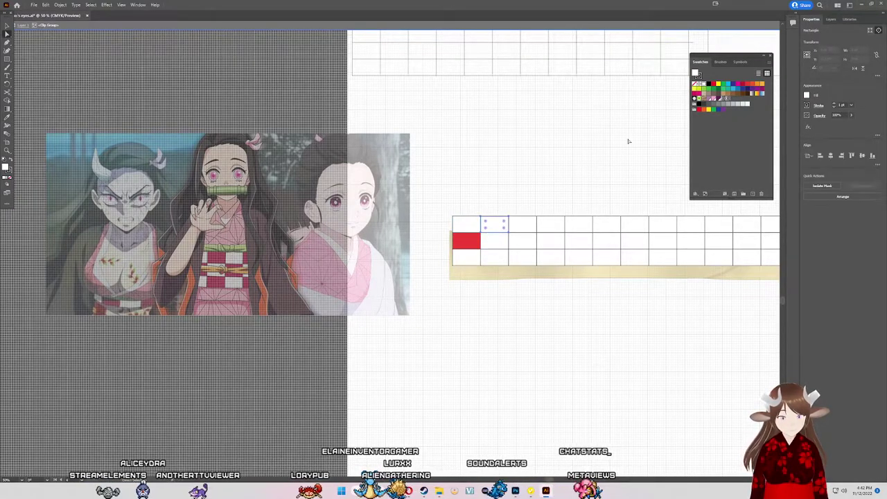
{"action": "key", "text": "i"}
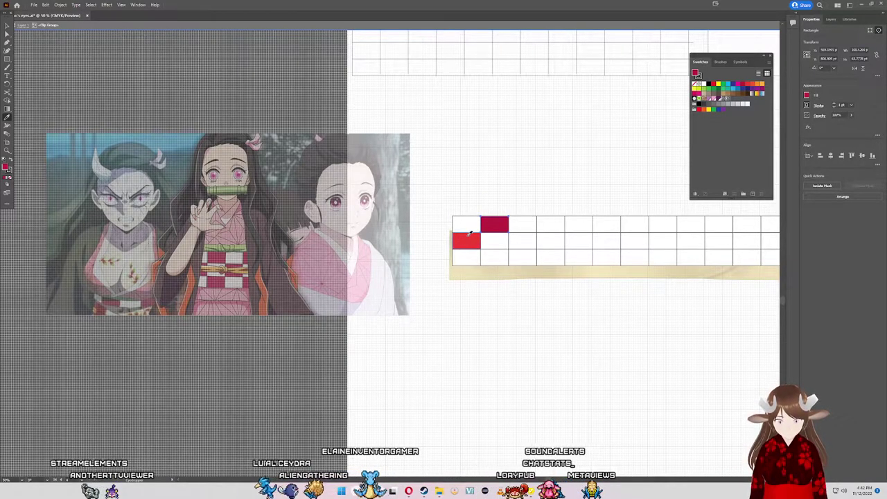
{"action": "left_click", "coordinate": [465, 243]}
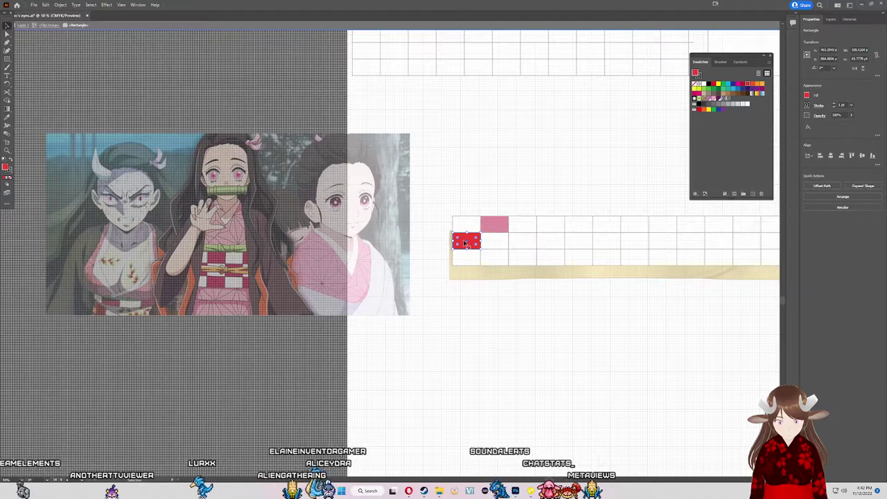
{"action": "left_click", "coordinate": [501, 224]}
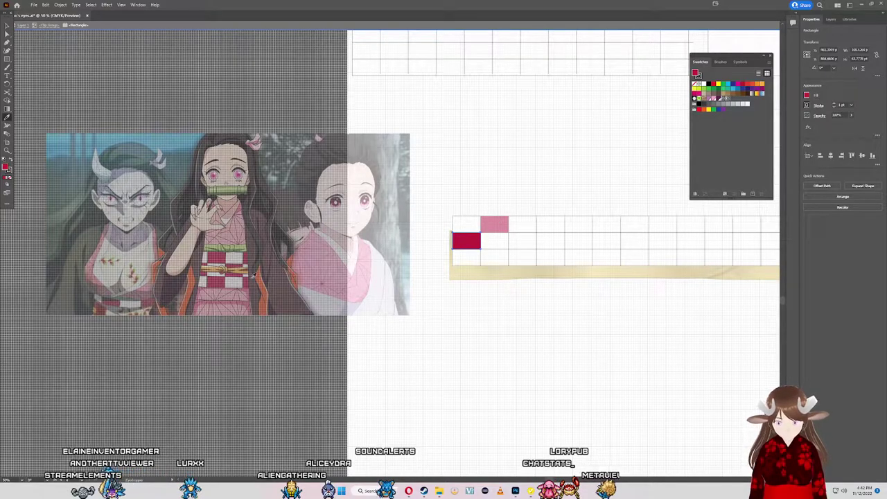
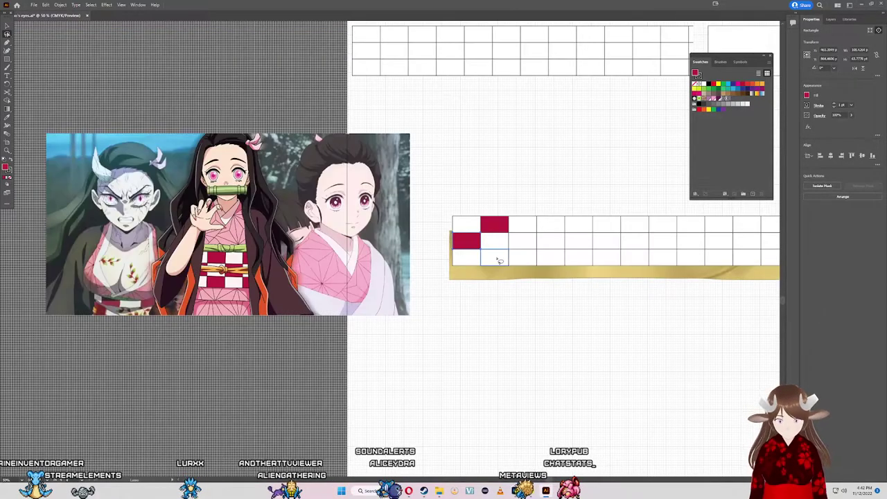
Step: Save the current crimson colour as a new swatch
{"action": "left_click", "coordinate": [498, 260]}
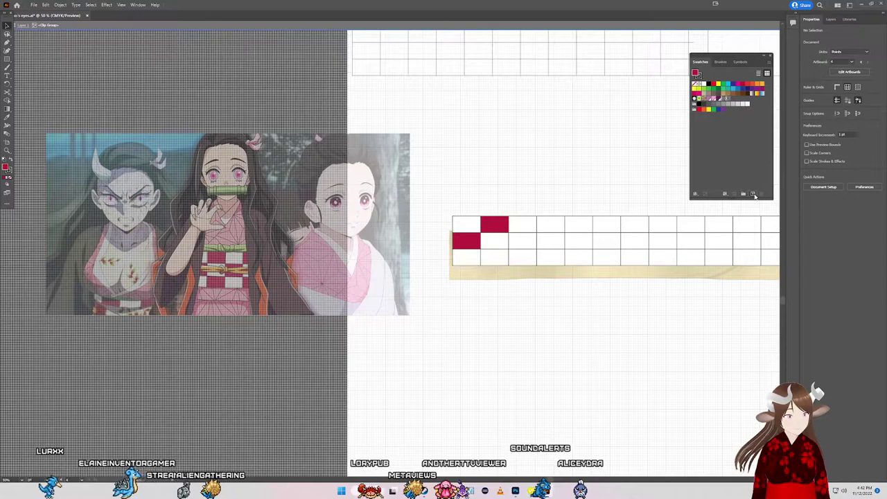
{"action": "left_click", "coordinate": [753, 193]}
{"action": "key", "text": "Return"}
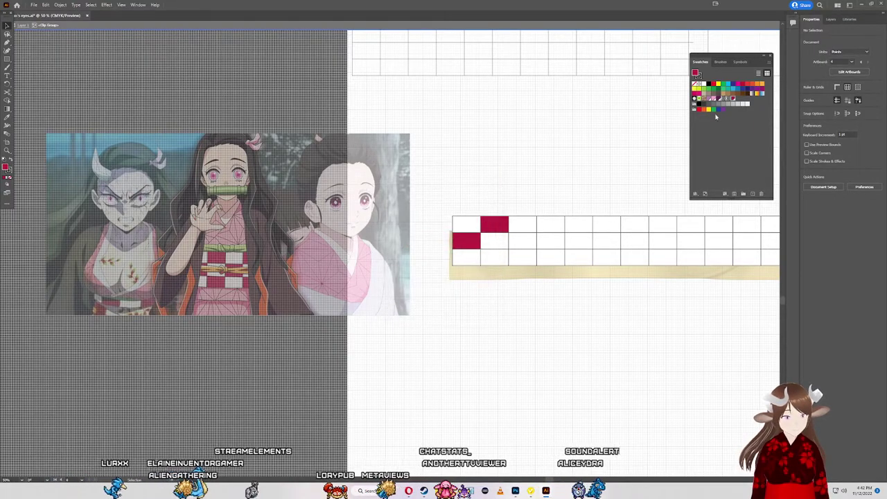
Step: Fill the bottom cell of column two and the middle cell of column three crimson
{"action": "left_click", "coordinate": [504, 257]}
{"action": "left_click", "coordinate": [807, 95]}
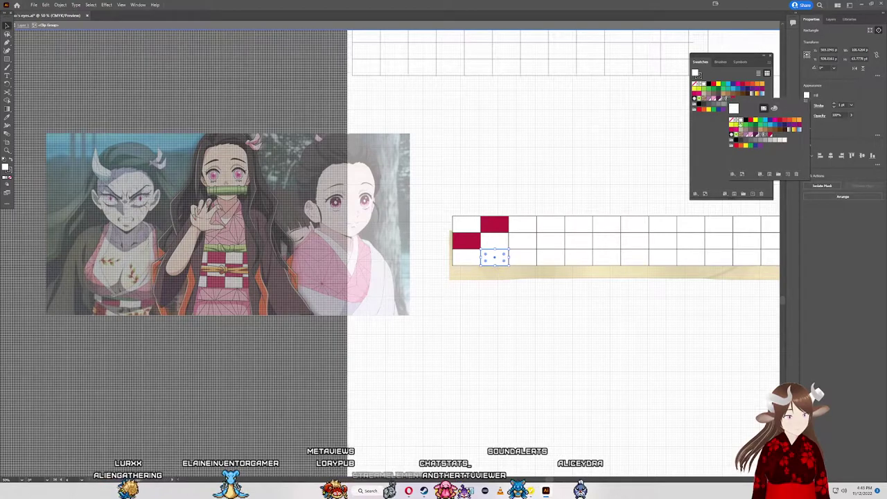
{"action": "left_click", "coordinate": [532, 251]}
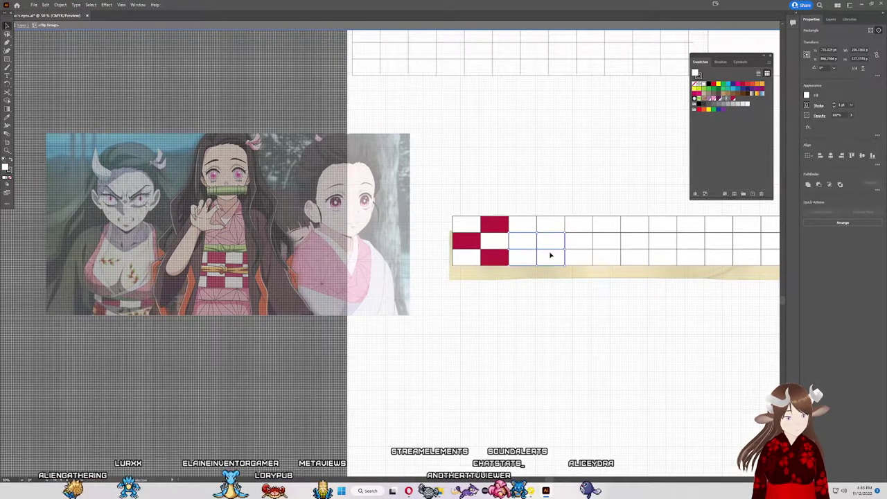
{"action": "left_click", "coordinate": [538, 204]}
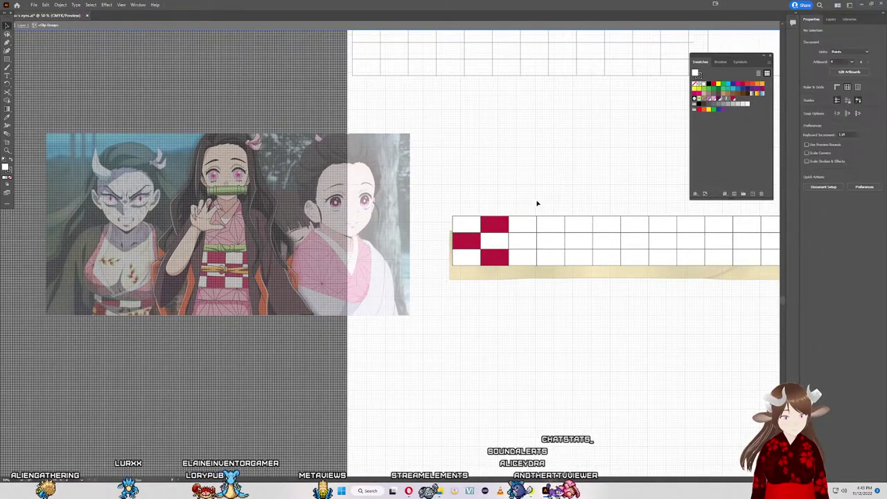
{"action": "left_click", "coordinate": [518, 247]}
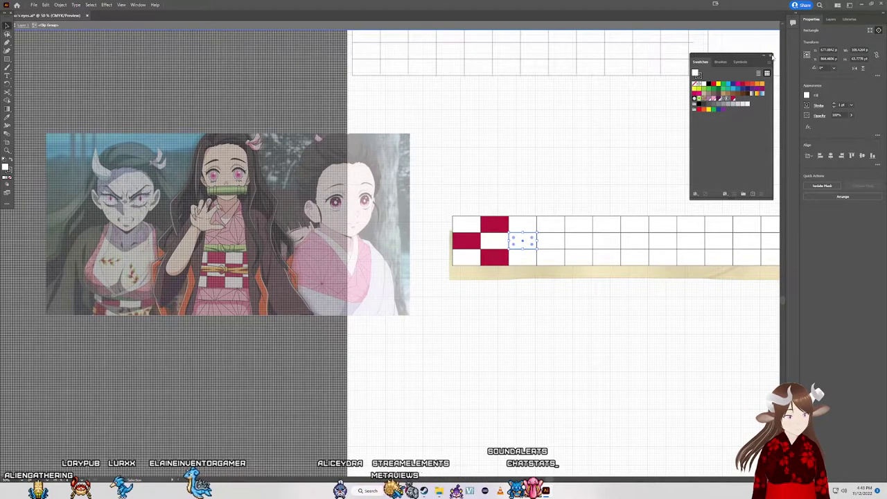
{"action": "left_click", "coordinate": [798, 83]}
{"action": "left_click", "coordinate": [807, 95]}
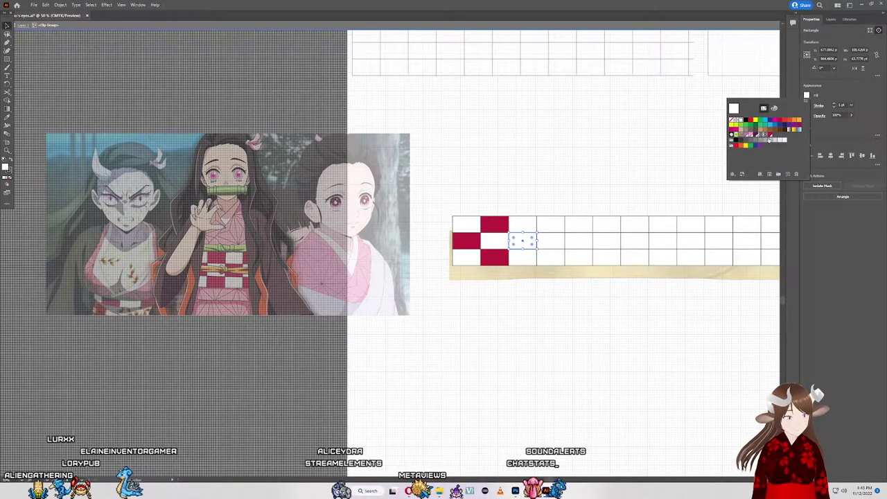
{"action": "left_click", "coordinate": [771, 135]}
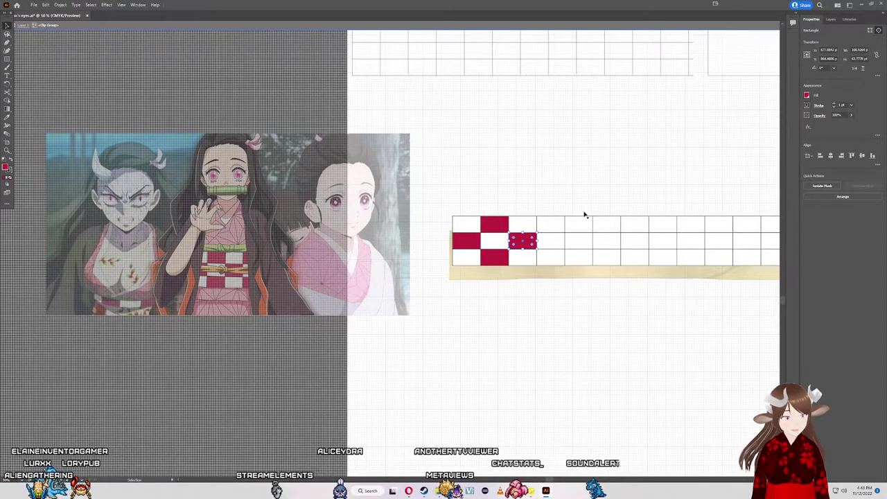
Step: Fill column four's top and bottom cells and column five's middle cell crimson
{"action": "left_click", "coordinate": [543, 226]}
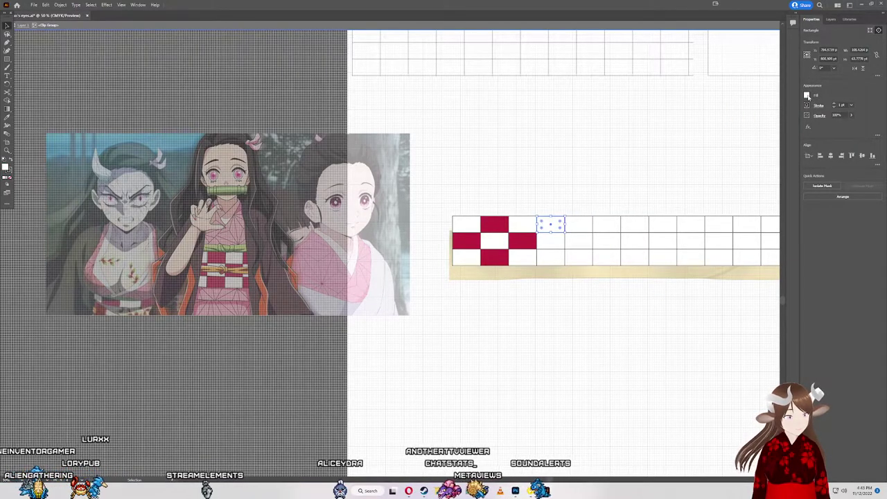
{"action": "left_click", "coordinate": [807, 95]}
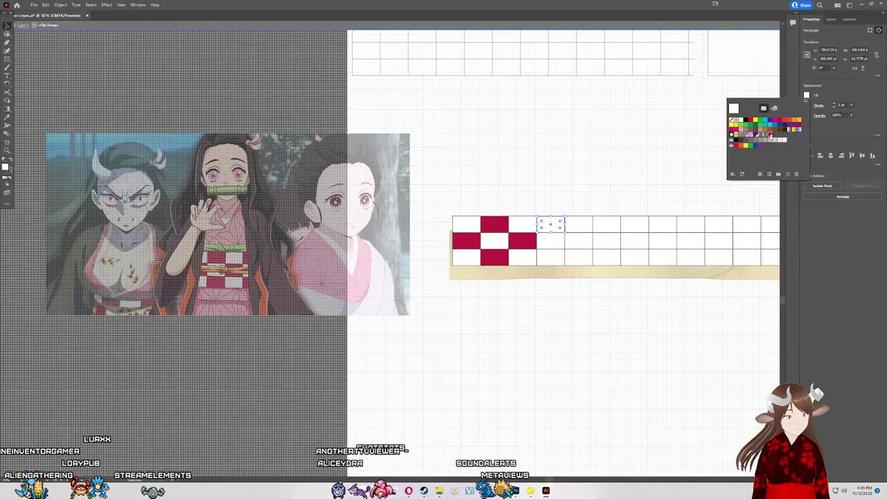
{"action": "left_click", "coordinate": [771, 134]}
{"action": "left_click", "coordinate": [550, 253]}
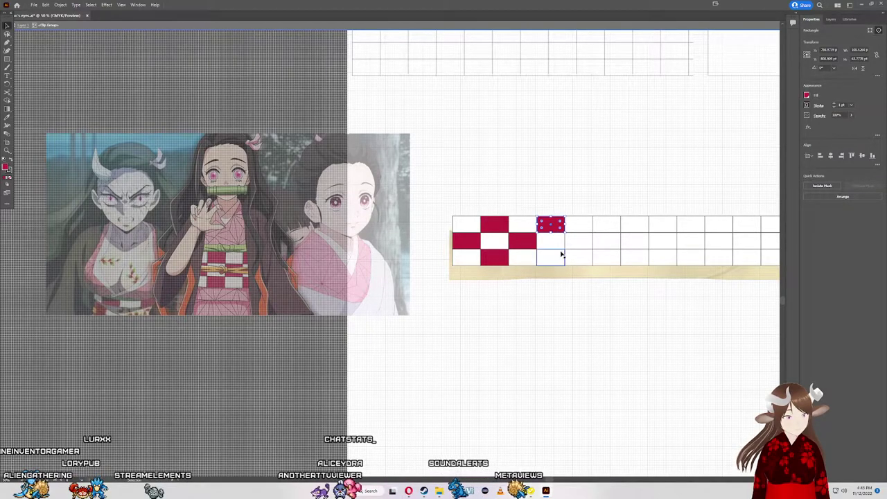
{"action": "left_click", "coordinate": [807, 95]}
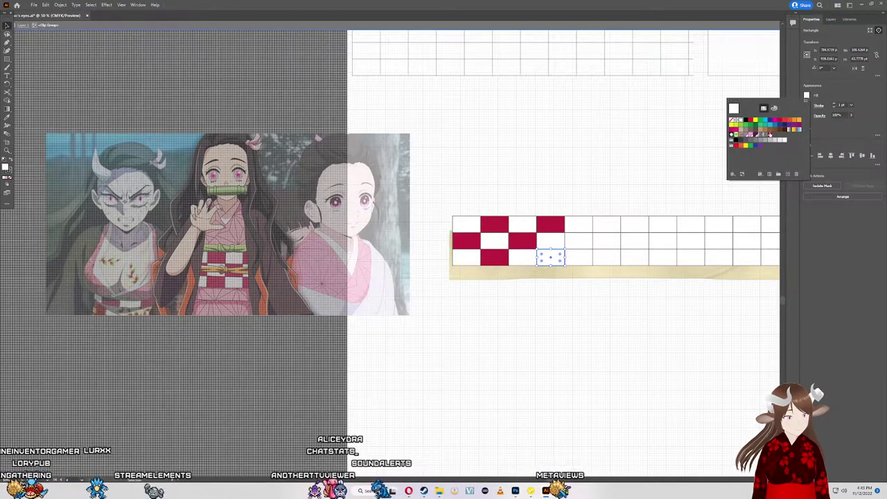
{"action": "left_click", "coordinate": [582, 242]}
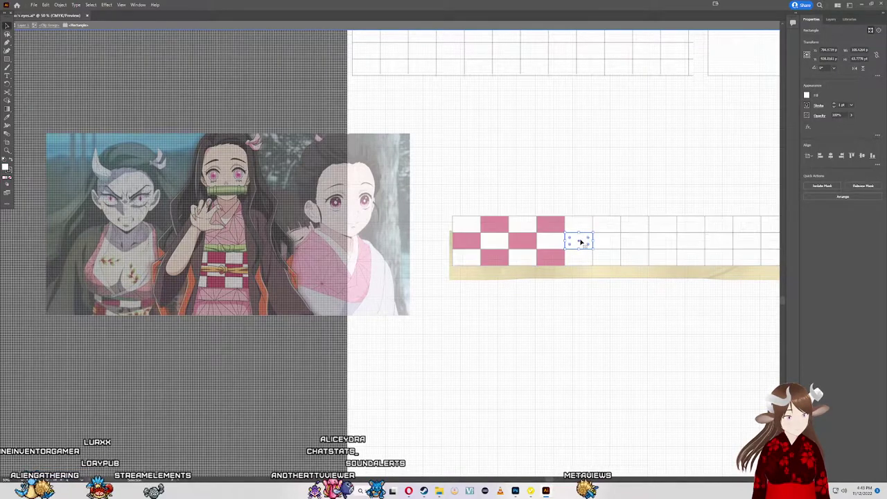
{"action": "left_click", "coordinate": [807, 95]}
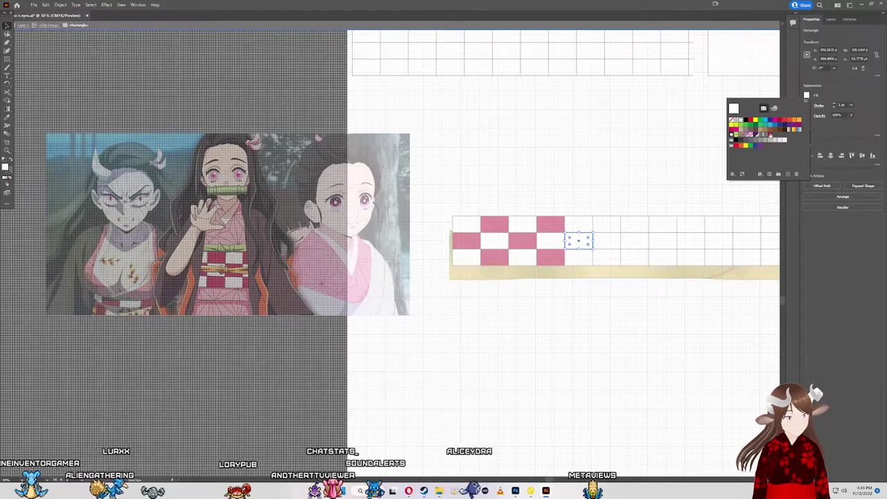
{"action": "left_click", "coordinate": [770, 135]}
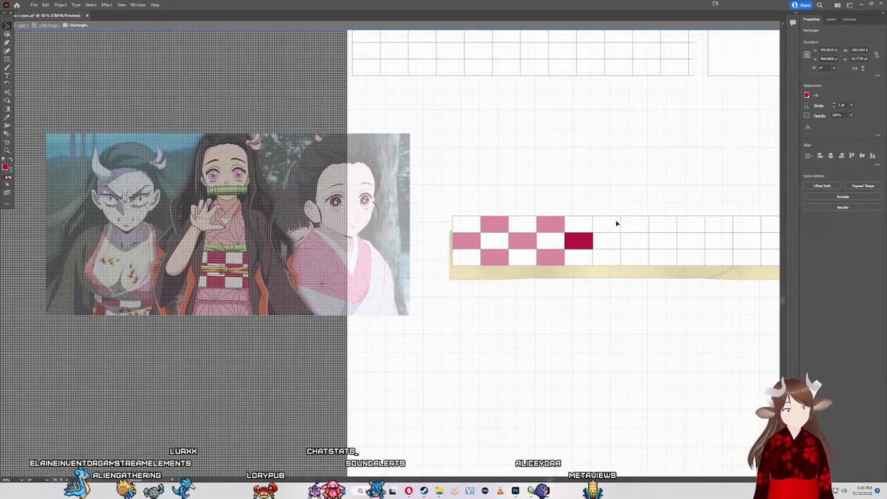
{"action": "key", "text": "Escape"}
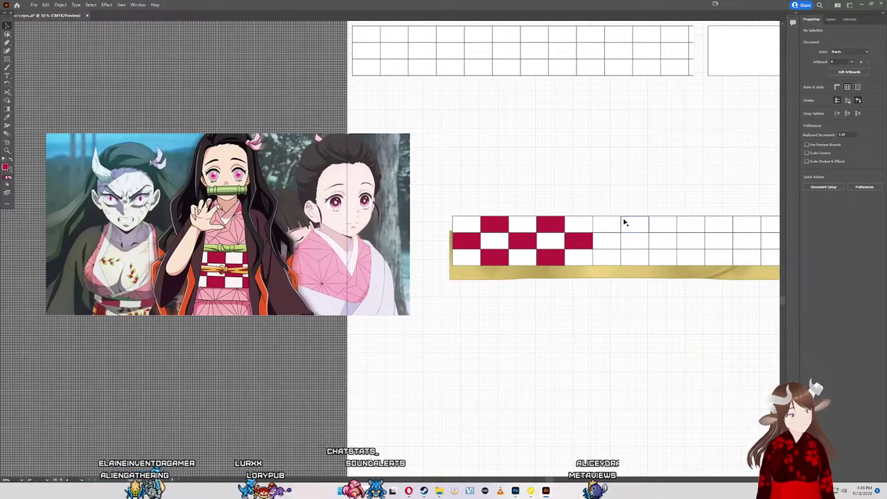
Step: Fill the top and bottom cells of column six crimson
{"action": "double_click", "coordinate": [610, 234]}
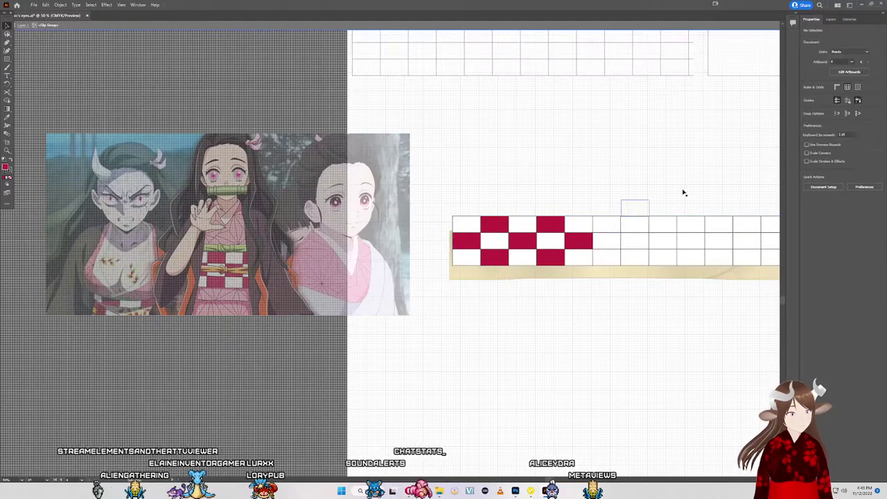
{"action": "double_click", "coordinate": [616, 232]}
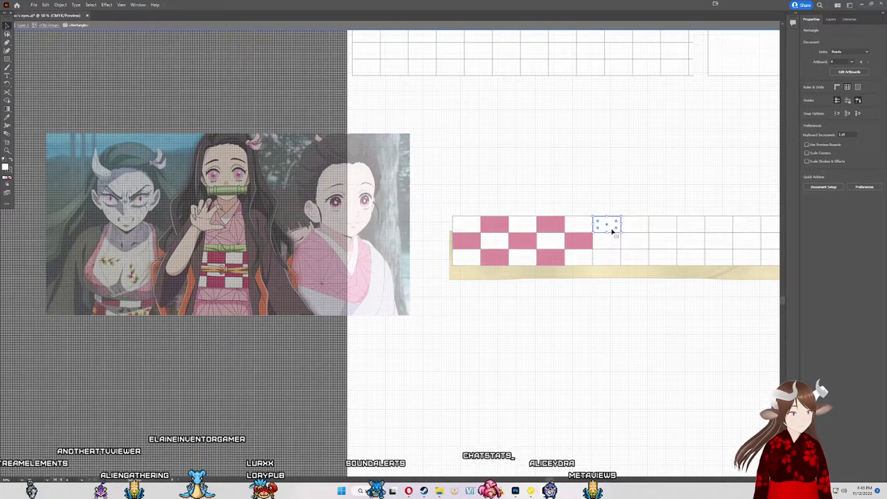
{"action": "left_click", "coordinate": [807, 95]}
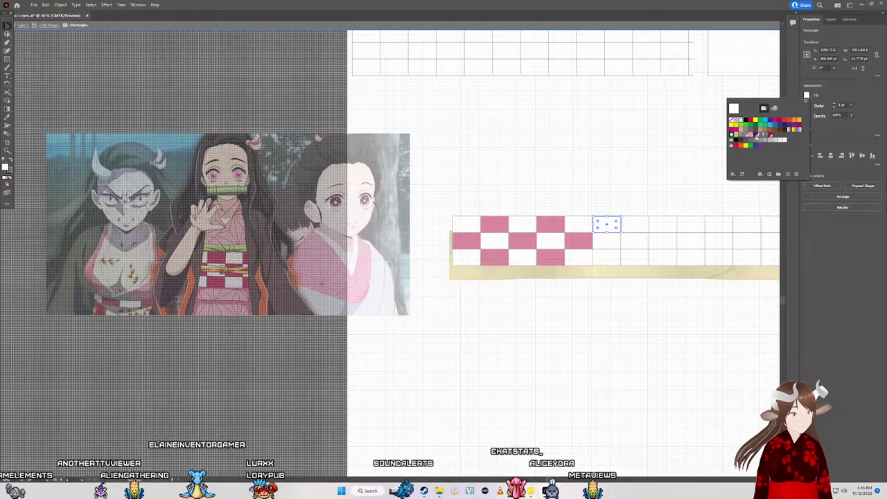
{"action": "left_click", "coordinate": [770, 135]}
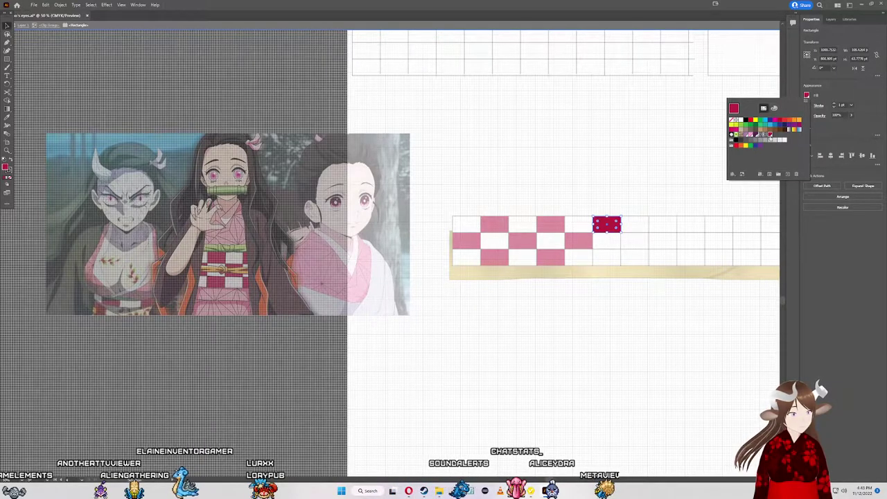
{"action": "double_click", "coordinate": [602, 254]}
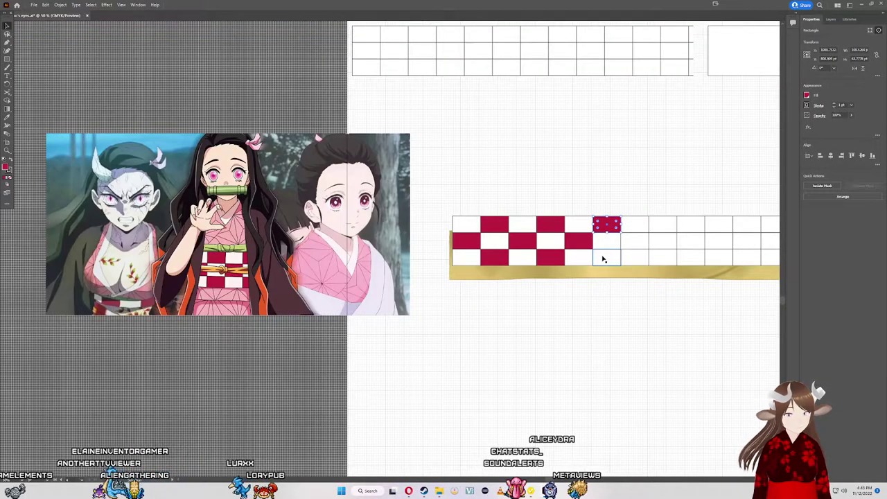
{"action": "double_click", "coordinate": [600, 260]}
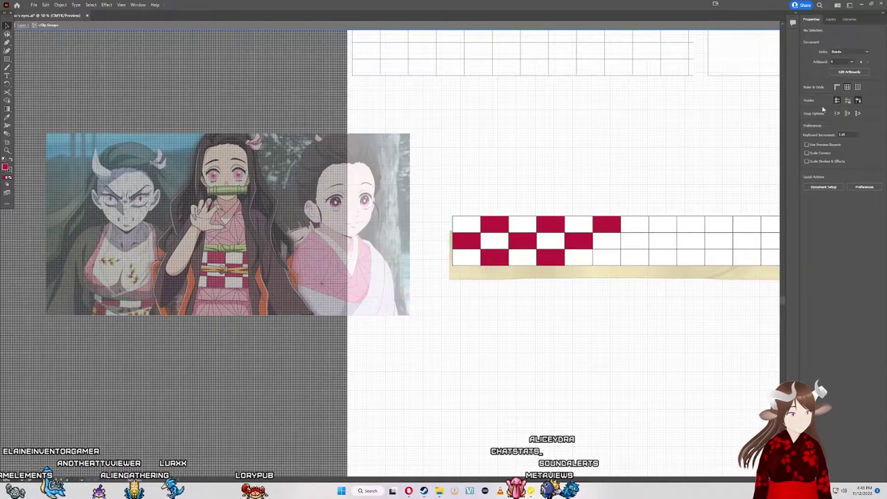
{"action": "left_click", "coordinate": [601, 260]}
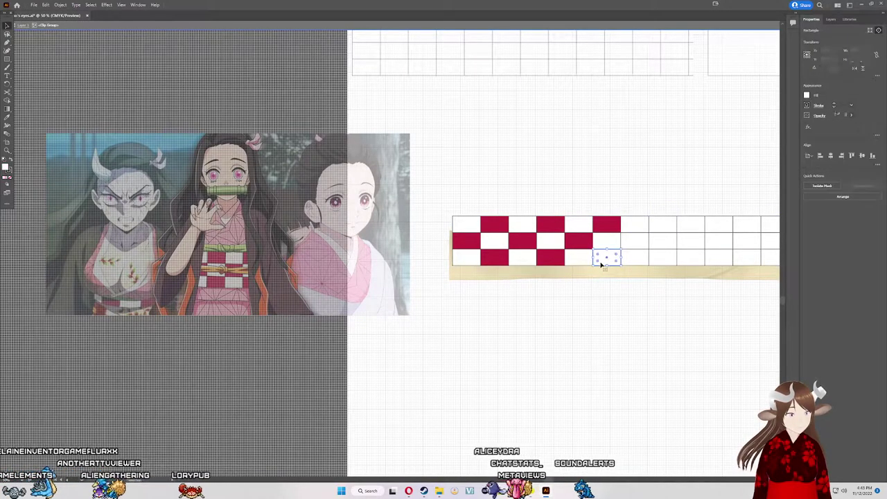
{"action": "left_click", "coordinate": [807, 95]}
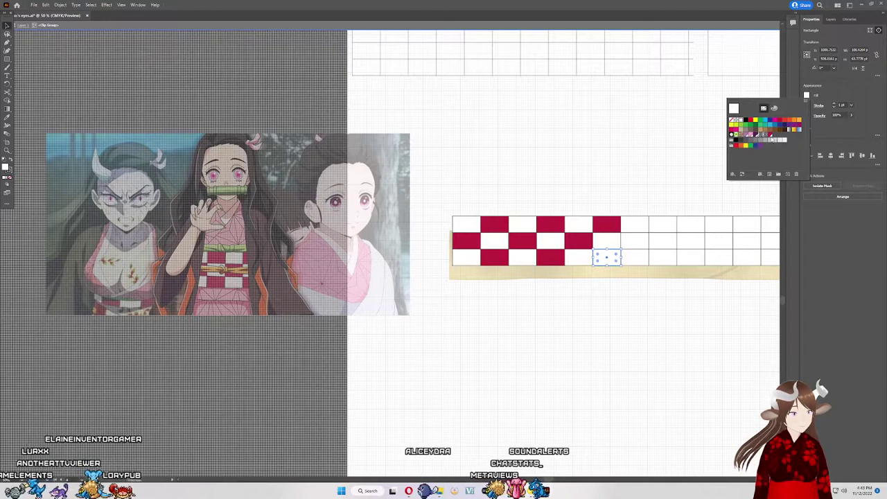
{"action": "left_click", "coordinate": [635, 240]}
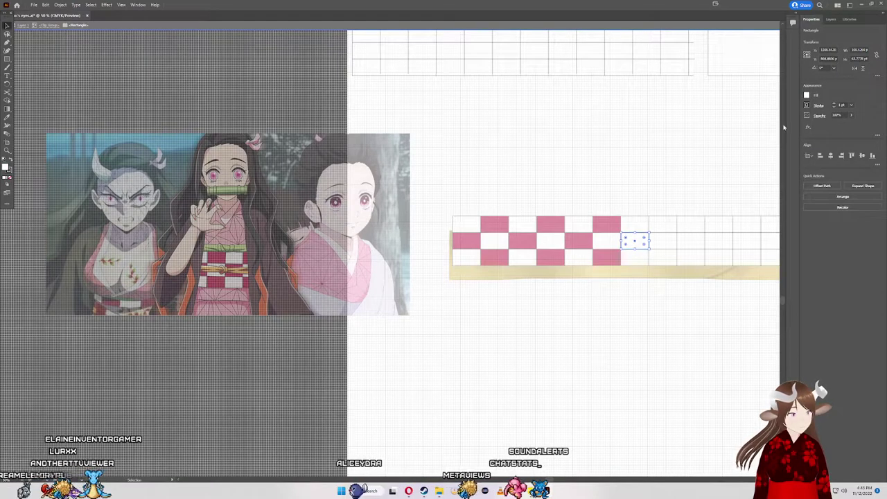
Step: Fill column seven's middle cell, column eight's top cell and a bottom-row cell crimson
{"action": "left_click", "coordinate": [807, 95]}
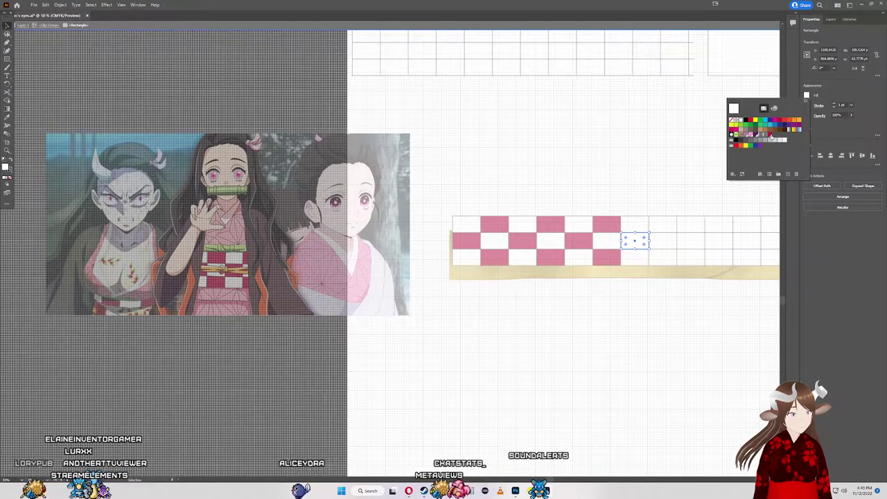
{"action": "left_click", "coordinate": [736, 145]}
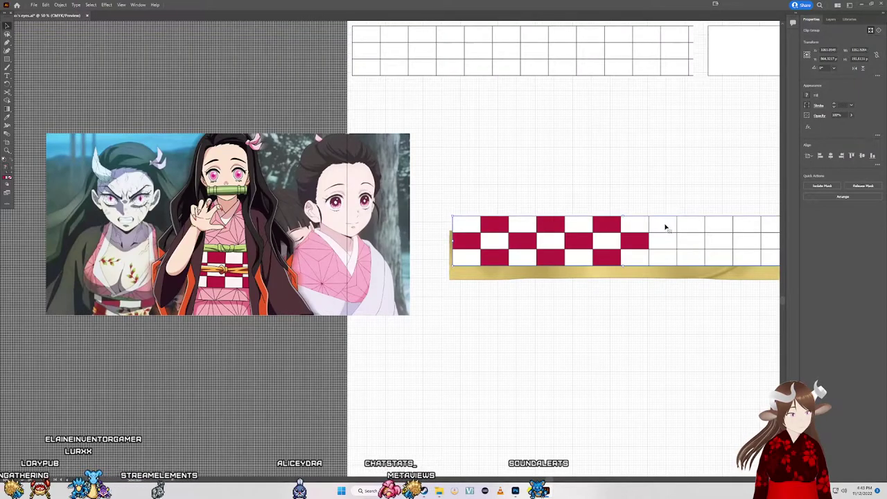
{"action": "left_click", "coordinate": [659, 224]}
{"action": "double_click", "coordinate": [659, 224]}
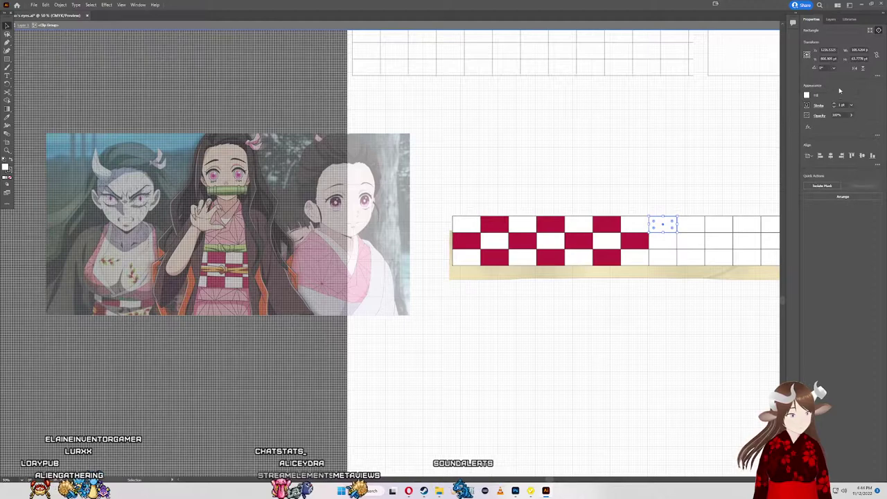
{"action": "left_click", "coordinate": [807, 95]}
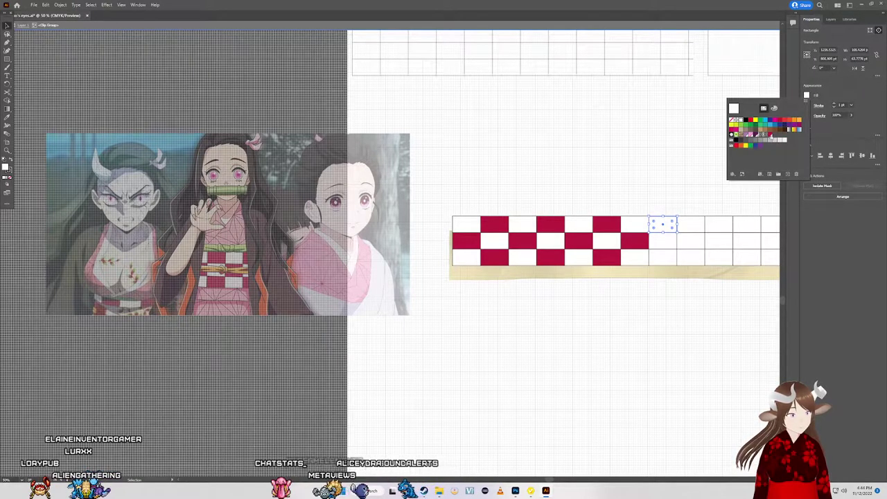
{"action": "left_click", "coordinate": [770, 133]}
{"action": "left_click", "coordinate": [670, 256]}
{"action": "double_click", "coordinate": [670, 256]}
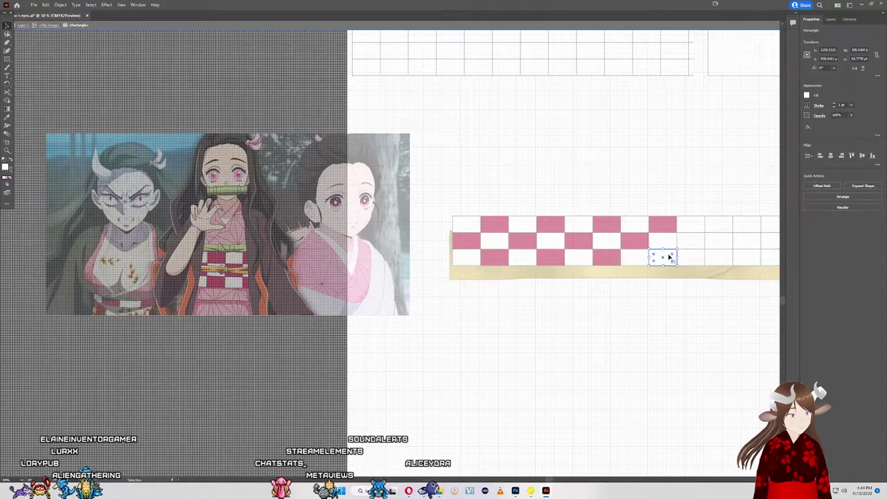
{"action": "left_click", "coordinate": [807, 95]}
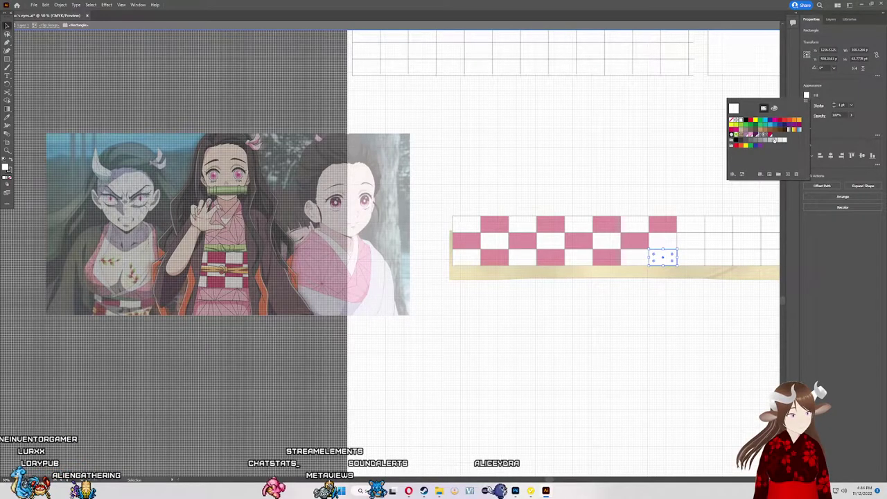
{"action": "left_click", "coordinate": [774, 138]}
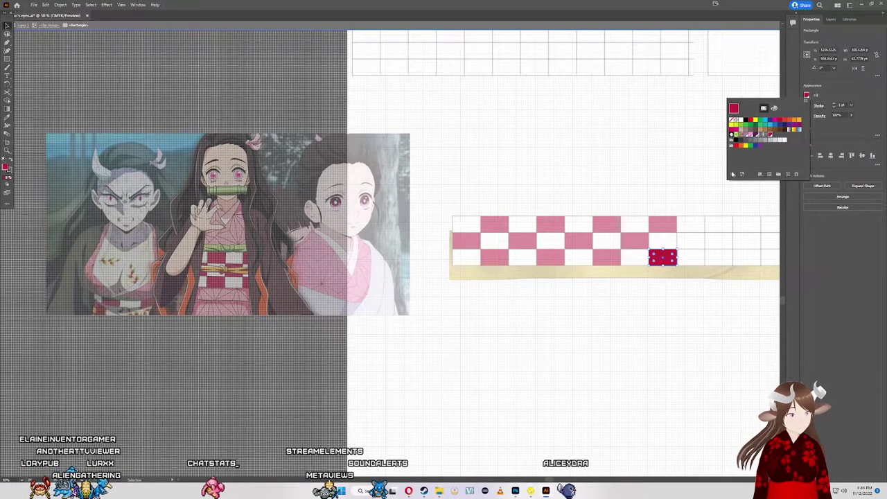
Step: Fill the next middle-row and bottom-row white cells crimson, reaching column ten
{"action": "double_click", "coordinate": [692, 241]}
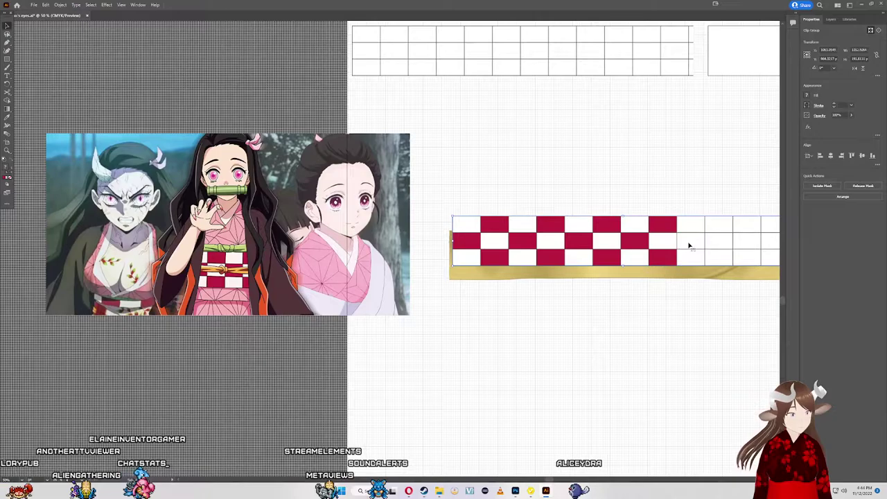
{"action": "double_click", "coordinate": [690, 246]}
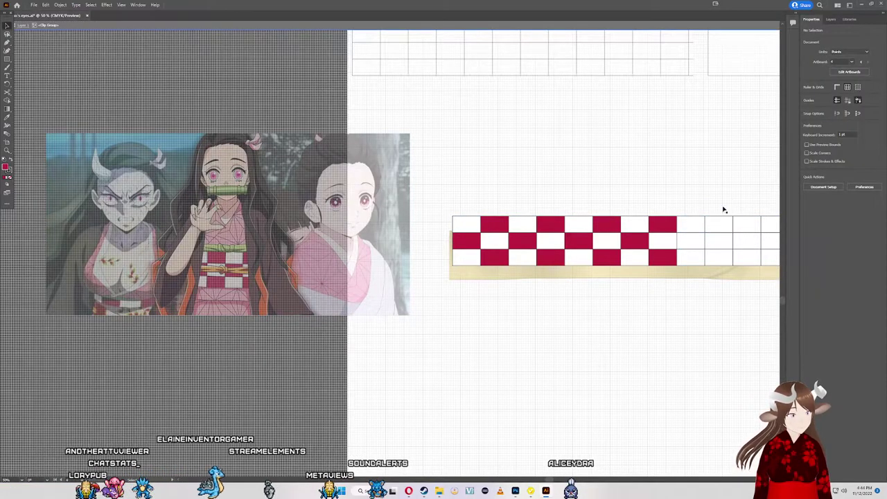
{"action": "left_click", "coordinate": [697, 243]}
{"action": "left_click", "coordinate": [807, 95]}
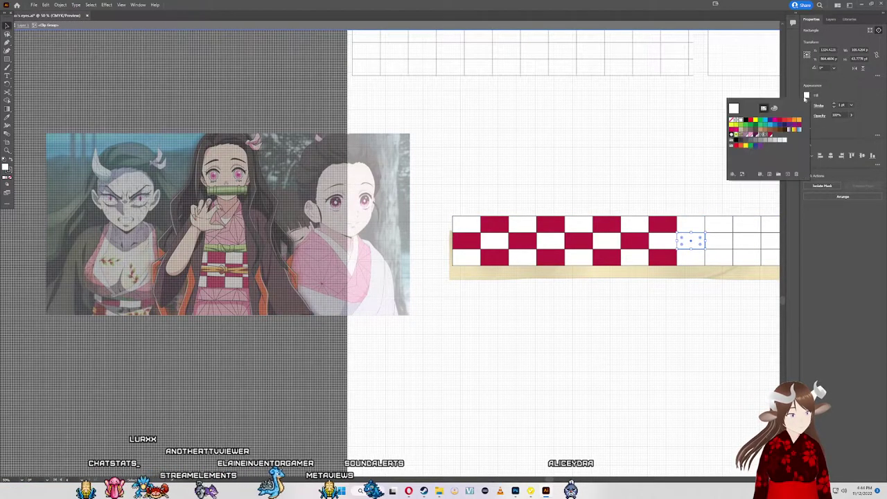
{"action": "left_click", "coordinate": [762, 146]}
{"action": "left_click", "coordinate": [718, 258]}
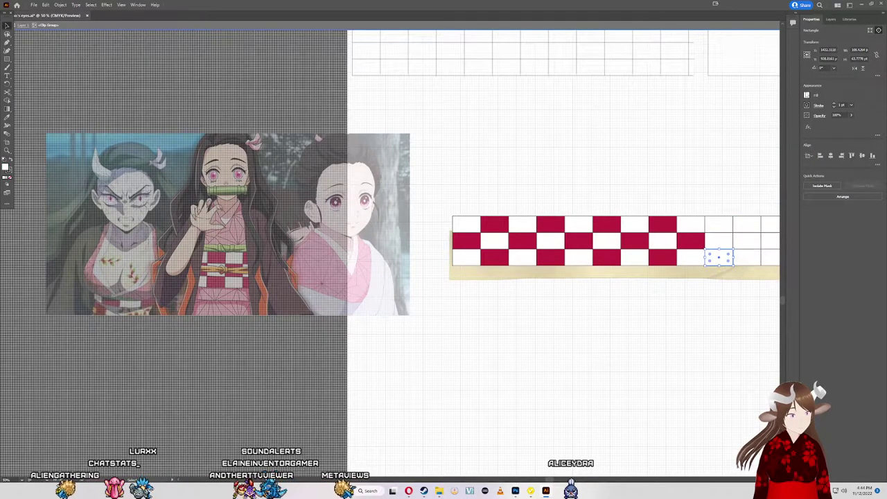
{"action": "left_click", "coordinate": [807, 95]}
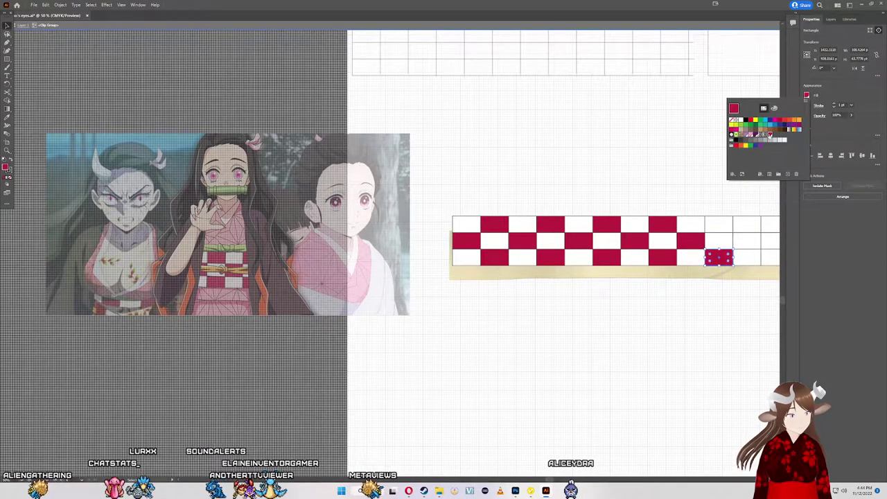
{"action": "left_click", "coordinate": [718, 228]}
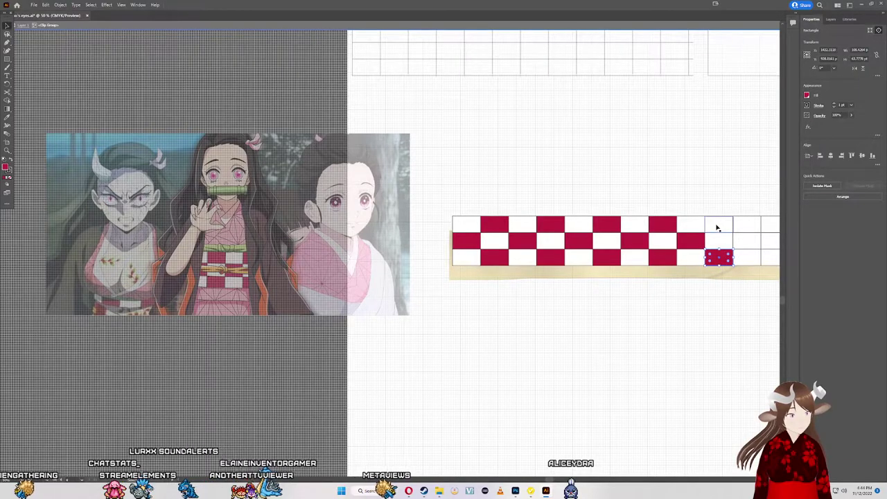
{"action": "left_click", "coordinate": [807, 95]}
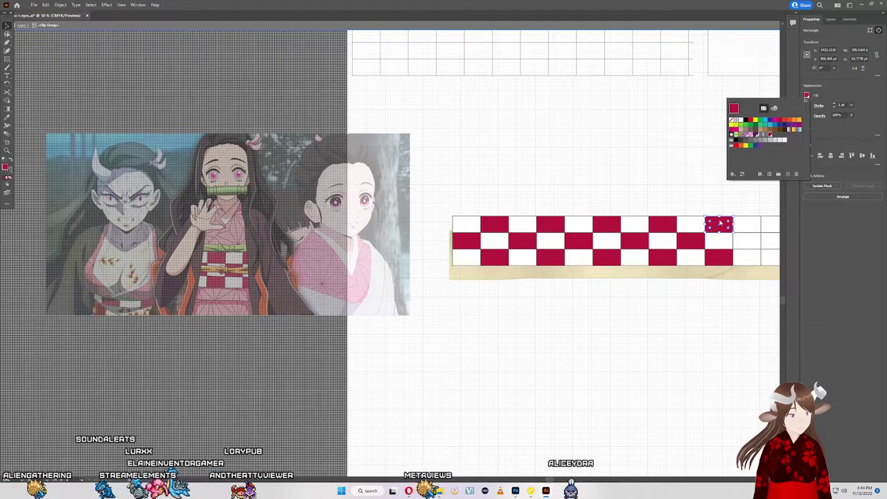
{"action": "key", "text": "Escape"}
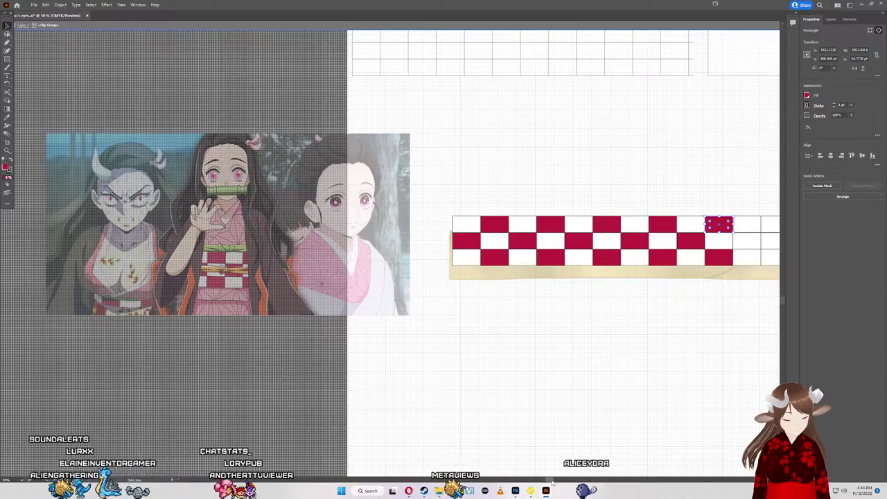
Step: Fill the next white middle-row cell at the band's right end crimson
{"action": "scroll", "coordinate": [443, 249], "scroll_direction": "right", "scroll_amount": 3}
{"action": "scroll", "coordinate": [444, 250], "scroll_direction": "right", "scroll_amount": 3}
{"action": "left_click", "coordinate": [544, 256]}
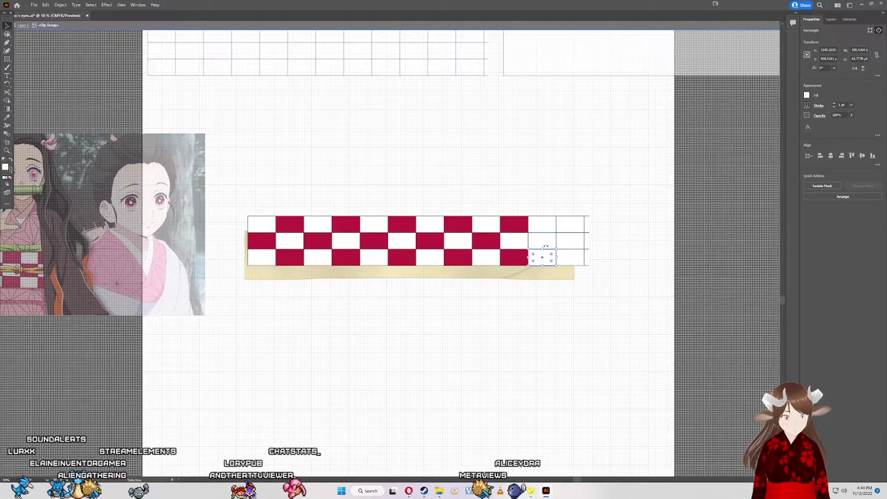
{"action": "left_click", "coordinate": [807, 96]}
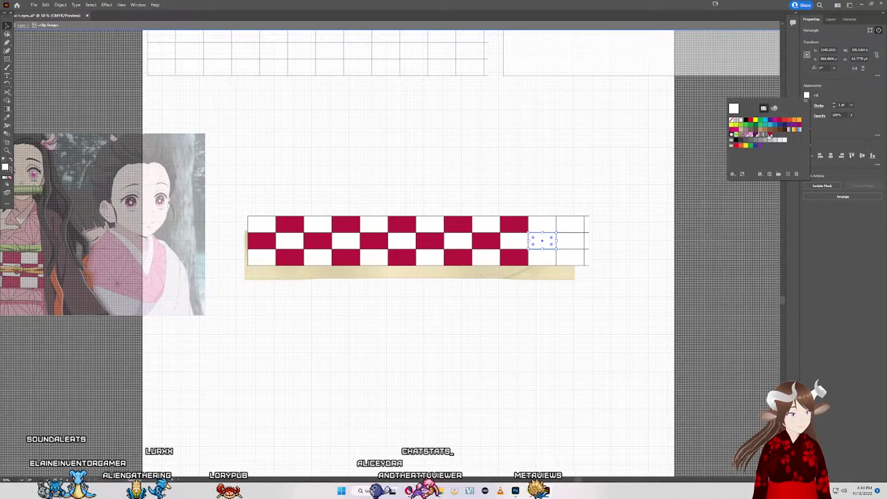
{"action": "left_click", "coordinate": [768, 135]}
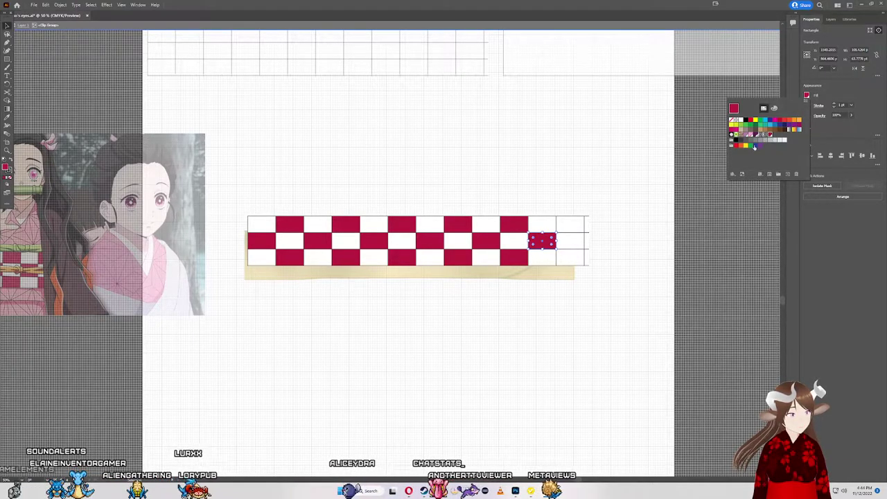
Step: Fill the top-right cell red, removing the stray red outline
{"action": "left_click", "coordinate": [568, 227]}
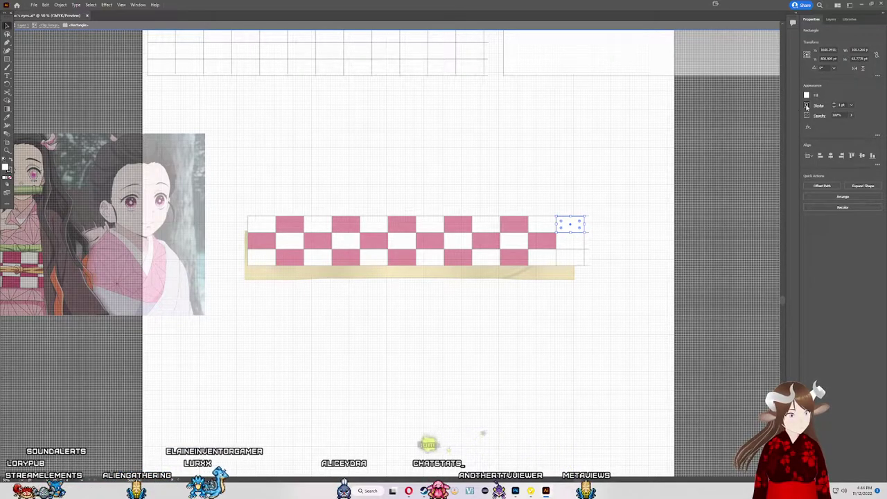
{"action": "left_click", "coordinate": [807, 106]}
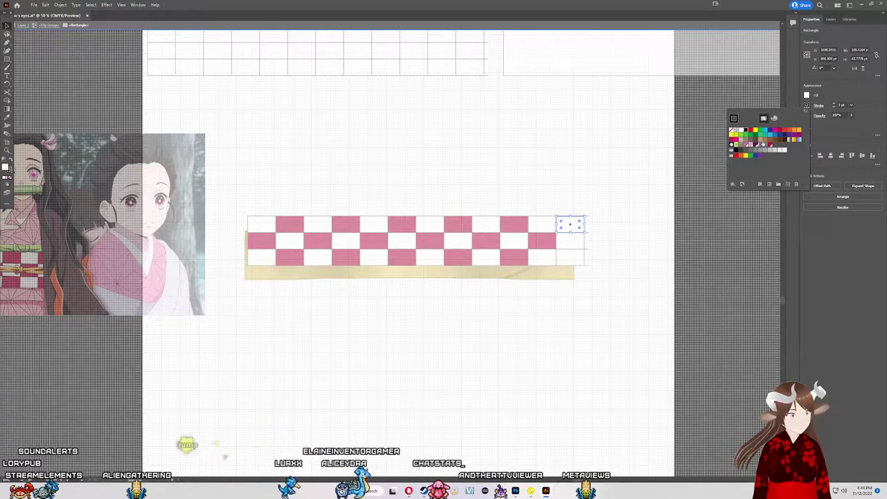
{"action": "left_click", "coordinate": [770, 145]}
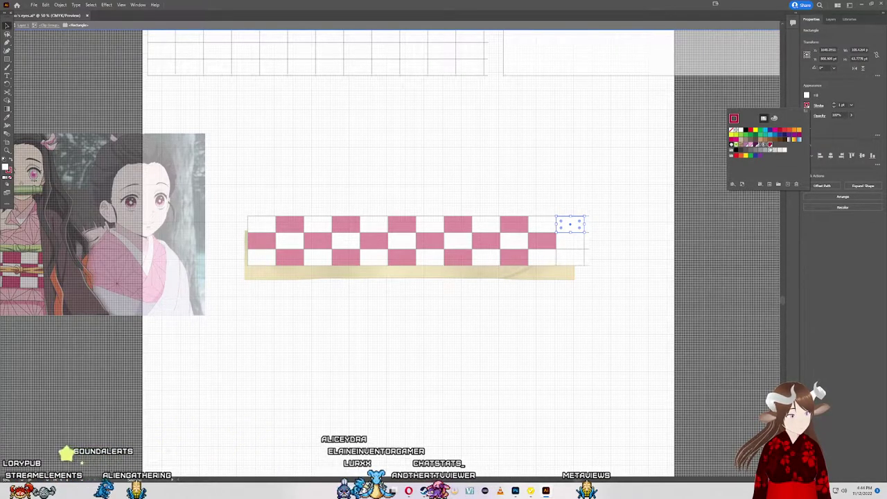
{"action": "left_click", "coordinate": [579, 224]}
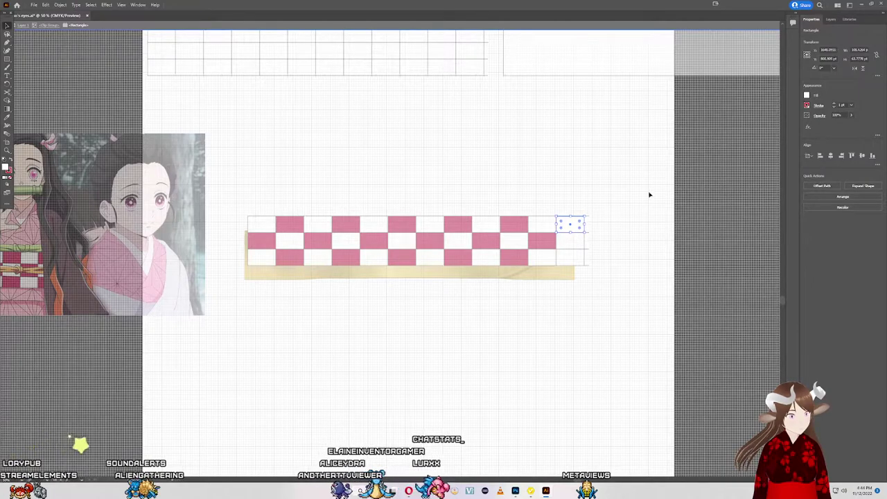
{"action": "left_click", "coordinate": [808, 105]}
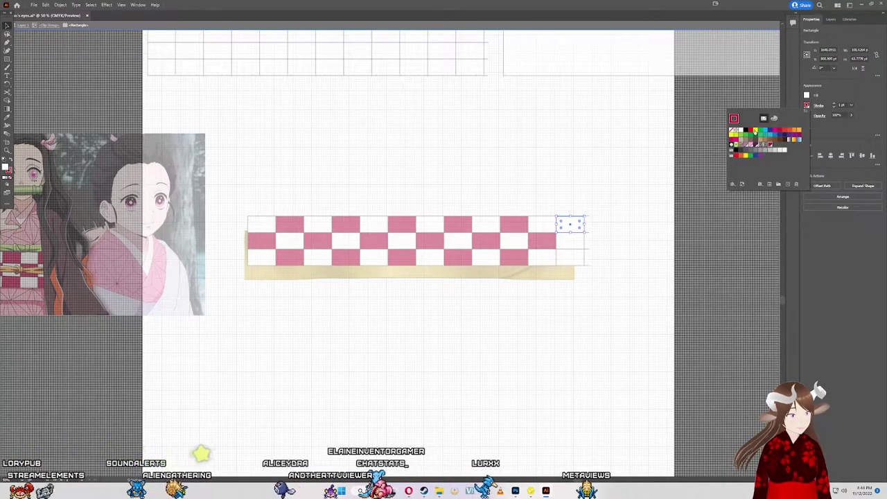
{"action": "left_click", "coordinate": [807, 105]}
{"action": "left_click", "coordinate": [807, 95]}
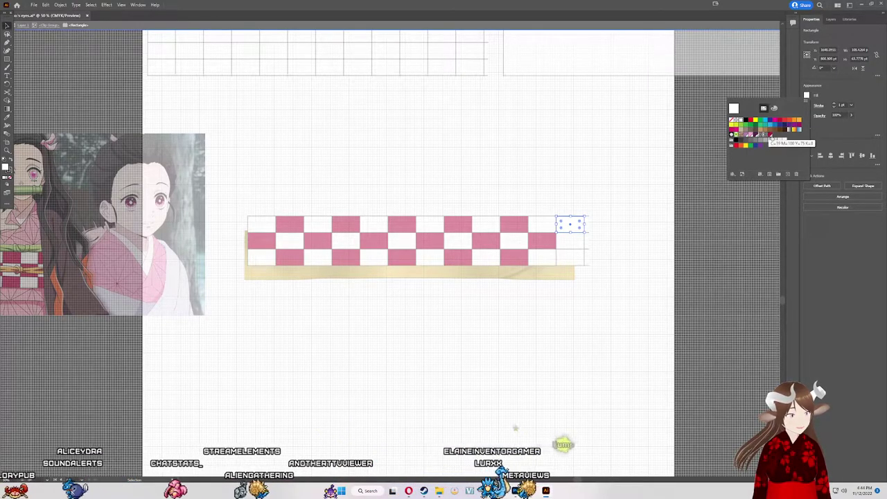
{"action": "left_click", "coordinate": [754, 123]}
{"action": "key", "text": "Escape"}
{"action": "key", "text": "Escape"}
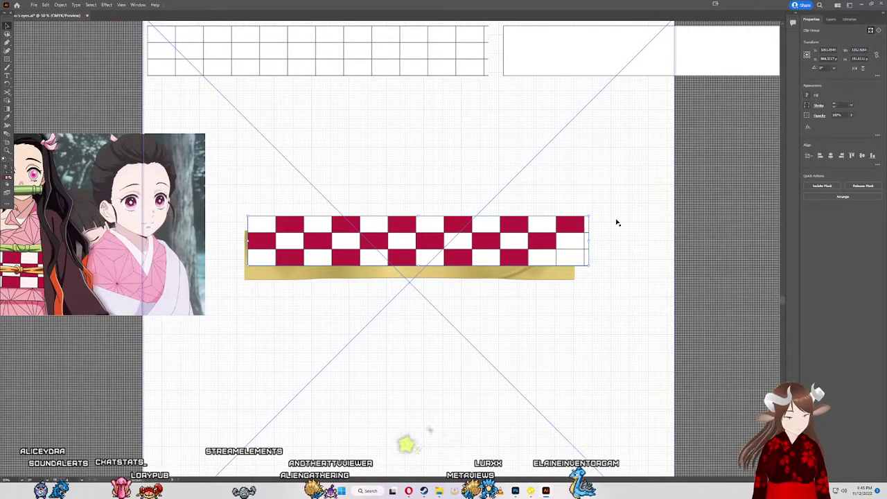
Step: Fill the bottom-right cell crimson and exit isolation mode
{"action": "left_click", "coordinate": [591, 244]}
{"action": "double_click", "coordinate": [574, 260]}
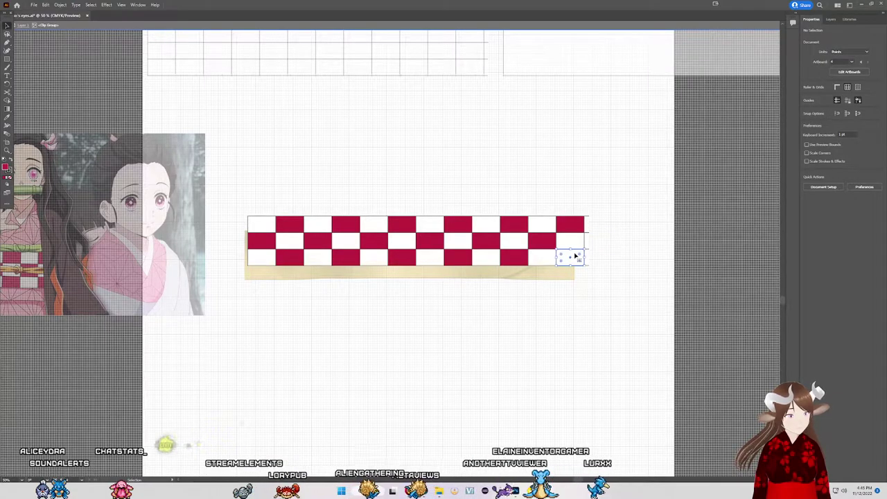
{"action": "left_click", "coordinate": [570, 256]}
{"action": "left_click", "coordinate": [807, 96]}
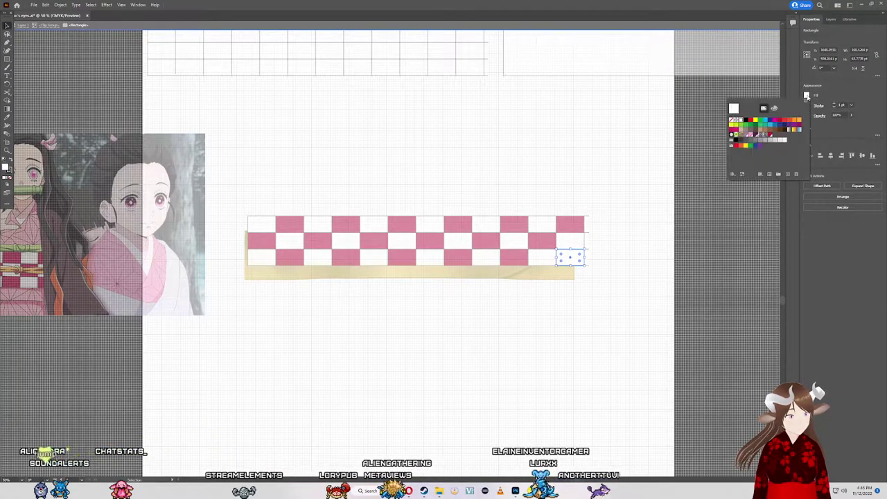
{"action": "left_click", "coordinate": [610, 223]}
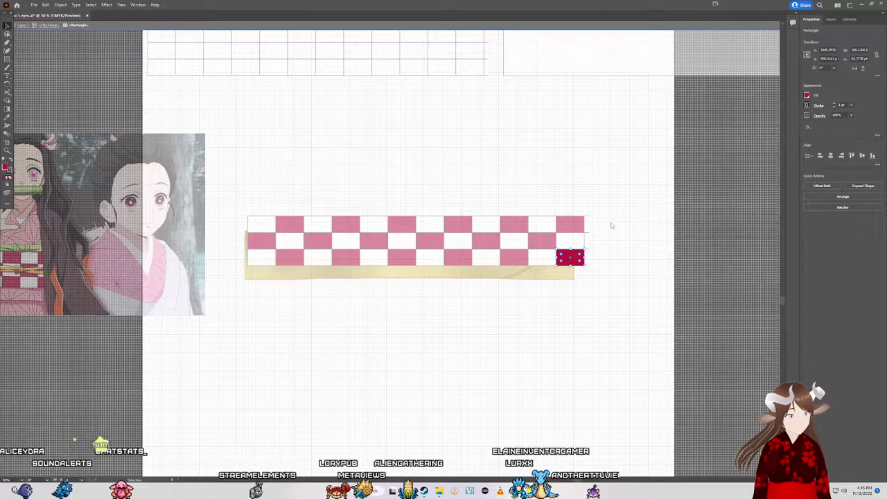
{"action": "left_click", "coordinate": [613, 263]}
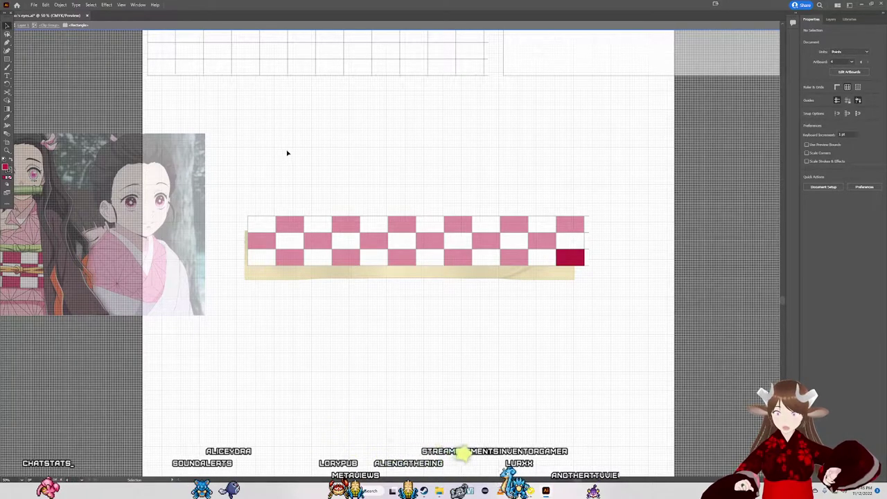
{"action": "double_click", "coordinate": [266, 137]}
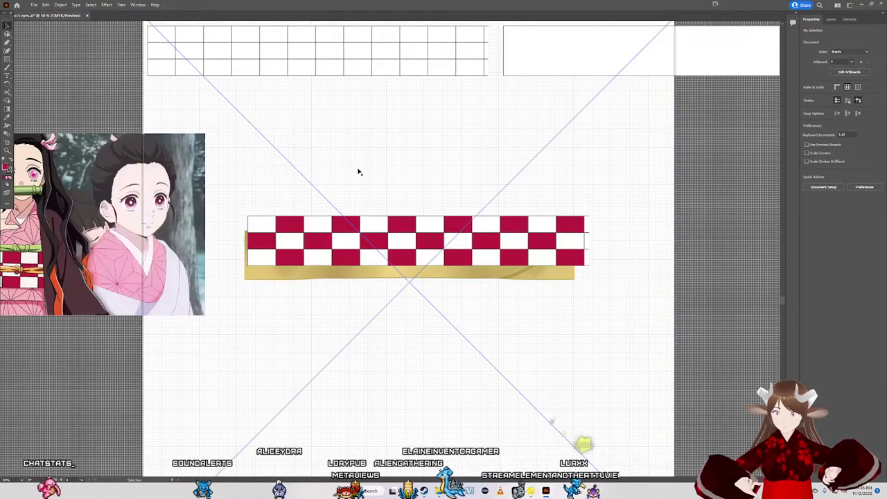
{"action": "left_click_drag", "start_coordinate": [385, 233], "coordinate": [381, 246]}
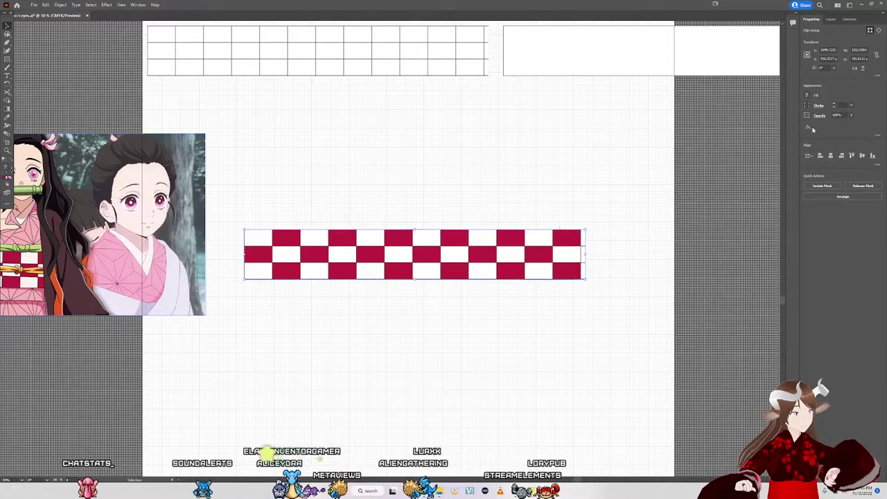
{"action": "left_click", "coordinate": [808, 129]}
{"action": "mouse_move", "coordinate": [825, 212]}
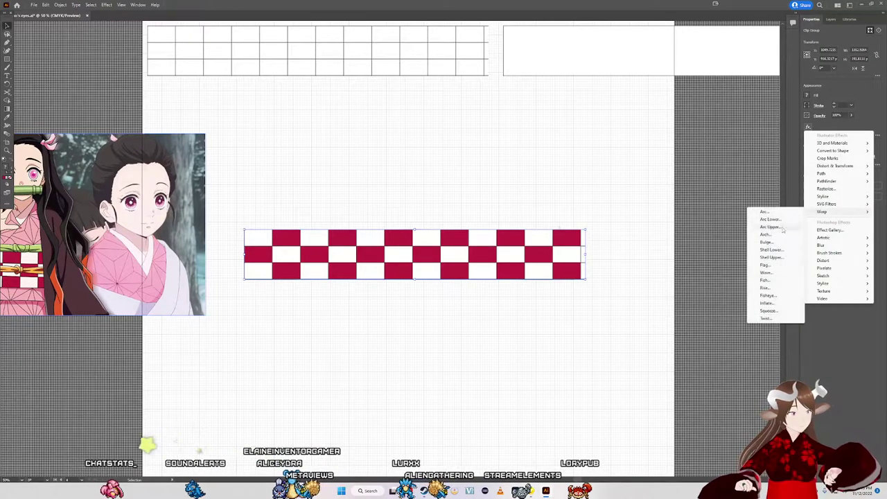
{"action": "left_click", "coordinate": [450, 254]}
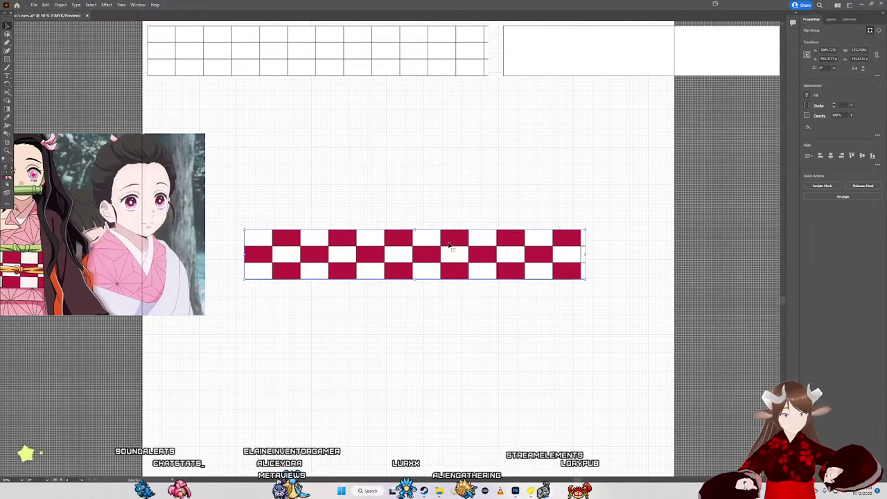
{"action": "mouse_move", "coordinate": [451, 238]}
{"action": "left_mouse_down"}
{"action": "mouse_move", "coordinate": [386, 204]}
{"action": "mouse_move", "coordinate": [378, 87]}
{"action": "left_mouse_up"}
{"action": "left_click", "coordinate": [375, 271]}
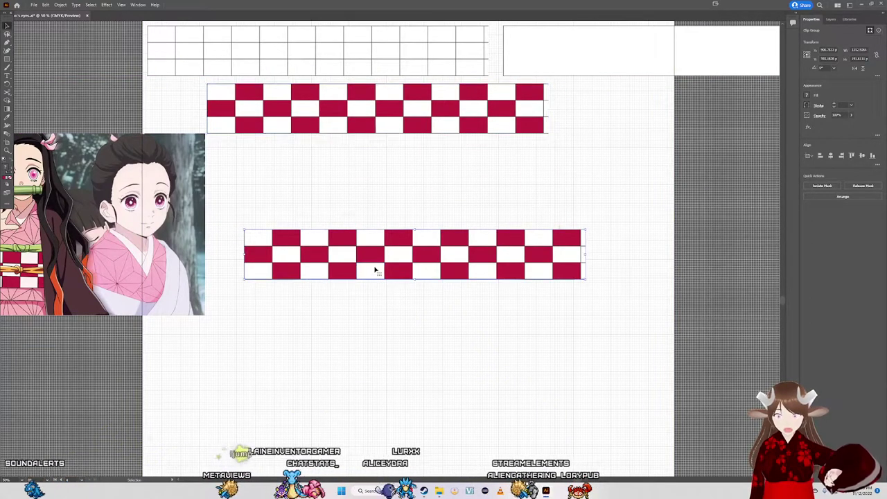
{"action": "scroll", "coordinate": [486, 253], "scroll_direction": "left", "scroll_amount": 3}
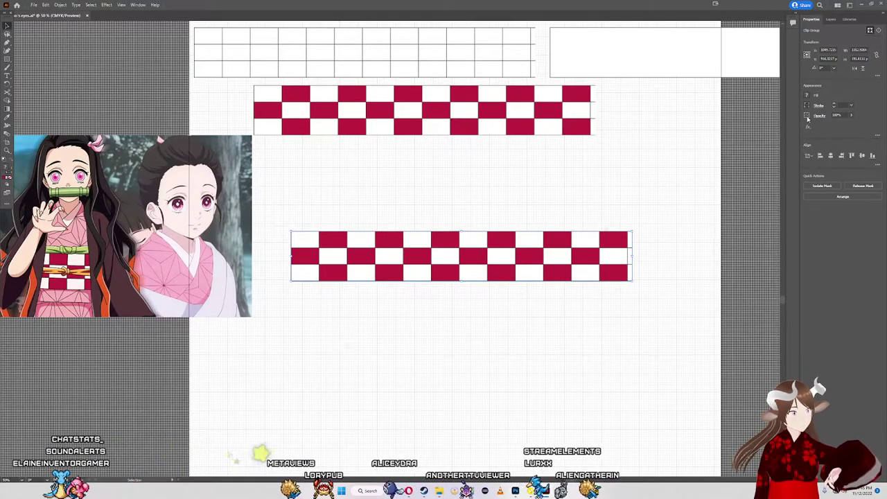
Step: Try Fisheye and Flag warps on the checker band, then drag it below the gold band
{"action": "left_click", "coordinate": [808, 127]}
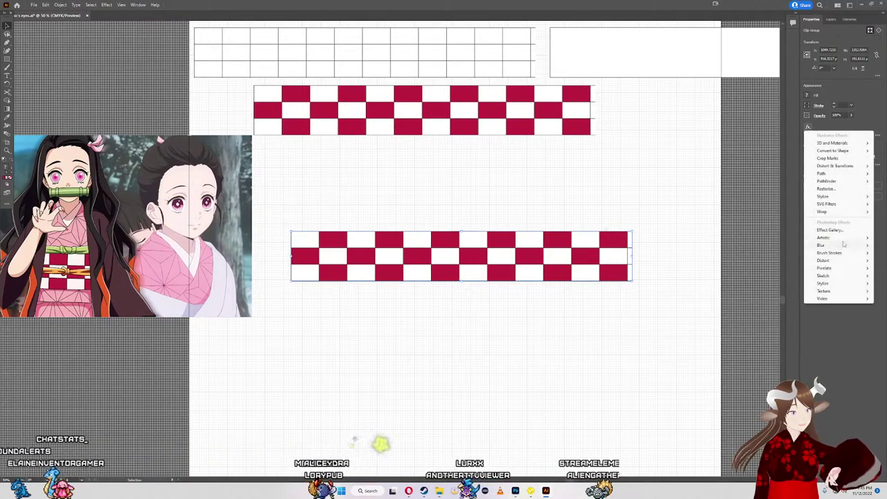
{"action": "mouse_move", "coordinate": [823, 211]}
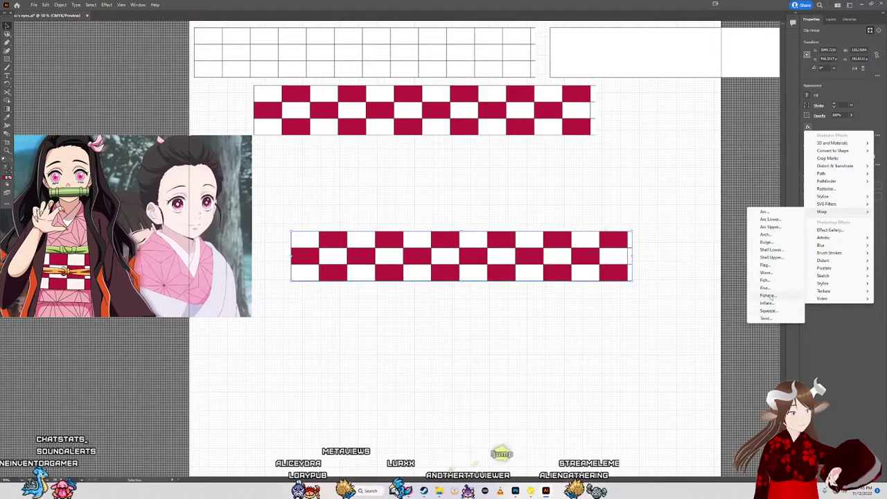
{"action": "left_click", "coordinate": [769, 295]}
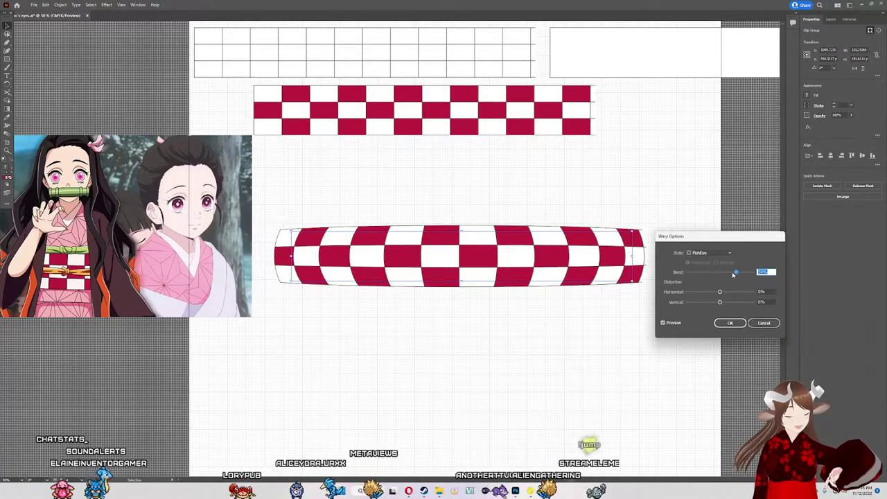
{"action": "left_click", "coordinate": [701, 253]}
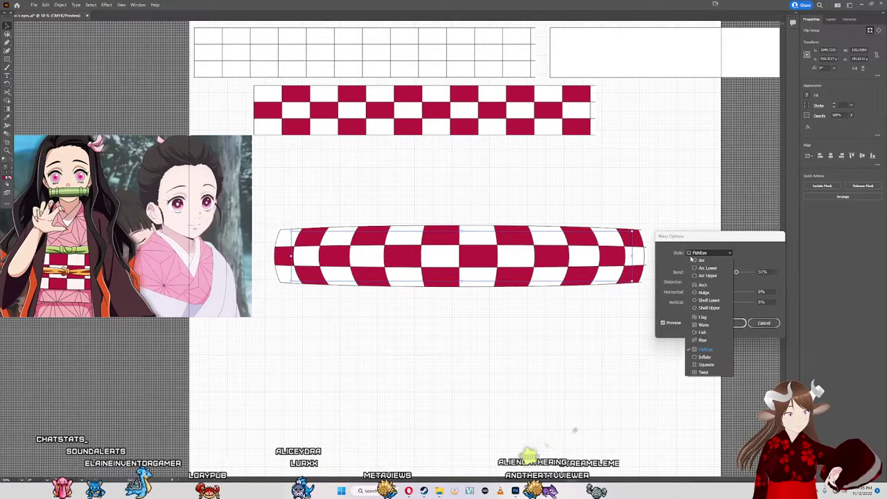
{"action": "left_click", "coordinate": [704, 317]}
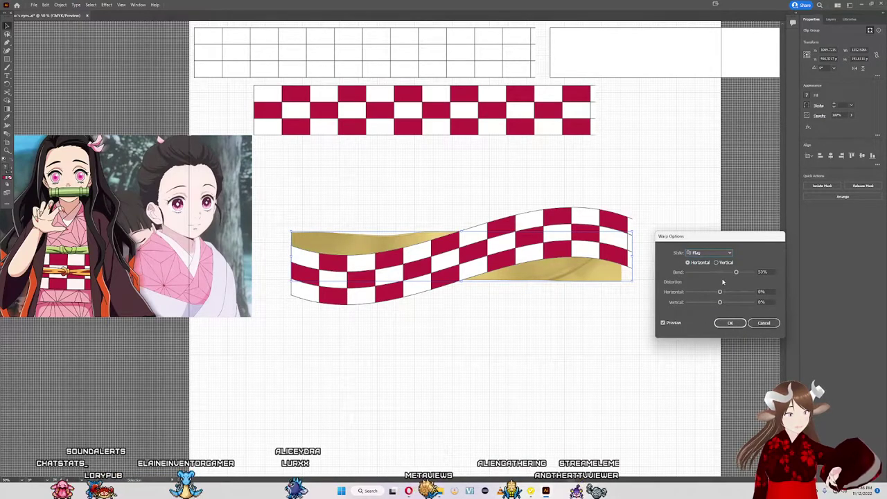
{"action": "left_click_drag", "start_coordinate": [729, 276], "coordinate": [720, 274]}
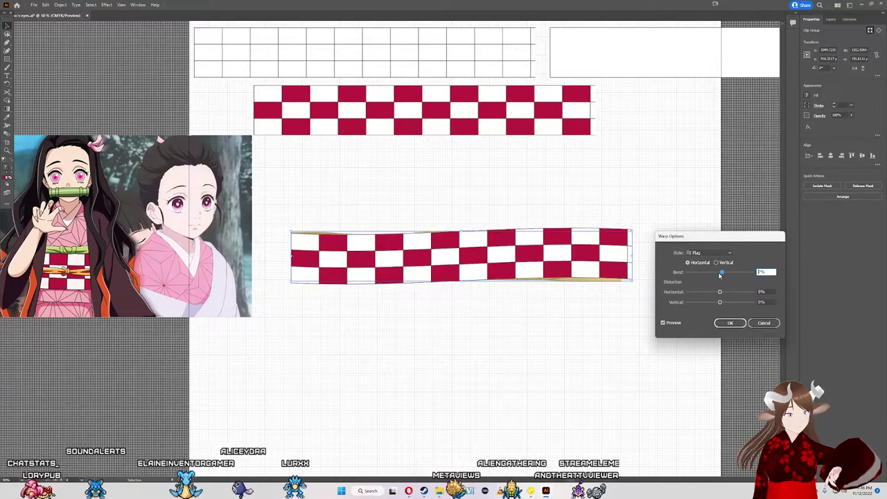
{"action": "left_click_drag", "start_coordinate": [719, 276], "coordinate": [721, 277]}
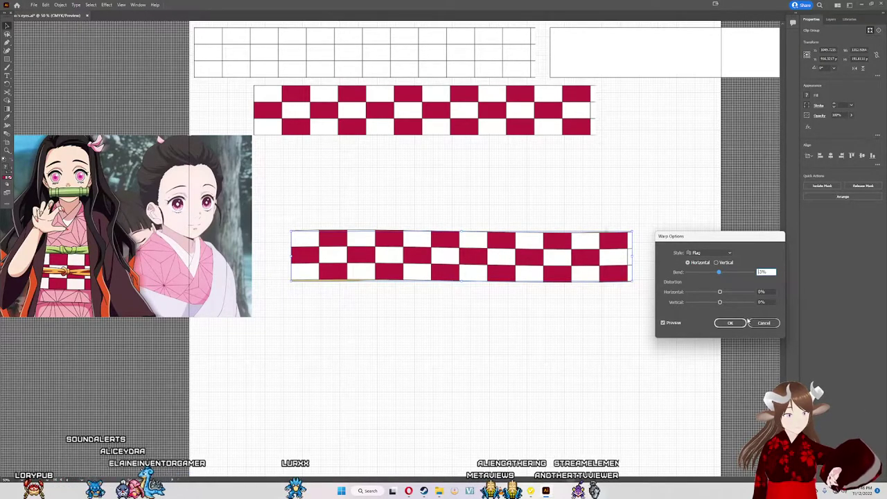
{"action": "left_click", "coordinate": [730, 323]}
{"action": "mouse_move", "coordinate": [518, 254]}
{"action": "left_mouse_down"}
{"action": "mouse_move", "coordinate": [511, 321]}
{"action": "mouse_move", "coordinate": [519, 317]}
{"action": "left_mouse_up"}
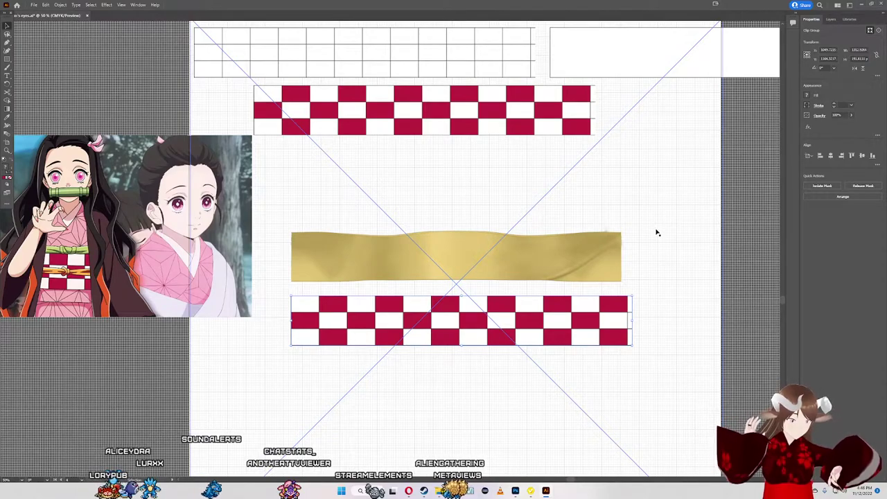
Step: Preview Arc Lower, Rise and Flag warps on the band, settling on Wave at 40% bend
{"action": "left_click", "coordinate": [808, 127]}
{"action": "mouse_move", "coordinate": [825, 212]}
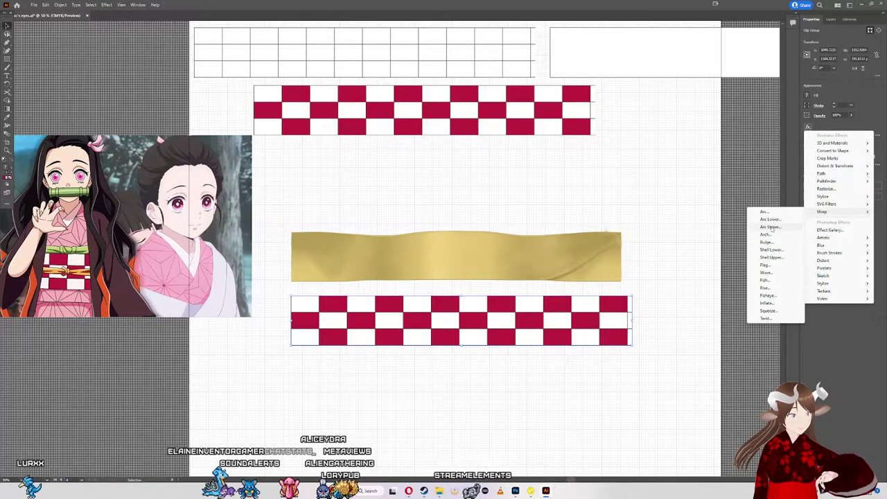
{"action": "left_click", "coordinate": [773, 220]}
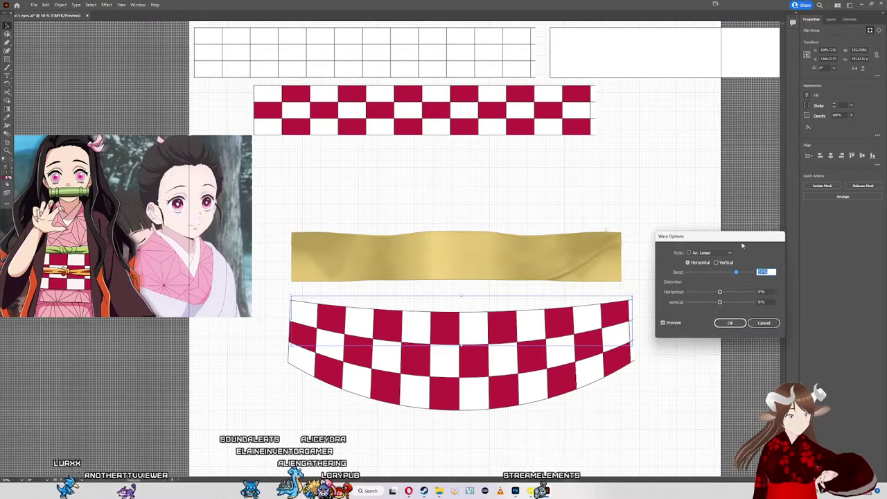
{"action": "left_click_drag", "start_coordinate": [713, 272], "coordinate": [726, 274]}
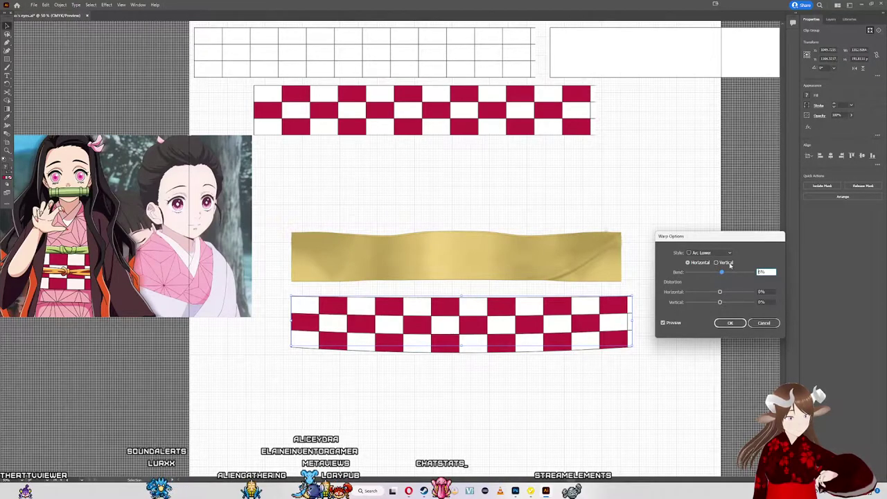
{"action": "left_click", "coordinate": [728, 255]}
{"action": "left_click", "coordinate": [704, 340]}
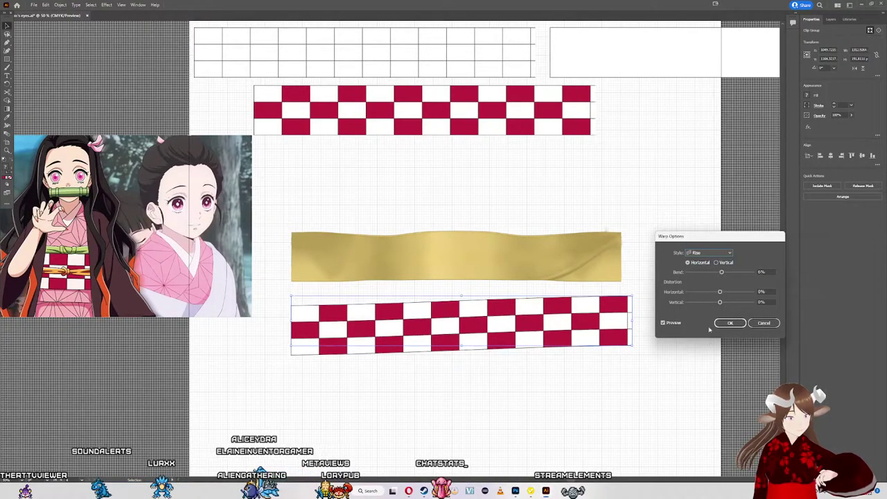
{"action": "left_click_drag", "start_coordinate": [722, 272], "coordinate": [748, 273]}
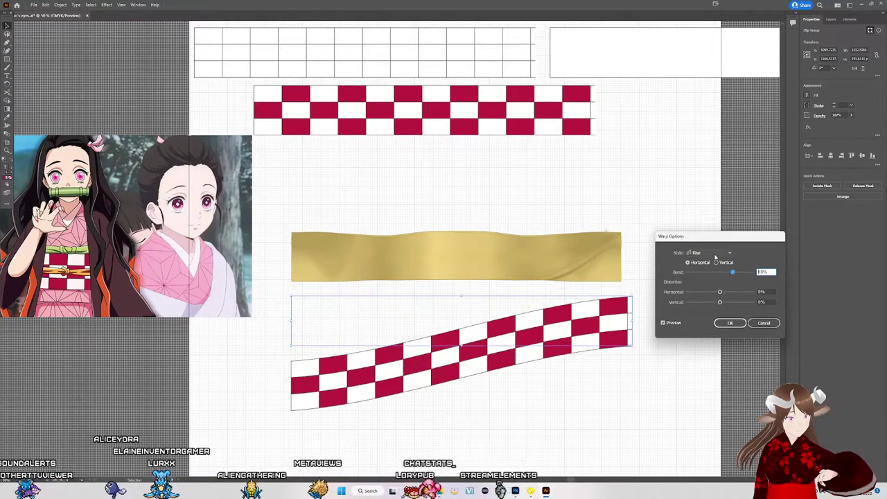
{"action": "left_click", "coordinate": [728, 253]}
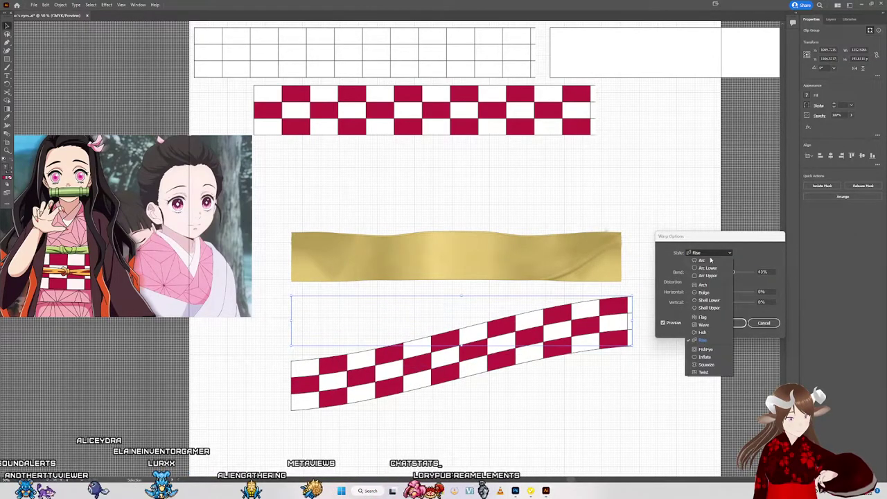
{"action": "left_click", "coordinate": [704, 324]}
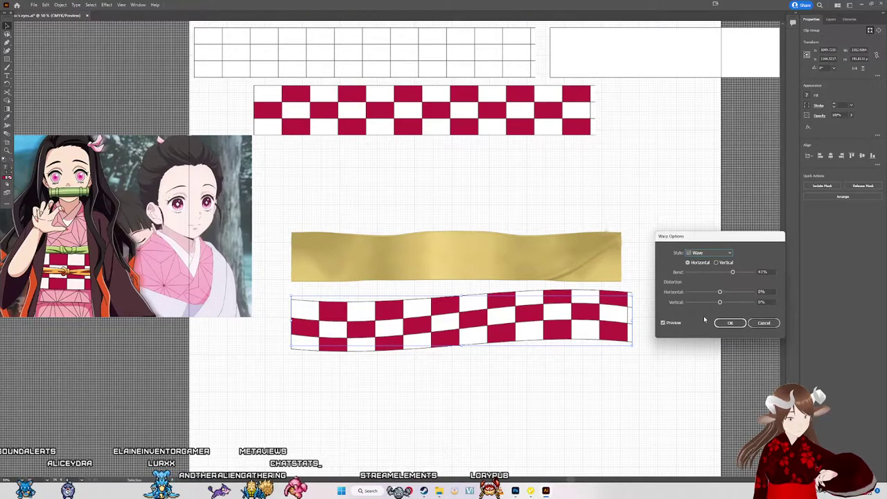
{"action": "left_click", "coordinate": [718, 254]}
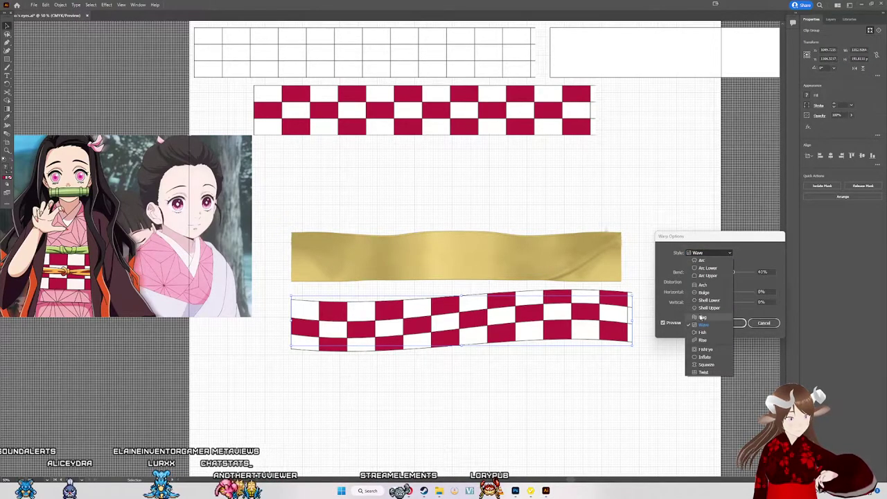
{"action": "left_click", "coordinate": [701, 316]}
{"action": "left_click", "coordinate": [717, 255]}
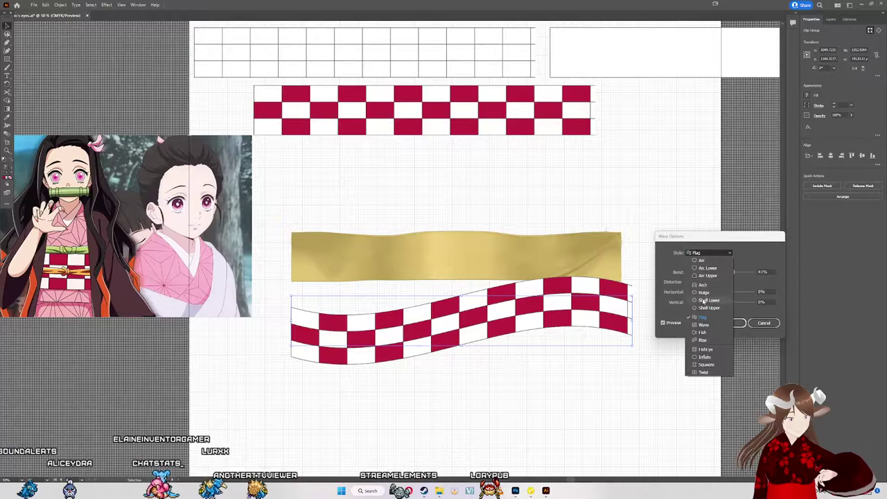
{"action": "left_click", "coordinate": [704, 325]}
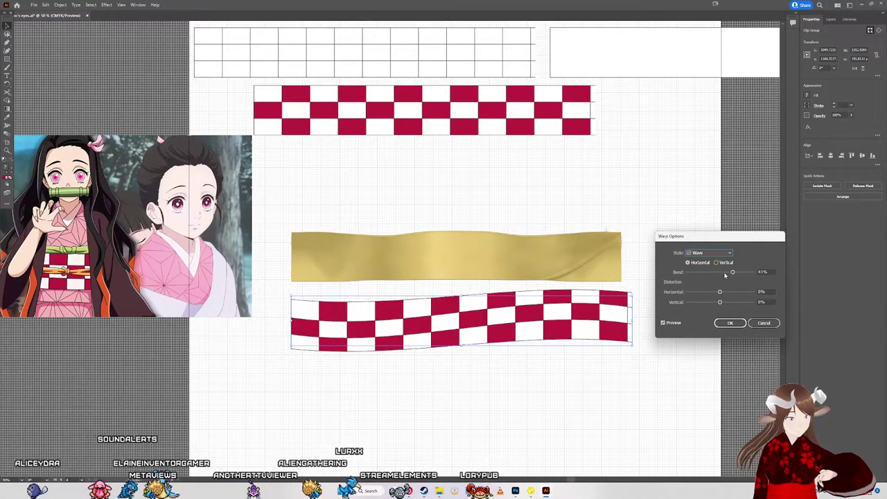
Step: Set the Wave warp's horizontal and vertical distortion to 0%
{"action": "mouse_move", "coordinate": [731, 273]}
{"action": "left_mouse_down"}
{"action": "mouse_move", "coordinate": [723, 273]}
{"action": "mouse_move", "coordinate": [729, 297]}
{"action": "mouse_move", "coordinate": [721, 305]}
{"action": "left_mouse_up"}
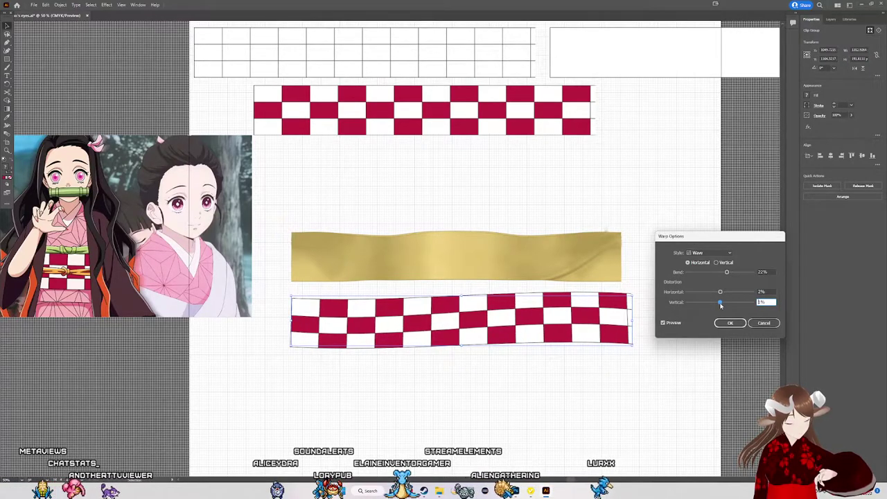
{"action": "double_click", "coordinate": [766, 302]}
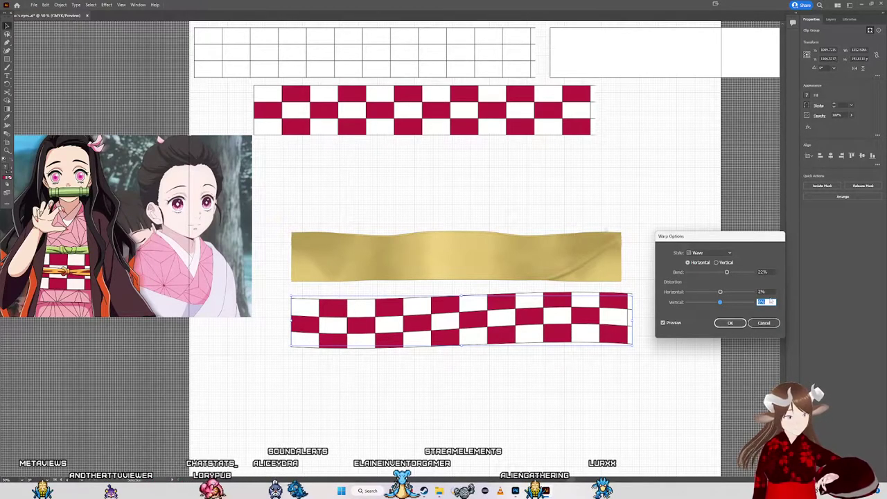
{"action": "type", "text": "0"}
{"action": "double_click", "coordinate": [767, 291]}
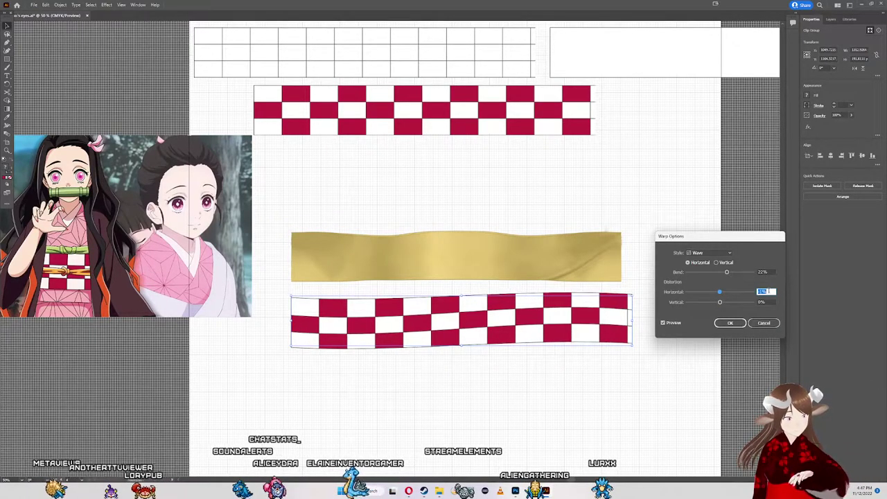
{"action": "type", "text": "0"}
Step: Apply a horizontal Wave with about 10% bend, then switch to Photoshop
{"action": "double_click", "coordinate": [769, 273]}
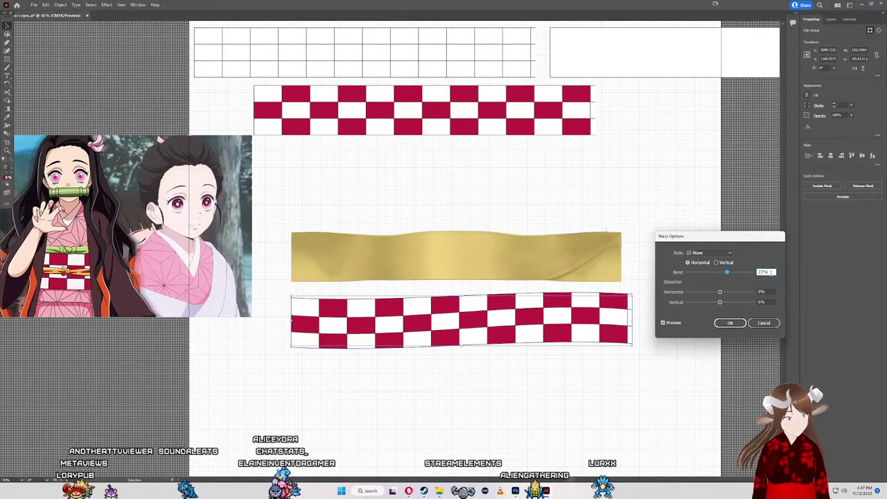
{"action": "left_click", "coordinate": [722, 263]}
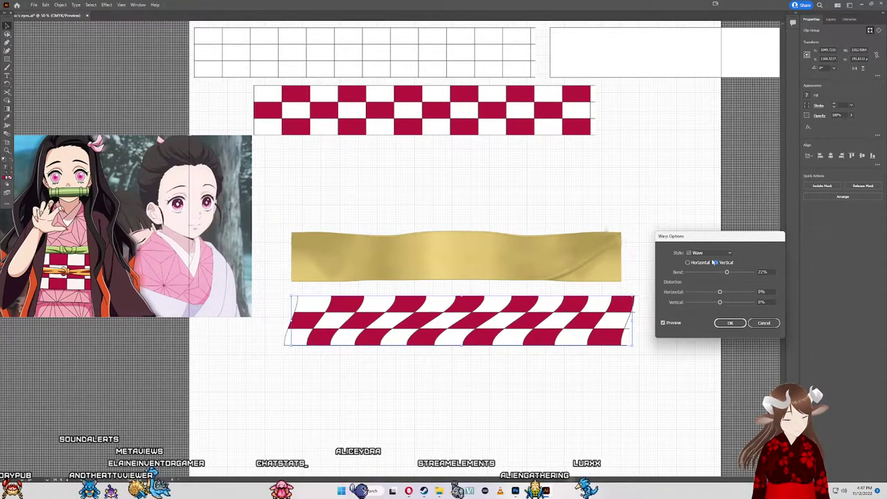
{"action": "left_click", "coordinate": [698, 263]}
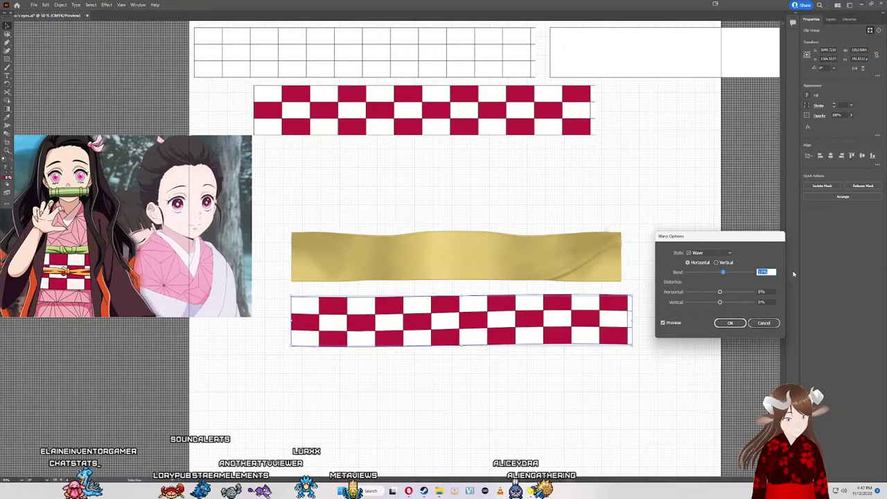
{"action": "key", "text": "Down"}
{"action": "key", "text": "Down"}
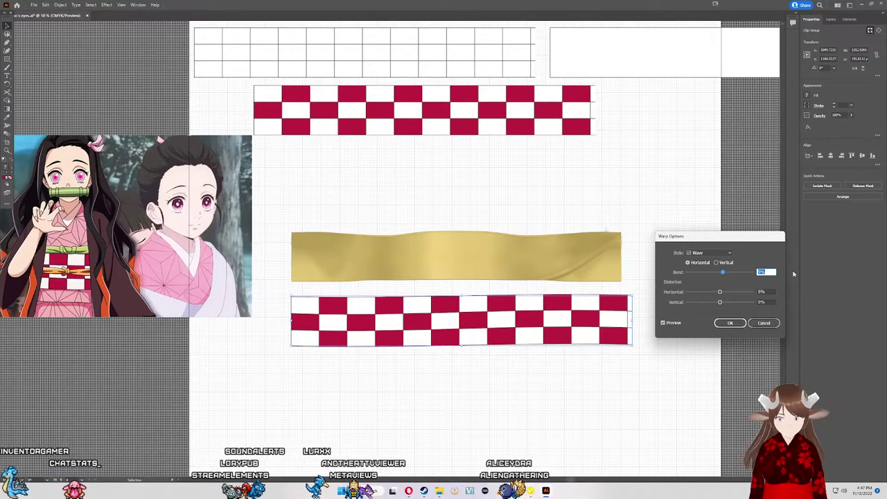
{"action": "key", "text": "Up"}
{"action": "key", "text": "Up"}
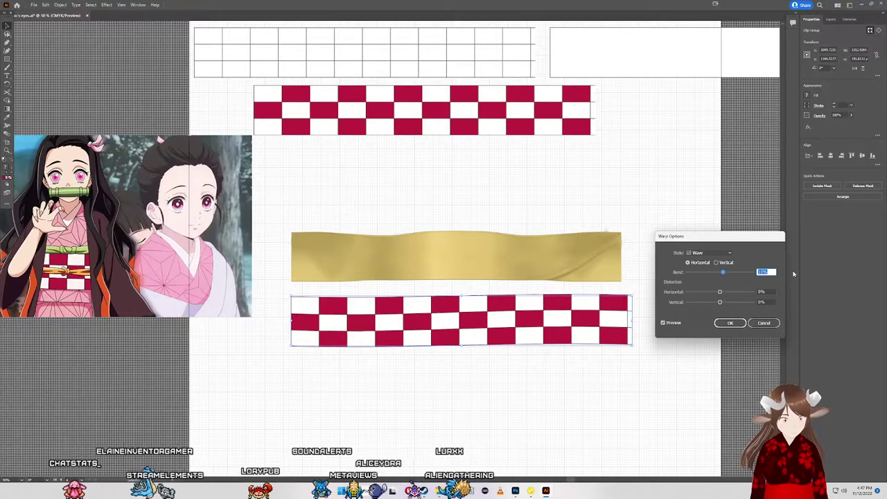
{"action": "key", "text": "Return"}
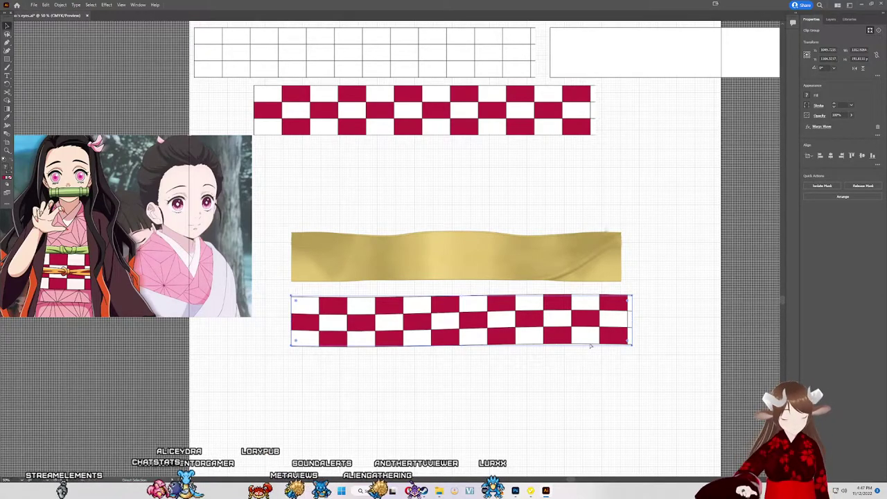
{"action": "left_click", "coordinate": [516, 490]}
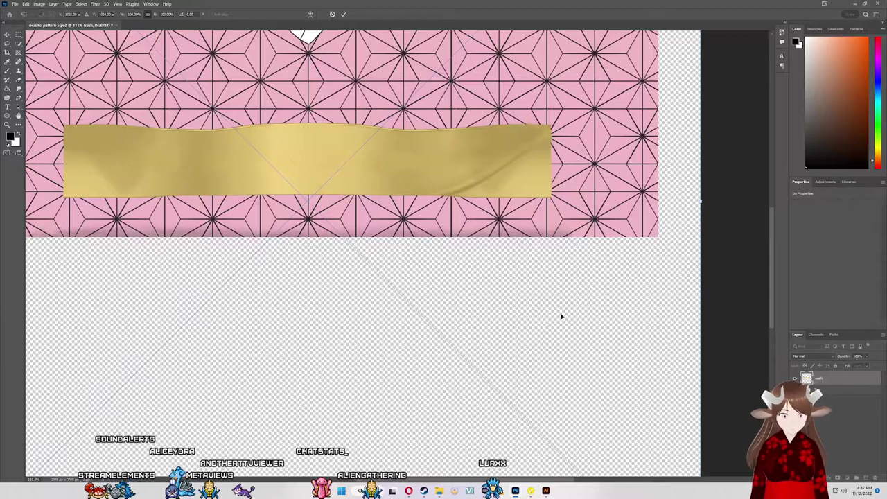
Step: Inspect the gold sash on the pink hemp-leaf texture, then return to the Illustrator obi file
{"action": "scroll", "coordinate": [562, 317], "scroll_direction": "down", "scroll_amount": 2}
{"action": "scroll", "coordinate": [559, 312], "scroll_direction": "down", "scroll_amount": 3}
{"action": "scroll", "coordinate": [559, 292], "scroll_direction": "down", "scroll_amount": 2}
{"action": "scroll", "coordinate": [561, 281], "scroll_direction": "down", "scroll_amount": 1}
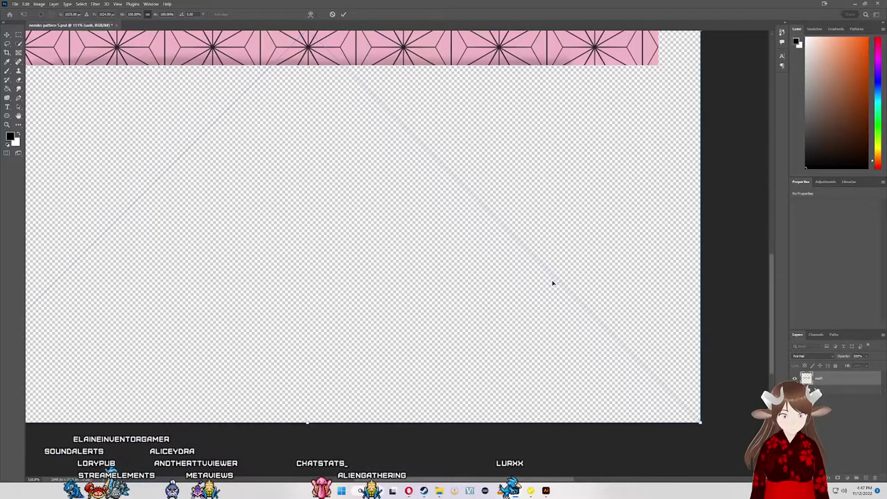
{"action": "key", "text": "super"}
{"action": "key", "text": "Escape"}
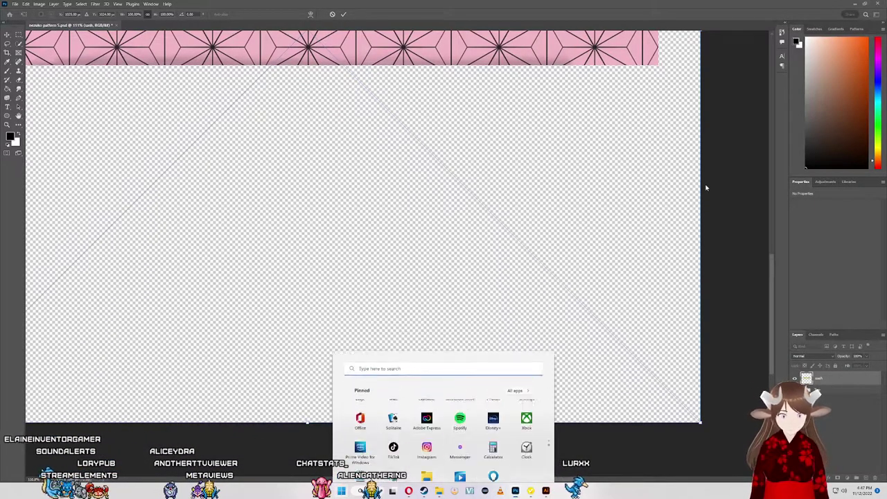
{"action": "scroll", "coordinate": [673, 222], "scroll_direction": "down", "scroll_amount": 3}
{"action": "scroll", "coordinate": [476, 186], "scroll_direction": "up", "scroll_amount": 1}
{"action": "scroll", "coordinate": [465, 179], "scroll_direction": "down", "scroll_amount": 2}
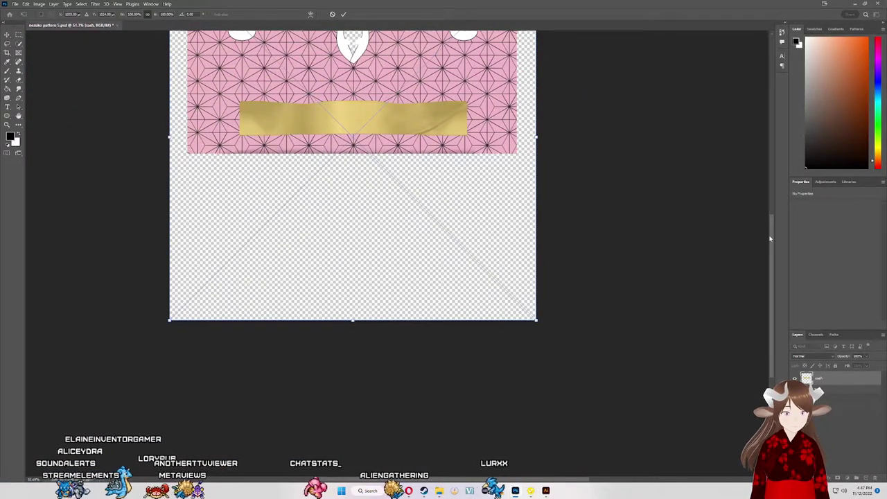
{"action": "left_click_drag", "start_coordinate": [769, 238], "coordinate": [775, 187]}
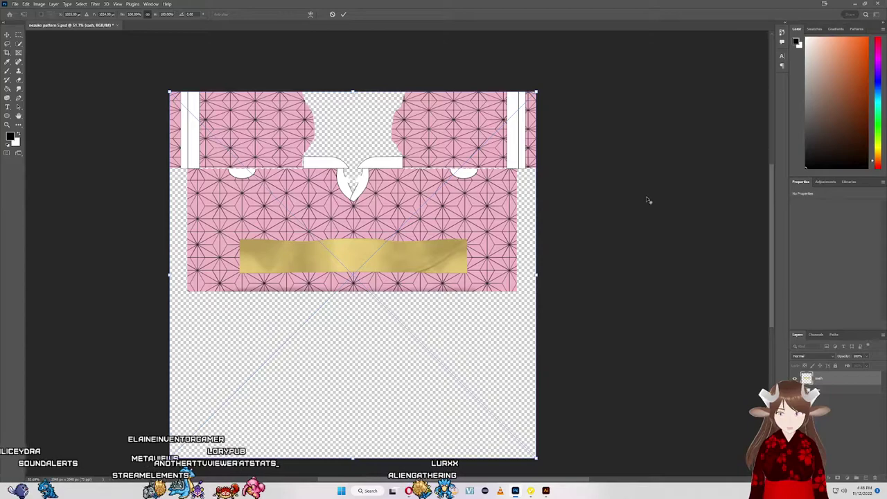
{"action": "scroll", "coordinate": [409, 282], "scroll_direction": "up", "scroll_amount": 2}
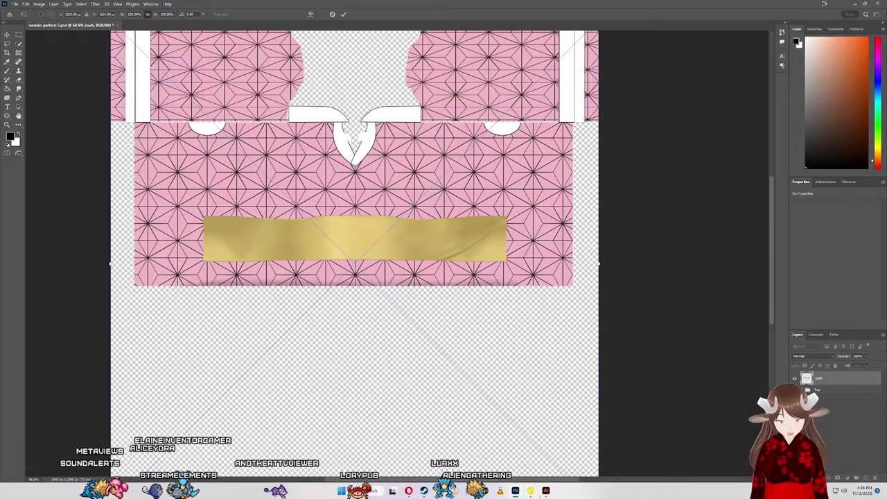
{"action": "left_click", "coordinate": [546, 491]}
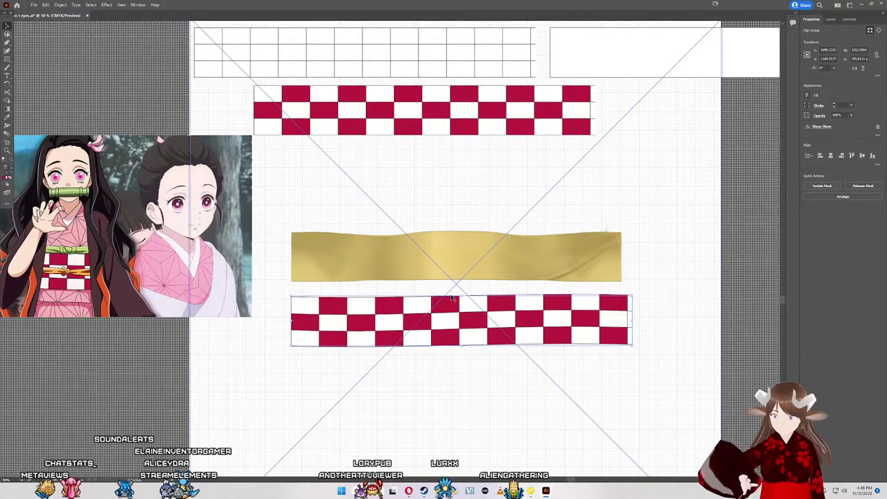
Step: Select the lower red-and-white checkered band for copying, then return to Photoshop's kimono texture
{"action": "left_click", "coordinate": [215, 326]}
{"action": "left_click", "coordinate": [340, 318]}
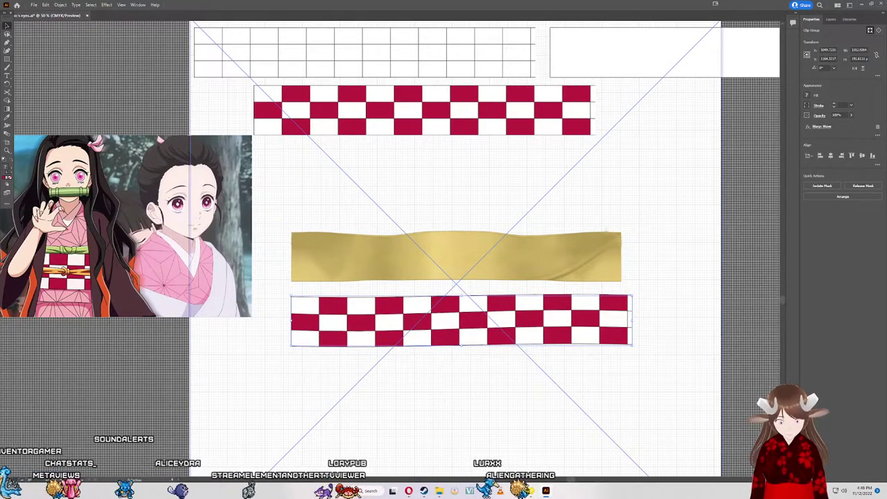
{"action": "left_click", "coordinate": [530, 490]}
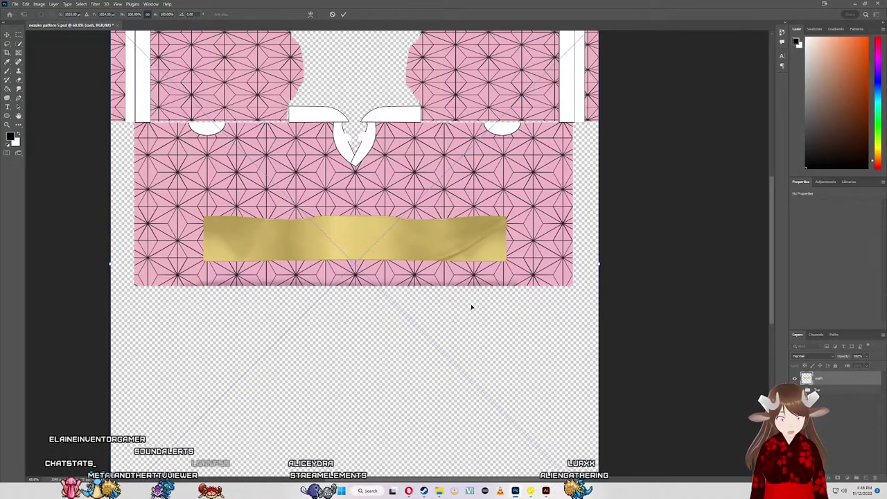
{"action": "right_click", "coordinate": [448, 337]}
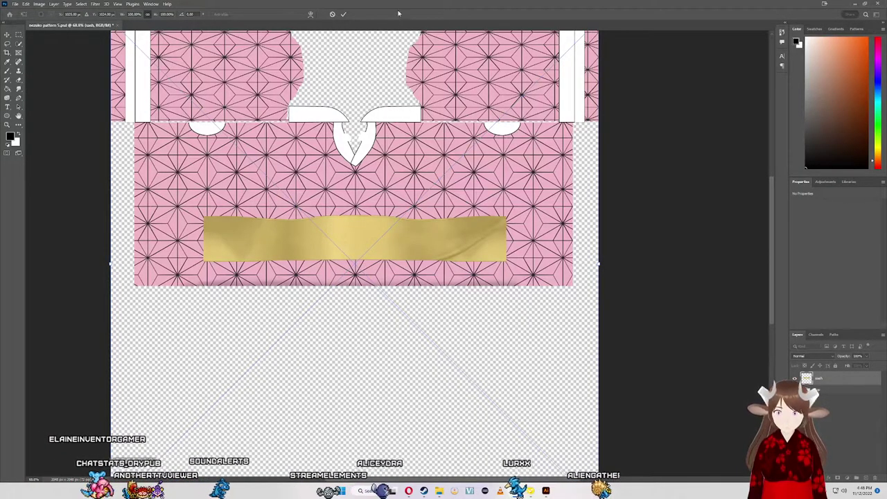
Step: Commit the pending transform and paste the checker band as a smart object over the sash
{"action": "left_click", "coordinate": [343, 14]}
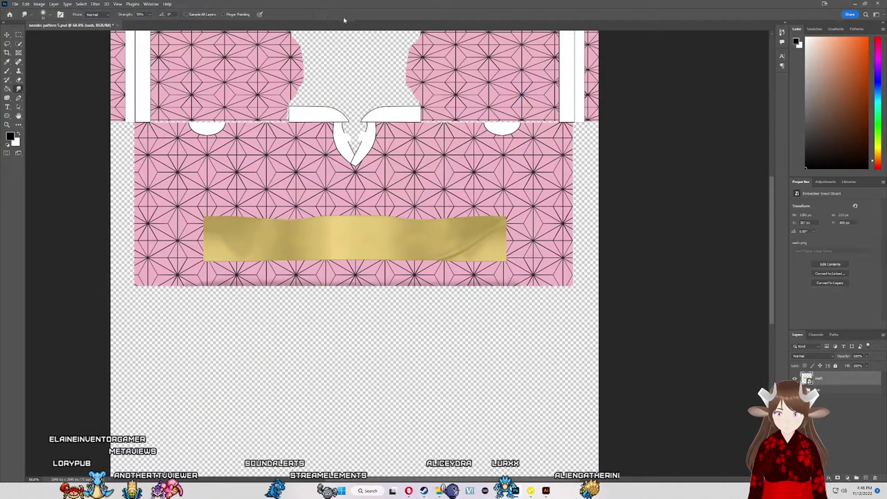
{"action": "key", "text": "ctrl+v"}
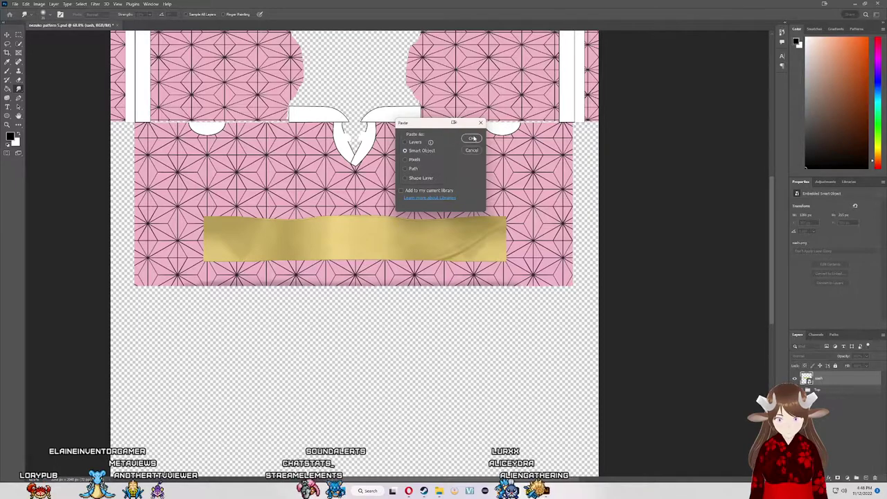
{"action": "left_click", "coordinate": [472, 139]}
{"action": "left_click_drag", "start_coordinate": [459, 261], "coordinate": [464, 244]}
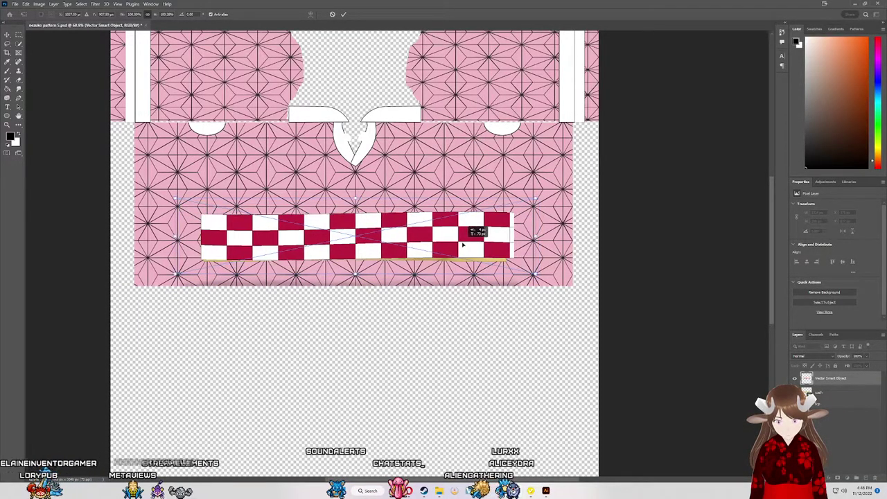
{"action": "left_click_drag", "start_coordinate": [465, 244], "coordinate": [464, 244]}
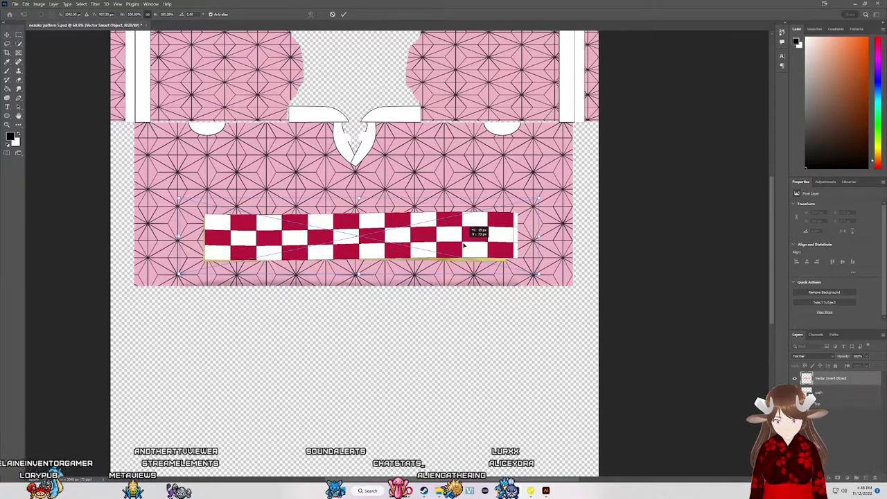
Step: Nudge and narrow the checker band to match the gold sash, then apply it
{"action": "scroll", "coordinate": [402, 265], "scroll_direction": "up", "scroll_amount": 5}
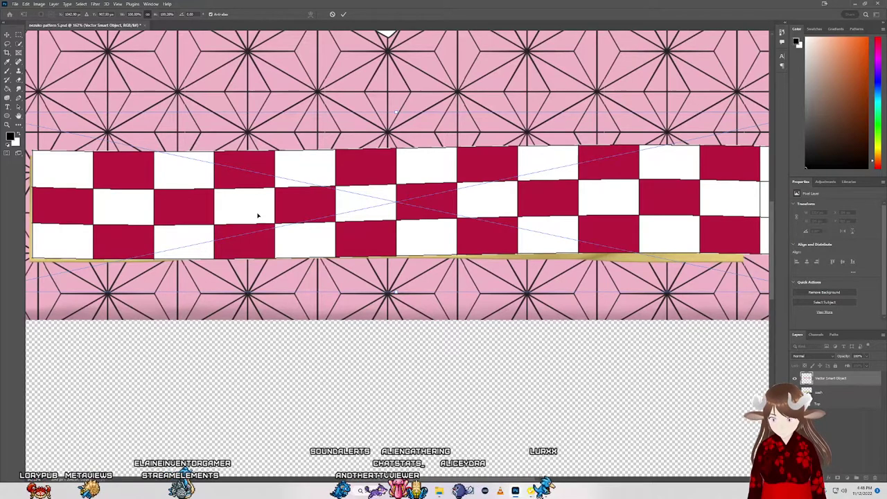
{"action": "key", "text": "Left"}
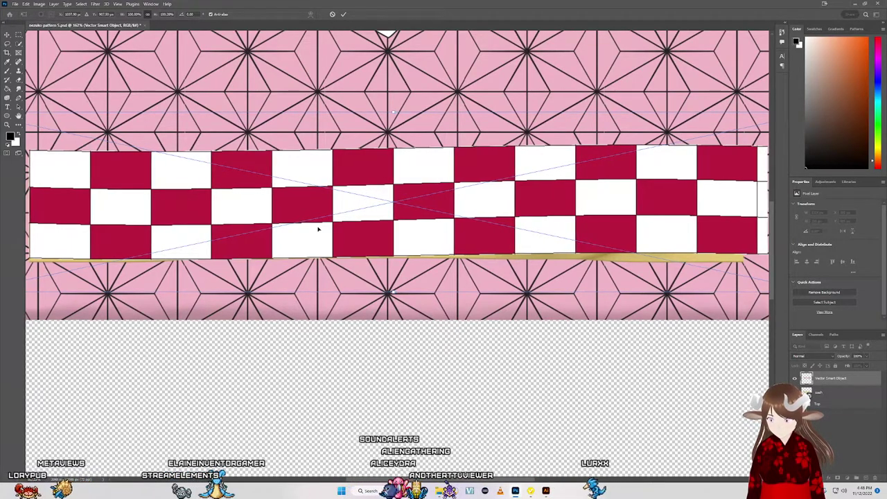
{"action": "key", "text": "Left"}
{"action": "key", "text": "Down"}
{"action": "key", "text": "Down"}
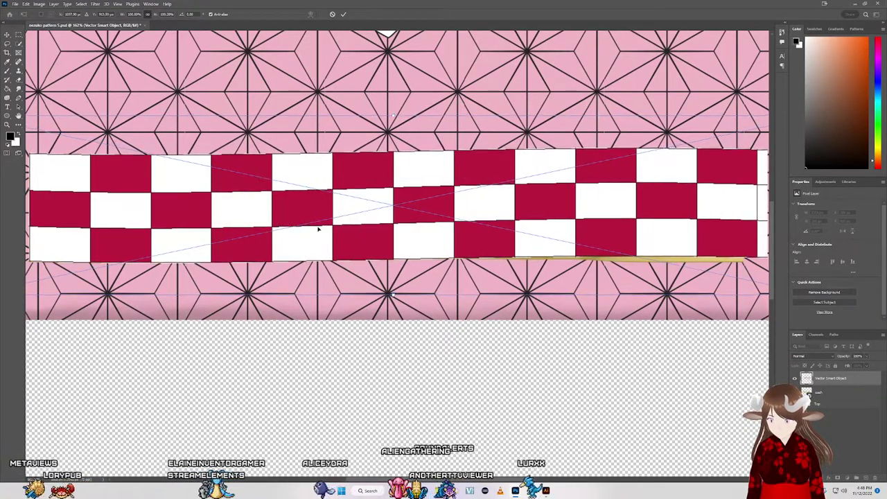
{"action": "key", "text": "Down"}
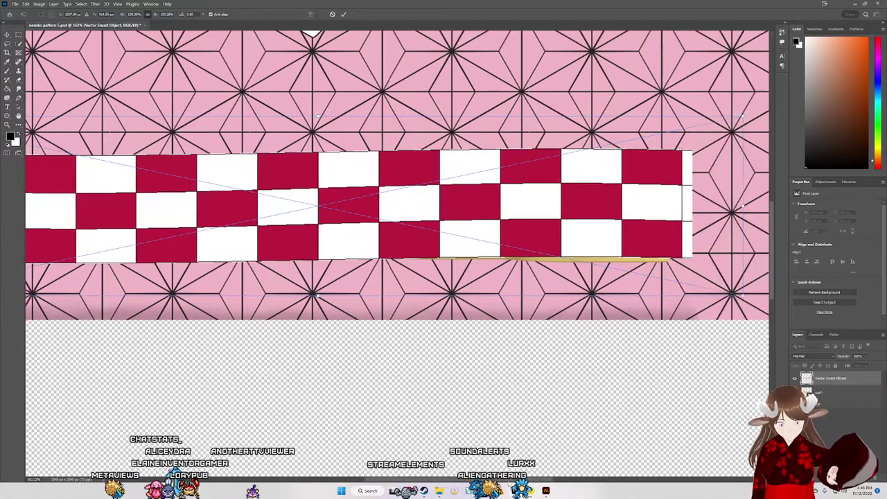
{"action": "left_click_drag", "start_coordinate": [783, 272], "coordinate": [644, 272]}
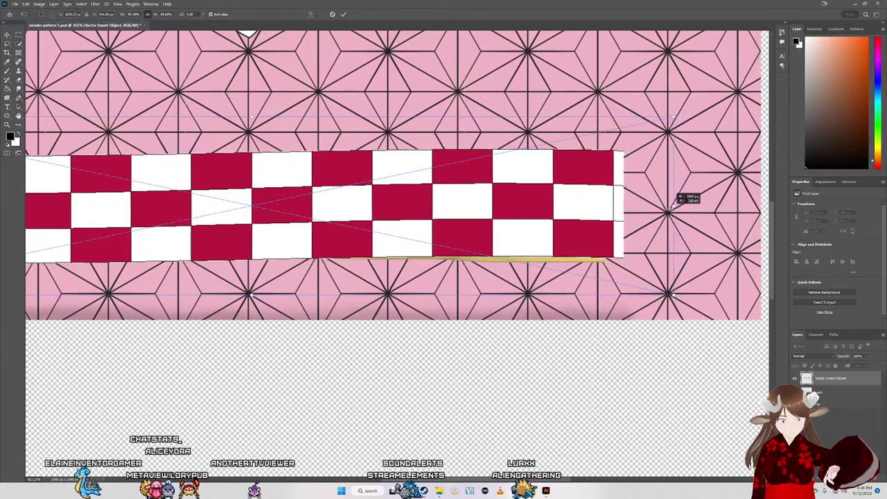
{"action": "left_click_drag", "start_coordinate": [676, 207], "coordinate": [667, 208]}
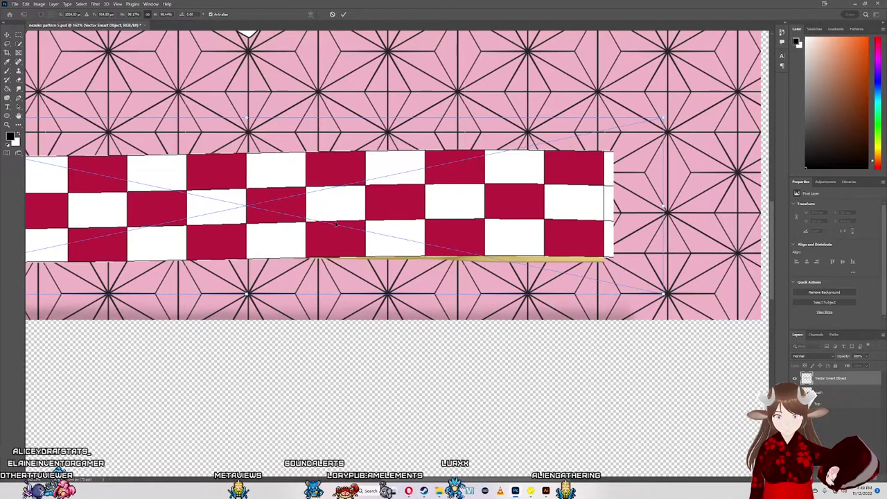
{"action": "key", "text": "Down"}
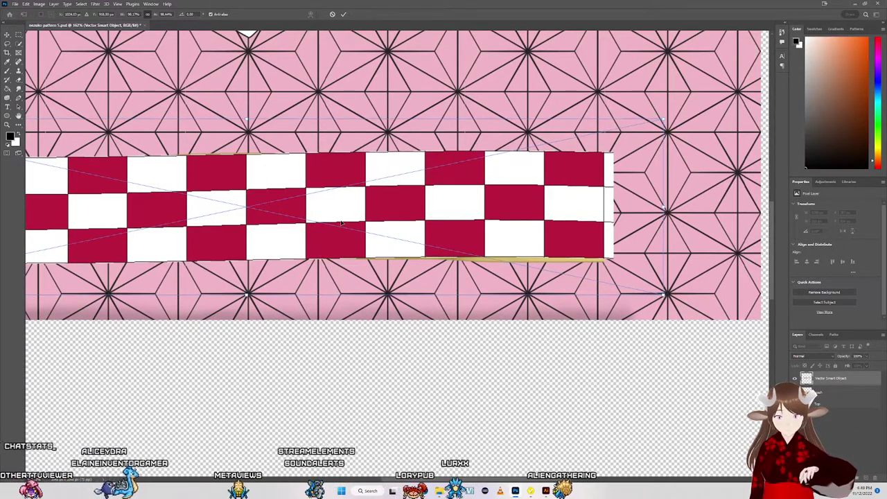
{"action": "key", "text": "Down"}
{"action": "key", "text": "Down"}
{"action": "key", "text": "Down"}
{"action": "key", "text": "Down"}
{"action": "key", "text": "Up"}
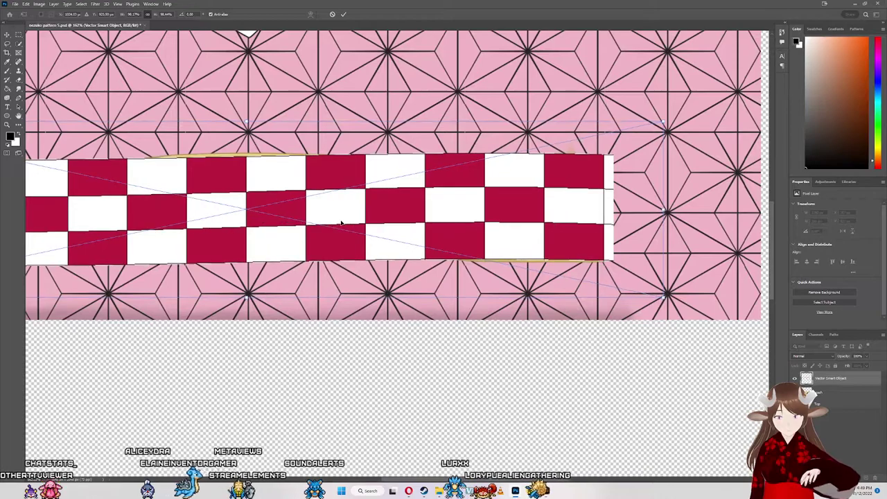
{"action": "key", "text": "Down"}
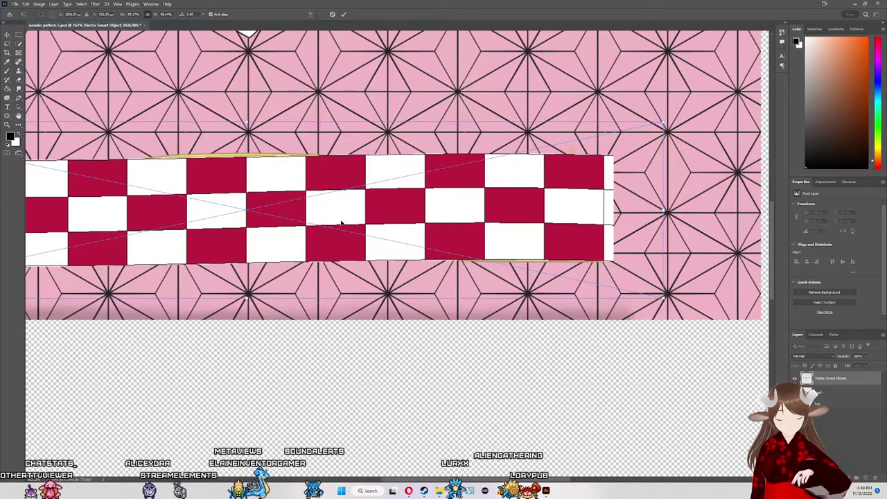
{"action": "key", "text": "Return"}
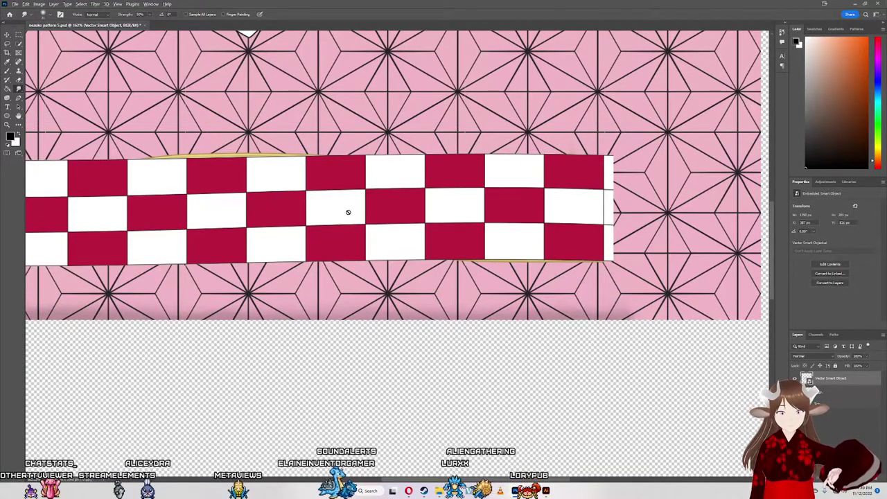
{"action": "scroll", "coordinate": [348, 212], "scroll_direction": "down", "scroll_amount": 3}
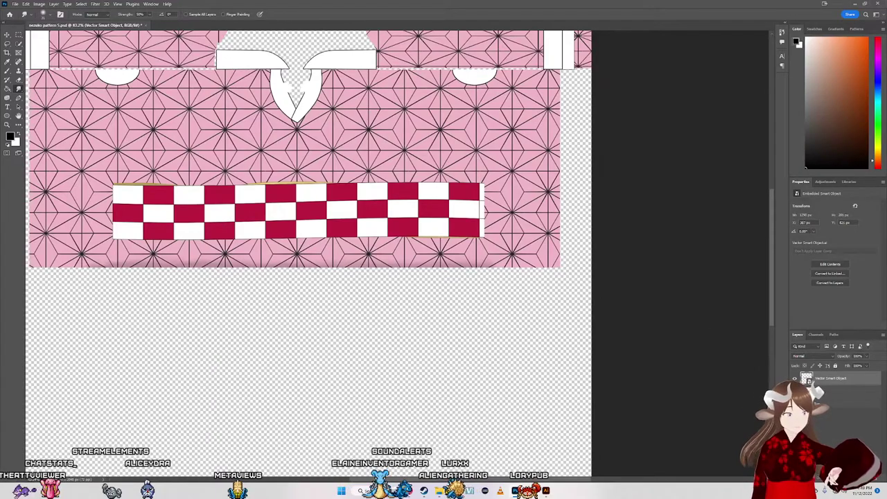
Step: Hide the pink pattern layer and save the checkered band as a PNG copy named 'sash pat'
{"action": "left_click", "coordinate": [795, 388]}
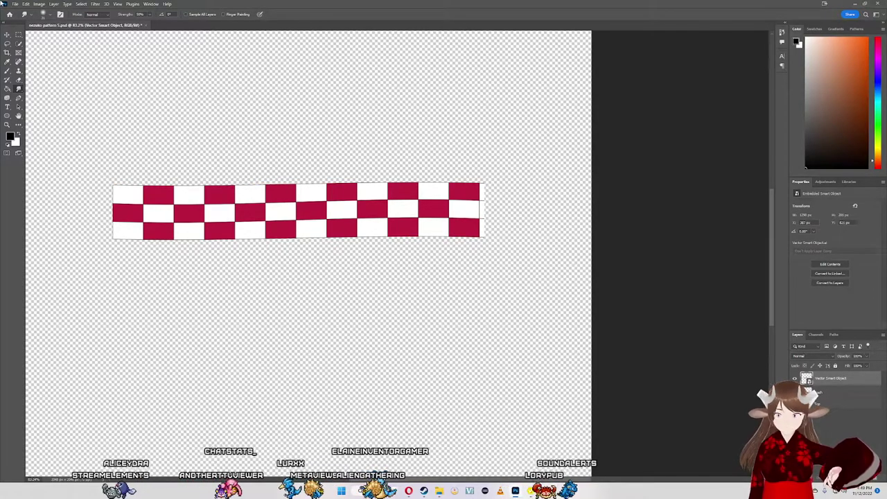
{"action": "left_click", "coordinate": [12, 3]}
{"action": "mouse_move", "coordinate": [25, 118]}
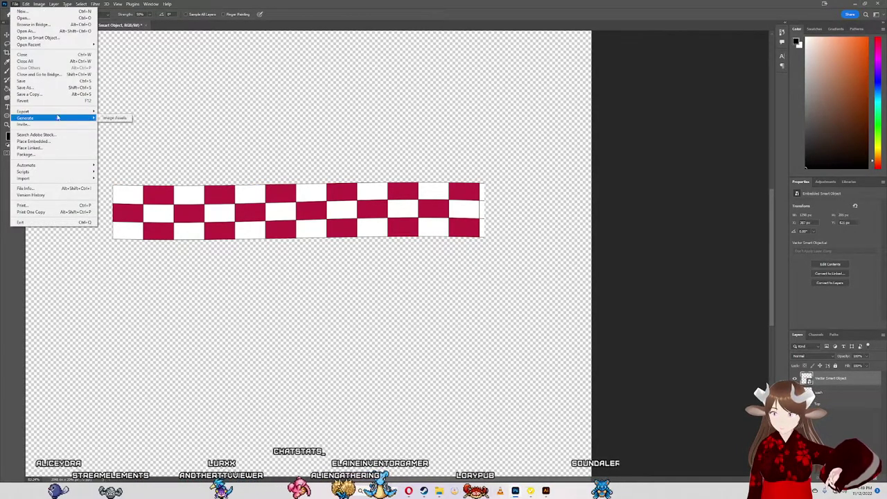
{"action": "left_click", "coordinate": [109, 110]}
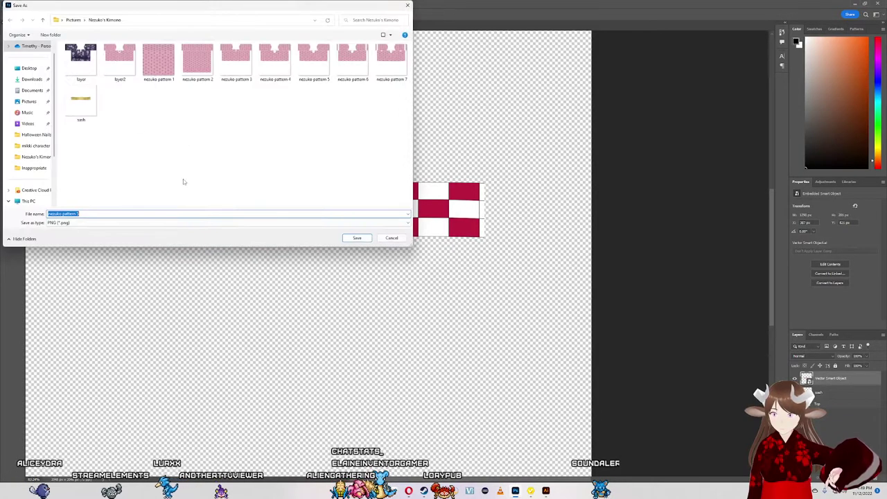
{"action": "type", "text": "sash"}
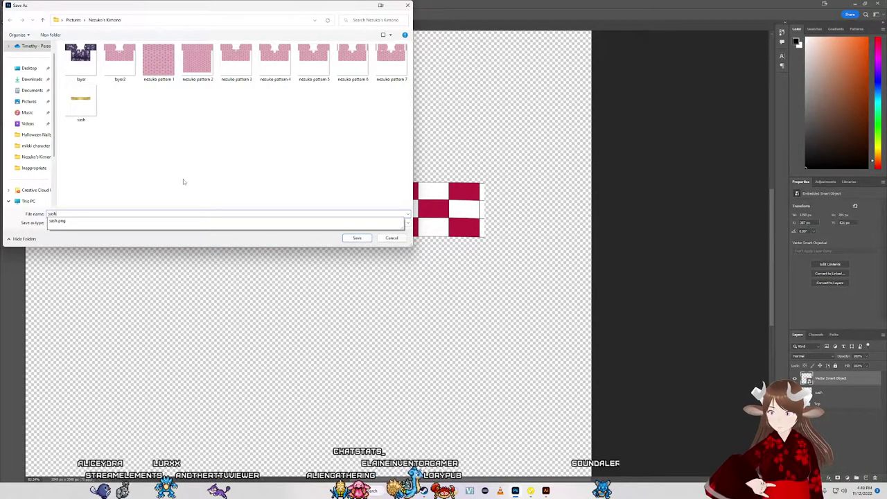
{"action": "type", "text": " patte"}
{"action": "key", "text": "Return"}
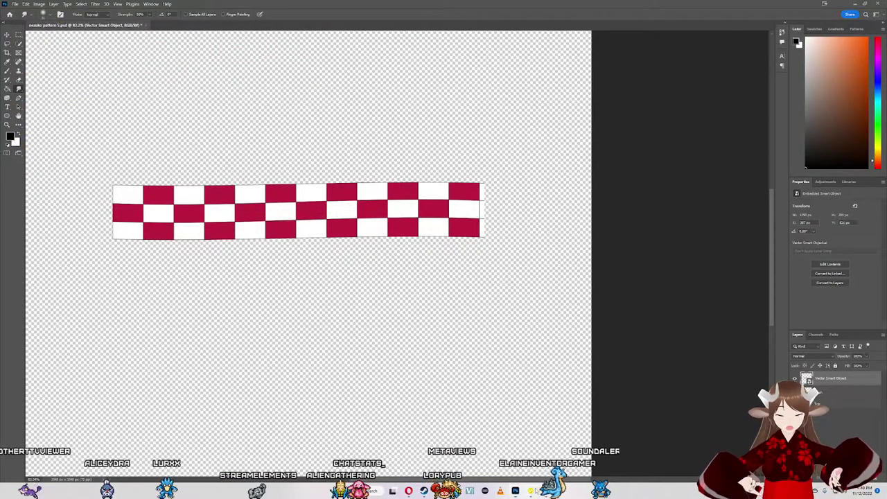
{"action": "key", "text": "alt+Tab"}
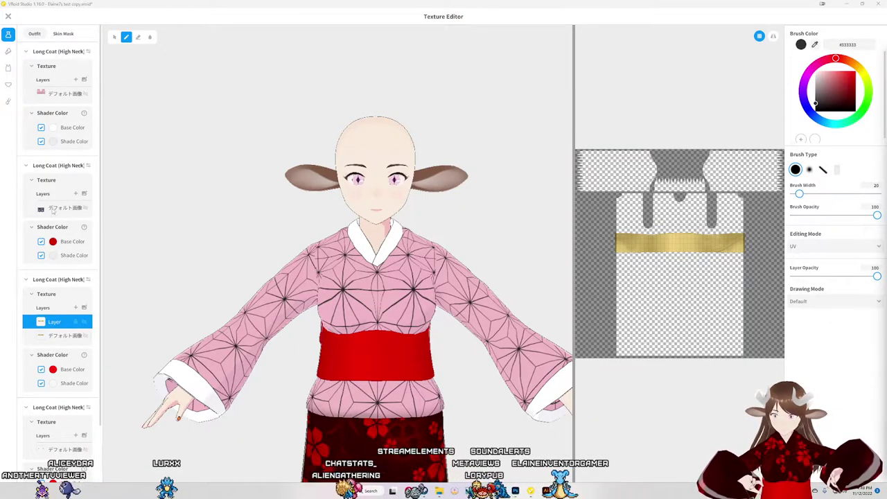
Step: Import the saved checkered sash image into the kimono's texture layer
{"action": "right_click", "coordinate": [63, 326]}
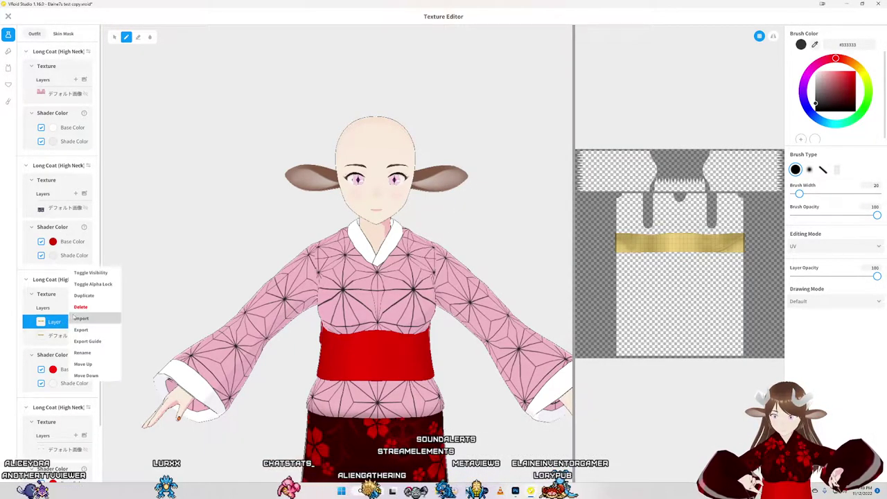
{"action": "left_click", "coordinate": [81, 319]}
{"action": "double_click", "coordinate": [90, 111]}
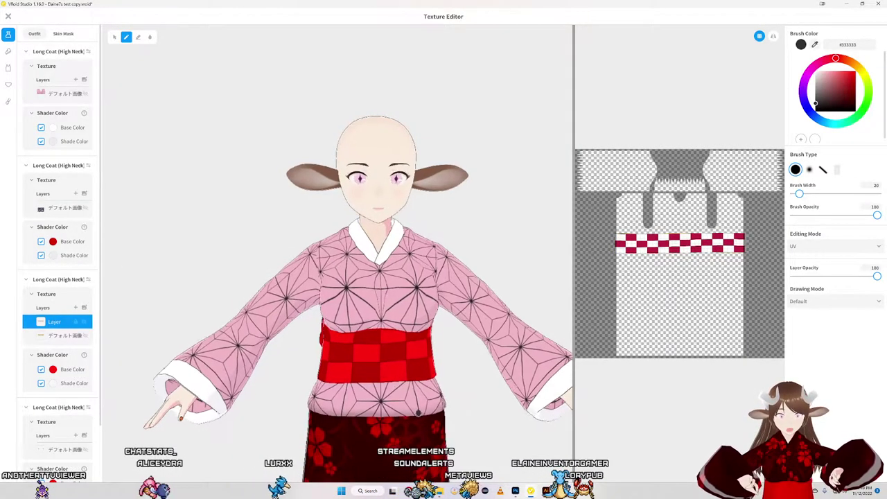
{"action": "left_click_drag", "start_coordinate": [379, 372], "coordinate": [399, 360]}
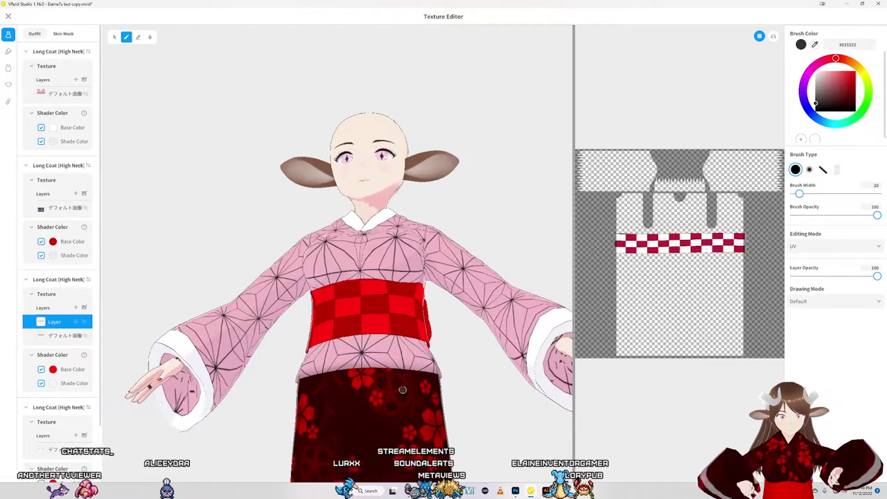
Step: Set both the skirt and obi base colours to white
{"action": "left_click", "coordinate": [53, 241]}
{"action": "left_click", "coordinate": [85, 342]}
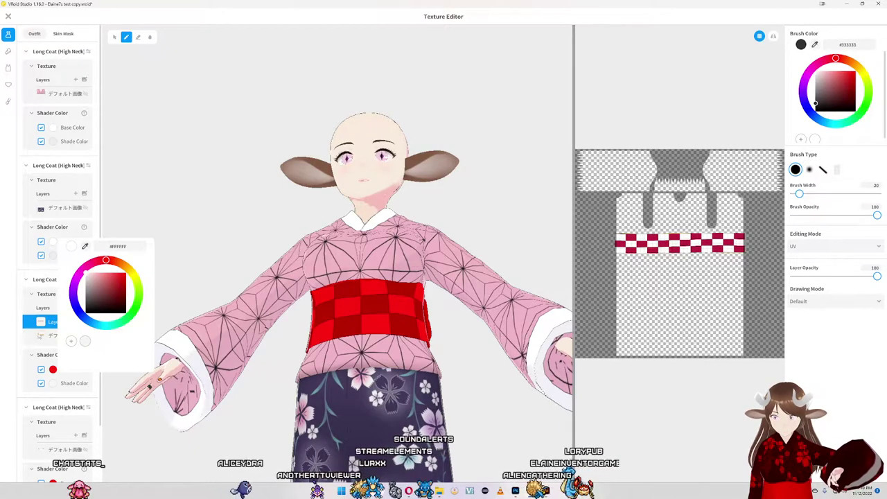
{"action": "left_click", "coordinate": [53, 242]}
{"action": "left_click", "coordinate": [52, 255]}
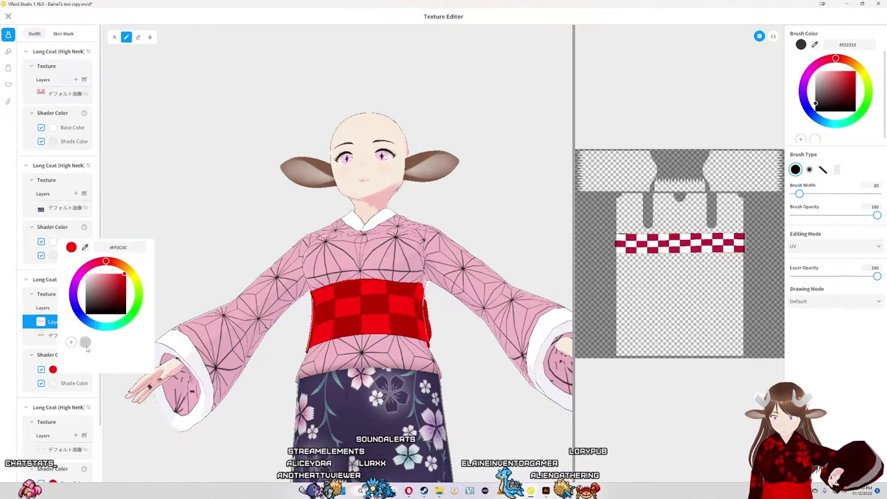
{"action": "left_click", "coordinate": [86, 342]}
Step: Orbit and zoom around the model to inspect the obi from the side and front
{"action": "mouse_move", "coordinate": [297, 361]}
{"action": "left_mouse_down"}
{"action": "mouse_move", "coordinate": [306, 371]}
{"action": "mouse_move", "coordinate": [376, 380]}
{"action": "mouse_move", "coordinate": [462, 359]}
{"action": "left_mouse_up"}
{"action": "scroll", "coordinate": [376, 379], "scroll_direction": "up", "scroll_amount": 2}
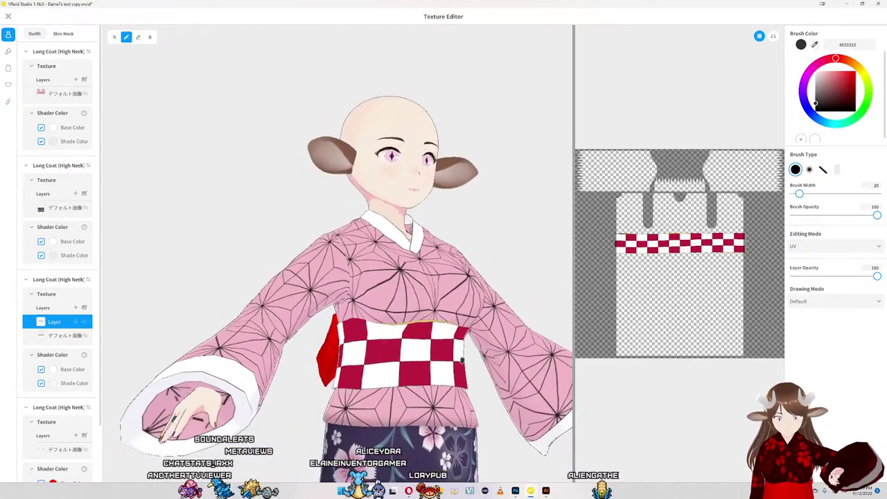
{"action": "left_click_drag", "start_coordinate": [463, 359], "coordinate": [561, 322]}
{"action": "scroll", "coordinate": [65, 408], "scroll_direction": "down", "scroll_amount": 1}
{"action": "scroll", "coordinate": [66, 408], "scroll_direction": "down", "scroll_amount": 1}
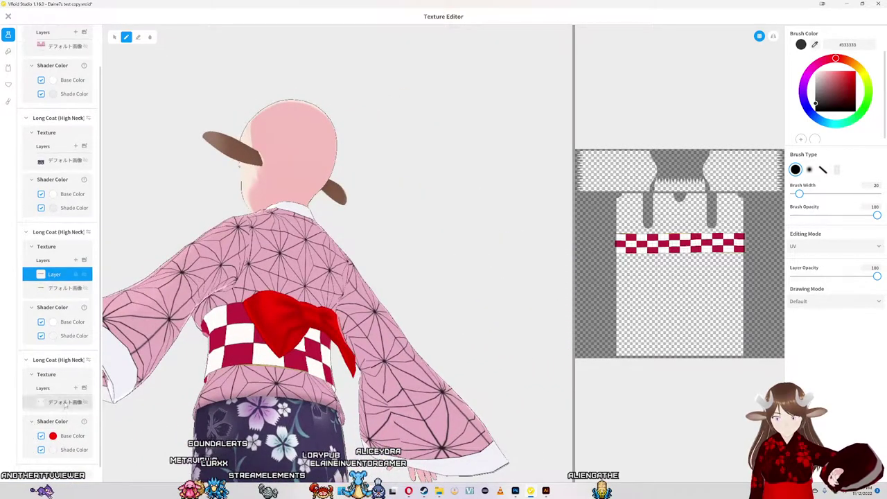
{"action": "left_click_drag", "start_coordinate": [121, 392], "coordinate": [245, 386]}
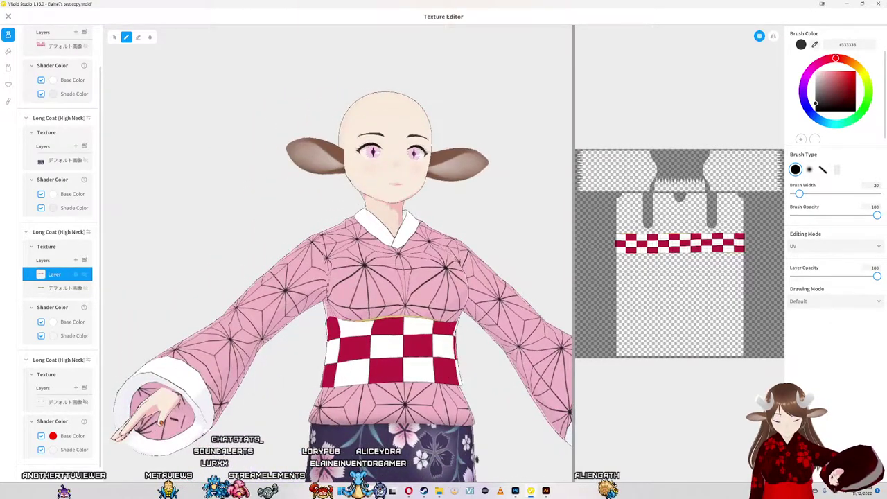
{"action": "left_click", "coordinate": [545, 490]}
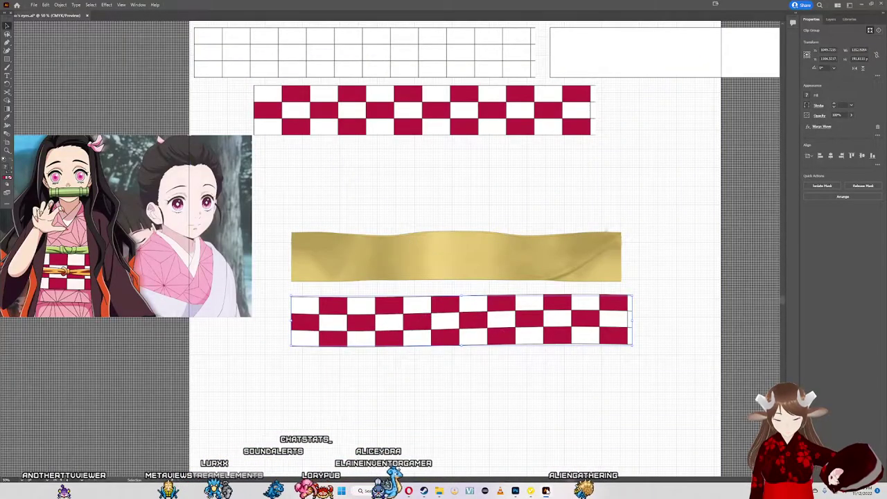
Step: Look over the Vector Smart Object pattern layer in Photoshop, then return to the VRoid model
{"action": "left_click", "coordinate": [546, 491]}
{"action": "left_click", "coordinate": [515, 491]}
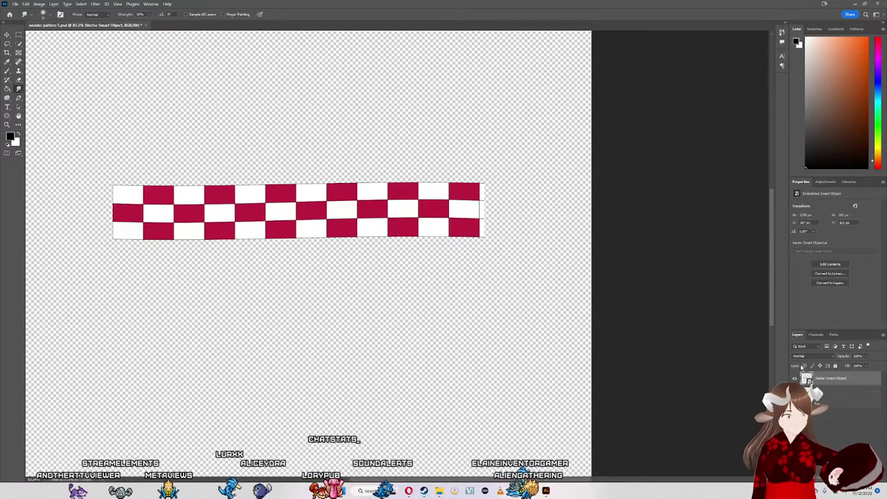
{"action": "right_click", "coordinate": [819, 393]}
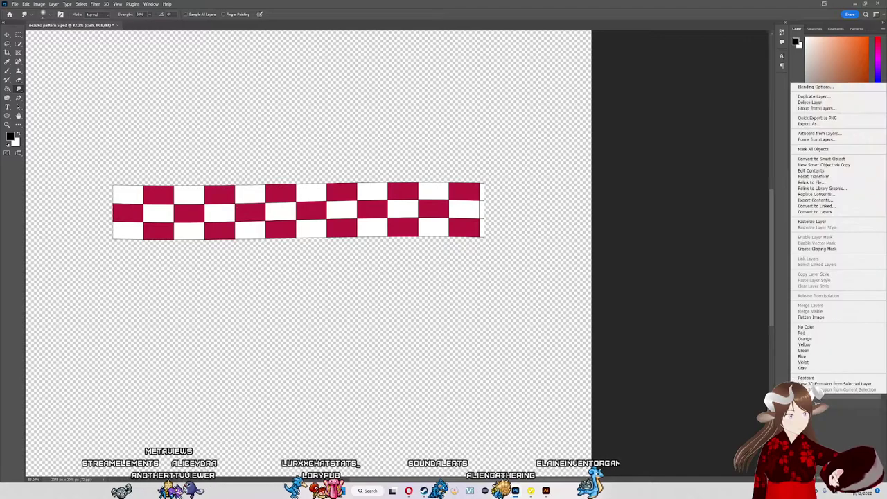
{"action": "left_click", "coordinate": [511, 340]}
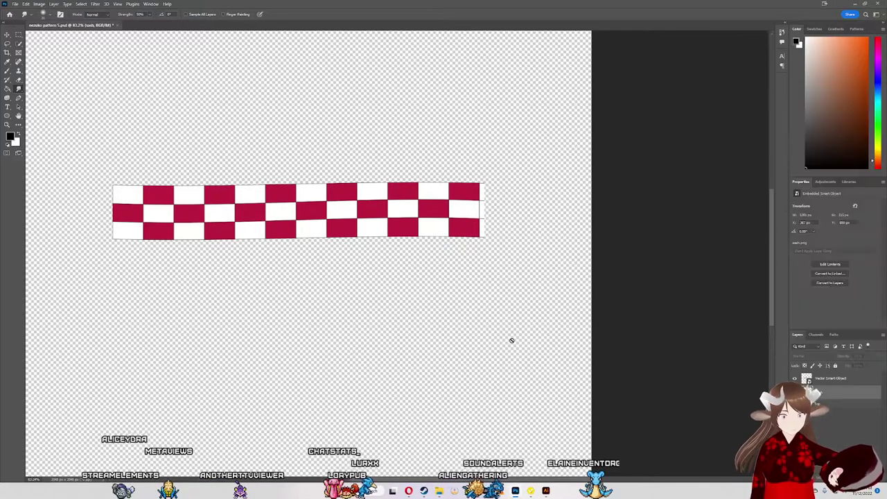
{"action": "key", "text": "alt+Tab"}
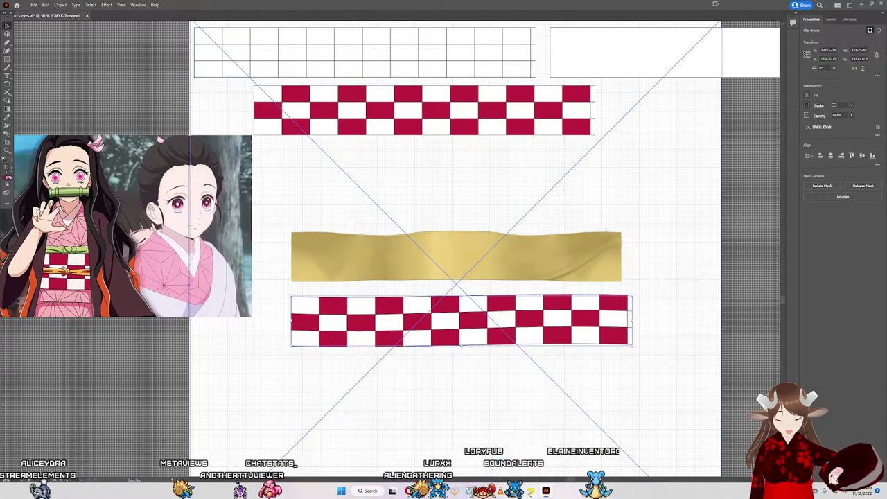
{"action": "key", "text": "alt+Tab"}
{"action": "left_click_drag", "start_coordinate": [368, 402], "coordinate": [399, 405]}
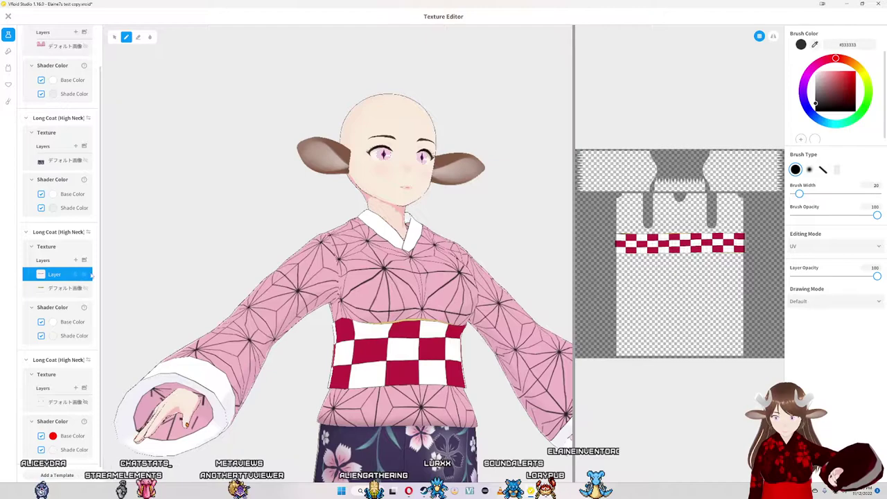
Step: Toggle the checkered obi layer off and on to compare with the gold obi, leaving it visible
{"action": "left_click", "coordinate": [84, 275]}
{"action": "left_click", "coordinate": [84, 275]}
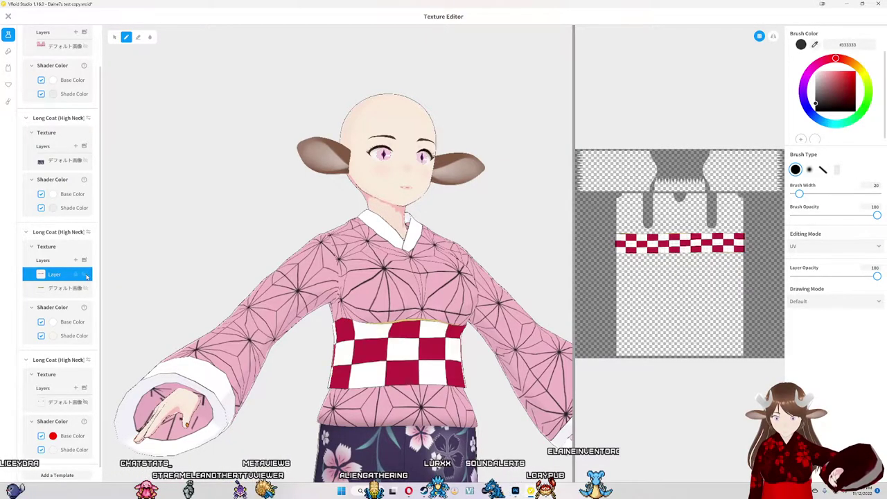
{"action": "scroll", "coordinate": [84, 277], "scroll_direction": "down", "scroll_amount": 1}
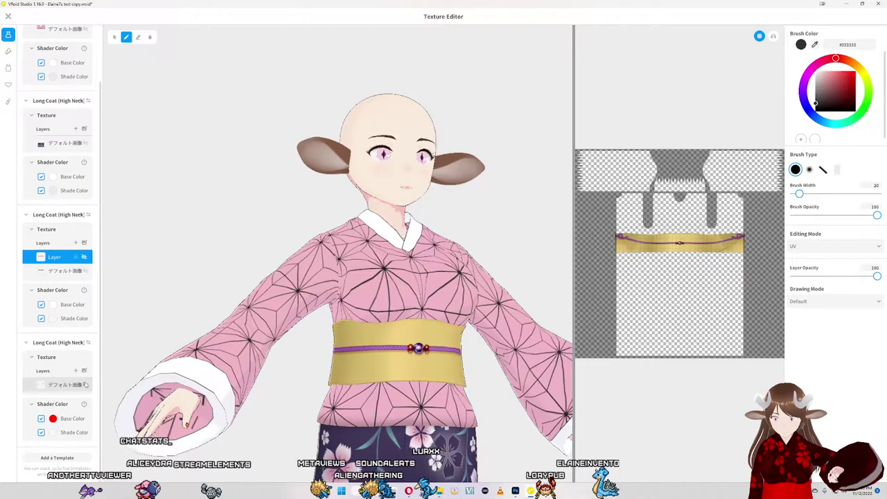
{"action": "scroll", "coordinate": [72, 278], "scroll_direction": "up", "scroll_amount": 3}
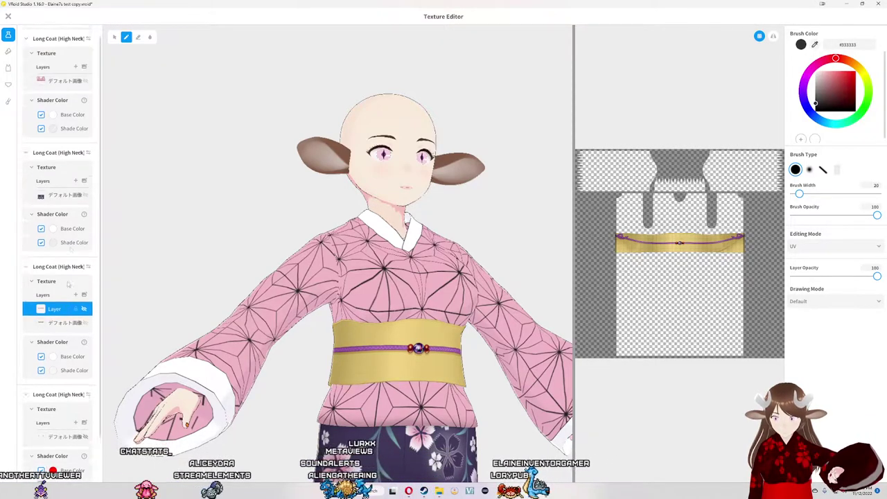
{"action": "scroll", "coordinate": [72, 249], "scroll_direction": "up", "scroll_amount": 1}
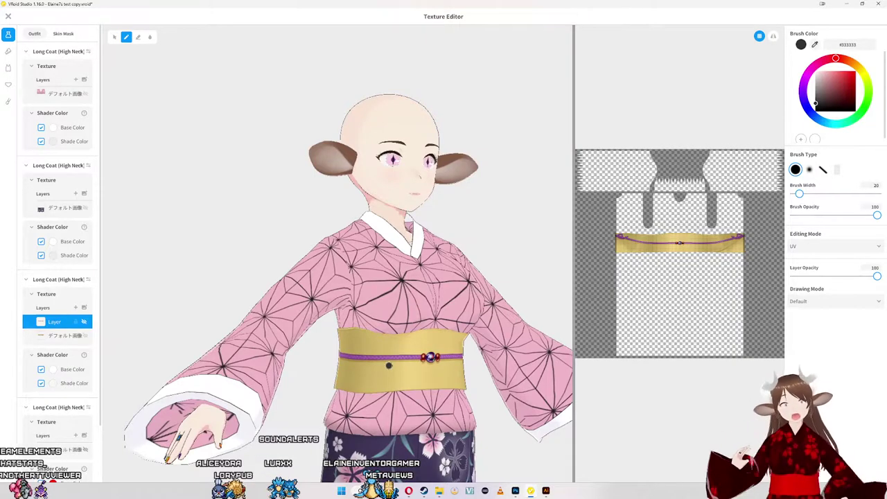
{"action": "left_click", "coordinate": [84, 323]}
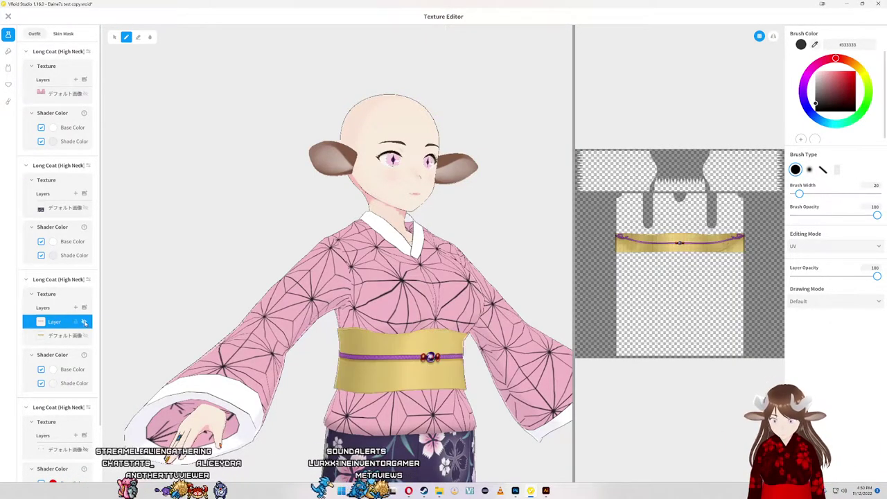
{"action": "left_click", "coordinate": [86, 335]}
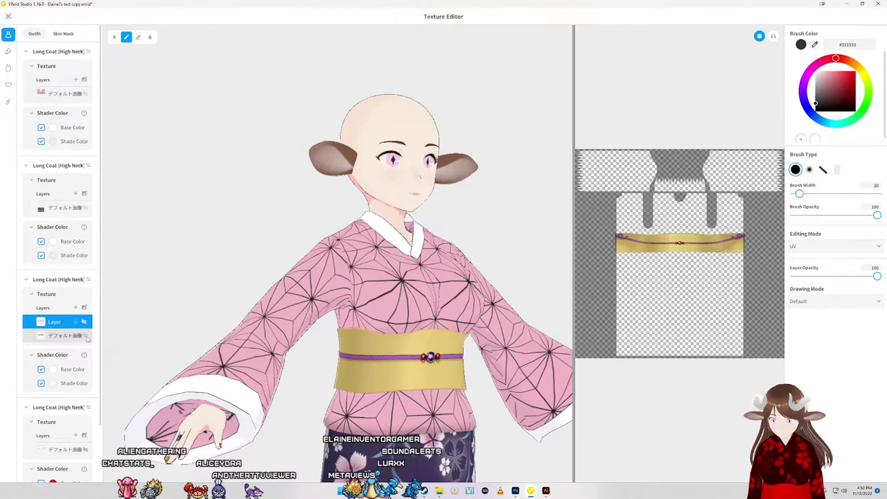
{"action": "left_click", "coordinate": [85, 335]}
{"action": "left_click", "coordinate": [84, 323]}
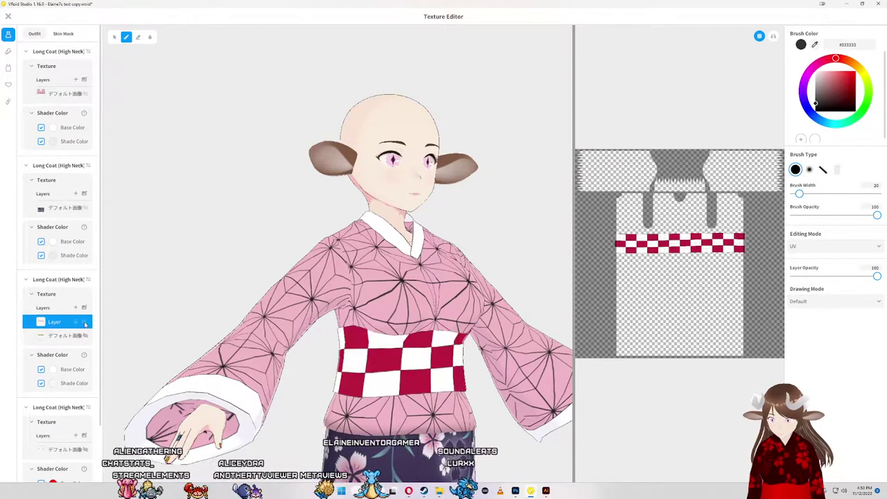
{"action": "mouse_move", "coordinate": [333, 277]}
{"action": "left_mouse_down"}
{"action": "mouse_move", "coordinate": [430, 277]}
{"action": "mouse_move", "coordinate": [332, 277]}
{"action": "mouse_move", "coordinate": [430, 277]}
{"action": "mouse_move", "coordinate": [332, 278]}
{"action": "mouse_move", "coordinate": [374, 277]}
{"action": "mouse_move", "coordinate": [347, 277]}
{"action": "left_mouse_up"}
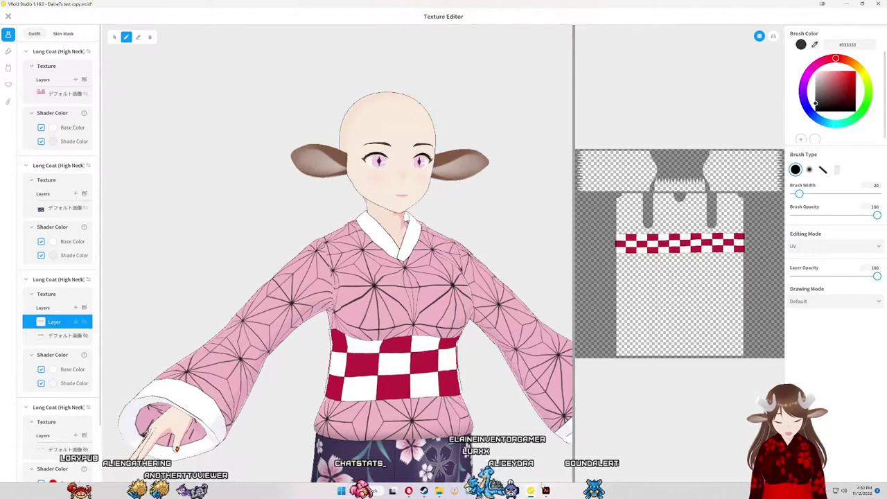
{"action": "key", "text": "alt+Tab"}
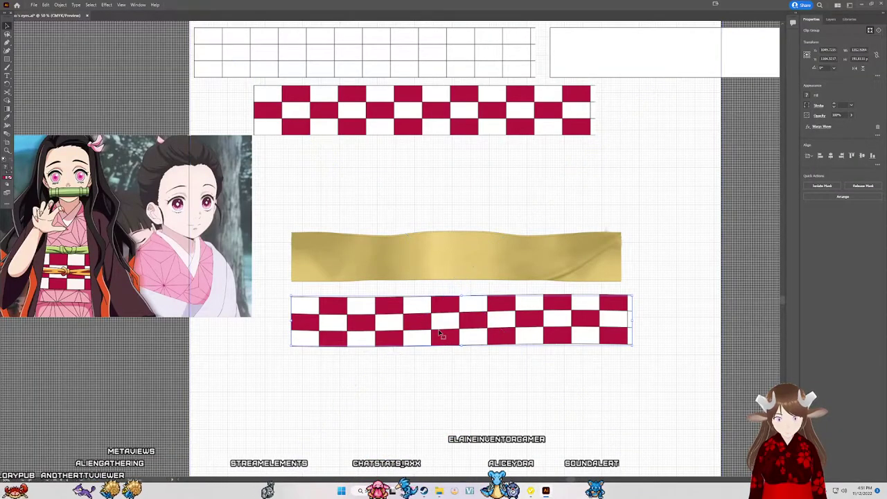
Step: Paste the upper checkered strip from Illustrator into the Photoshop pattern file as a smart object
{"action": "left_click", "coordinate": [471, 128]}
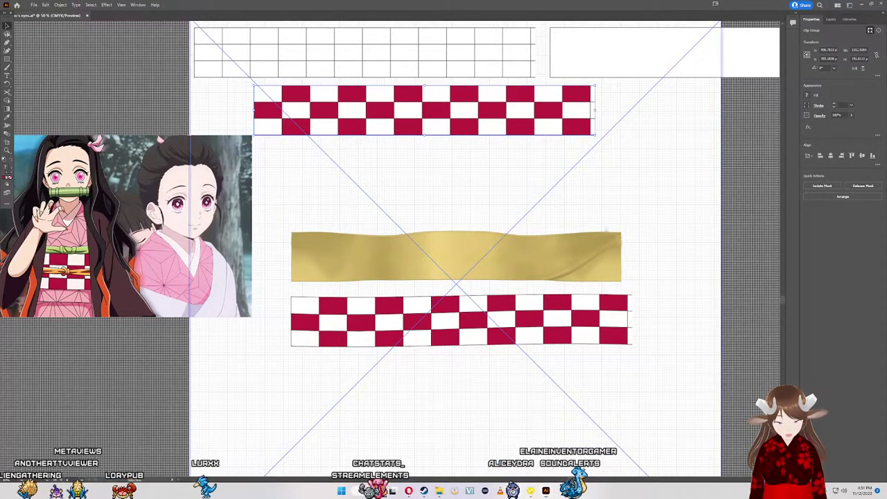
{"action": "key", "text": "alt+Tab"}
{"action": "key", "text": "ctrl+v"}
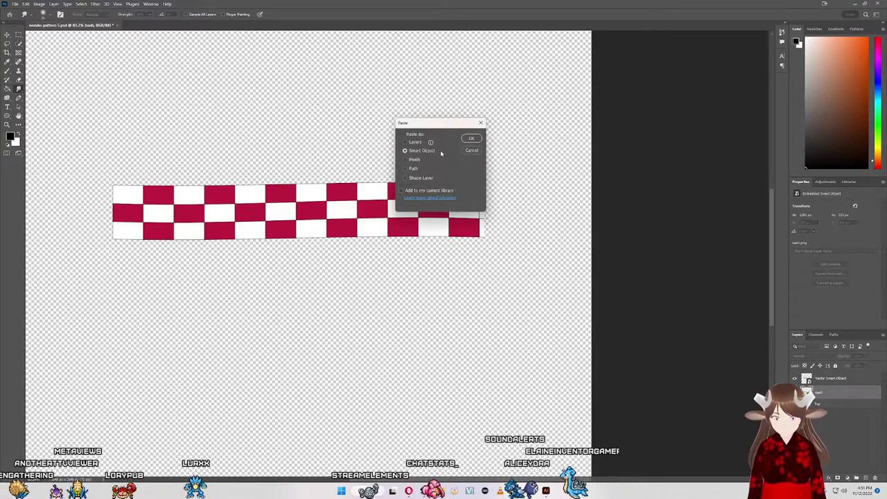
{"action": "left_click", "coordinate": [471, 137]}
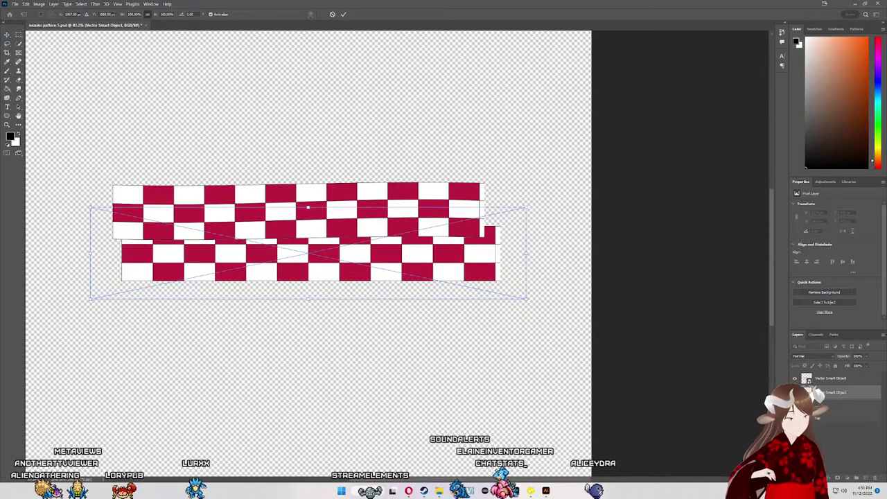
Step: Show the gold band layer and move the checker strip up, leaving a thin gold edge visible
{"action": "key", "text": "Return"}
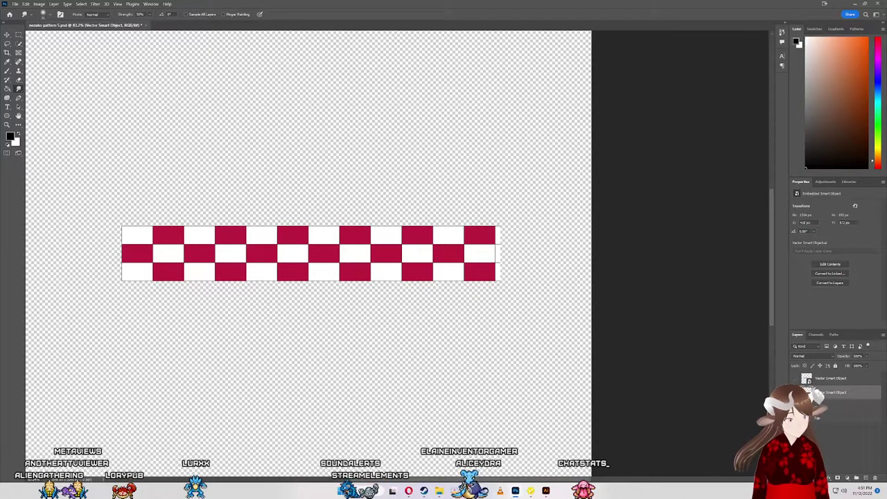
{"action": "left_click", "coordinate": [287, 249]}
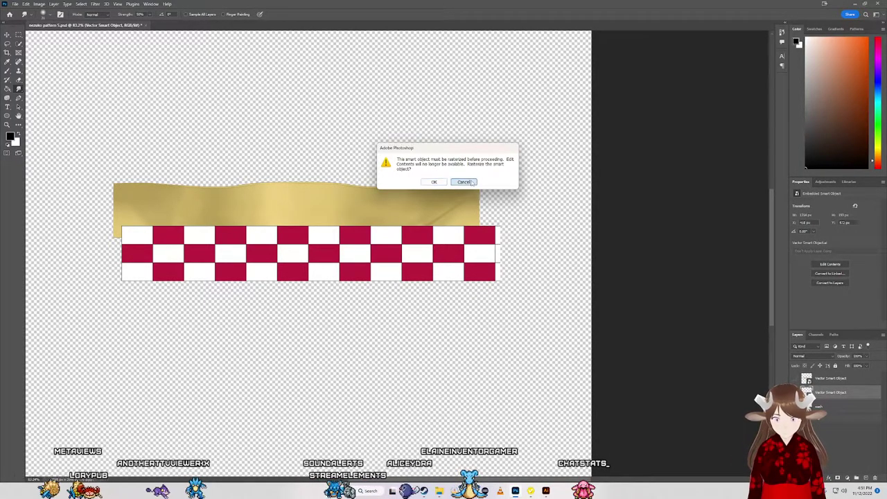
{"action": "left_click", "coordinate": [463, 182]}
{"action": "key", "text": "v"}
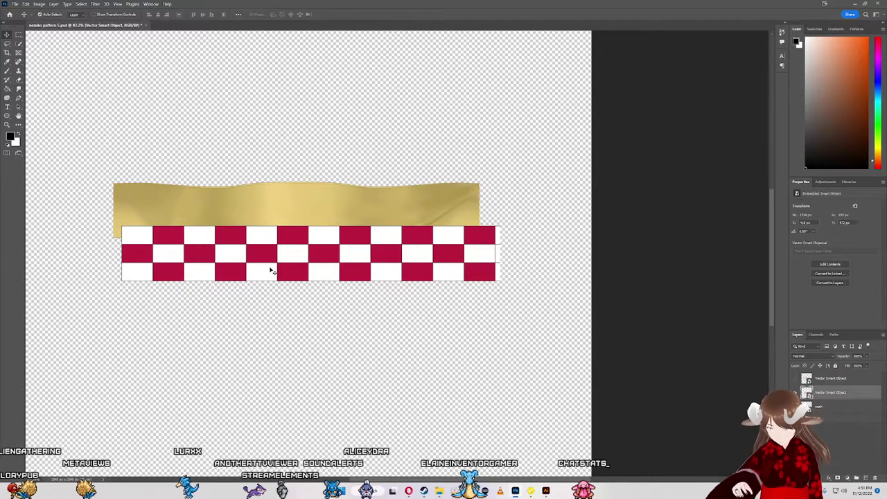
{"action": "left_click_drag", "start_coordinate": [270, 271], "coordinate": [283, 222]}
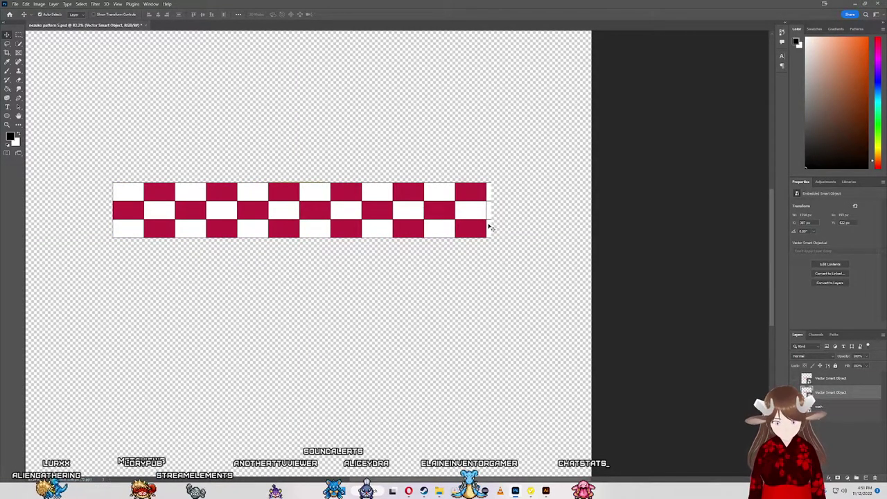
{"action": "scroll", "coordinate": [489, 227], "scroll_direction": "up", "scroll_amount": 1}
{"action": "scroll", "coordinate": [488, 223], "scroll_direction": "up", "scroll_amount": 1}
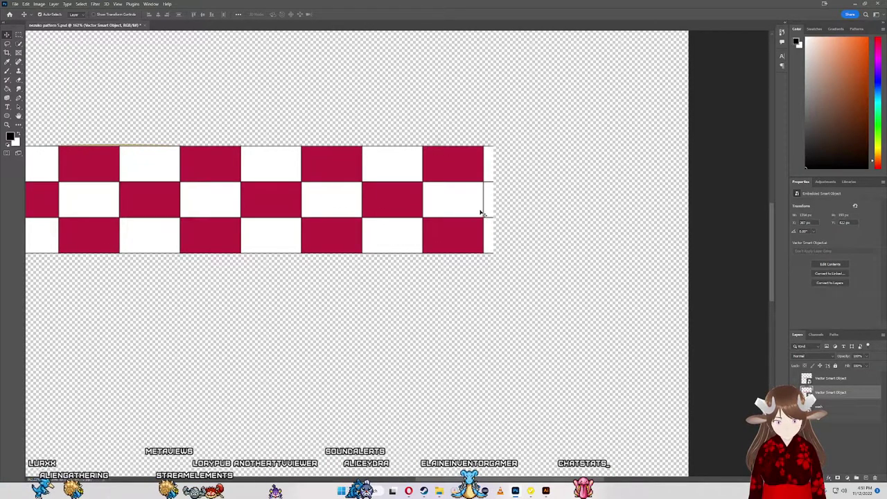
{"action": "left_click_drag", "start_coordinate": [480, 210], "coordinate": [483, 200]}
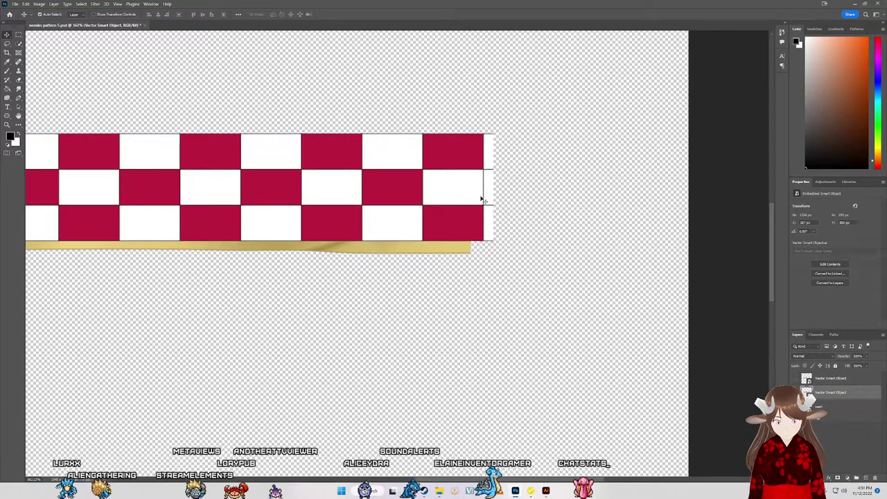
Step: Narrow the checker strip slightly with Free Transform and nudge it down over the gold band
{"action": "key", "text": "ctrl+t"}
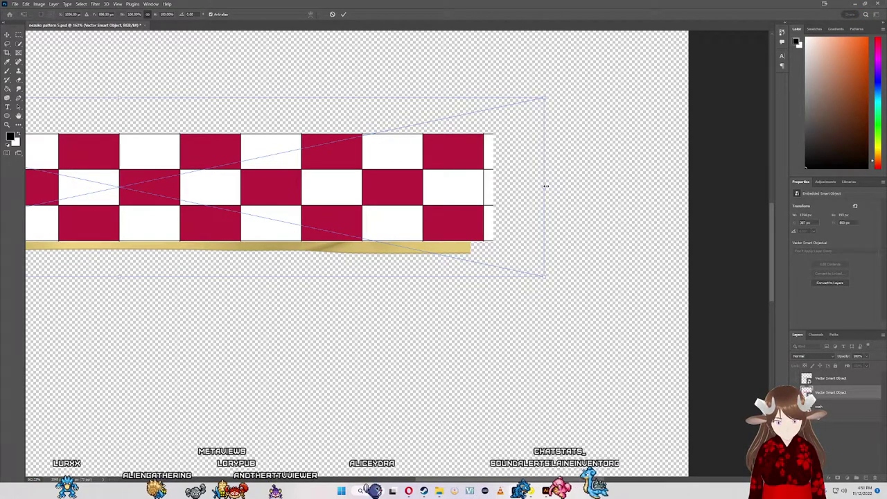
{"action": "left_click_drag", "start_coordinate": [546, 185], "coordinate": [531, 186]}
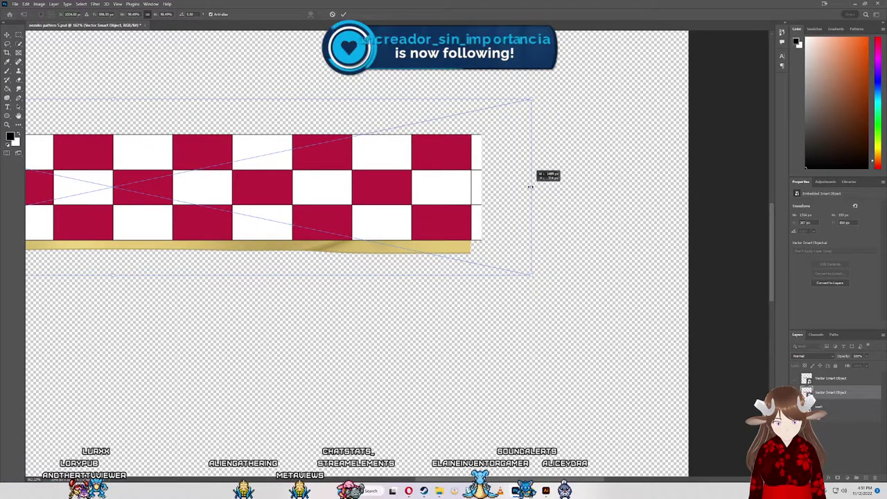
{"action": "scroll", "coordinate": [484, 211], "scroll_direction": "up", "scroll_amount": 5}
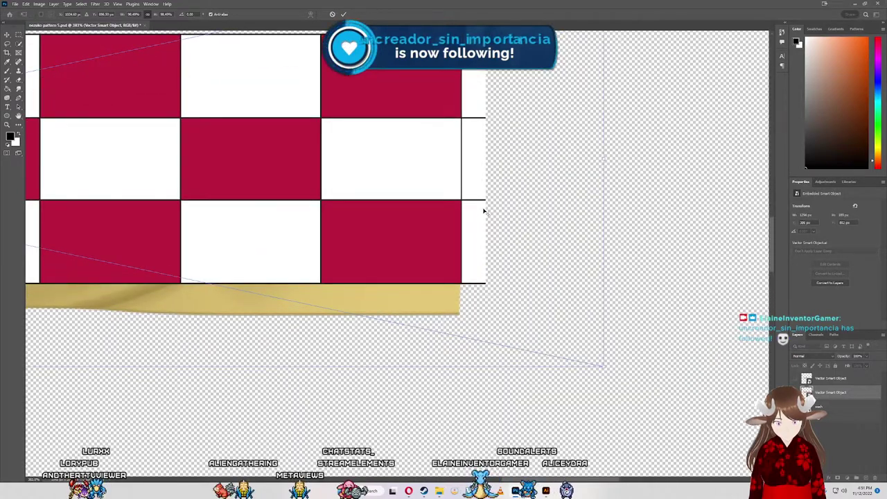
{"action": "scroll", "coordinate": [484, 212], "scroll_direction": "up", "scroll_amount": 2}
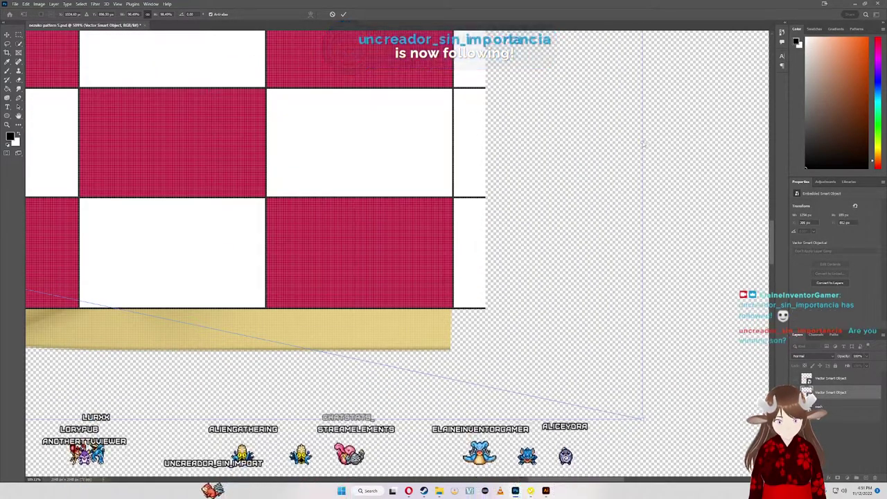
{"action": "left_click_drag", "start_coordinate": [642, 142], "coordinate": [638, 142]}
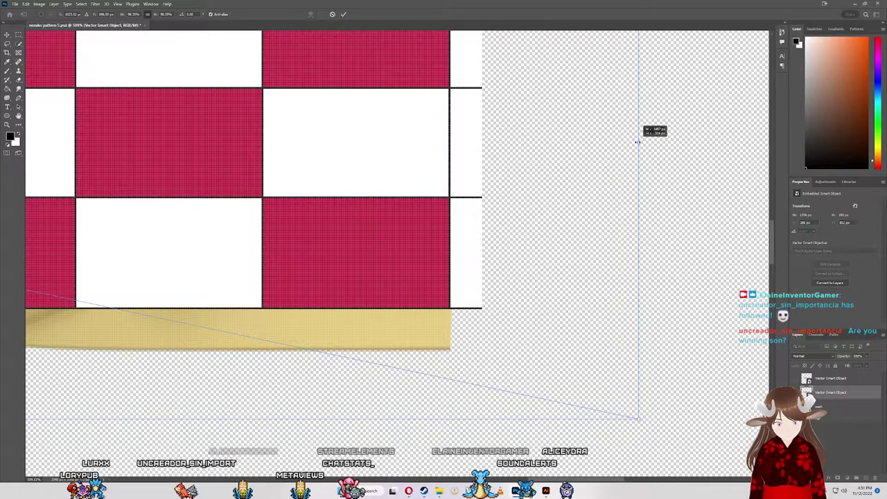
{"action": "scroll", "coordinate": [564, 252], "scroll_direction": "up", "scroll_amount": 2}
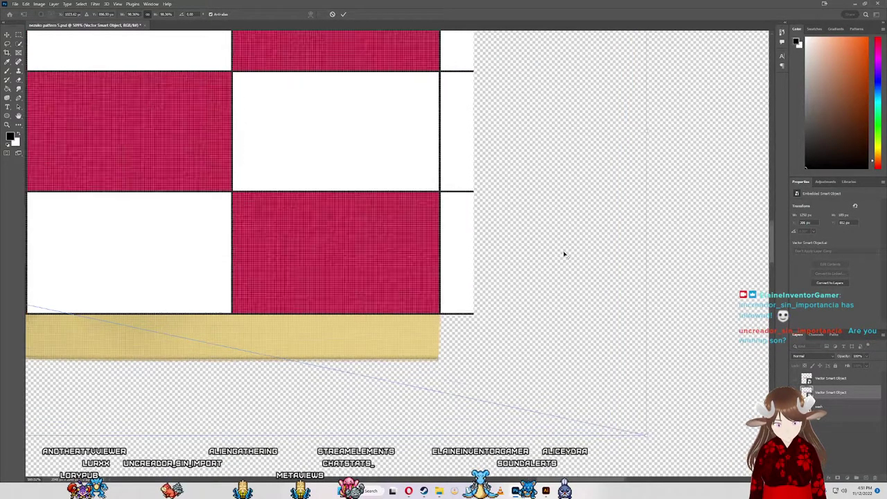
{"action": "scroll", "coordinate": [562, 249], "scroll_direction": "up", "scroll_amount": 1}
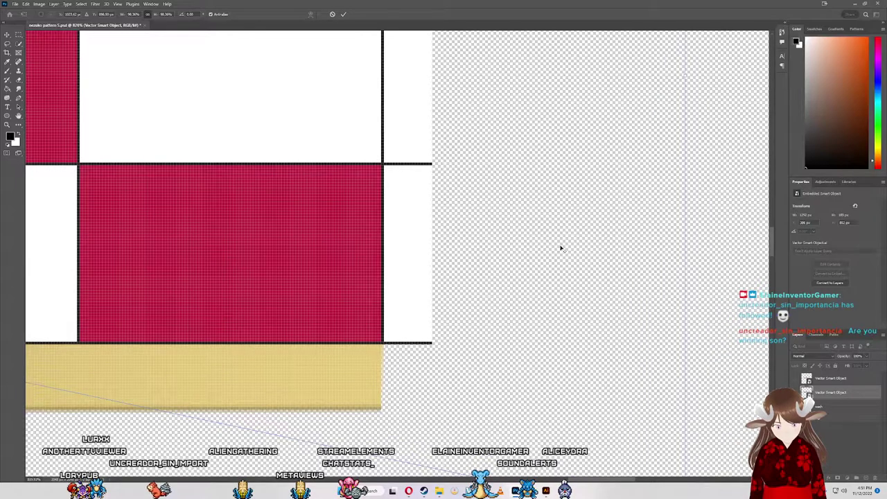
{"action": "scroll", "coordinate": [562, 249], "scroll_direction": "down", "scroll_amount": 3}
{"action": "scroll", "coordinate": [560, 240], "scroll_direction": "down", "scroll_amount": 5}
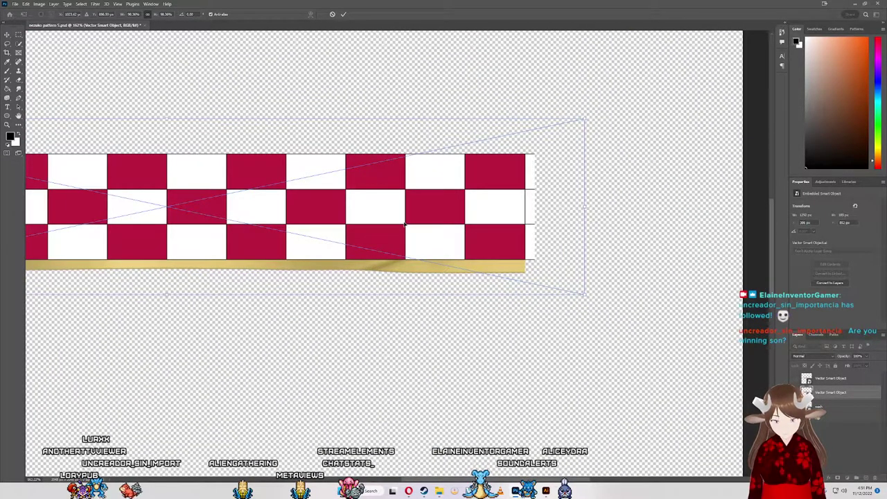
{"action": "key", "text": "shift+Down"}
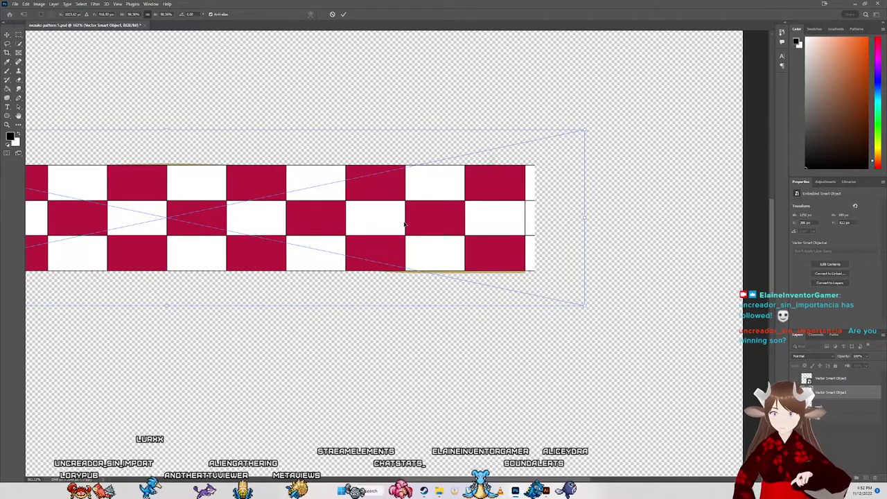
{"action": "key", "text": "Return"}
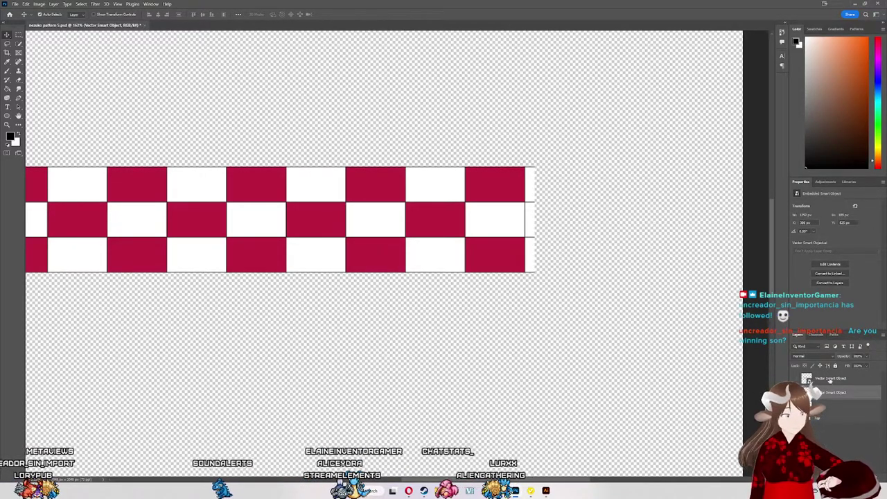
Step: Quick-export the checker strip as a PNG, overwriting 'sash patter 1'
{"action": "left_click", "coordinate": [15, 4]}
{"action": "left_click", "coordinate": [125, 112]}
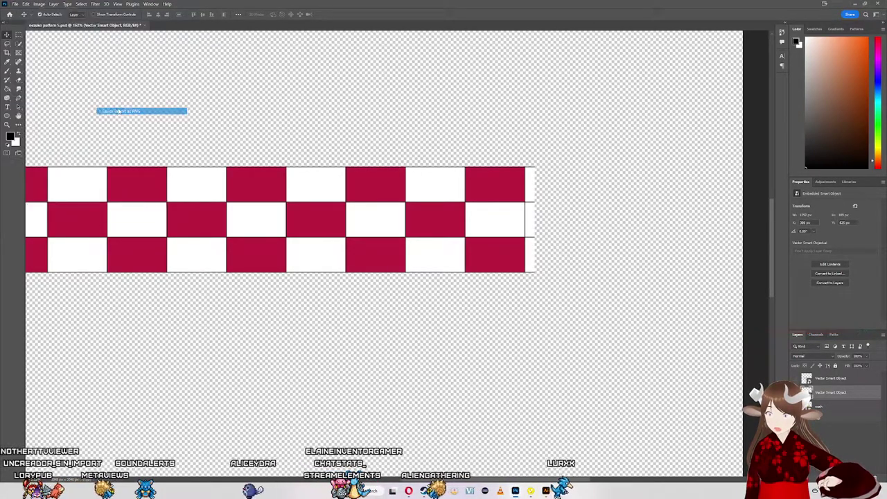
{"action": "double_click", "coordinate": [82, 102]}
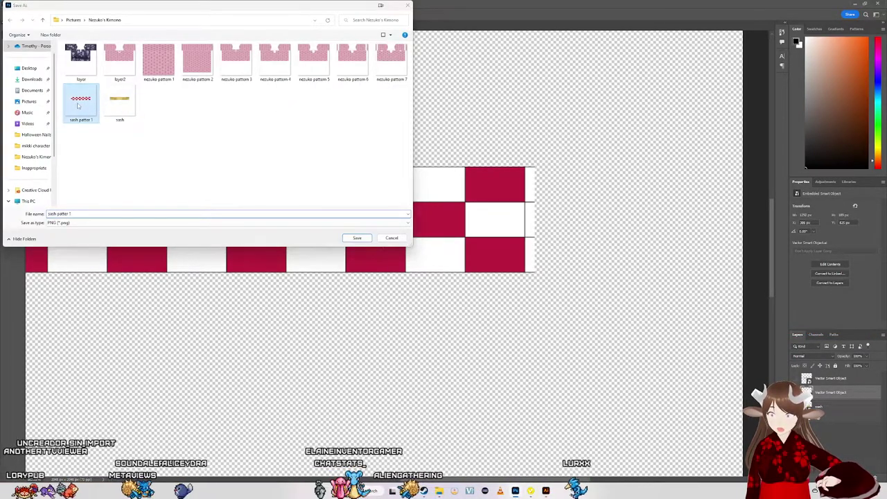
{"action": "left_click", "coordinate": [461, 245]}
{"action": "mouse_move", "coordinate": [530, 491]}
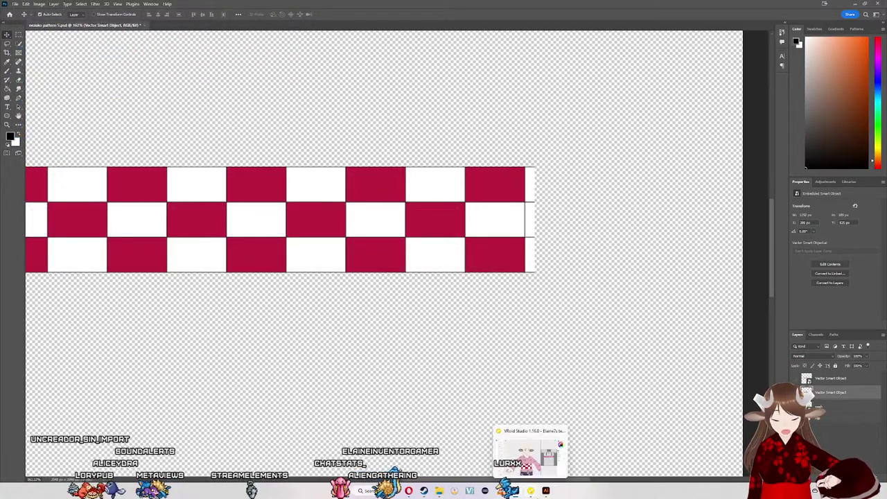
Step: Load the re-exported 'sash pattern 1' image into the kimono's texture layer
{"action": "left_click", "coordinate": [546, 491]}
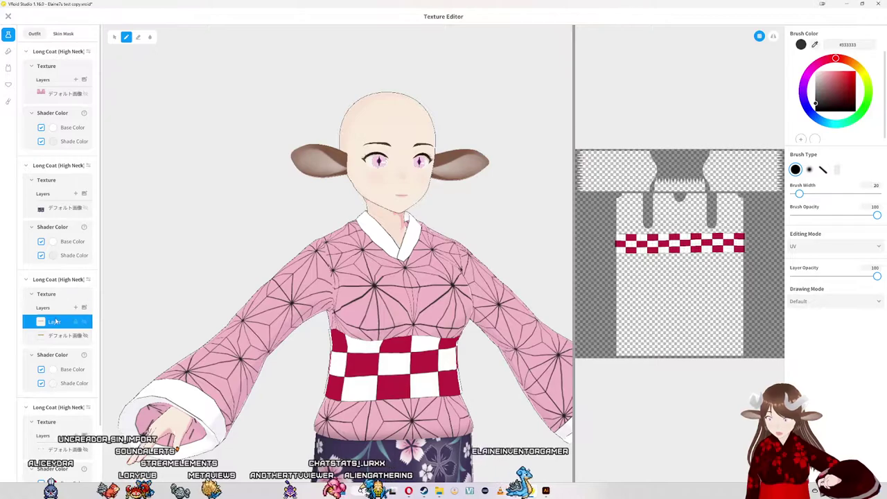
{"action": "right_click", "coordinate": [55, 321]}
{"action": "left_click", "coordinate": [89, 312]}
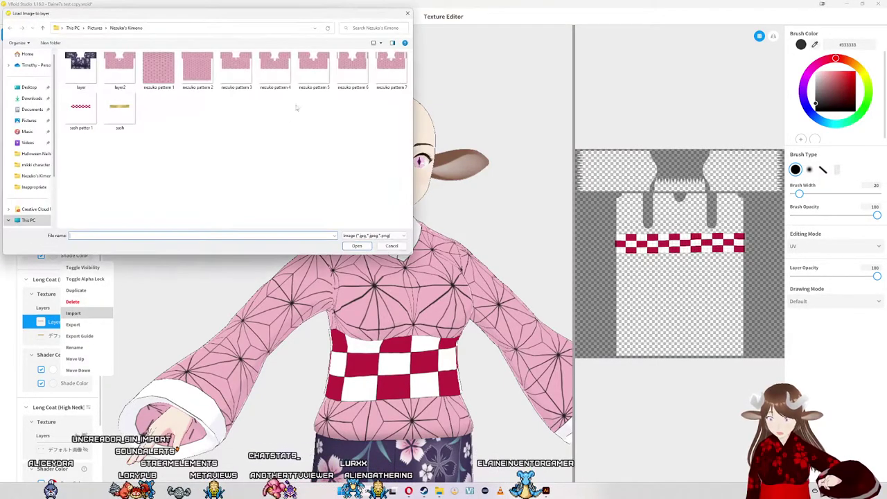
{"action": "double_click", "coordinate": [91, 109]}
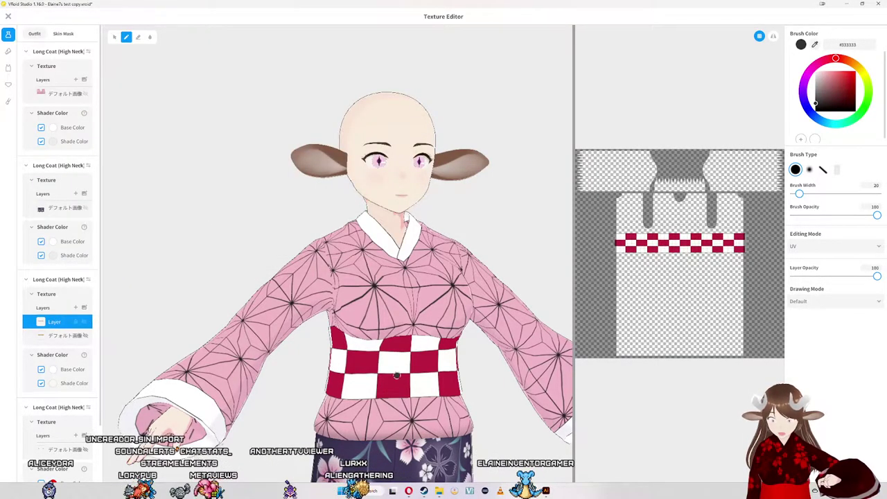
Step: Orbit the model to inspect the updated obi from several angles
{"action": "mouse_move", "coordinate": [397, 375]}
{"action": "left_mouse_down"}
{"action": "mouse_move", "coordinate": [308, 368]}
{"action": "mouse_move", "coordinate": [398, 378]}
{"action": "left_mouse_up"}
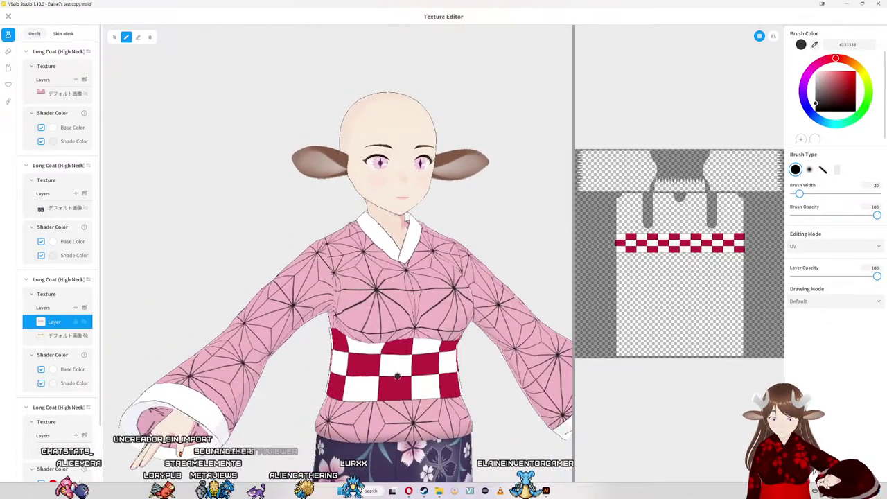
{"action": "mouse_move", "coordinate": [402, 373]}
{"action": "left_mouse_down"}
{"action": "mouse_move", "coordinate": [393, 338]}
{"action": "mouse_move", "coordinate": [370, 388]}
{"action": "left_mouse_up"}
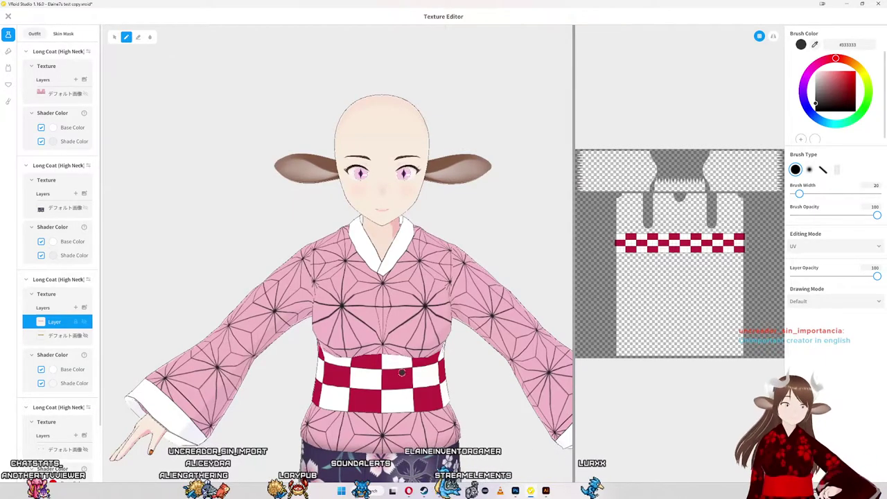
{"action": "left_click_drag", "start_coordinate": [403, 381], "coordinate": [367, 351]}
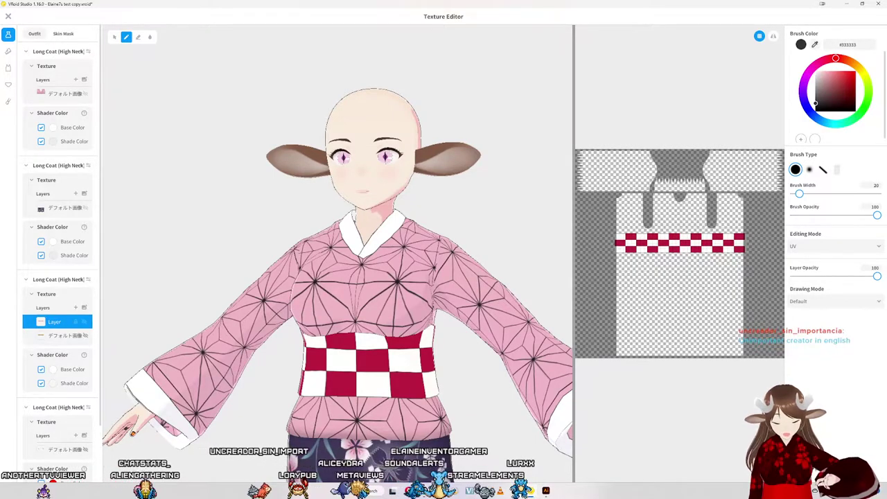
{"action": "key", "text": "alt+Tab"}
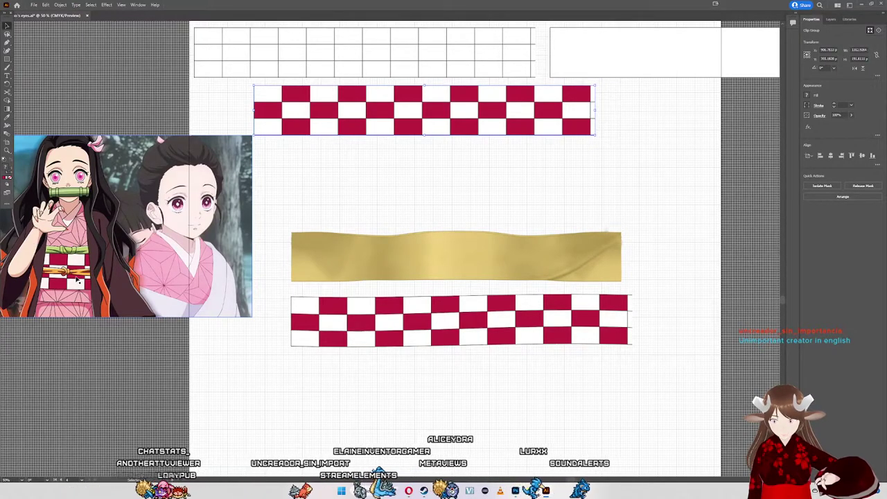
Step: Scroll over the checkered sash artwork to compare it with the reference picture
{"action": "scroll", "coordinate": [78, 278], "scroll_direction": "down", "scroll_amount": 1}
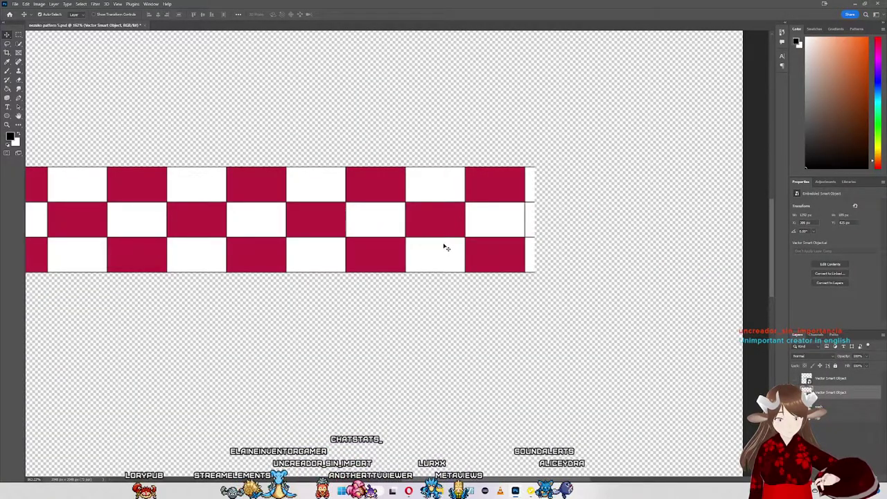
Step: Nudge the checkered band down three steps and hide the pink asanoha layer
{"action": "key", "text": "Down"}
{"action": "key", "text": "Down"}
{"action": "key", "text": "Down"}
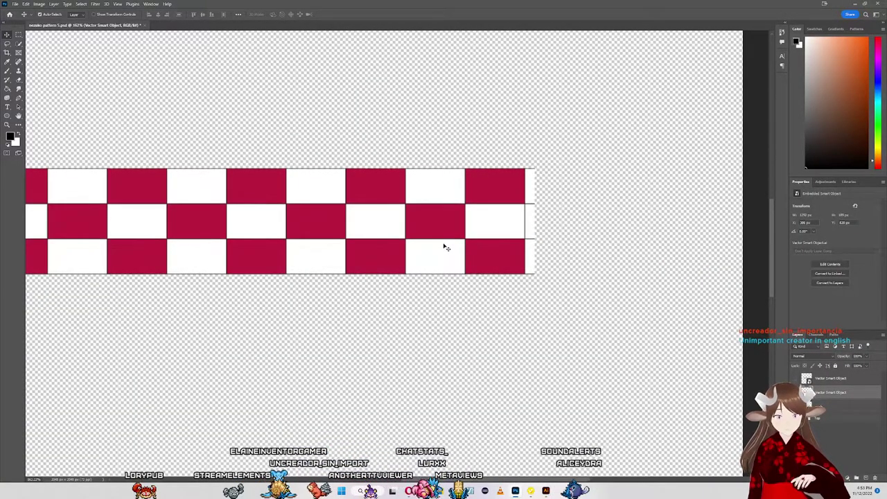
{"action": "key", "text": "Down"}
{"action": "key", "text": "Down"}
{"action": "key", "text": "Down"}
{"action": "key", "text": "Down"}
{"action": "key", "text": "Down"}
{"action": "key", "text": "Down"}
{"action": "key", "text": "Down"}
{"action": "key", "text": "Down"}
{"action": "key", "text": "Down"}
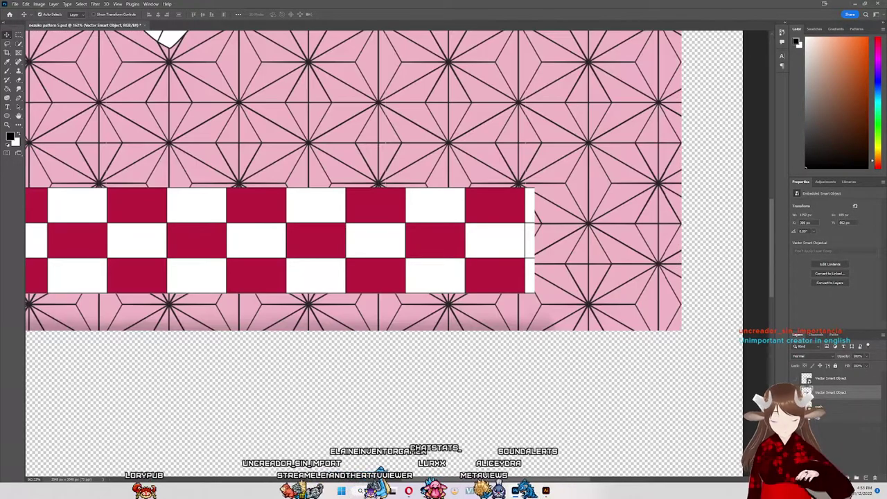
{"action": "key", "text": "Down"}
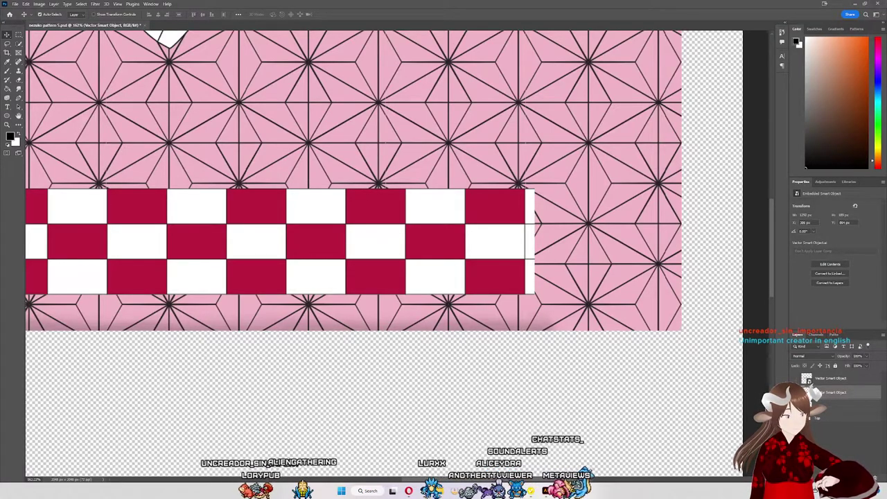
{"action": "key", "text": "ctrl+comma"}
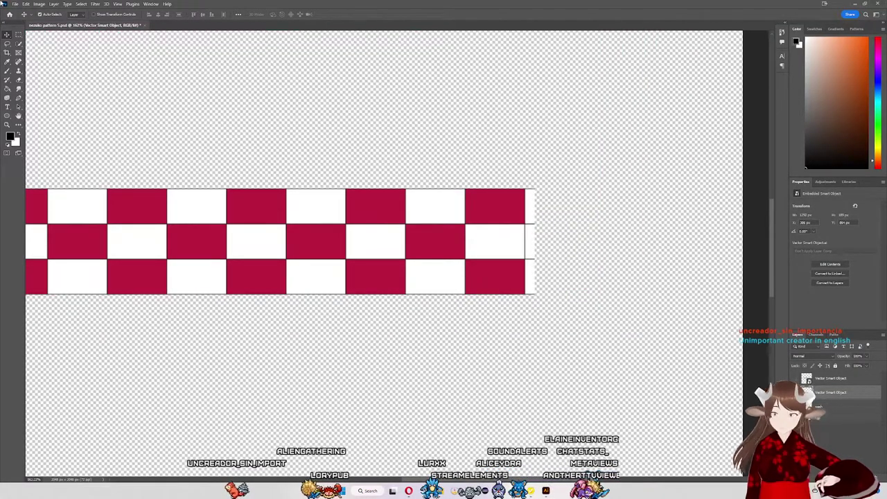
Step: Quick-export the band as PNG, overwriting sash patter 1, and return to VRoid Studio
{"action": "left_click", "coordinate": [15, 3]}
{"action": "mouse_move", "coordinate": [24, 111]}
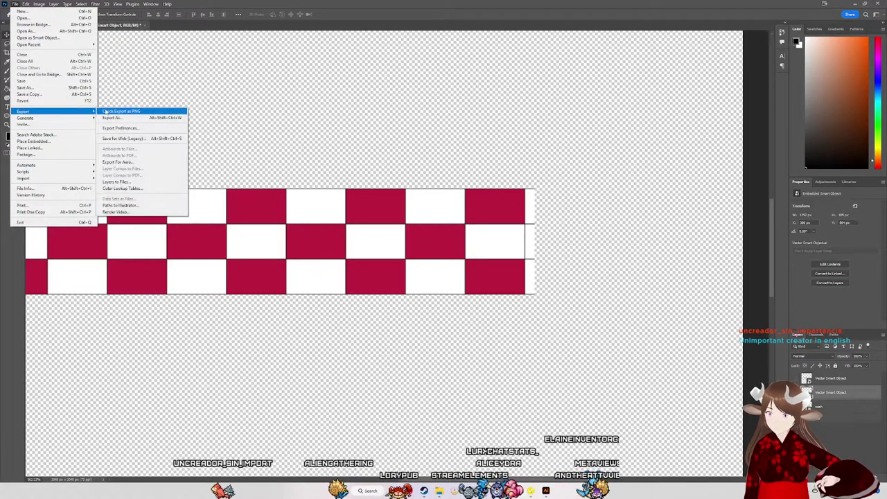
{"action": "left_click", "coordinate": [106, 112]}
{"action": "left_click", "coordinate": [81, 101]}
{"action": "left_click", "coordinate": [357, 238]}
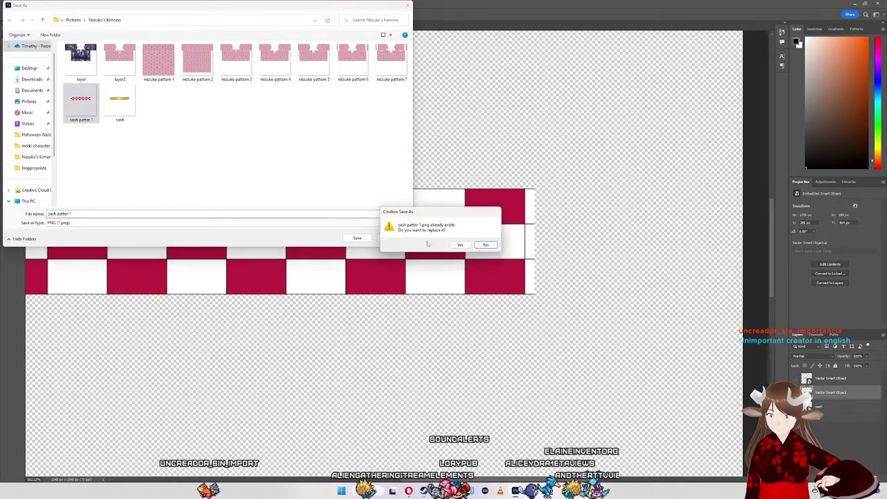
{"action": "left_click", "coordinate": [468, 247]}
{"action": "mouse_move", "coordinate": [530, 491]}
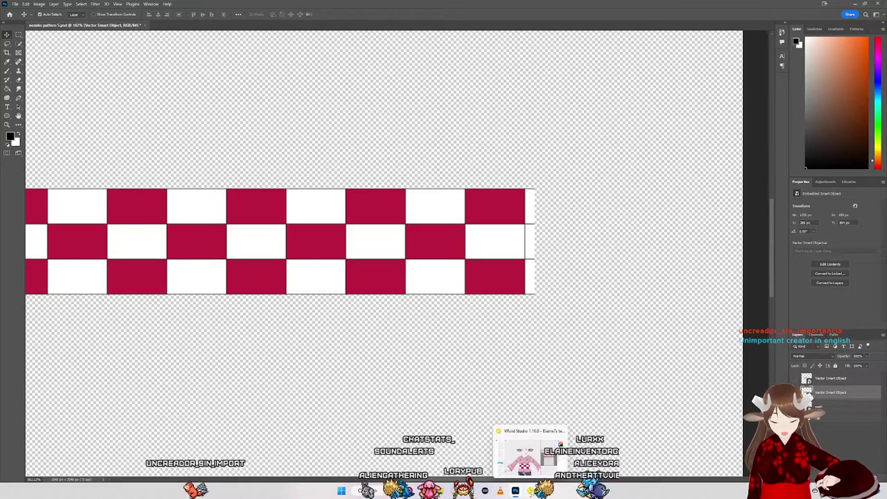
{"action": "left_click", "coordinate": [527, 450]}
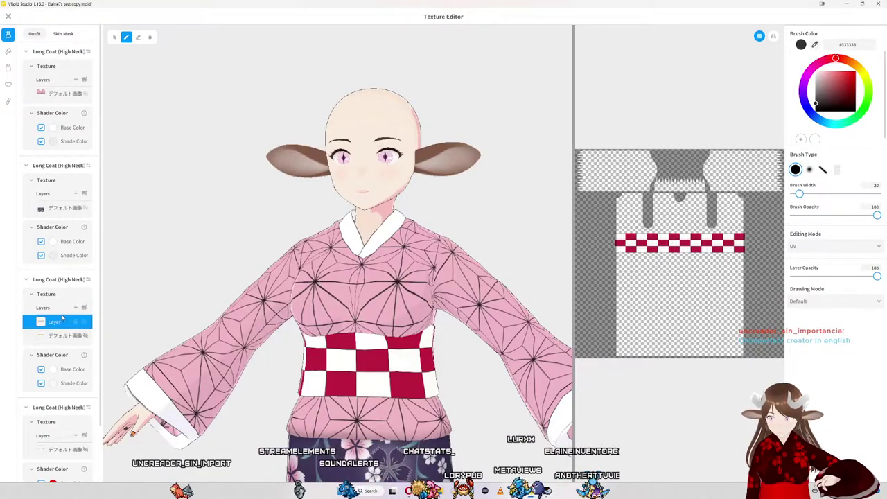
Step: Import the updated sash pattern into the kimono texture layer, then return to Illustrator
{"action": "right_click", "coordinate": [58, 322]}
{"action": "left_click", "coordinate": [76, 316]}
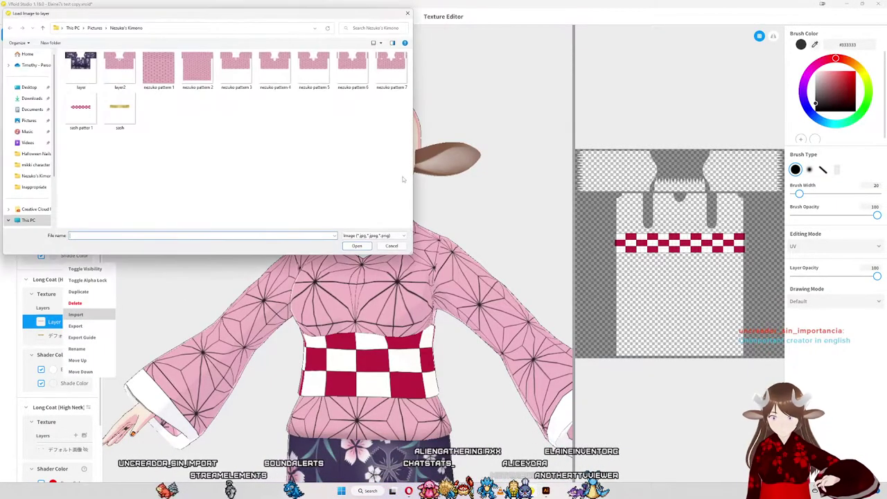
{"action": "double_click", "coordinate": [80, 109]}
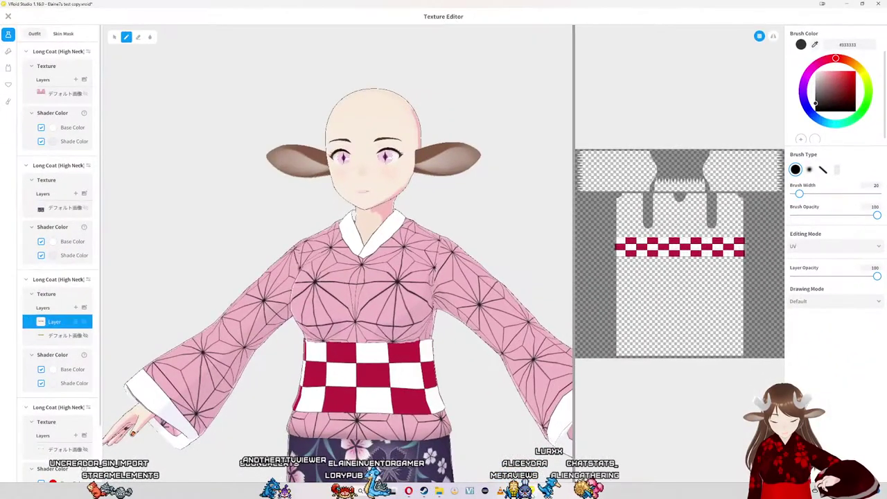
{"action": "mouse_move", "coordinate": [527, 491]}
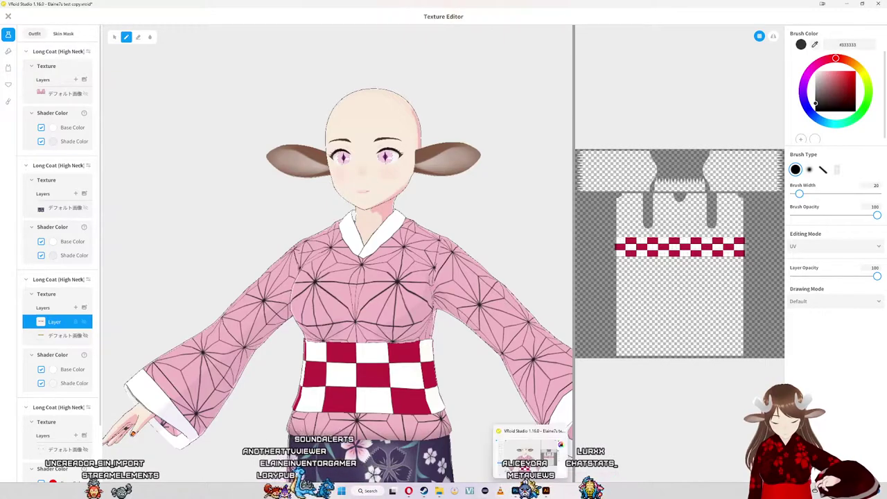
{"action": "left_click", "coordinate": [545, 490]}
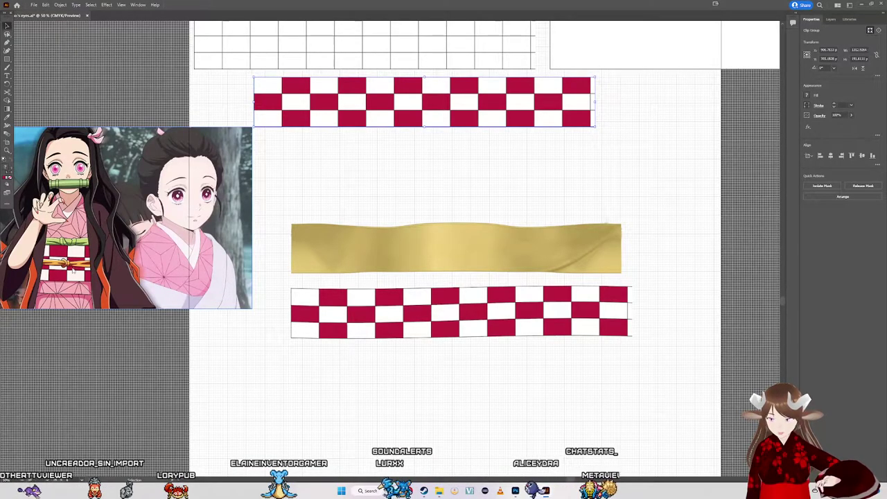
Step: Draw a thin rectangle bar along the lower checkered strip
{"action": "right_click", "coordinate": [74, 271]}
{"action": "left_click", "coordinate": [82, 248]}
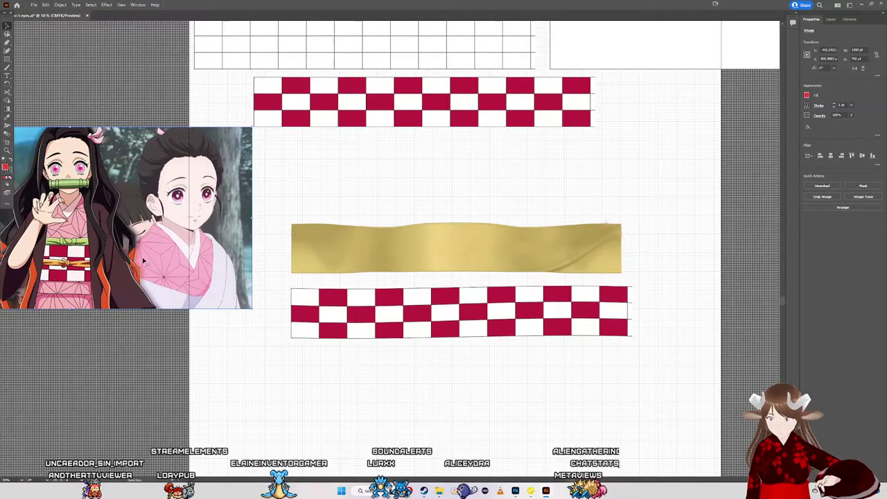
{"action": "key", "text": "m"}
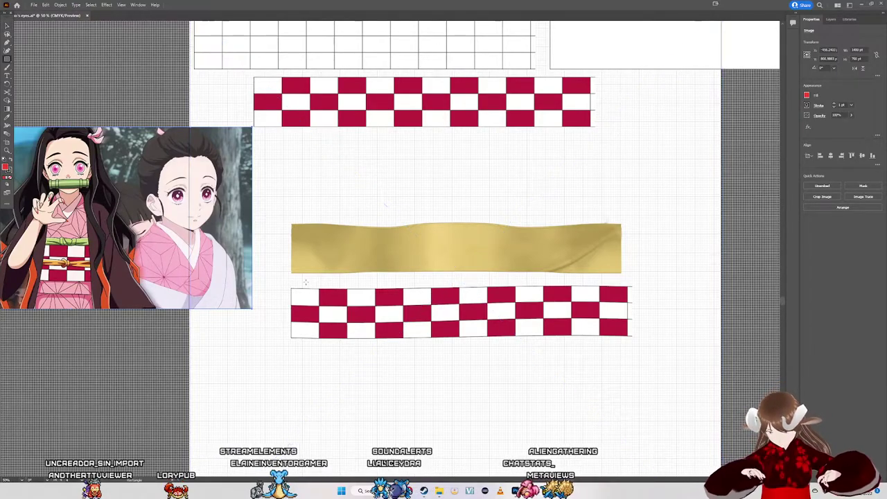
{"action": "left_click_drag", "start_coordinate": [290, 280], "coordinate": [633, 287]}
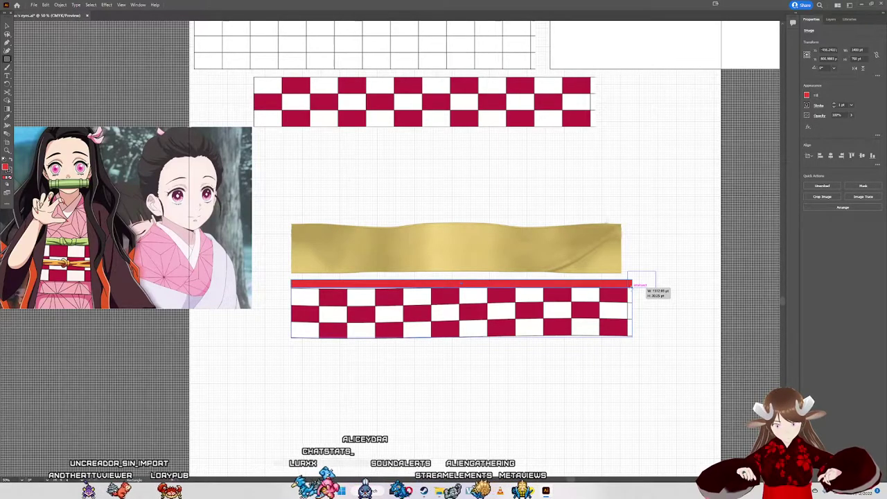
{"action": "left_click_drag", "start_coordinate": [633, 286], "coordinate": [632, 288]}
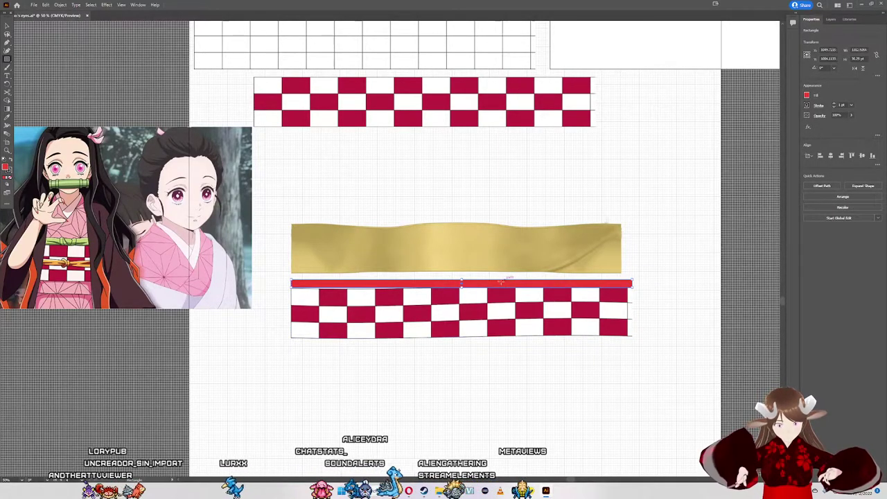
{"action": "scroll", "coordinate": [495, 283], "scroll_direction": "up", "scroll_amount": 3}
{"action": "scroll", "coordinate": [465, 284], "scroll_direction": "down", "scroll_amount": 1}
{"action": "scroll", "coordinate": [466, 285], "scroll_direction": "down", "scroll_amount": 1}
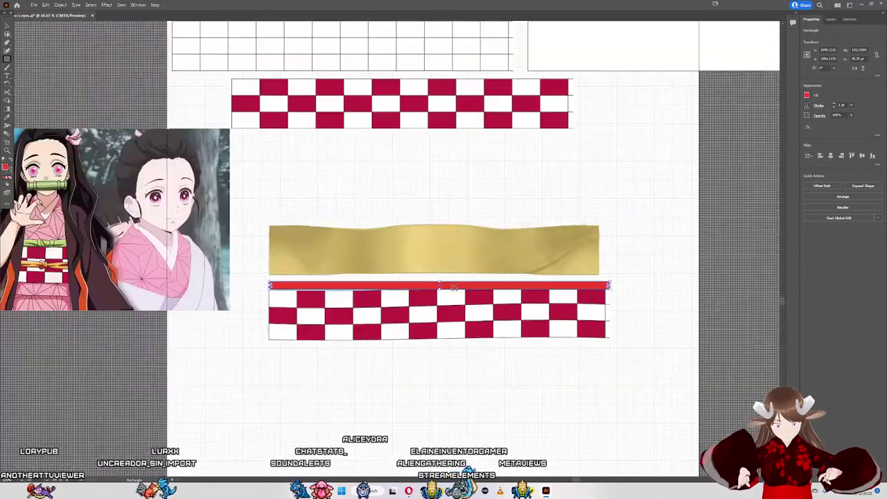
{"action": "scroll", "coordinate": [466, 285], "scroll_direction": "down", "scroll_amount": 1}
{"action": "scroll", "coordinate": [416, 285], "scroll_direction": "up", "scroll_amount": 1}
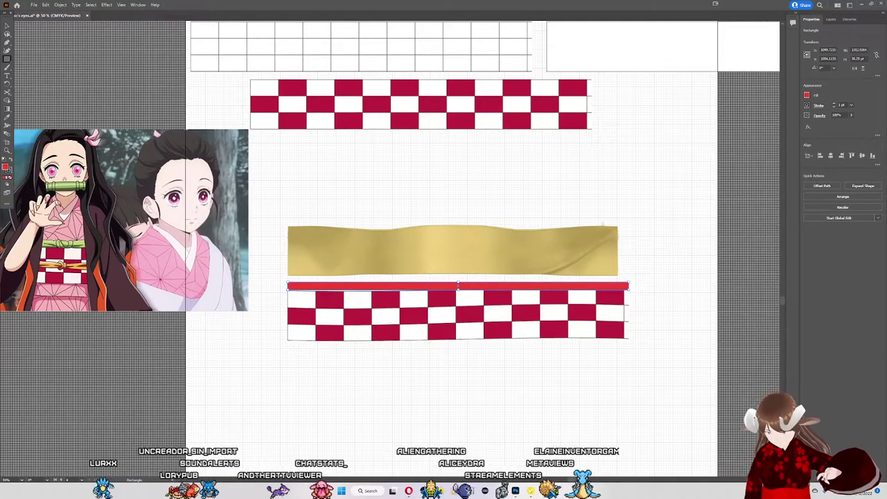
Step: Fill the bar light green and lay it across the reference picture's sash
{"action": "left_click", "coordinate": [66, 186]}
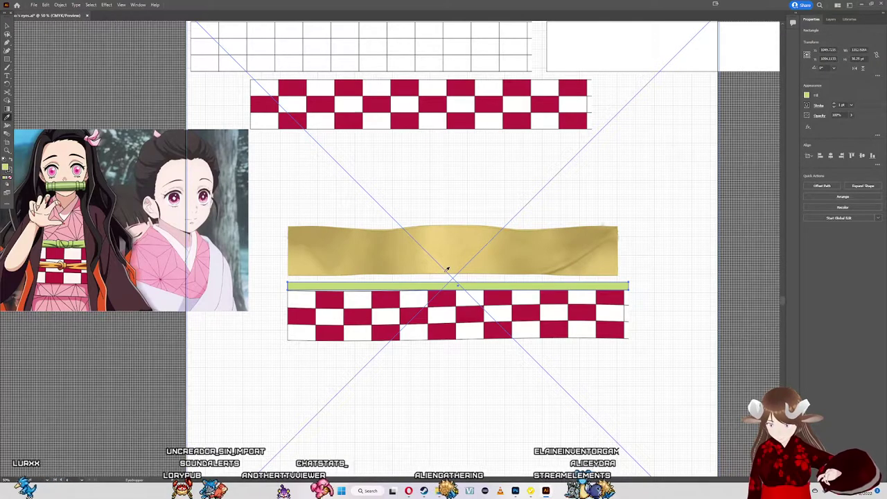
{"action": "scroll", "coordinate": [448, 264], "scroll_direction": "up", "scroll_amount": 1}
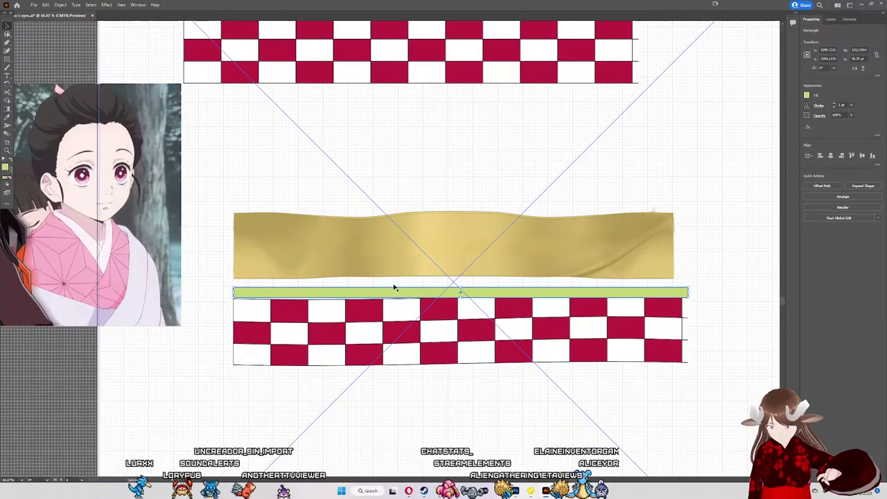
{"action": "mouse_move", "coordinate": [396, 293]}
{"action": "left_mouse_down"}
{"action": "mouse_move", "coordinate": [439, 333]}
{"action": "mouse_move", "coordinate": [170, 269]}
{"action": "left_mouse_up"}
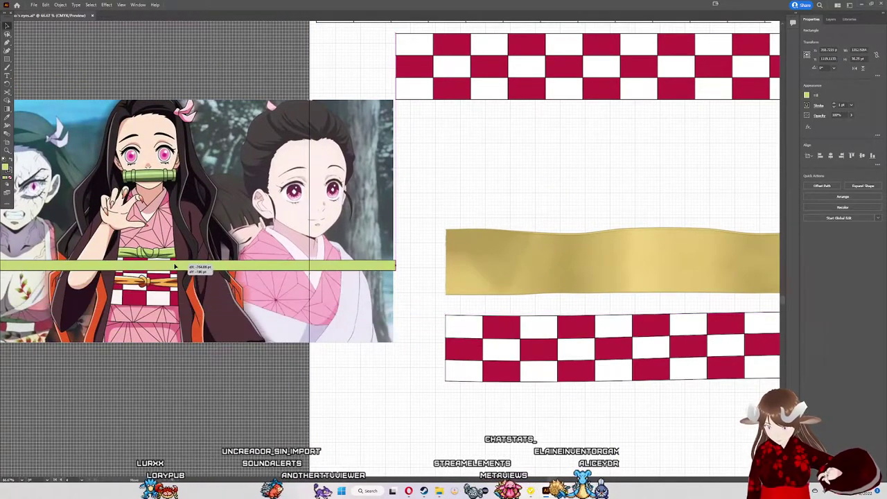
{"action": "scroll", "coordinate": [169, 269], "scroll_direction": "up", "scroll_amount": 4}
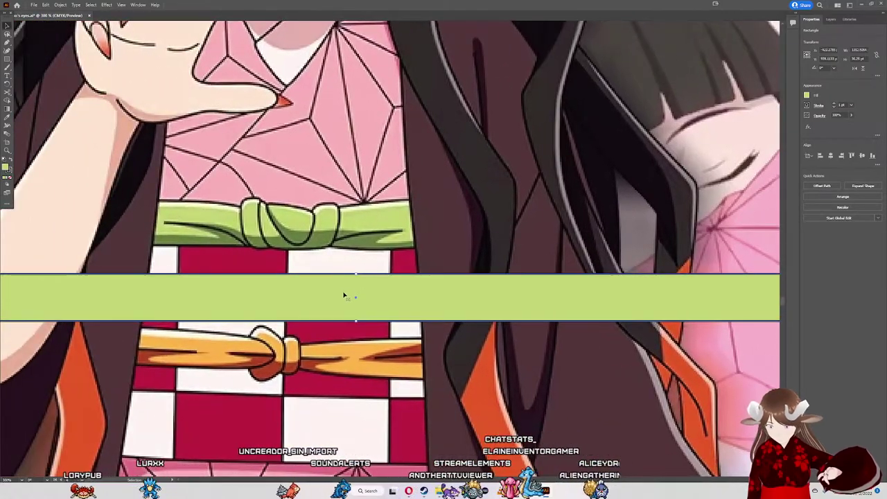
{"action": "left_click_drag", "start_coordinate": [169, 269], "coordinate": [323, 284]}
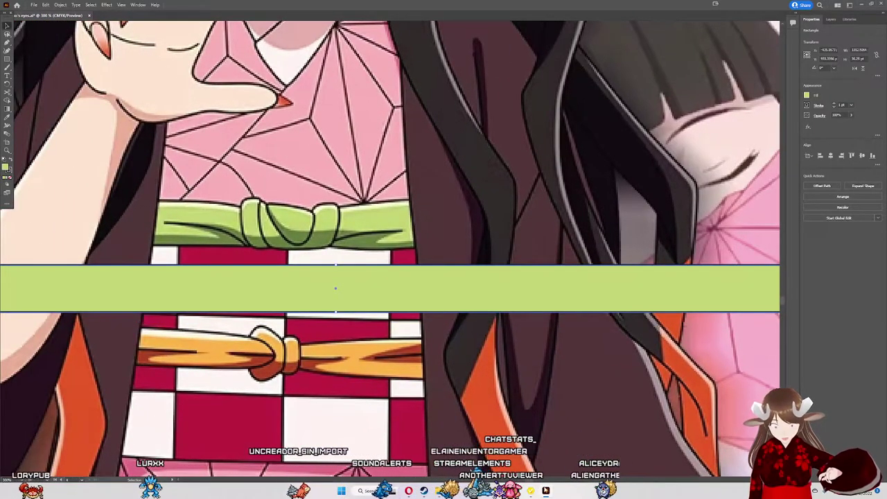
{"action": "mouse_move", "coordinate": [546, 491]}
{"action": "left_click", "coordinate": [532, 438]}
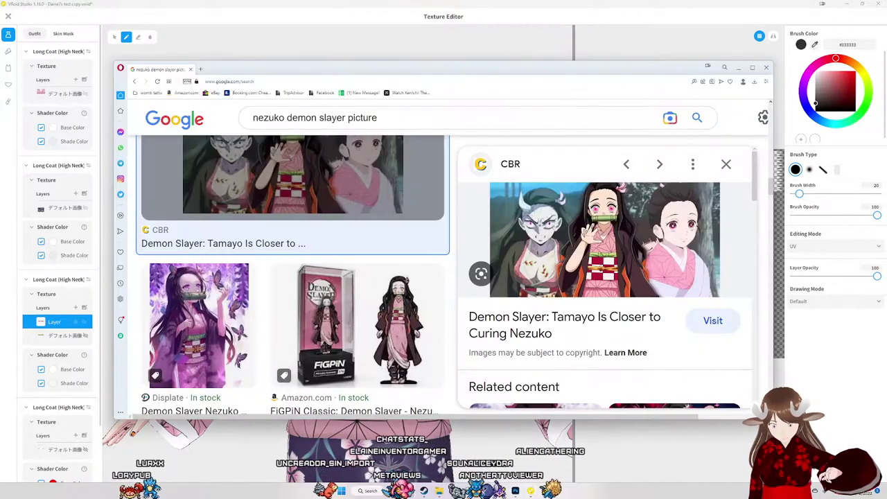
{"action": "key", "text": "alt+Tab"}
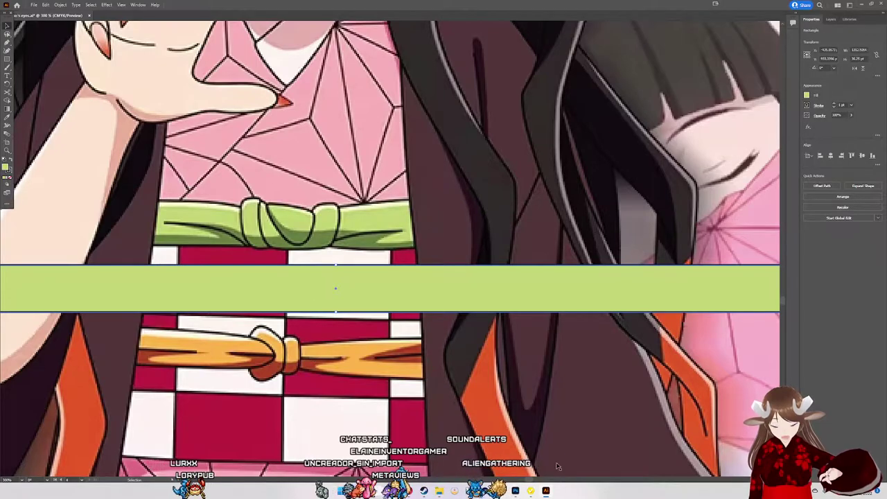
{"action": "scroll", "coordinate": [559, 466], "scroll_direction": "down", "scroll_amount": 5}
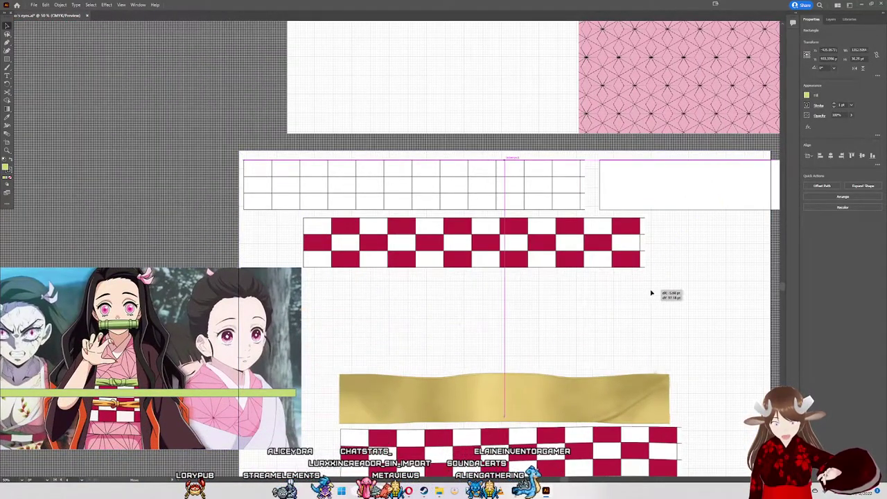
Step: Give the upper red checkered strip a new outline colour and a heavier stroke weight
{"action": "left_click", "coordinate": [623, 267]}
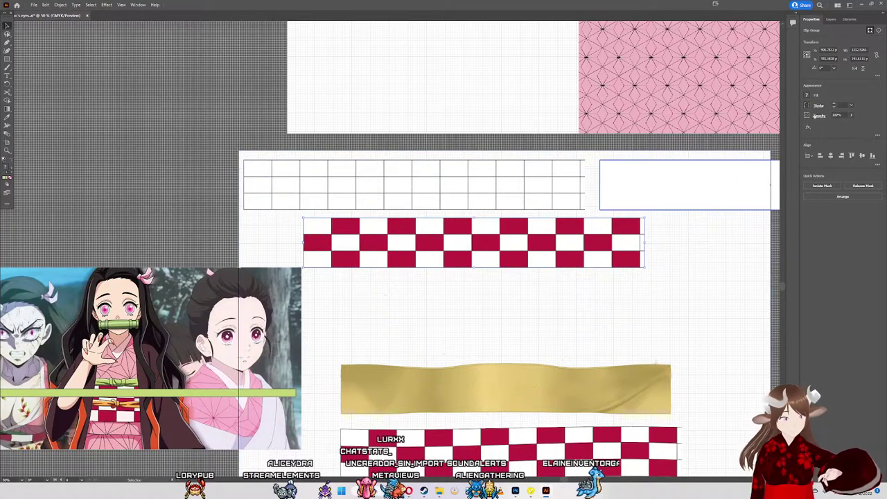
{"action": "left_click", "coordinate": [807, 106]}
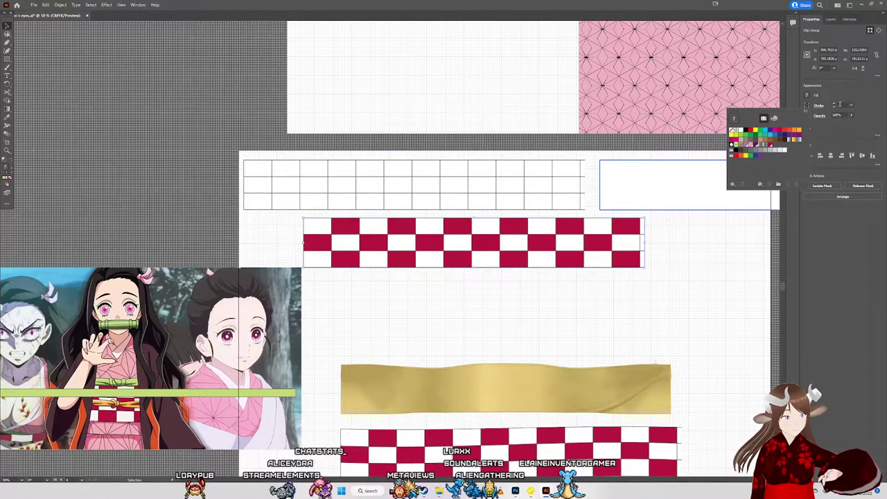
{"action": "left_click", "coordinate": [850, 111]}
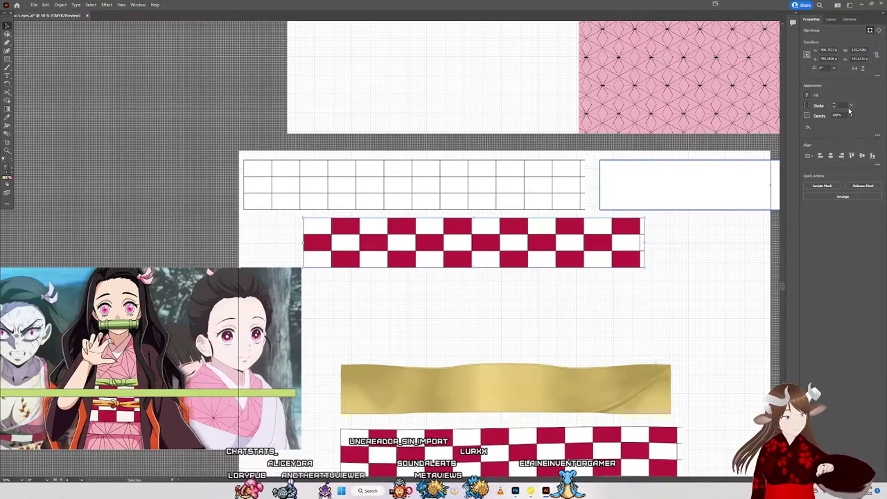
{"action": "left_click", "coordinate": [852, 106]}
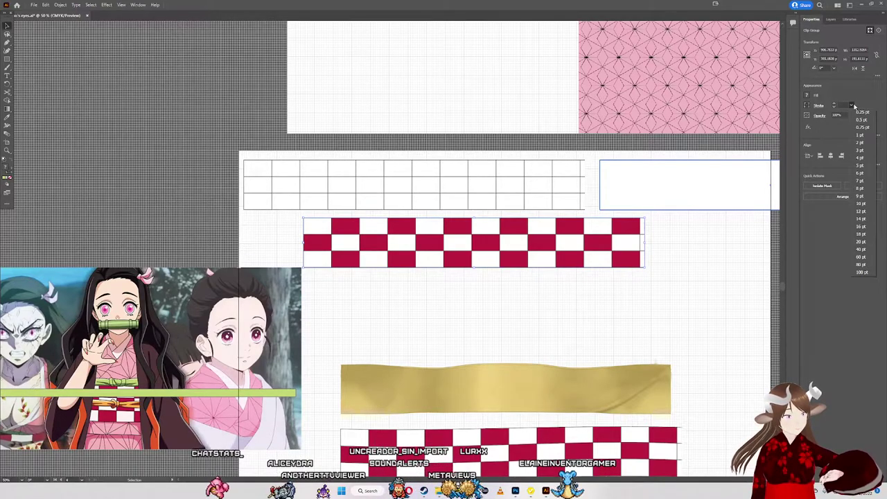
{"action": "left_click", "coordinate": [861, 144]}
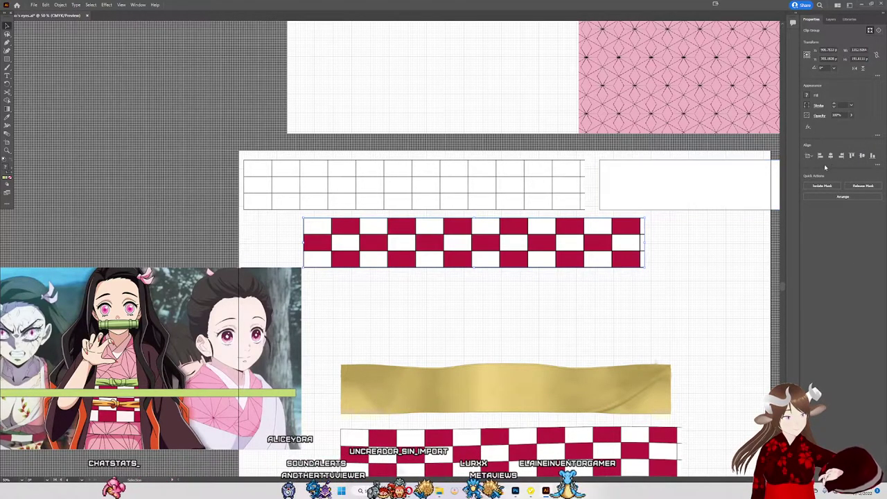
{"action": "left_click", "coordinate": [851, 105]}
{"action": "left_click", "coordinate": [861, 147]}
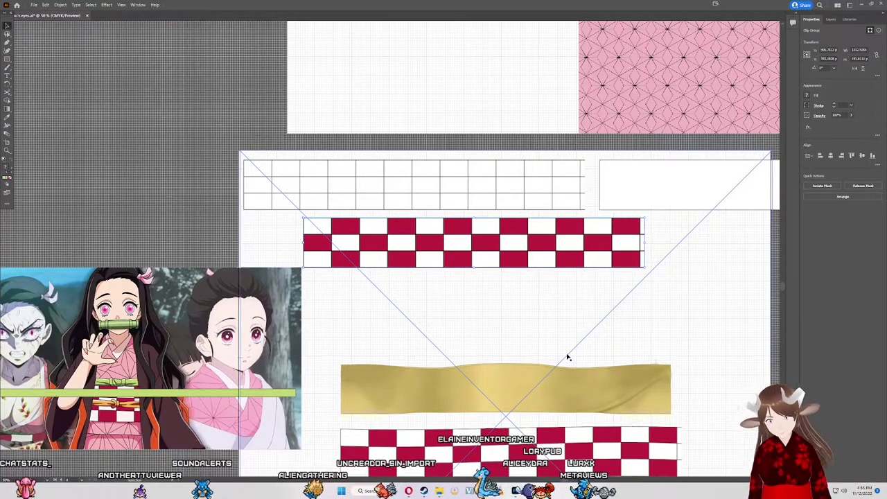
{"action": "scroll", "coordinate": [522, 332], "scroll_direction": "up", "scroll_amount": 3}
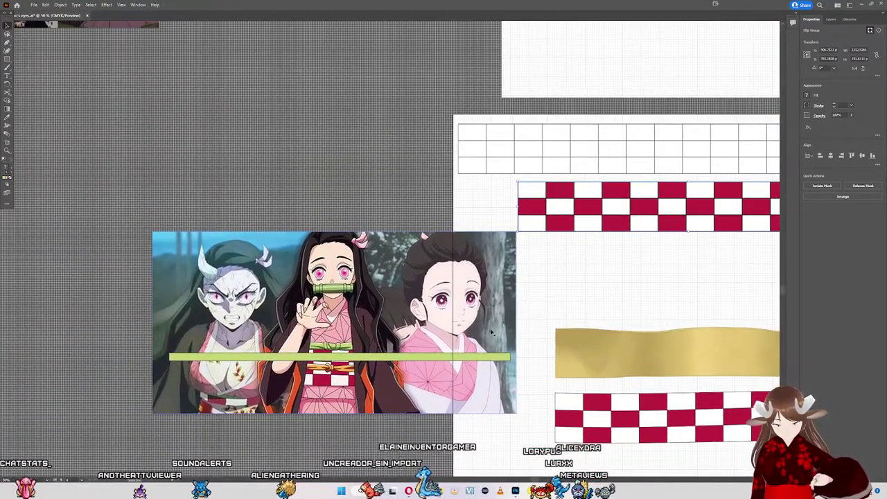
{"action": "scroll", "coordinate": [315, 398], "scroll_direction": "up", "scroll_amount": 3}
{"action": "scroll", "coordinate": [322, 381], "scroll_direction": "down", "scroll_amount": 1}
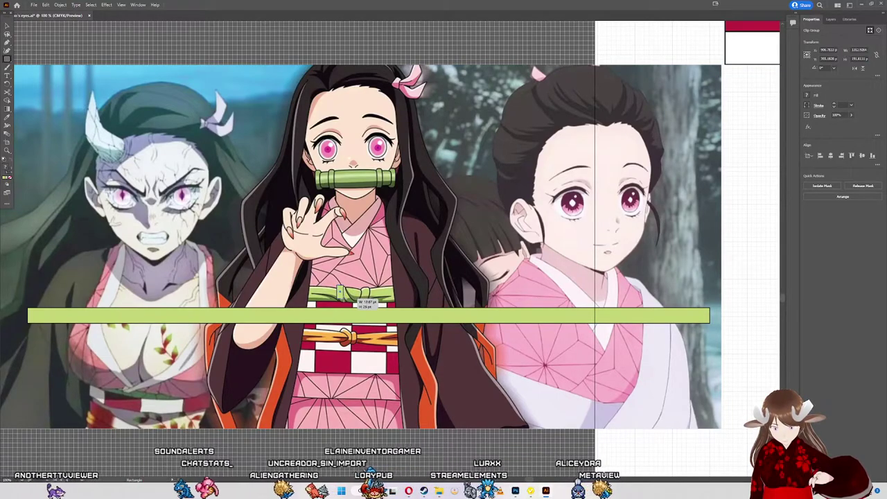
Step: Draw a small rectangle, move it into the green band and stretch it to the band's height
{"action": "left_click_drag", "start_coordinate": [345, 299], "coordinate": [347, 303]}
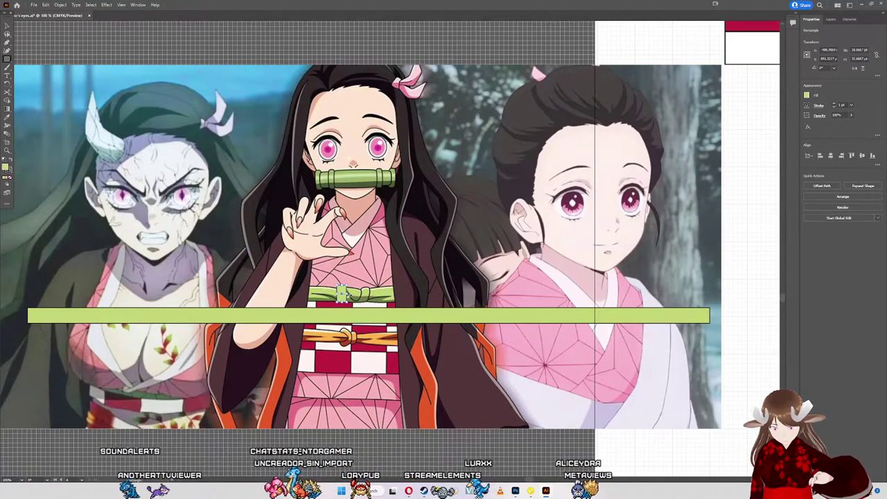
{"action": "scroll", "coordinate": [364, 307], "scroll_direction": "up", "scroll_amount": 3}
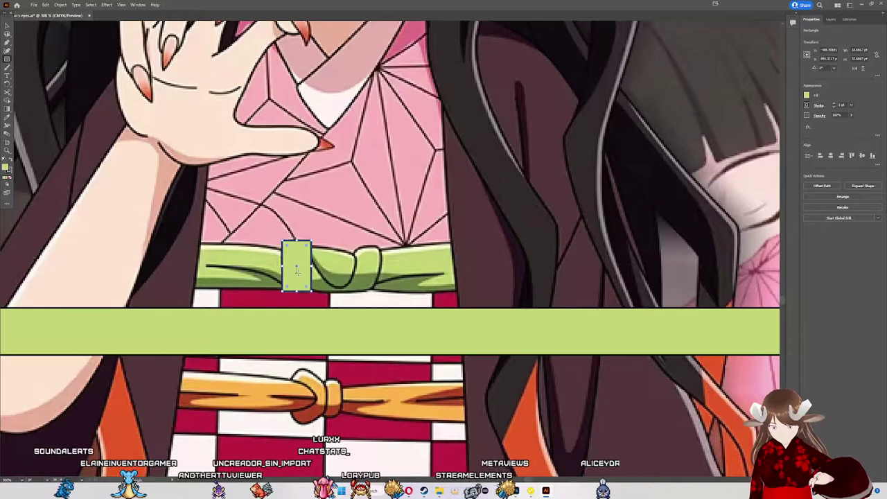
{"action": "mouse_move", "coordinate": [302, 272]}
{"action": "left_mouse_down"}
{"action": "mouse_move", "coordinate": [298, 354]}
{"action": "mouse_move", "coordinate": [291, 303]}
{"action": "left_mouse_up"}
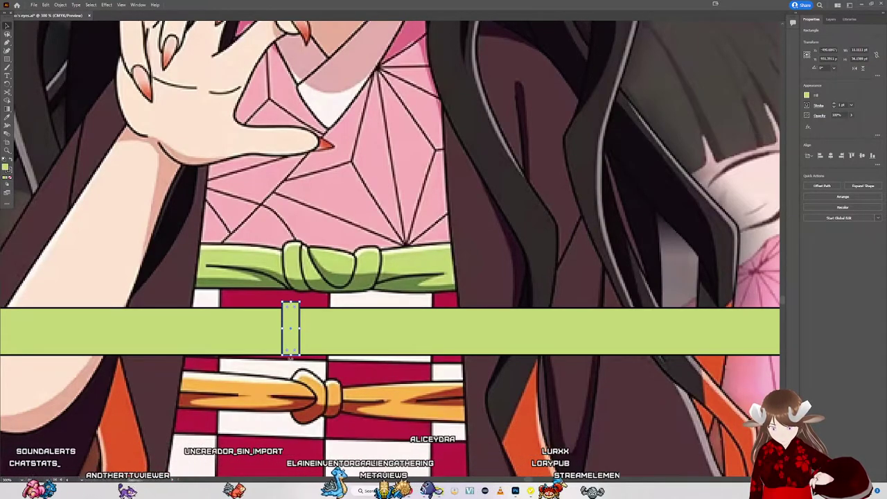
{"action": "left_click_drag", "start_coordinate": [290, 357], "coordinate": [290, 358]}
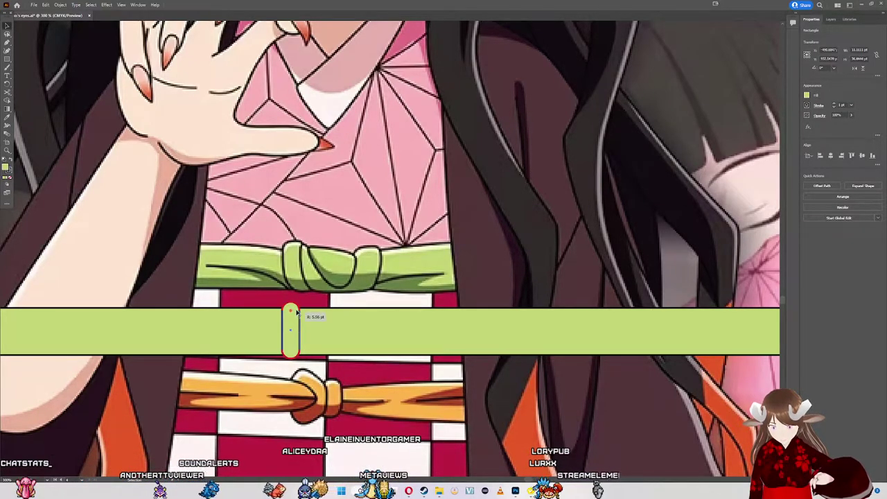
{"action": "left_click", "coordinate": [807, 127]}
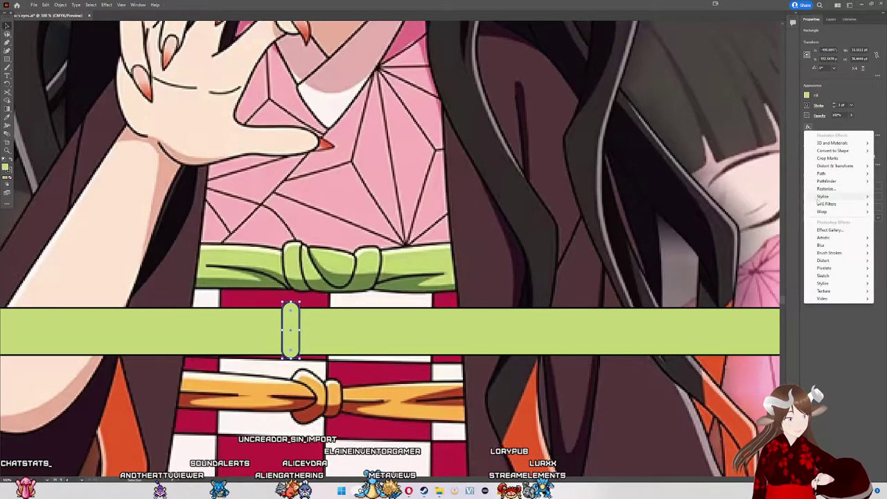
Step: Apply a vertical Arc warp at 10% bend to the small pill shape
{"action": "left_click", "coordinate": [771, 219]}
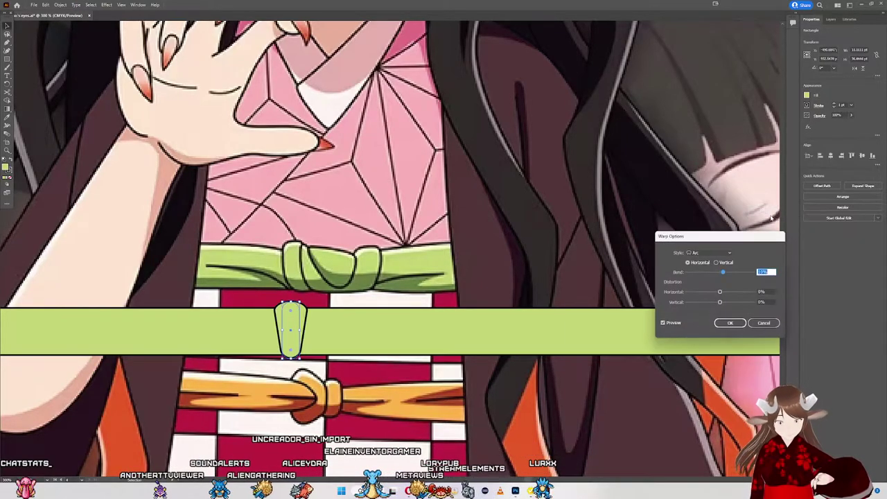
{"action": "left_click", "coordinate": [716, 262]}
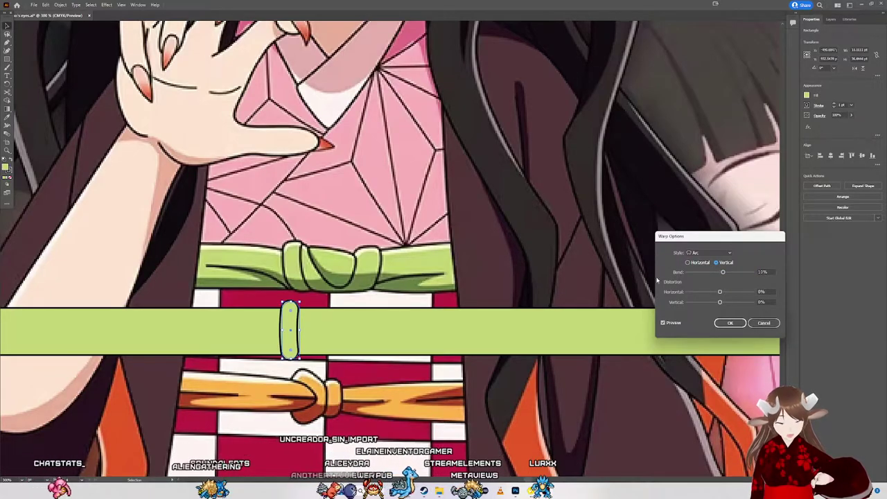
{"action": "mouse_move", "coordinate": [720, 292]}
{"action": "left_mouse_down"}
{"action": "mouse_move", "coordinate": [706, 296]}
{"action": "mouse_move", "coordinate": [721, 296]}
{"action": "mouse_move", "coordinate": [716, 306]}
{"action": "left_mouse_up"}
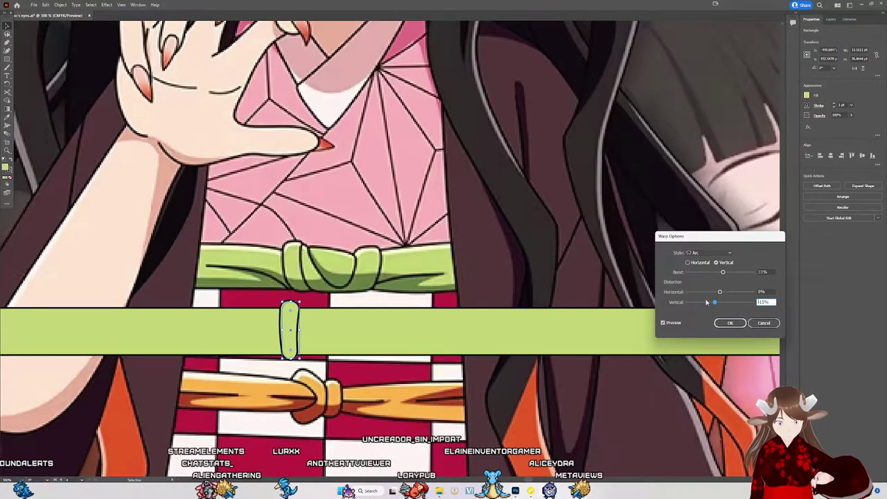
{"action": "left_click", "coordinate": [721, 304]}
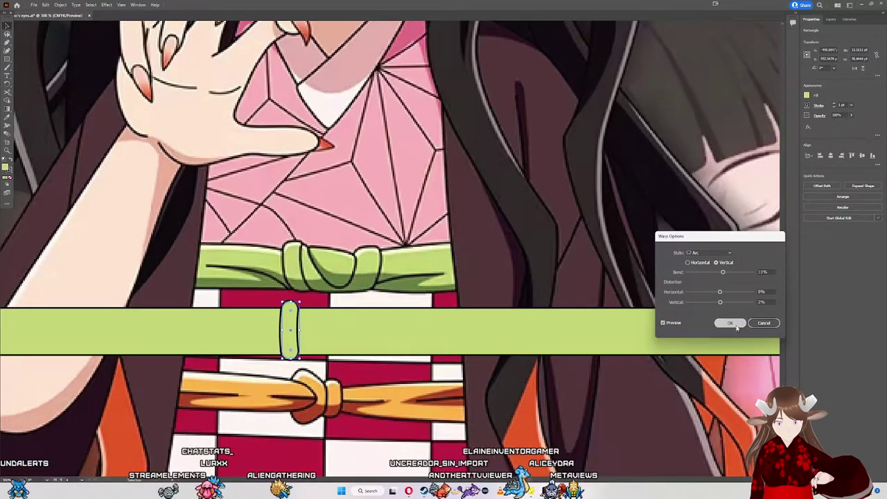
{"action": "left_click", "coordinate": [732, 323]}
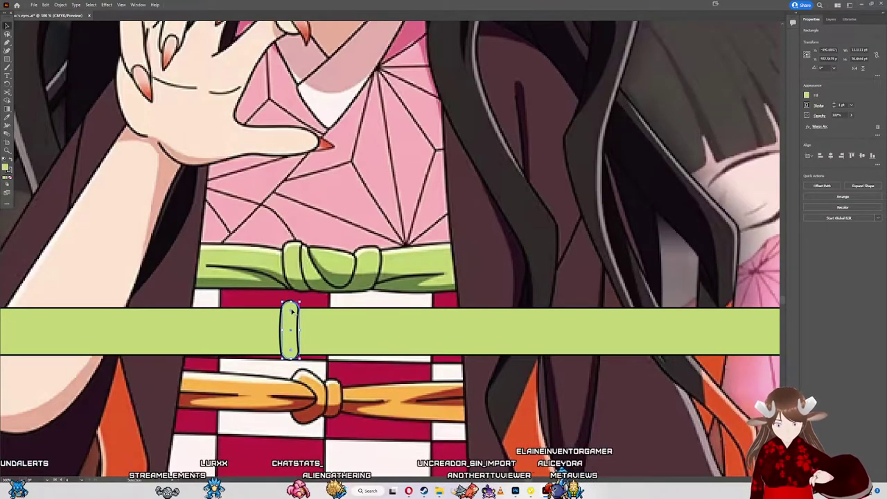
Step: Adjust the pill's corner rounding and reselect the warped pill
{"action": "left_click_drag", "start_coordinate": [291, 313], "coordinate": [293, 316]}
{"action": "left_click", "coordinate": [335, 314]}
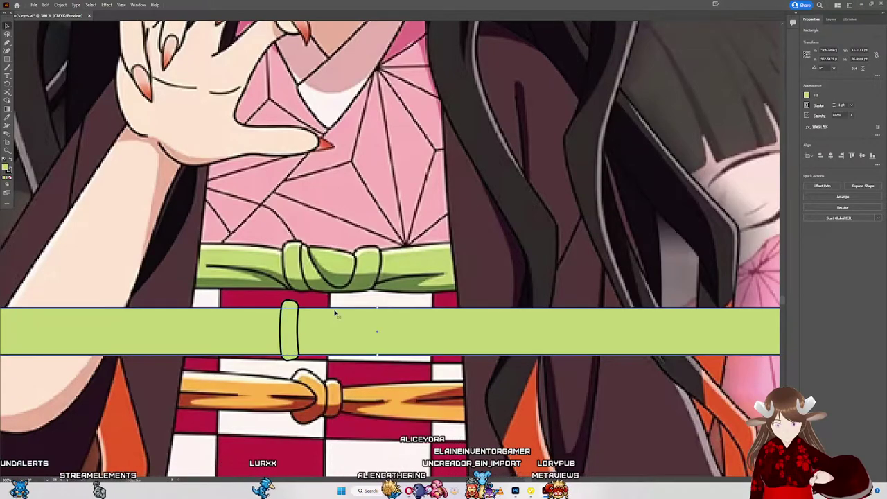
{"action": "left_click", "coordinate": [291, 337]}
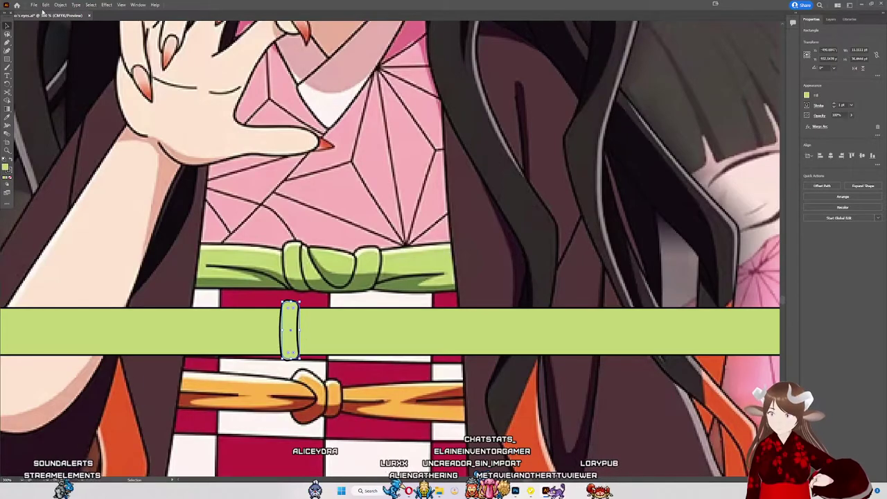
Step: Expand the pill's appearance into paths, tilt it slightly and shift it right
{"action": "left_click", "coordinate": [59, 5]}
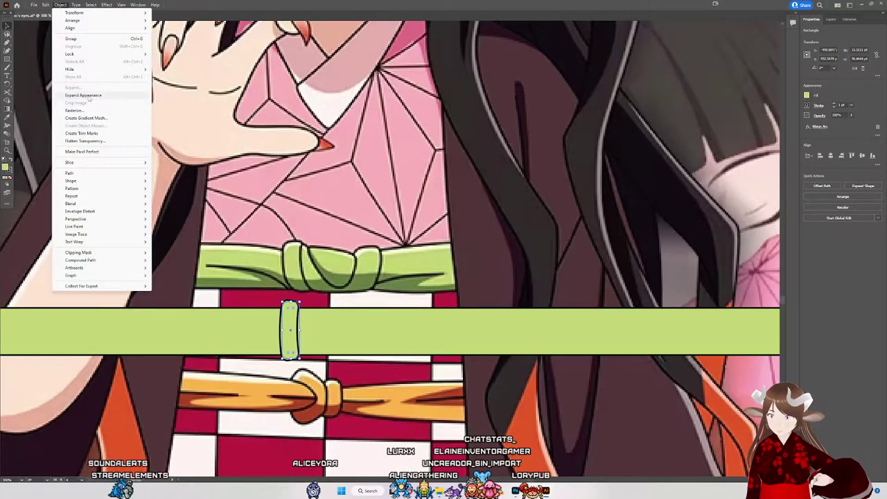
{"action": "left_click", "coordinate": [89, 98]}
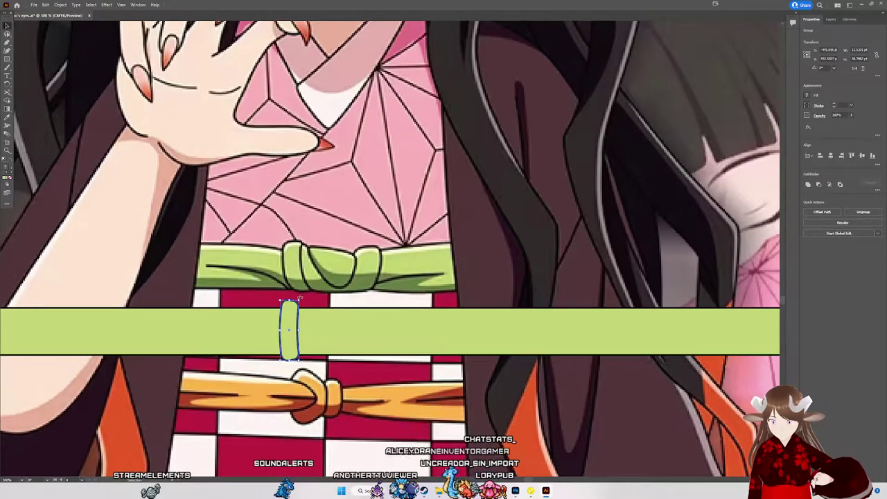
{"action": "left_click_drag", "start_coordinate": [300, 297], "coordinate": [292, 294]}
{"action": "left_click_drag", "start_coordinate": [293, 334], "coordinate": [289, 343]}
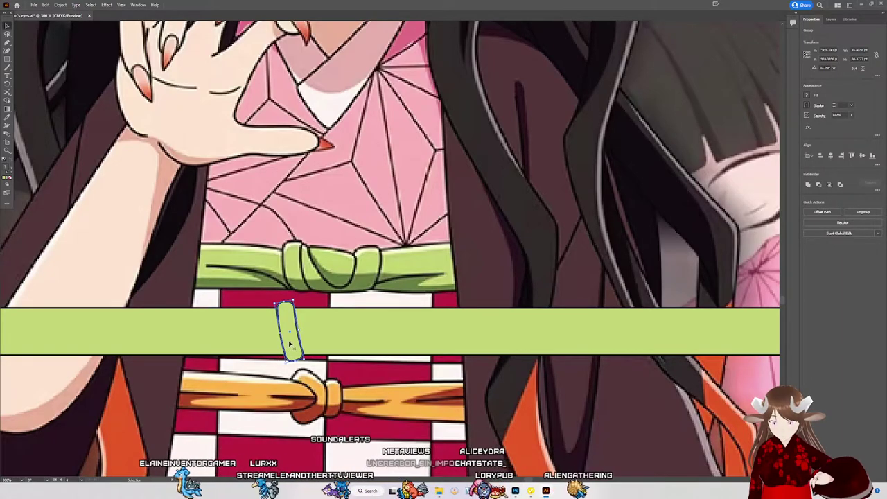
{"action": "left_click_drag", "start_coordinate": [289, 344], "coordinate": [306, 340]}
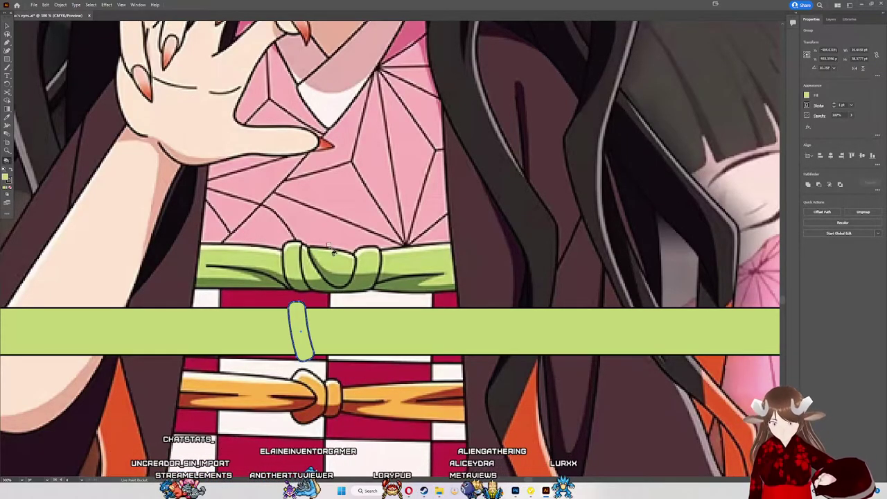
Step: Try Live Paint on the pill and dismiss the Live Paint warning and tips
{"action": "key", "text": "k"}
{"action": "left_click", "coordinate": [359, 262]}
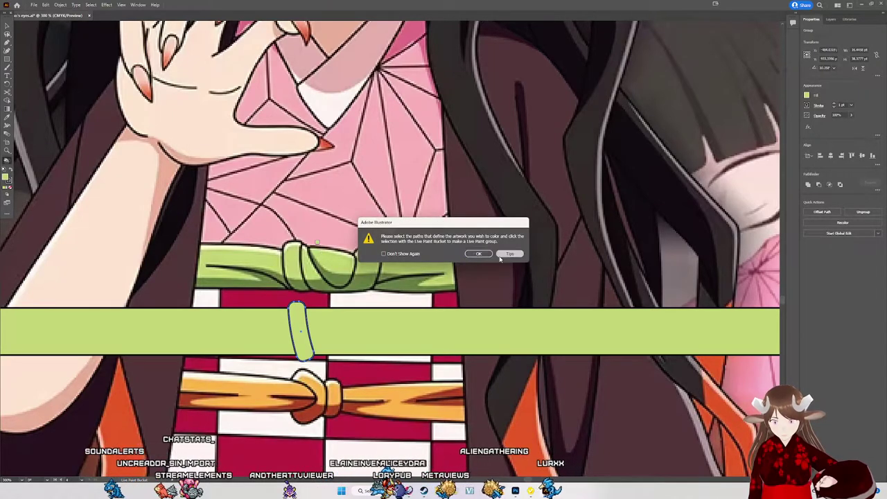
{"action": "left_click", "coordinate": [509, 253]}
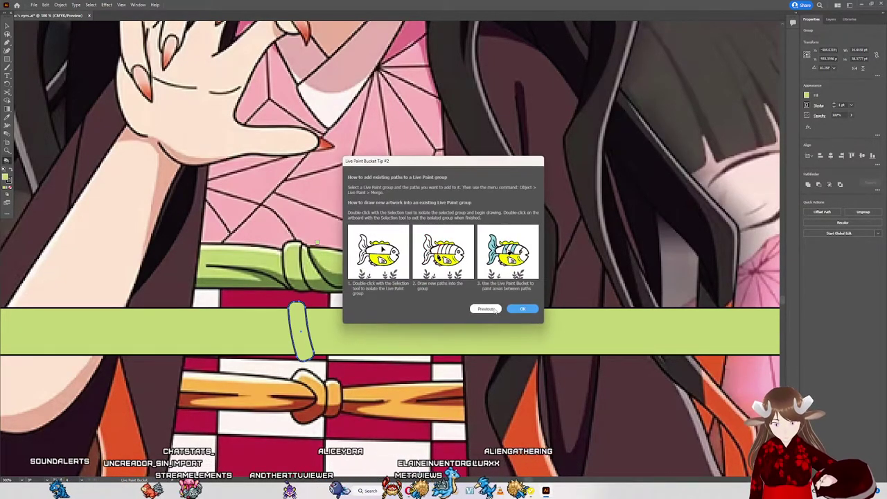
{"action": "left_click", "coordinate": [522, 309]}
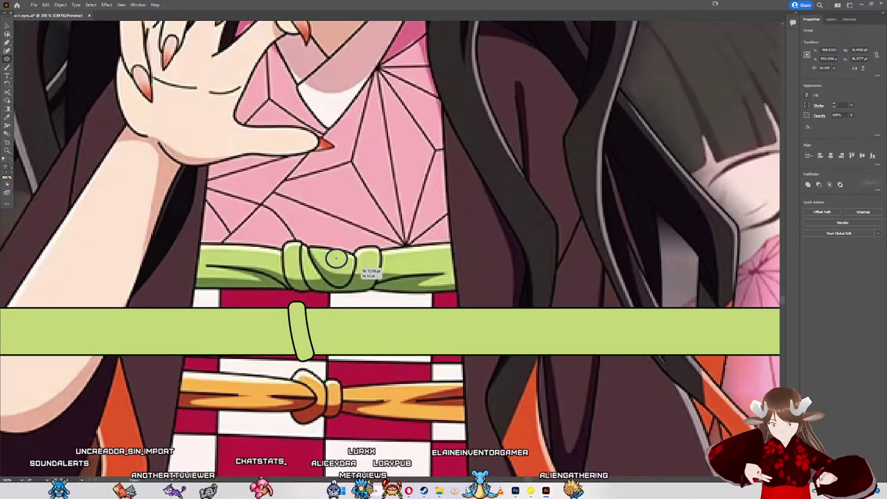
Step: Draw a circle over the centre of the reference knot
{"action": "left_click_drag", "start_coordinate": [326, 251], "coordinate": [358, 285]}
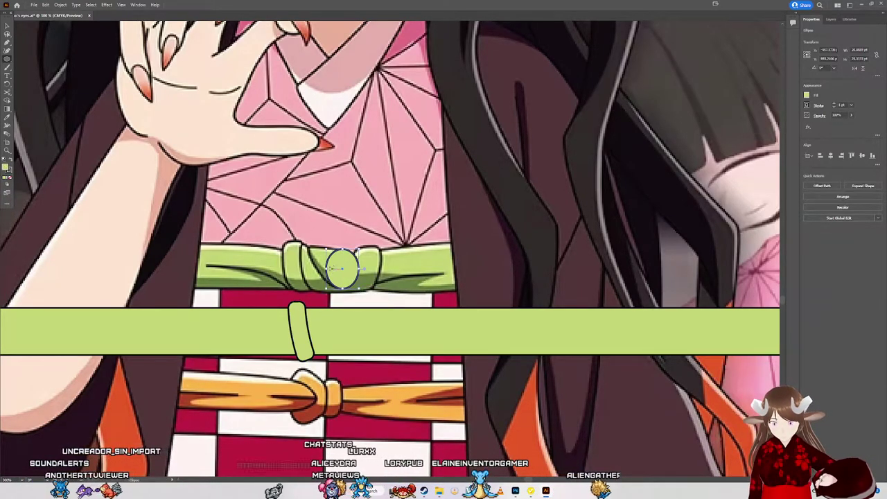
{"action": "left_click_drag", "start_coordinate": [358, 288], "coordinate": [359, 290]}
{"action": "left_click_drag", "start_coordinate": [315, 267], "coordinate": [321, 267]}
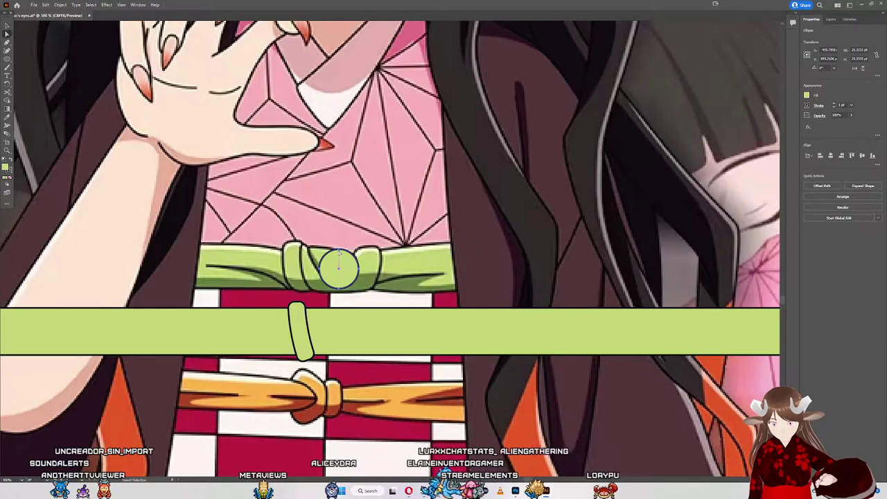
Step: Reshape the circle's anchors into a teardrop loop and move it onto the green band
{"action": "left_click_drag", "start_coordinate": [341, 255], "coordinate": [340, 255]}
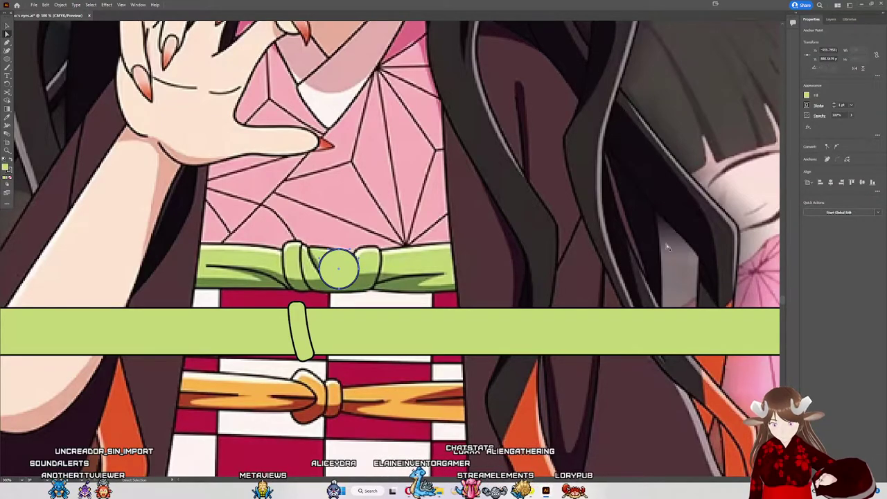
{"action": "left_click", "coordinate": [834, 147]}
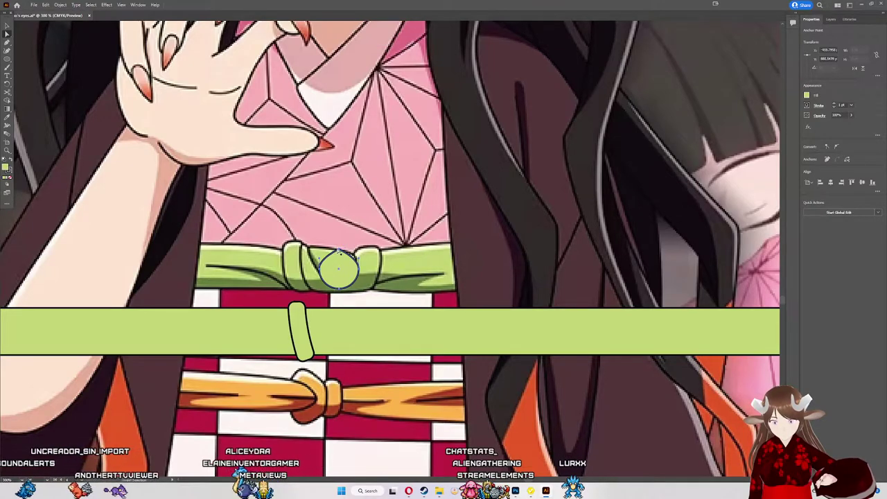
{"action": "mouse_move", "coordinate": [339, 254]}
{"action": "left_mouse_down"}
{"action": "mouse_move", "coordinate": [310, 249]}
{"action": "mouse_move", "coordinate": [312, 260]}
{"action": "left_mouse_up"}
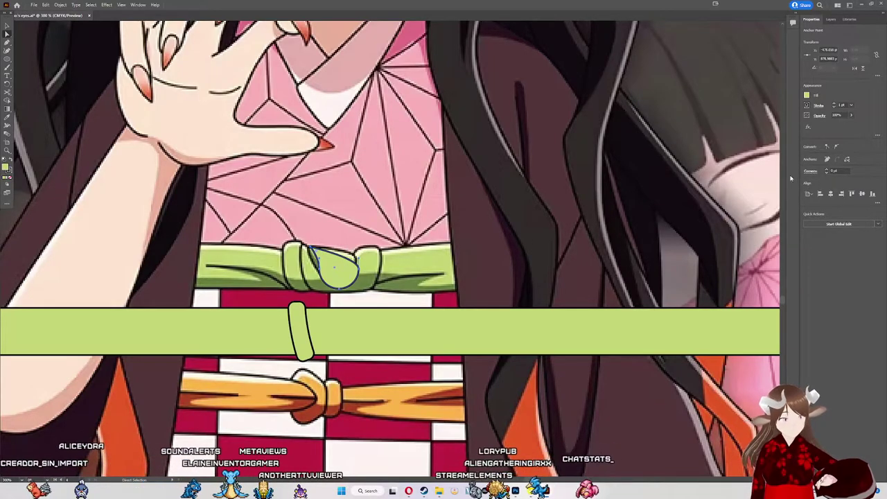
{"action": "left_click", "coordinate": [837, 147]}
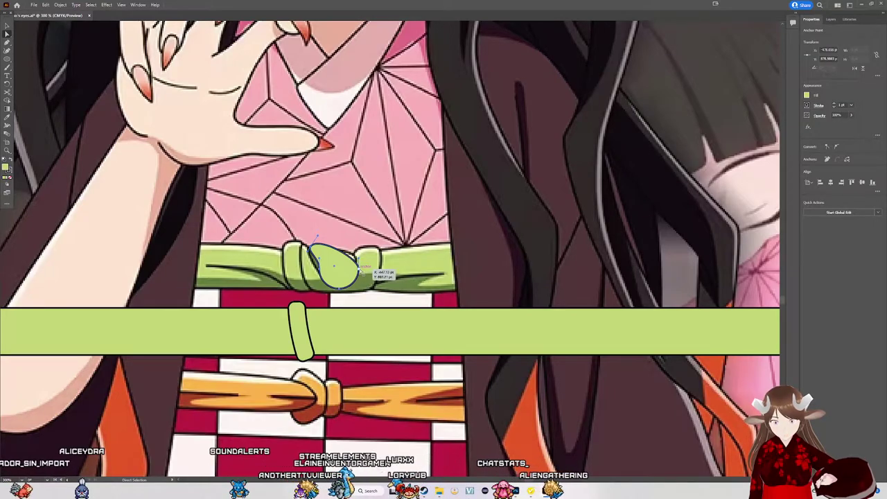
{"action": "left_click_drag", "start_coordinate": [360, 271], "coordinate": [359, 258]}
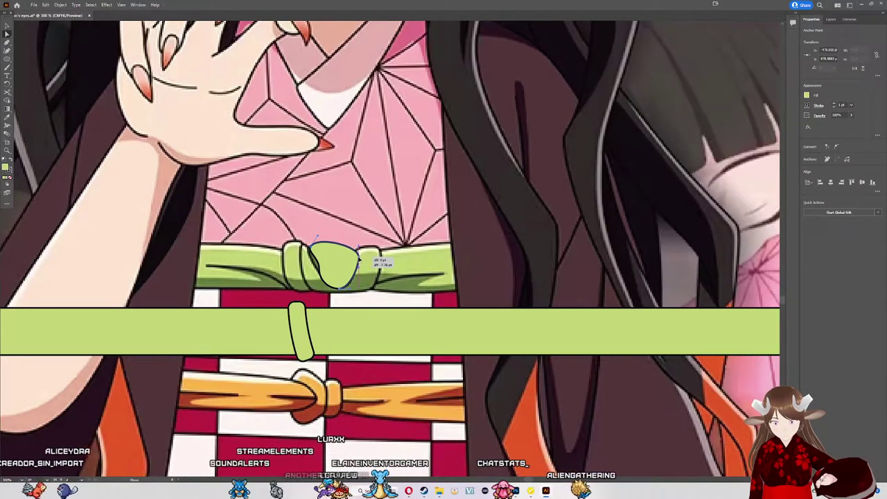
{"action": "left_click_drag", "start_coordinate": [358, 249], "coordinate": [355, 253]}
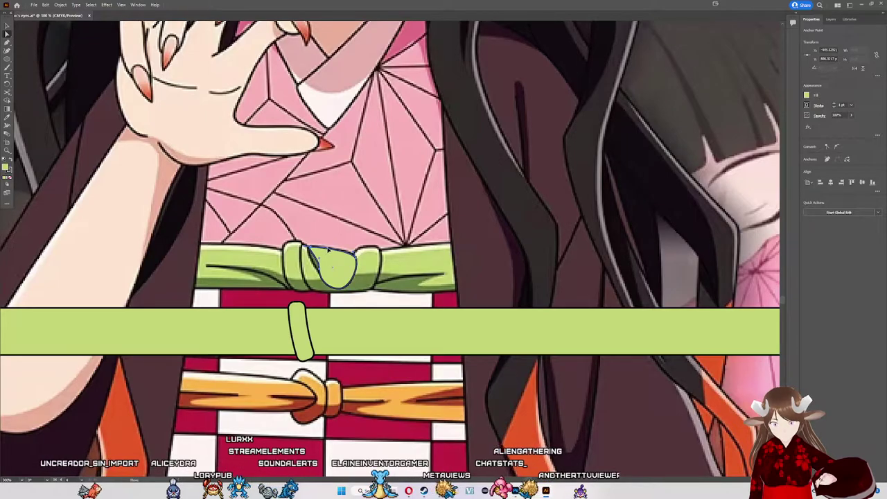
{"action": "left_click_drag", "start_coordinate": [355, 253], "coordinate": [316, 254]}
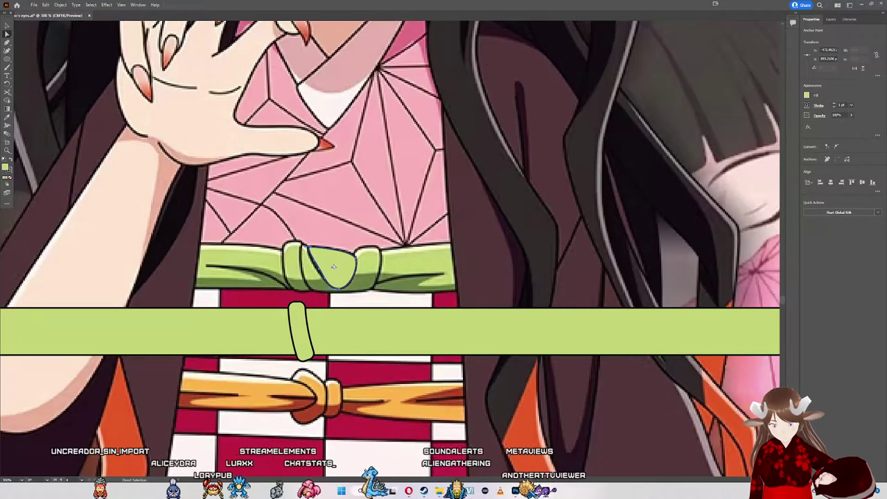
{"action": "mouse_move", "coordinate": [313, 262]}
{"action": "left_mouse_down"}
{"action": "mouse_move", "coordinate": [343, 259]}
{"action": "mouse_move", "coordinate": [343, 325]}
{"action": "left_mouse_up"}
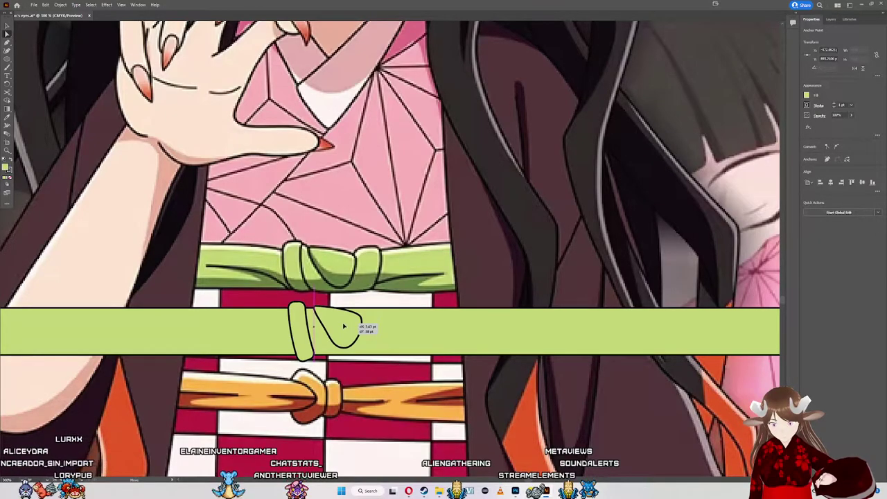
Step: Nudge the teardrop loop right along the band and draw a rectangle over the knot's centre
{"action": "left_click_drag", "start_coordinate": [348, 328], "coordinate": [348, 328]}
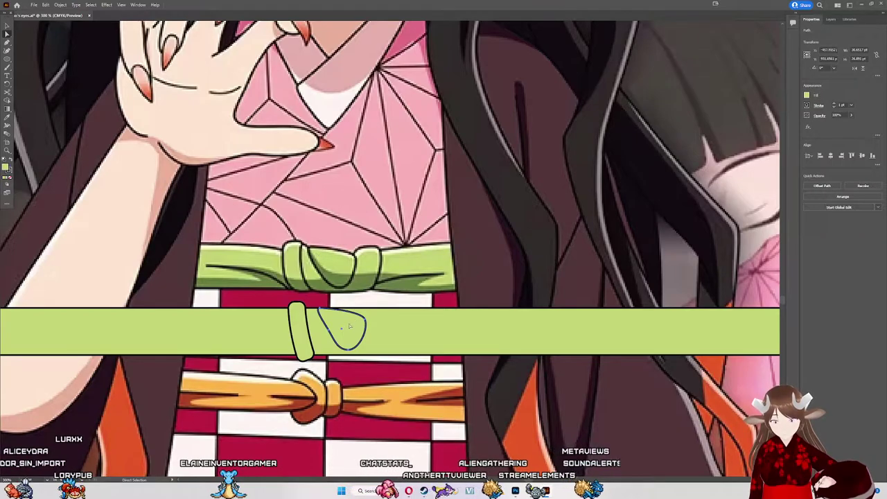
{"action": "mouse_move", "coordinate": [349, 326]}
{"action": "left_mouse_down"}
{"action": "mouse_move", "coordinate": [338, 274]}
{"action": "mouse_move", "coordinate": [355, 340]}
{"action": "left_mouse_up"}
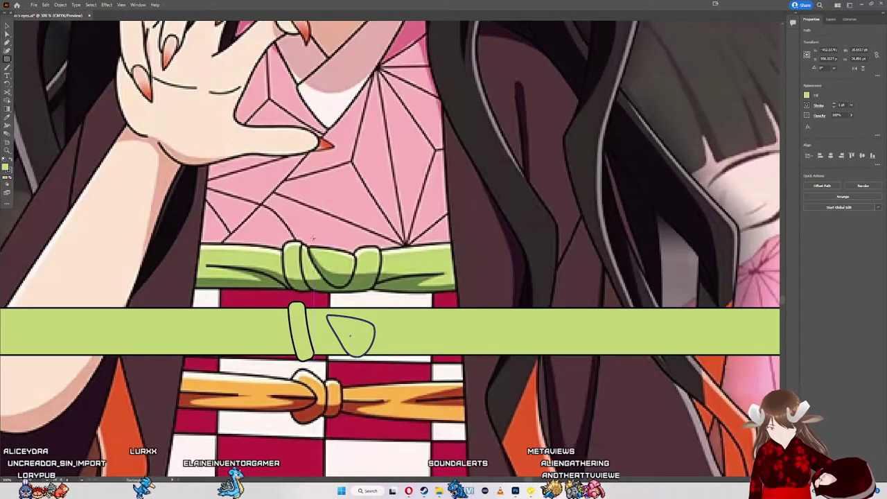
{"action": "key", "text": "m"}
{"action": "mouse_move", "coordinate": [301, 242]}
{"action": "left_mouse_down"}
{"action": "mouse_move", "coordinate": [382, 288]}
{"action": "mouse_move", "coordinate": [342, 274]}
{"action": "left_mouse_up"}
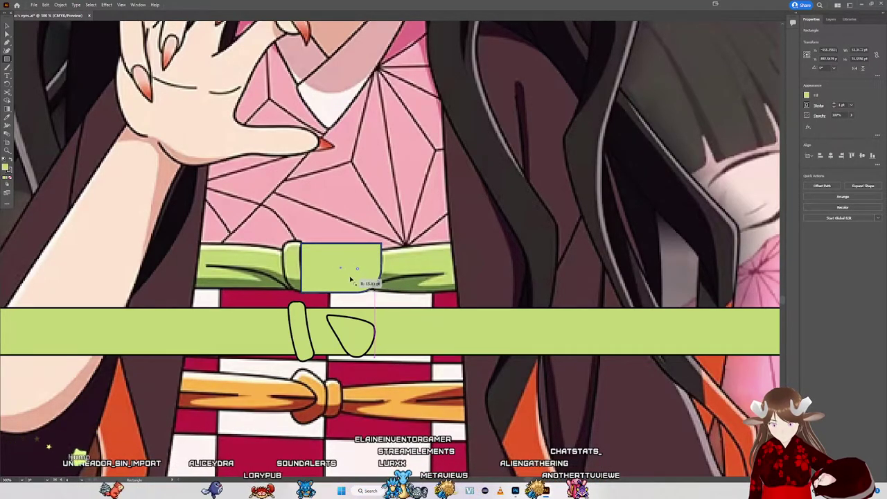
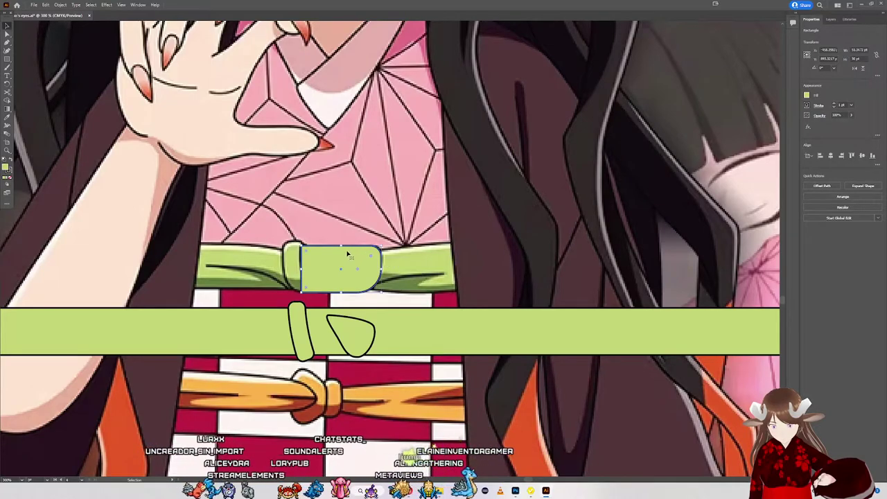
Step: Place the rounded knot piece over the reference knot and adjust its corner radius
{"action": "left_click_drag", "start_coordinate": [348, 255], "coordinate": [349, 256]}
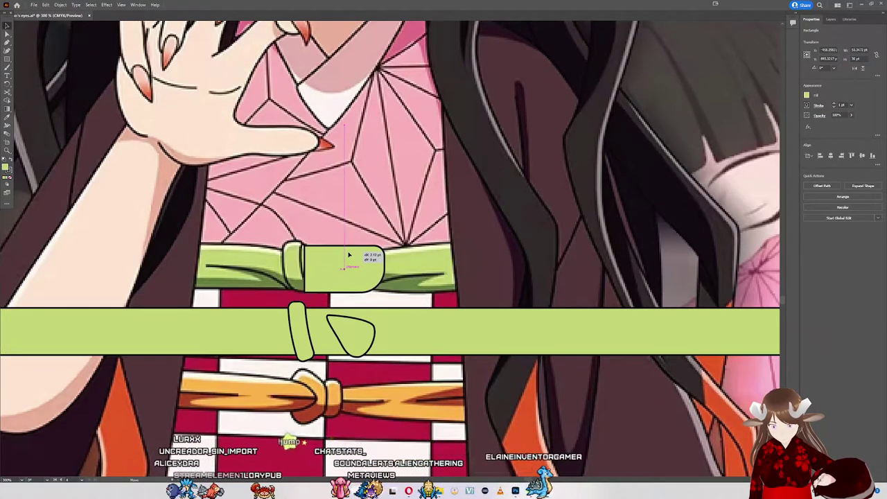
{"action": "mouse_move", "coordinate": [349, 255]}
{"action": "left_mouse_down"}
{"action": "mouse_move", "coordinate": [427, 294]}
{"action": "mouse_move", "coordinate": [449, 273]}
{"action": "left_mouse_up"}
{"action": "left_click_drag", "start_coordinate": [340, 337], "coordinate": [332, 270]}
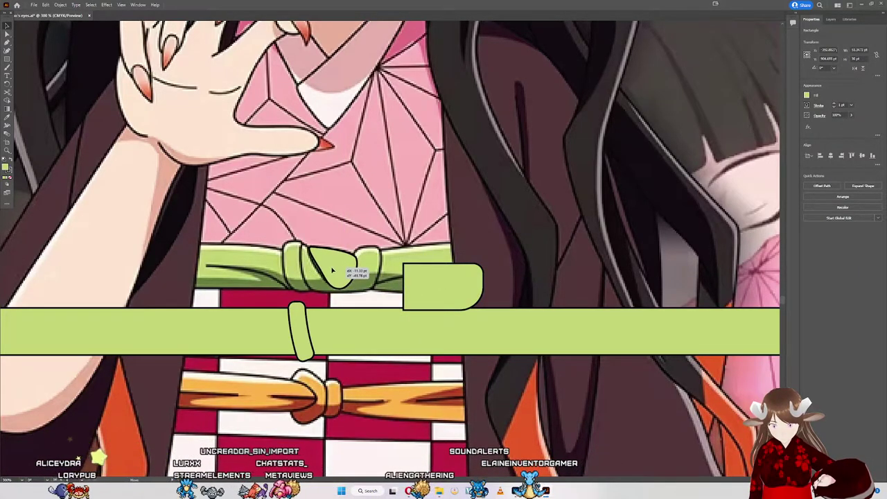
{"action": "left_click_drag", "start_coordinate": [445, 291], "coordinate": [341, 271]}
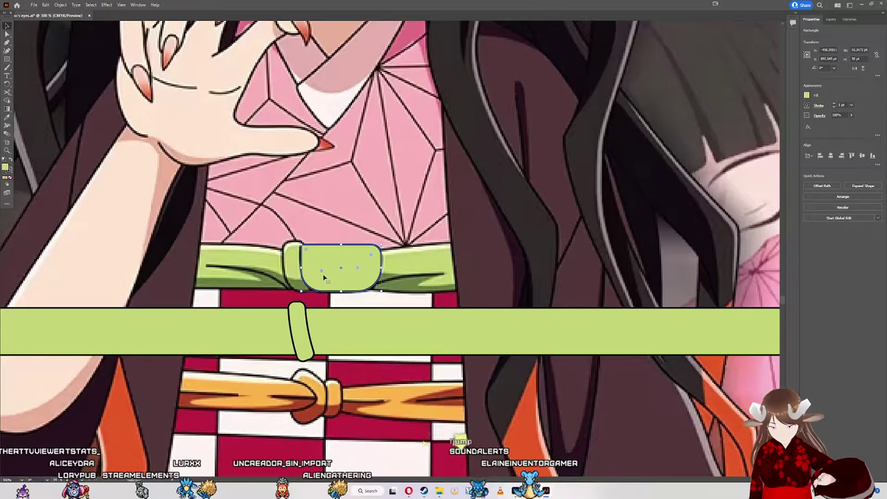
{"action": "left_click_drag", "start_coordinate": [323, 272], "coordinate": [313, 260]}
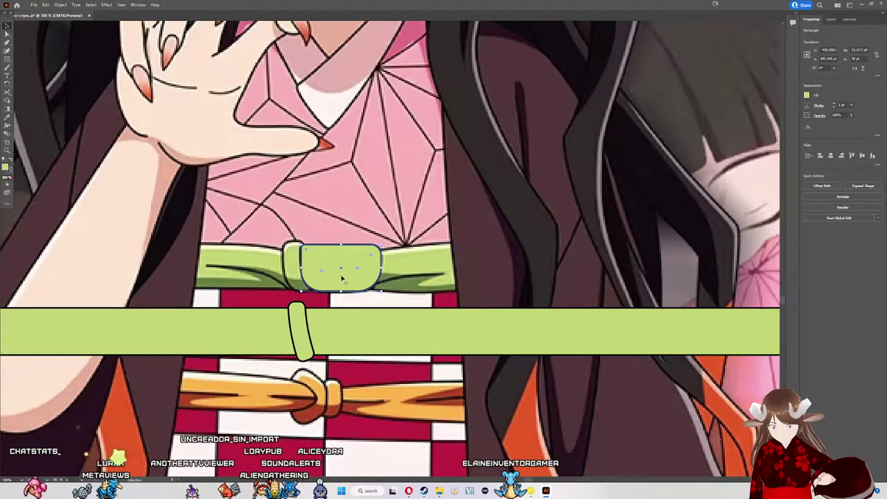
Step: Draw a teardrop crease inside the knot piece and move both onto the lower band
{"action": "left_click_drag", "start_coordinate": [342, 277], "coordinate": [342, 279]}
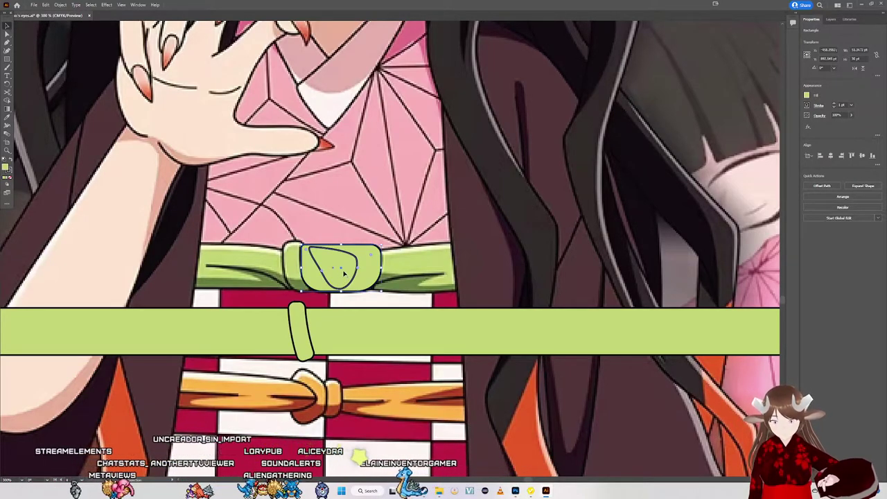
{"action": "left_click_drag", "start_coordinate": [344, 274], "coordinate": [345, 271]}
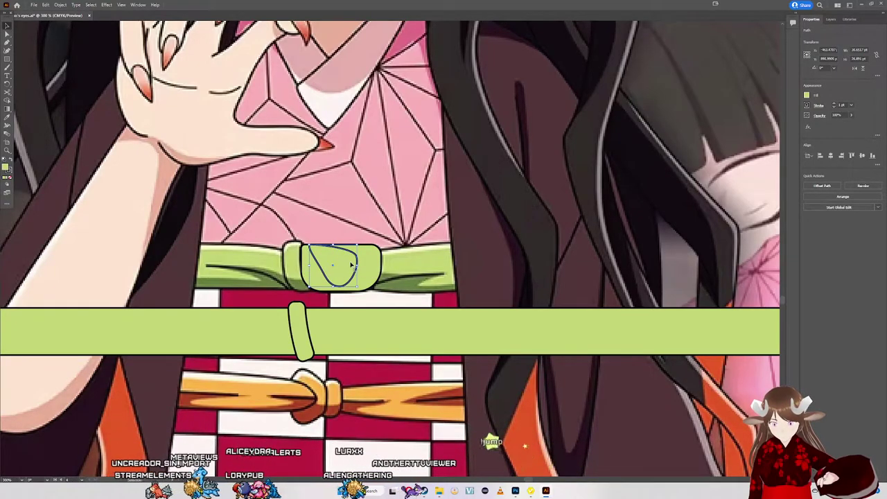
{"action": "mouse_move", "coordinate": [366, 266]}
{"action": "left_mouse_down"}
{"action": "mouse_move", "coordinate": [380, 330]}
{"action": "mouse_move", "coordinate": [368, 329]}
{"action": "left_mouse_up"}
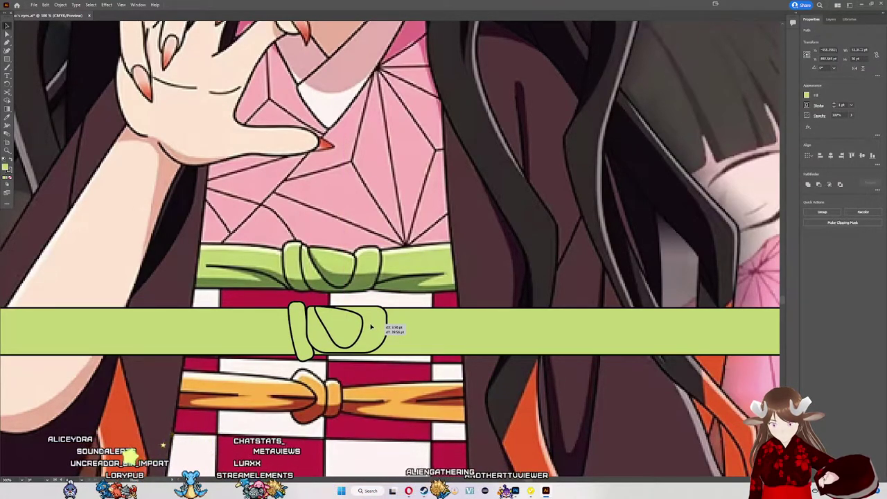
{"action": "left_click_drag", "start_coordinate": [372, 327], "coordinate": [358, 356]}
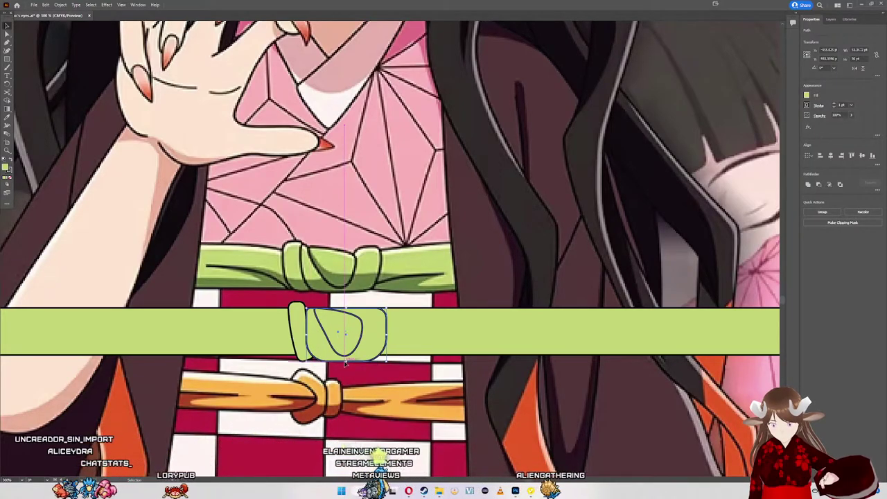
{"action": "key", "text": "ctrl+z"}
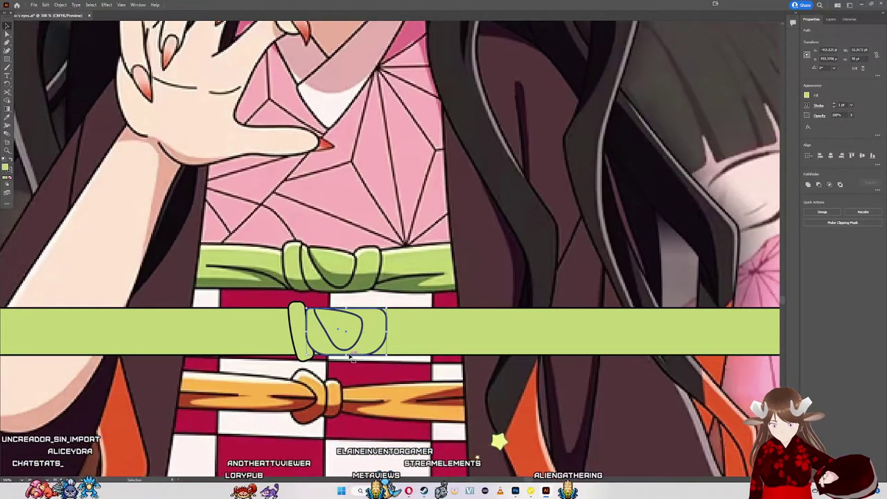
Step: Stretch the teardrop crease downward and wider inside the rounded knot piece
{"action": "mouse_move", "coordinate": [347, 356]}
{"action": "left_mouse_down"}
{"action": "mouse_move", "coordinate": [366, 344]}
{"action": "mouse_move", "coordinate": [359, 342]}
{"action": "left_mouse_up"}
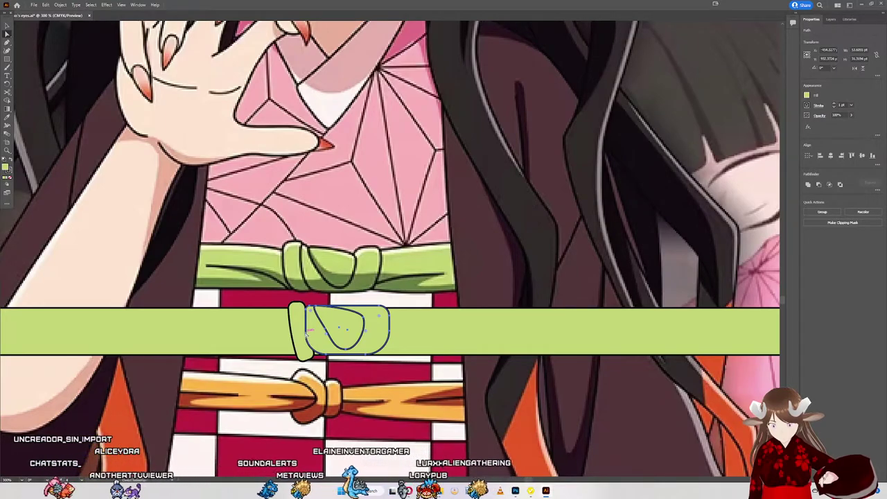
{"action": "left_click", "coordinate": [310, 351]}
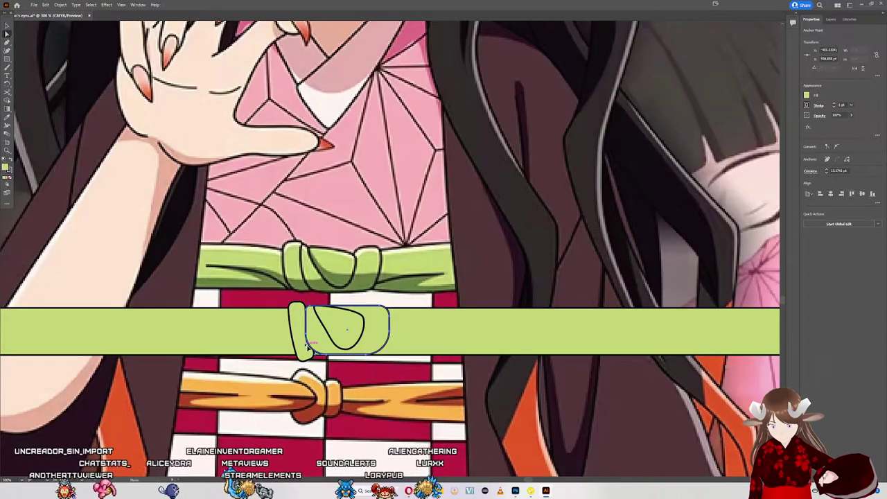
{"action": "scroll", "coordinate": [314, 352], "scroll_direction": "up", "scroll_amount": 3}
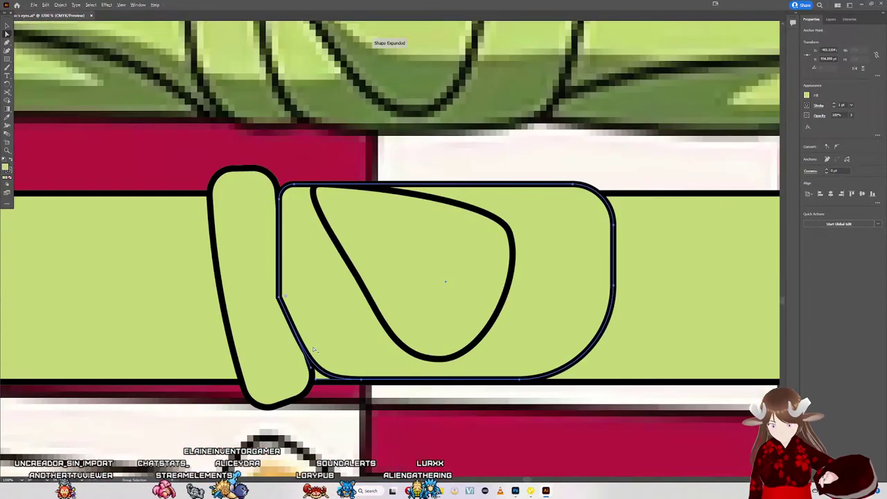
{"action": "scroll", "coordinate": [314, 351], "scroll_direction": "up", "scroll_amount": 2}
{"action": "scroll", "coordinate": [326, 312], "scroll_direction": "down", "scroll_amount": 3}
{"action": "scroll", "coordinate": [339, 284], "scroll_direction": "up", "scroll_amount": 1}
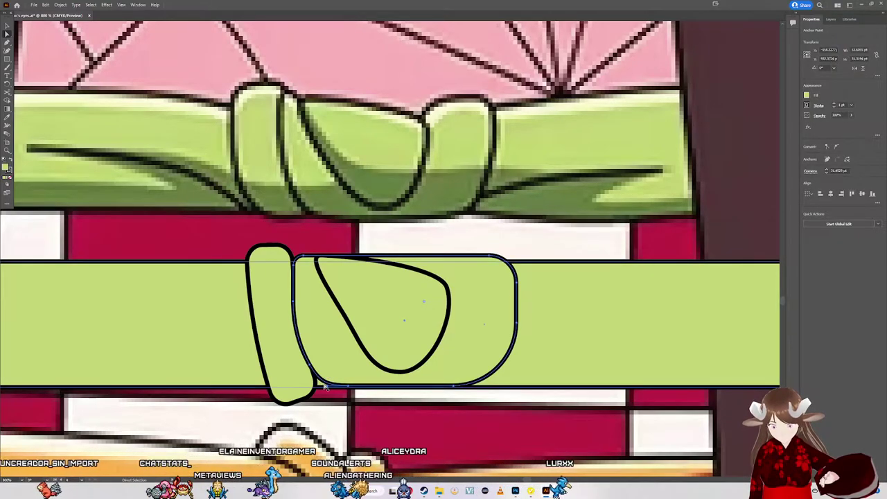
Step: Select the bottom curved segments of the rounded knot piece with Direct Selection
{"action": "left_click", "coordinate": [320, 391]}
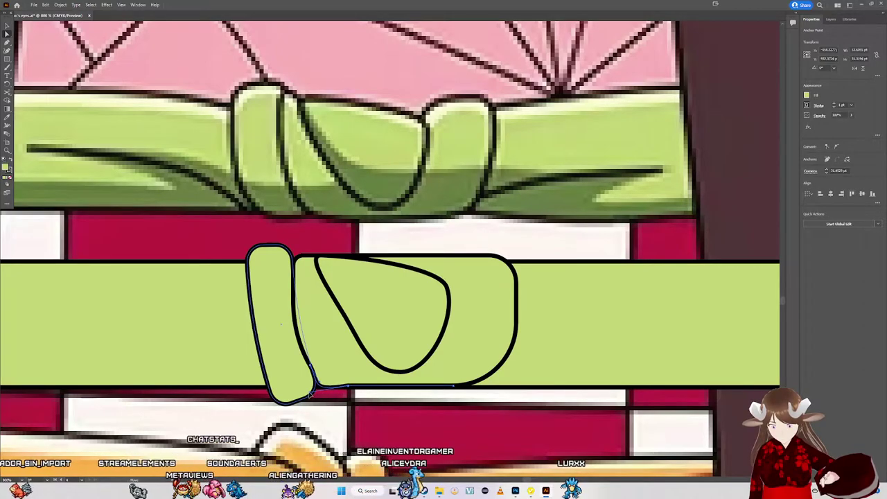
{"action": "left_click", "coordinate": [313, 393]}
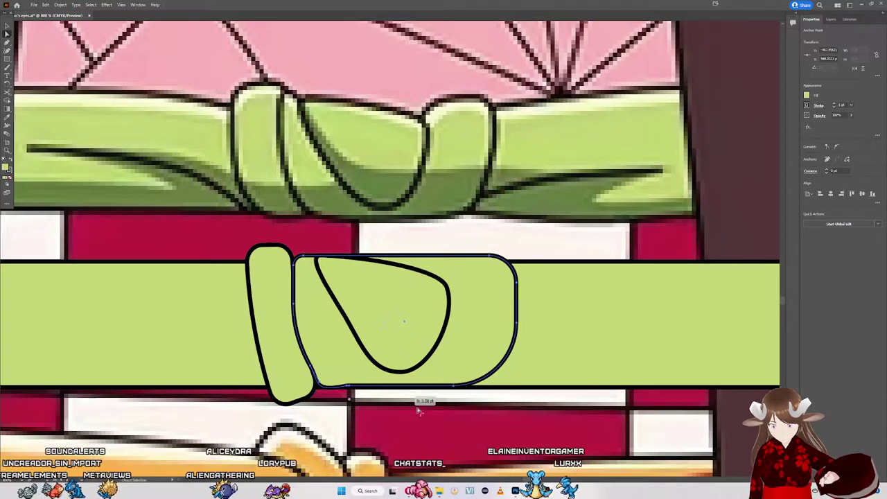
{"action": "left_click", "coordinate": [392, 385]}
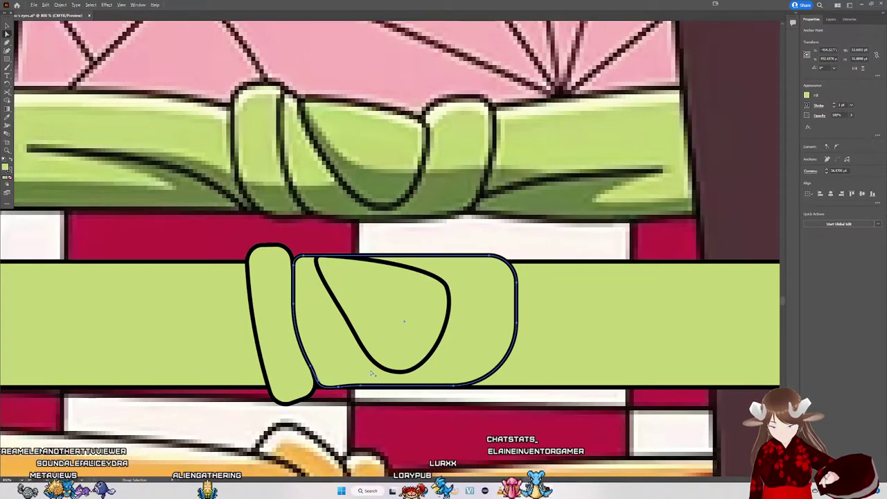
{"action": "scroll", "coordinate": [372, 373], "scroll_direction": "down", "scroll_amount": 4}
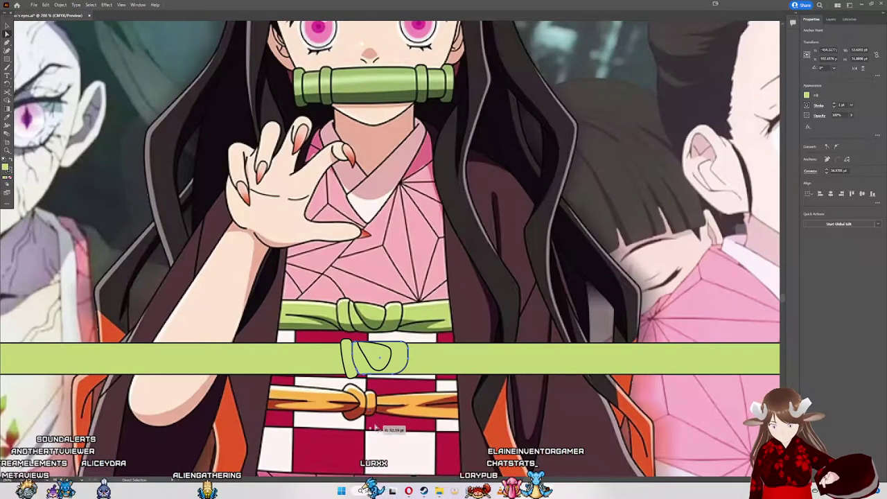
{"action": "scroll", "coordinate": [409, 355], "scroll_direction": "up", "scroll_amount": 4}
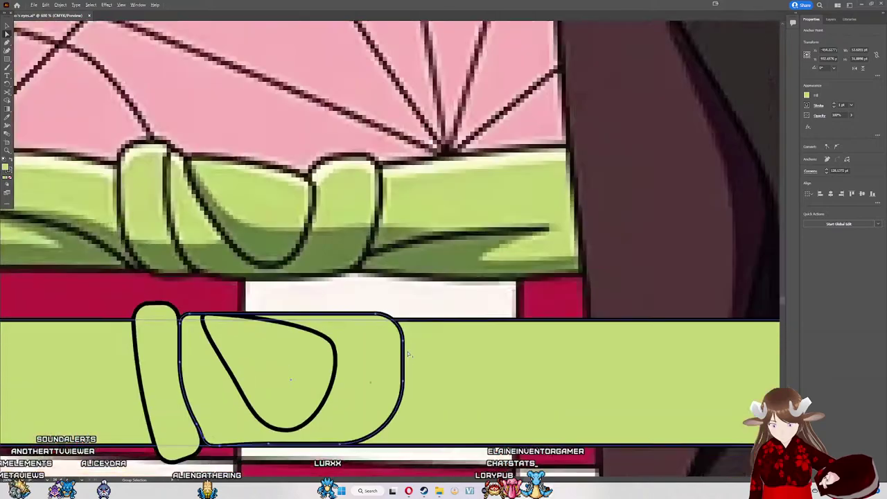
{"action": "scroll", "coordinate": [409, 354], "scroll_direction": "up", "scroll_amount": 1}
{"action": "scroll", "coordinate": [375, 341], "scroll_direction": "down", "scroll_amount": 2}
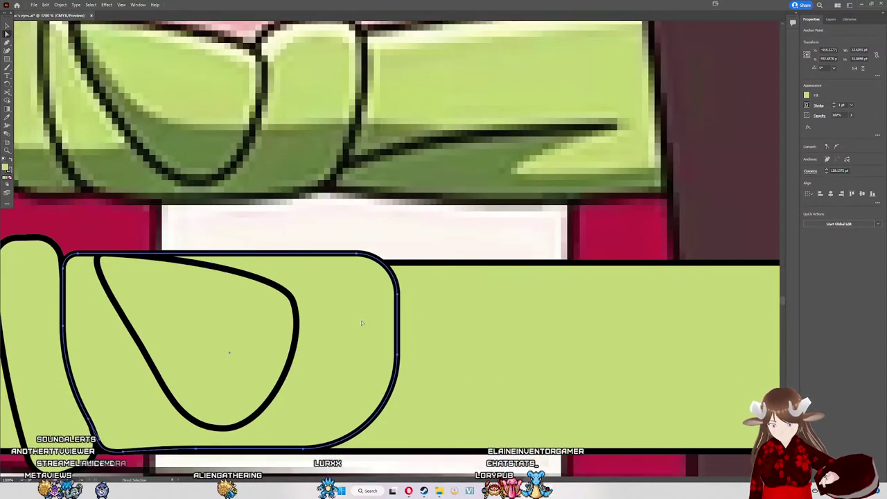
{"action": "scroll", "coordinate": [366, 314], "scroll_direction": "down", "scroll_amount": 2}
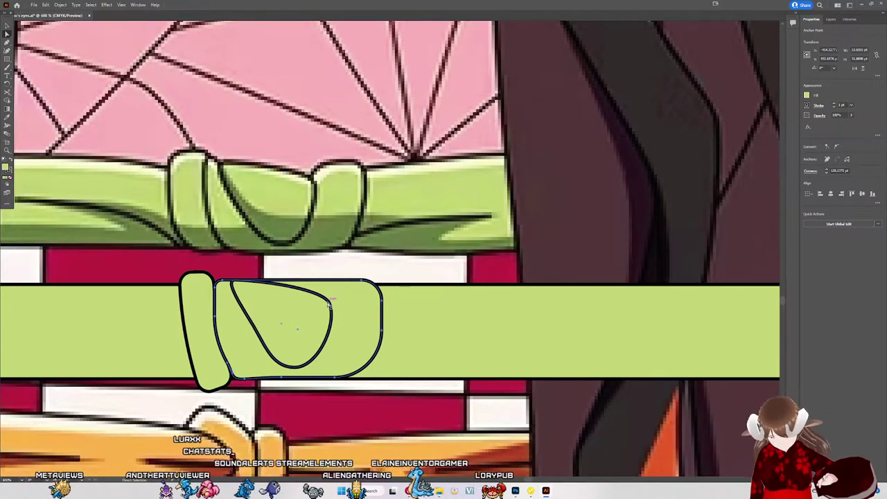
{"action": "left_click", "coordinate": [340, 283]}
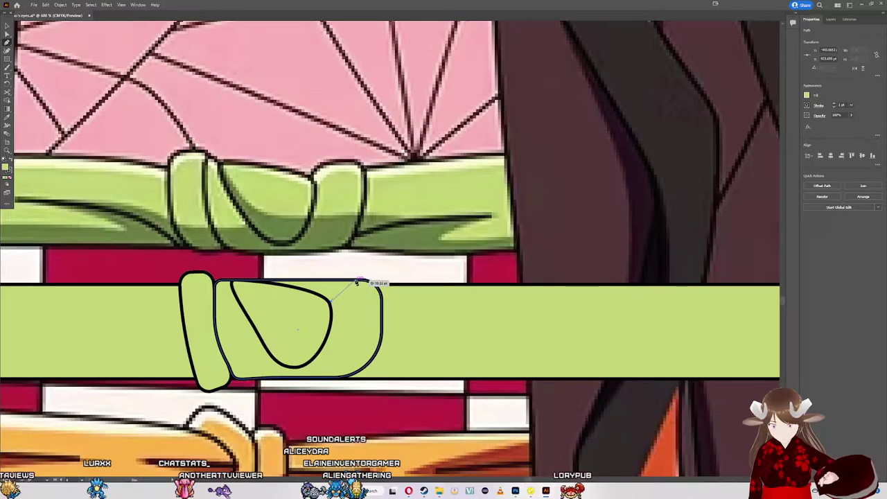
{"action": "left_click", "coordinate": [350, 281]}
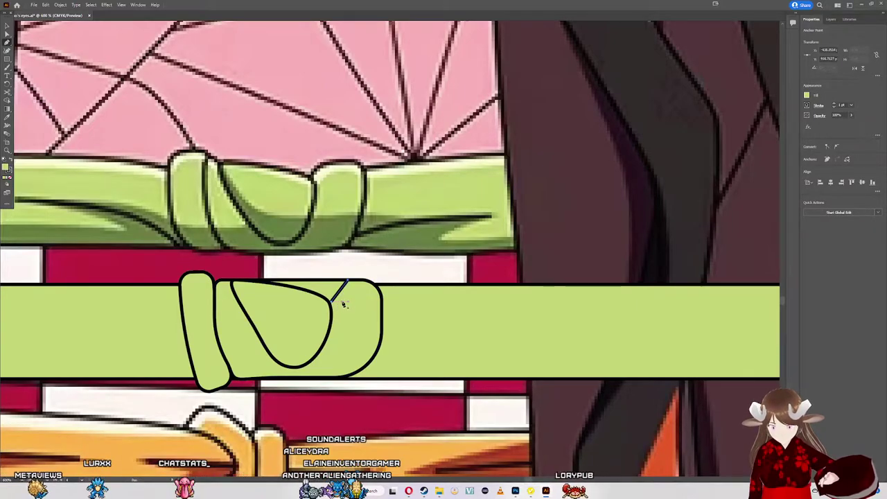
{"action": "scroll", "coordinate": [335, 311], "scroll_direction": "up", "scroll_amount": 1}
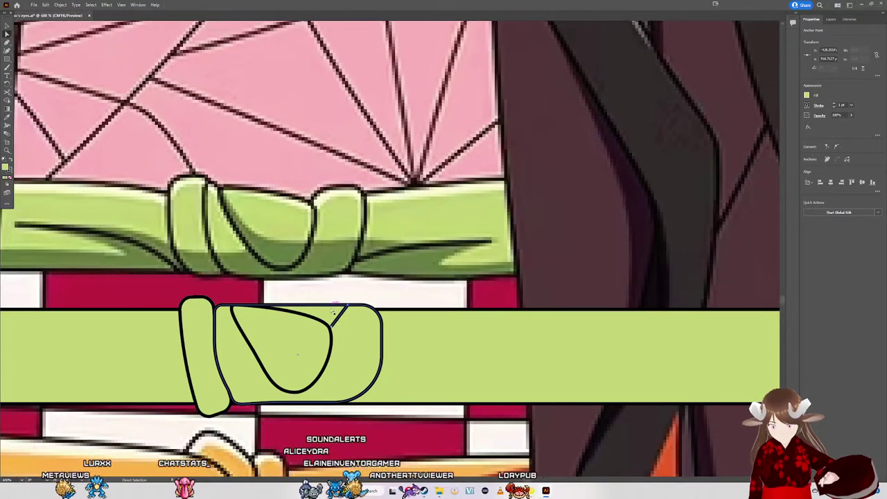
{"action": "scroll", "coordinate": [345, 333], "scroll_direction": "up", "scroll_amount": 2}
{"action": "scroll", "coordinate": [342, 337], "scroll_direction": "down", "scroll_amount": 1}
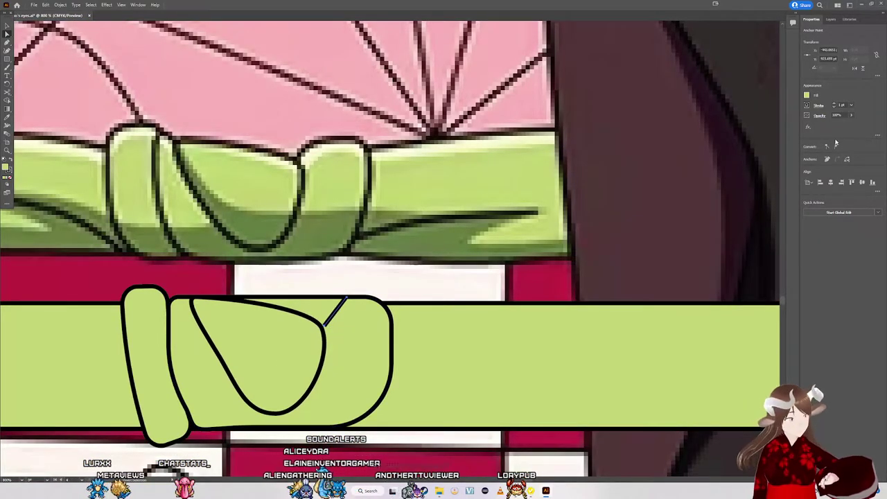
{"action": "left_click", "coordinate": [345, 297]}
{"action": "left_click", "coordinate": [837, 147]}
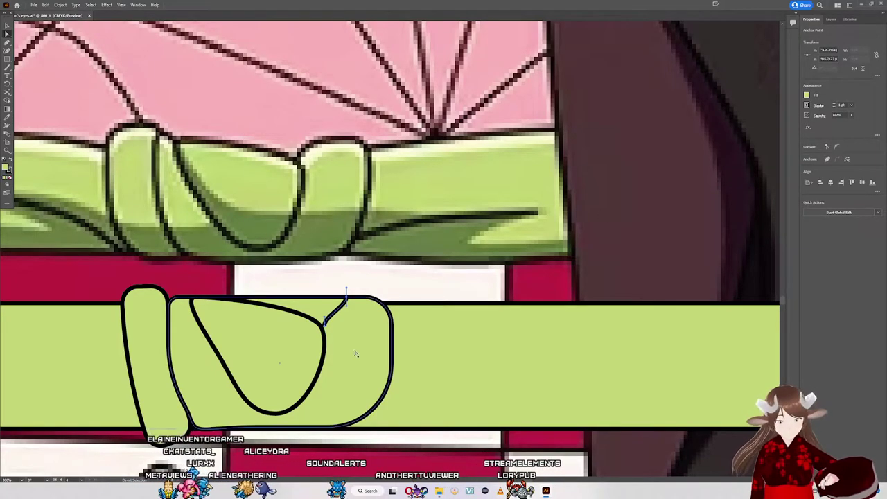
{"action": "scroll", "coordinate": [344, 297], "scroll_direction": "up", "scroll_amount": 3}
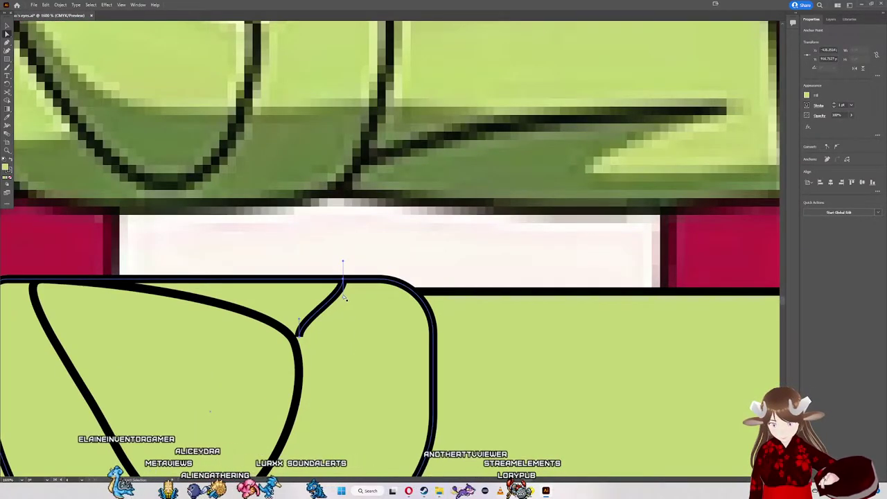
{"action": "left_click_drag", "start_coordinate": [342, 262], "coordinate": [361, 278]}
{"action": "left_click_drag", "start_coordinate": [300, 285], "coordinate": [299, 336]}
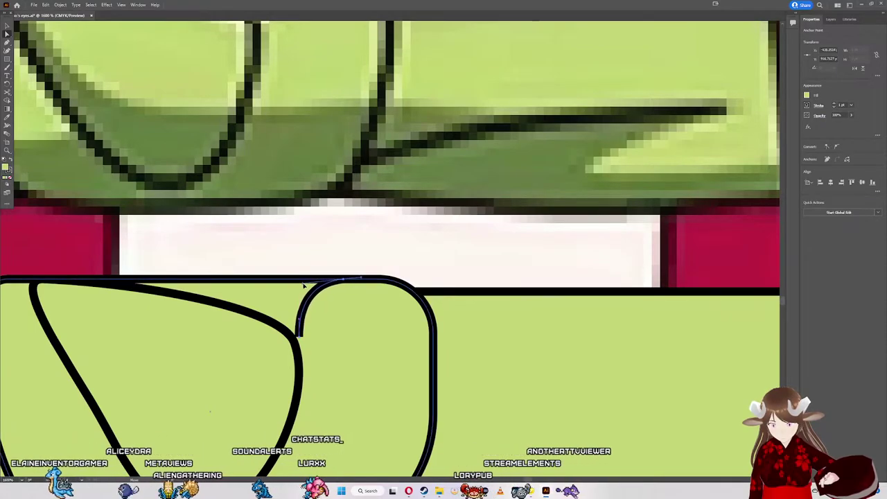
{"action": "scroll", "coordinate": [299, 337], "scroll_direction": "down", "scroll_amount": 2}
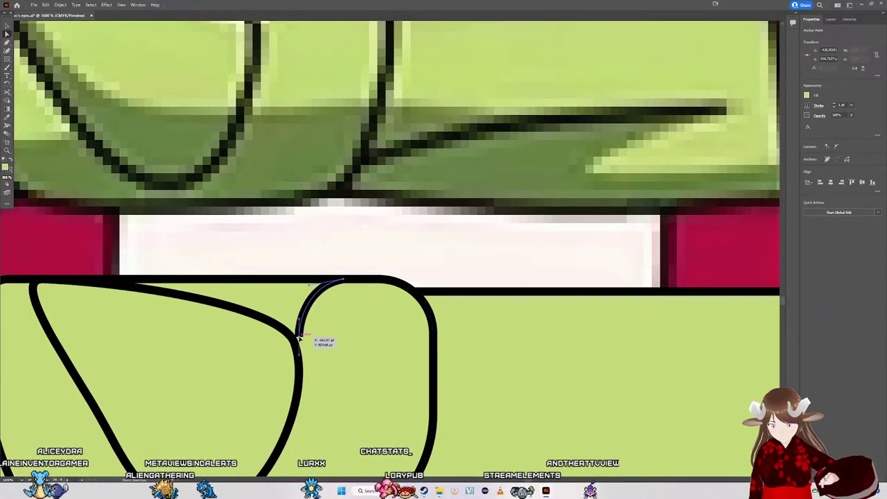
{"action": "scroll", "coordinate": [316, 333], "scroll_direction": "down", "scroll_amount": 2}
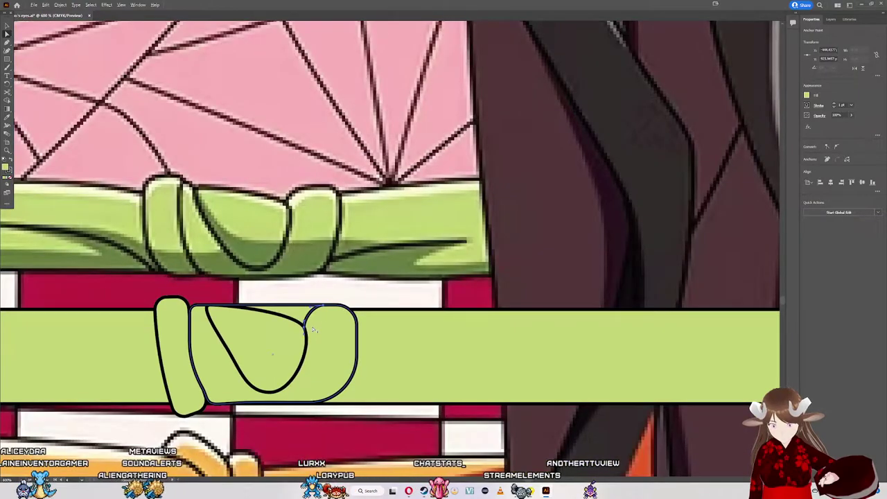
{"action": "scroll", "coordinate": [312, 330], "scroll_direction": "up", "scroll_amount": 1}
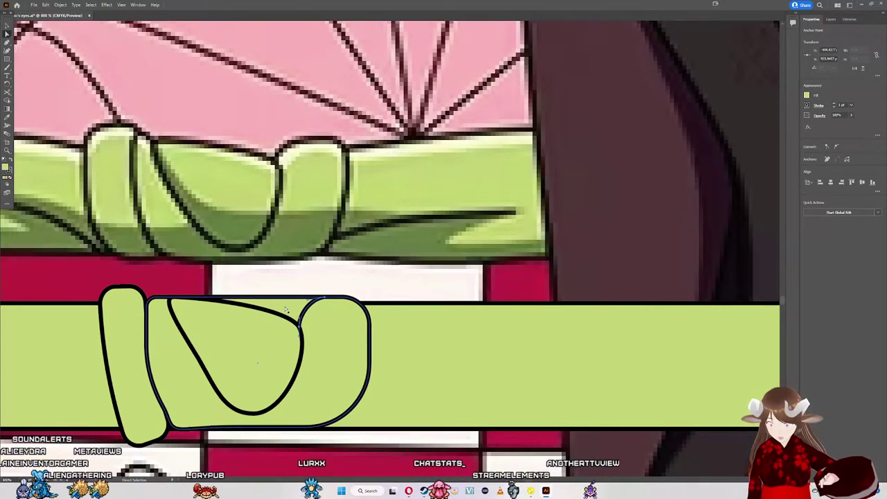
{"action": "left_click", "coordinate": [331, 337]}
{"action": "left_click", "coordinate": [326, 337]}
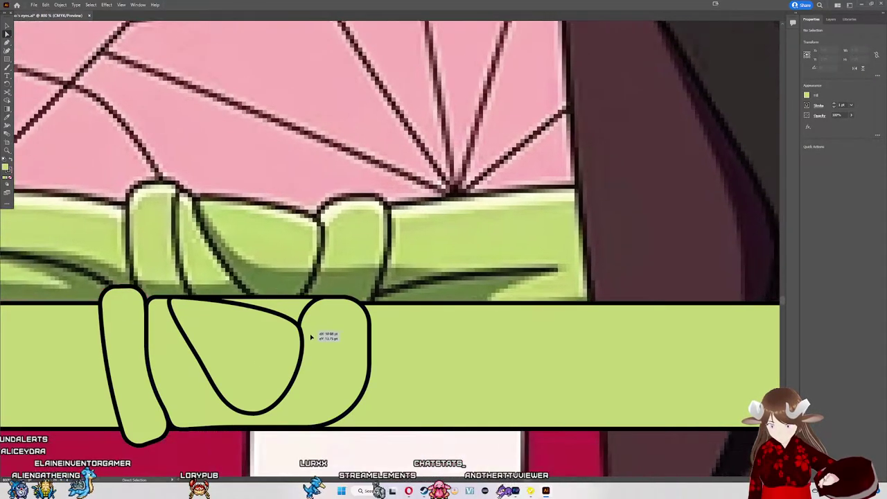
{"action": "scroll", "coordinate": [485, 264], "scroll_direction": "down", "scroll_amount": 5}
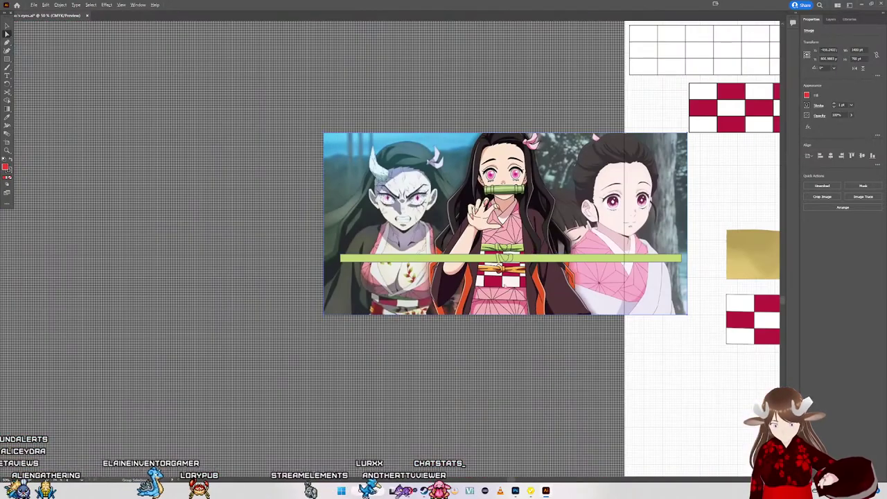
{"action": "scroll", "coordinate": [429, 247], "scroll_direction": "up", "scroll_amount": 5}
{"action": "scroll", "coordinate": [286, 240], "scroll_direction": "up", "scroll_amount": 3}
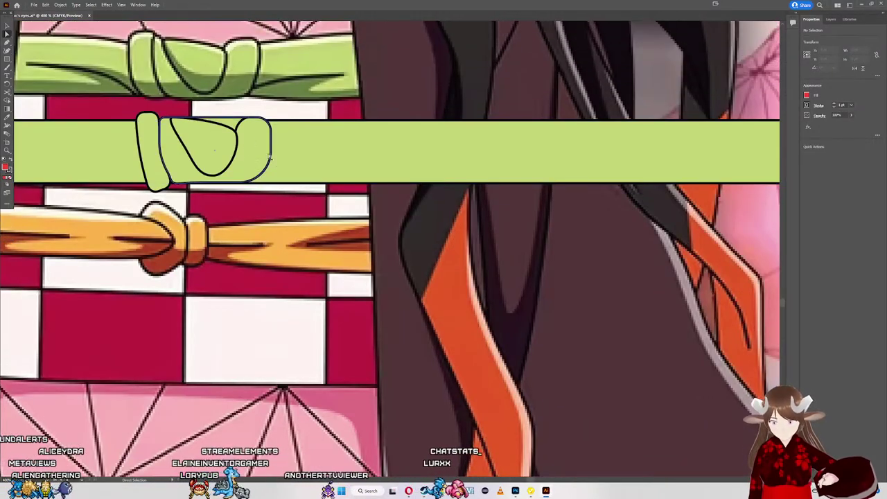
{"action": "scroll", "coordinate": [285, 240], "scroll_direction": "down", "scroll_amount": 5}
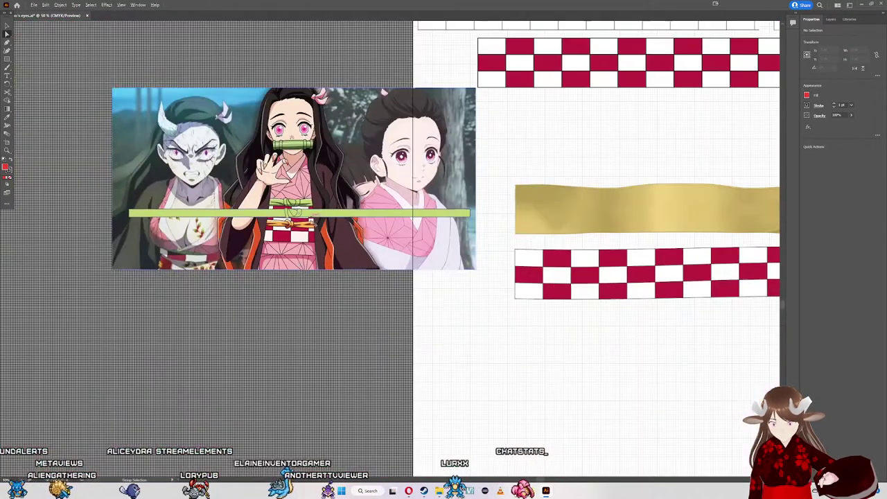
{"action": "left_click", "coordinate": [320, 214]}
{"action": "scroll", "coordinate": [320, 222], "scroll_direction": "up", "scroll_amount": 4}
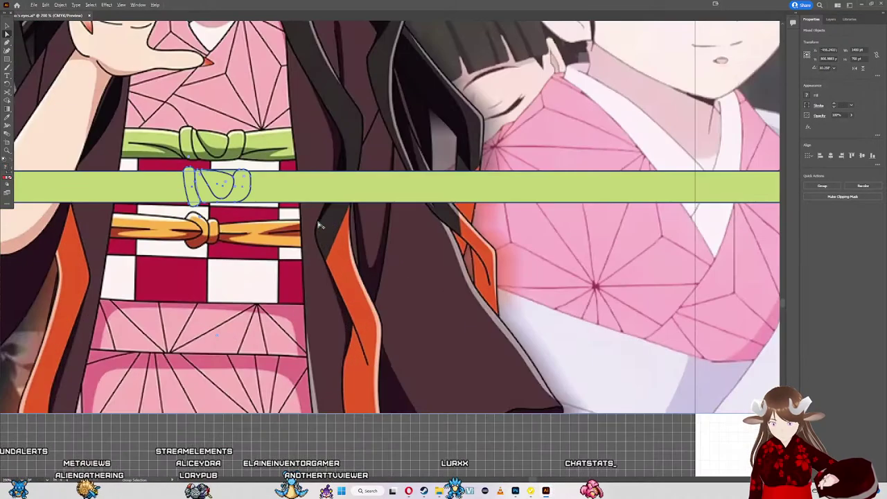
{"action": "scroll", "coordinate": [200, 179], "scroll_direction": "up", "scroll_amount": 4}
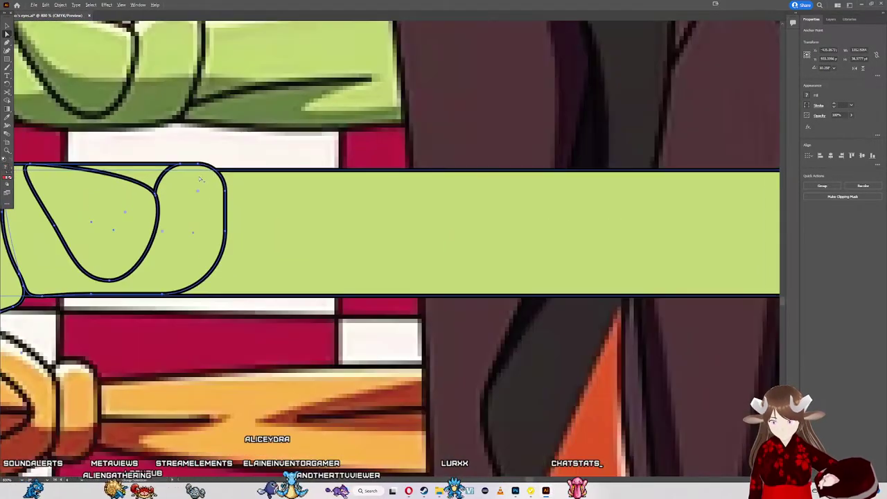
{"action": "key", "text": "ctrl+7"}
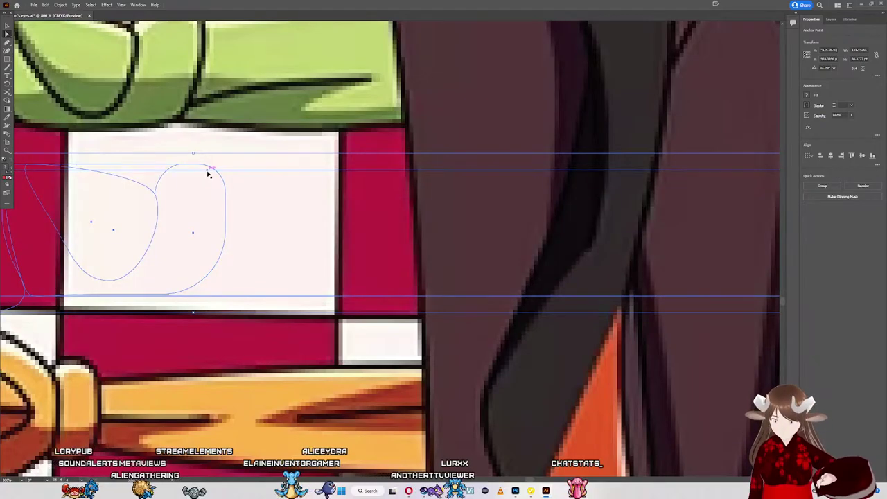
{"action": "left_click", "coordinate": [208, 173]}
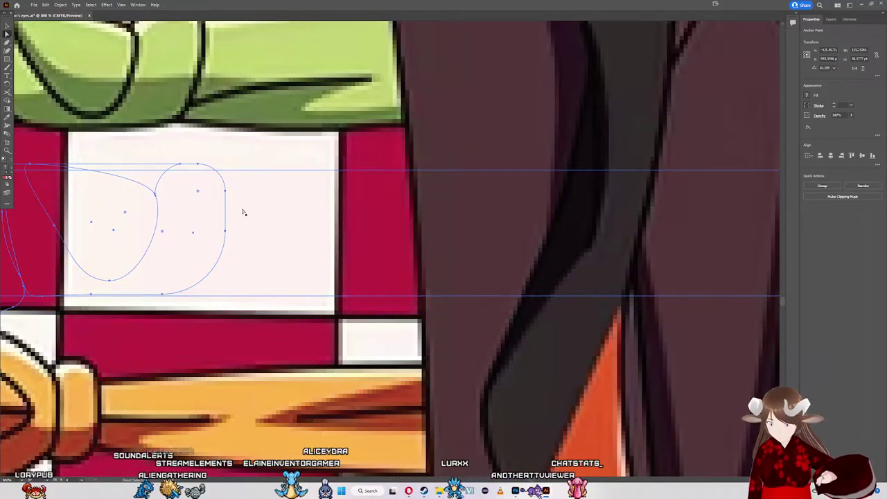
{"action": "key", "text": "v"}
{"action": "left_click", "coordinate": [230, 336]}
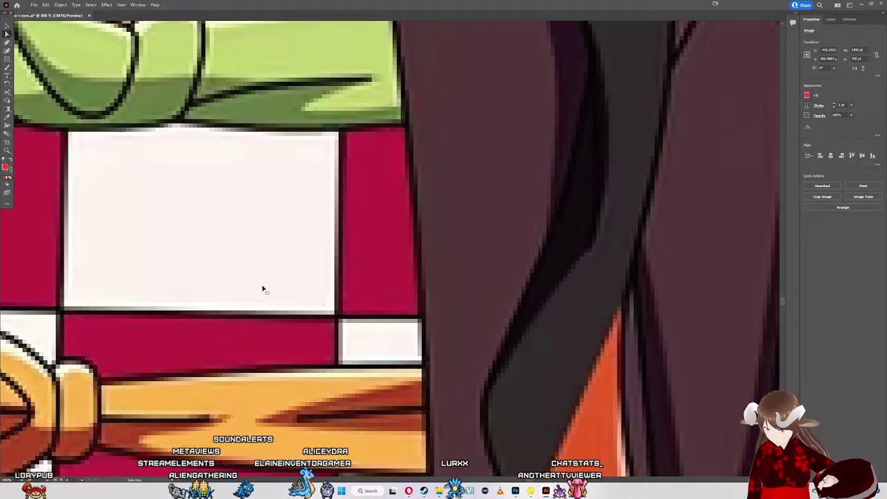
{"action": "key", "text": "a"}
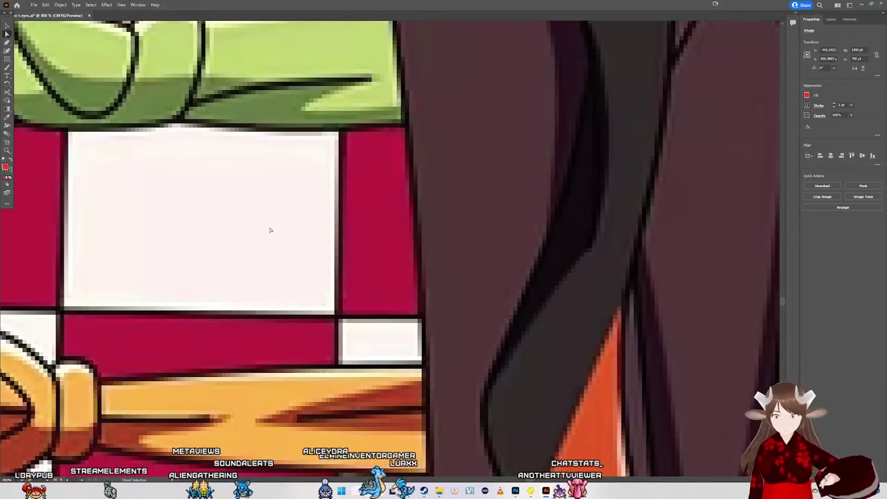
{"action": "scroll", "coordinate": [269, 229], "scroll_direction": "down", "scroll_amount": 4}
{"action": "scroll", "coordinate": [270, 224], "scroll_direction": "down", "scroll_amount": 1}
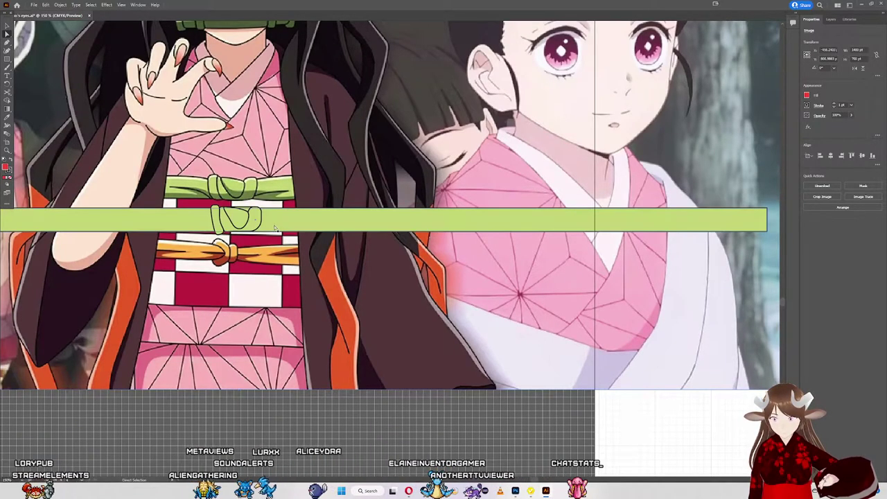
{"action": "scroll", "coordinate": [269, 220], "scroll_direction": "up", "scroll_amount": 4}
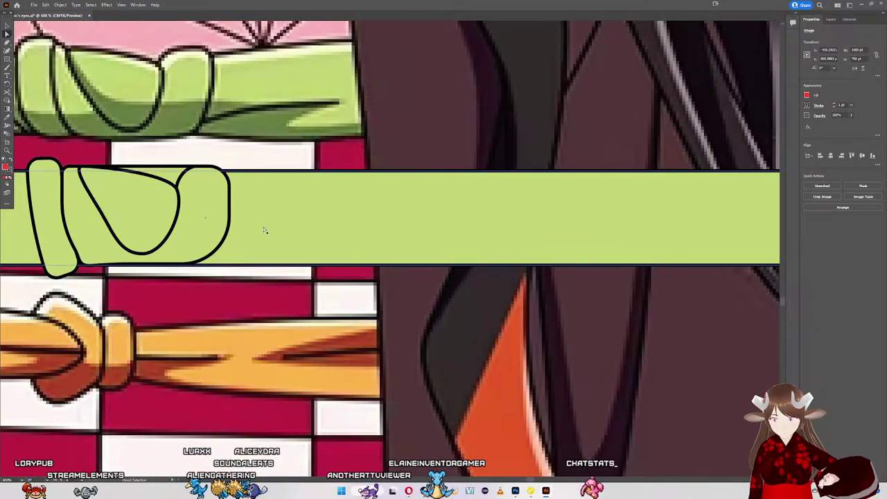
Step: Merge the sliver at the right loop's junction with Shape Builder, restoring the lost green fill
{"action": "left_click", "coordinate": [220, 219]}
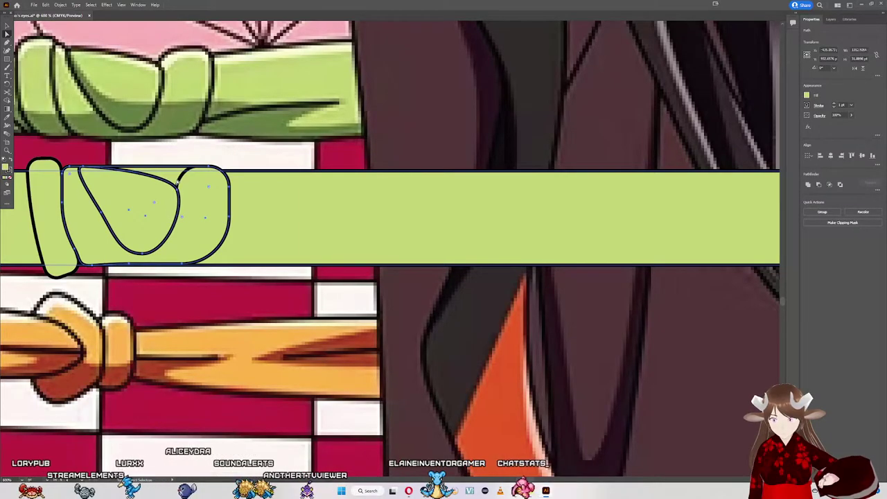
{"action": "left_click", "coordinate": [185, 176]}
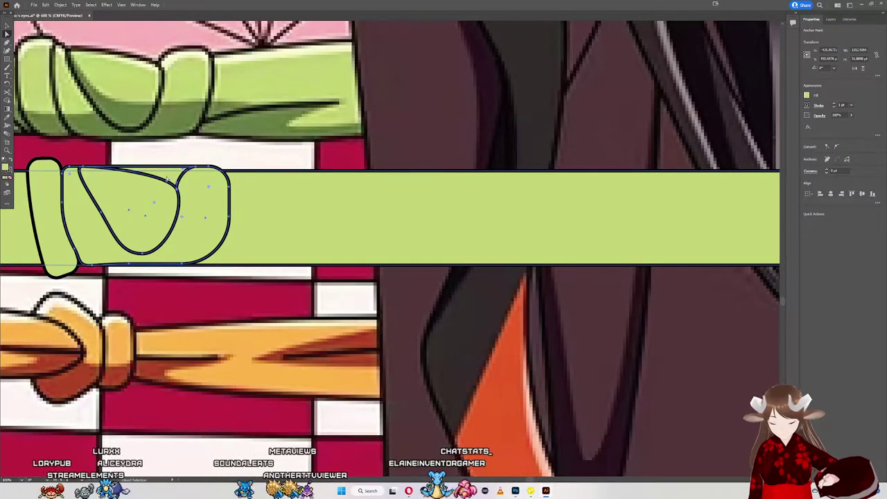
{"action": "key", "text": "shift+m"}
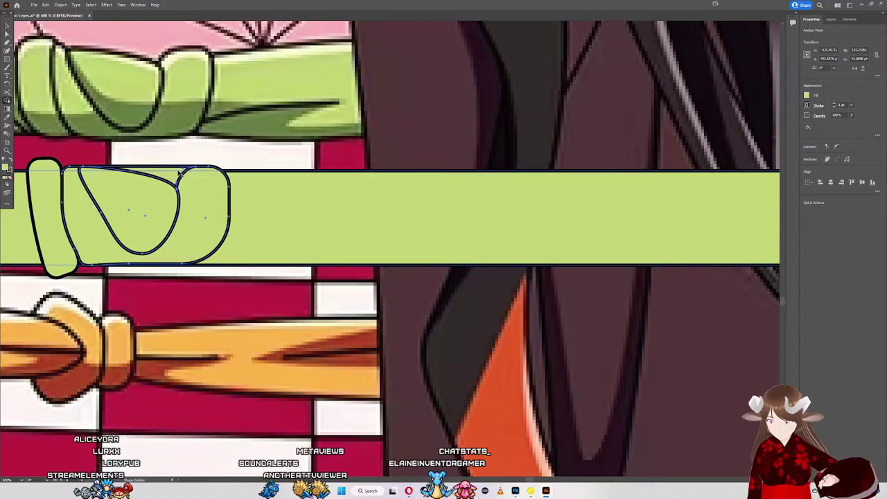
{"action": "scroll", "coordinate": [171, 176], "scroll_direction": "up", "scroll_amount": 4}
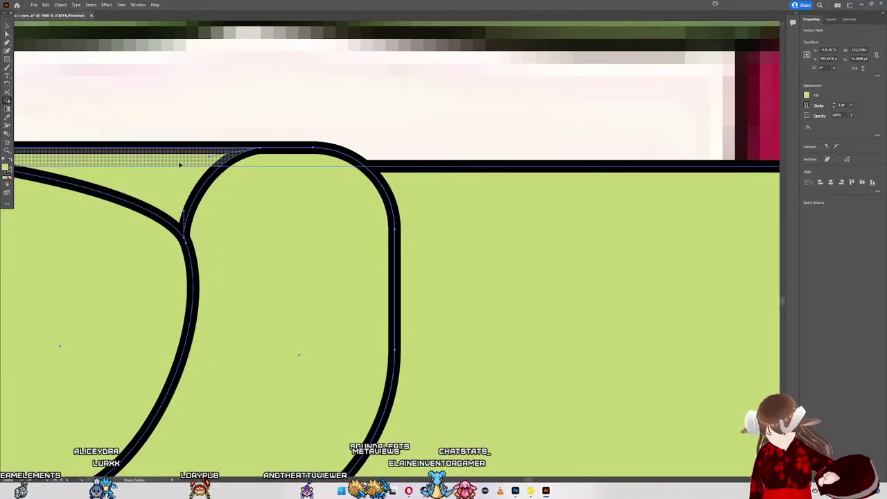
{"action": "left_click", "coordinate": [182, 160]}
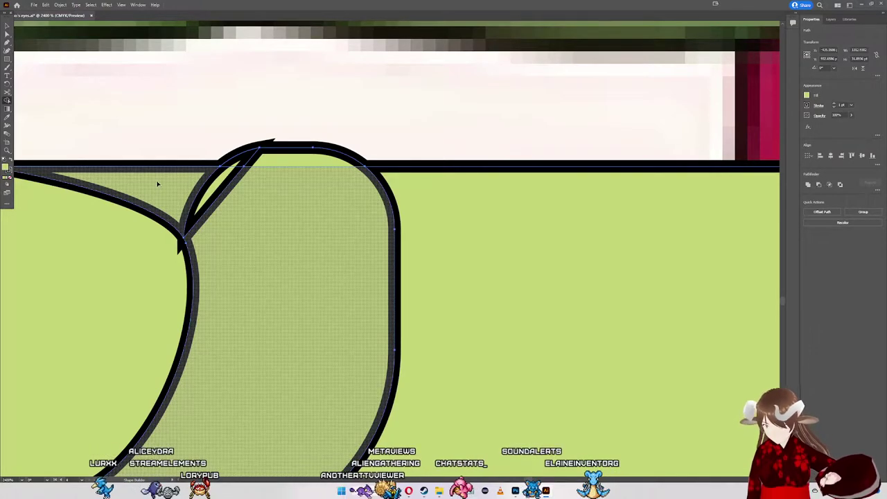
{"action": "scroll", "coordinate": [157, 187], "scroll_direction": "down", "scroll_amount": 5}
{"action": "scroll", "coordinate": [180, 184], "scroll_direction": "up", "scroll_amount": 1}
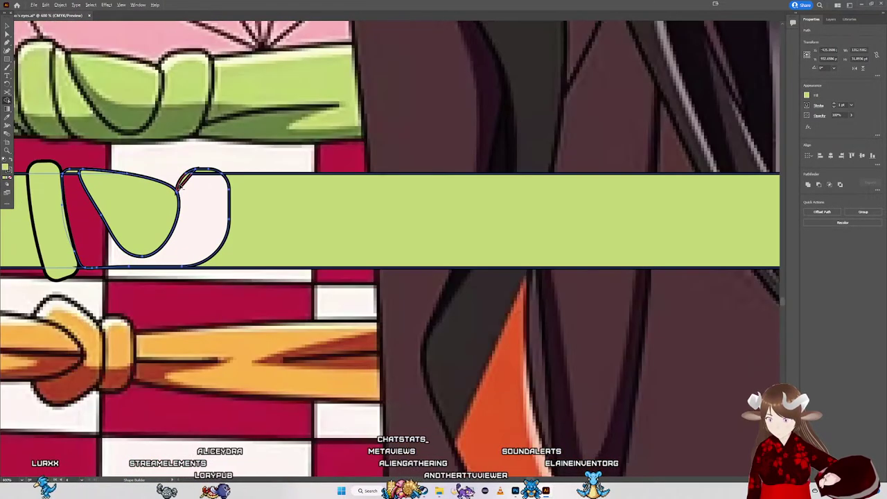
{"action": "key", "text": "ctrl+z"}
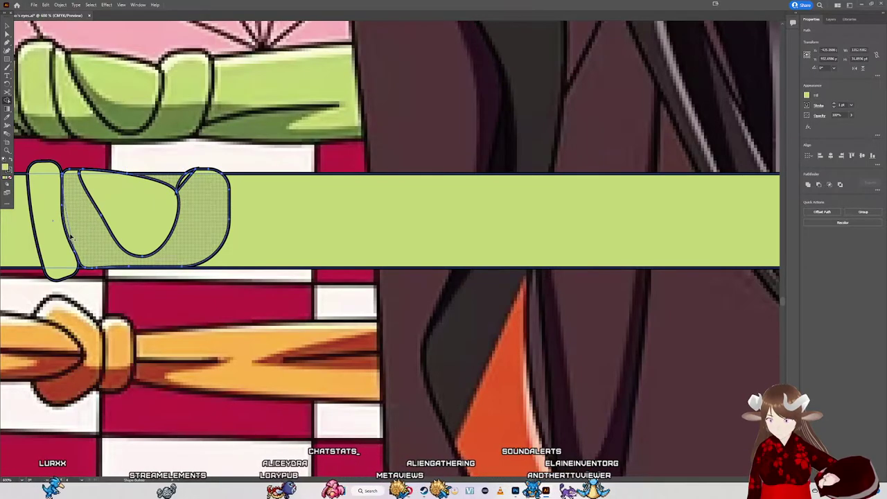
Step: Merge the loop junction region and move the reference image up clear of the band
{"action": "scroll", "coordinate": [71, 223], "scroll_direction": "up", "scroll_amount": 1}
{"action": "scroll", "coordinate": [72, 223], "scroll_direction": "up", "scroll_amount": 2}
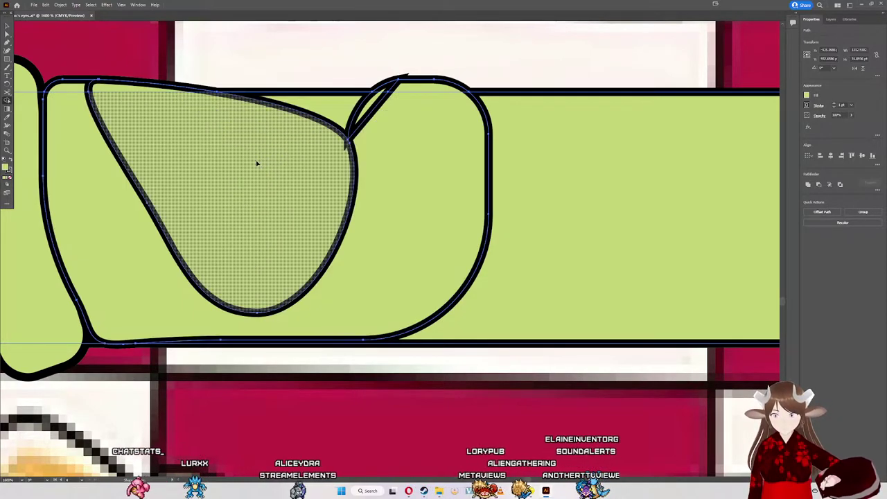
{"action": "scroll", "coordinate": [284, 130], "scroll_direction": "down", "scroll_amount": 2}
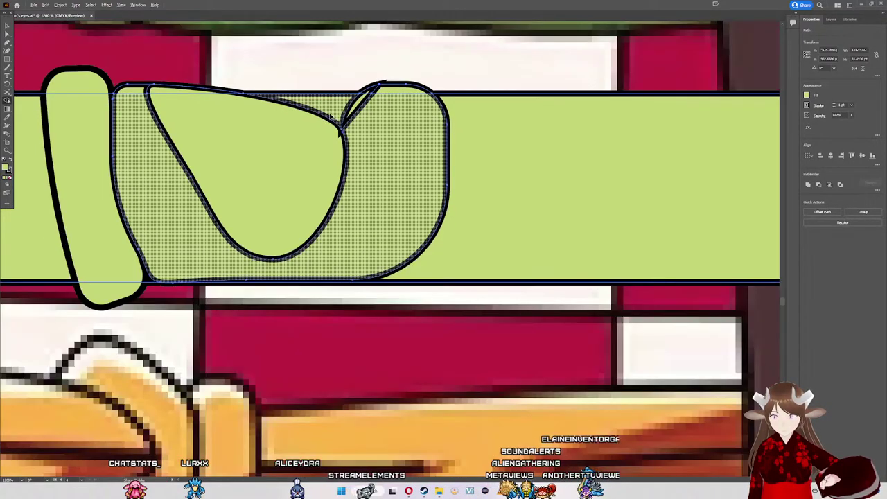
{"action": "scroll", "coordinate": [284, 131], "scroll_direction": "down", "scroll_amount": 1}
{"action": "scroll", "coordinate": [338, 110], "scroll_direction": "up", "scroll_amount": 4}
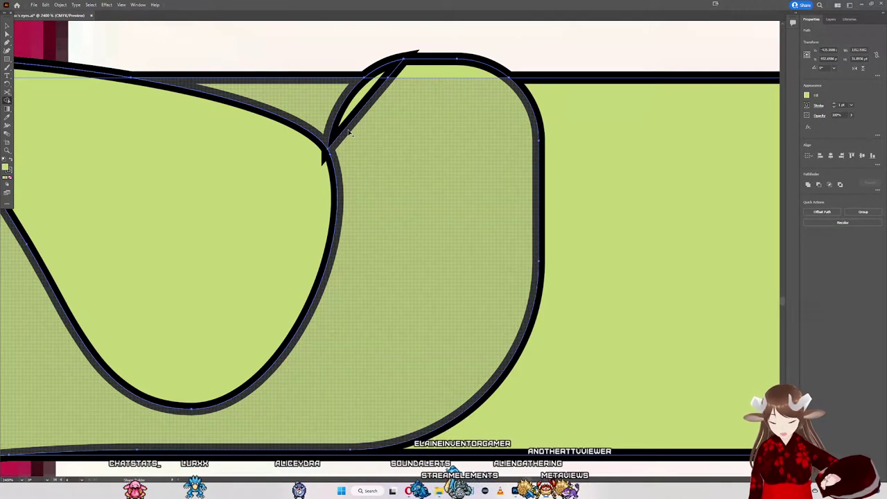
{"action": "left_click", "coordinate": [350, 133]}
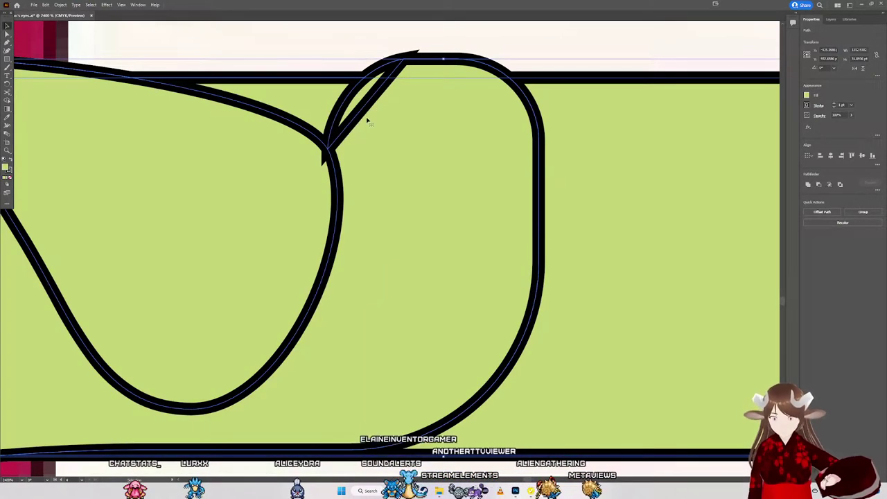
{"action": "scroll", "coordinate": [362, 111], "scroll_direction": "down", "scroll_amount": 3}
{"action": "scroll", "coordinate": [408, 208], "scroll_direction": "down", "scroll_amount": 2}
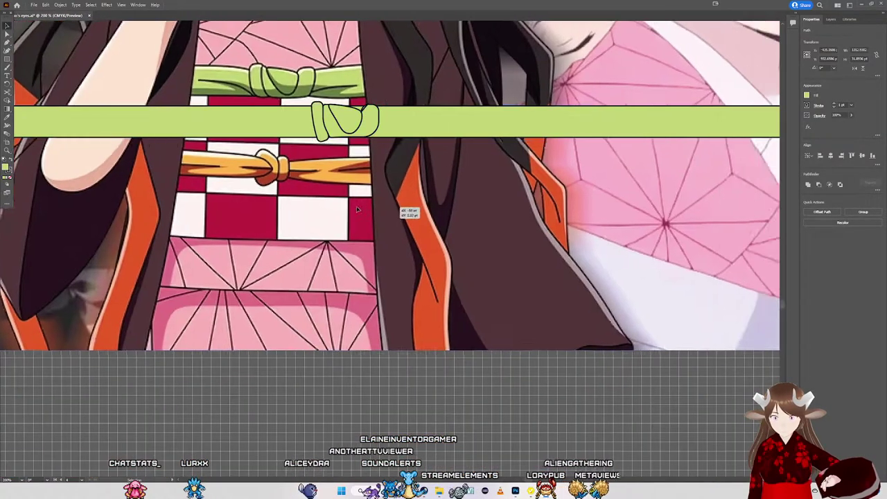
{"action": "scroll", "coordinate": [408, 208], "scroll_direction": "down", "scroll_amount": 2}
{"action": "mouse_move", "coordinate": [385, 25]}
{"action": "left_mouse_down"}
{"action": "mouse_move", "coordinate": [441, 52]}
{"action": "mouse_move", "coordinate": [441, 21]}
{"action": "left_mouse_up"}
{"action": "scroll", "coordinate": [377, 96], "scroll_direction": "up", "scroll_amount": 2}
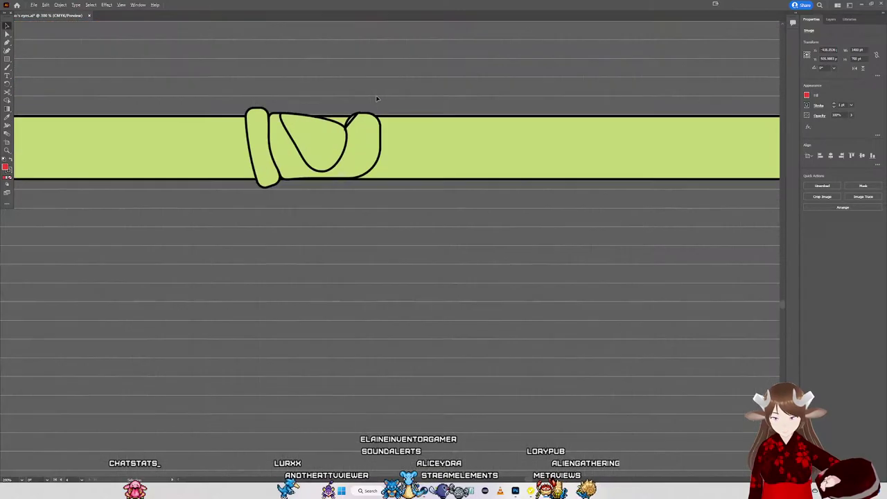
{"action": "scroll", "coordinate": [378, 95], "scroll_direction": "up", "scroll_amount": 3}
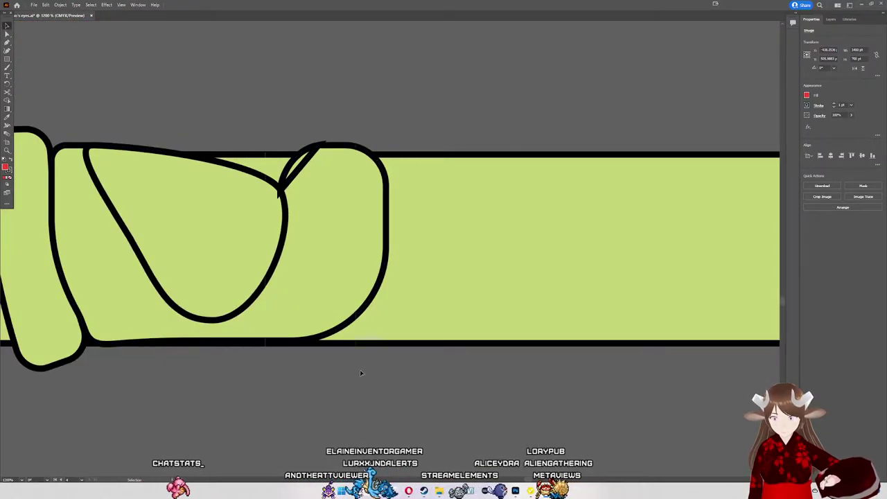
Step: Select all paths and merge the knot regions into one green shape, undoing an accidental removal
{"action": "key", "text": "ctrl+a"}
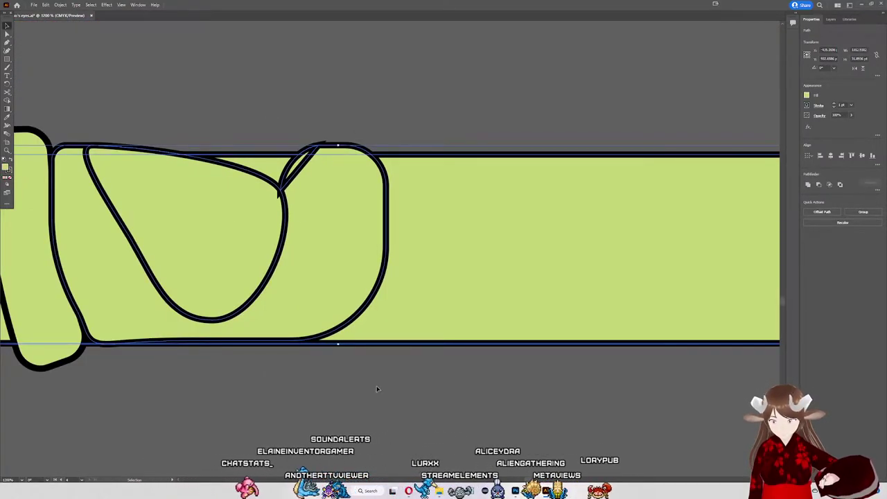
{"action": "key", "text": "a"}
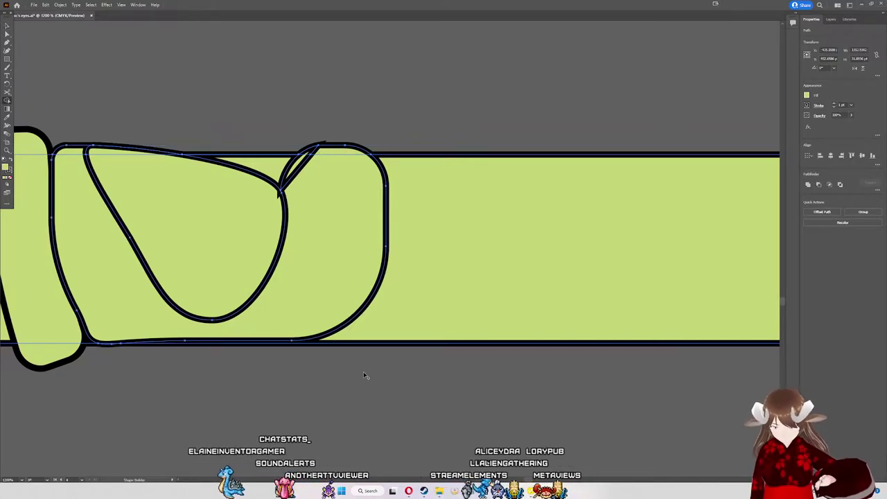
{"action": "key", "text": "shift+m"}
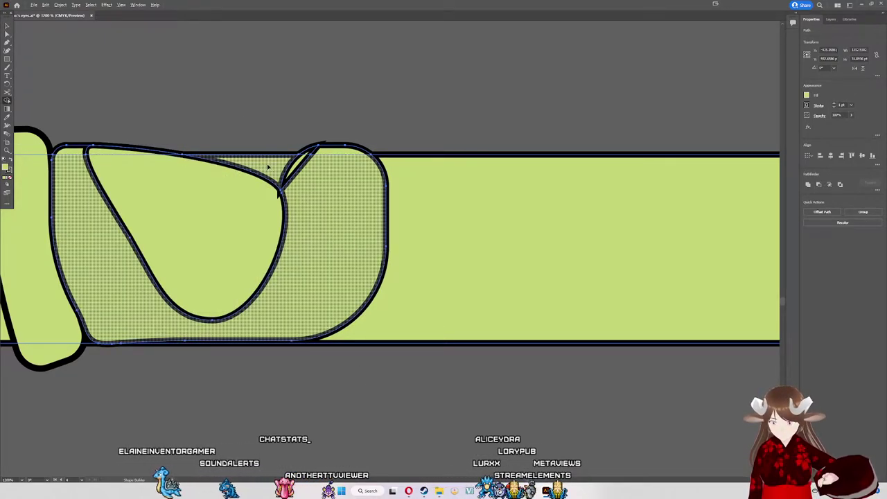
{"action": "left_click", "coordinate": [269, 166], "text": "alt"}
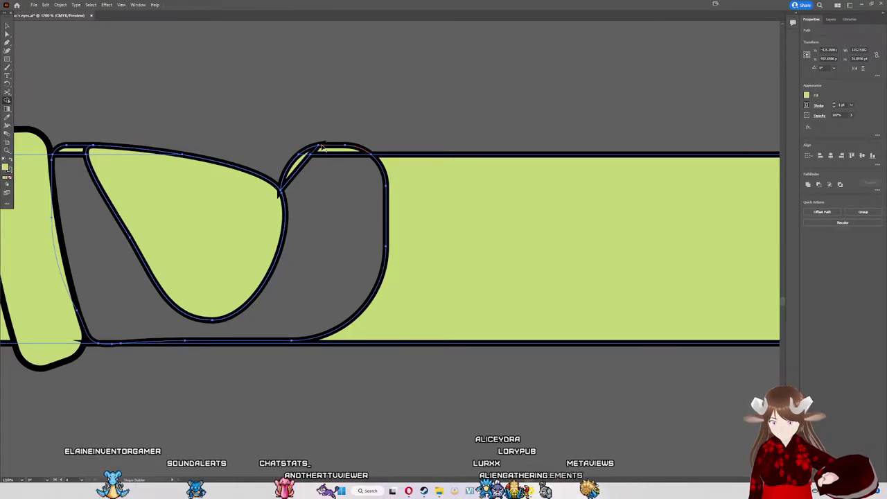
{"action": "key", "text": "ctrl+z"}
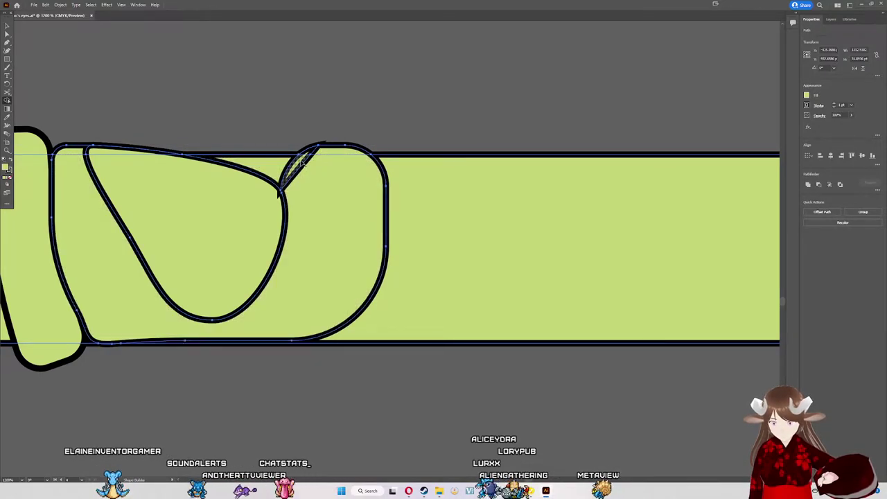
{"action": "left_click", "coordinate": [314, 200]}
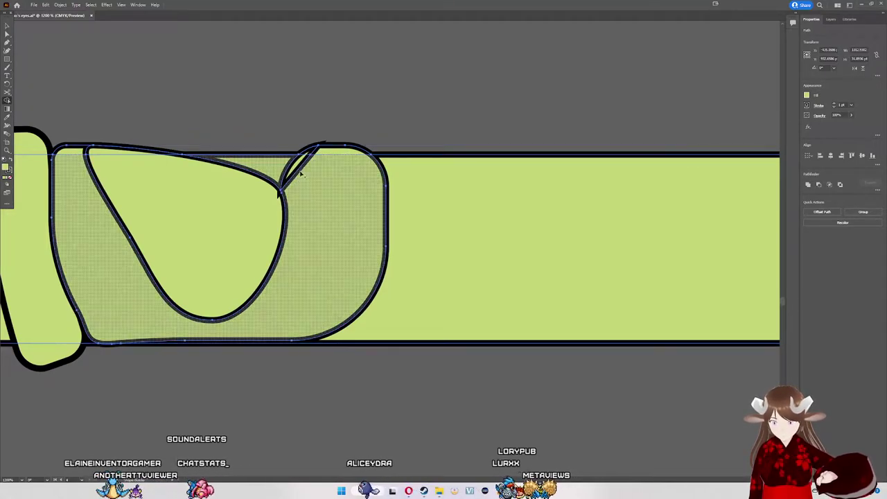
{"action": "left_click", "coordinate": [297, 184]}
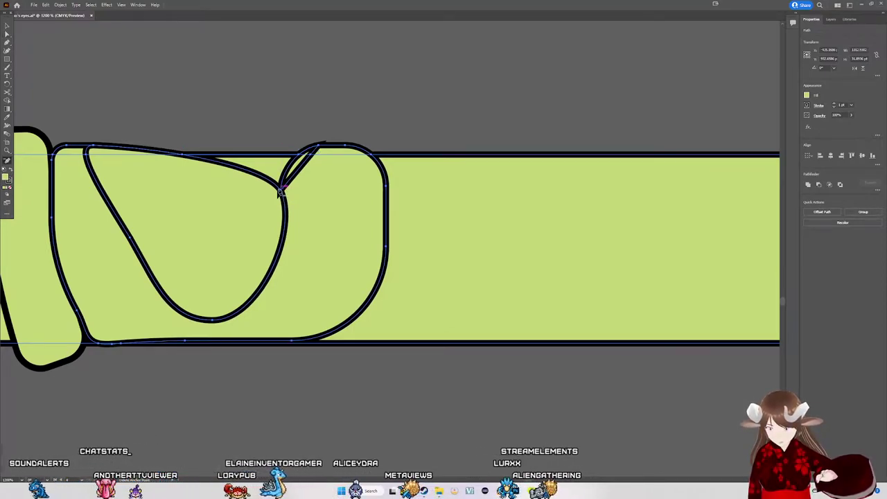
Step: Draw the notch line from the knot's top edge to the inner loop's corner
{"action": "left_click_drag", "start_coordinate": [283, 191], "coordinate": [308, 153]}
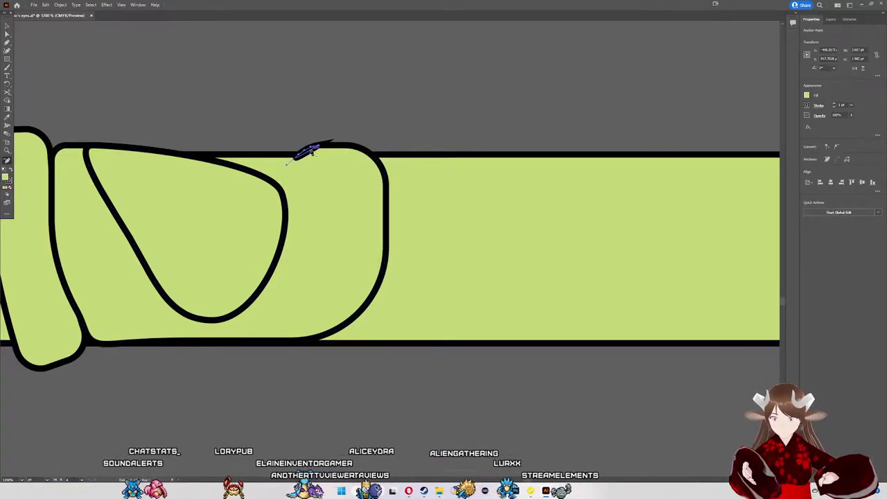
{"action": "left_click", "coordinate": [305, 153]}
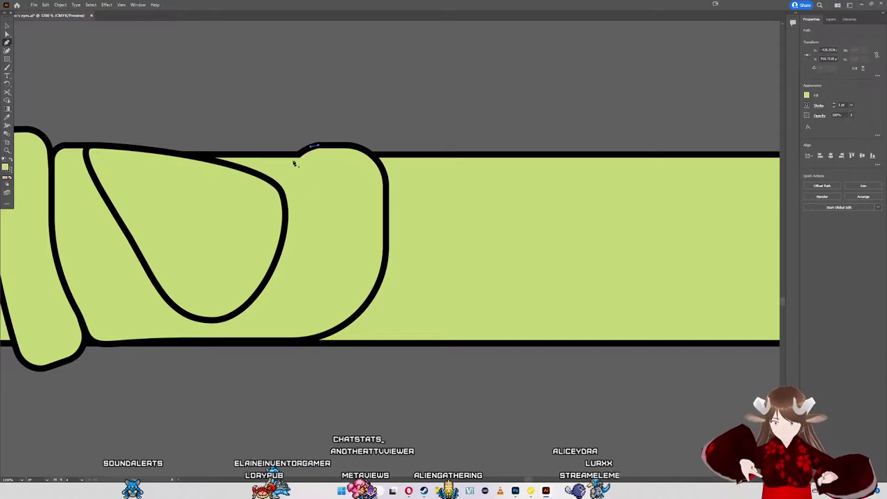
{"action": "left_click", "coordinate": [303, 154]}
{"action": "left_click", "coordinate": [298, 153]}
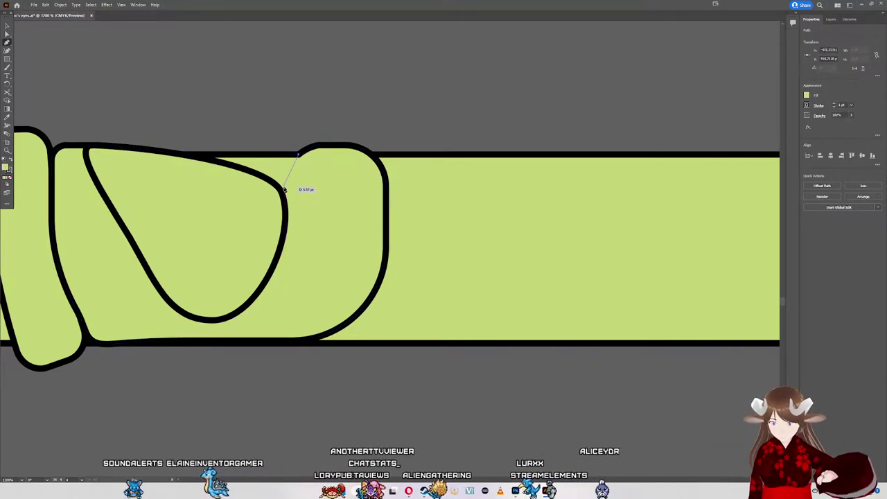
{"action": "left_click", "coordinate": [283, 190]}
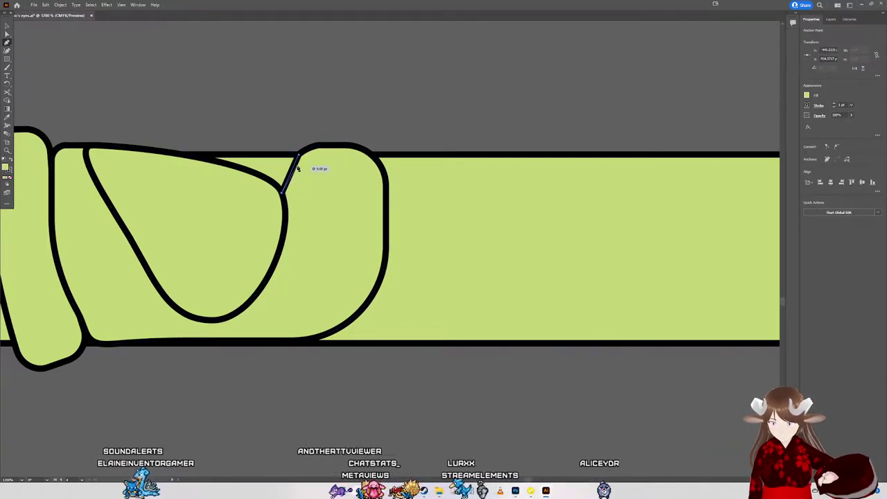
{"action": "scroll", "coordinate": [299, 183], "scroll_direction": "up", "scroll_amount": 3}
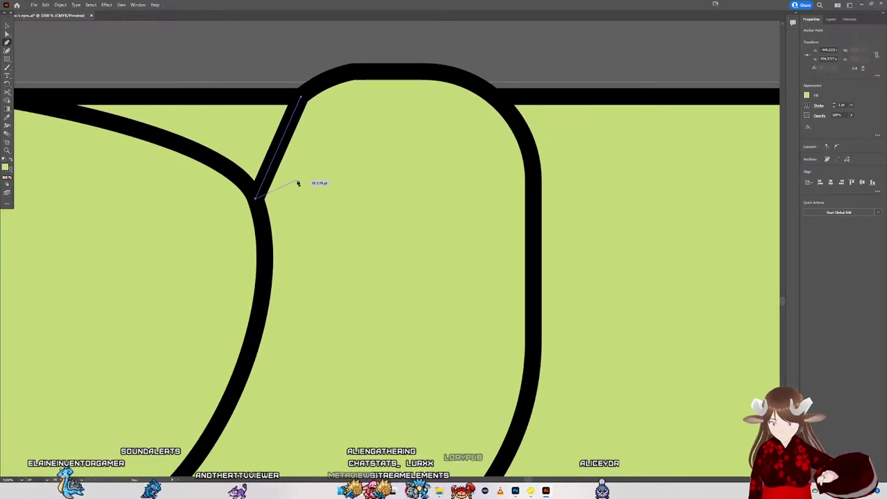
{"action": "scroll", "coordinate": [298, 183], "scroll_direction": "down", "scroll_amount": 2}
{"action": "scroll", "coordinate": [303, 170], "scroll_direction": "down", "scroll_amount": 1}
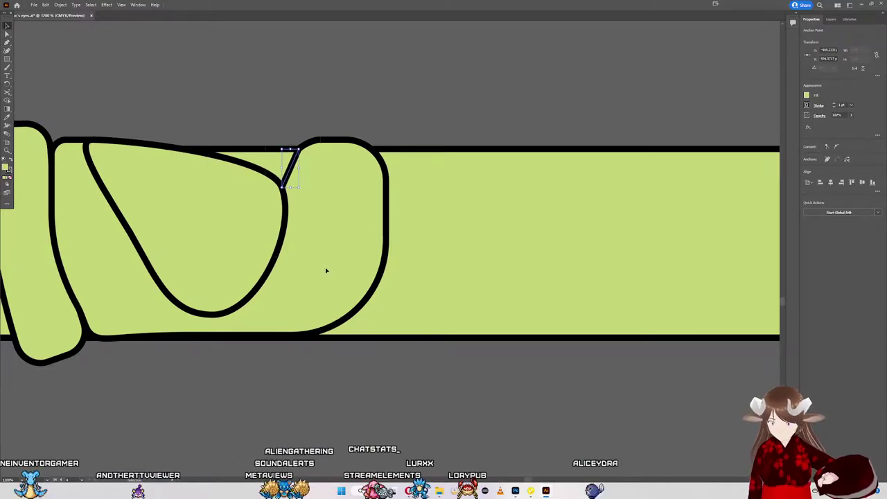
Step: Remove the small triangle beside the notch with Shape Builder
{"action": "key", "text": "ctrl+a"}
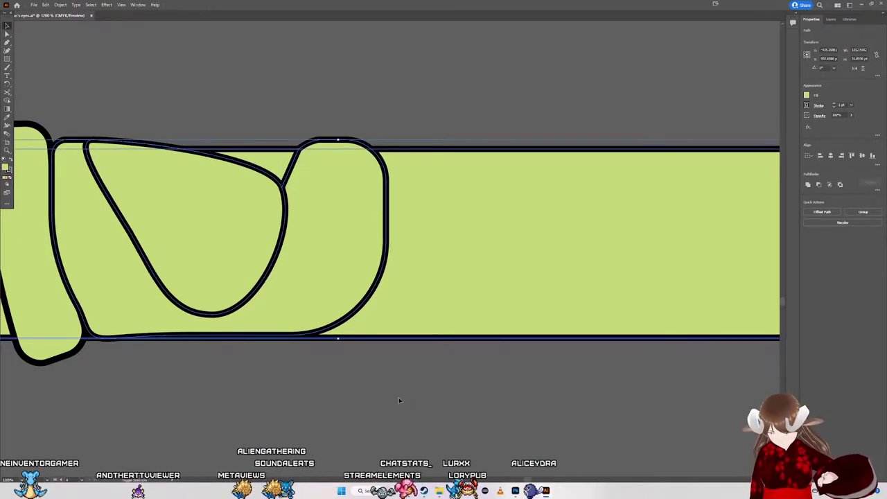
{"action": "key", "text": "shift+m"}
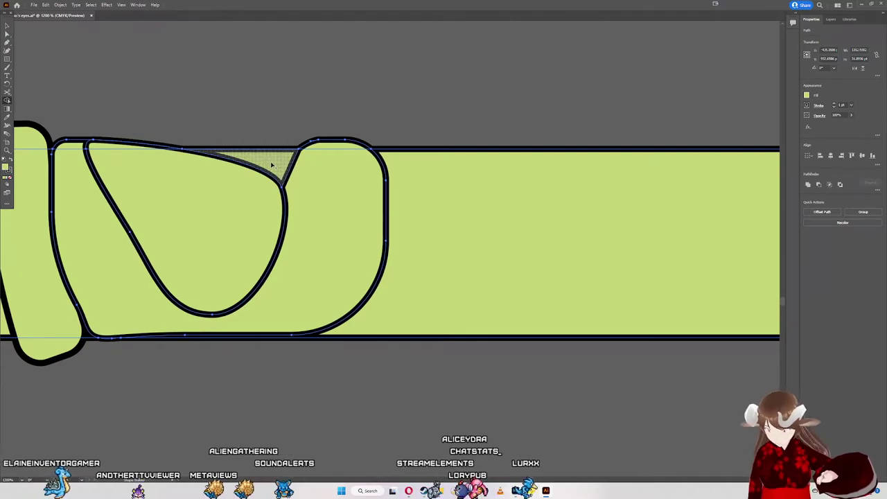
{"action": "left_click", "coordinate": [272, 166], "text": "alt"}
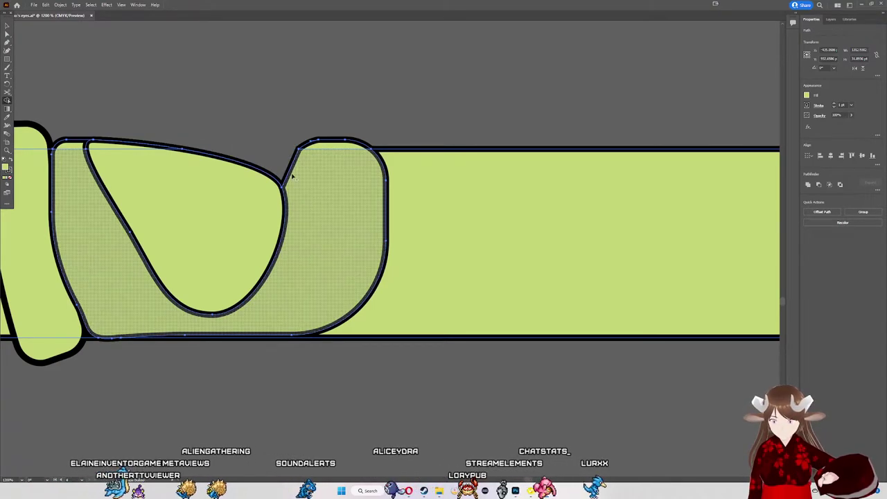
{"action": "key", "text": "v"}
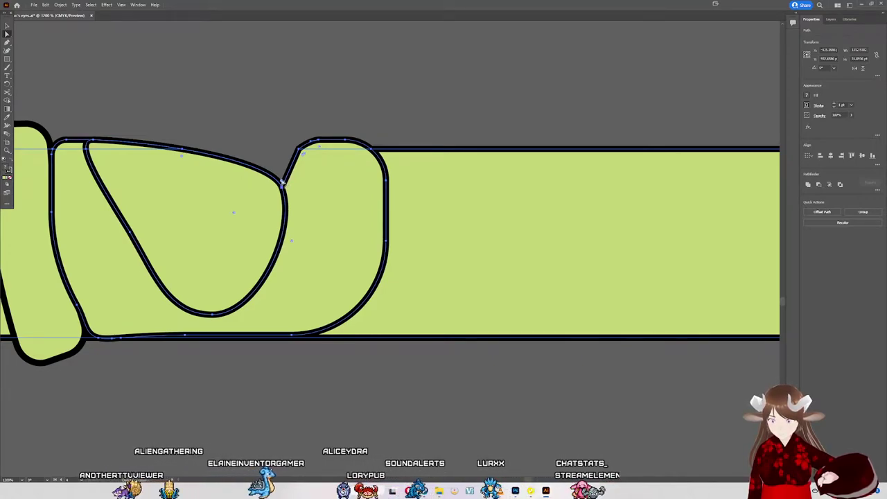
Step: Convert the notch anchor to smooth so the corner curves, then inspect the knot path
{"action": "key", "text": "a"}
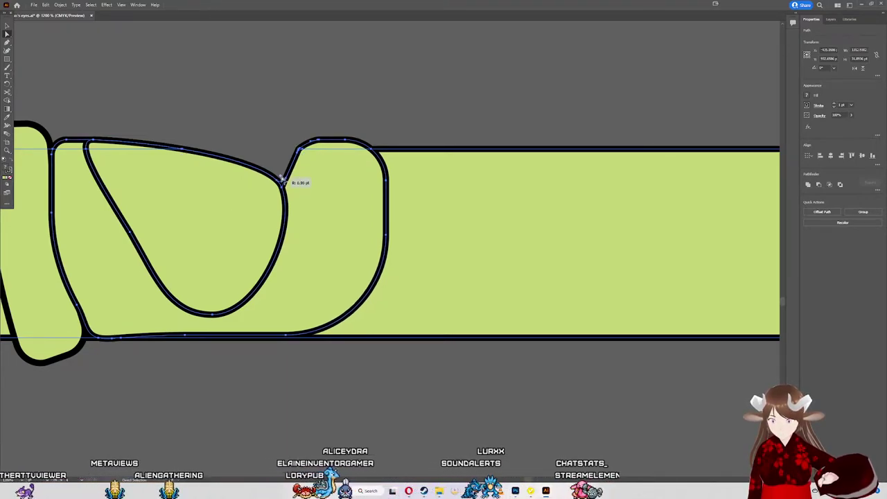
{"action": "key", "text": "v"}
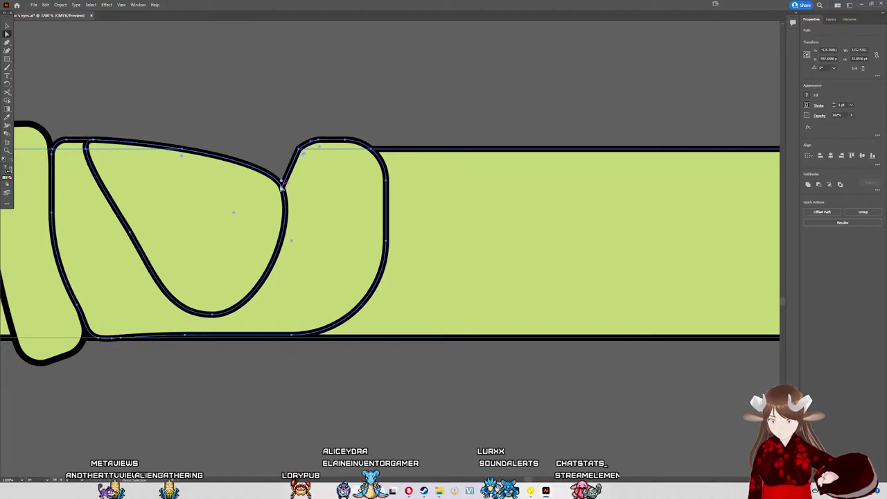
{"action": "left_click", "coordinate": [282, 188]}
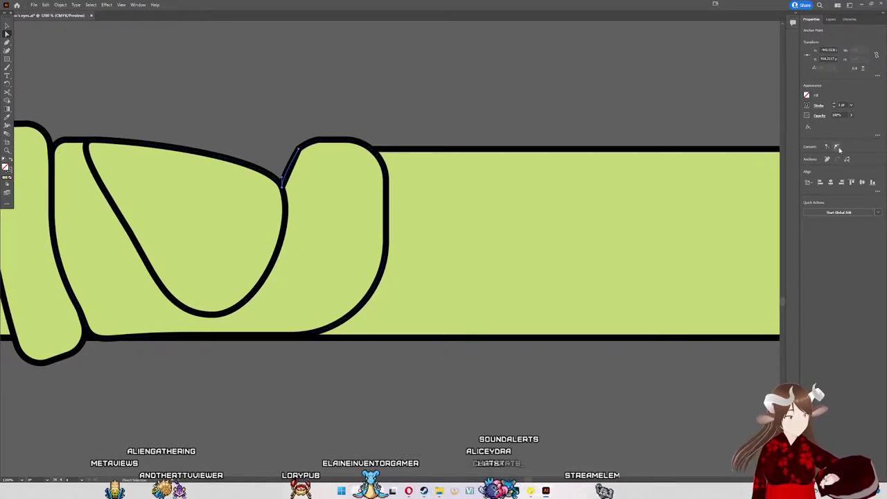
{"action": "left_click_drag", "start_coordinate": [295, 148], "coordinate": [291, 159]}
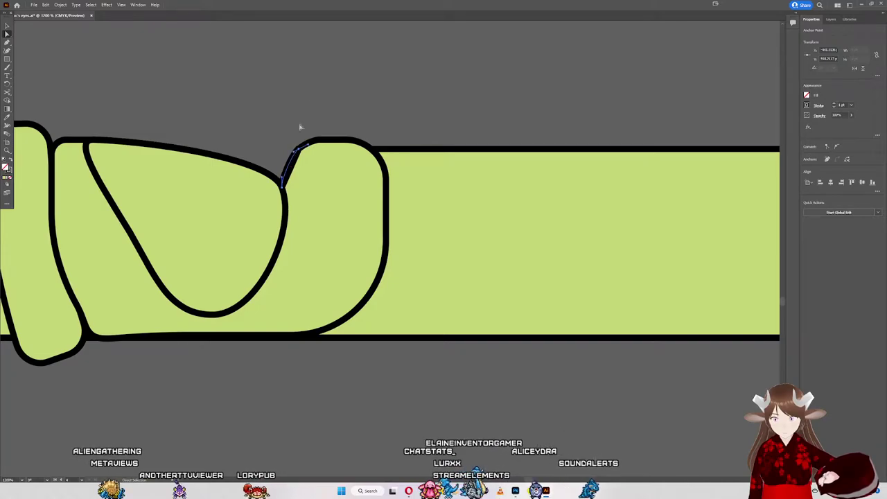
{"action": "left_click", "coordinate": [300, 127]}
{"action": "scroll", "coordinate": [299, 130], "scroll_direction": "up", "scroll_amount": 3}
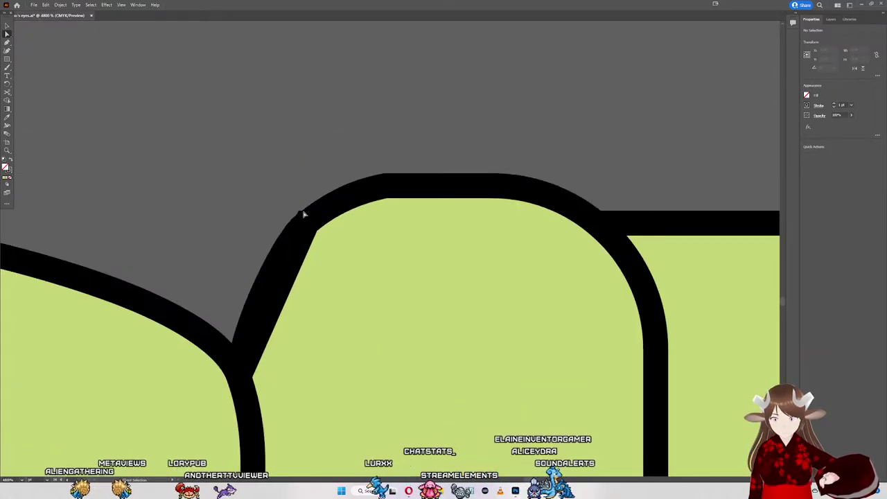
{"action": "left_click", "coordinate": [659, 227]}
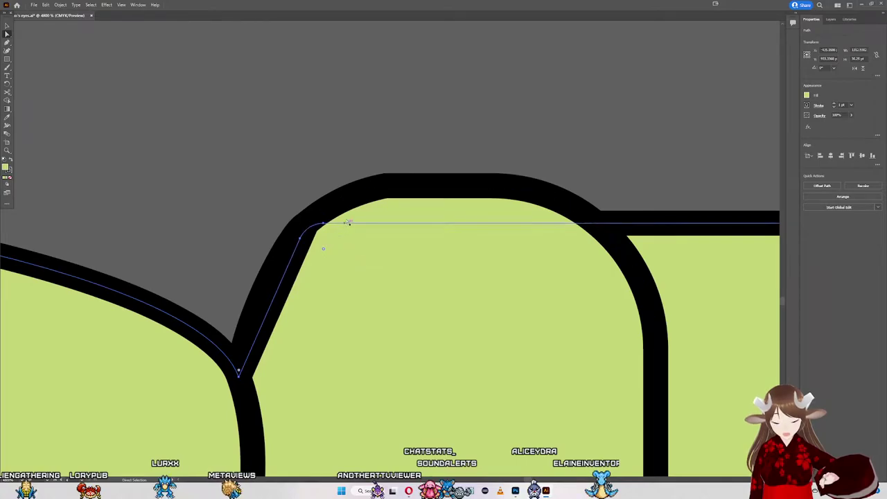
{"action": "scroll", "coordinate": [349, 223], "scroll_direction": "down", "scroll_amount": 5}
{"action": "left_click", "coordinate": [404, 150]}
{"action": "scroll", "coordinate": [397, 160], "scroll_direction": "down", "scroll_amount": 2}
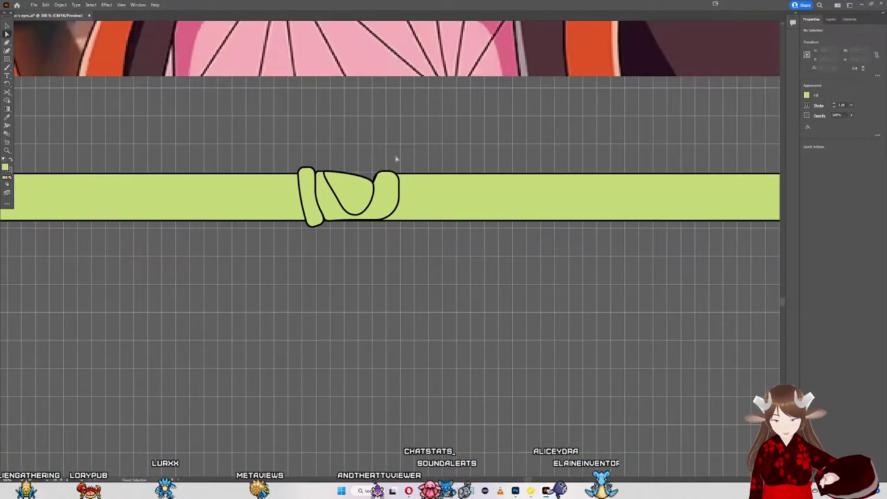
Step: Move the belt band down over the reference image
{"action": "left_click_drag", "start_coordinate": [397, 160], "coordinate": [356, 377]}
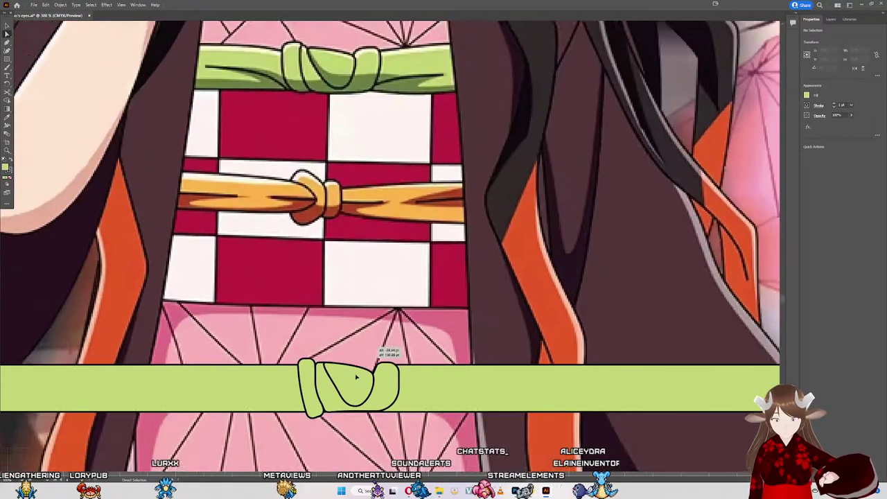
{"action": "scroll", "coordinate": [357, 377], "scroll_direction": "up", "scroll_amount": 5}
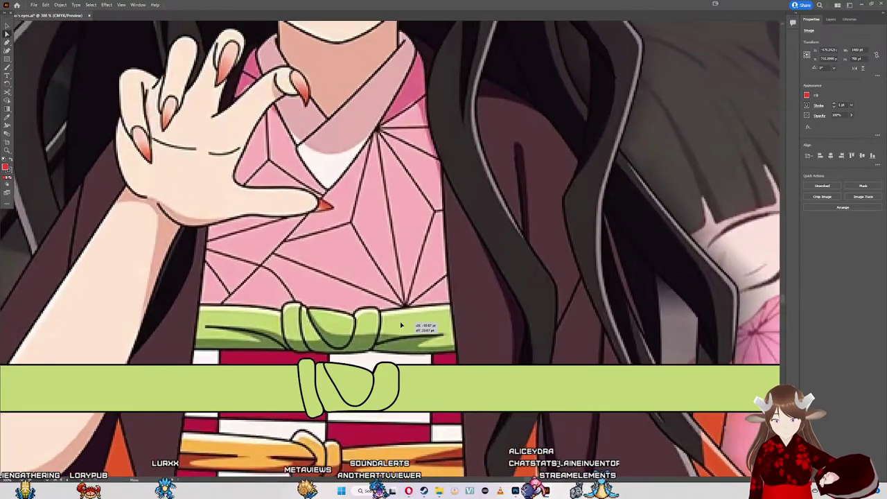
{"action": "mouse_move", "coordinate": [356, 377]}
{"action": "left_mouse_down"}
{"action": "mouse_move", "coordinate": [401, 327]}
{"action": "mouse_move", "coordinate": [374, 361]}
{"action": "left_mouse_up"}
{"action": "scroll", "coordinate": [400, 328], "scroll_direction": "up", "scroll_amount": 2}
{"action": "scroll", "coordinate": [388, 343], "scroll_direction": "up", "scroll_amount": 2}
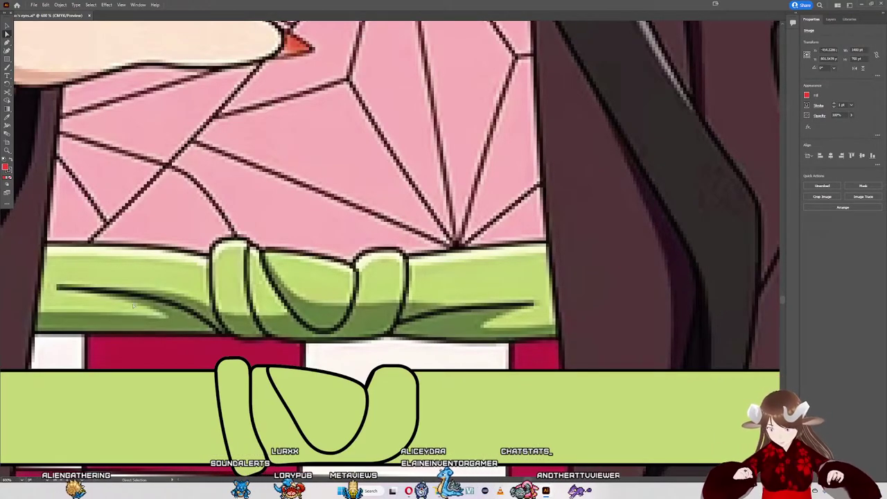
{"action": "scroll", "coordinate": [180, 353], "scroll_direction": "down", "scroll_amount": 1}
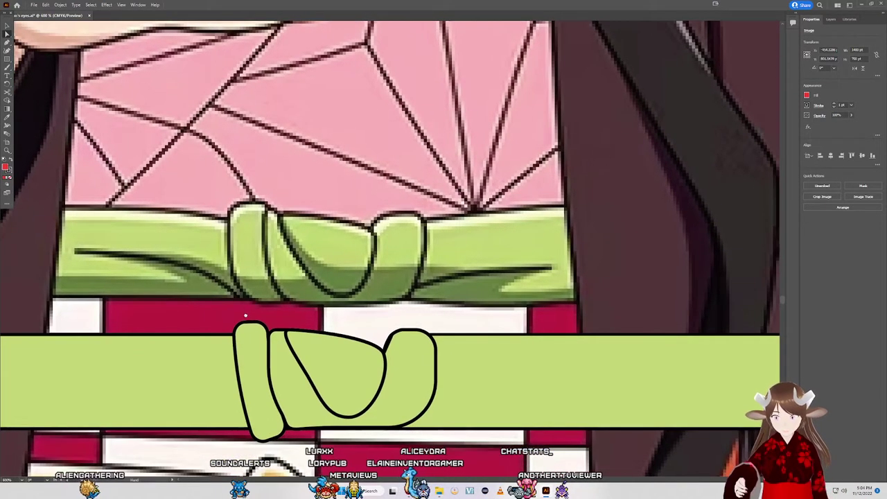
Step: Give the left crease line a smooth end point and no fill, then flatten its lower curve
{"action": "left_click", "coordinate": [247, 430]}
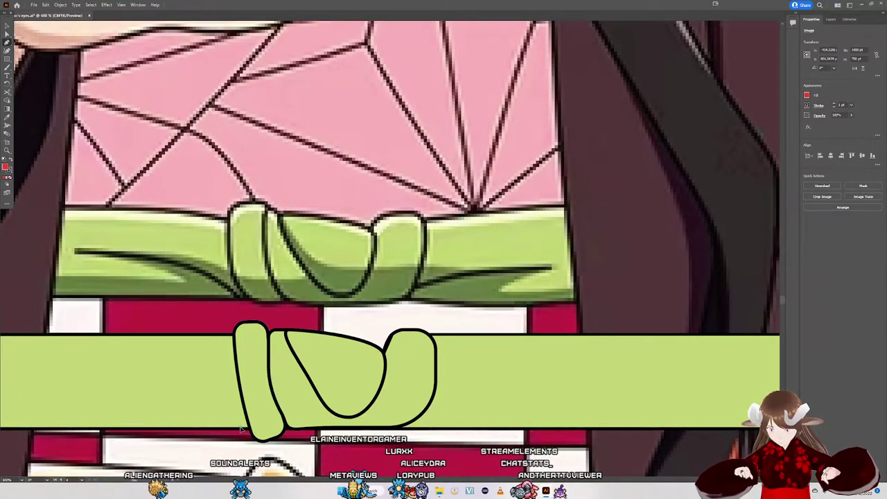
{"action": "left_click", "coordinate": [77, 401]}
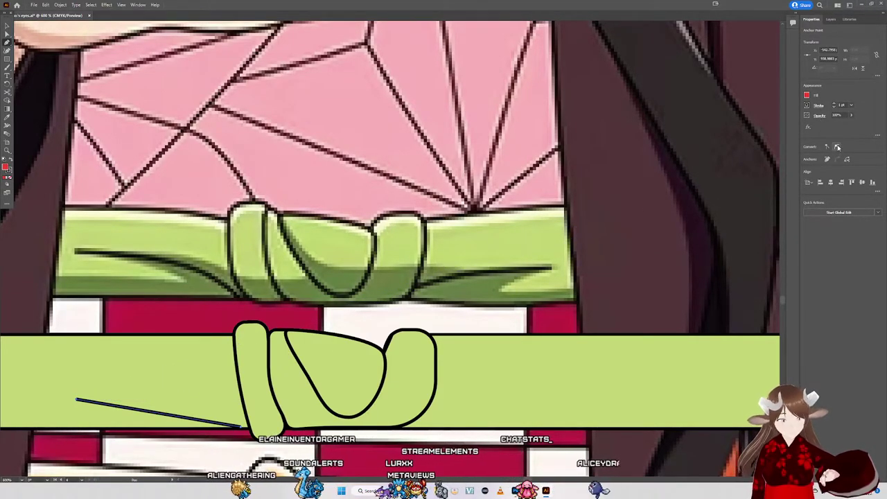
{"action": "left_click", "coordinate": [838, 147]}
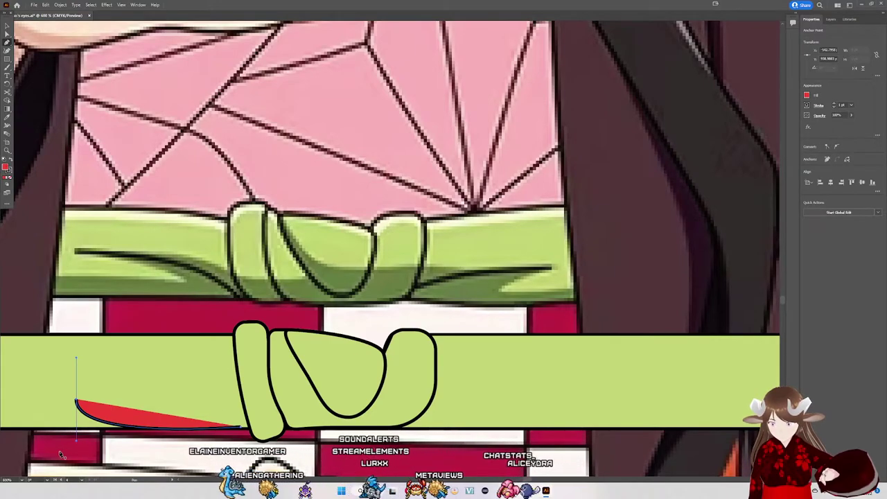
{"action": "left_click", "coordinate": [807, 95]}
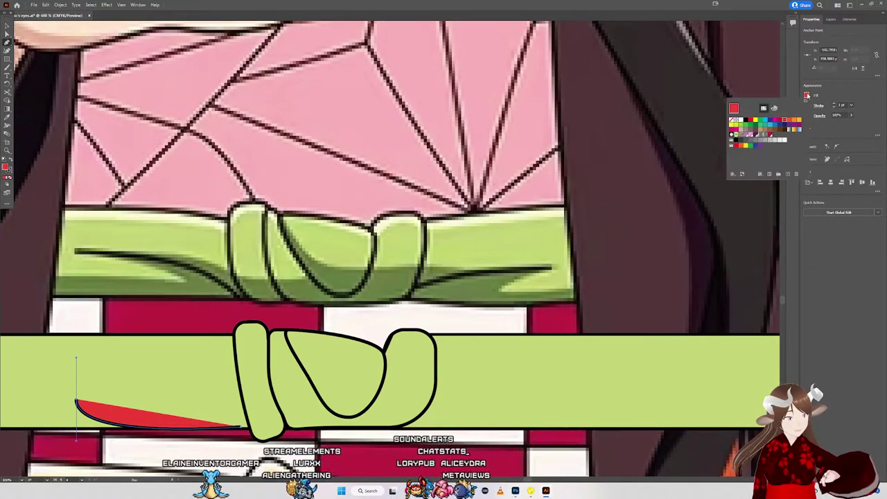
{"action": "left_click", "coordinate": [732, 121]}
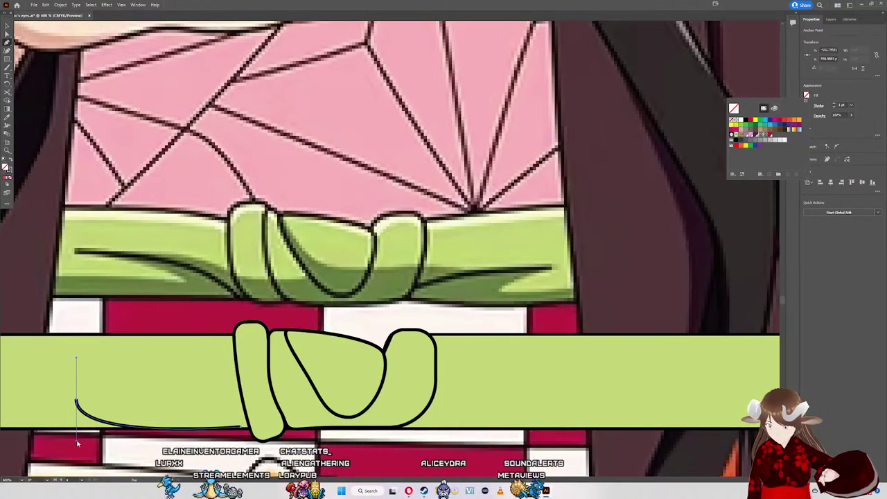
{"action": "key", "text": "Escape"}
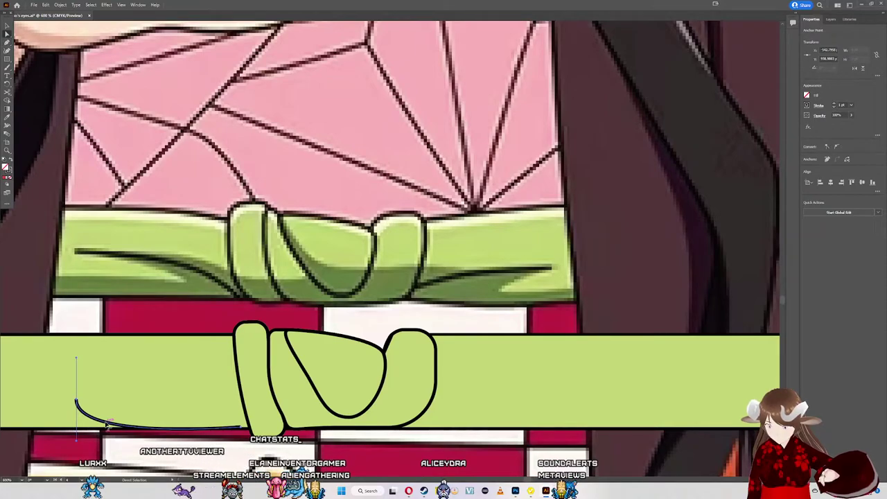
{"action": "left_click_drag", "start_coordinate": [108, 424], "coordinate": [105, 405]}
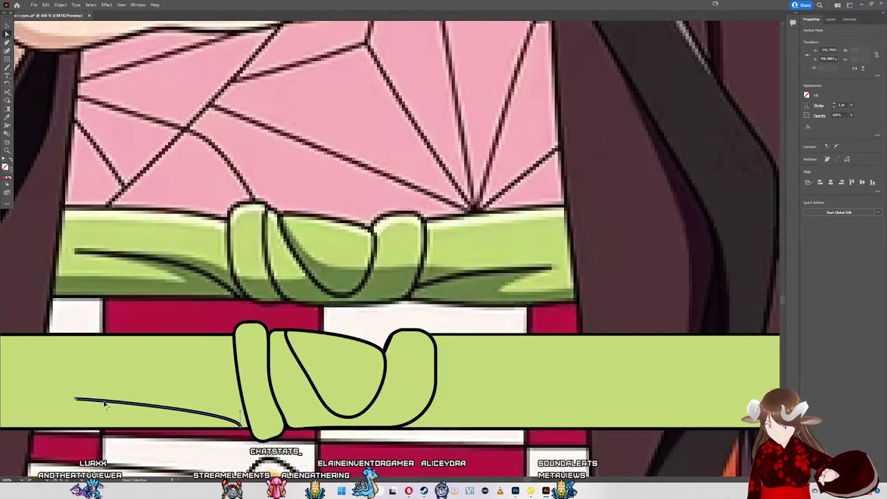
{"action": "left_click_drag", "start_coordinate": [106, 404], "coordinate": [106, 402]}
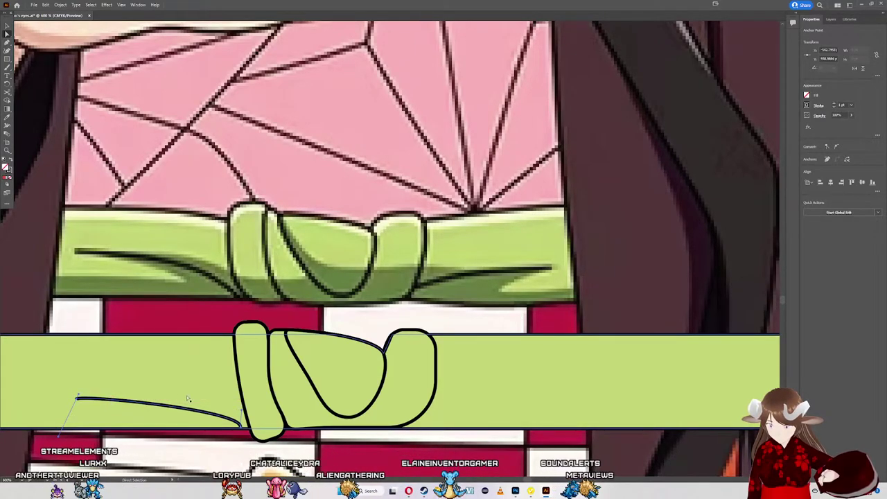
Step: Move the left crease line's end point near the knot along the band
{"action": "left_click_drag", "start_coordinate": [440, 365], "coordinate": [417, 372]}
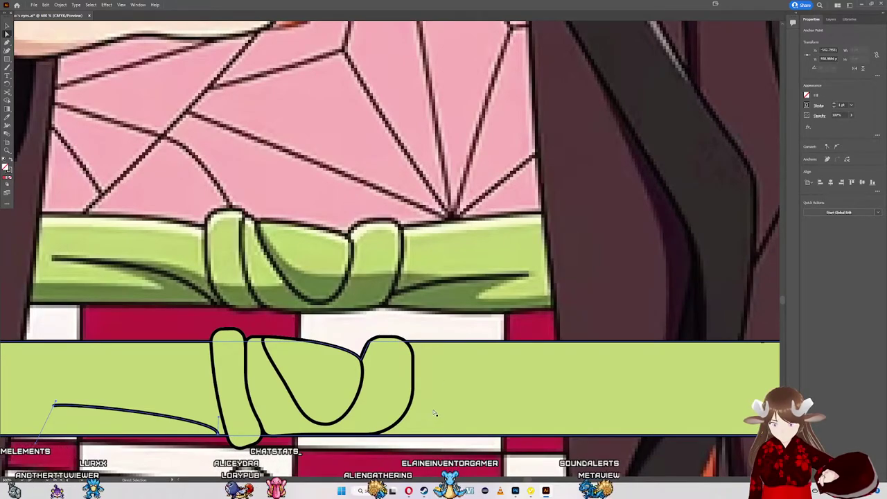
{"action": "scroll", "coordinate": [424, 412], "scroll_direction": "right", "scroll_amount": 1}
{"action": "scroll", "coordinate": [388, 392], "scroll_direction": "right", "scroll_amount": 4}
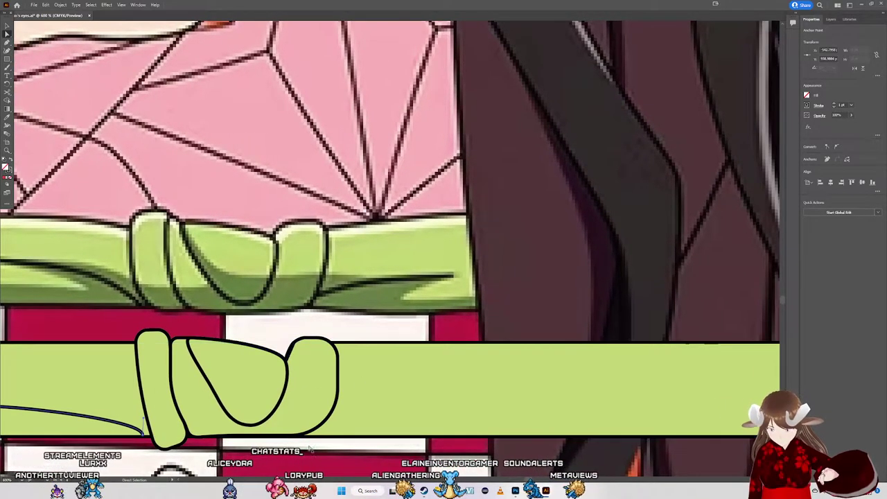
{"action": "left_click", "coordinate": [145, 432]}
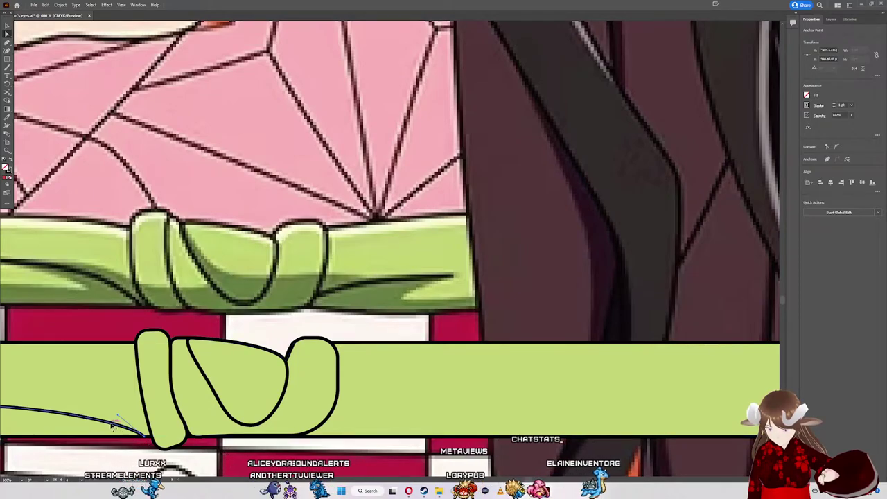
{"action": "left_click_drag", "start_coordinate": [113, 426], "coordinate": [122, 431]}
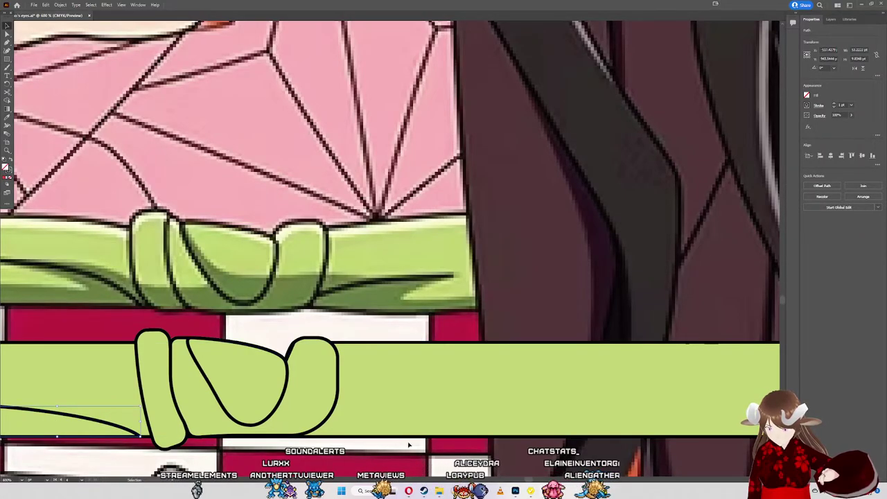
{"action": "scroll", "coordinate": [385, 416], "scroll_direction": "down", "scroll_amount": 3}
{"action": "scroll", "coordinate": [386, 409], "scroll_direction": "up", "scroll_amount": 2}
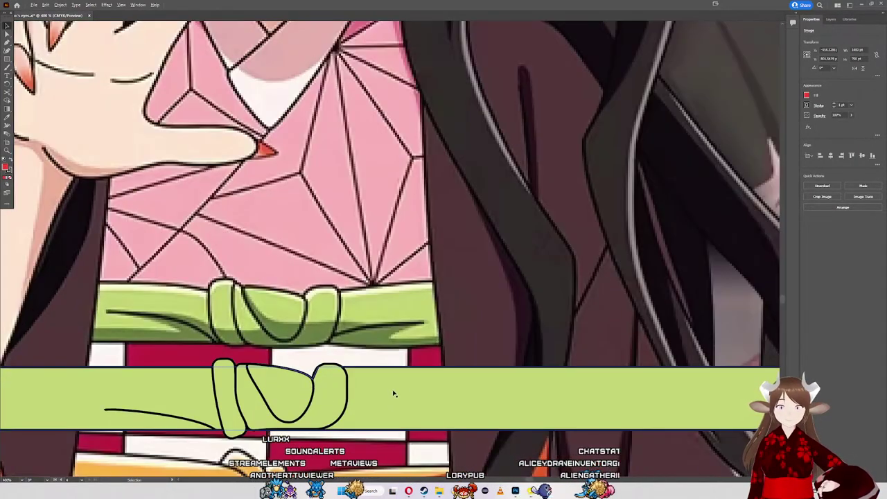
Step: Draw a gently curved crease line across the band right of the knot
{"action": "left_click", "coordinate": [341, 423]}
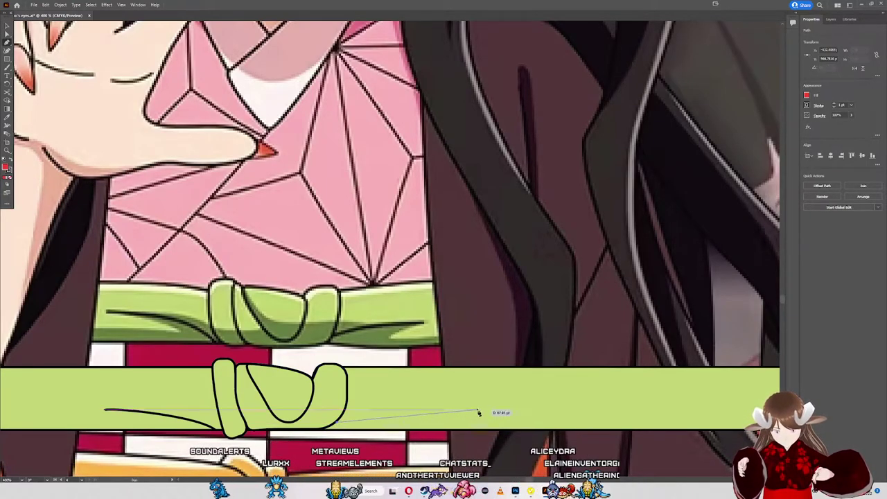
{"action": "left_click_drag", "start_coordinate": [466, 412], "coordinate": [472, 414]}
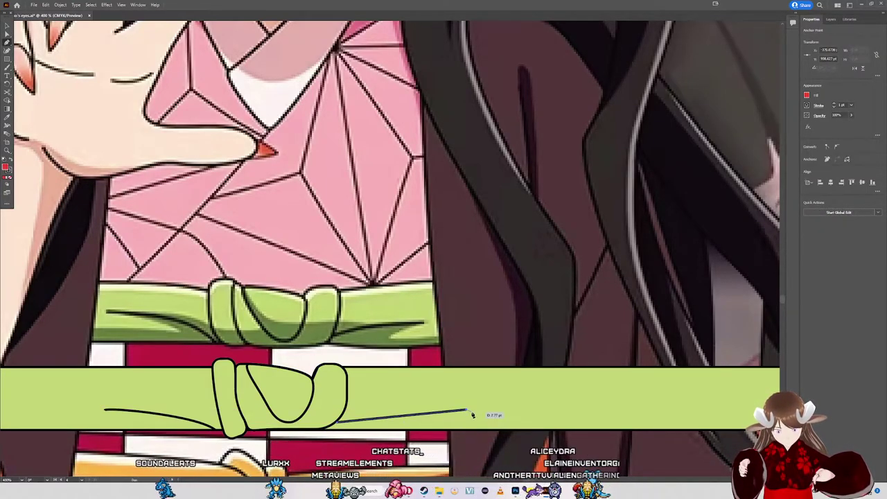
{"action": "key", "text": "ctrl"}
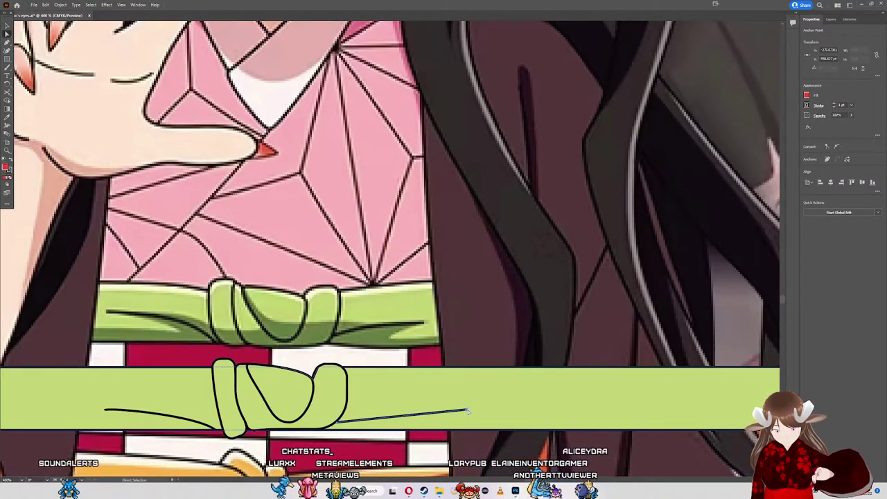
{"action": "left_click", "coordinate": [837, 147]}
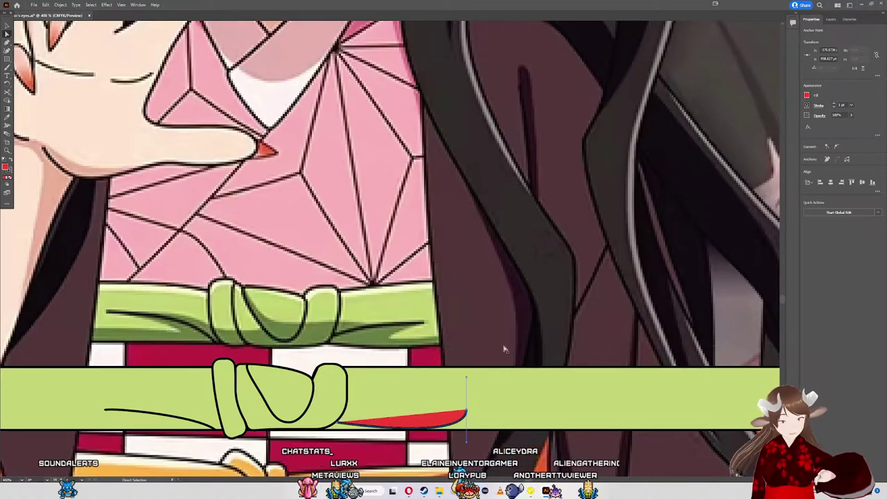
{"action": "mouse_move", "coordinate": [469, 444]}
{"action": "left_mouse_down"}
{"action": "mouse_move", "coordinate": [433, 397]}
{"action": "mouse_move", "coordinate": [409, 405]}
{"action": "left_mouse_up"}
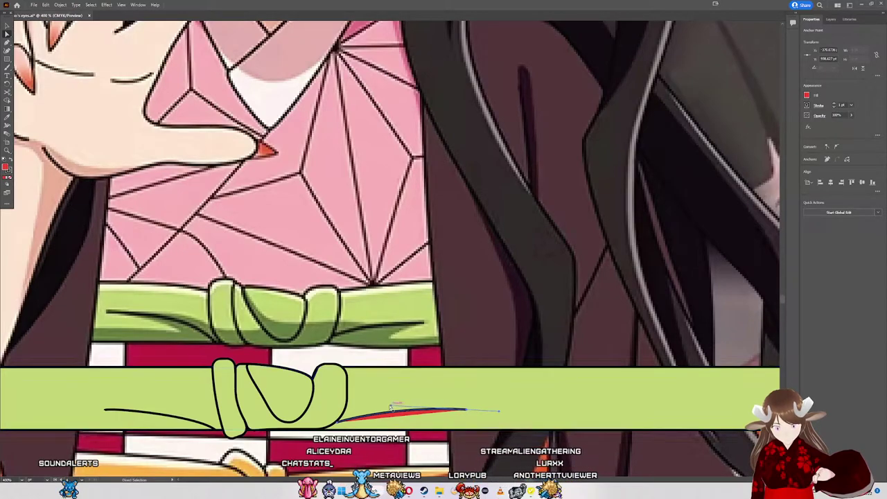
Step: Give the right crease the sampled black outline style with fill set to None
{"action": "left_click", "coordinate": [806, 97]}
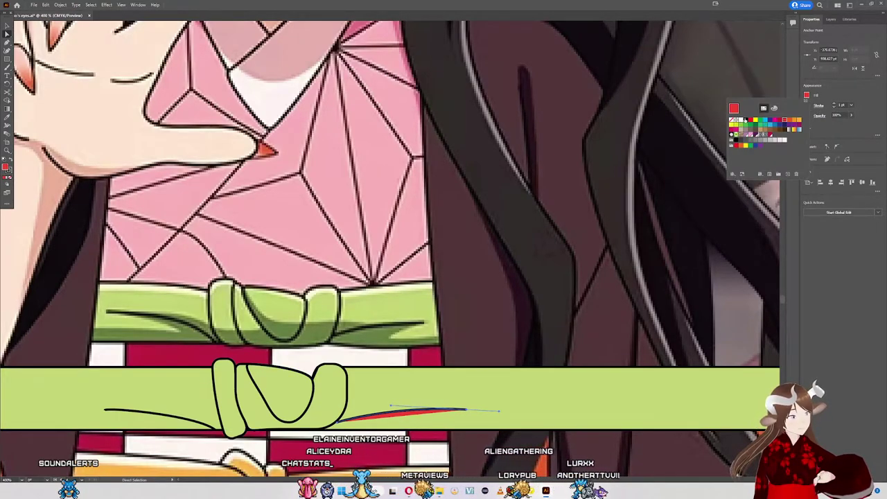
{"action": "key", "text": "i"}
{"action": "left_click", "coordinate": [373, 331]}
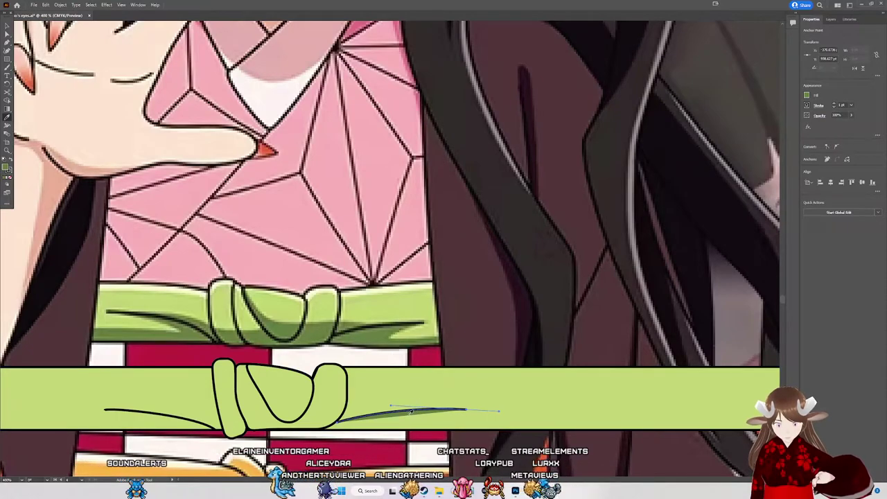
{"action": "left_click", "coordinate": [807, 95]}
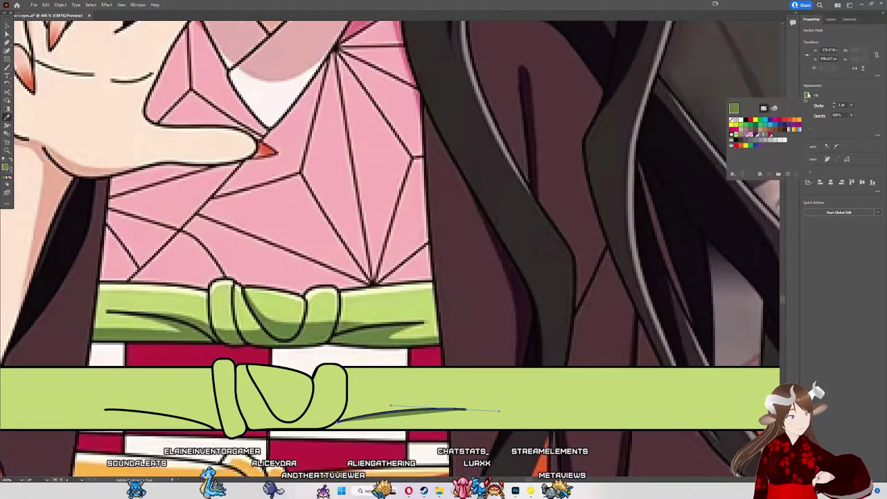
{"action": "left_click", "coordinate": [732, 120]}
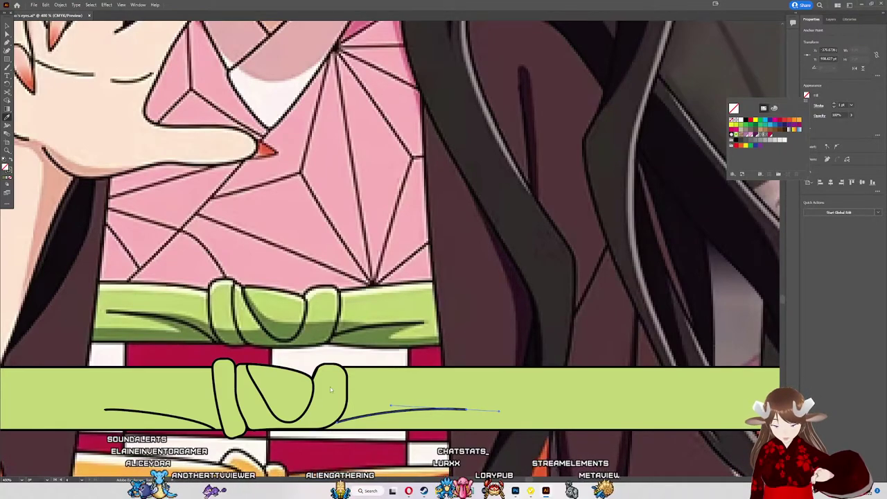
{"action": "key", "text": "Escape"}
{"action": "scroll", "coordinate": [333, 374], "scroll_direction": "down", "scroll_amount": 3}
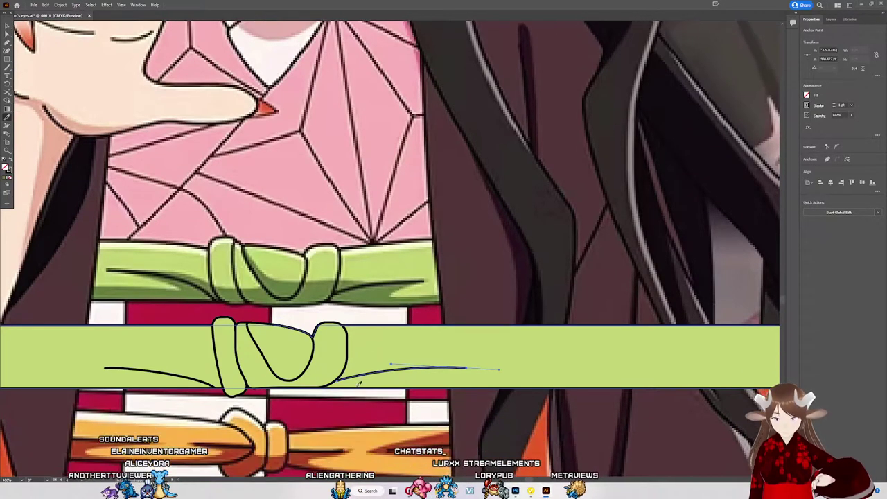
{"action": "scroll", "coordinate": [338, 371], "scroll_direction": "up", "scroll_amount": 5}
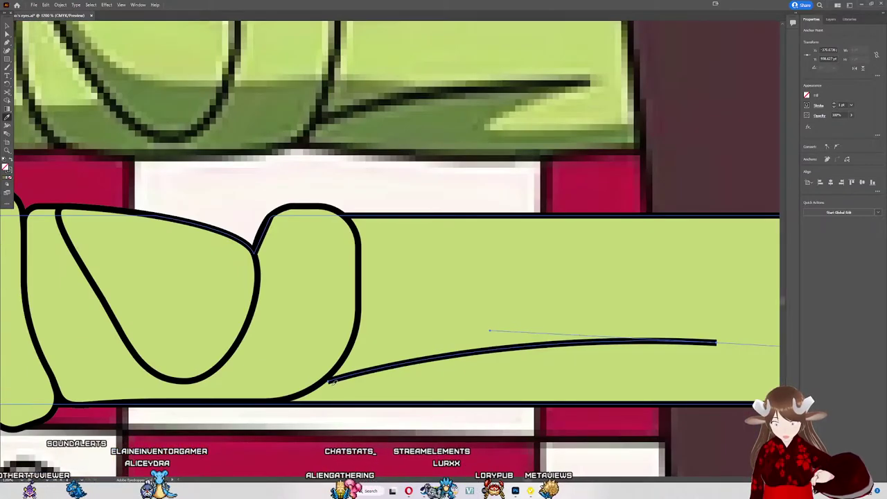
{"action": "left_click", "coordinate": [330, 383]}
{"action": "left_click", "coordinate": [339, 385]}
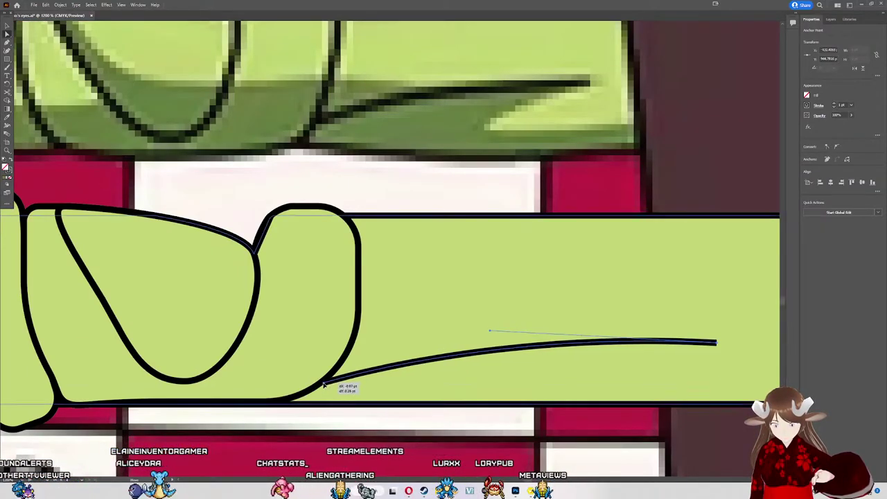
{"action": "scroll", "coordinate": [364, 360], "scroll_direction": "down", "scroll_amount": 5}
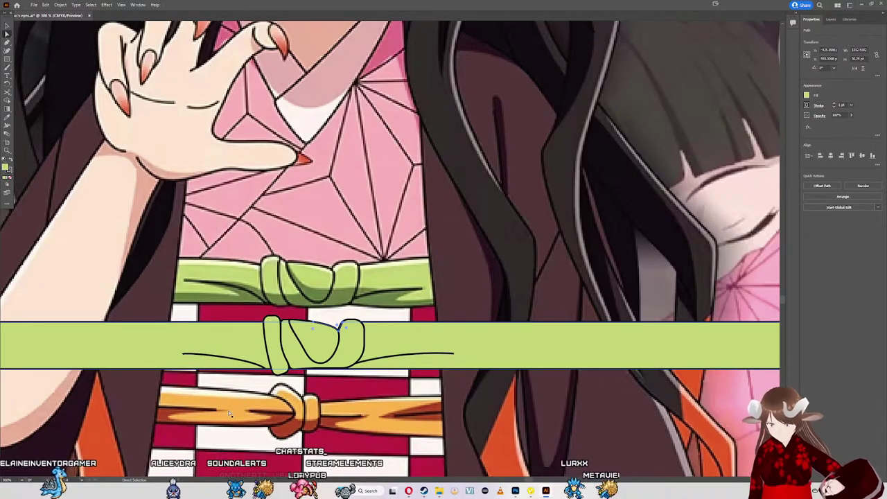
Step: Zoom out and draw a thin rectangle along the green bar
{"action": "scroll", "coordinate": [231, 414], "scroll_direction": "down", "scroll_amount": 2}
{"action": "scroll", "coordinate": [245, 386], "scroll_direction": "down", "scroll_amount": 5}
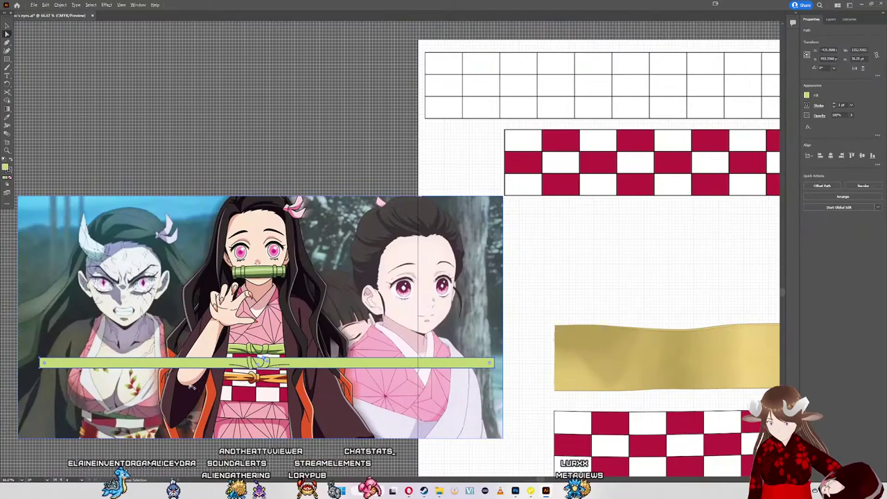
{"action": "scroll", "coordinate": [89, 348], "scroll_direction": "up", "scroll_amount": 2}
{"action": "scroll", "coordinate": [89, 348], "scroll_direction": "up", "scroll_amount": 2}
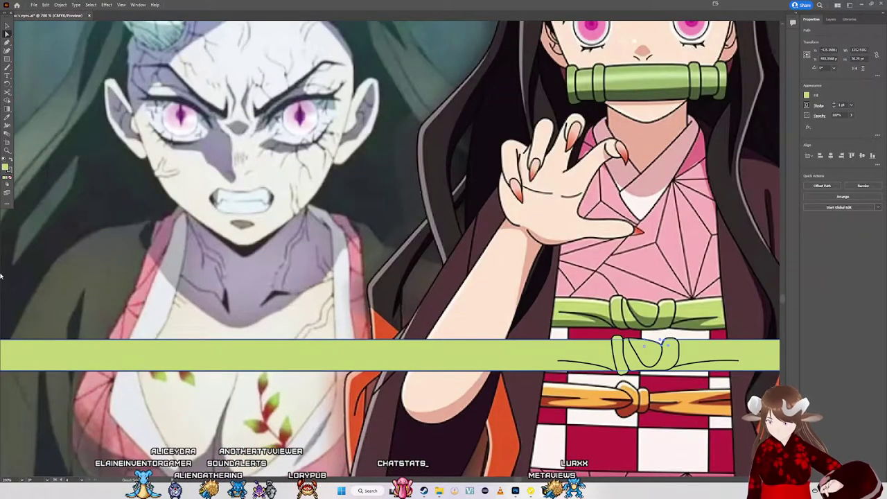
{"action": "key", "text": "ctrl+minus"}
{"action": "key", "text": "ctrl+minus"}
{"action": "key", "text": "ctrl+minus"}
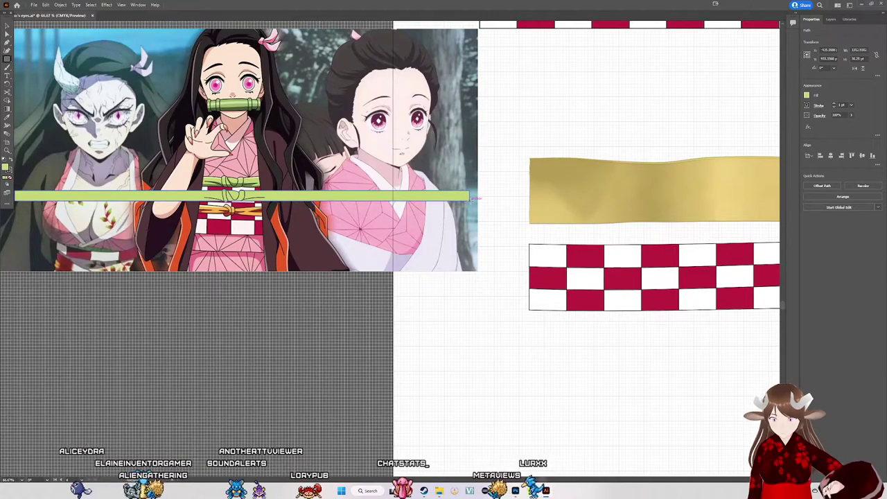
{"action": "scroll", "coordinate": [472, 199], "scroll_direction": "up", "scroll_amount": 4}
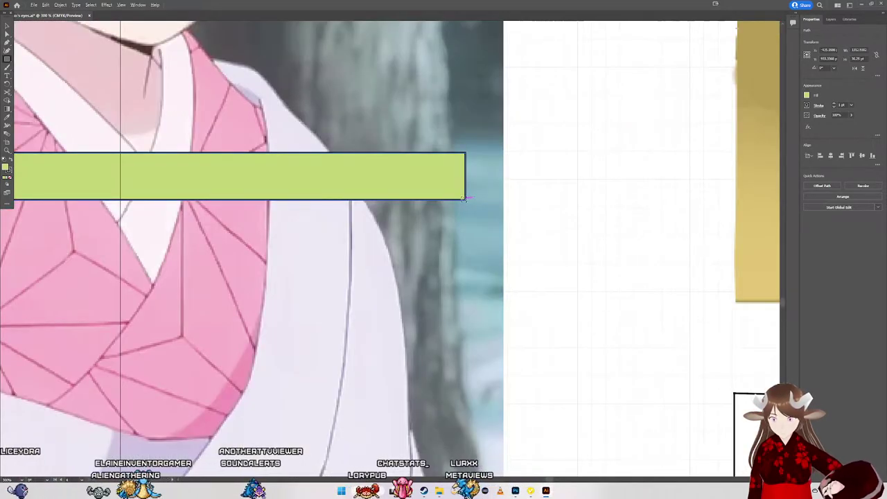
{"action": "scroll", "coordinate": [466, 199], "scroll_direction": "down", "scroll_amount": 2}
{"action": "left_click_drag", "start_coordinate": [465, 200], "coordinate": [14, 187]}
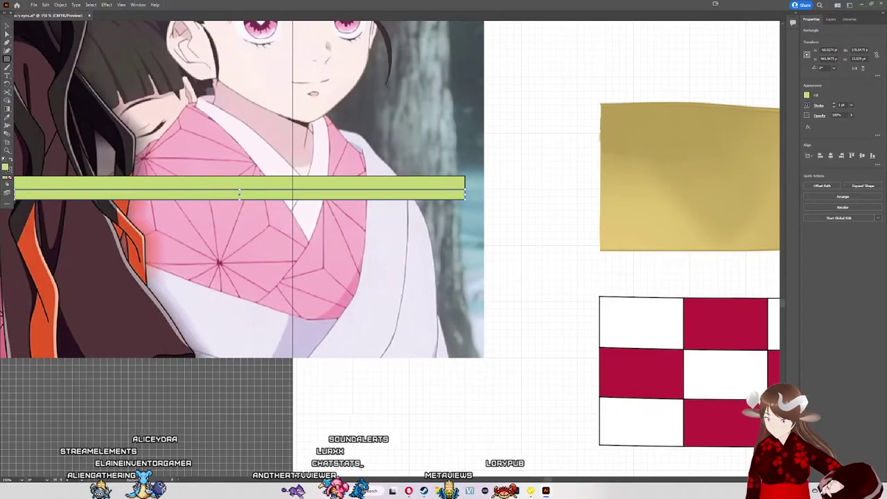
Step: Redraw the long rectangle strip along the band, extending it to the band's left edge
{"action": "scroll", "coordinate": [444, 208], "scroll_direction": "down", "scroll_amount": 5}
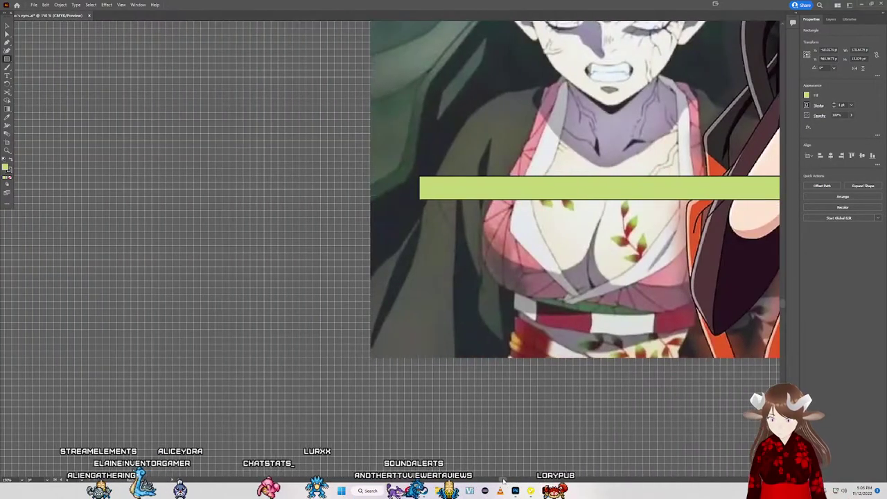
{"action": "scroll", "coordinate": [553, 194], "scroll_direction": "up", "scroll_amount": 2}
{"action": "scroll", "coordinate": [554, 187], "scroll_direction": "down", "scroll_amount": 1}
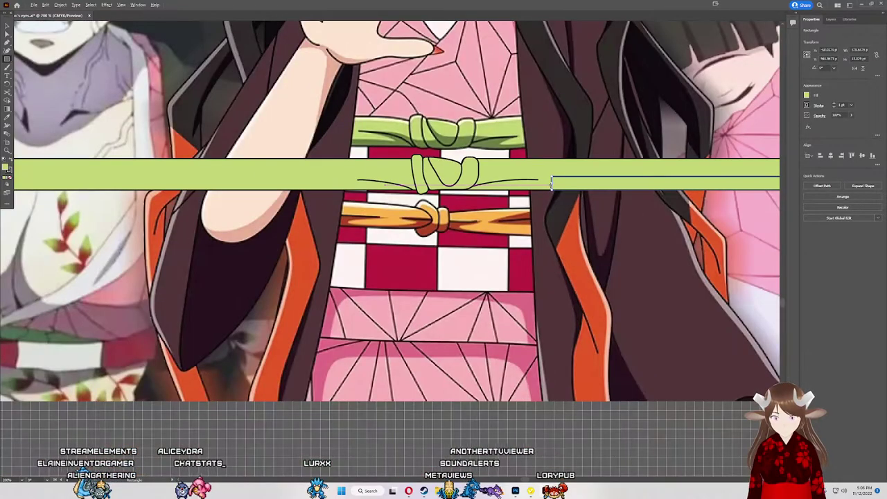
{"action": "left_click_drag", "start_coordinate": [552, 181], "coordinate": [43, 180]}
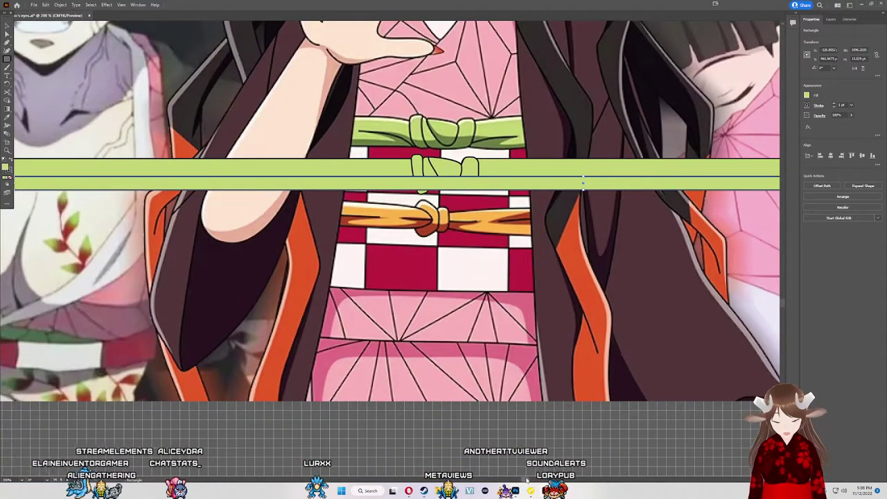
{"action": "left_click_drag", "start_coordinate": [583, 181], "coordinate": [388, 182]}
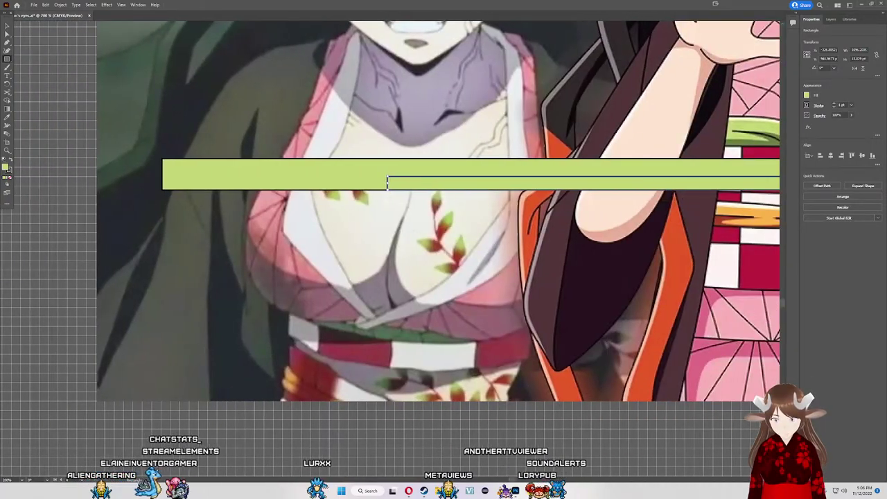
{"action": "left_click_drag", "start_coordinate": [388, 182], "coordinate": [230, 181]}
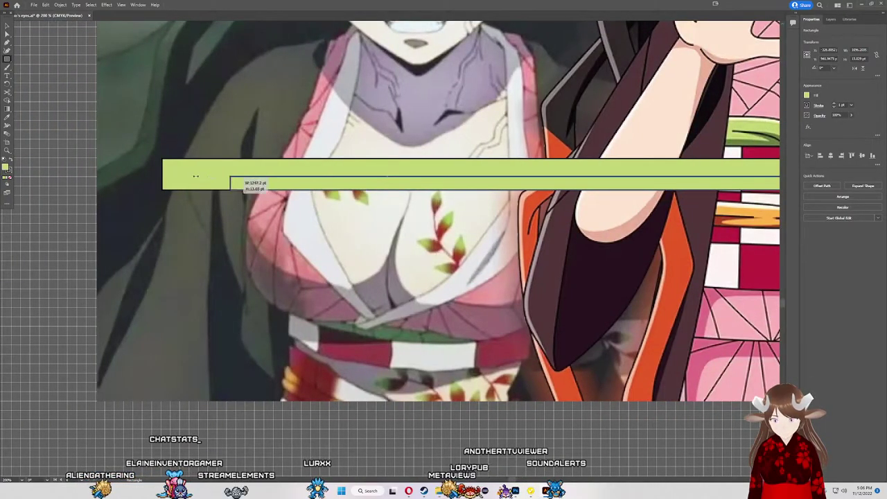
{"action": "left_click_drag", "start_coordinate": [173, 178], "coordinate": [162, 182]}
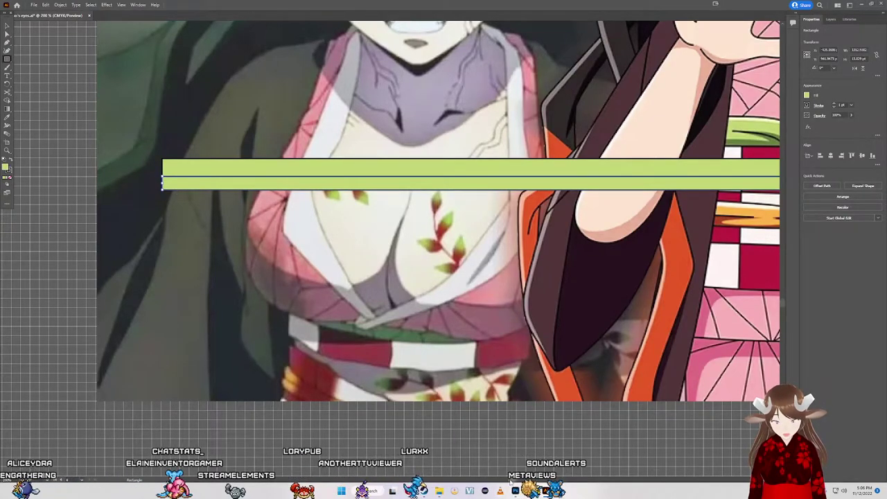
{"action": "scroll", "coordinate": [309, 183], "scroll_direction": "right", "scroll_amount": 5}
{"action": "scroll", "coordinate": [308, 182], "scroll_direction": "up", "scroll_amount": 3}
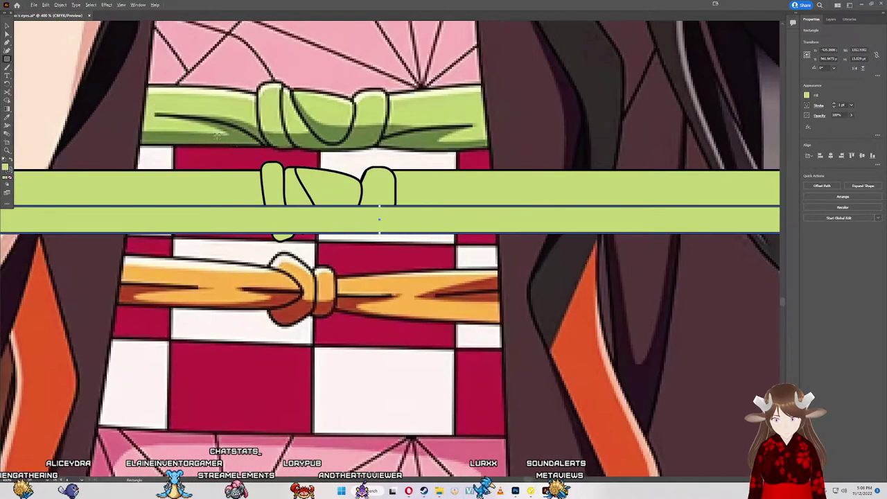
Step: Remove the strip's outline and thin it by lowering its top edge
{"action": "left_click", "coordinate": [806, 104]}
{"action": "left_click", "coordinate": [734, 131]}
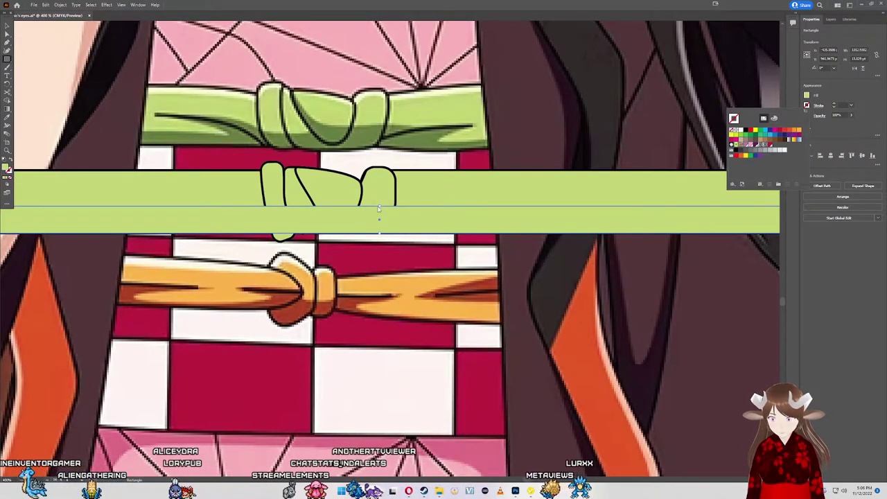
{"action": "left_click_drag", "start_coordinate": [380, 207], "coordinate": [377, 229]}
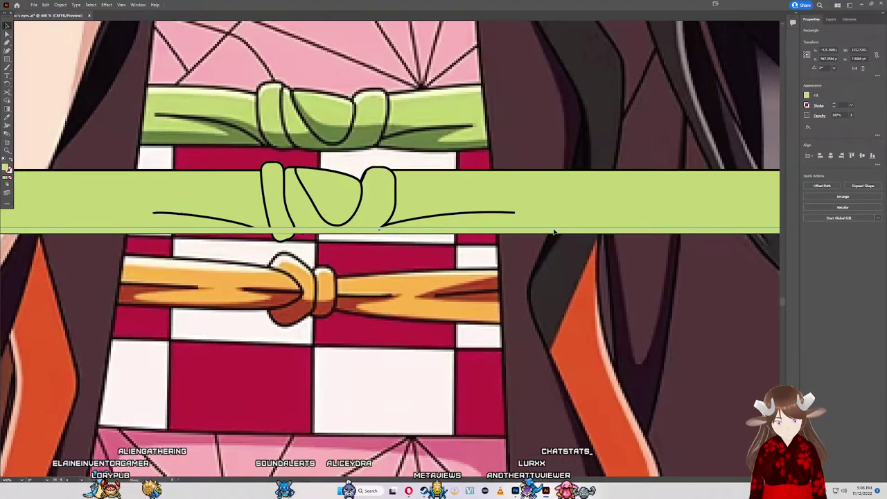
{"action": "left_click_drag", "start_coordinate": [554, 233], "coordinate": [555, 228]}
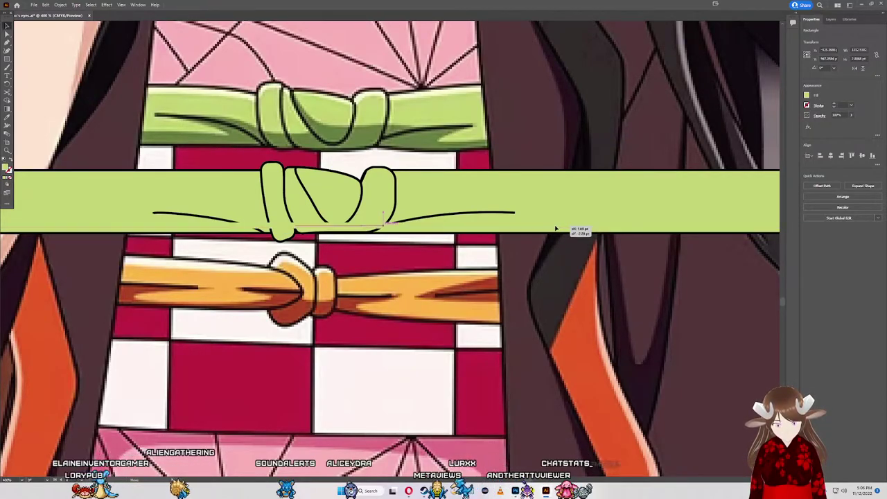
{"action": "left_click_drag", "start_coordinate": [556, 227], "coordinate": [555, 231]}
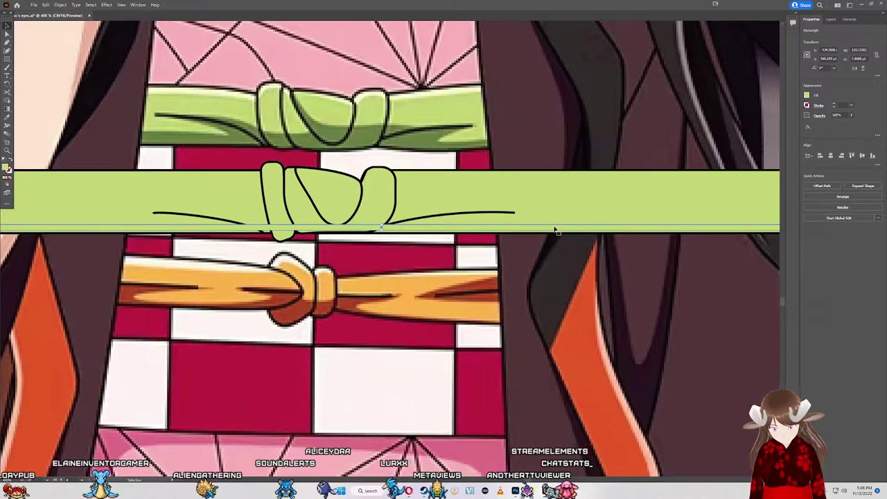
Step: Nudge the strip with the arrow keys to line up with the band's bottom edge
{"action": "scroll", "coordinate": [555, 231], "scroll_direction": "up", "scroll_amount": 1}
{"action": "scroll", "coordinate": [558, 231], "scroll_direction": "up", "scroll_amount": 2}
{"action": "key", "text": "Down"}
{"action": "key", "text": "Down"}
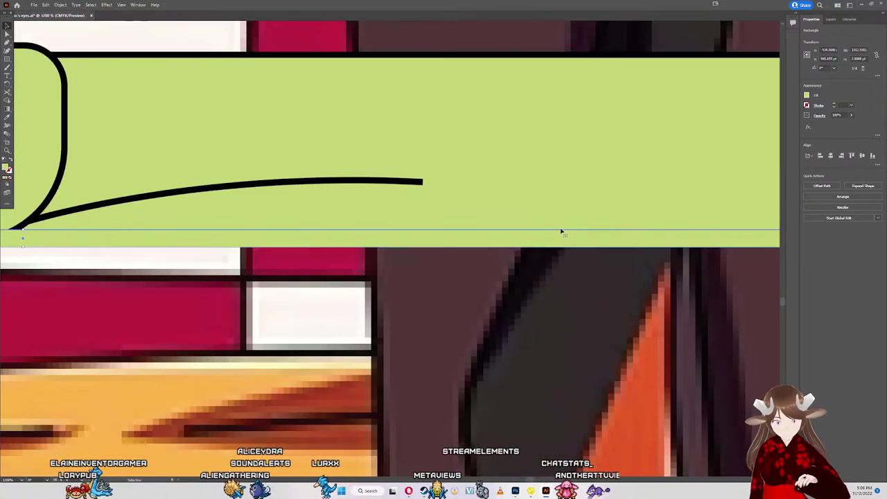
{"action": "key", "text": "Up"}
{"action": "key", "text": "Up"}
{"action": "key", "text": "Down"}
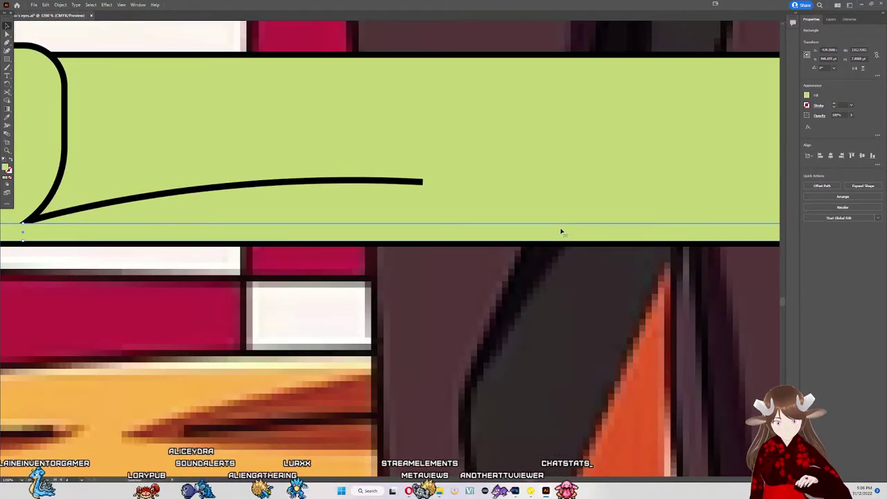
{"action": "scroll", "coordinate": [562, 231], "scroll_direction": "down", "scroll_amount": 2}
{"action": "scroll", "coordinate": [562, 231], "scroll_direction": "down", "scroll_amount": 1}
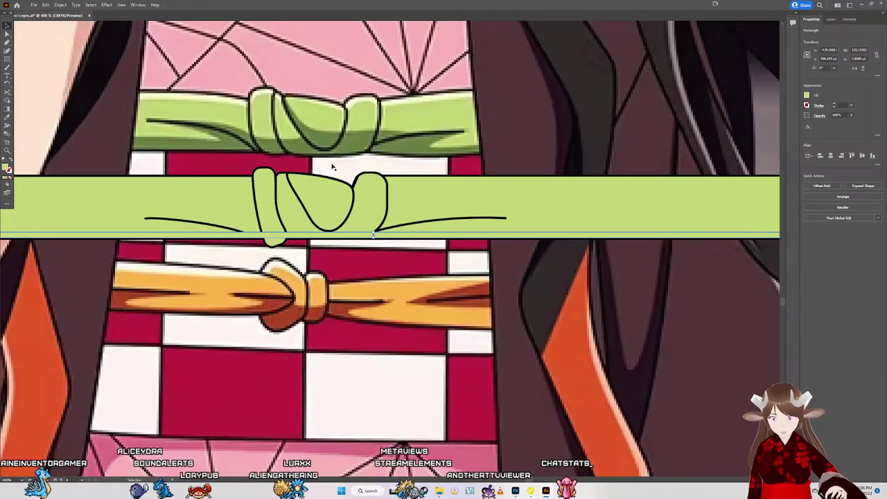
Step: Fill the strip with the sampled darker green and remove the outline it picked up
{"action": "key", "text": "i"}
{"action": "left_click", "coordinate": [221, 141]}
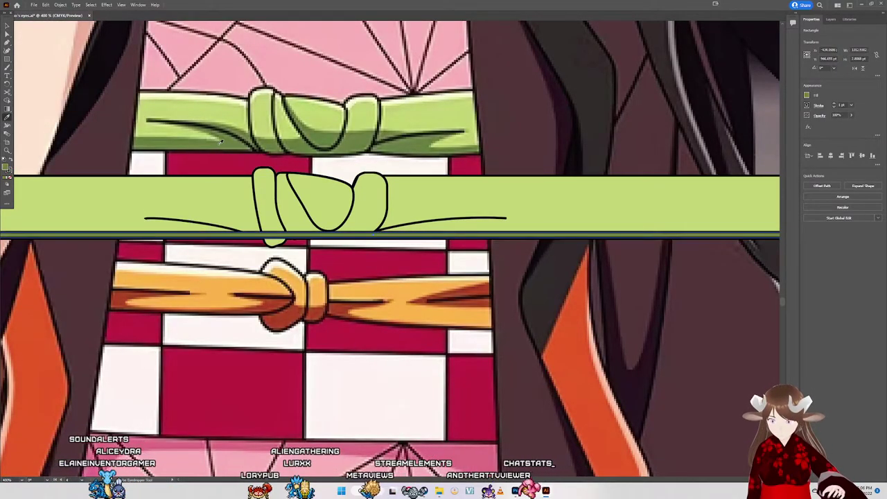
{"action": "left_click", "coordinate": [303, 203]}
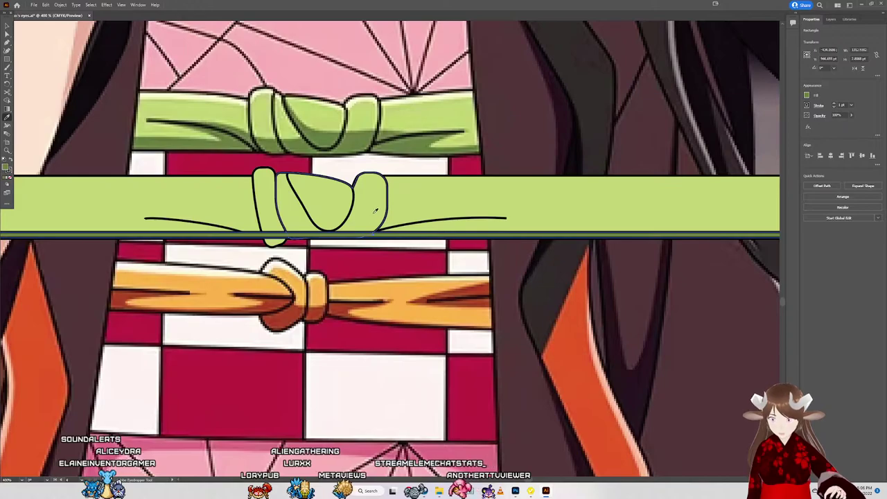
{"action": "scroll", "coordinate": [360, 217], "scroll_direction": "down", "scroll_amount": 1, "text": "alt"}
{"action": "scroll", "coordinate": [357, 219], "scroll_direction": "down", "scroll_amount": 1, "text": "alt"}
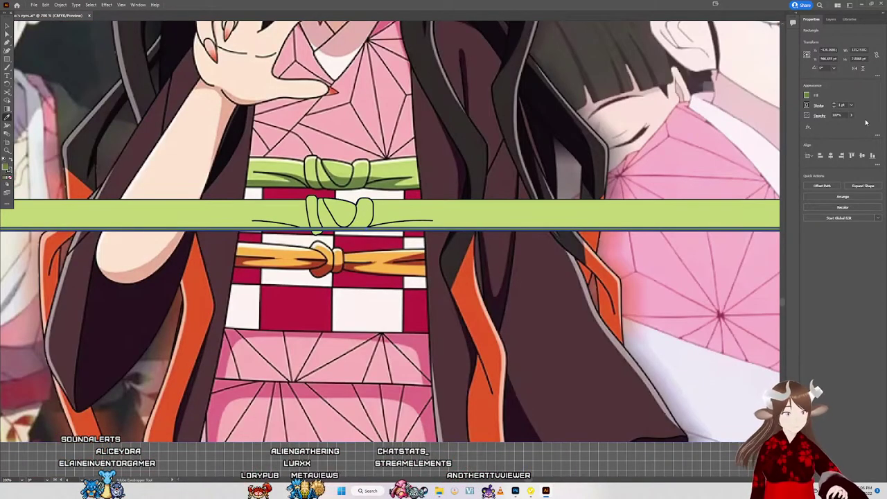
{"action": "left_click", "coordinate": [807, 106]}
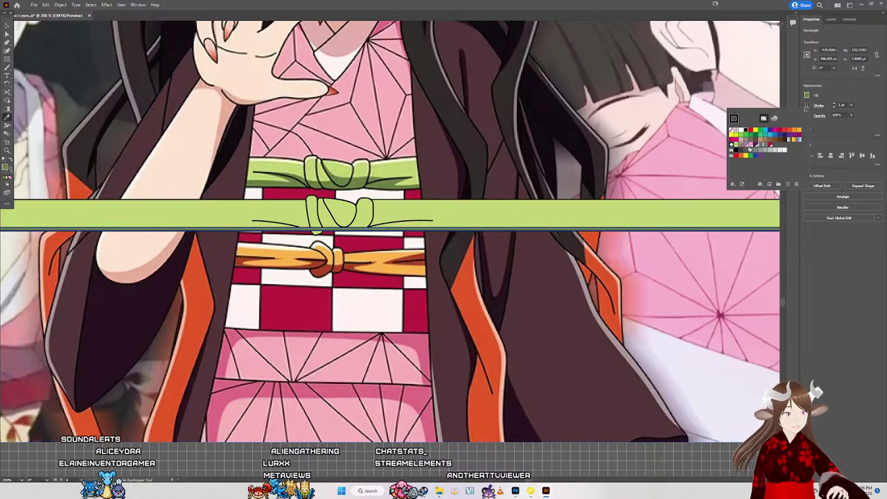
{"action": "left_click", "coordinate": [733, 130]}
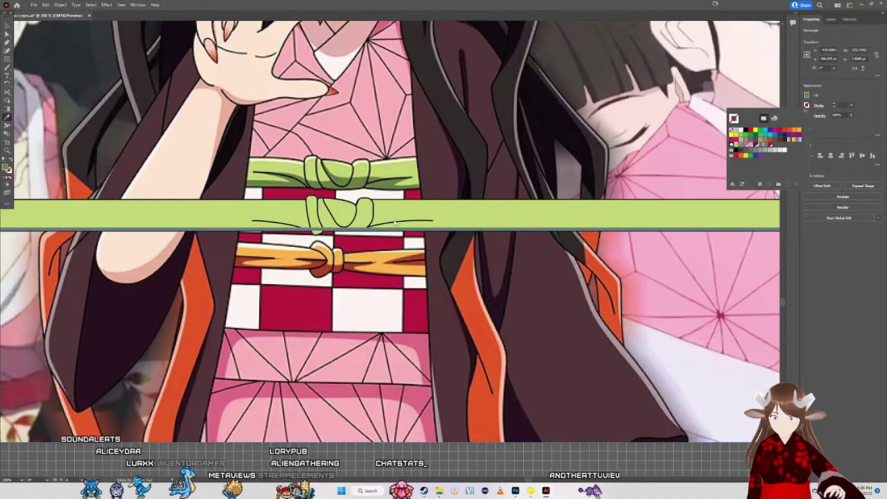
{"action": "left_click", "coordinate": [439, 171]}
{"action": "scroll", "coordinate": [397, 232], "scroll_direction": "up", "scroll_amount": 3}
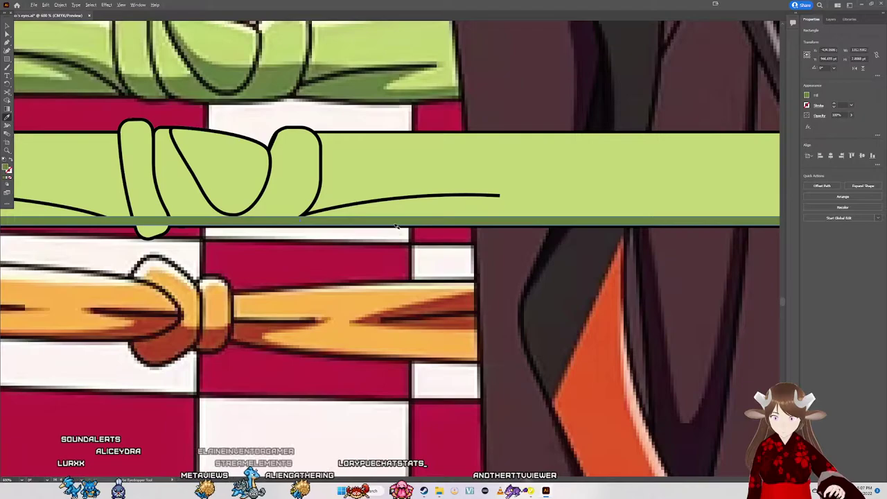
{"action": "scroll", "coordinate": [324, 213], "scroll_direction": "down", "scroll_amount": 2}
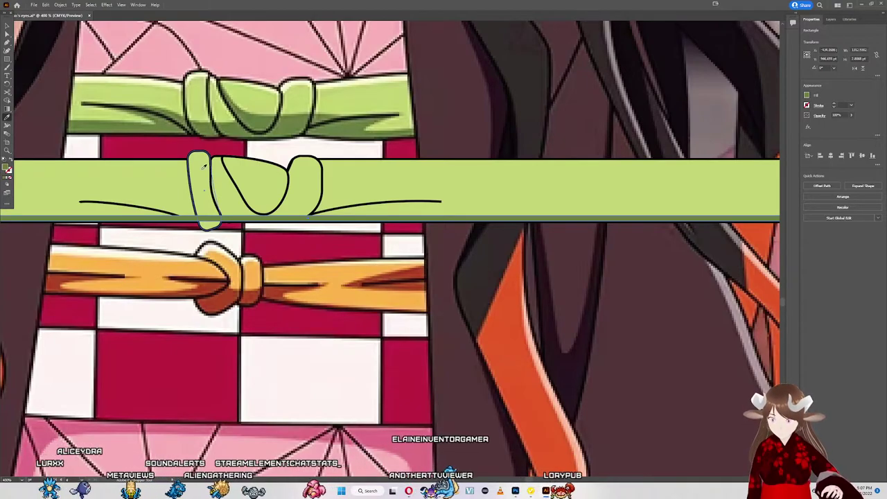
Step: Duplicate the knot's left loop and place the copy back over the original
{"action": "left_click", "coordinate": [203, 171]}
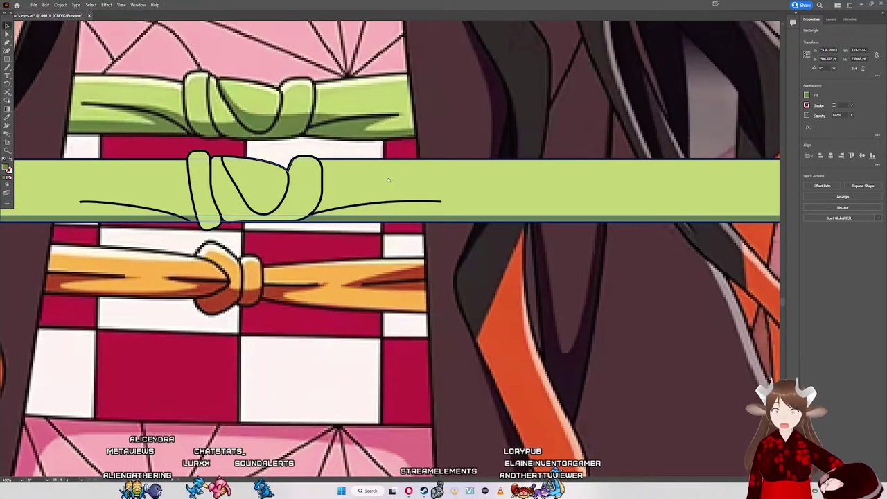
{"action": "left_click_drag", "start_coordinate": [396, 190], "coordinate": [463, 210]}
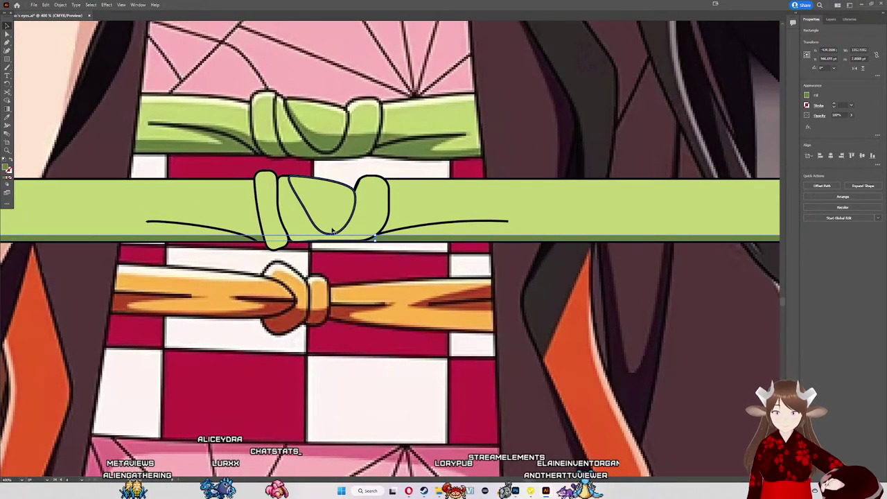
{"action": "scroll", "coordinate": [344, 239], "scroll_direction": "up", "scroll_amount": 2, "text": "alt"}
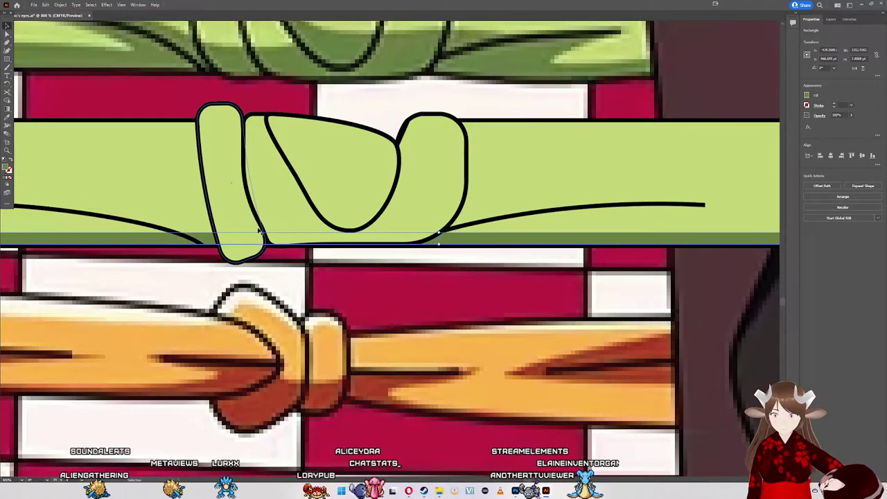
{"action": "left_click", "coordinate": [232, 224]}
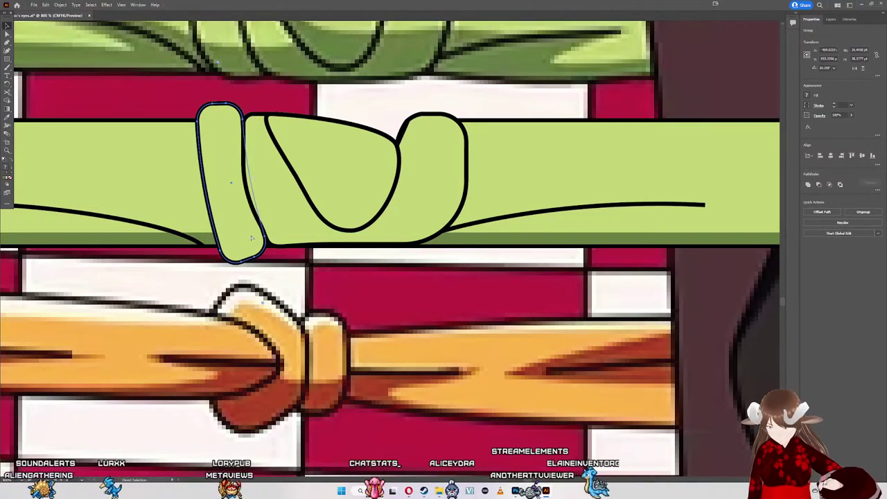
{"action": "key", "text": "ctrl+c"}
{"action": "key", "text": "ctrl+v"}
{"action": "left_click_drag", "start_coordinate": [399, 269], "coordinate": [334, 371]}
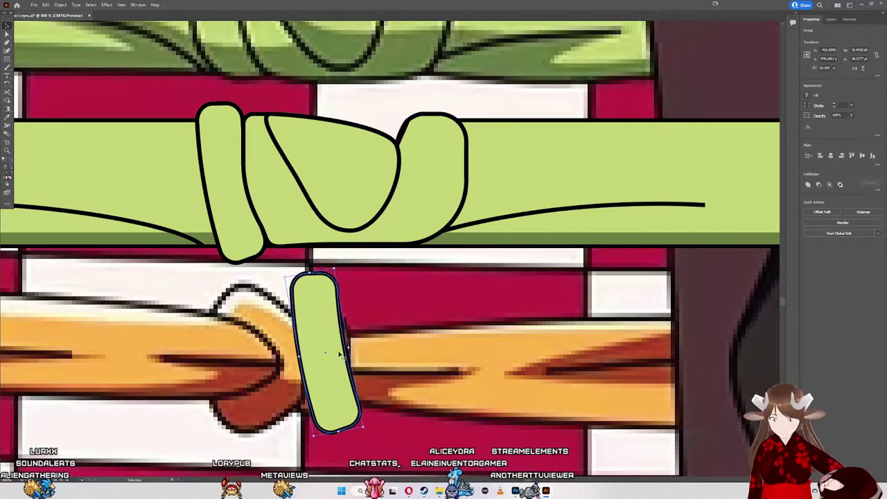
{"action": "scroll", "coordinate": [331, 338], "scroll_direction": "up", "scroll_amount": 2}
{"action": "scroll", "coordinate": [322, 341], "scroll_direction": "up", "scroll_amount": 2}
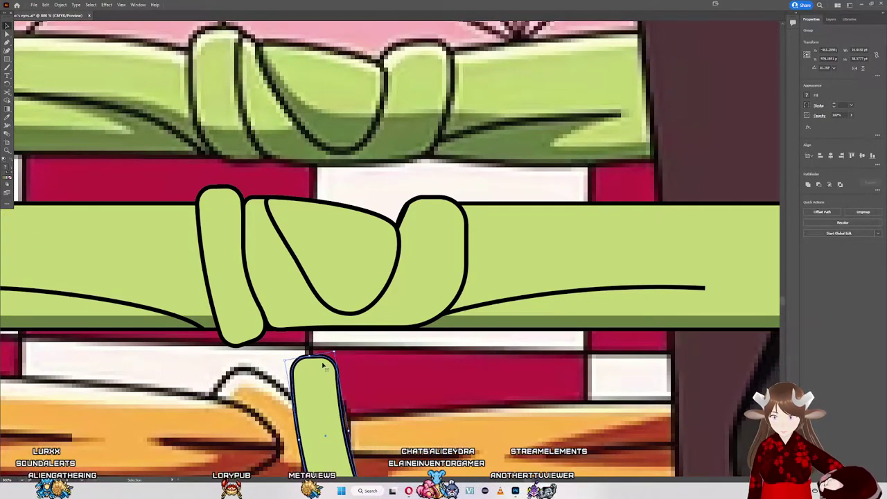
{"action": "scroll", "coordinate": [323, 366], "scroll_direction": "down", "scroll_amount": 1}
{"action": "left_click_drag", "start_coordinate": [323, 366], "coordinate": [226, 199]}
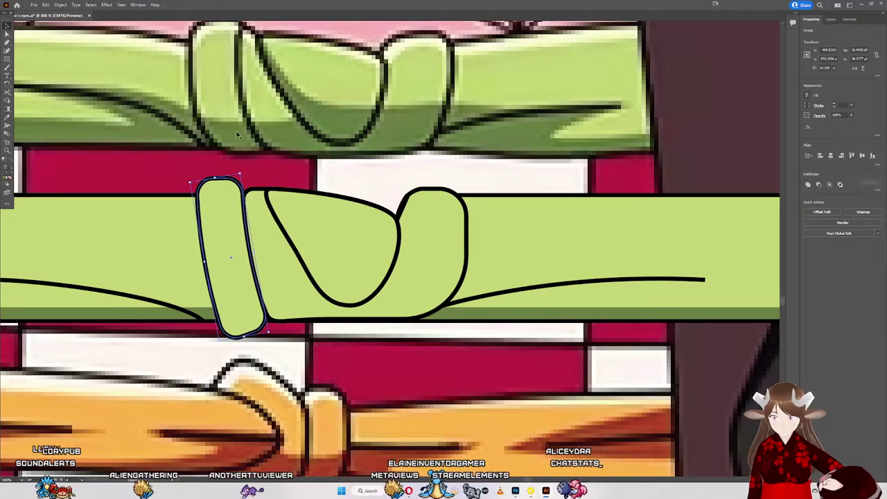
Step: Test a rotation on the loop copy, then draw a dark green rectangle near the knot
{"action": "key", "text": "r"}
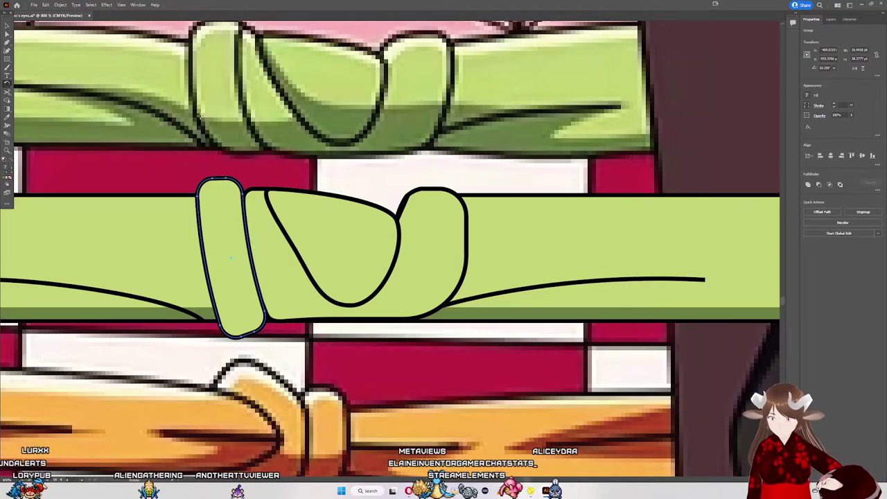
{"action": "left_click_drag", "start_coordinate": [278, 135], "coordinate": [303, 147]}
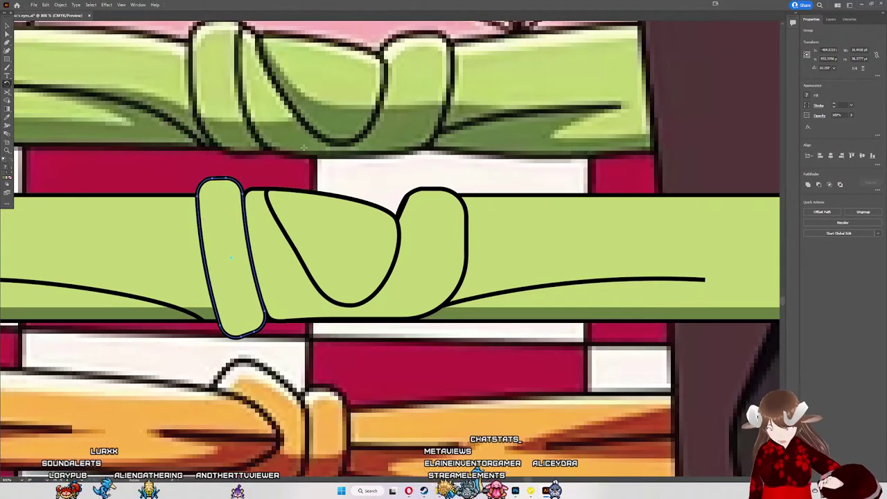
{"action": "left_click_drag", "start_coordinate": [217, 125], "coordinate": [399, 151]}
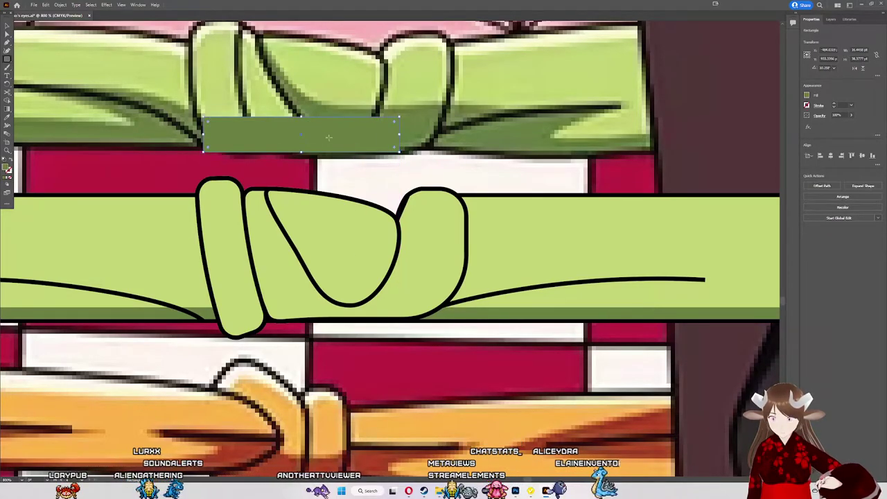
Step: Move the dark green bar below the belt and pull up the left loop's bottom edge
{"action": "mouse_move", "coordinate": [314, 143]}
{"action": "left_mouse_down"}
{"action": "mouse_move", "coordinate": [255, 312]}
{"action": "mouse_move", "coordinate": [416, 400]}
{"action": "left_mouse_up"}
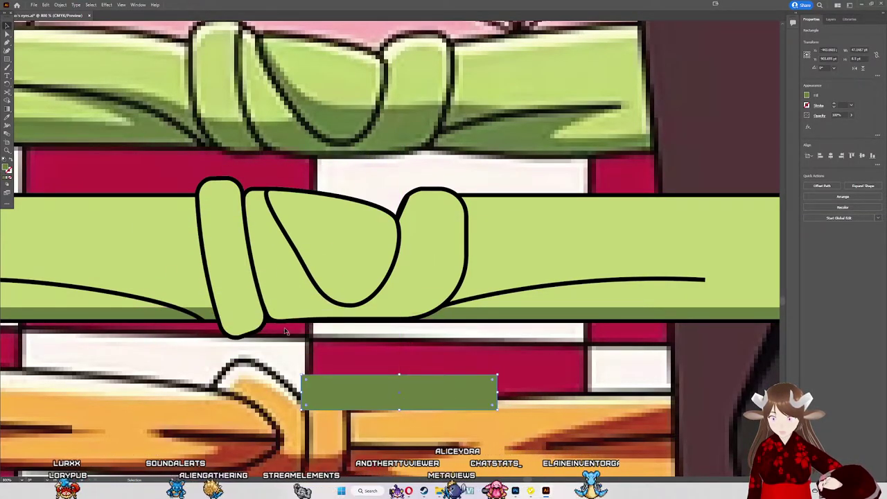
{"action": "left_click", "coordinate": [260, 316]}
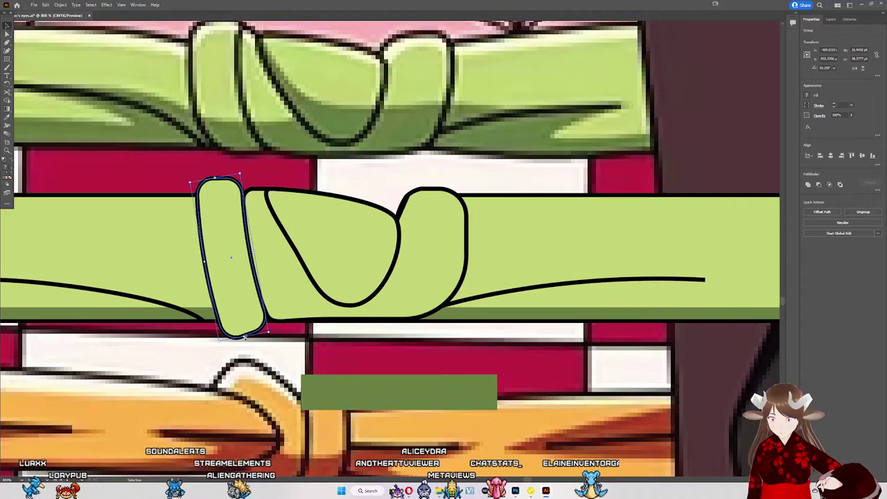
{"action": "left_click_drag", "start_coordinate": [244, 337], "coordinate": [244, 331]}
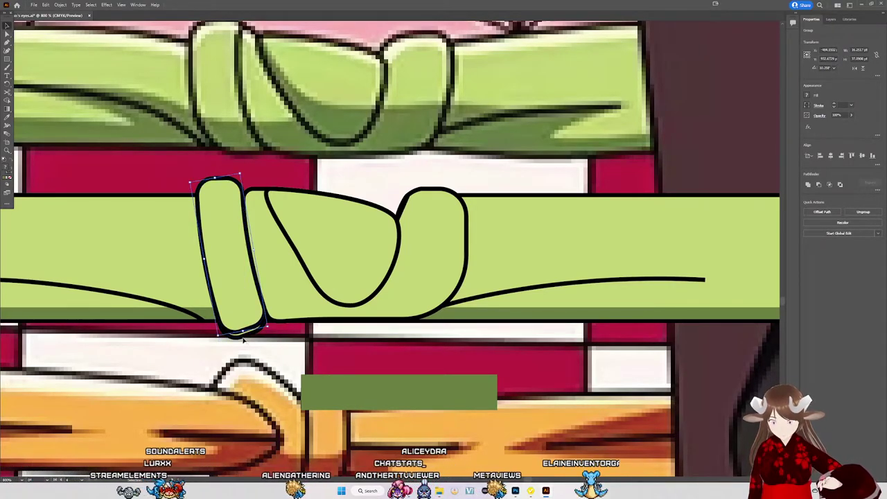
{"action": "left_click", "coordinate": [246, 336]}
{"action": "key", "text": "Delete"}
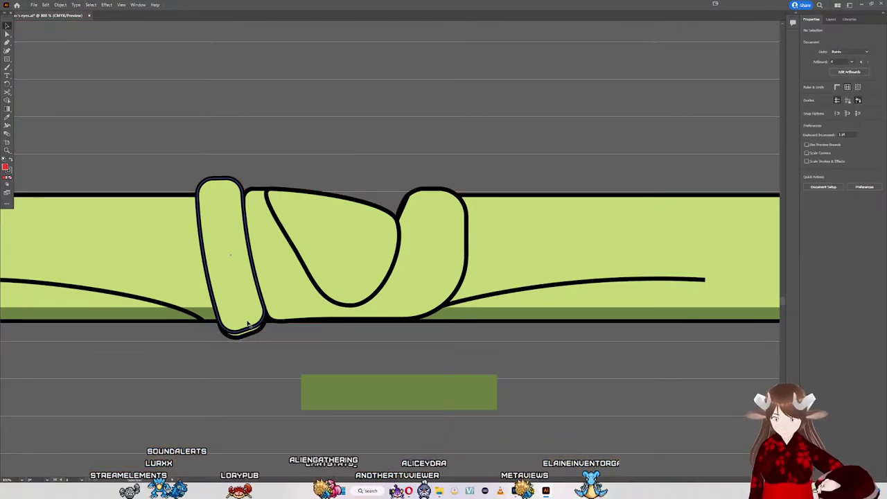
{"action": "key", "text": "ctrl+z"}
Step: Raise the left knot loop slightly and shorten it from the bottom
{"action": "left_click", "coordinate": [257, 323]}
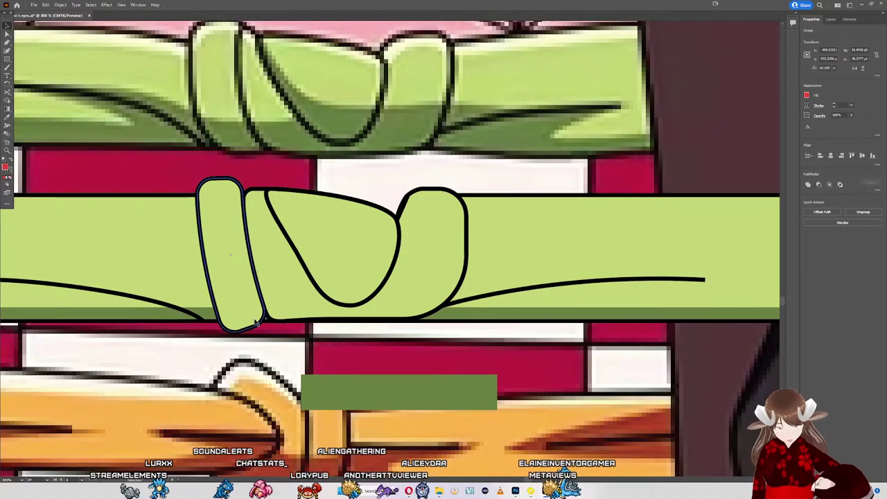
{"action": "left_click_drag", "start_coordinate": [256, 323], "coordinate": [255, 309]}
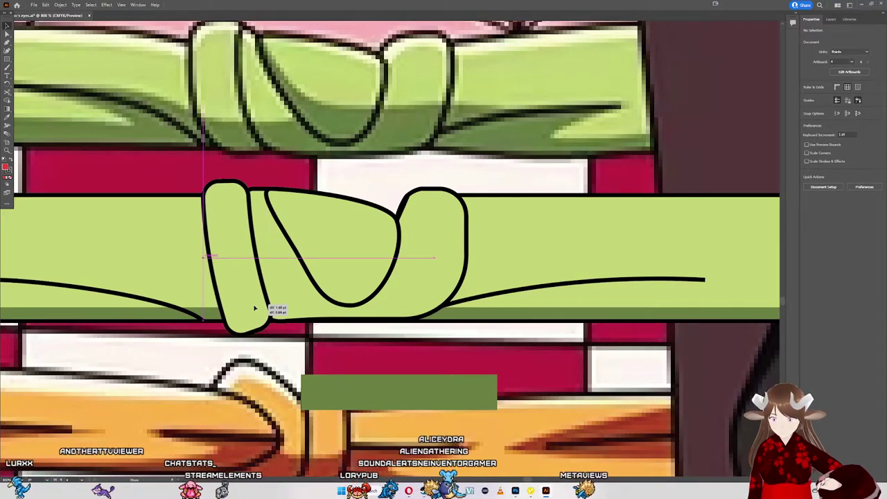
{"action": "left_click_drag", "start_coordinate": [254, 309], "coordinate": [254, 304]}
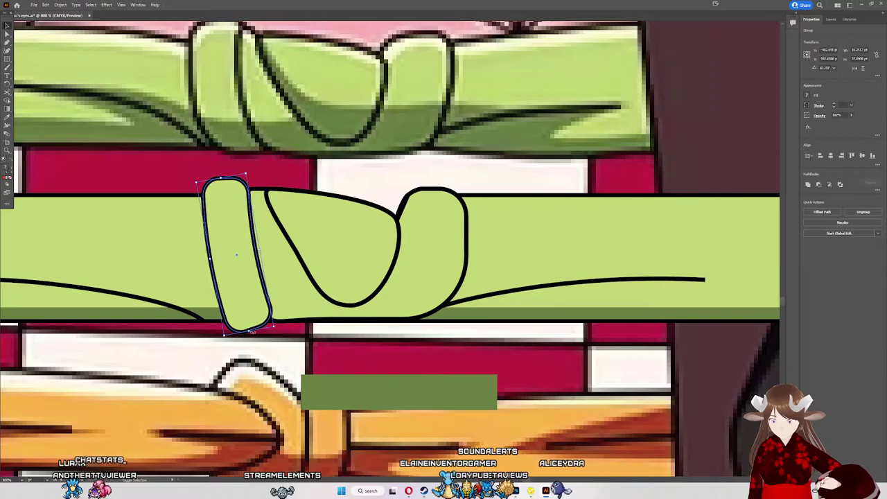
{"action": "mouse_move", "coordinate": [249, 333]}
{"action": "left_mouse_down"}
{"action": "mouse_move", "coordinate": [249, 324]}
{"action": "mouse_move", "coordinate": [254, 330]}
{"action": "left_mouse_up"}
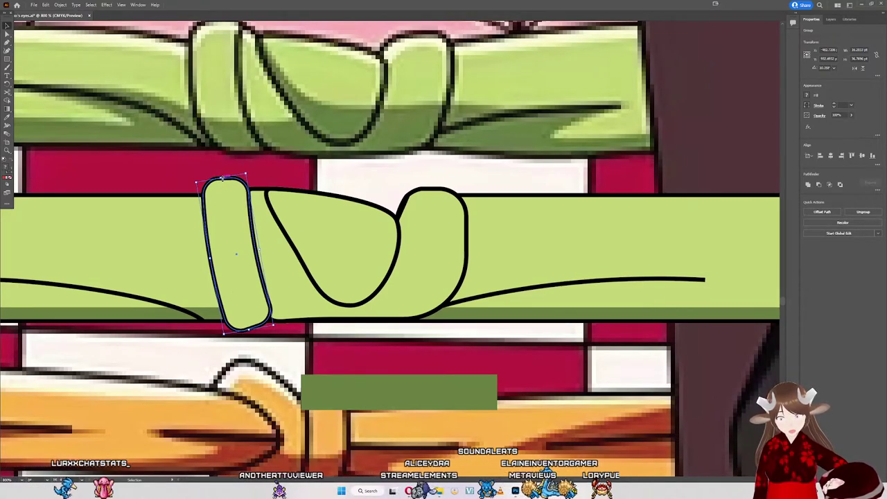
{"action": "left_click_drag", "start_coordinate": [222, 181], "coordinate": [224, 185]}
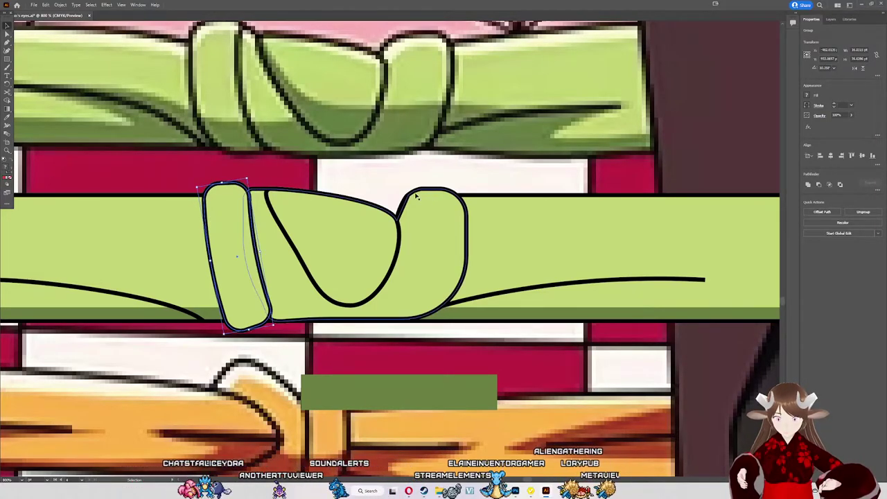
Step: Convert the sharp notch anchor atop the right loop into a smooth point
{"action": "left_click", "coordinate": [406, 199]}
{"action": "scroll", "coordinate": [407, 201], "scroll_direction": "up", "scroll_amount": 3}
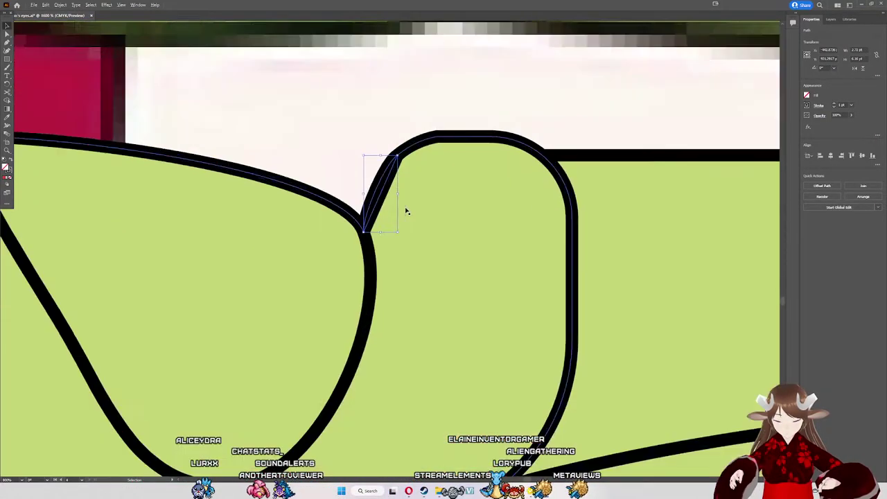
{"action": "scroll", "coordinate": [406, 206], "scroll_direction": "up", "scroll_amount": 2}
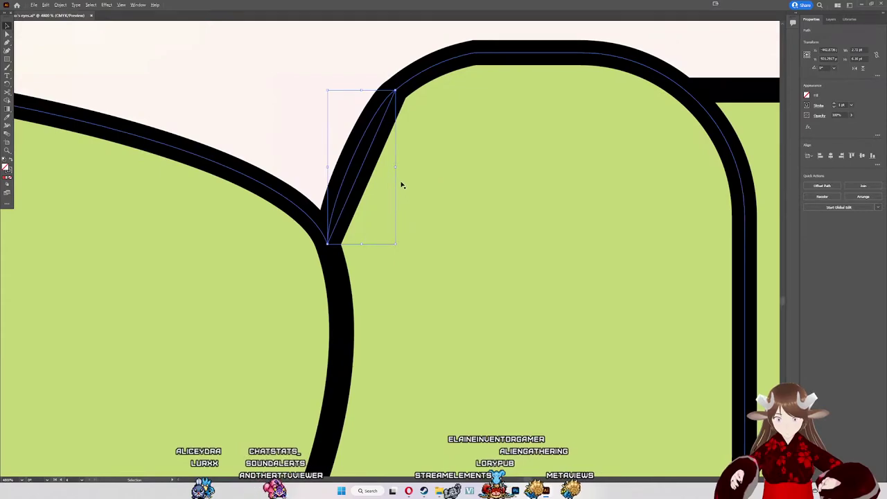
{"action": "left_click", "coordinate": [396, 92]}
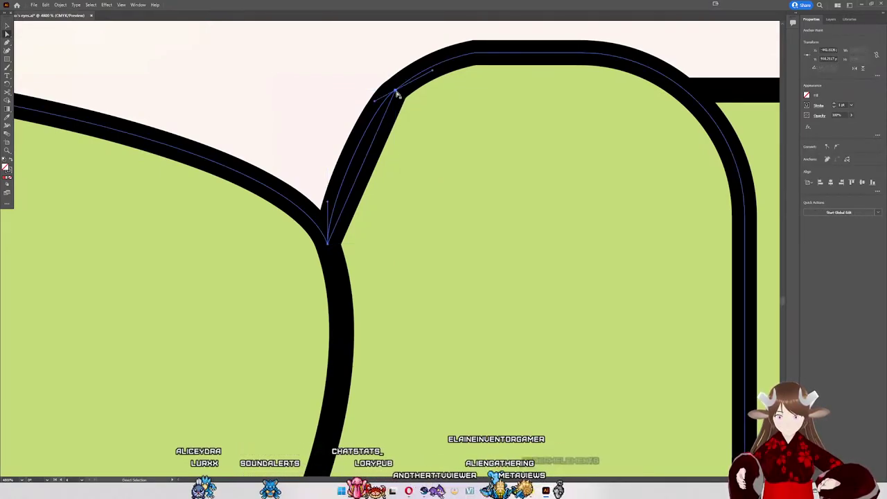
{"action": "left_click", "coordinate": [352, 187]}
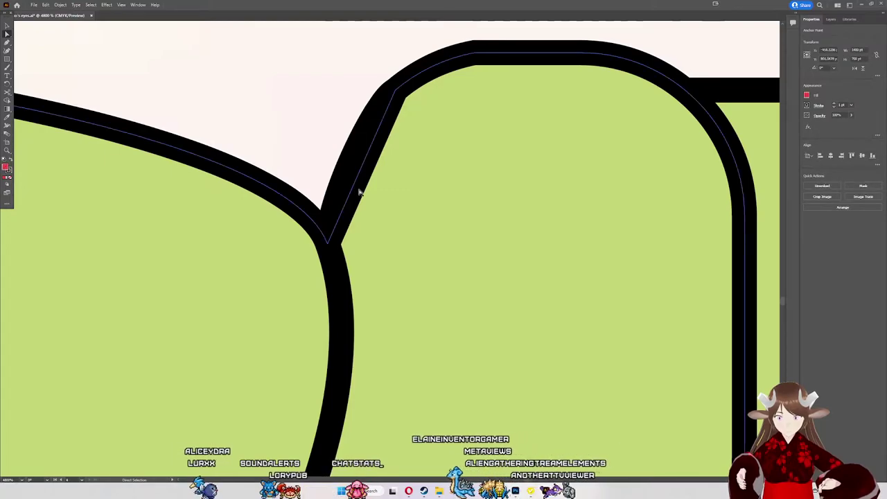
{"action": "left_click", "coordinate": [398, 92]}
{"action": "left_click", "coordinate": [831, 146]}
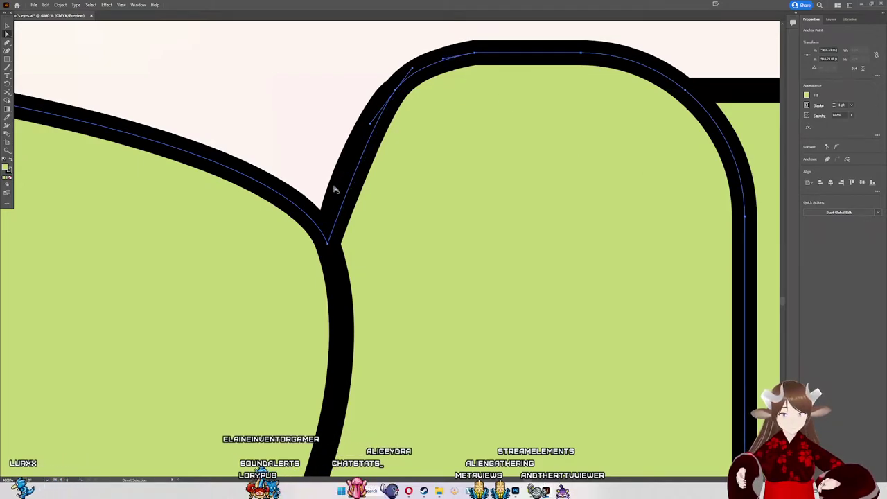
{"action": "left_click", "coordinate": [327, 241]}
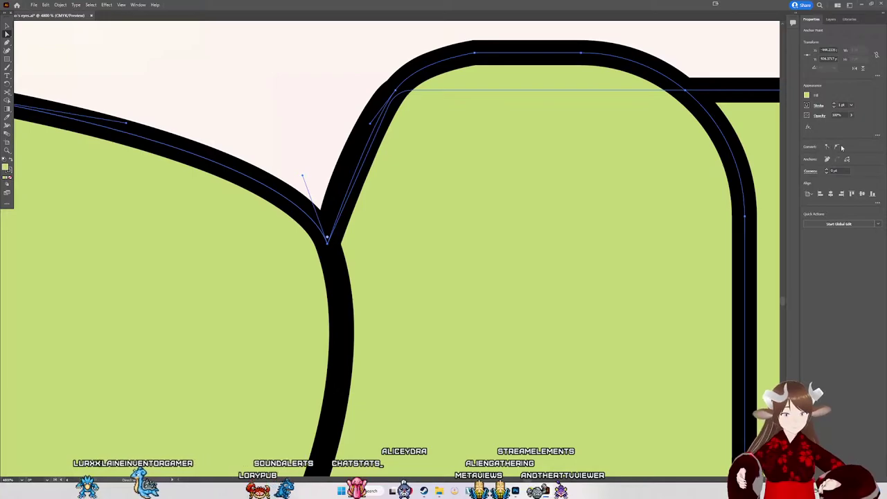
{"action": "key", "text": "ctrl+minus"}
{"action": "key", "text": "ctrl+minus"}
{"action": "key", "text": "ctrl+minus"}
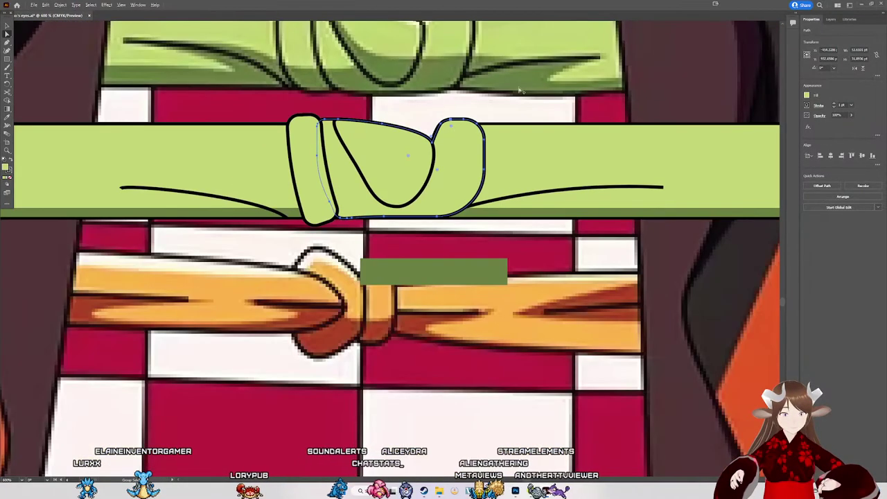
Step: Move the upper-left anchor and extend its handle to round the loop's left curve
{"action": "left_click", "coordinate": [472, 123]}
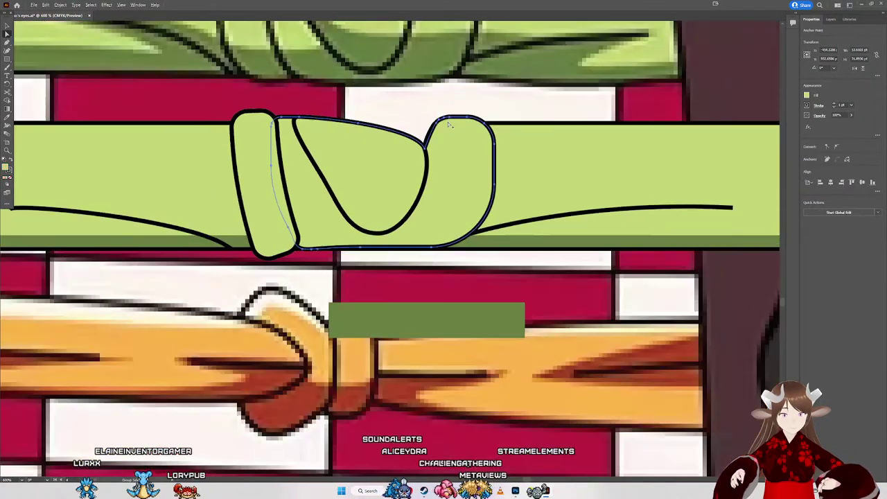
{"action": "scroll", "coordinate": [458, 123], "scroll_direction": "up", "scroll_amount": 10}
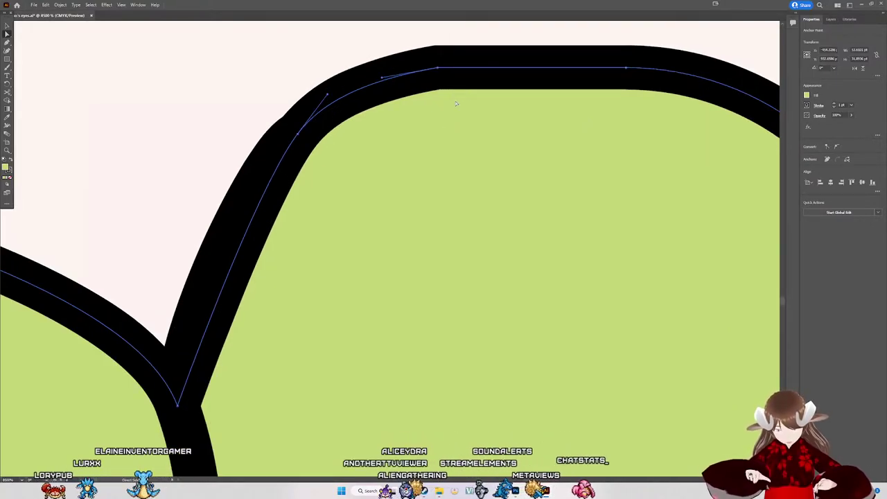
{"action": "left_click_drag", "start_coordinate": [328, 93], "coordinate": [300, 134]}
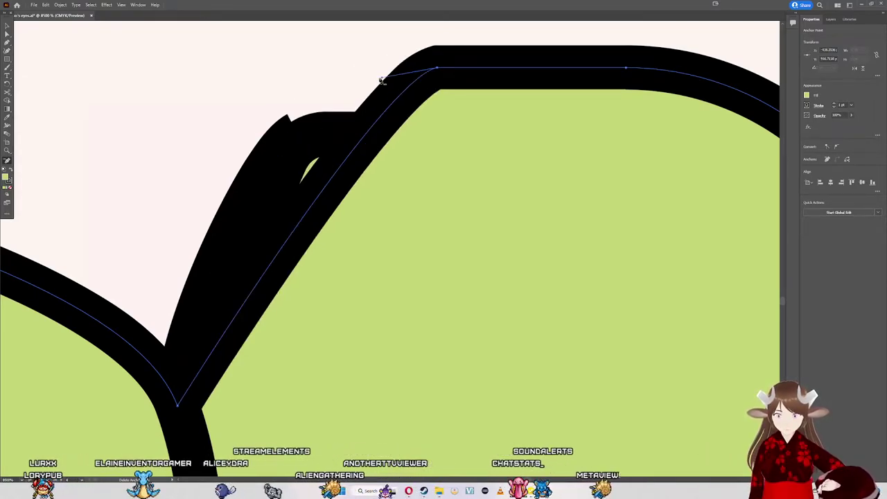
{"action": "key", "text": "a"}
{"action": "left_click_drag", "start_coordinate": [382, 79], "coordinate": [230, 108]}
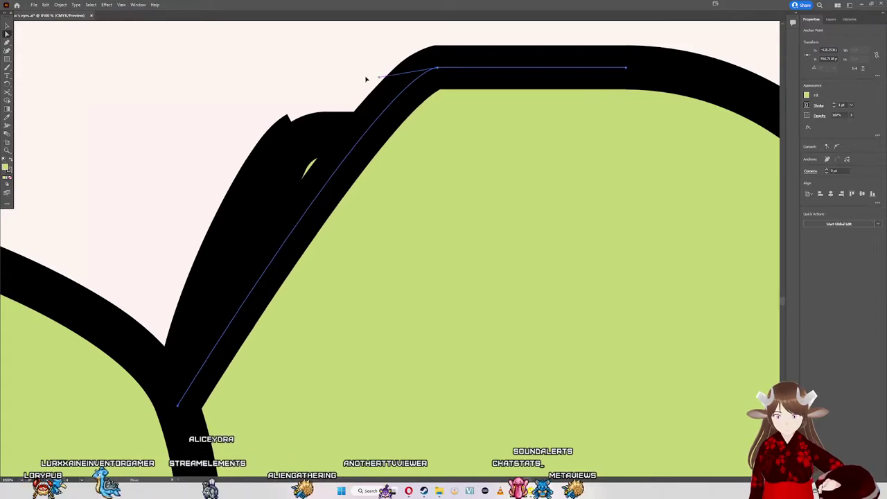
{"action": "mouse_move", "coordinate": [230, 109]}
{"action": "left_mouse_down"}
{"action": "mouse_move", "coordinate": [181, 106]}
{"action": "mouse_move", "coordinate": [194, 106]}
{"action": "left_mouse_up"}
{"action": "left_click", "coordinate": [170, 104]}
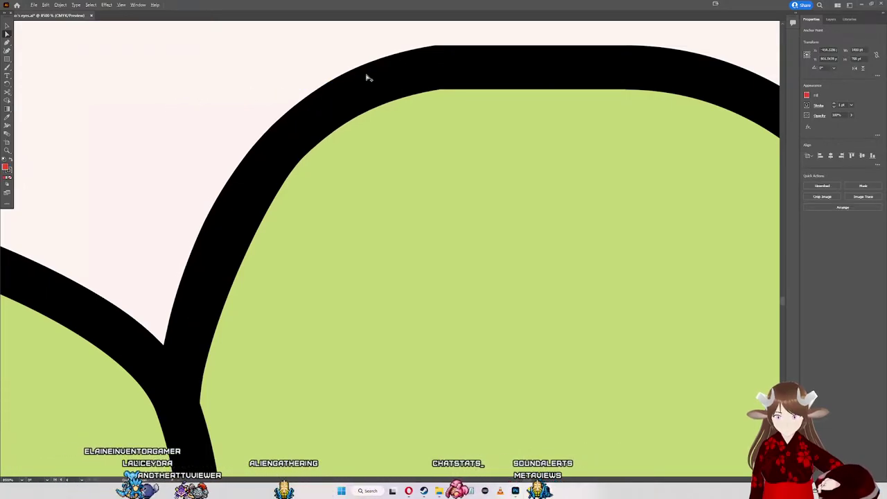
{"action": "scroll", "coordinate": [409, 58], "scroll_direction": "down", "scroll_amount": 3}
{"action": "scroll", "coordinate": [409, 57], "scroll_direction": "up", "scroll_amount": 2}
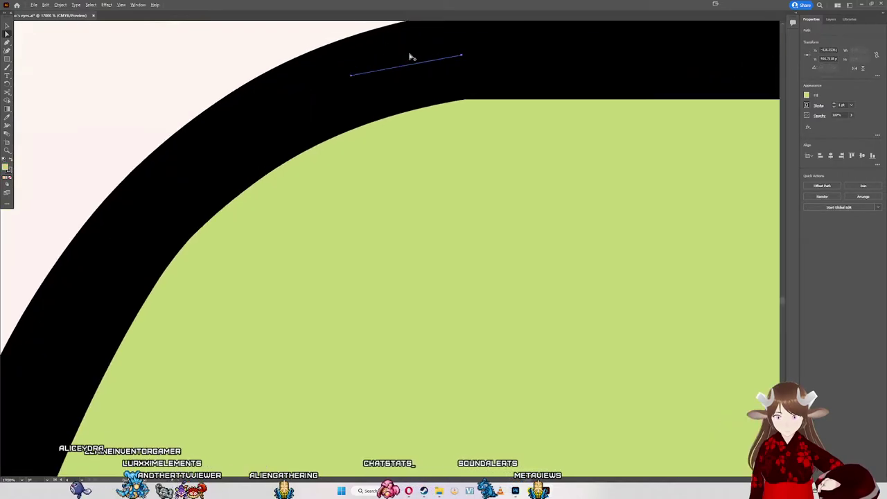
{"action": "scroll", "coordinate": [430, 57], "scroll_direction": "down", "scroll_amount": 4}
{"action": "scroll", "coordinate": [451, 57], "scroll_direction": "down", "scroll_amount": 2}
{"action": "scroll", "coordinate": [470, 90], "scroll_direction": "down", "scroll_amount": 2}
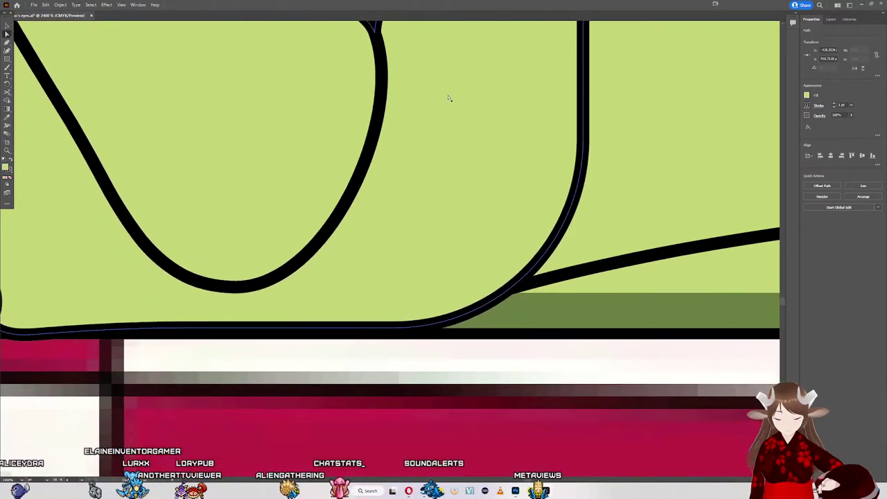
{"action": "scroll", "coordinate": [448, 97], "scroll_direction": "down", "scroll_amount": 2}
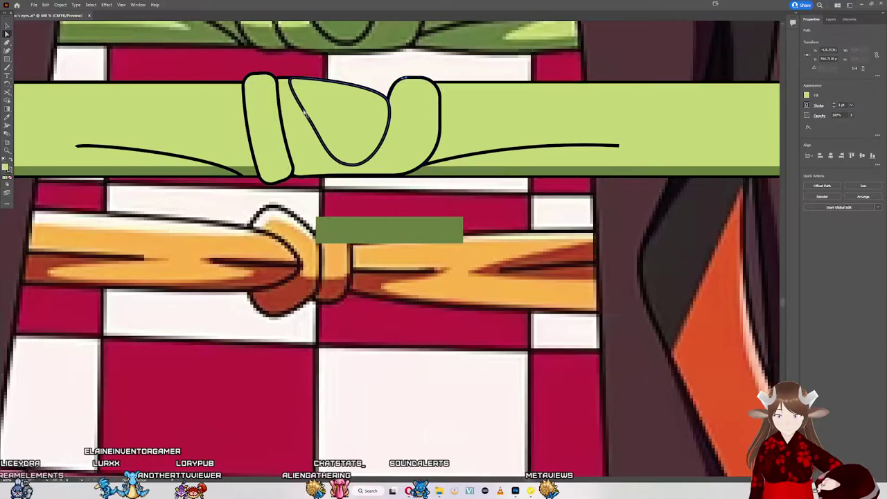
Step: Move the dark green bar to the belt's bottom edge and reposition the left knot loop
{"action": "scroll", "coordinate": [313, 177], "scroll_direction": "up", "scroll_amount": 2}
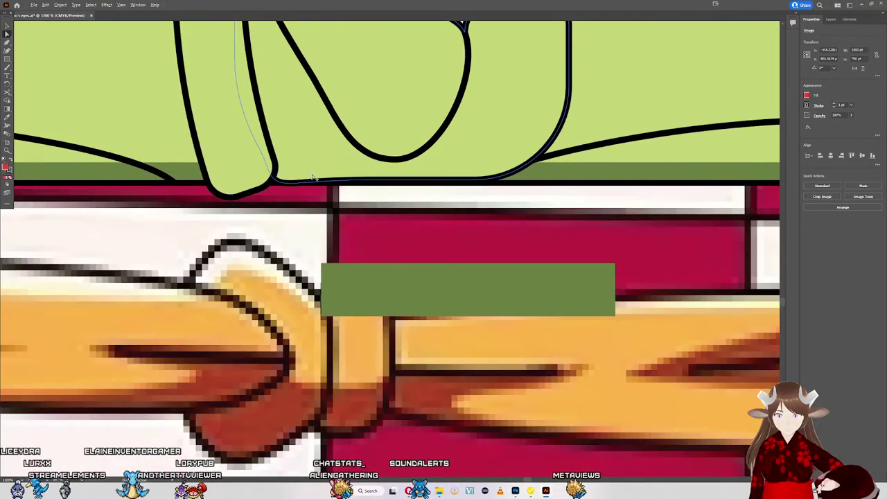
{"action": "scroll", "coordinate": [312, 177], "scroll_direction": "down", "scroll_amount": 1}
{"action": "scroll", "coordinate": [306, 171], "scroll_direction": "up", "scroll_amount": 1}
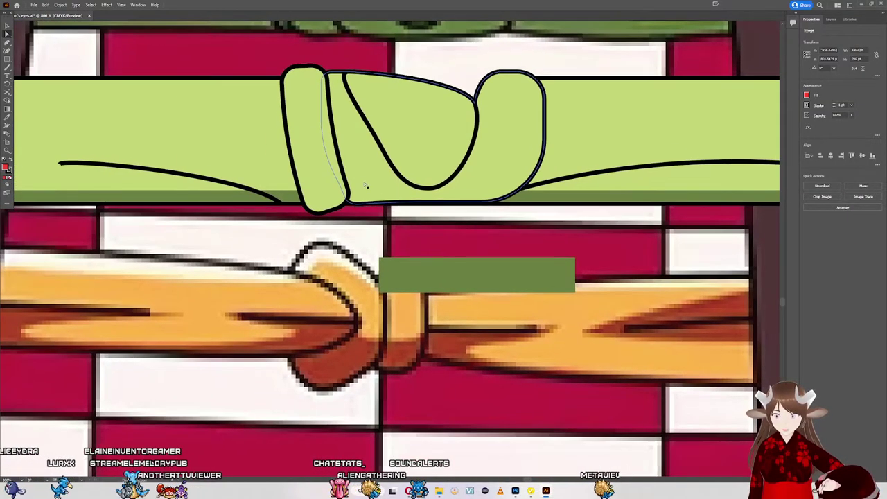
{"action": "scroll", "coordinate": [470, 155], "scroll_direction": "up", "scroll_amount": 2}
{"action": "scroll", "coordinate": [470, 155], "scroll_direction": "up", "scroll_amount": 1}
{"action": "scroll", "coordinate": [487, 222], "scroll_direction": "left", "scroll_amount": 2}
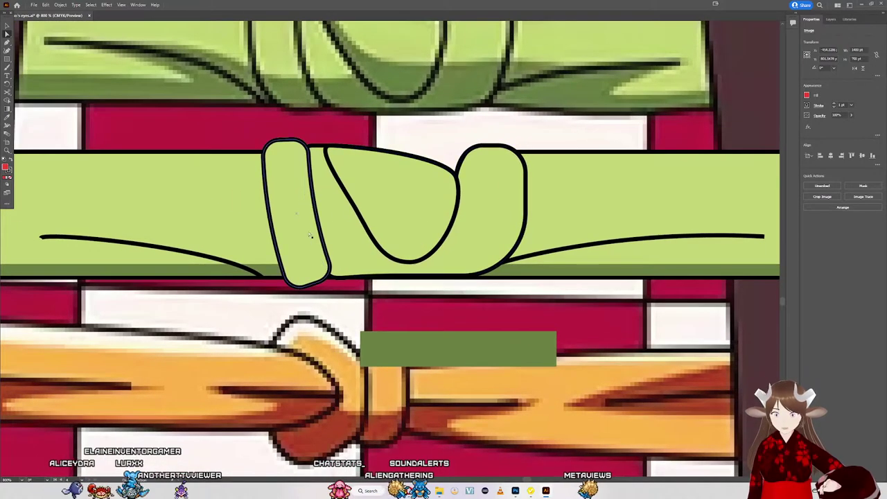
{"action": "left_click_drag", "start_coordinate": [416, 364], "coordinate": [318, 292]}
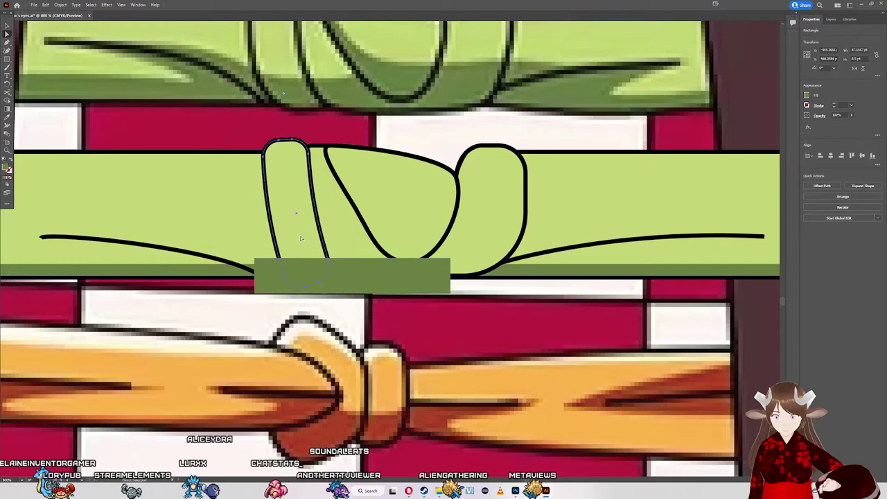
{"action": "left_click", "coordinate": [302, 239]}
{"action": "left_click_drag", "start_coordinate": [301, 240], "coordinate": [287, 196]}
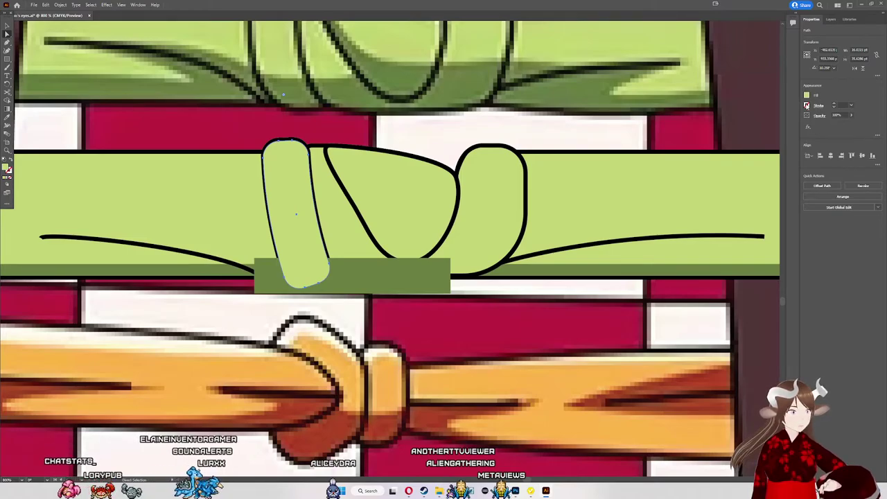
Step: Give the left knot loop a black 2 pt outline and shift the dark-green bar slightly left beneath it
{"action": "left_click", "coordinate": [807, 105]}
{"action": "left_click", "coordinate": [747, 129]}
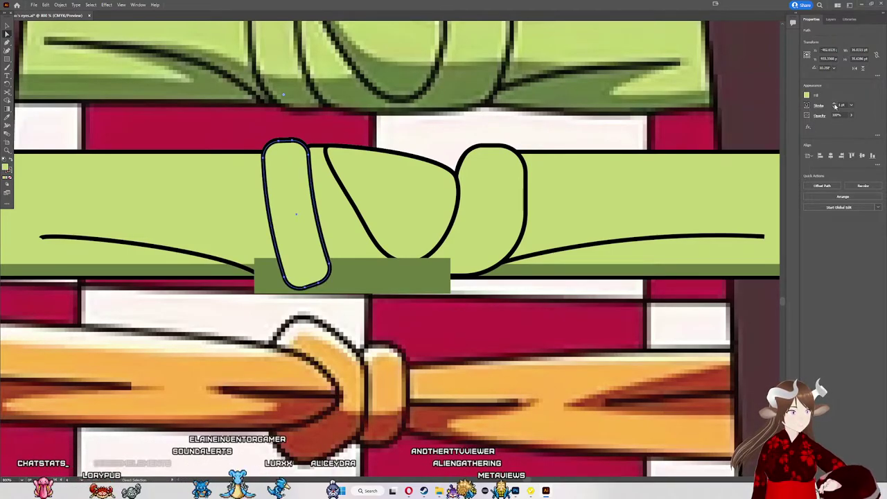
{"action": "left_click", "coordinate": [836, 105]}
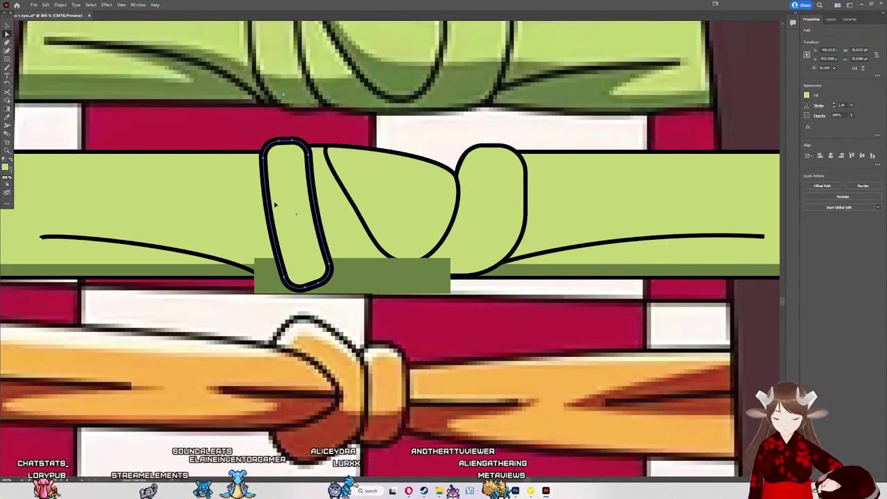
{"action": "mouse_move", "coordinate": [273, 204]}
{"action": "left_mouse_down"}
{"action": "mouse_move", "coordinate": [279, 215]}
{"action": "mouse_move", "coordinate": [273, 204]}
{"action": "left_mouse_up"}
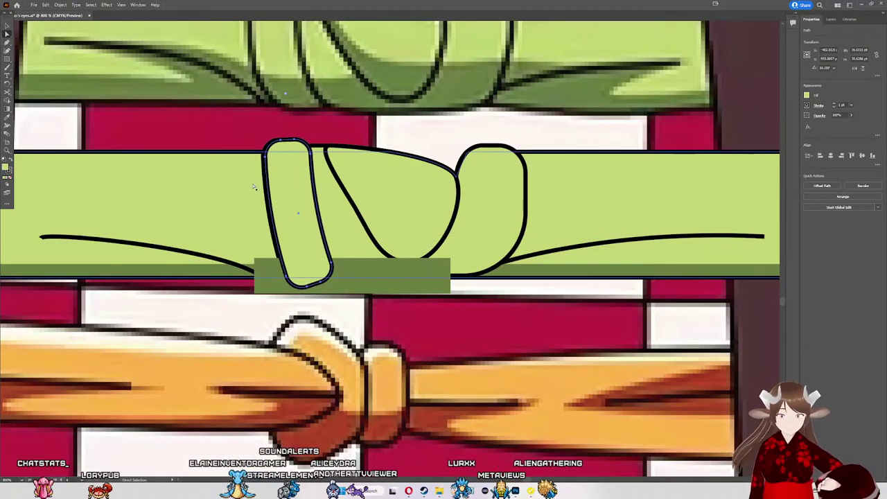
{"action": "left_click", "coordinate": [327, 202]}
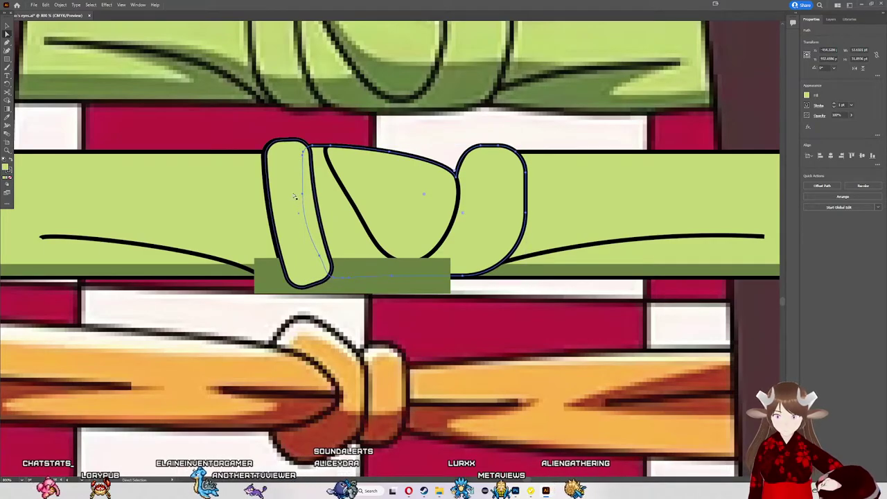
{"action": "left_click_drag", "start_coordinate": [291, 195], "coordinate": [289, 194]}
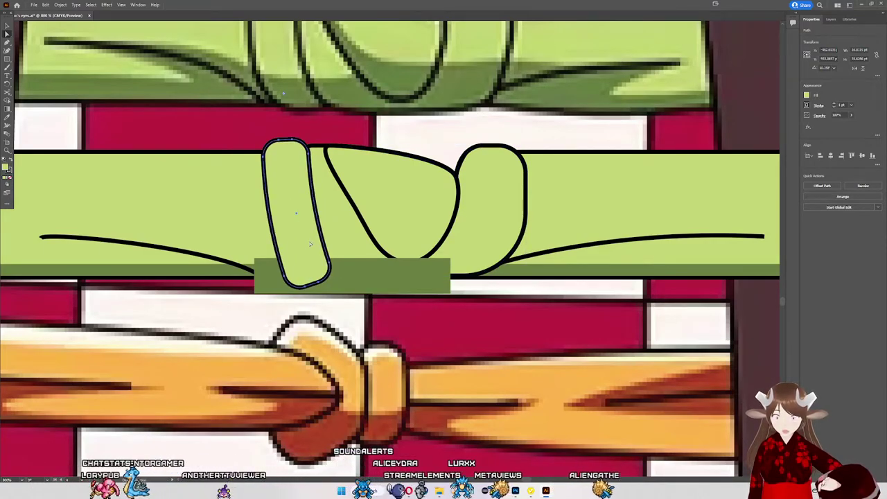
{"action": "left_click_drag", "start_coordinate": [381, 286], "coordinate": [369, 281]}
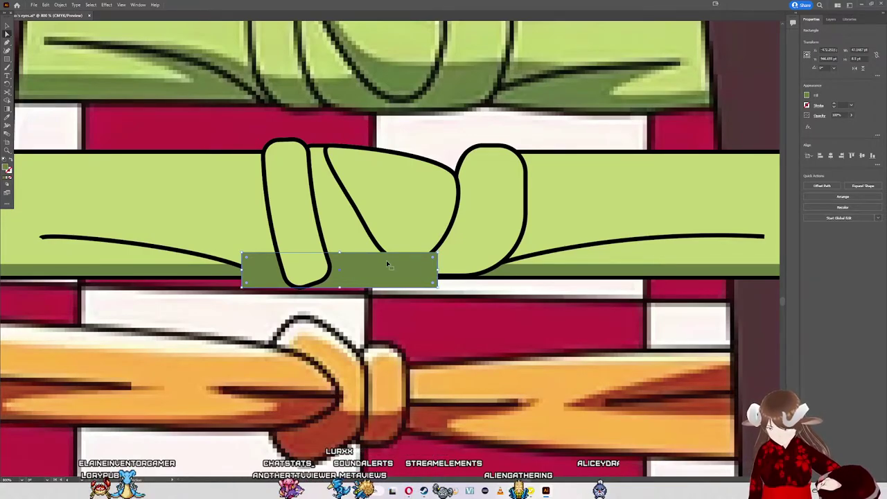
Step: Keep a spare copy of the dark rectangle and split the left loop along it with Shape Builder
{"action": "left_click_drag", "start_coordinate": [387, 260], "coordinate": [445, 343]}
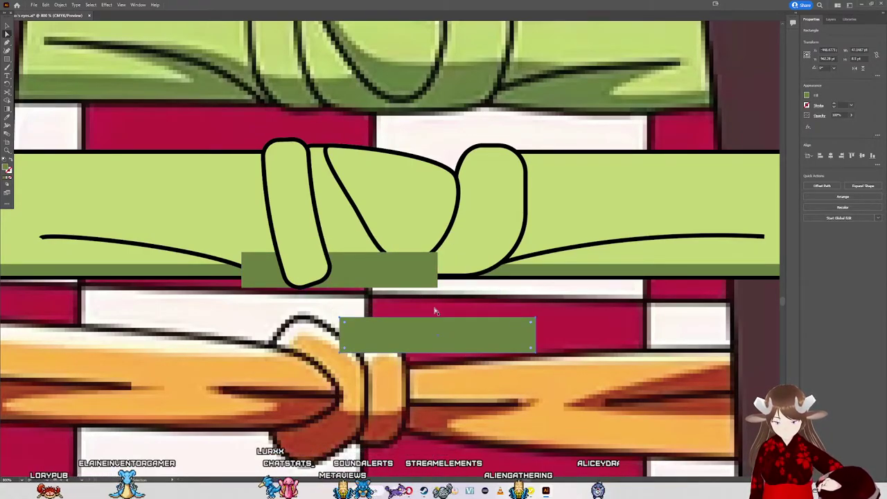
{"action": "left_click", "coordinate": [363, 268]}
{"action": "left_click", "coordinate": [308, 260], "text": "shift"}
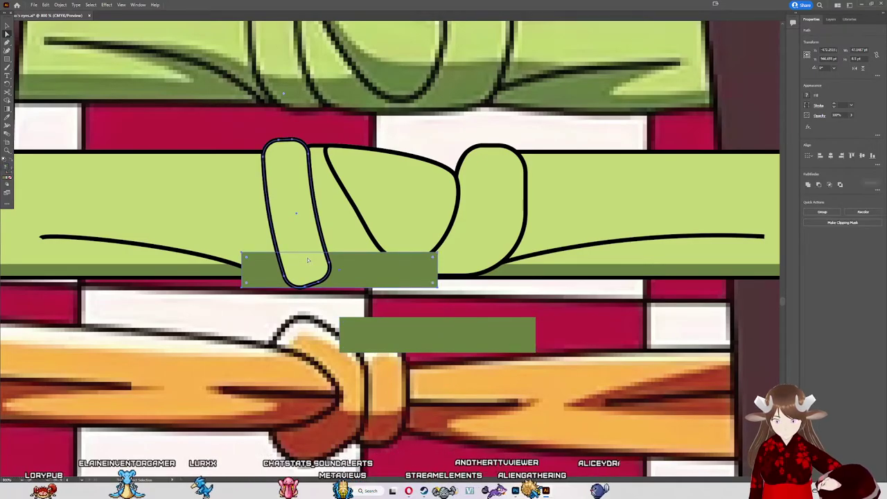
{"action": "scroll", "coordinate": [314, 255], "scroll_direction": "up", "scroll_amount": 1}
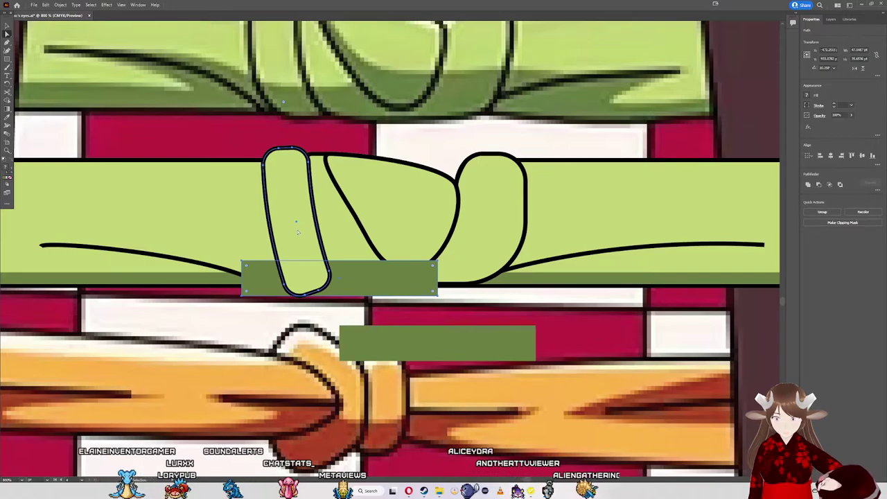
{"action": "key", "text": "shift+m"}
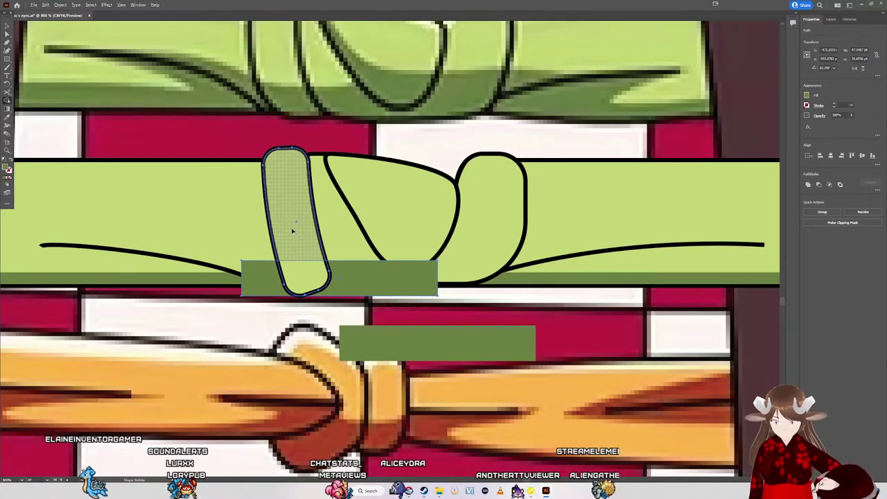
{"action": "left_click", "coordinate": [292, 231]}
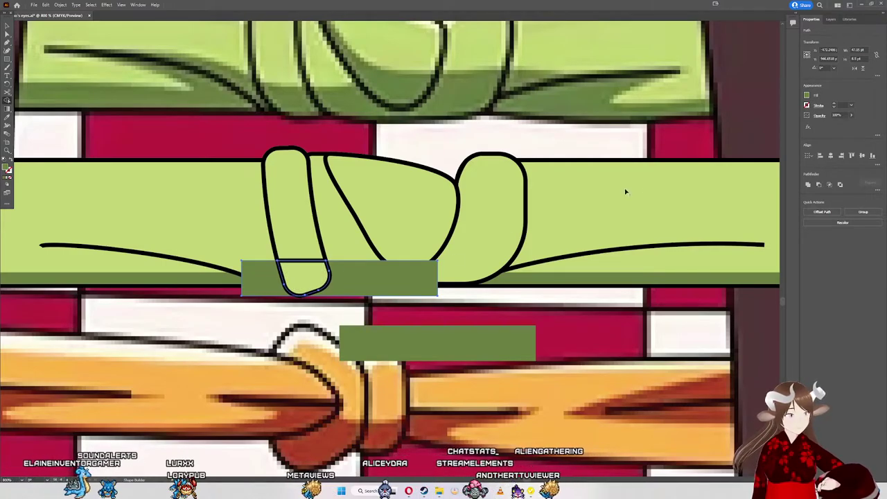
{"action": "left_click", "coordinate": [308, 278]}
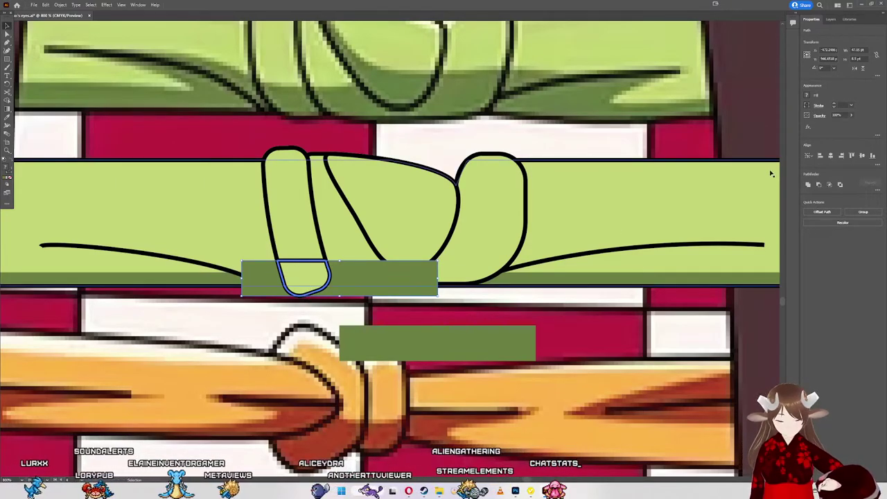
Step: Fill the loop's bottom piece with the rectangle's dark green and move the rectangle aside
{"action": "left_click", "coordinate": [807, 105]}
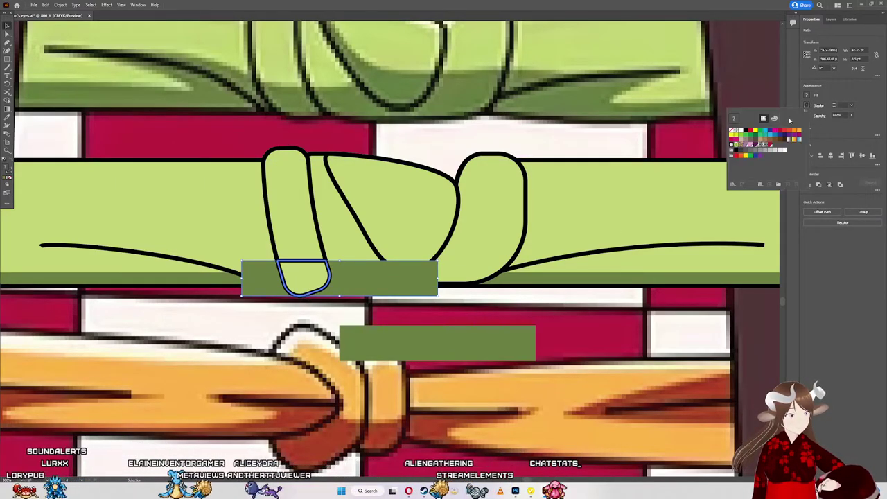
{"action": "left_click", "coordinate": [850, 106]}
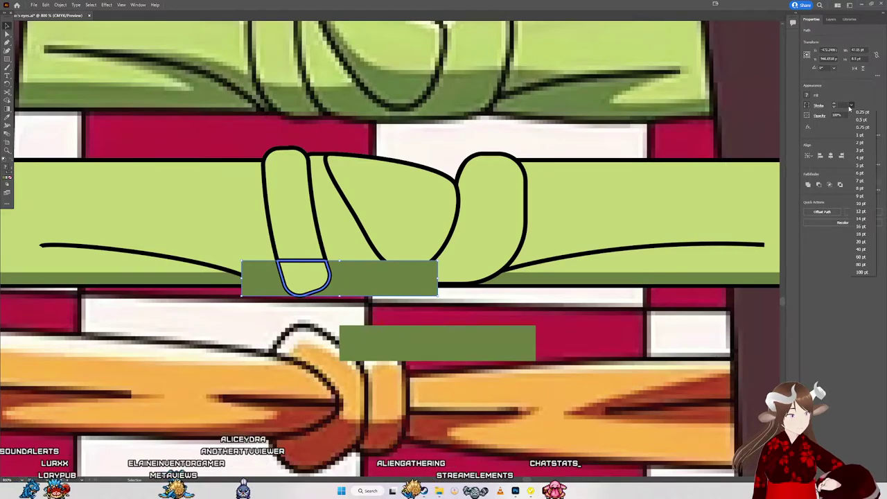
{"action": "left_click", "coordinate": [835, 111]}
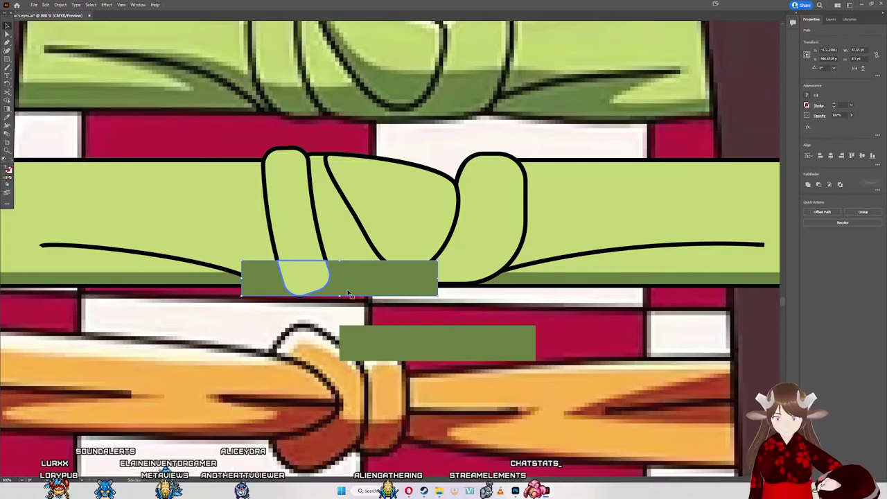
{"action": "left_click", "coordinate": [326, 283]}
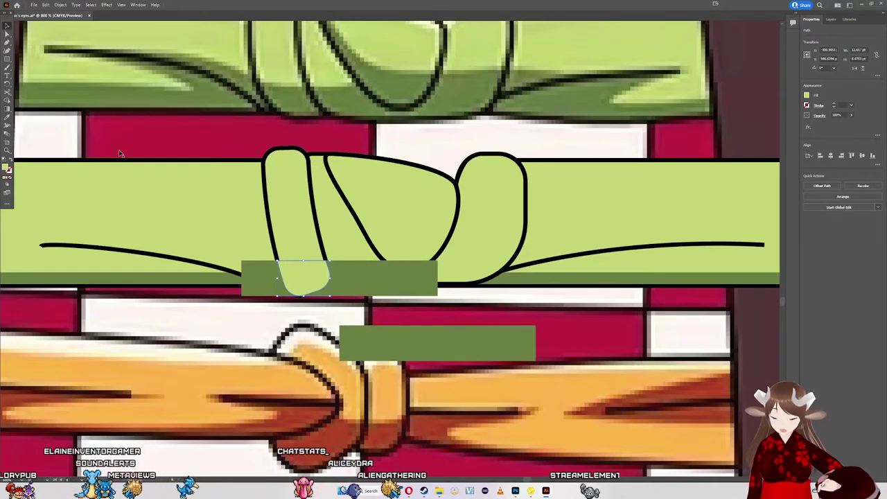
{"action": "key", "text": "i"}
{"action": "left_click", "coordinate": [342, 274]}
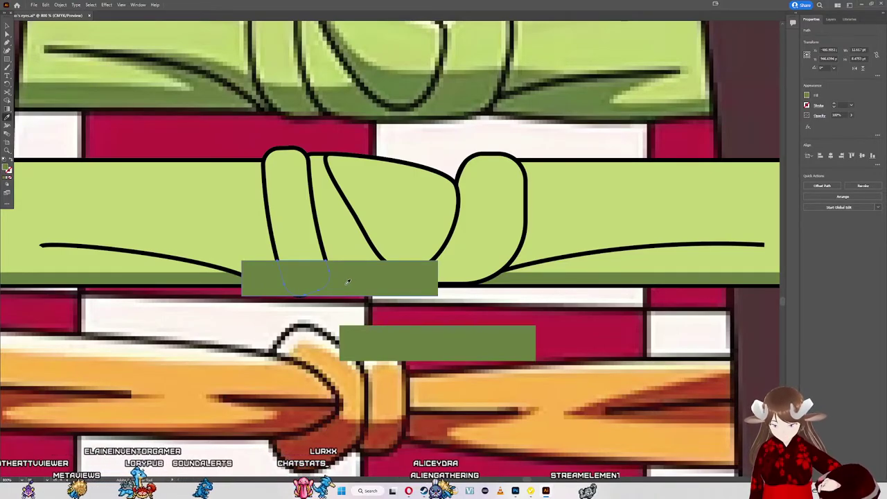
{"action": "left_click_drag", "start_coordinate": [356, 277], "coordinate": [503, 295]}
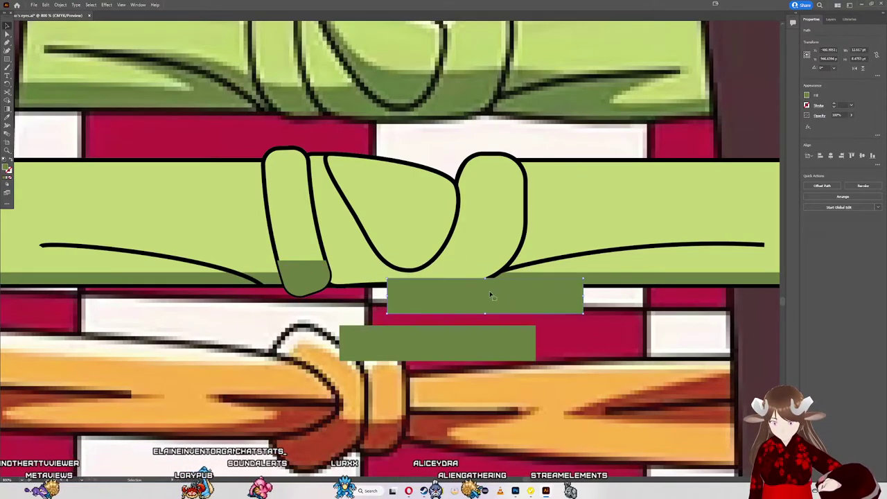
Step: Resize and position the dark-green shaded piece to fit the loop's bottom
{"action": "left_click", "coordinate": [295, 274]}
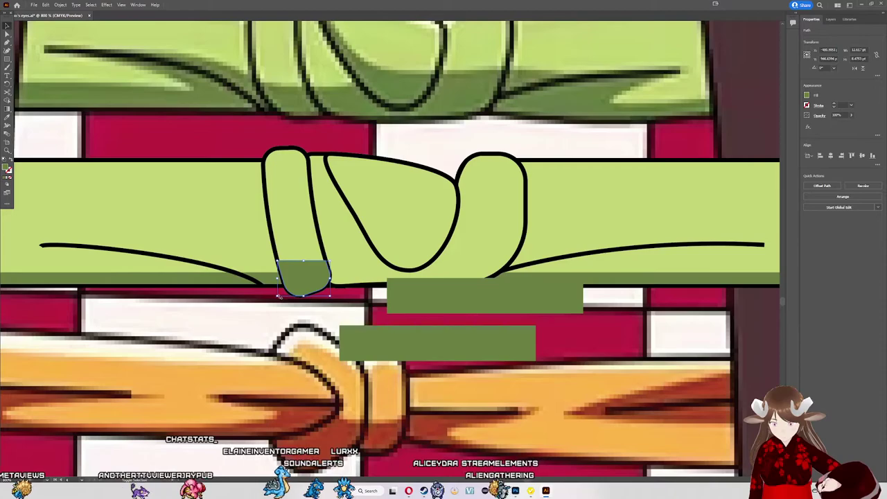
{"action": "left_click_drag", "start_coordinate": [293, 297], "coordinate": [280, 296]}
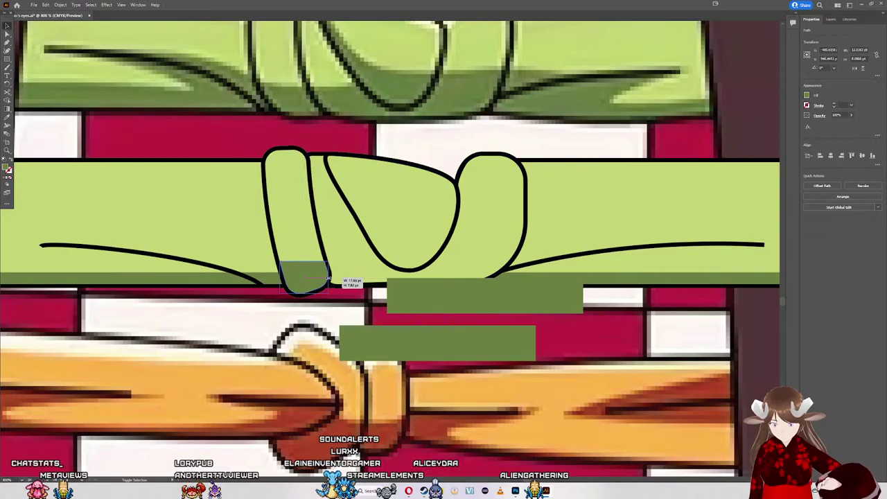
{"action": "scroll", "coordinate": [302, 305], "scroll_direction": "up", "scroll_amount": 3}
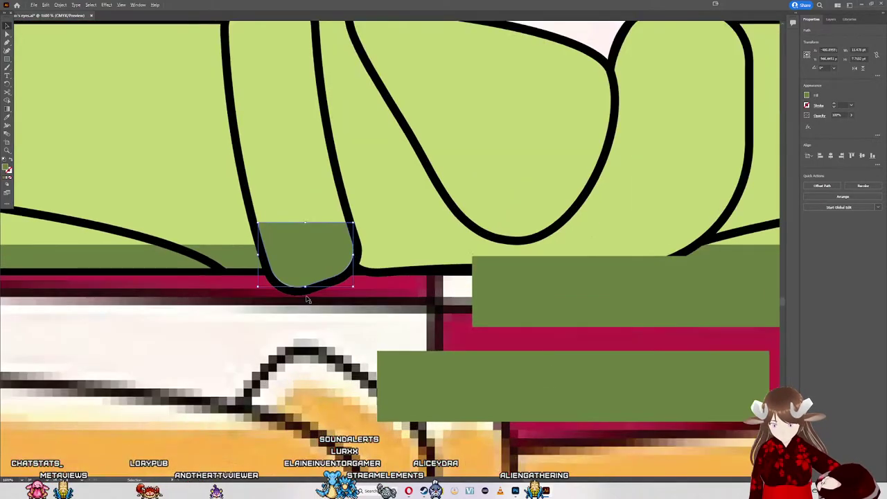
{"action": "left_click_drag", "start_coordinate": [307, 257], "coordinate": [310, 248]}
{"action": "left_click_drag", "start_coordinate": [235, 233], "coordinate": [236, 233]}
{"action": "scroll", "coordinate": [333, 292], "scroll_direction": "down", "scroll_amount": 5}
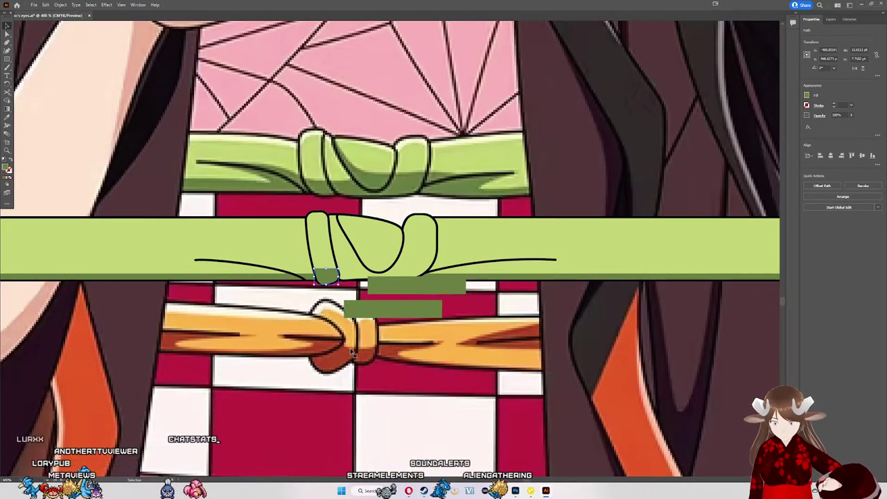
Step: Place the spare dark-green rectangle along the sash bottom under the knot, ending at the right loop
{"action": "left_click", "coordinate": [321, 293]}
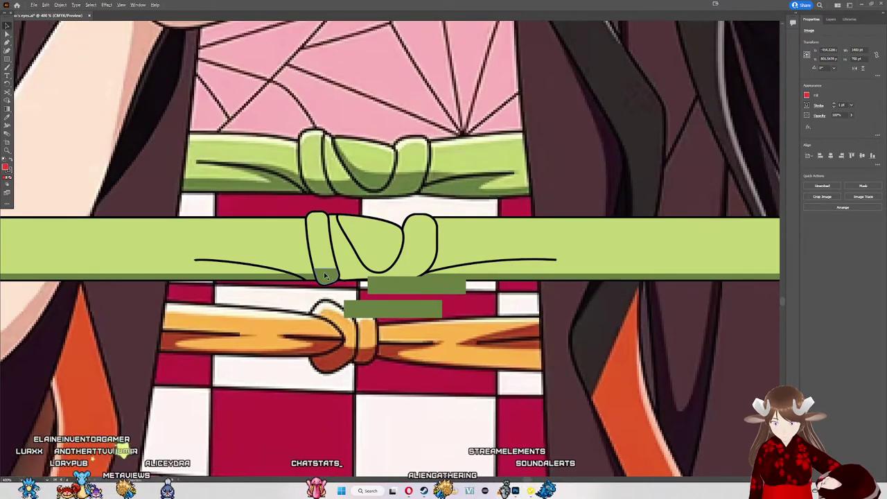
{"action": "scroll", "coordinate": [323, 271], "scroll_direction": "up", "scroll_amount": 1}
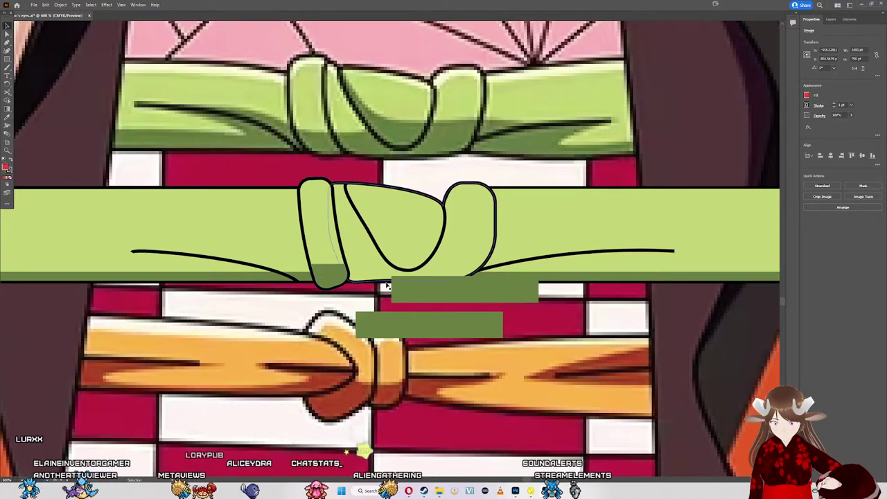
{"action": "left_click_drag", "start_coordinate": [474, 302], "coordinate": [422, 290]}
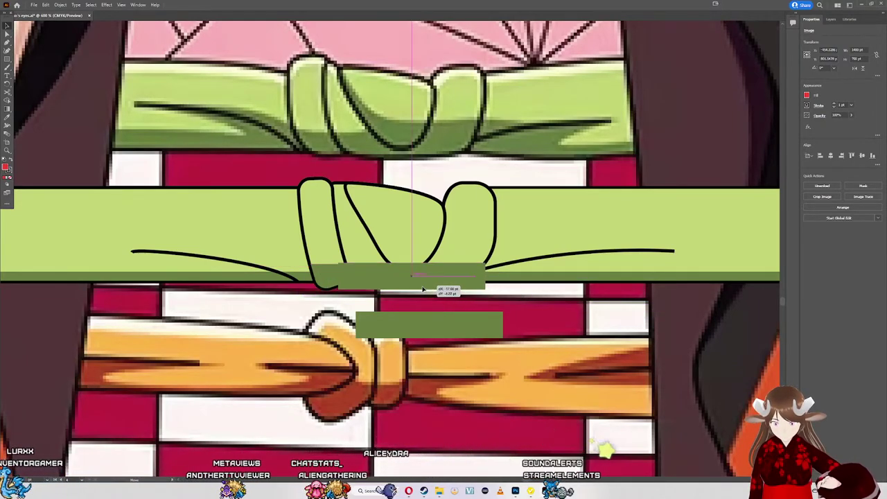
{"action": "mouse_move", "coordinate": [422, 290]}
{"action": "left_mouse_down"}
{"action": "mouse_move", "coordinate": [417, 321]}
{"action": "mouse_move", "coordinate": [422, 289]}
{"action": "left_mouse_up"}
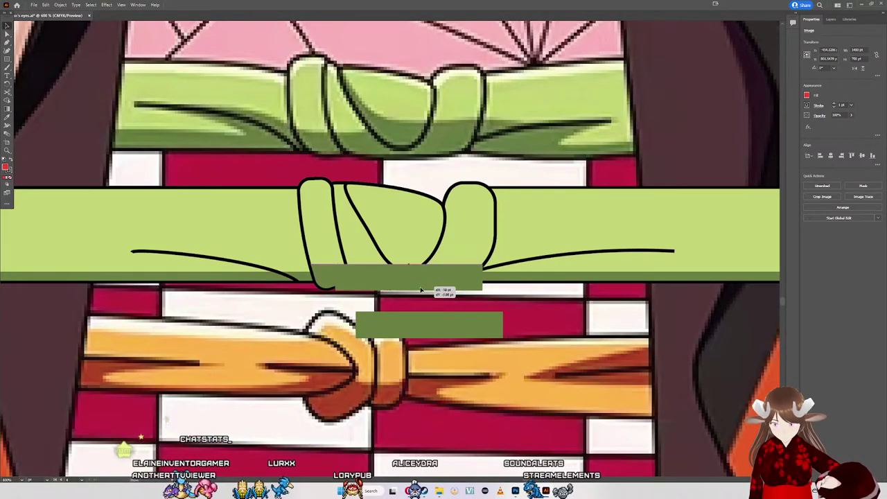
{"action": "left_click_drag", "start_coordinate": [421, 290], "coordinate": [423, 292]}
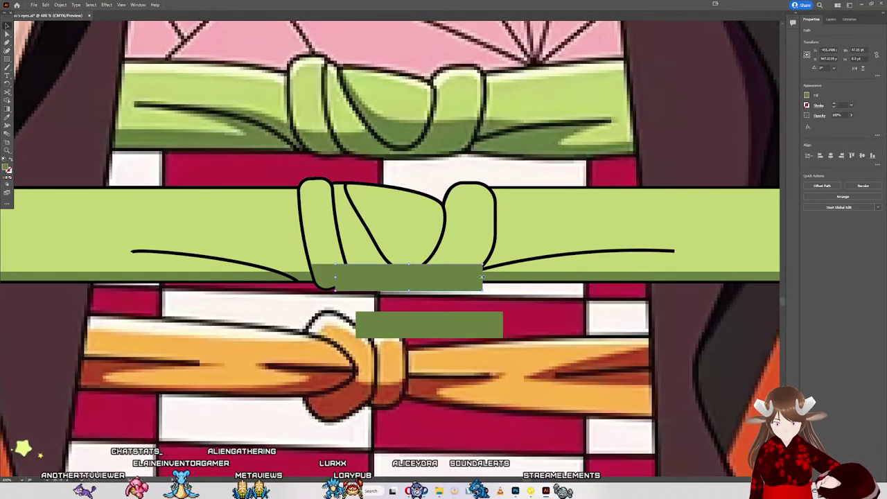
{"action": "mouse_move", "coordinate": [488, 278]}
{"action": "left_mouse_down"}
{"action": "mouse_move", "coordinate": [597, 284]}
{"action": "mouse_move", "coordinate": [466, 280]}
{"action": "left_mouse_up"}
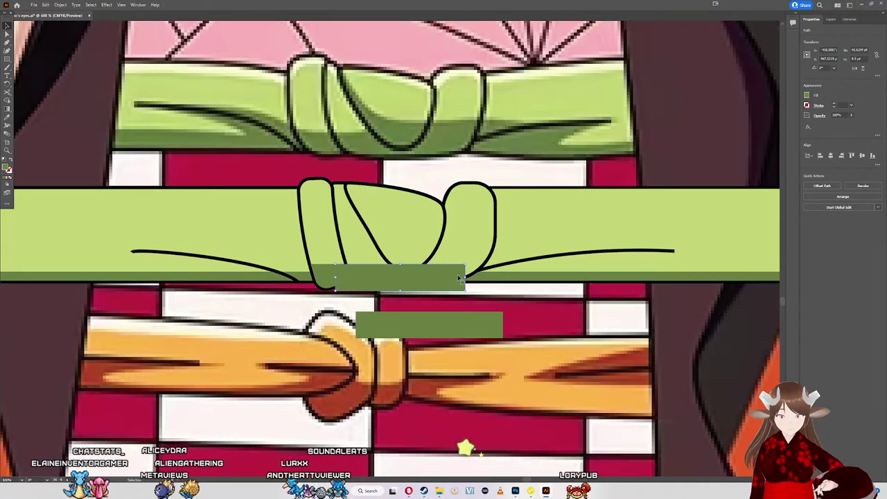
{"action": "mouse_move", "coordinate": [464, 278]}
{"action": "left_mouse_down"}
{"action": "mouse_move", "coordinate": [413, 280]}
{"action": "mouse_move", "coordinate": [509, 300]}
{"action": "left_mouse_up"}
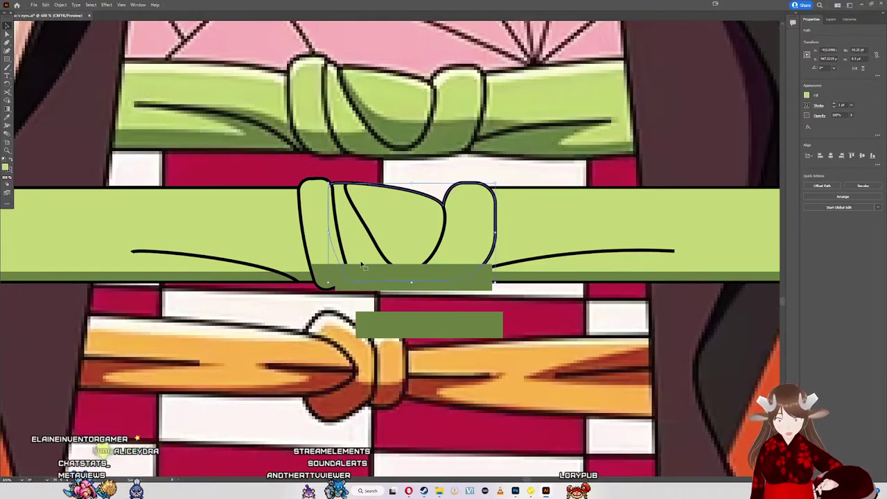
Step: Copy the knot over itself and keep only its bottom region with Shape Builder
{"action": "key", "text": "ctrl+shift+bracketright"}
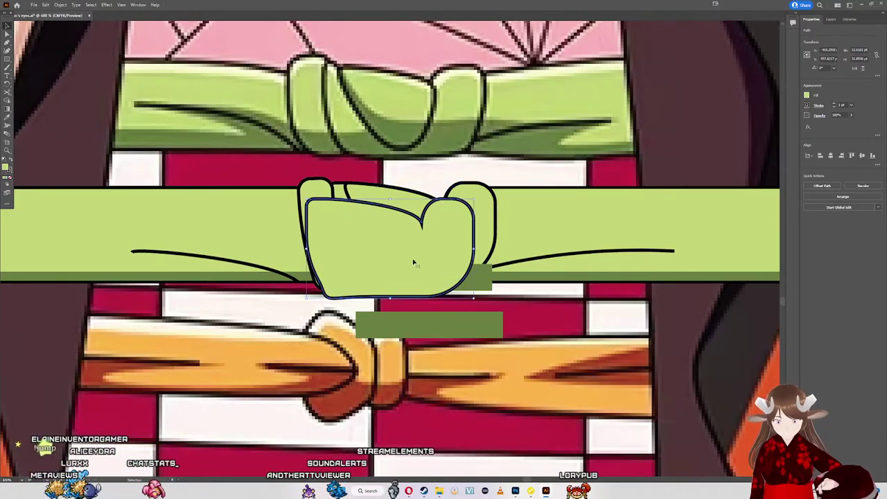
{"action": "left_click_drag", "start_coordinate": [416, 257], "coordinate": [429, 245]}
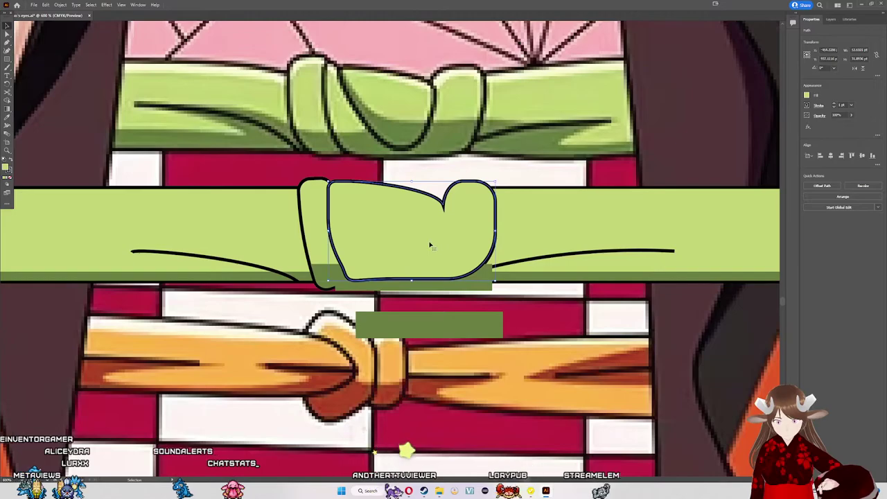
{"action": "left_click", "coordinate": [397, 289], "text": "shift"}
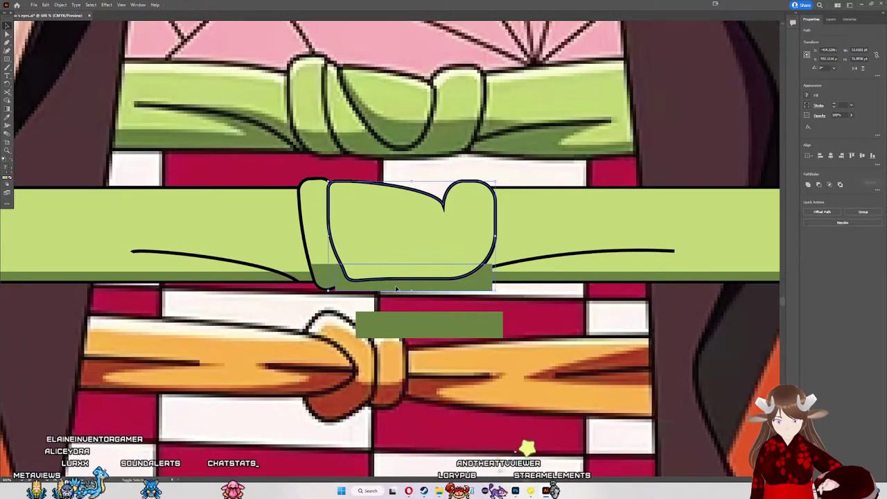
{"action": "key", "text": "shift+m"}
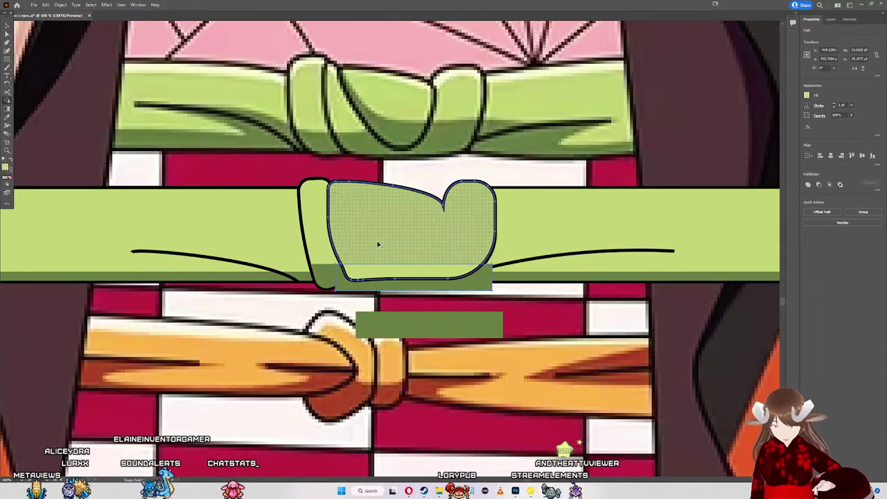
{"action": "left_click", "coordinate": [375, 242], "text": "alt"}
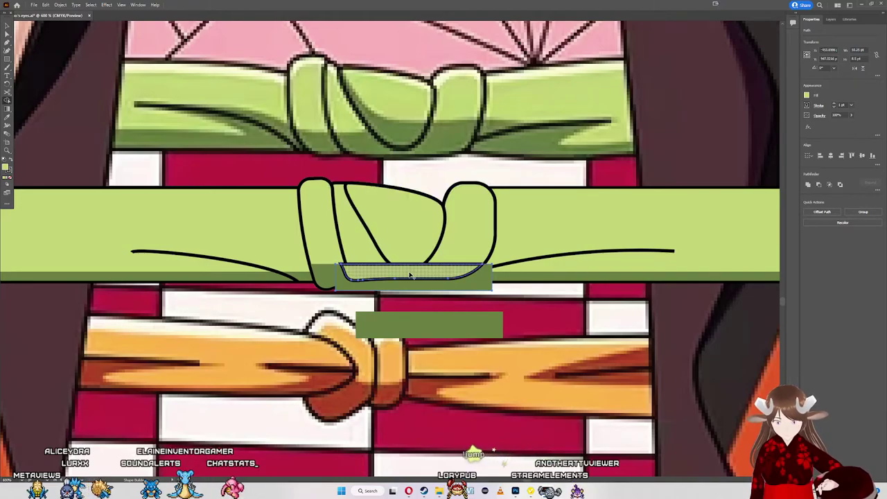
{"action": "left_click", "coordinate": [367, 275], "text": "alt"}
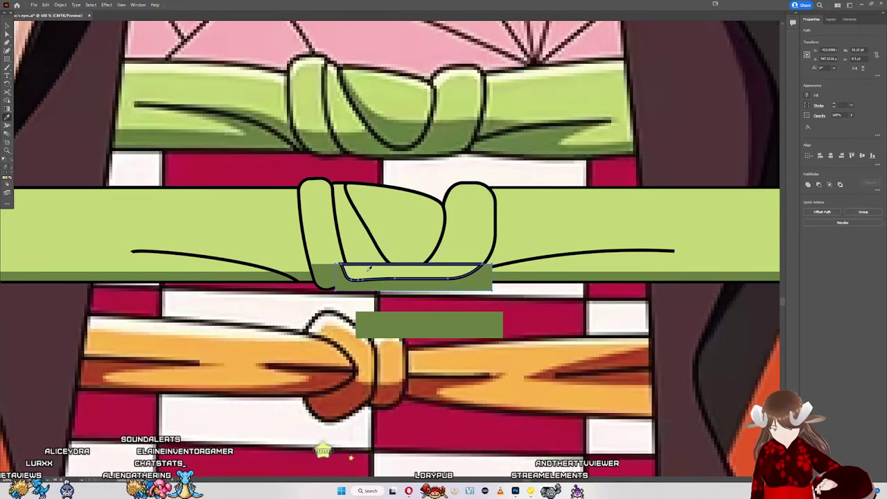
Step: Move the leftover rectangle onto the lower strip and fill the knot-bottom shape dark green
{"action": "left_click", "coordinate": [363, 280], "text": "alt"}
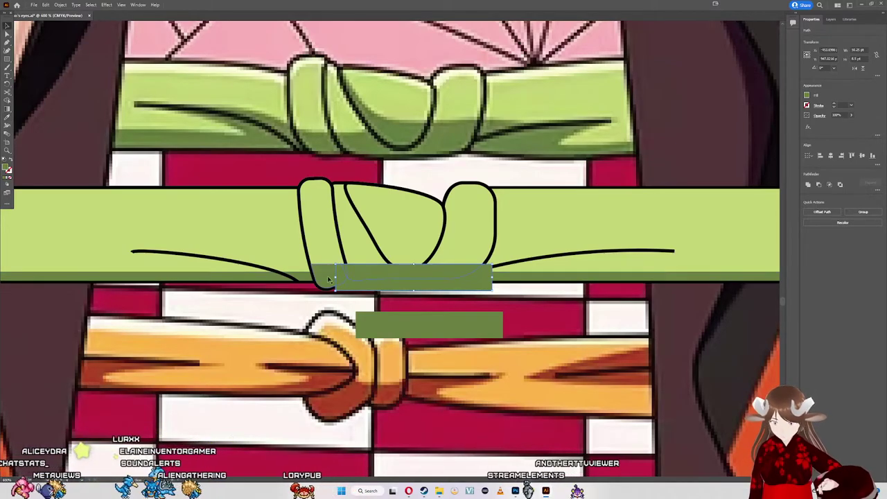
{"action": "left_click", "coordinate": [370, 290]}
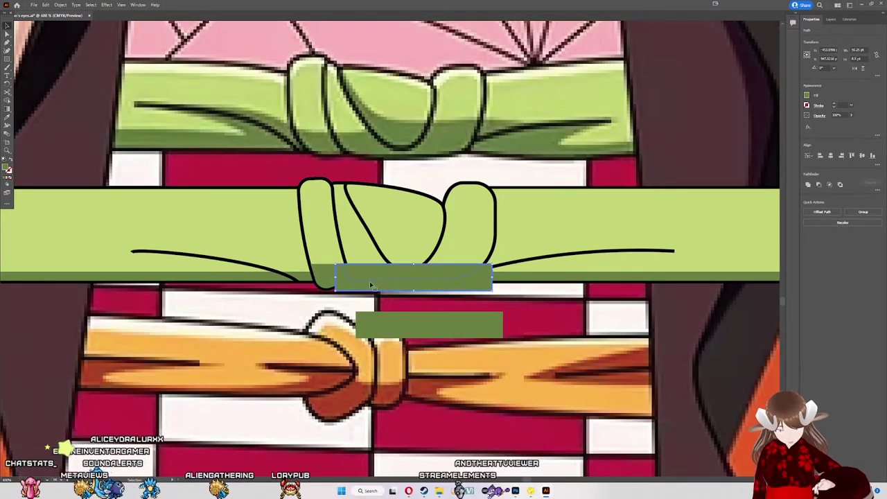
{"action": "key", "text": "Delete"}
{"action": "key", "text": "ctrl+z"}
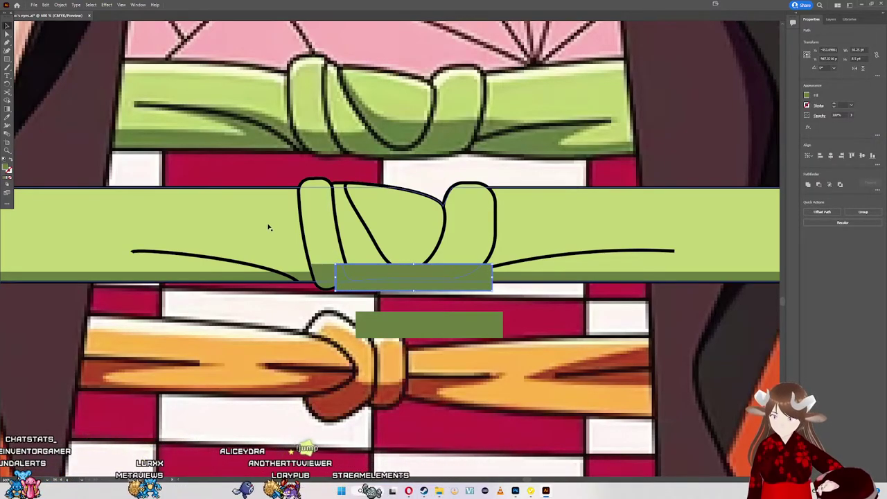
{"action": "left_click_drag", "start_coordinate": [379, 286], "coordinate": [375, 324]}
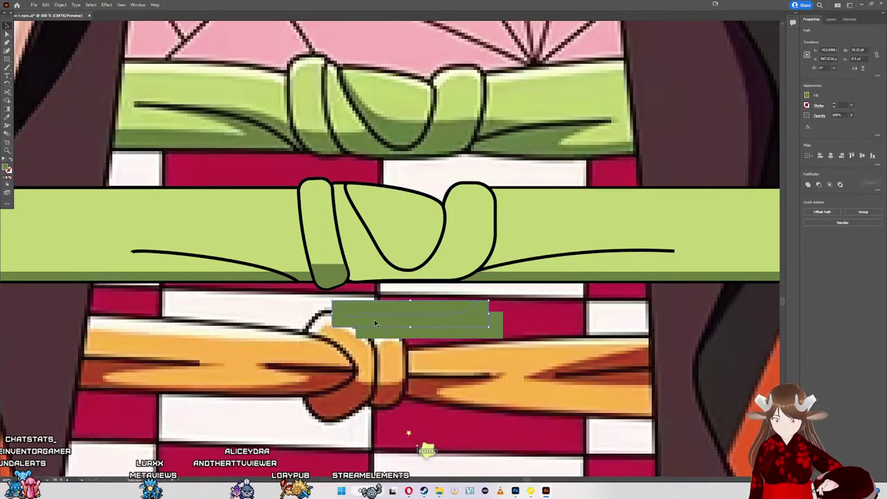
{"action": "key", "text": "ctrl+z"}
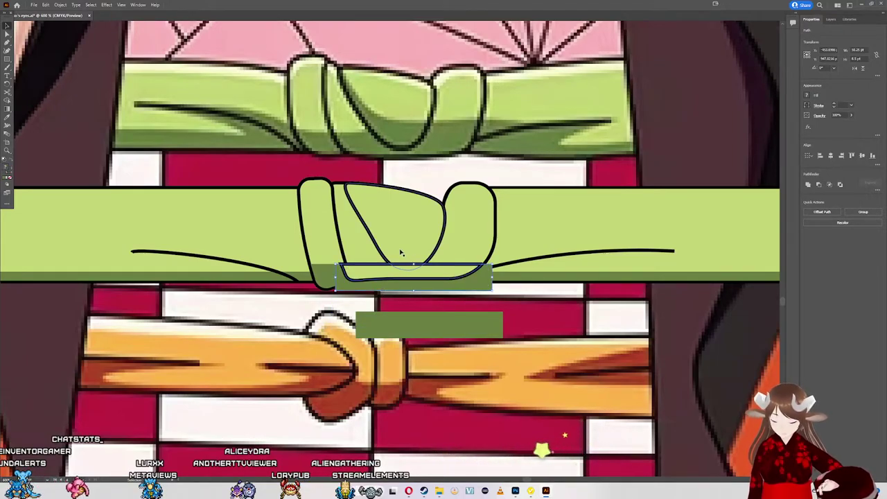
{"action": "left_click", "coordinate": [435, 323]}
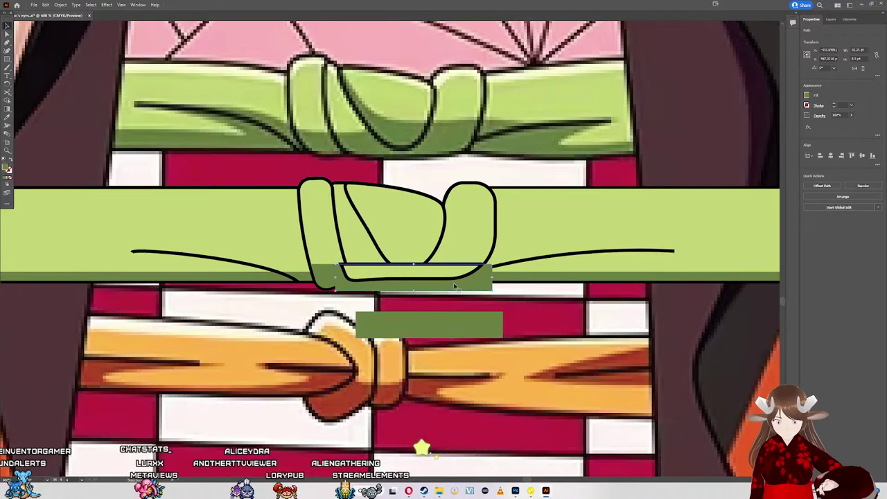
{"action": "left_click_drag", "start_coordinate": [455, 287], "coordinate": [460, 348]}
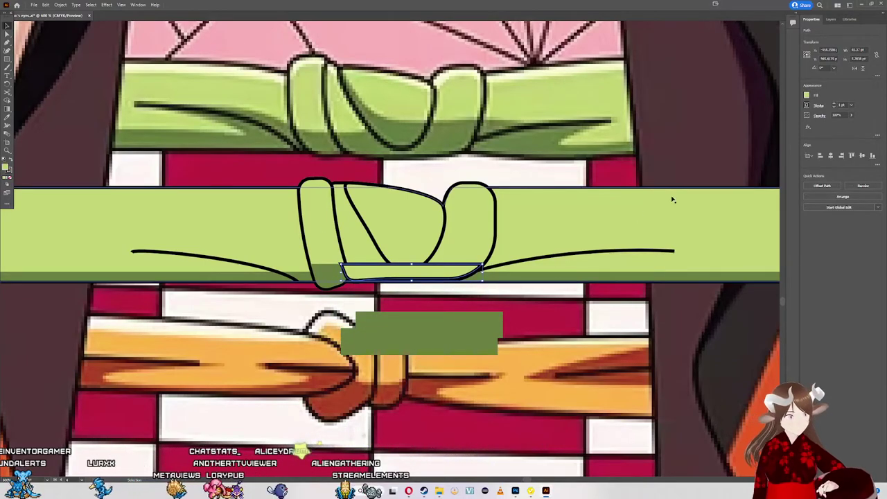
{"action": "key", "text": "i"}
{"action": "left_click", "coordinate": [423, 333]}
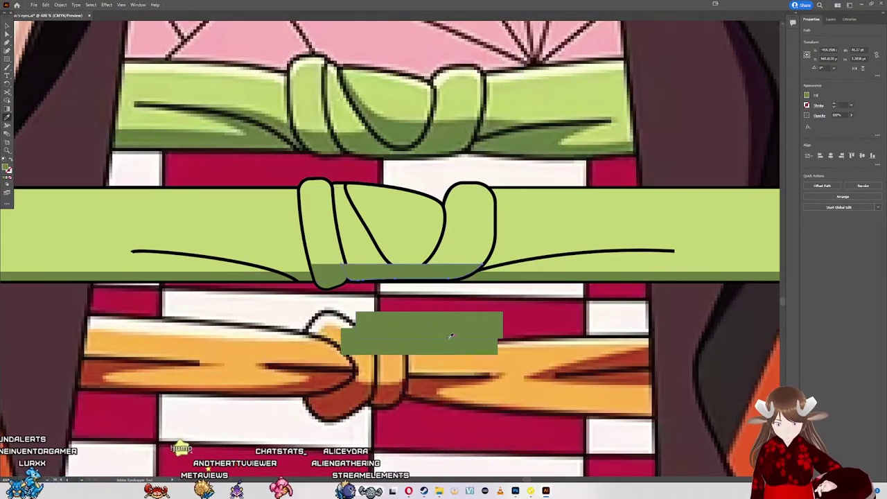
Step: Pull the dark-green shading's left edge in toward the knot loop at its bottom
{"action": "key", "text": "ctrl+equal"}
{"action": "key", "text": "ctrl+equal"}
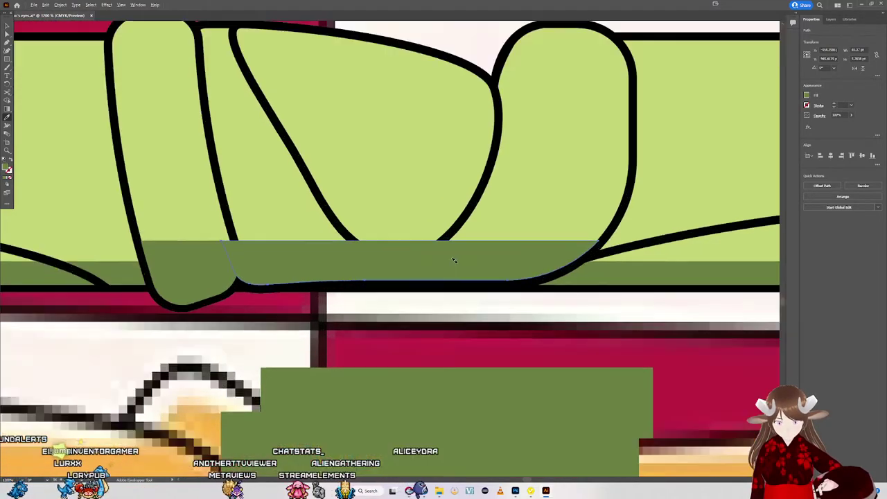
{"action": "key", "text": "a"}
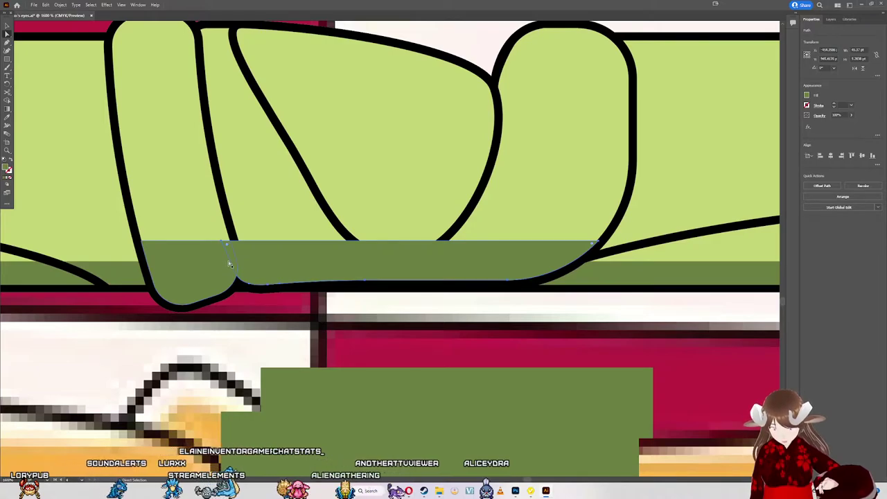
{"action": "left_click_drag", "start_coordinate": [230, 264], "coordinate": [240, 260]}
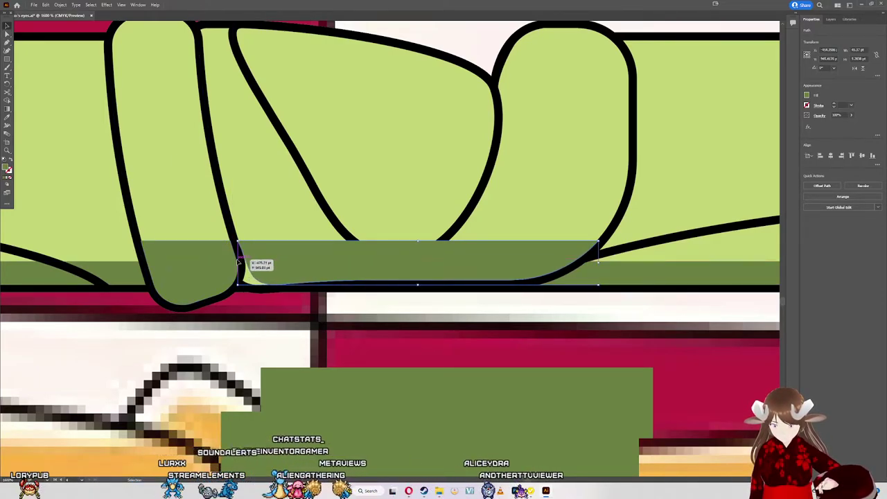
{"action": "left_click", "coordinate": [252, 281]}
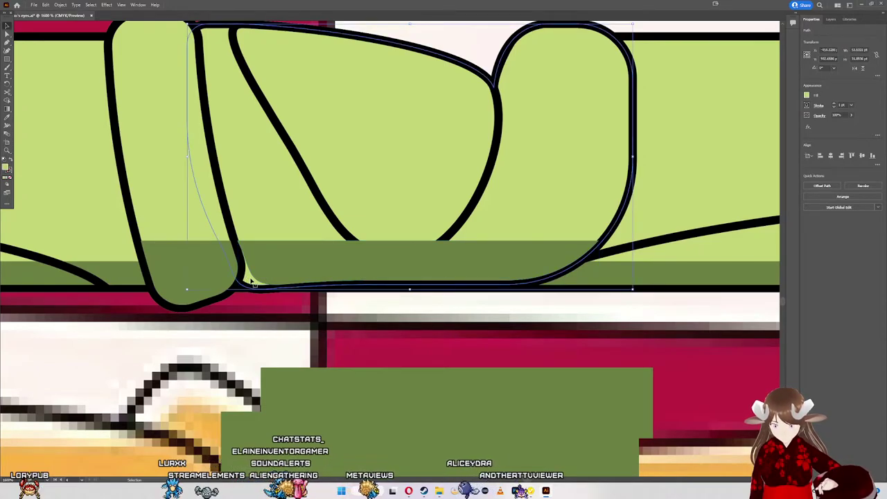
{"action": "key", "text": "a"}
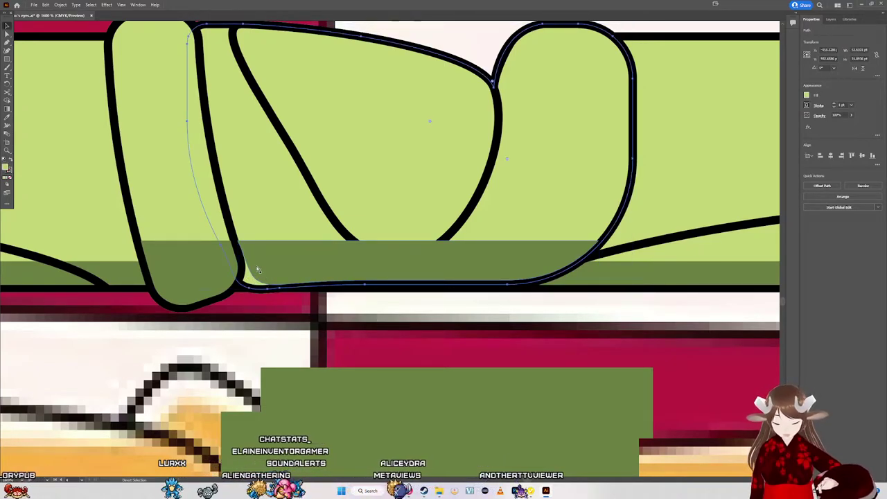
Step: Give the bottom shading shape no stroke, meet the knot loop, and fill it dark green
{"action": "left_click", "coordinate": [284, 268]}
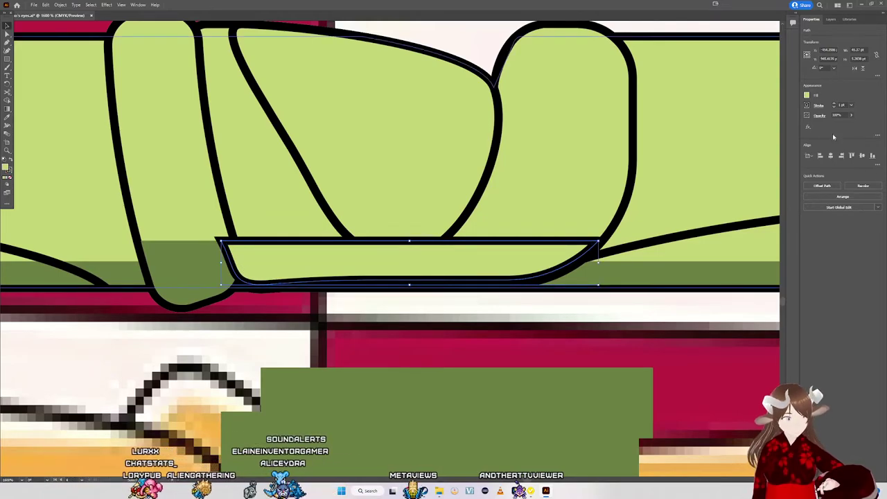
{"action": "left_click", "coordinate": [809, 96]}
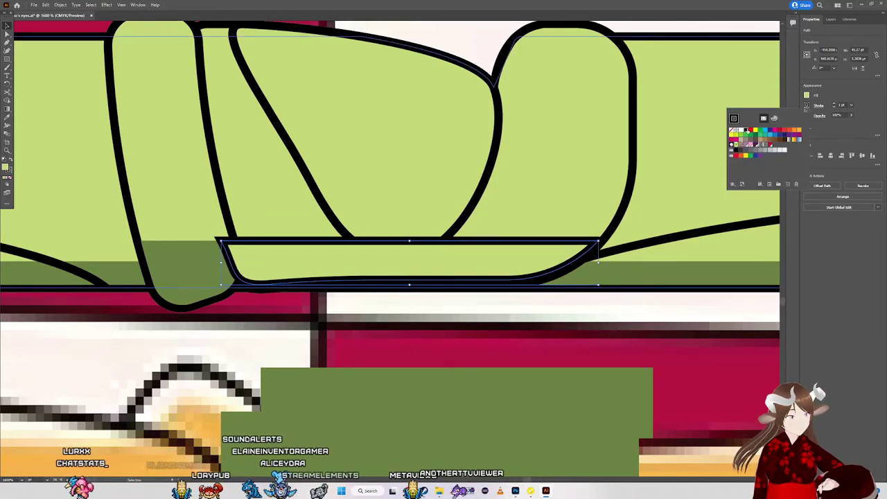
{"action": "left_click", "coordinate": [733, 130]}
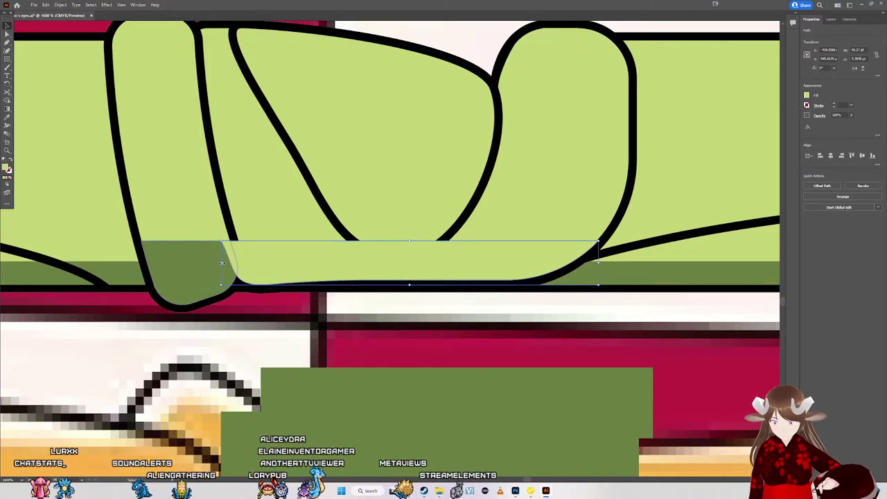
{"action": "mouse_move", "coordinate": [222, 263]}
{"action": "left_mouse_down"}
{"action": "mouse_move", "coordinate": [241, 265]}
{"action": "mouse_move", "coordinate": [218, 261]}
{"action": "left_mouse_up"}
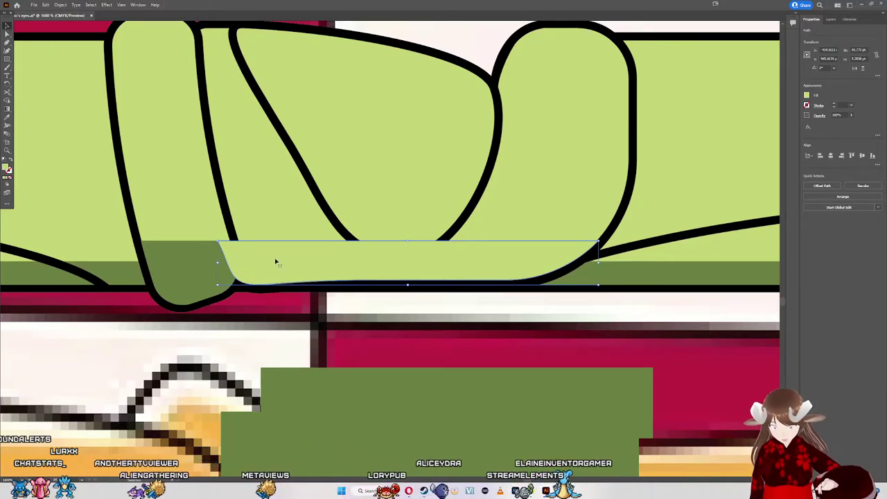
{"action": "key", "text": "i"}
{"action": "left_click", "coordinate": [376, 406]}
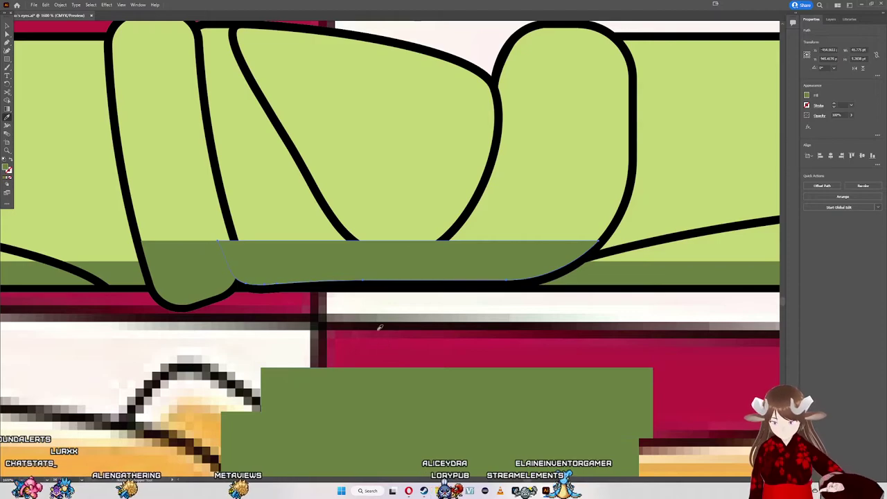
Step: Restack the shading relative to the knot outline and recolour the red sliver green
{"action": "key", "text": "v"}
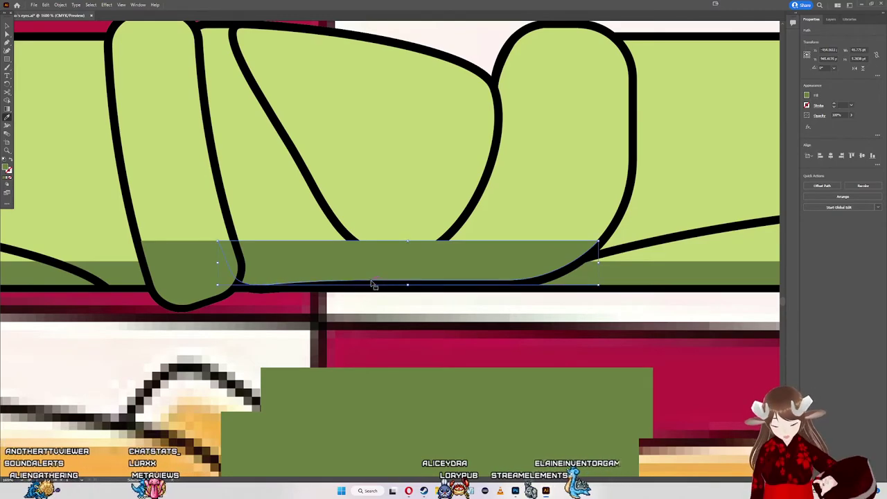
{"action": "key", "text": "ctrl+bracketleft"}
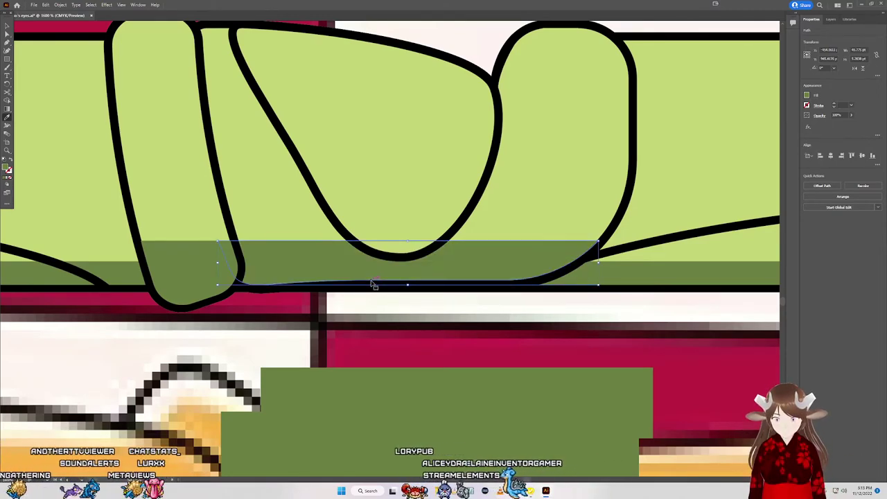
{"action": "key", "text": "ctrl+bracketright"}
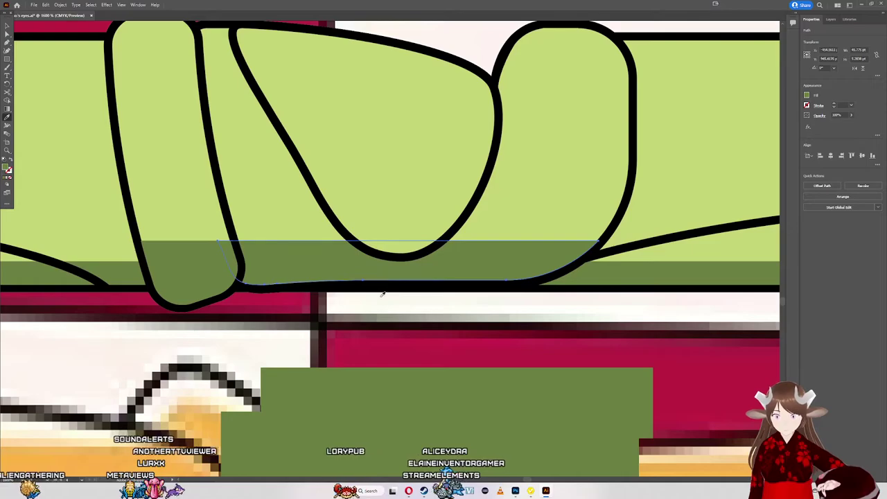
{"action": "scroll", "coordinate": [385, 295], "scroll_direction": "down", "scroll_amount": 3}
{"action": "left_click", "coordinate": [454, 321]}
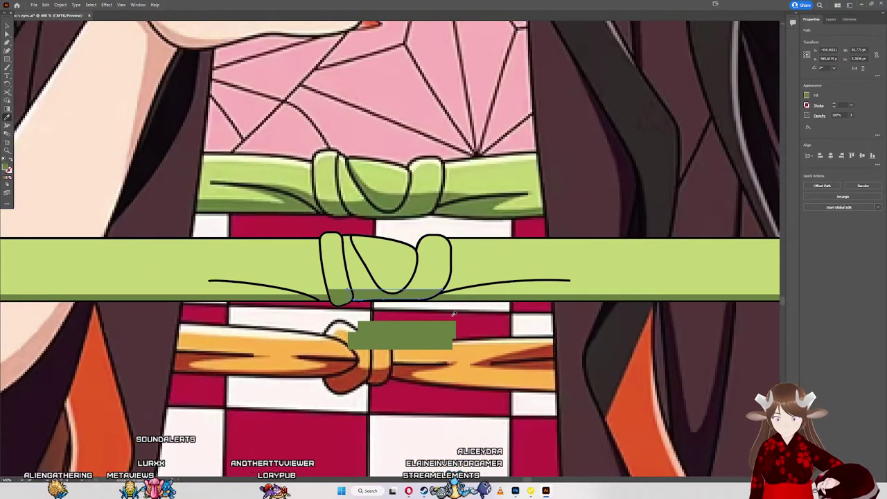
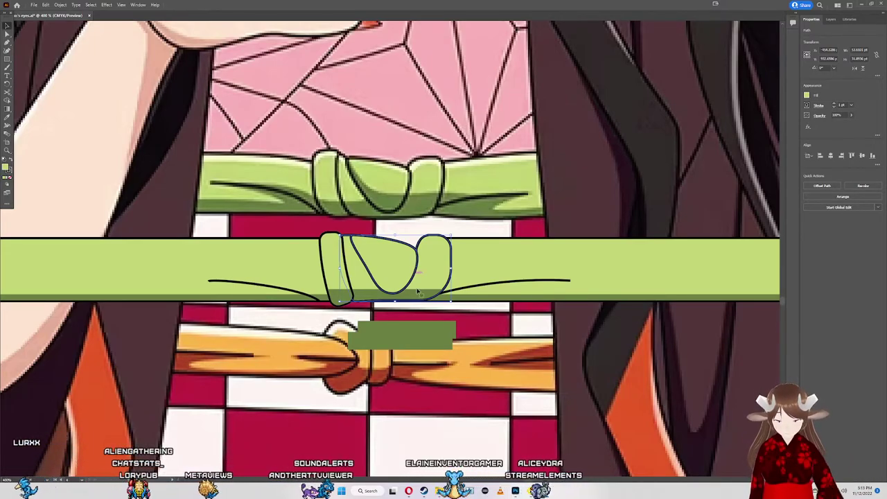
Step: Move the dark green rectangle onto the lower sash knot and stretch it down over the loop's upper part
{"action": "left_click_drag", "start_coordinate": [407, 349], "coordinate": [415, 249]}
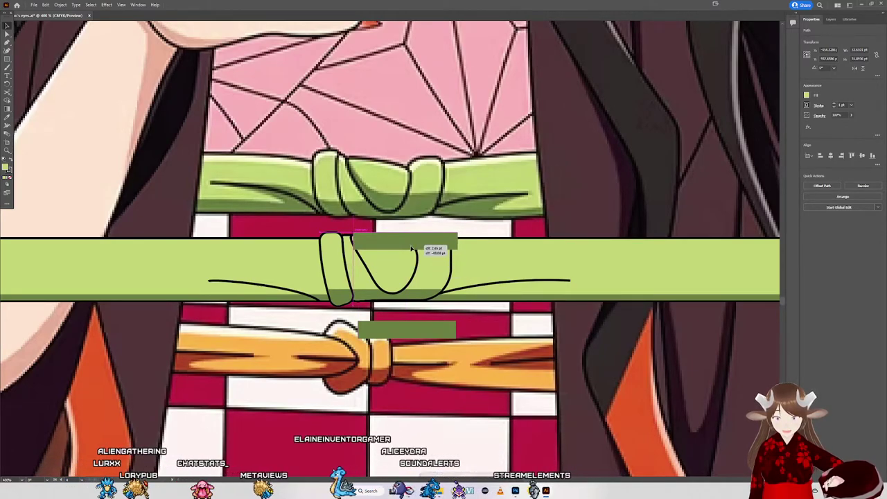
{"action": "left_click_drag", "start_coordinate": [415, 249], "coordinate": [417, 250]}
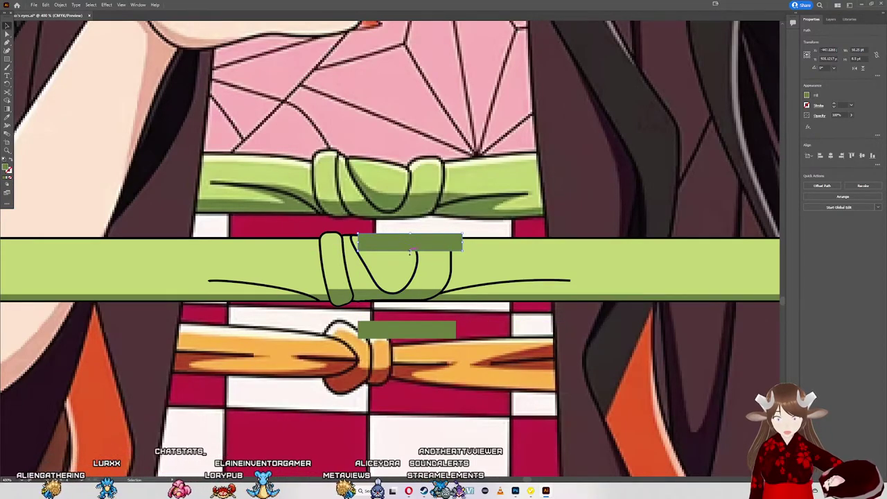
{"action": "left_click_drag", "start_coordinate": [410, 251], "coordinate": [407, 285]}
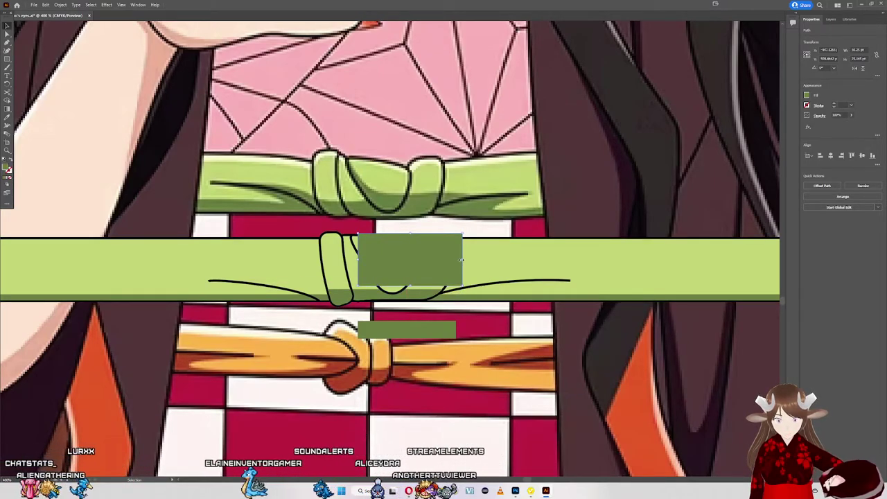
{"action": "scroll", "coordinate": [462, 282], "scroll_direction": "up", "scroll_amount": 5, "text": "alt"}
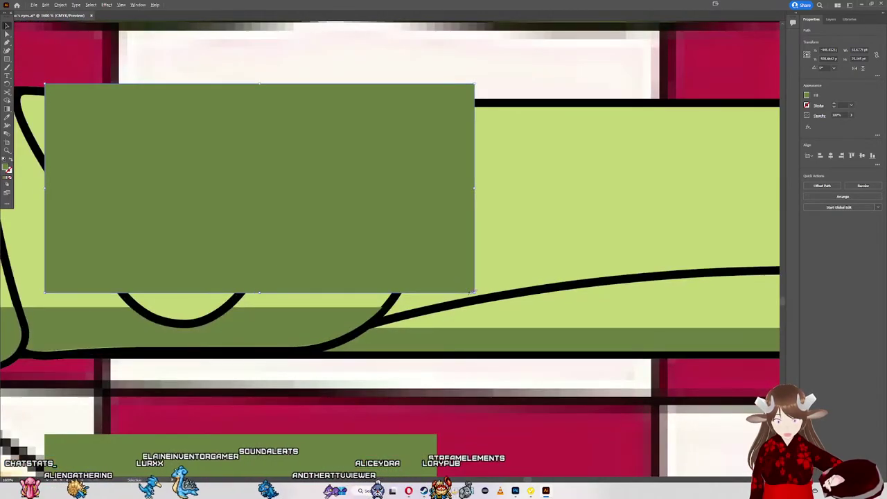
{"action": "left_click_drag", "start_coordinate": [475, 294], "coordinate": [480, 299]}
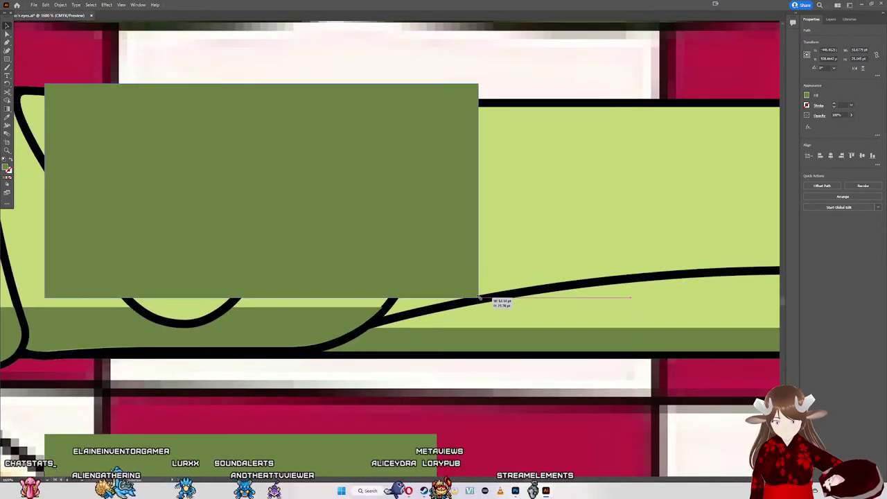
{"action": "scroll", "coordinate": [272, 255], "scroll_direction": "up", "scroll_amount": 1}
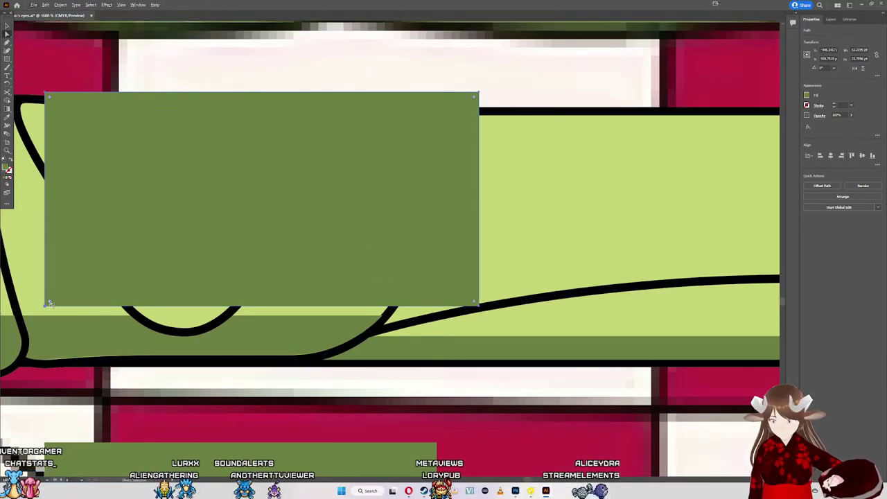
Step: Round only the rectangle's bottom-left corner into a broad curve following the knot's inner loop
{"action": "left_click_drag", "start_coordinate": [49, 303], "coordinate": [145, 222]}
{"action": "key", "text": "ctrl+z"}
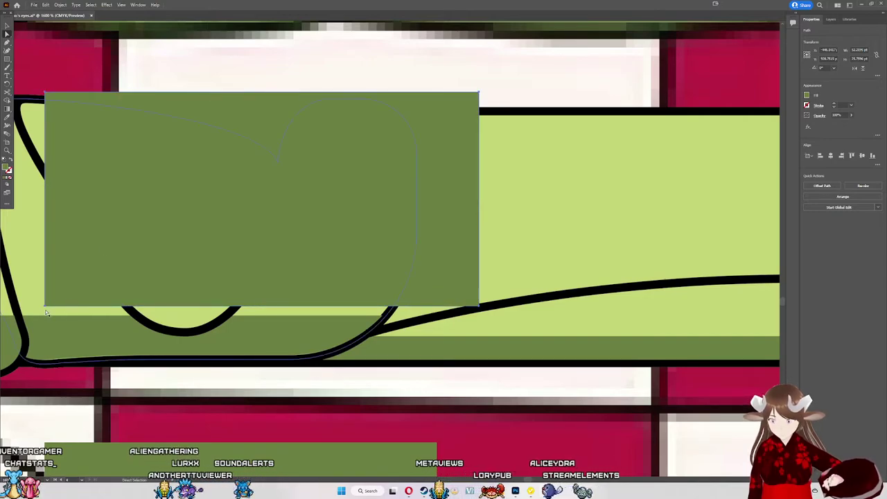
{"action": "left_click", "coordinate": [45, 306]}
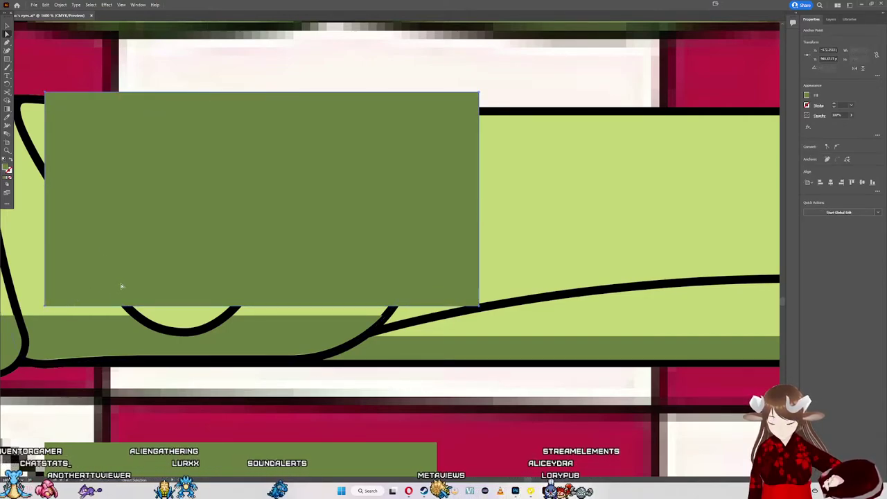
{"action": "left_click", "coordinate": [45, 305]}
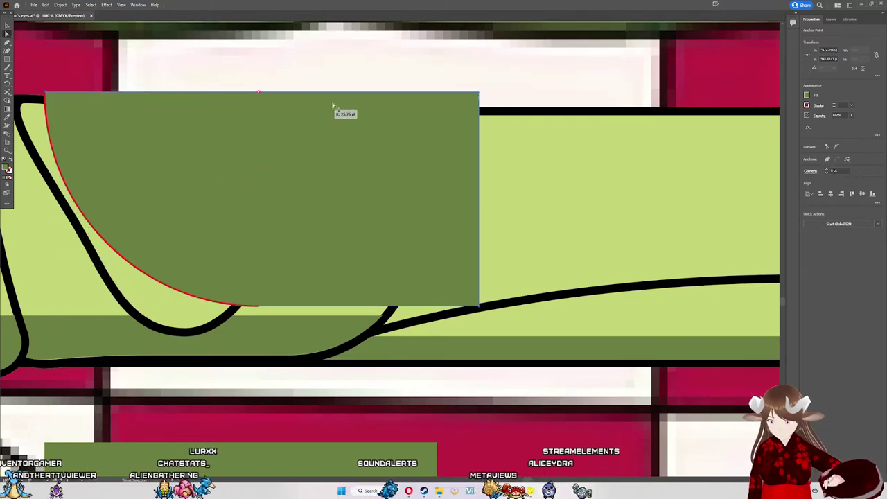
{"action": "left_click_drag", "start_coordinate": [50, 303], "coordinate": [422, 56]}
{"action": "scroll", "coordinate": [229, 168], "scroll_direction": "down", "scroll_amount": 3}
{"action": "scroll", "coordinate": [229, 168], "scroll_direction": "down", "scroll_amount": 2}
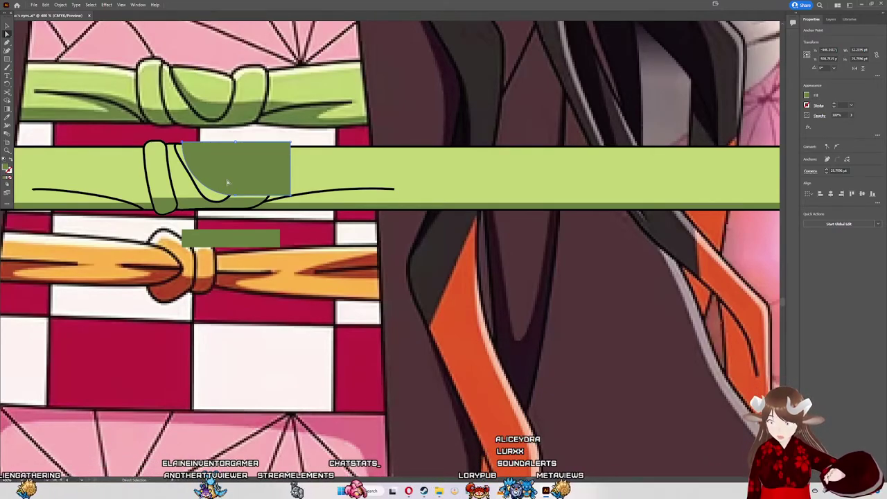
{"action": "scroll", "coordinate": [208, 182], "scroll_direction": "up", "scroll_amount": 3}
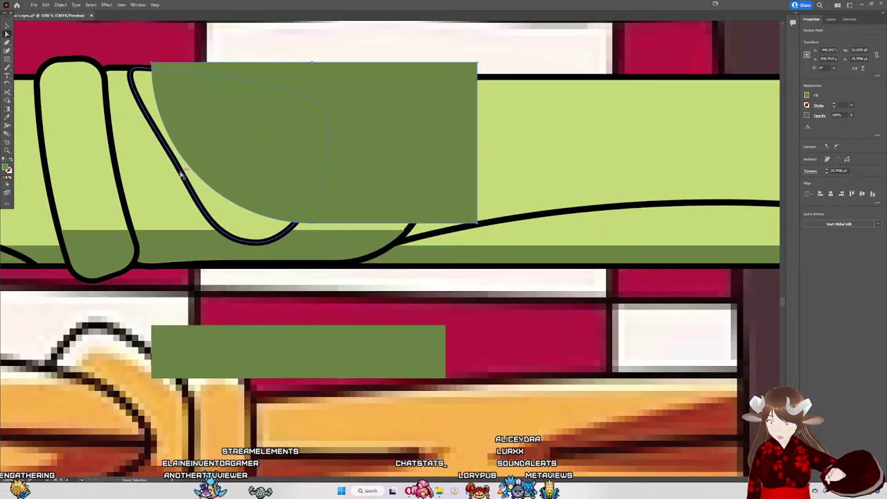
Step: Adjust a point on the knot loop outline and nudge the dark green shape slightly
{"action": "left_click", "coordinate": [182, 175]}
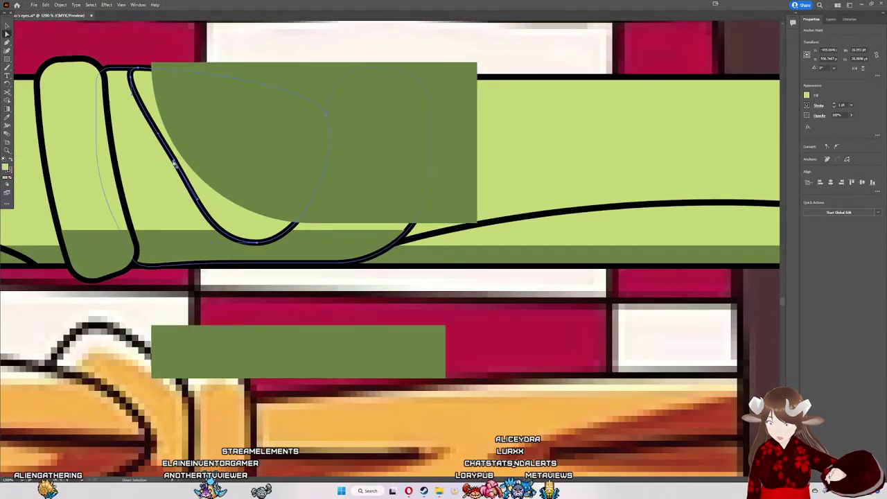
{"action": "left_click_drag", "start_coordinate": [175, 163], "coordinate": [169, 164]}
{"action": "scroll", "coordinate": [178, 171], "scroll_direction": "down", "scroll_amount": 3}
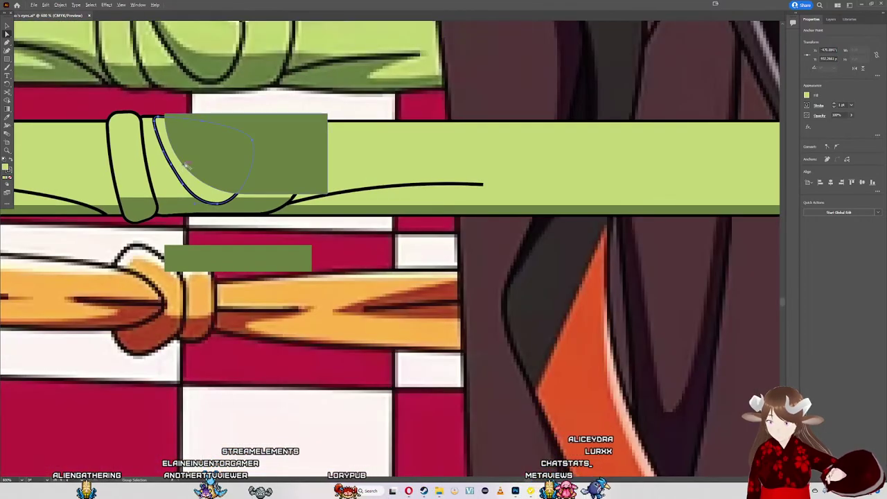
{"action": "scroll", "coordinate": [197, 158], "scroll_direction": "down", "scroll_amount": 2}
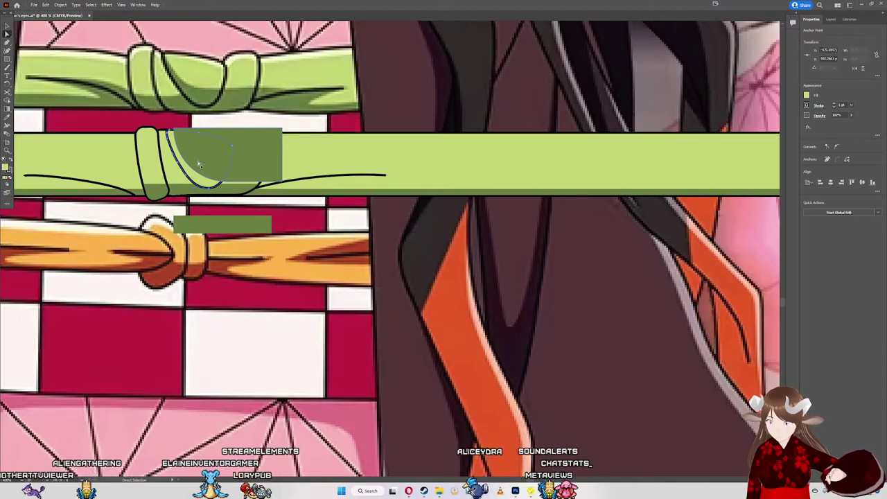
{"action": "left_click_drag", "start_coordinate": [259, 158], "coordinate": [261, 159]}
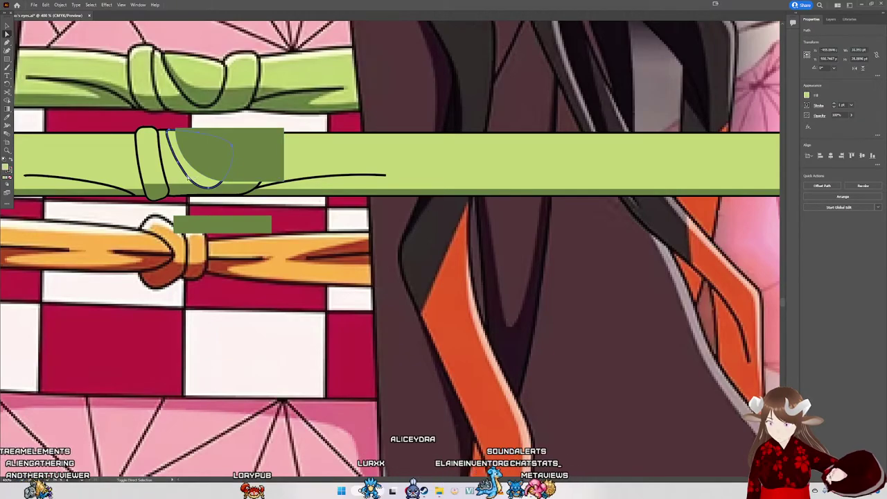
Step: Shift the knot loop shape toward the sash and then to the left
{"action": "mouse_move", "coordinate": [177, 180]}
{"action": "left_mouse_down"}
{"action": "mouse_move", "coordinate": [254, 188]}
{"action": "mouse_move", "coordinate": [215, 172]}
{"action": "left_mouse_up"}
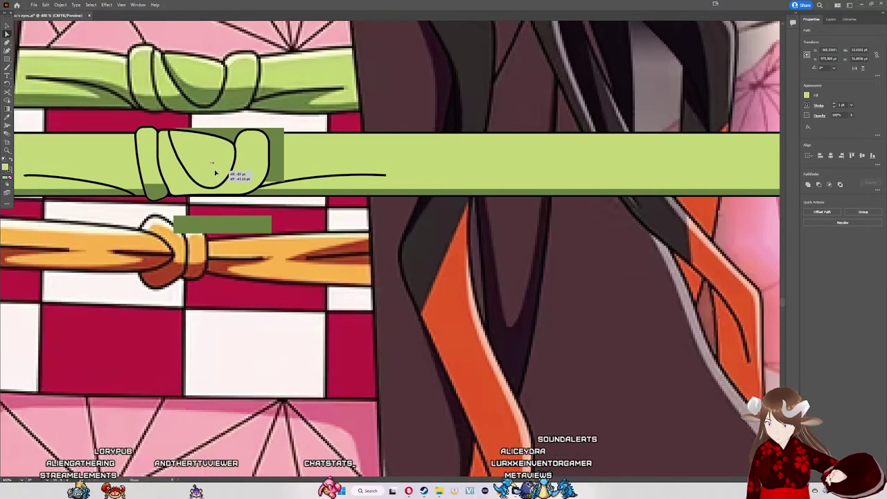
{"action": "scroll", "coordinate": [215, 173], "scroll_direction": "up", "scroll_amount": 2}
{"action": "scroll", "coordinate": [213, 170], "scroll_direction": "up", "scroll_amount": 2}
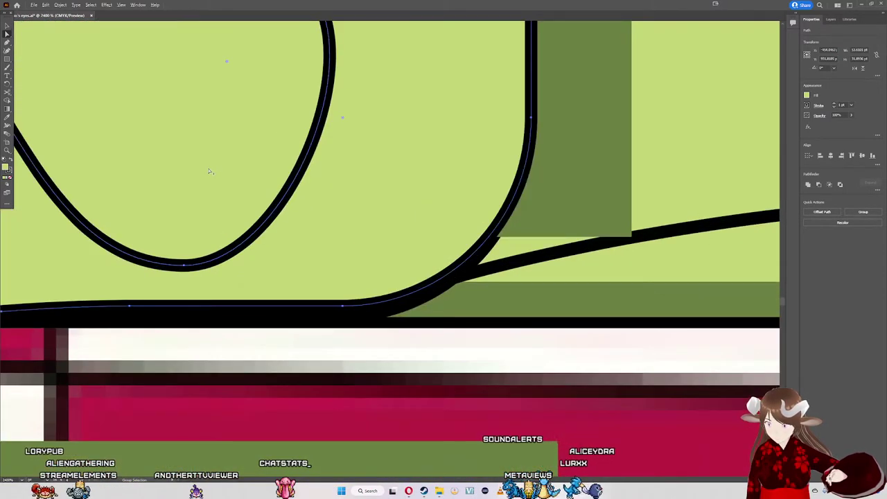
{"action": "scroll", "coordinate": [211, 167], "scroll_direction": "down", "scroll_amount": 1}
{"action": "mouse_move", "coordinate": [212, 168]}
{"action": "left_mouse_down"}
{"action": "mouse_move", "coordinate": [158, 178]}
{"action": "mouse_move", "coordinate": [650, 202]}
{"action": "mouse_move", "coordinate": [350, 177]}
{"action": "mouse_move", "coordinate": [346, 335]}
{"action": "mouse_move", "coordinate": [388, 363]}
{"action": "left_mouse_up"}
Step: Undo the knot move, set the dark green shape aside, and reposition the knot loop shapes
{"action": "key", "text": "ctrl+z"}
{"action": "key", "text": "ctrl+z"}
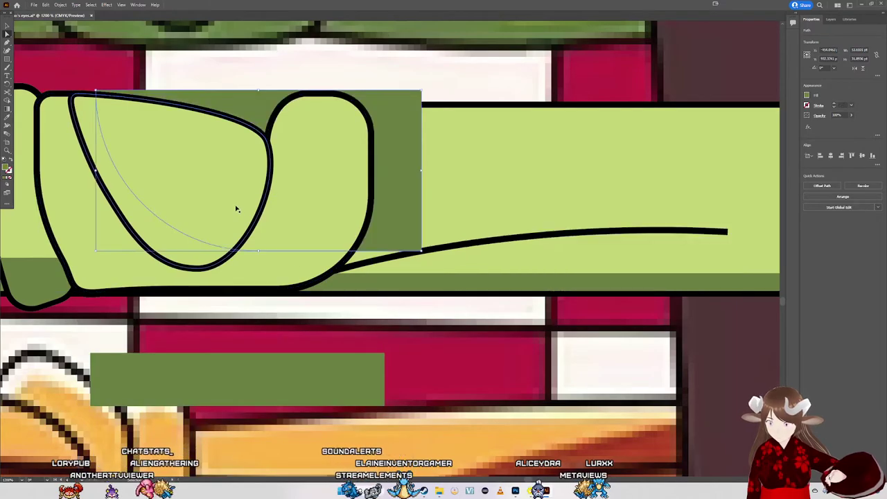
{"action": "mouse_move", "coordinate": [244, 217]}
{"action": "left_mouse_down"}
{"action": "mouse_move", "coordinate": [255, 244]}
{"action": "mouse_move", "coordinate": [244, 220]}
{"action": "left_mouse_up"}
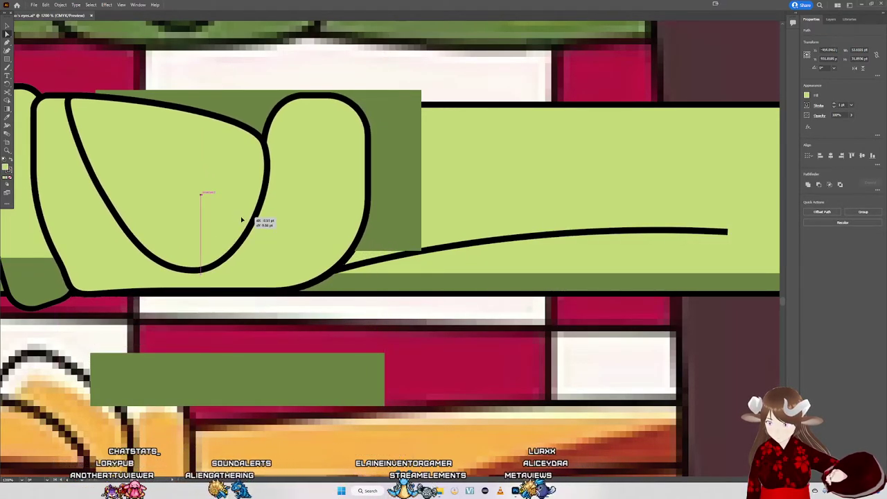
{"action": "left_click_drag", "start_coordinate": [410, 136], "coordinate": [651, 215]}
{"action": "left_click", "coordinate": [307, 155]}
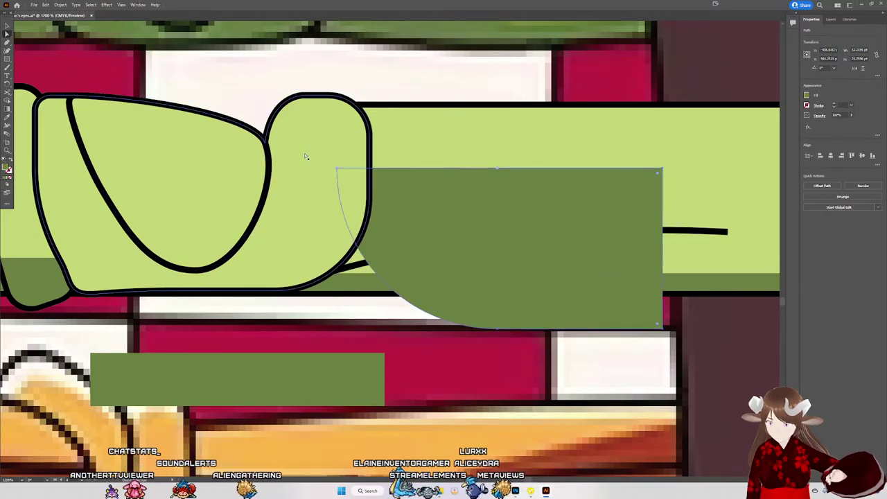
{"action": "left_click", "coordinate": [248, 167], "text": "shift"}
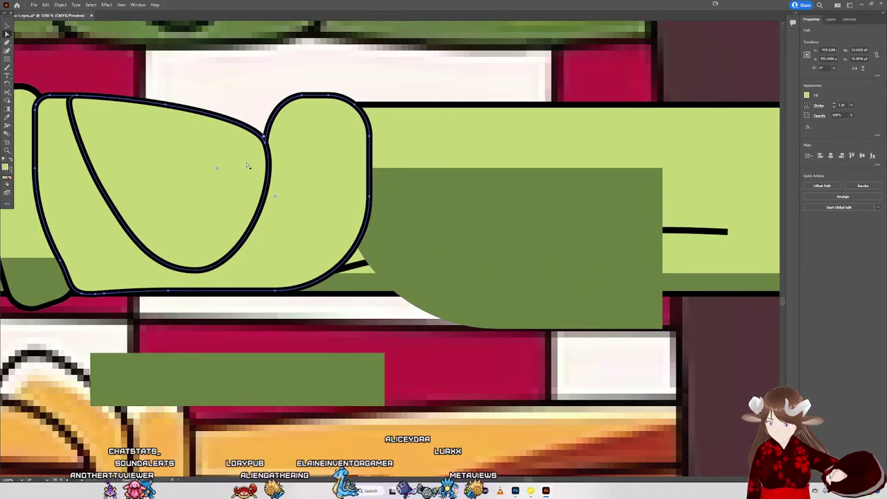
{"action": "mouse_move", "coordinate": [247, 166]}
{"action": "left_mouse_down"}
{"action": "mouse_move", "coordinate": [239, 192]}
{"action": "mouse_move", "coordinate": [240, 171]}
{"action": "left_mouse_up"}
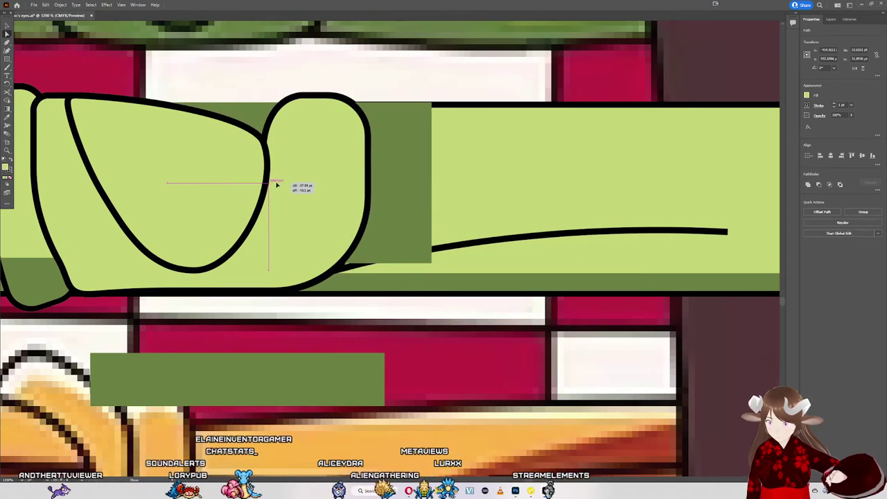
Step: Put the dark green curved shape back on the knot loop, in front, with only the curved loop path selected
{"action": "left_click_drag", "start_coordinate": [507, 250], "coordinate": [269, 184]}
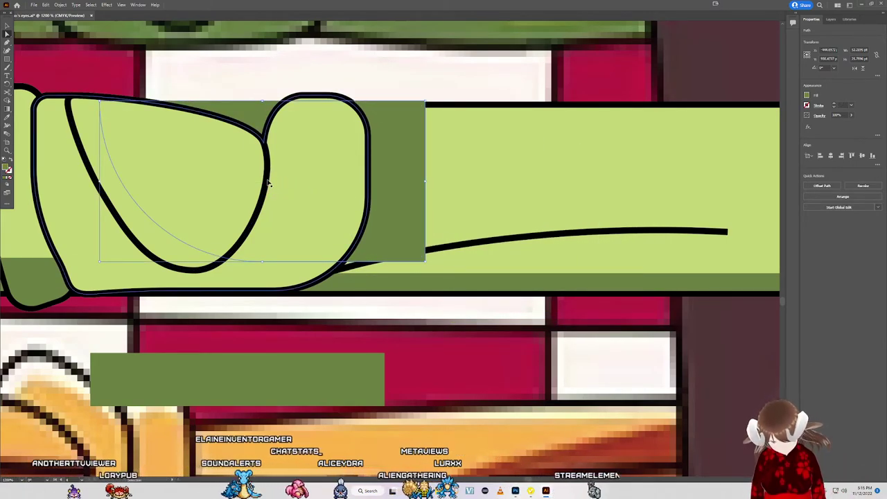
{"action": "key", "text": "ctrl+bracketright"}
{"action": "key", "text": "ctrl+bracketright"}
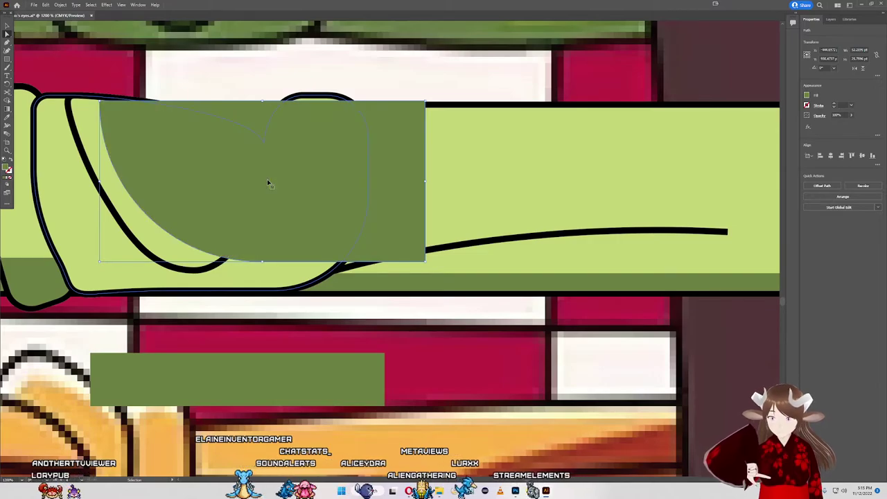
{"action": "scroll", "coordinate": [262, 183], "scroll_direction": "down", "scroll_amount": 2}
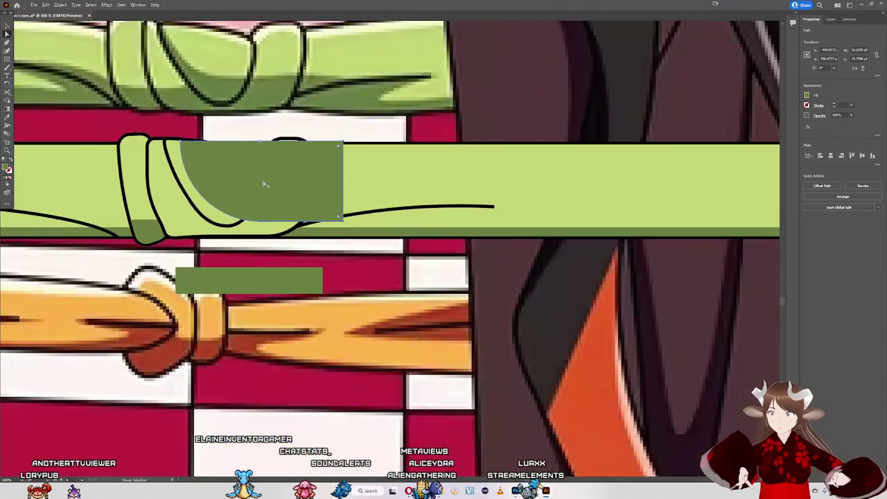
{"action": "scroll", "coordinate": [245, 155], "scroll_direction": "up", "scroll_amount": 2}
{"action": "scroll", "coordinate": [243, 153], "scroll_direction": "up", "scroll_amount": 1}
{"action": "scroll", "coordinate": [242, 151], "scroll_direction": "up", "scroll_amount": 1}
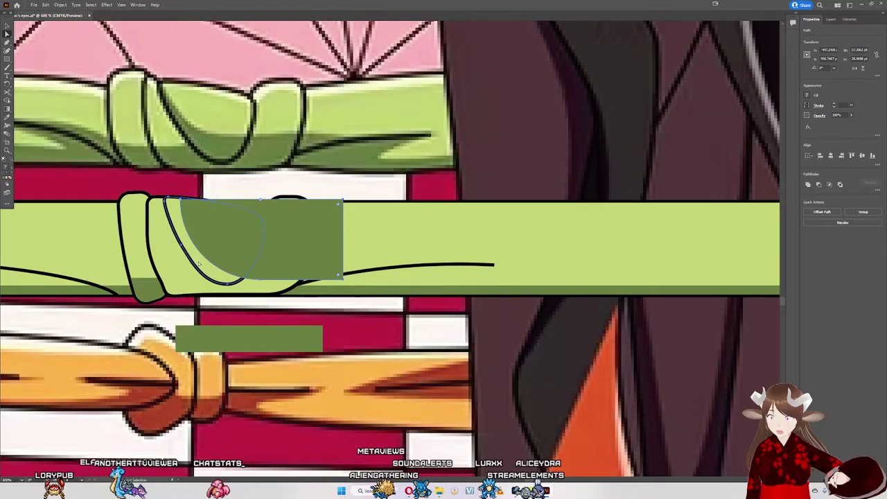
{"action": "left_click", "coordinate": [272, 240], "text": "shift"}
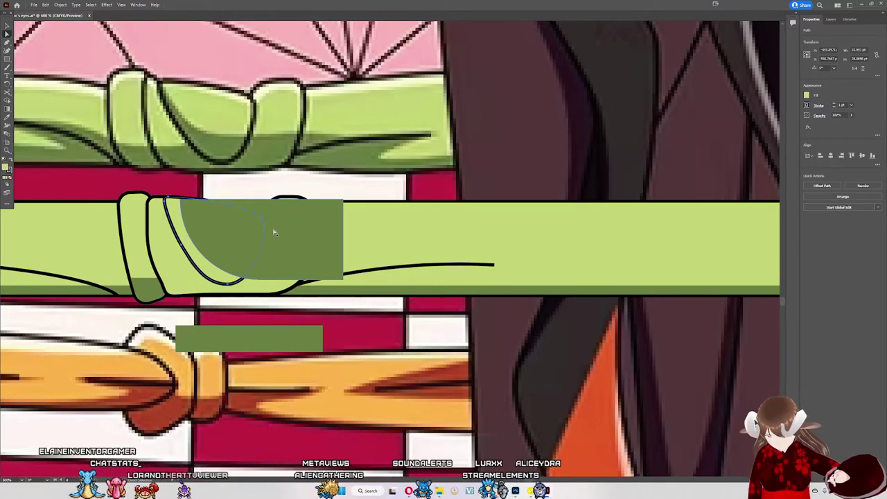
Step: Split the crescent off the dark green rectangle as a light green piece with Shape Builder
{"action": "left_click", "coordinate": [210, 276]}
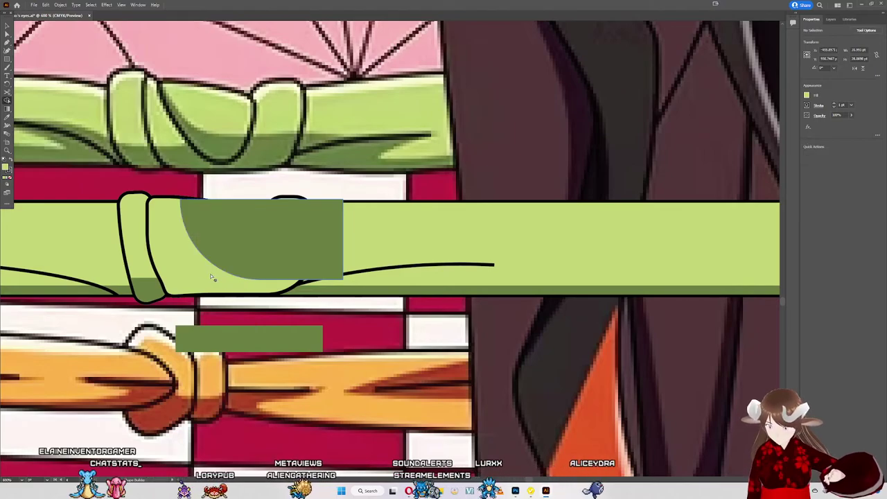
{"action": "left_click", "coordinate": [224, 246]}
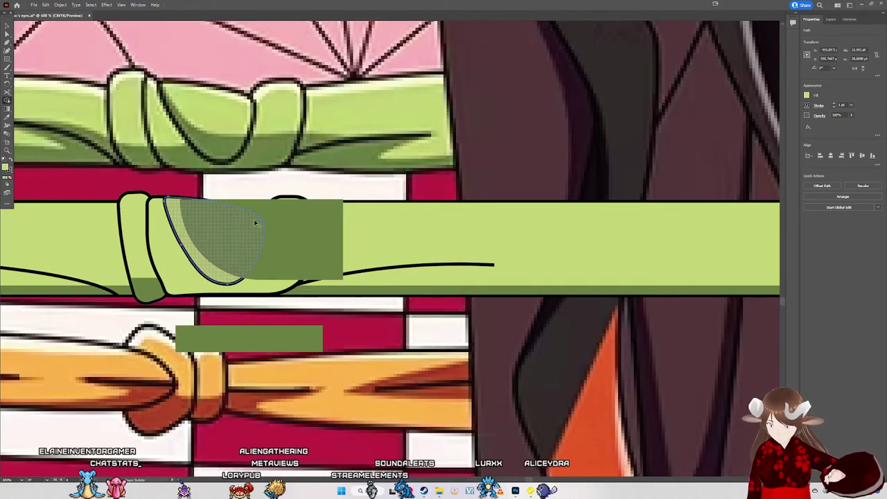
{"action": "key", "text": "ctrl+z"}
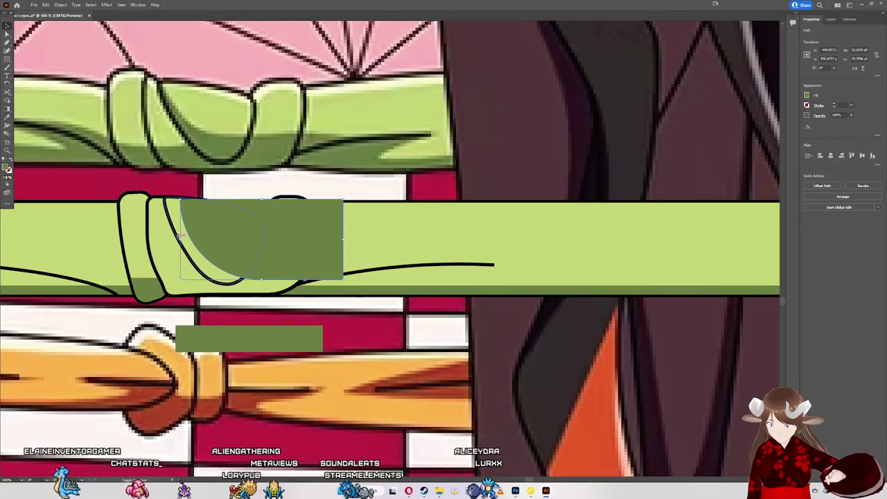
{"action": "left_click", "coordinate": [190, 211], "text": "shift"}
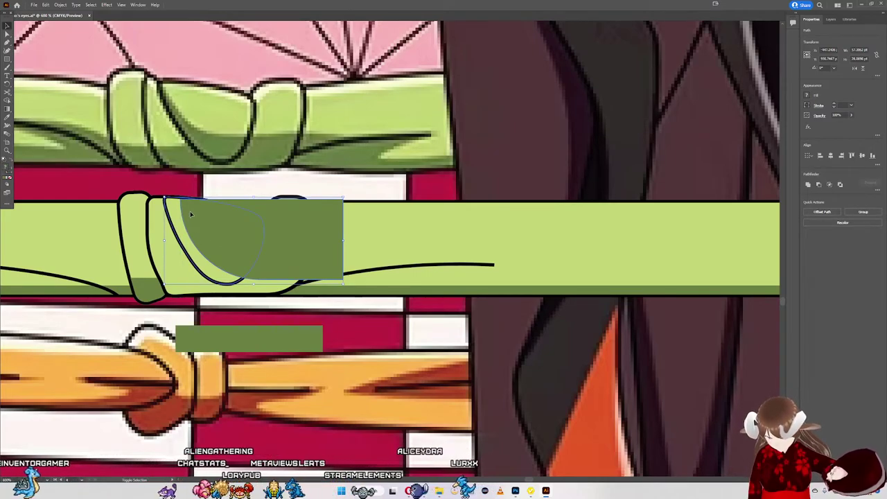
{"action": "key", "text": "shift+m"}
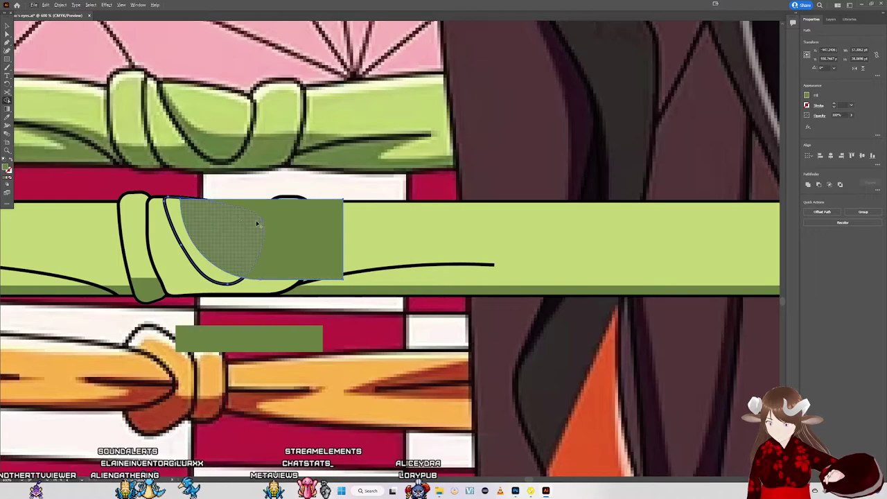
{"action": "left_click", "coordinate": [222, 220]}
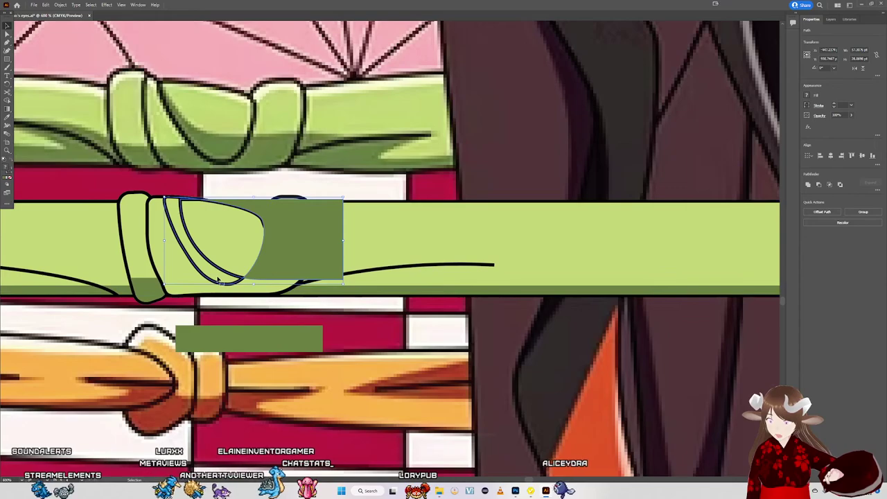
Step: Give the crescent the dark green fill sampled from the small rectangle
{"action": "left_click", "coordinate": [243, 333]}
{"action": "left_click", "coordinate": [186, 239]}
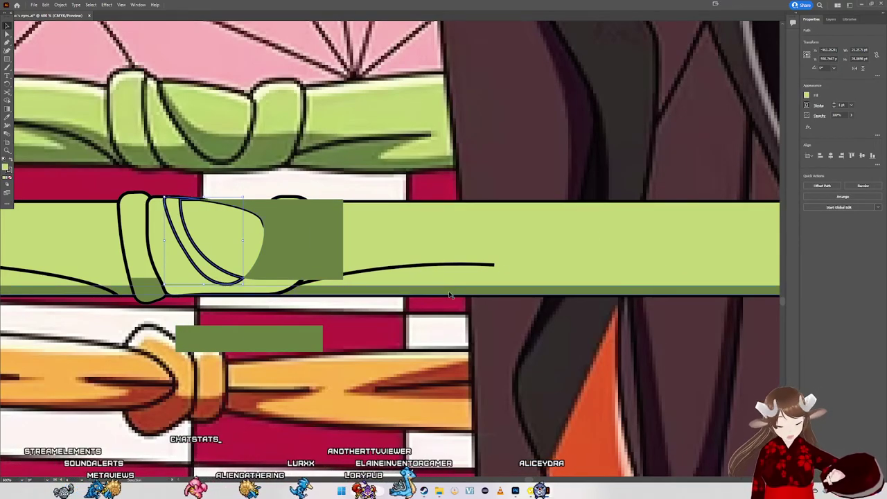
{"action": "key", "text": "i"}
{"action": "left_click", "coordinate": [305, 344]}
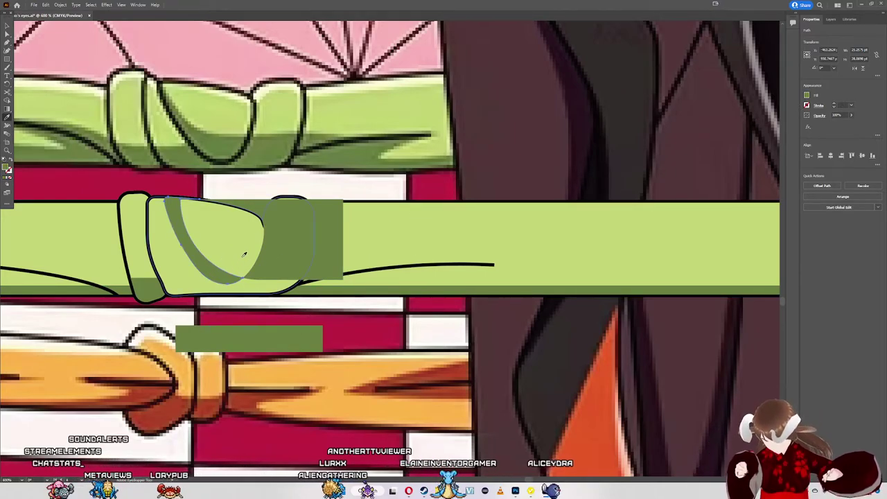
{"action": "key", "text": "v"}
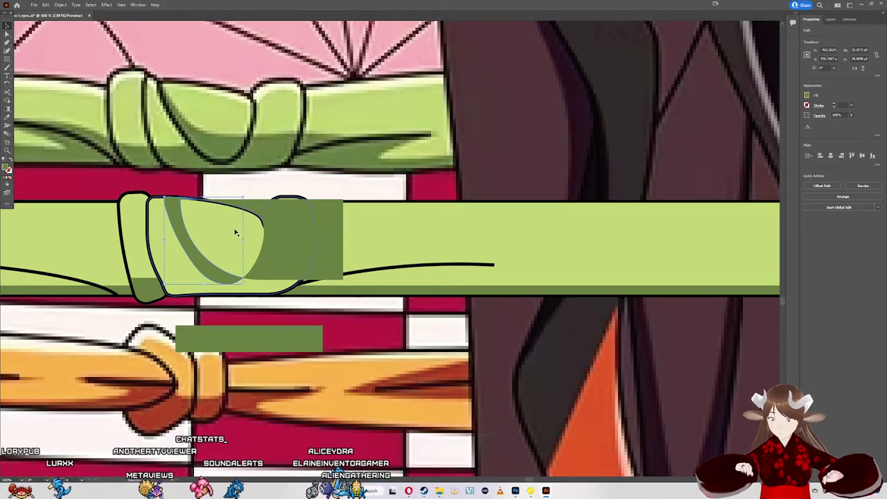
Step: Fill the overlap inside the loop light green and remove the leftover dark green piece
{"action": "left_click", "coordinate": [264, 294]}
{"action": "left_click", "coordinate": [291, 270], "text": "shift"}
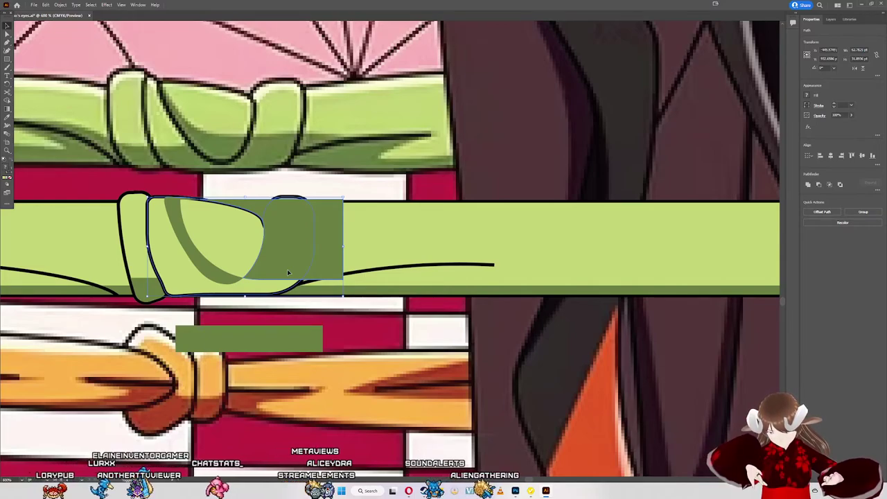
{"action": "key", "text": "shift+m"}
{"action": "left_click", "coordinate": [300, 257]}
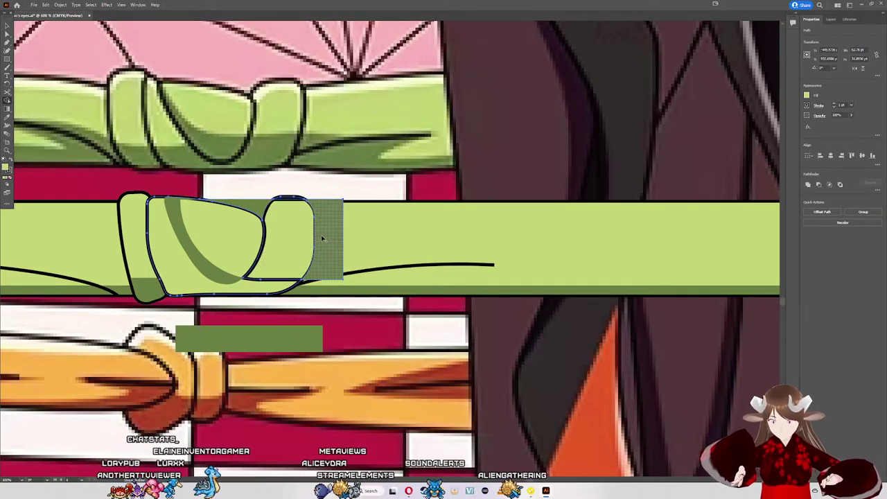
{"action": "left_click", "coordinate": [325, 239], "text": "alt"}
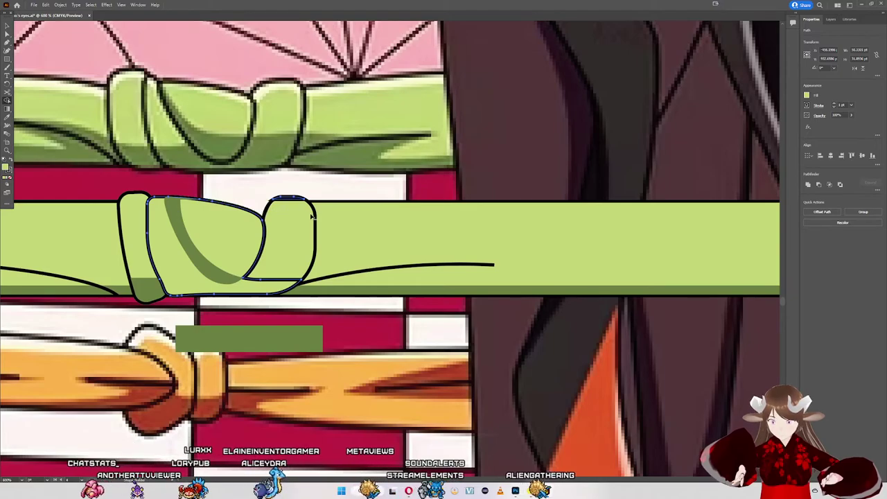
{"action": "scroll", "coordinate": [289, 201], "scroll_direction": "up", "scroll_amount": 1}
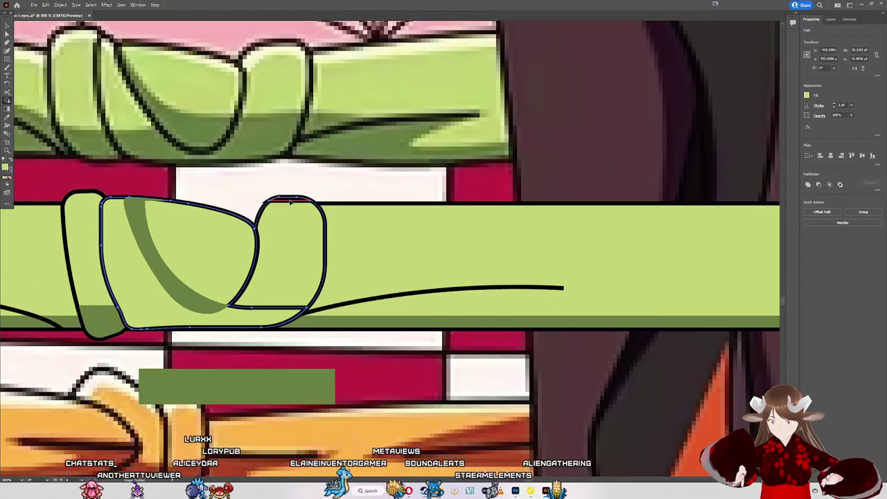
Step: Restore, then delete the leftover dark green piece beside the knot
{"action": "left_click", "coordinate": [289, 201]}
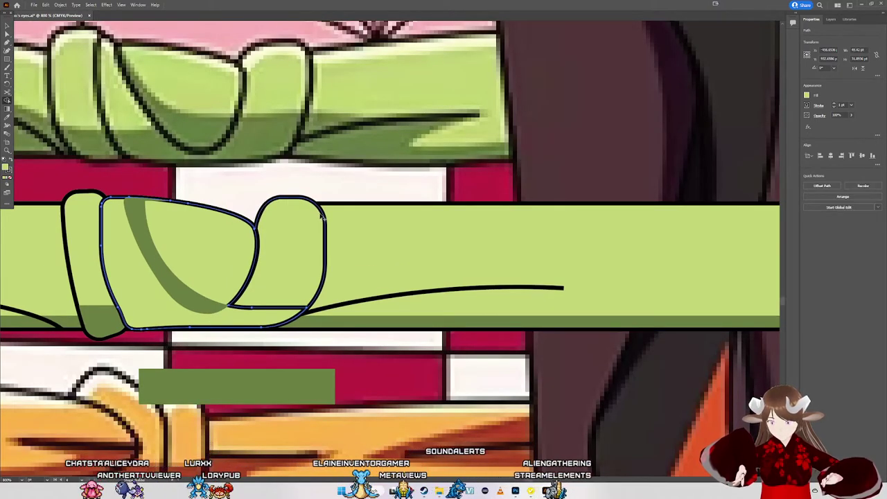
{"action": "scroll", "coordinate": [289, 266], "scroll_direction": "down", "scroll_amount": 2}
{"action": "scroll", "coordinate": [288, 266], "scroll_direction": "down", "scroll_amount": 1}
{"action": "scroll", "coordinate": [288, 265], "scroll_direction": "up", "scroll_amount": 2}
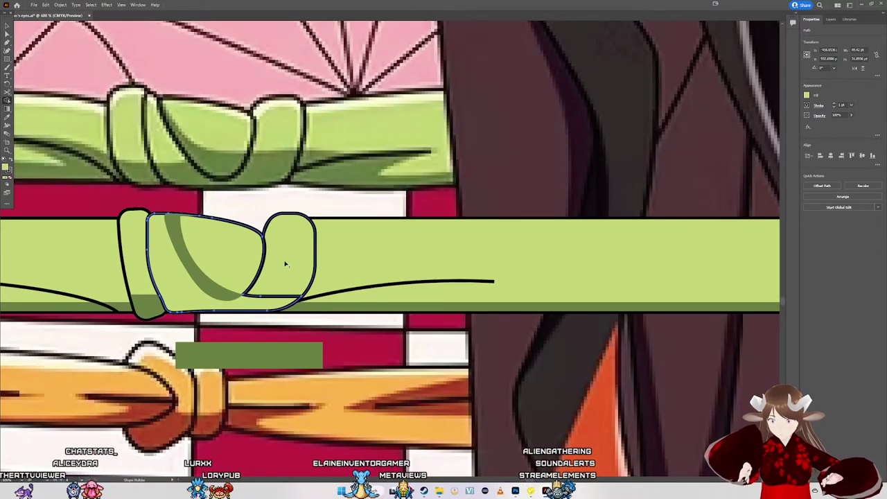
{"action": "key", "text": "ctrl+z"}
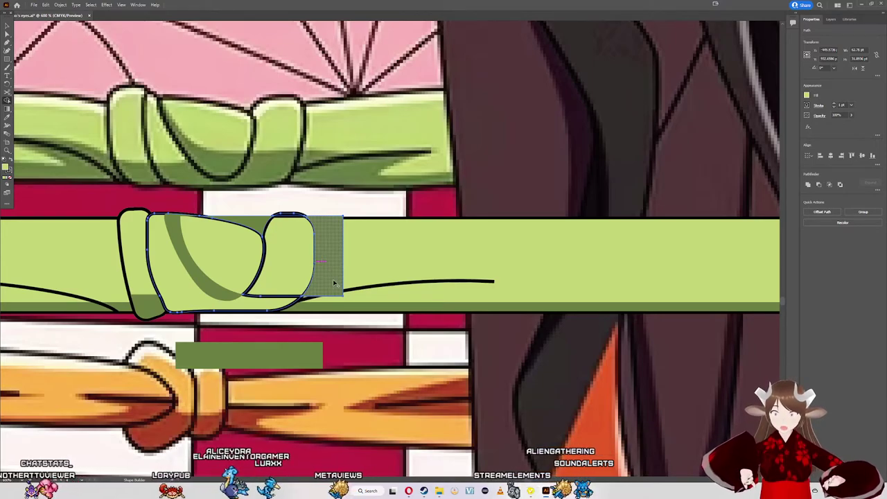
{"action": "key", "text": "v"}
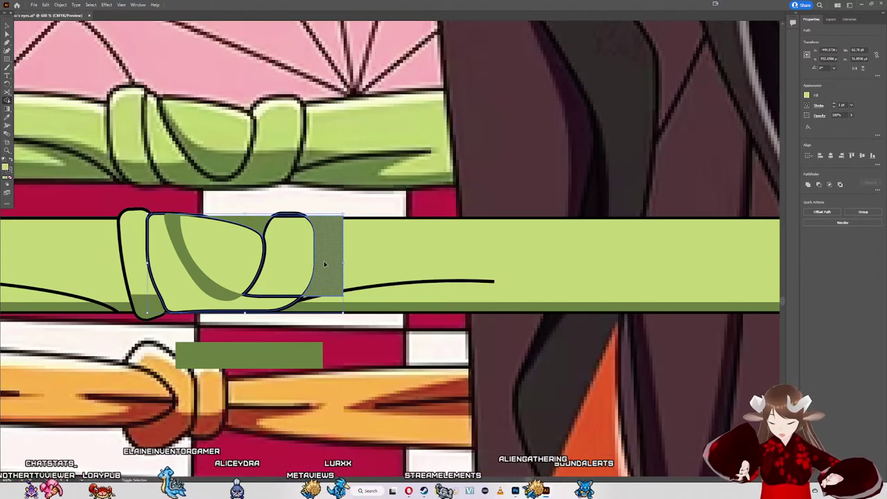
{"action": "left_click", "coordinate": [323, 265]}
Step: Attempt to cut the knot path, then move the light green loop copy down over the orange band
{"action": "key", "text": "shift+m"}
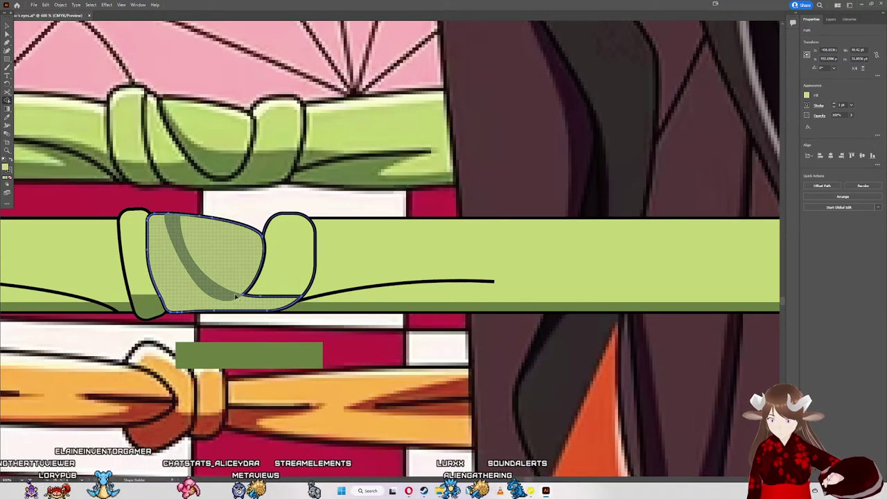
{"action": "left_click_drag", "start_coordinate": [189, 291], "coordinate": [395, 291]}
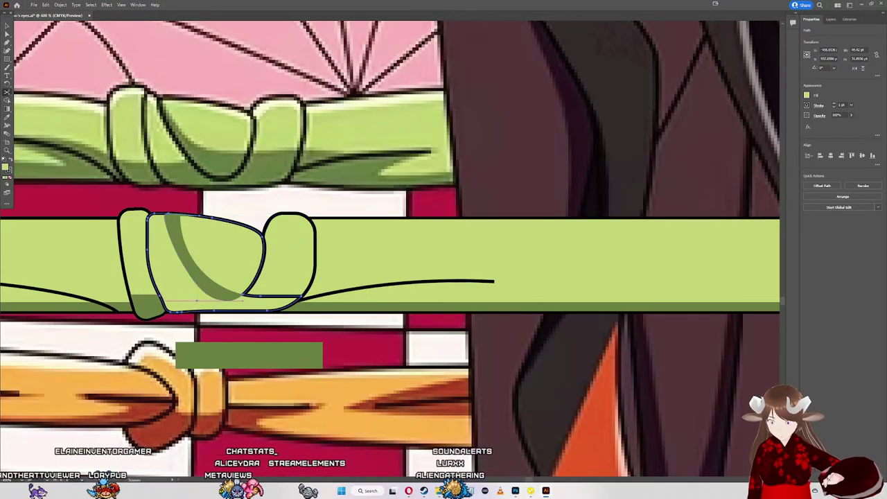
{"action": "key", "text": "c"}
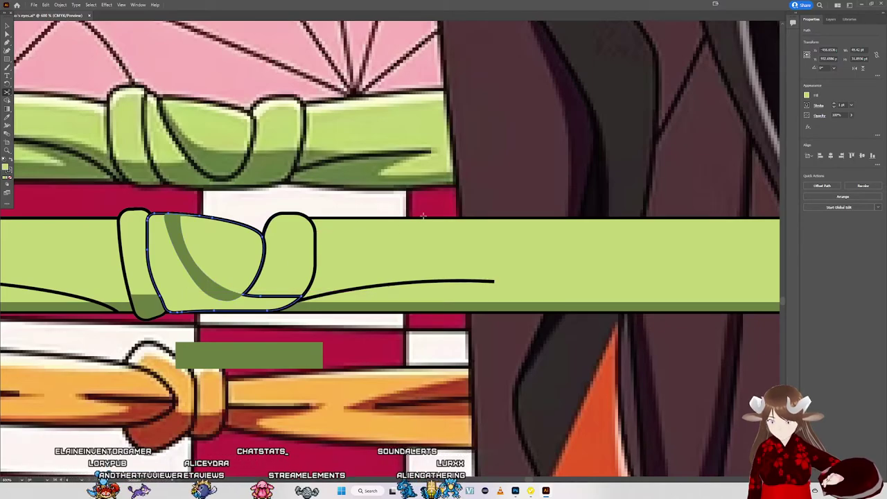
{"action": "left_click", "coordinate": [493, 282]}
{"action": "left_click", "coordinate": [516, 254]}
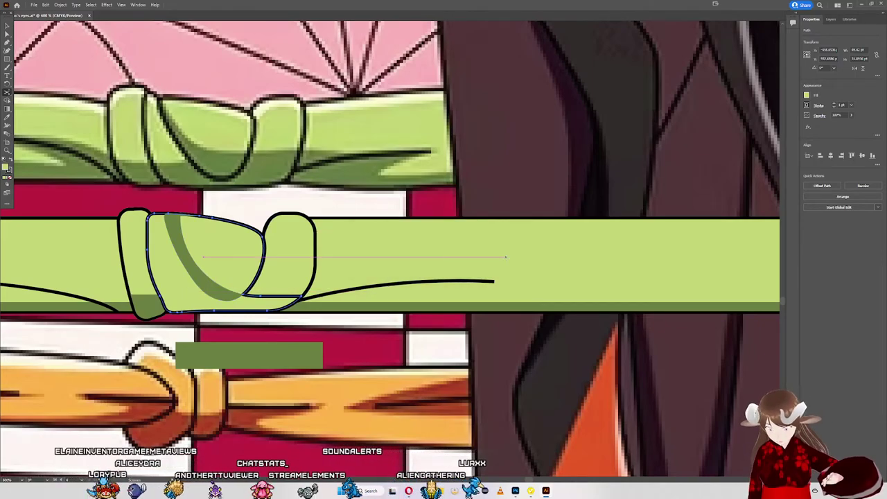
{"action": "key", "text": "v"}
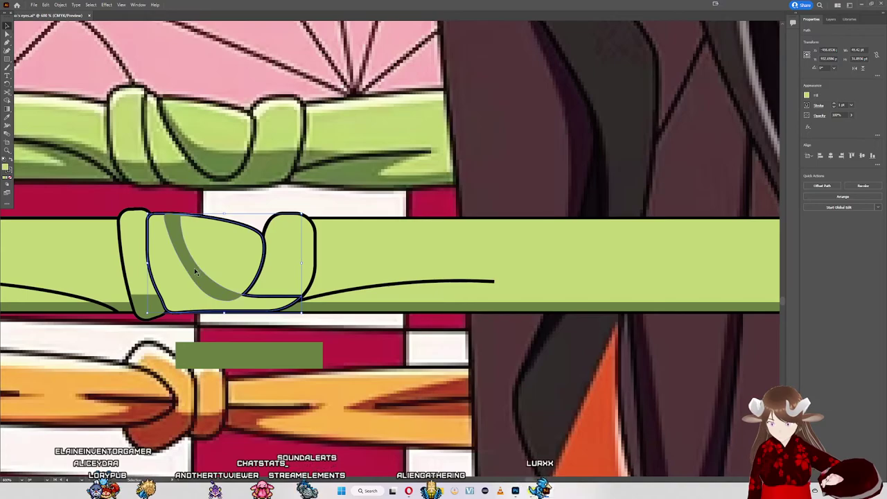
{"action": "mouse_move", "coordinate": [179, 301]}
{"action": "left_mouse_down"}
{"action": "mouse_move", "coordinate": [238, 386]}
{"action": "mouse_move", "coordinate": [359, 456]}
{"action": "left_mouse_up"}
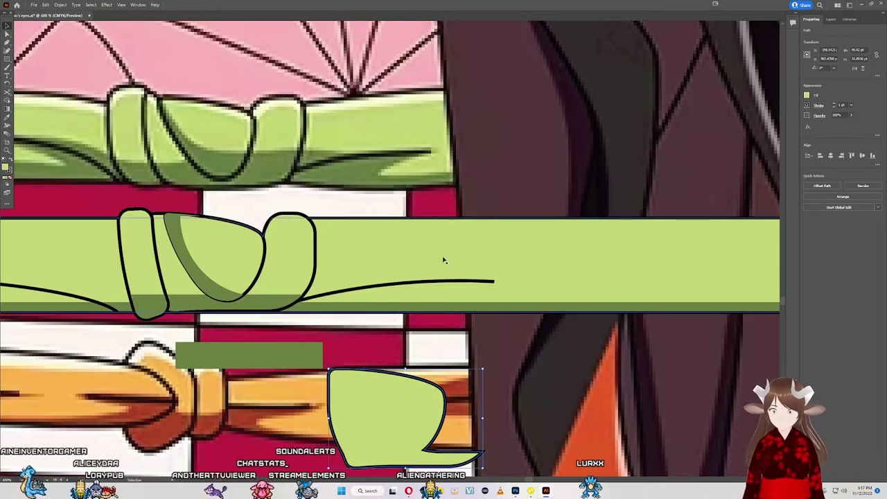
Step: Narrow the dark green shading from its left side and zoom in on the knot loop
{"action": "left_click", "coordinate": [192, 261]}
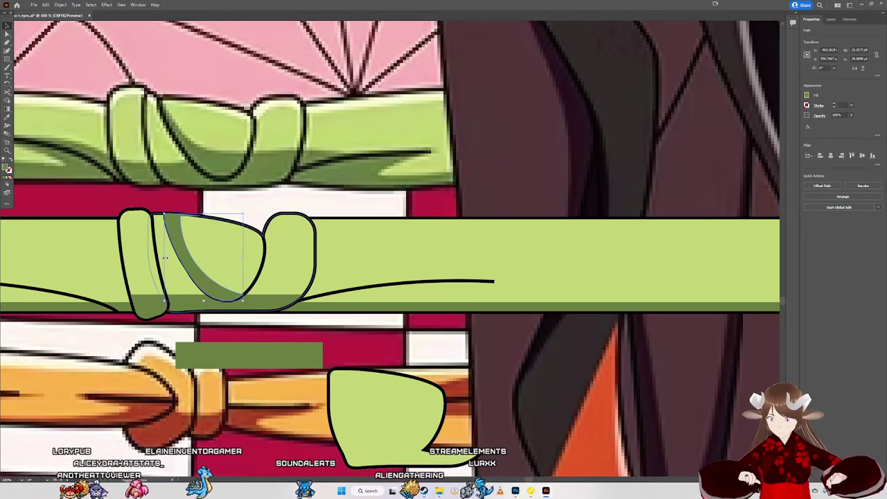
{"action": "left_click_drag", "start_coordinate": [165, 257], "coordinate": [166, 256]}
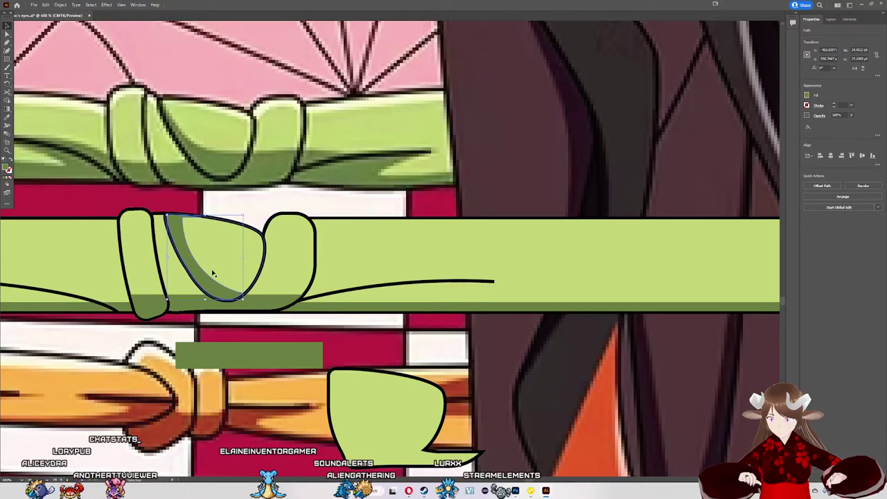
{"action": "left_click", "coordinate": [195, 231]}
{"action": "scroll", "coordinate": [183, 221], "scroll_direction": "up", "scroll_amount": 3}
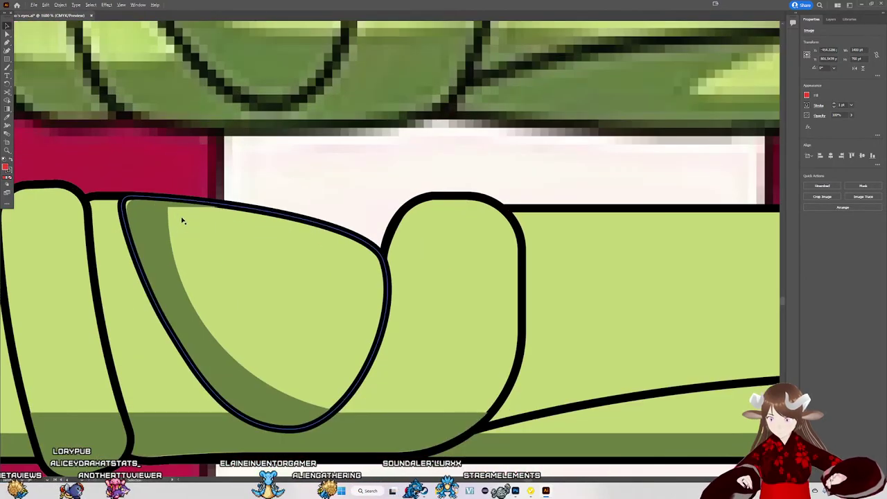
{"action": "scroll", "coordinate": [172, 214], "scroll_direction": "up", "scroll_amount": 1}
Step: Drag the shading's top anchor against the loop's black outline
{"action": "left_click", "coordinate": [117, 219]}
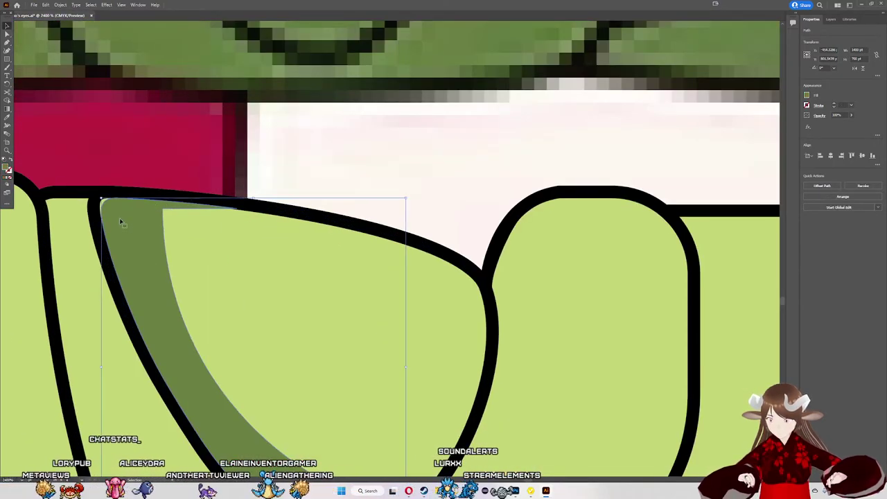
{"action": "key", "text": "a"}
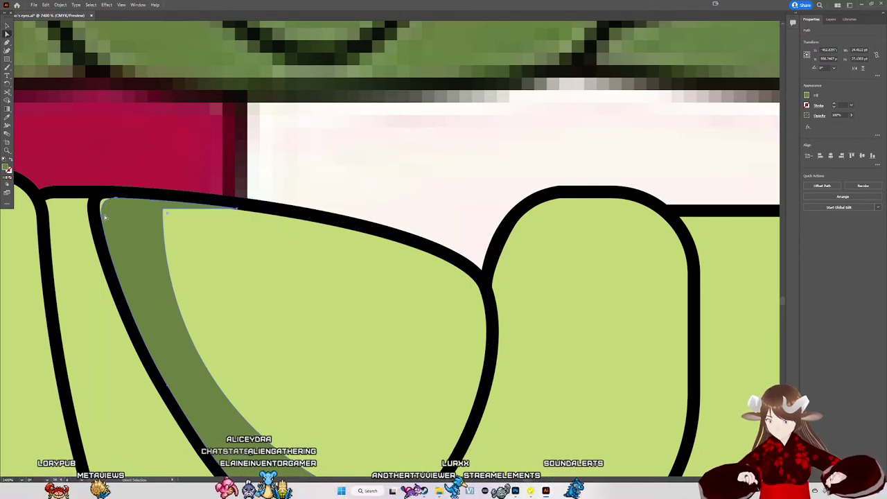
{"action": "left_click", "coordinate": [99, 208]}
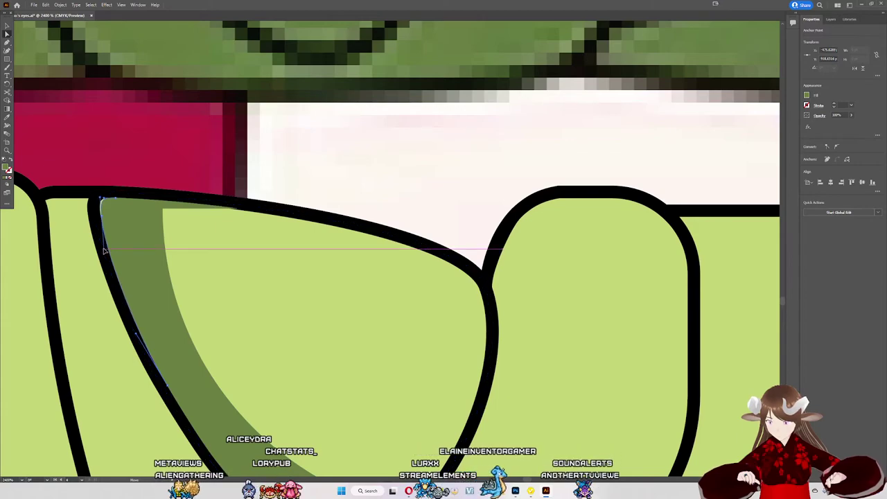
{"action": "mouse_move", "coordinate": [104, 250]}
{"action": "left_mouse_down"}
{"action": "mouse_move", "coordinate": [100, 199]}
{"action": "mouse_move", "coordinate": [98, 220]}
{"action": "left_mouse_up"}
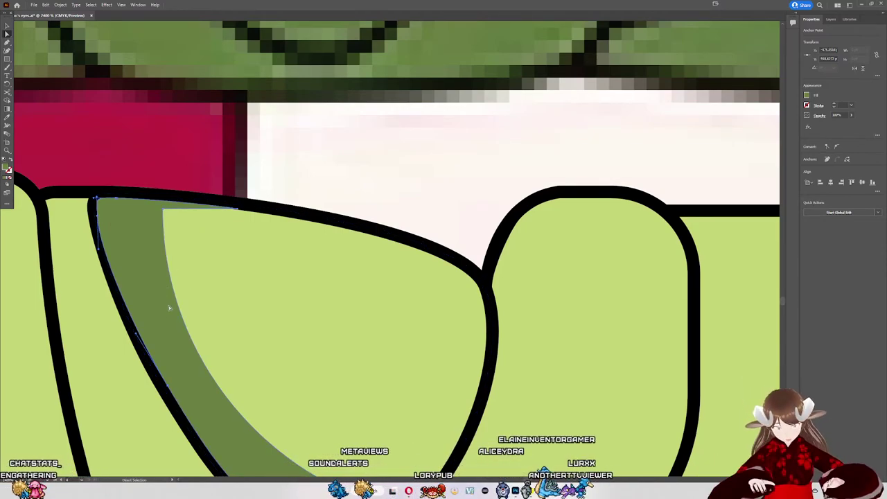
{"action": "key", "text": "minus"}
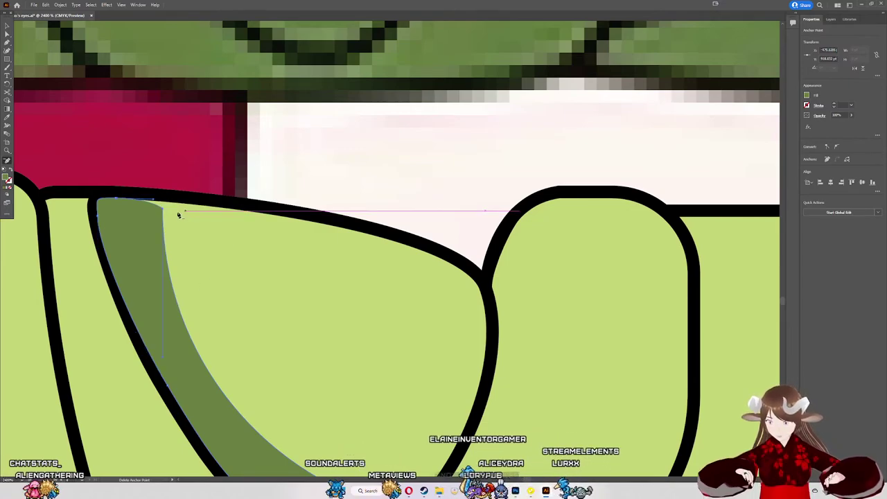
Step: Remove the extra upper-right anchor from the shading shape, dismissing the lower-edge warning
{"action": "scroll", "coordinate": [159, 206], "scroll_direction": "down", "scroll_amount": 5}
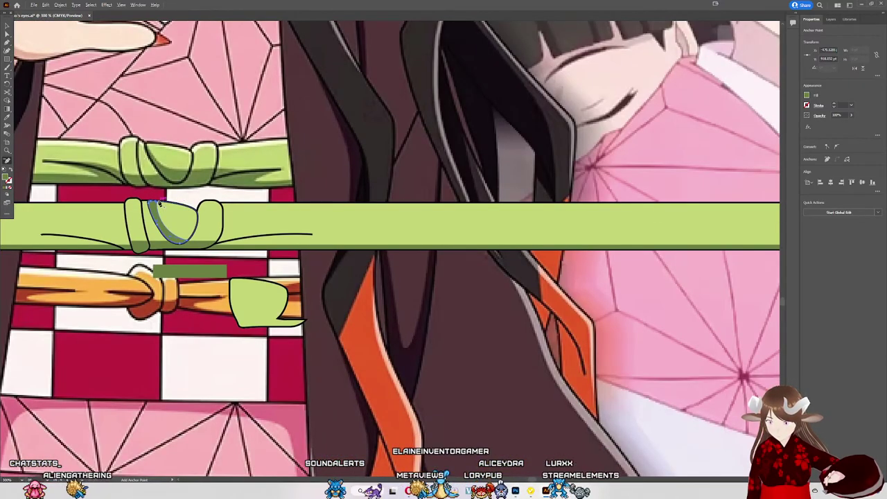
{"action": "scroll", "coordinate": [159, 203], "scroll_direction": "up", "scroll_amount": 5}
{"action": "scroll", "coordinate": [128, 203], "scroll_direction": "up", "scroll_amount": 1}
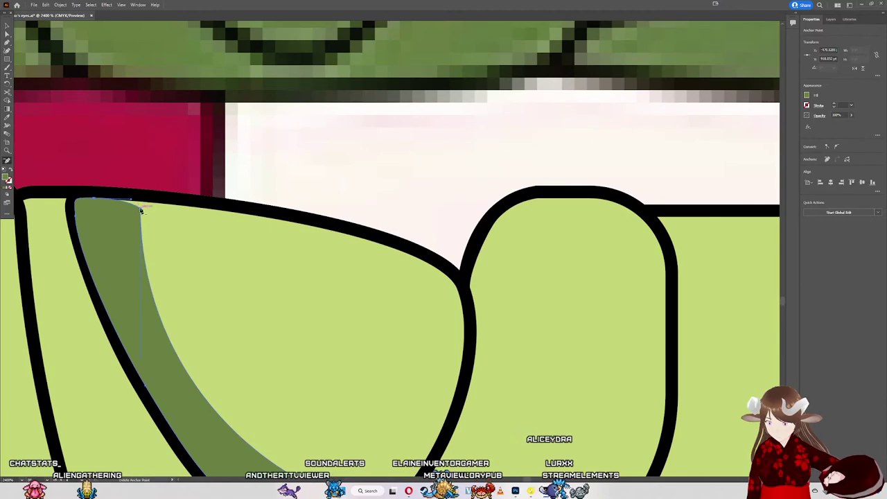
{"action": "left_click", "coordinate": [141, 210]}
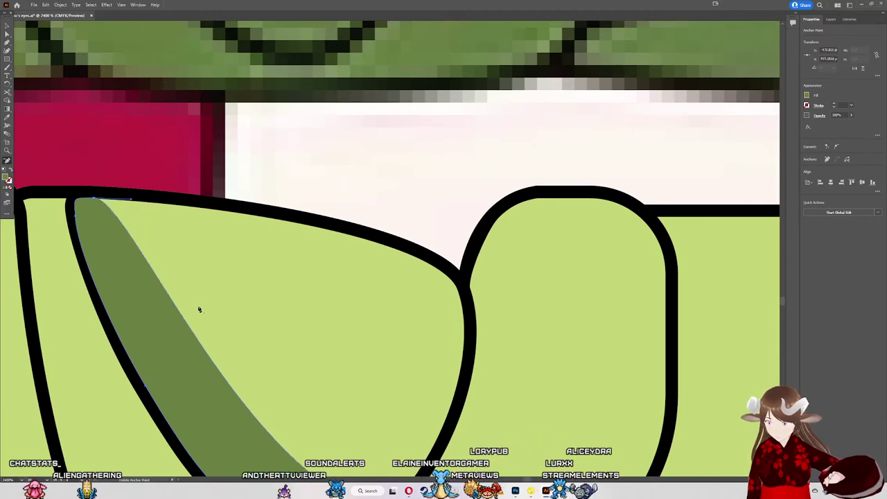
{"action": "left_click_drag", "start_coordinate": [199, 310], "coordinate": [204, 197]}
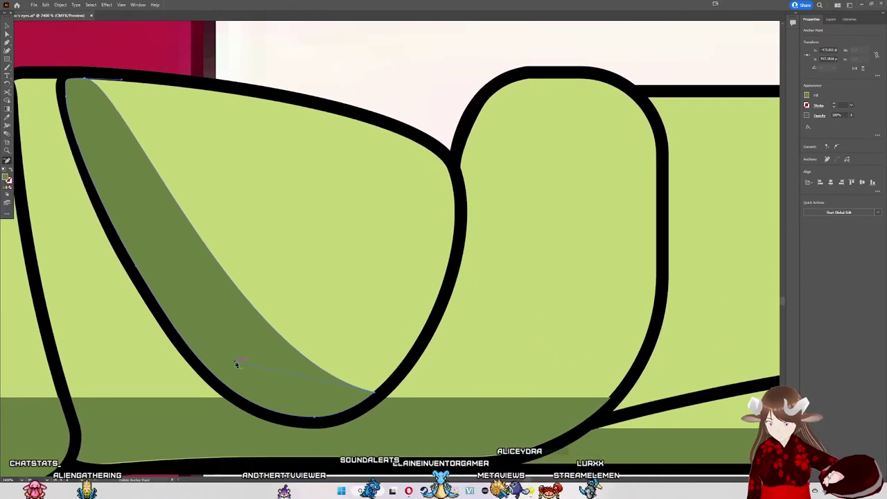
{"action": "left_click", "coordinate": [236, 364]}
{"action": "left_click", "coordinate": [499, 255]}
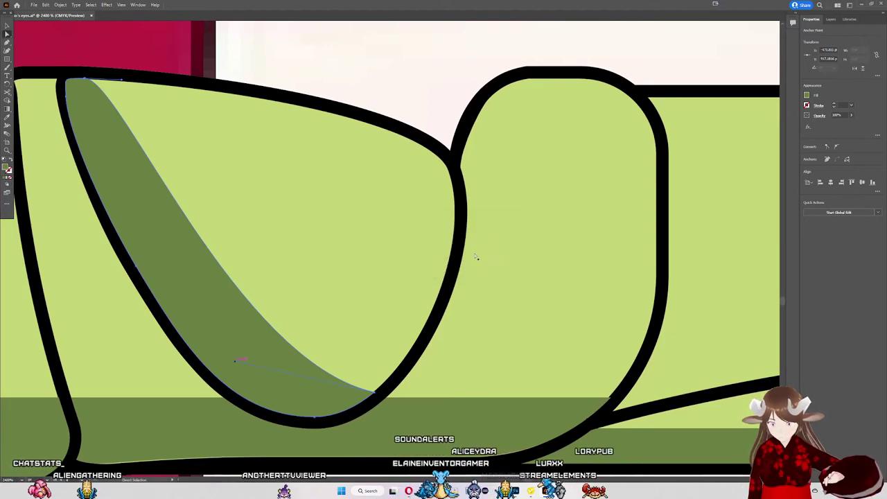
Step: Move the shading's top point further left and make that corner a smooth, flatter curve
{"action": "left_click", "coordinate": [127, 77]}
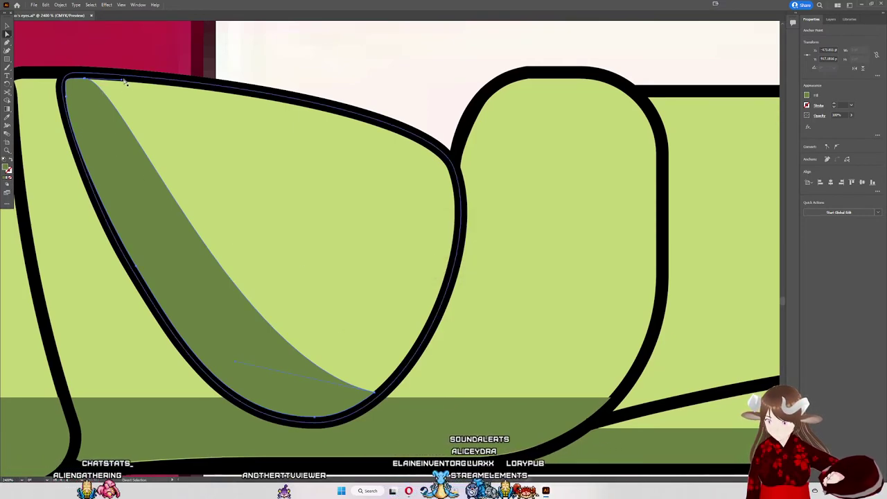
{"action": "left_click_drag", "start_coordinate": [122, 82], "coordinate": [87, 115]}
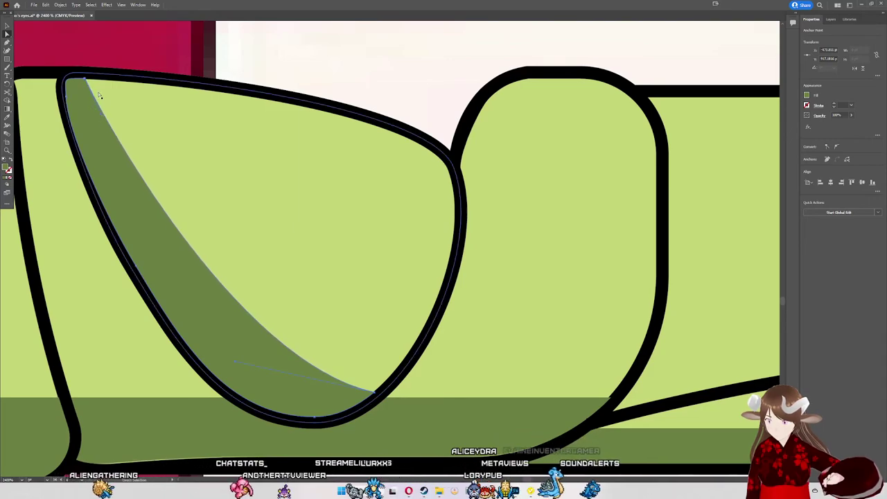
{"action": "scroll", "coordinate": [93, 83], "scroll_direction": "up", "scroll_amount": 3}
{"action": "scroll", "coordinate": [92, 83], "scroll_direction": "up", "scroll_amount": 2}
{"action": "scroll", "coordinate": [178, 144], "scroll_direction": "up", "scroll_amount": 2}
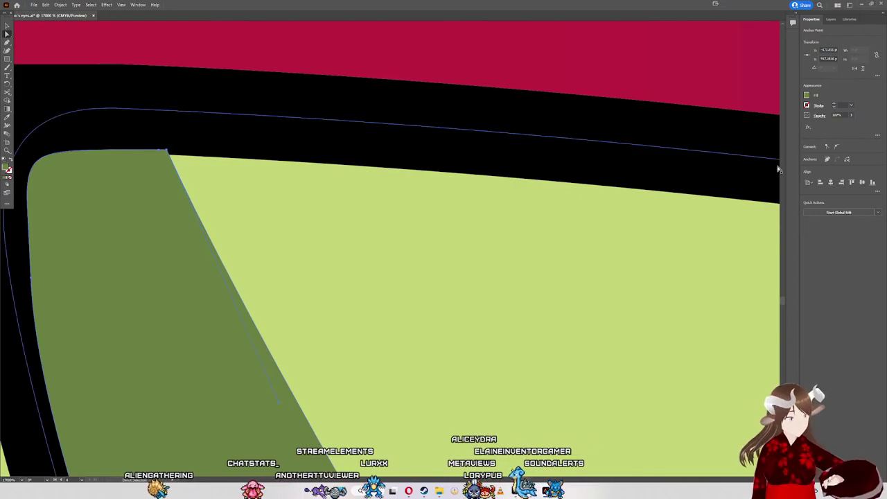
{"action": "left_click", "coordinate": [837, 148]}
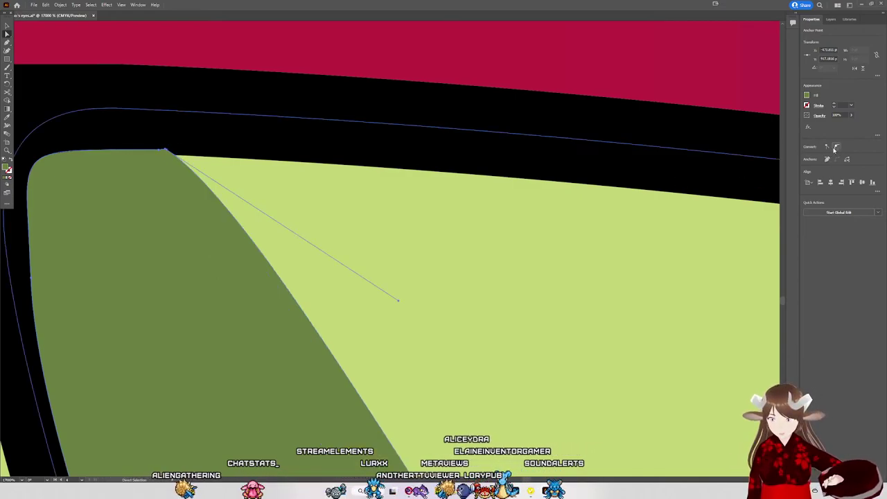
{"action": "left_click_drag", "start_coordinate": [398, 300], "coordinate": [442, 172]}
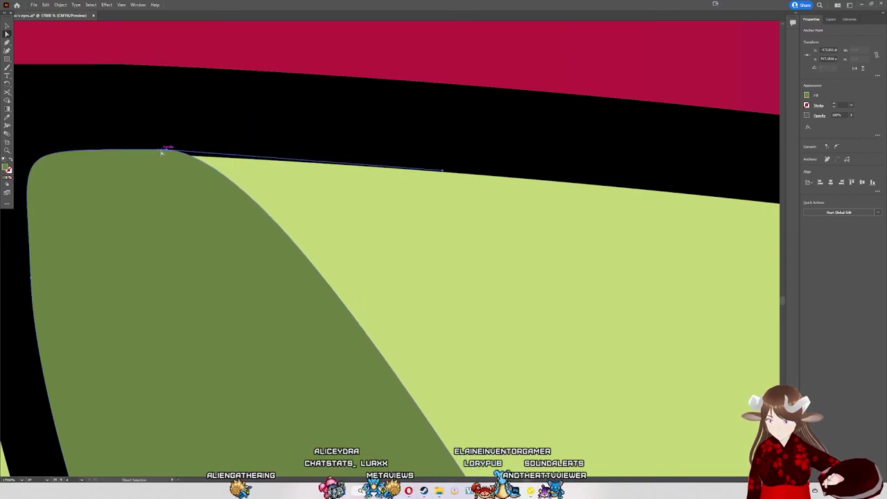
{"action": "left_click_drag", "start_coordinate": [160, 151], "coordinate": [158, 153]}
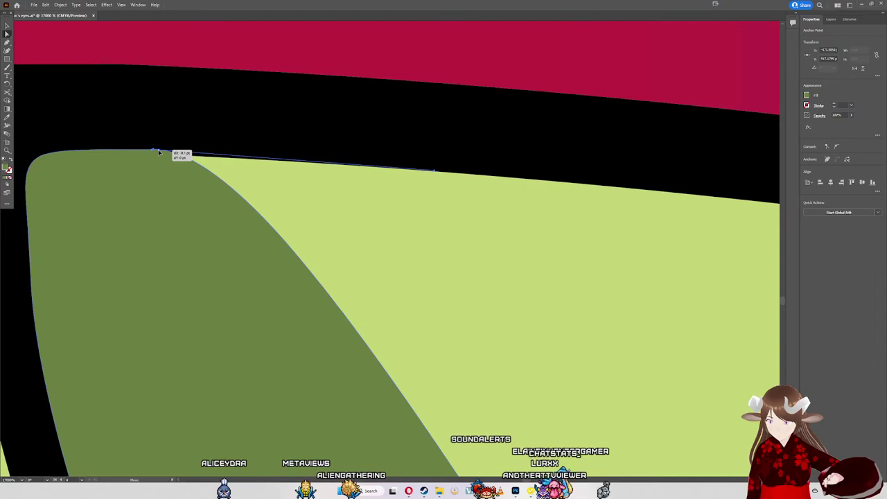
{"action": "left_click_drag", "start_coordinate": [158, 153], "coordinate": [161, 151]}
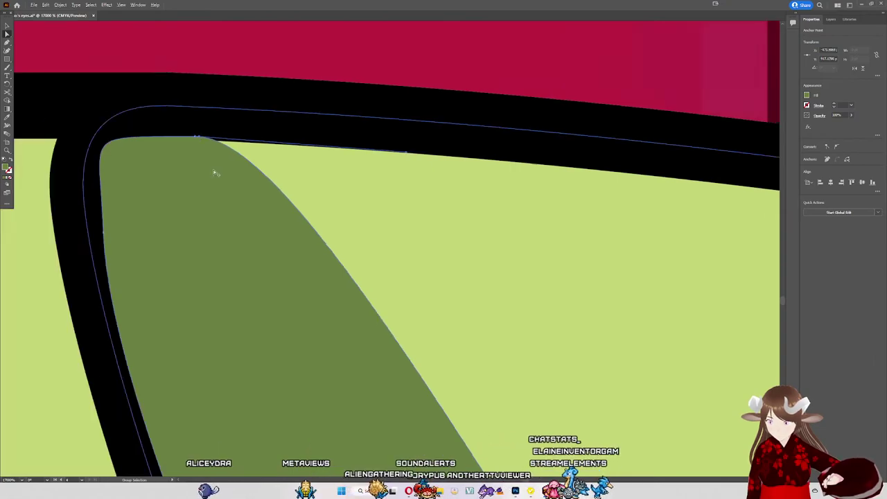
Step: Thin the crescent's inner curve and round off its top-left corner
{"action": "scroll", "coordinate": [229, 180], "scroll_direction": "down", "scroll_amount": 10}
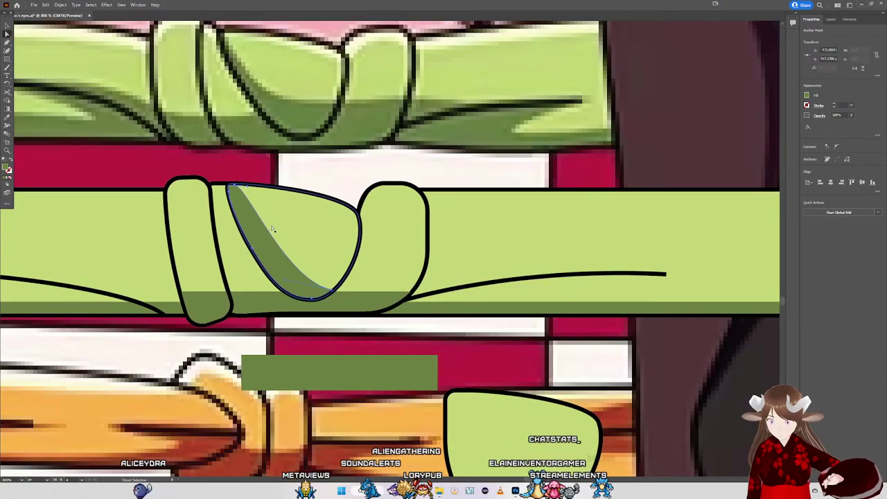
{"action": "scroll", "coordinate": [256, 198], "scroll_direction": "up", "scroll_amount": 3}
{"action": "left_click_drag", "start_coordinate": [240, 181], "coordinate": [216, 206]}
{"action": "scroll", "coordinate": [212, 191], "scroll_direction": "up", "scroll_amount": 6}
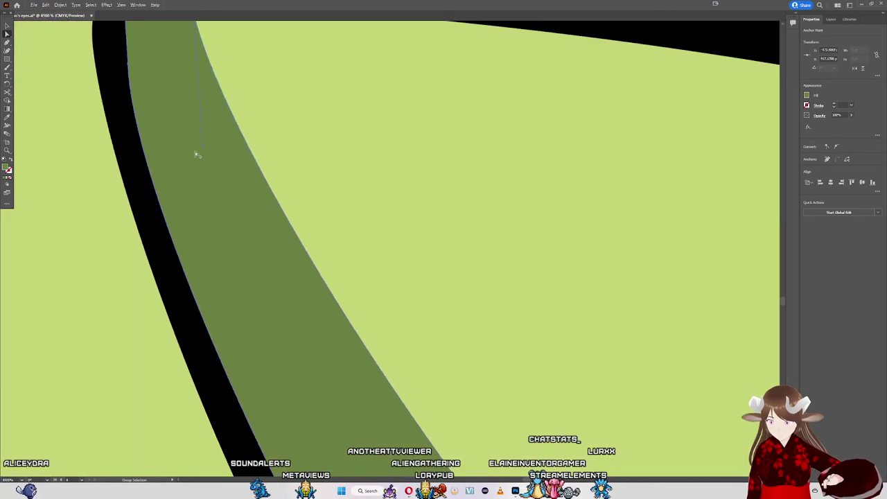
{"action": "scroll", "coordinate": [195, 151], "scroll_direction": "down", "scroll_amount": 2}
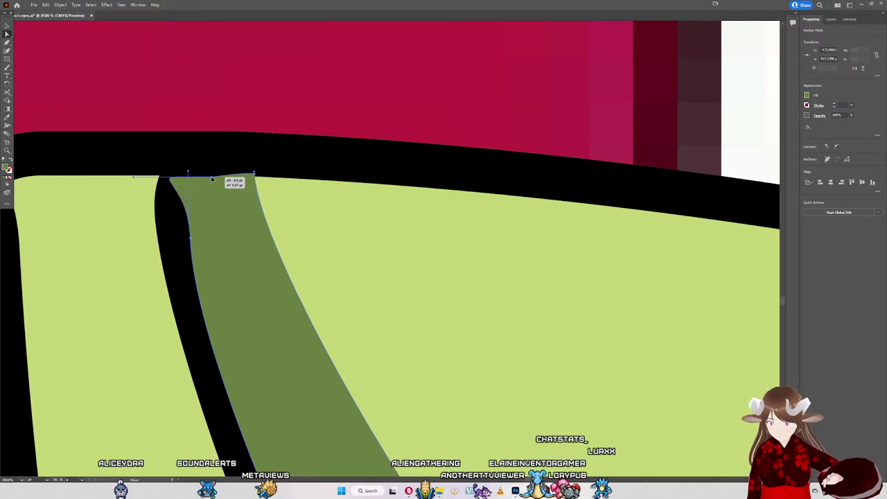
{"action": "left_click_drag", "start_coordinate": [212, 179], "coordinate": [208, 179]}
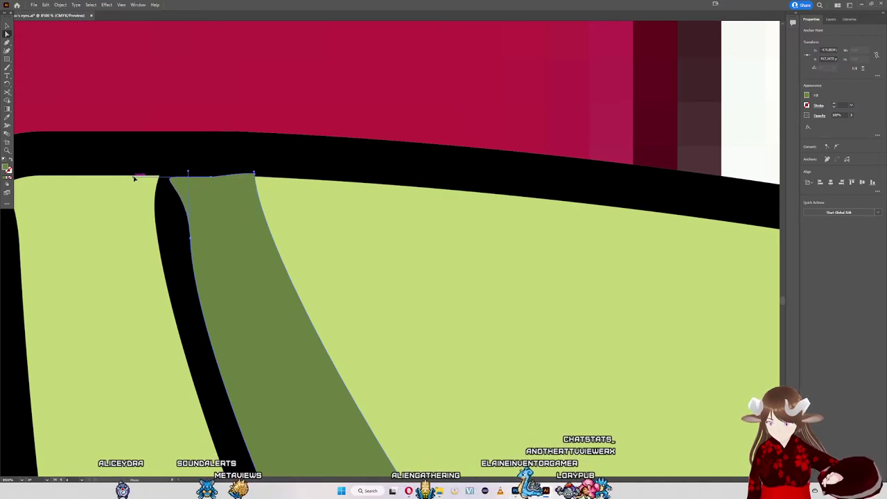
{"action": "left_click_drag", "start_coordinate": [135, 179], "coordinate": [175, 179]}
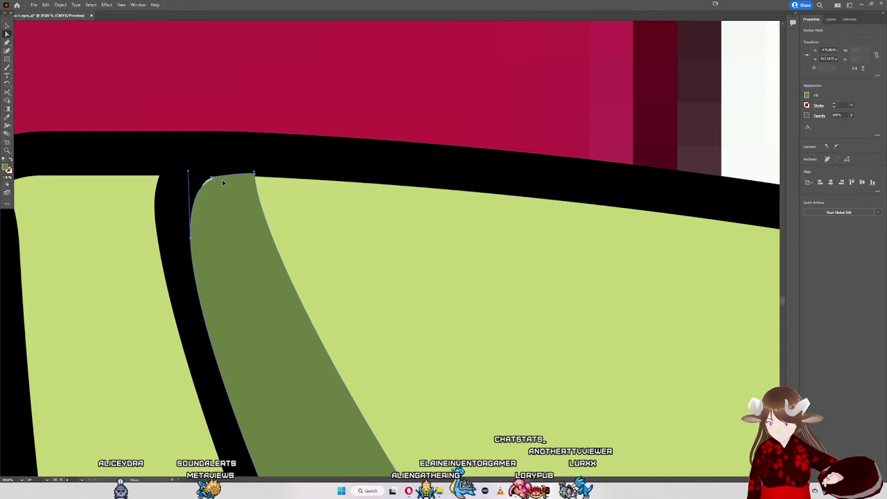
Step: Reshape the curved top edge so it settles under the black outline
{"action": "scroll", "coordinate": [229, 187], "scroll_direction": "up", "scroll_amount": 1}
{"action": "scroll", "coordinate": [208, 167], "scroll_direction": "up", "scroll_amount": 1}
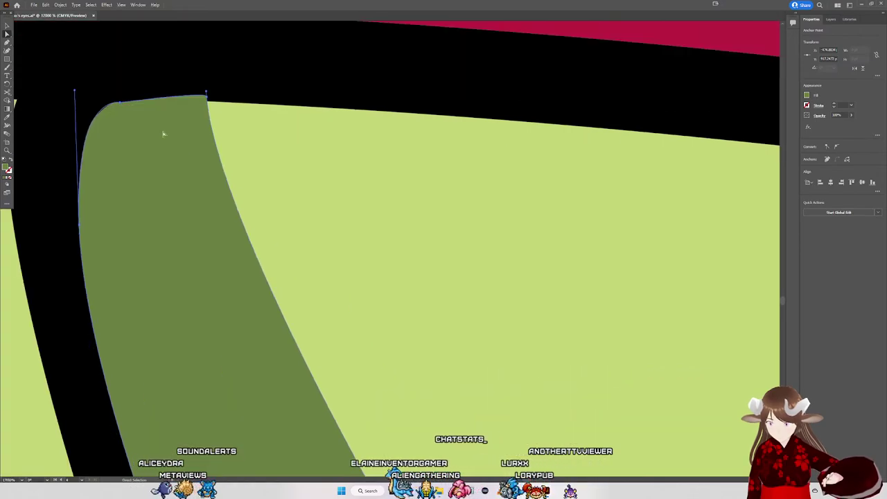
{"action": "mouse_move", "coordinate": [120, 103]}
{"action": "left_mouse_down"}
{"action": "mouse_move", "coordinate": [155, 105]}
{"action": "mouse_move", "coordinate": [142, 97]}
{"action": "left_mouse_up"}
{"action": "left_click_drag", "start_coordinate": [138, 102], "coordinate": [139, 102]}
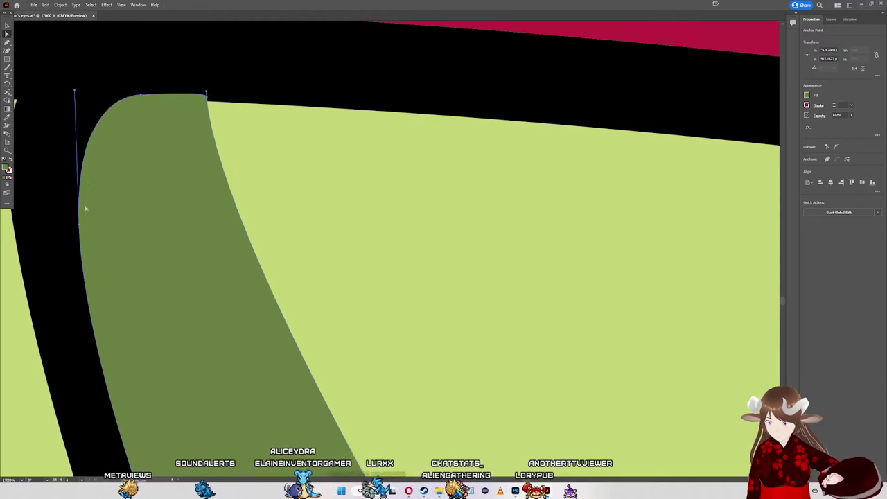
Step: Curve the shading's left edge along the outline and pull its top corner further left
{"action": "left_click_drag", "start_coordinate": [79, 226], "coordinate": [98, 218]}
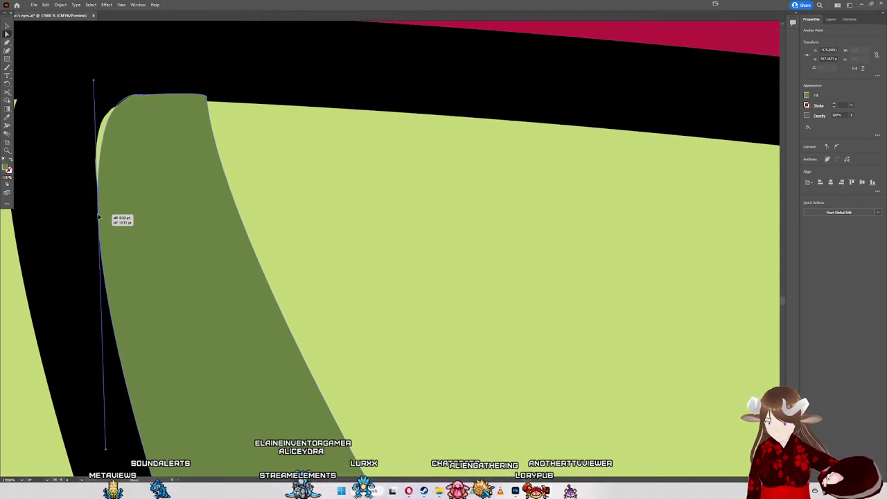
{"action": "scroll", "coordinate": [104, 368], "scroll_direction": "down", "scroll_amount": 1}
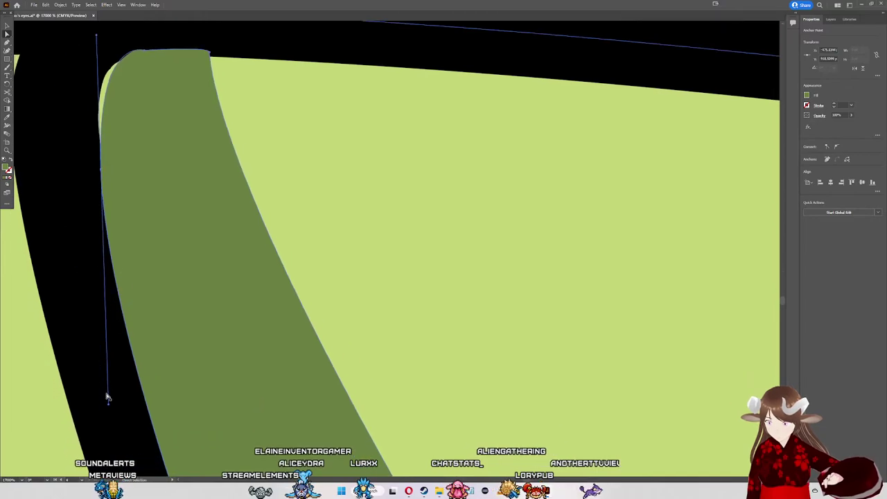
{"action": "left_click_drag", "start_coordinate": [109, 408], "coordinate": [142, 407]}
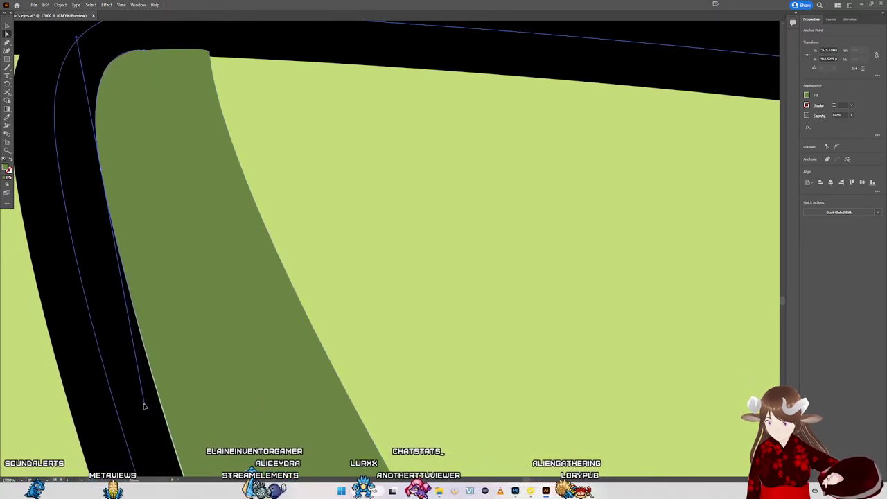
{"action": "scroll", "coordinate": [166, 277], "scroll_direction": "up", "scroll_amount": 2}
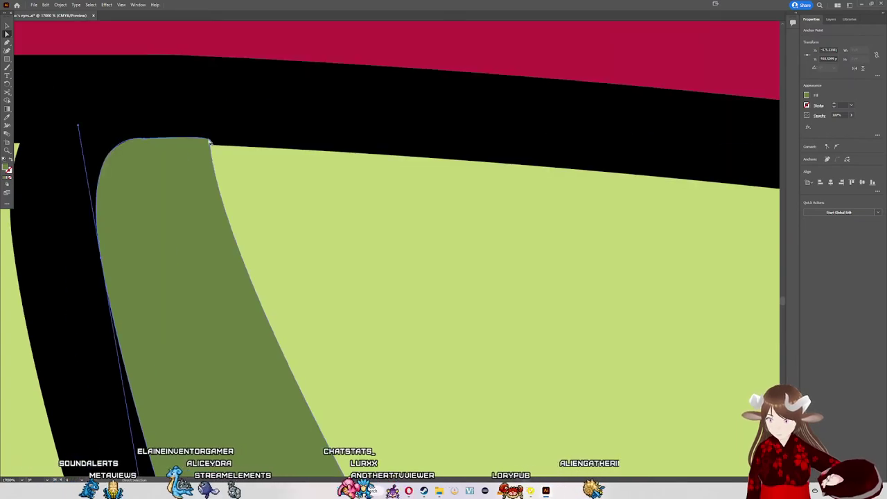
{"action": "mouse_move", "coordinate": [212, 143]}
{"action": "left_mouse_down"}
{"action": "mouse_move", "coordinate": [157, 148]}
{"action": "mouse_move", "coordinate": [164, 149]}
{"action": "left_mouse_up"}
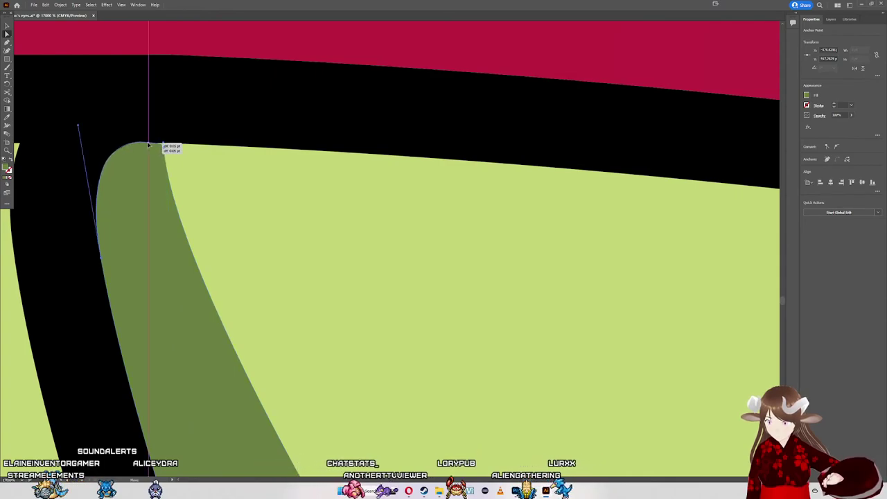
{"action": "left_click_drag", "start_coordinate": [164, 147], "coordinate": [157, 146]}
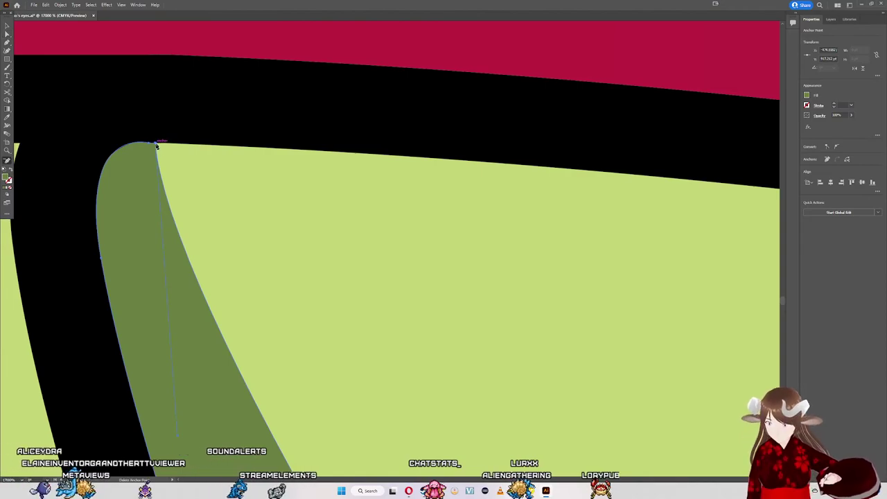
Step: Delete the extra top anchor point of the dark green shading
{"action": "key", "text": "minus"}
{"action": "left_click", "coordinate": [157, 147]}
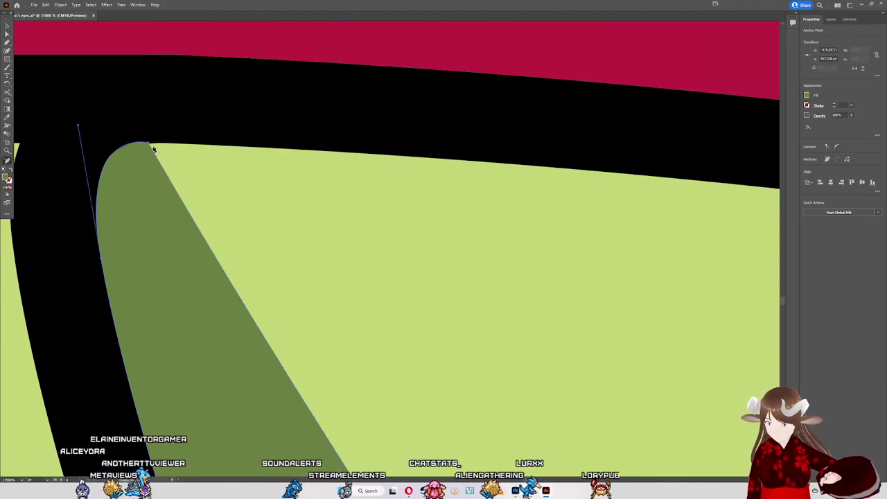
{"action": "scroll", "coordinate": [154, 149], "scroll_direction": "down", "scroll_amount": 3, "text": "alt"}
{"action": "scroll", "coordinate": [268, 245], "scroll_direction": "down", "scroll_amount": 3, "text": "alt"}
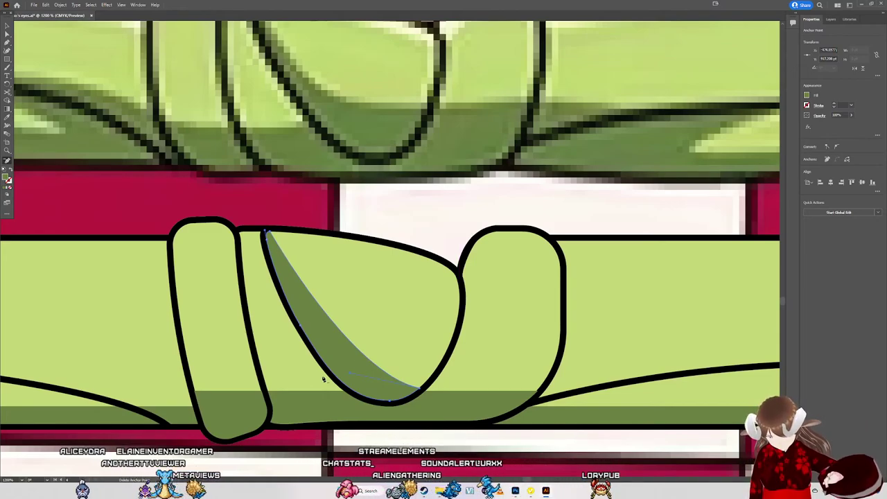
{"action": "scroll", "coordinate": [323, 379], "scroll_direction": "up", "scroll_amount": 2}
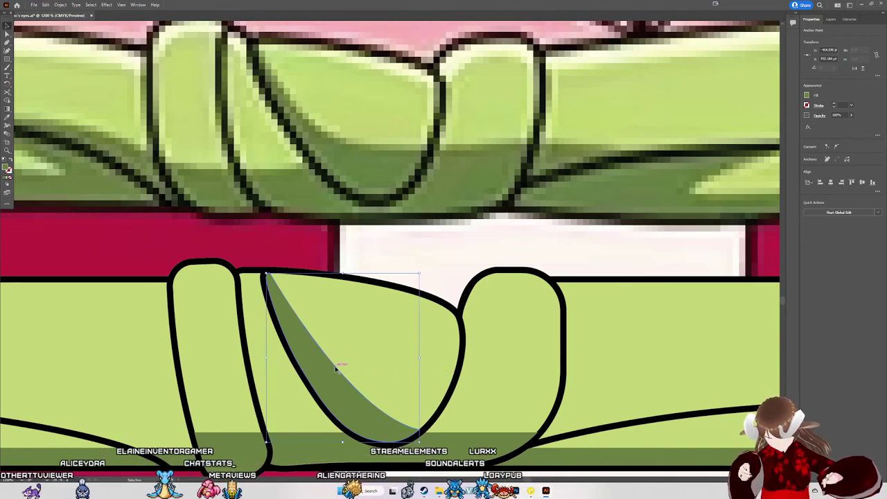
Step: Pull the shading's anchors and left-edge curve inward to slim the crescent
{"action": "key", "text": "a"}
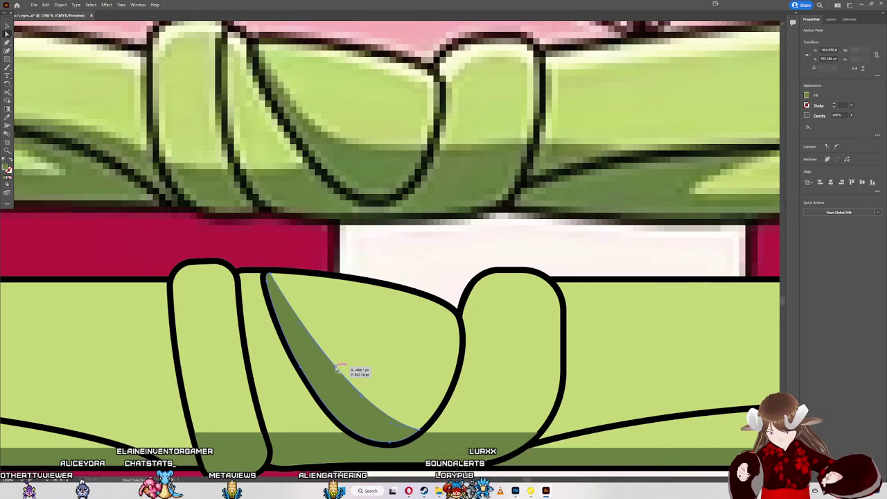
{"action": "mouse_move", "coordinate": [333, 371]}
{"action": "left_mouse_down"}
{"action": "mouse_move", "coordinate": [317, 368]}
{"action": "mouse_move", "coordinate": [330, 384]}
{"action": "mouse_move", "coordinate": [322, 378]}
{"action": "left_mouse_up"}
{"action": "left_click", "coordinate": [286, 337]}
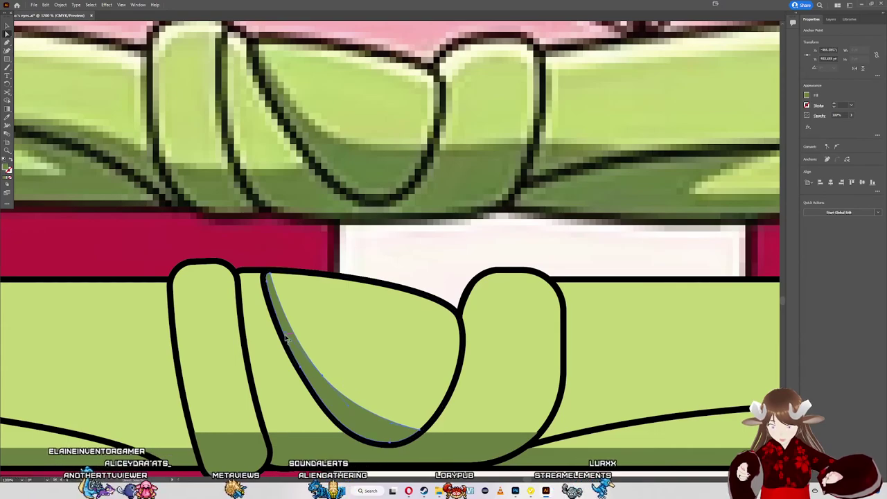
{"action": "left_click_drag", "start_coordinate": [287, 335], "coordinate": [267, 322]}
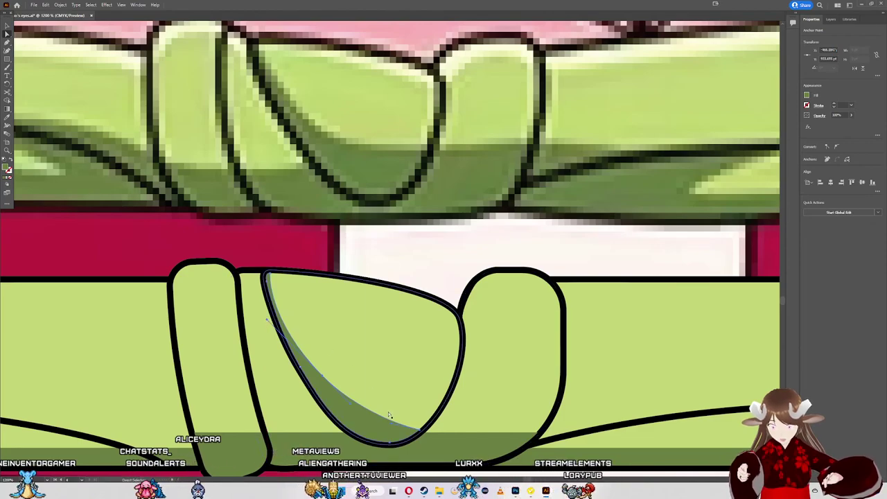
{"action": "scroll", "coordinate": [398, 418], "scroll_direction": "down", "scroll_amount": 5}
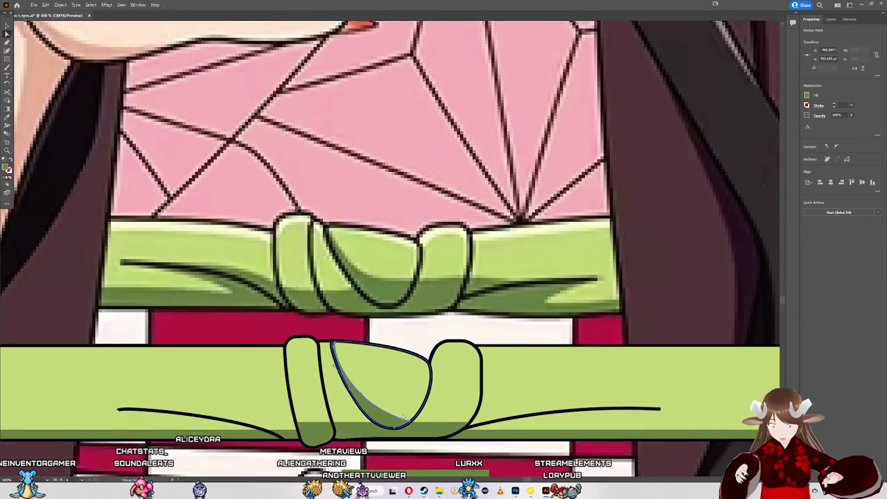
{"action": "scroll", "coordinate": [388, 416], "scroll_direction": "up", "scroll_amount": 4}
{"action": "scroll", "coordinate": [380, 413], "scroll_direction": "up", "scroll_amount": 2}
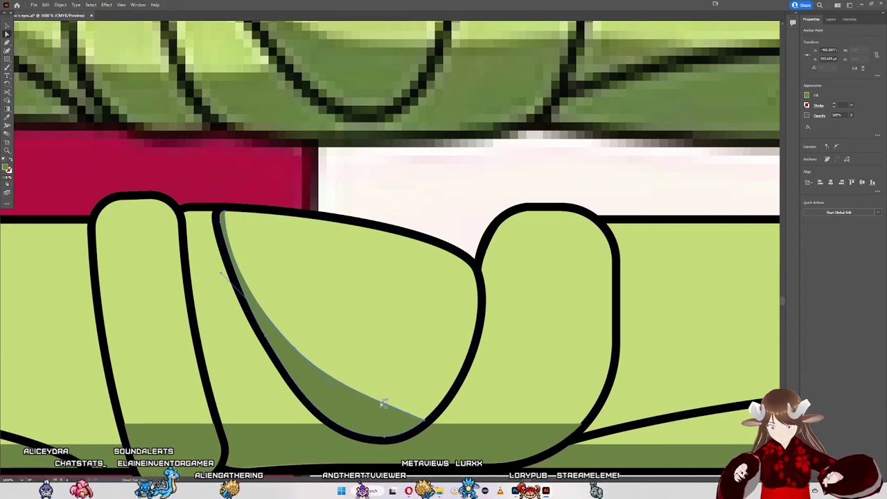
{"action": "scroll", "coordinate": [382, 405], "scroll_direction": "down", "scroll_amount": 3}
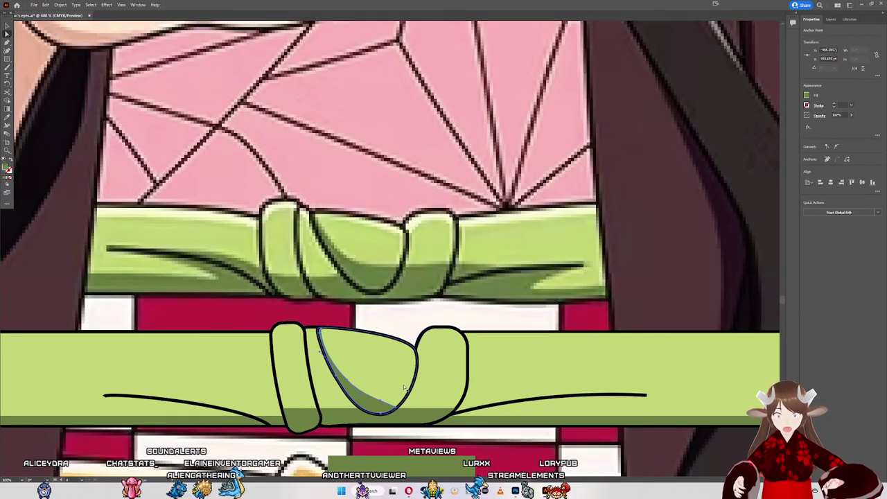
{"action": "left_click", "coordinate": [396, 408]}
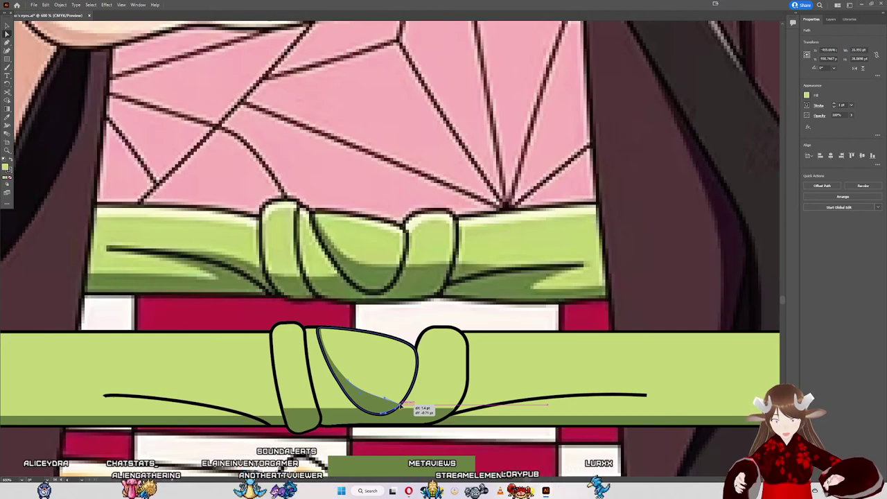
Step: Nudge the shading up, move its bottom anchor up-right, and bend its lower curve
{"action": "scroll", "coordinate": [400, 407], "scroll_direction": "up", "scroll_amount": 5}
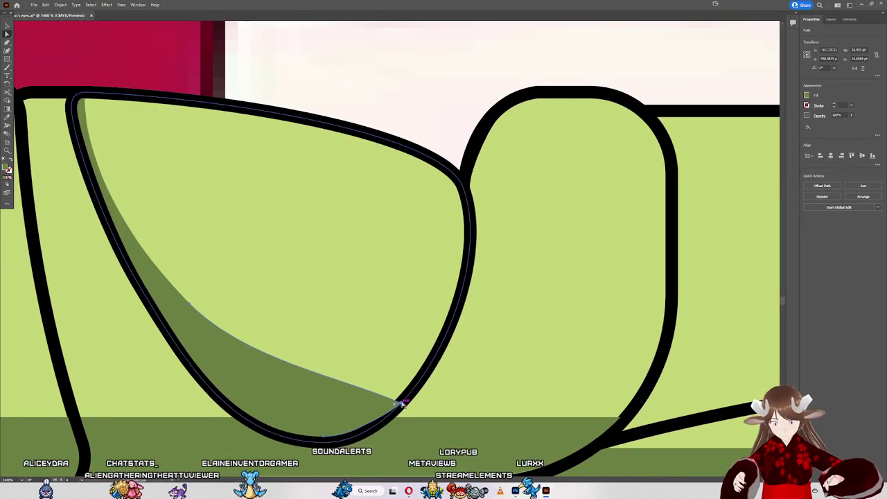
{"action": "mouse_move", "coordinate": [400, 403]}
{"action": "left_mouse_down"}
{"action": "mouse_move", "coordinate": [412, 358]}
{"action": "mouse_move", "coordinate": [416, 397]}
{"action": "mouse_move", "coordinate": [396, 406]}
{"action": "mouse_move", "coordinate": [79, 99]}
{"action": "left_mouse_up"}
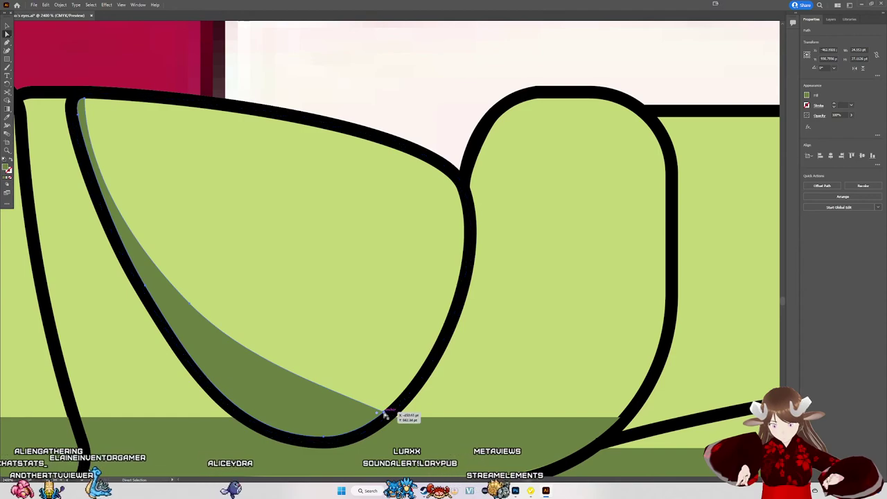
{"action": "left_click_drag", "start_coordinate": [383, 414], "coordinate": [404, 392]}
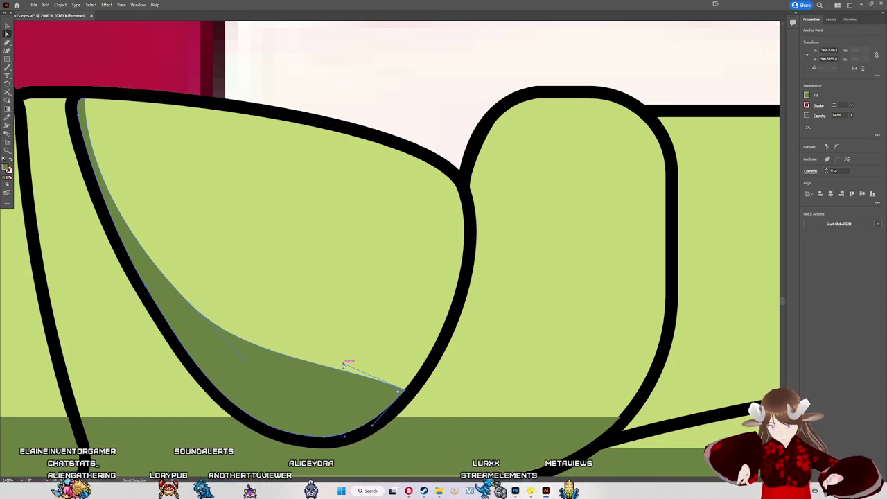
{"action": "left_click_drag", "start_coordinate": [344, 367], "coordinate": [337, 372]}
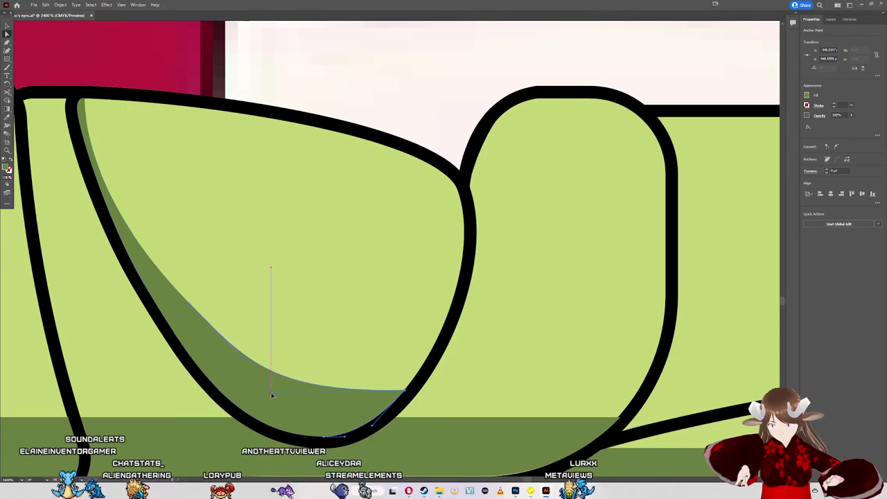
{"action": "scroll", "coordinate": [271, 392], "scroll_direction": "down", "scroll_amount": 1}
{"action": "scroll", "coordinate": [271, 392], "scroll_direction": "down", "scroll_amount": 2}
Step: Save the illustration with Ctrl+S and zoom out to view the whole artwork
{"action": "scroll", "coordinate": [271, 393], "scroll_direction": "down", "scroll_amount": 2}
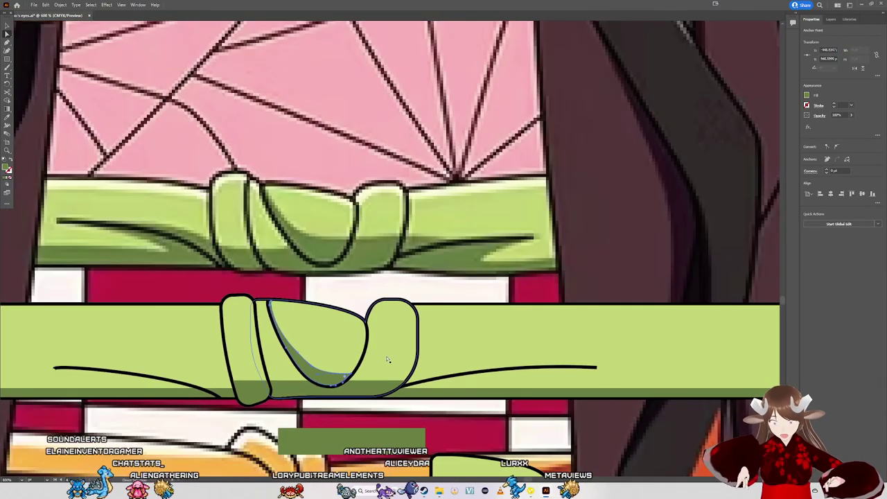
{"action": "key", "text": "ctrl+s"}
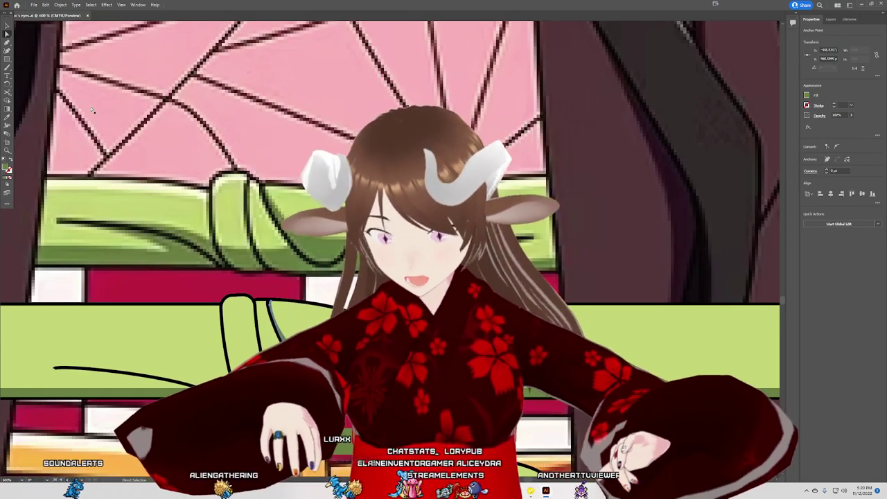
{"action": "scroll", "coordinate": [93, 109], "scroll_direction": "down", "scroll_amount": 1}
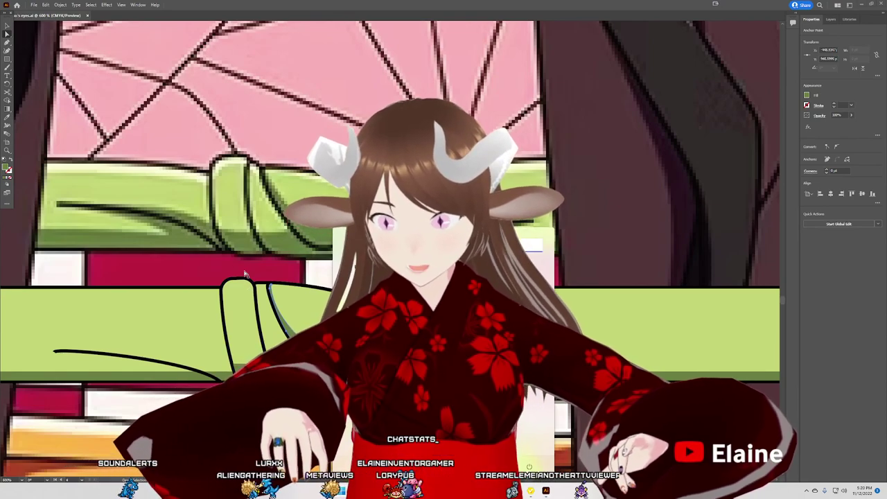
{"action": "left_click", "coordinate": [206, 279]}
{"action": "scroll", "coordinate": [204, 279], "scroll_direction": "down", "scroll_amount": 4}
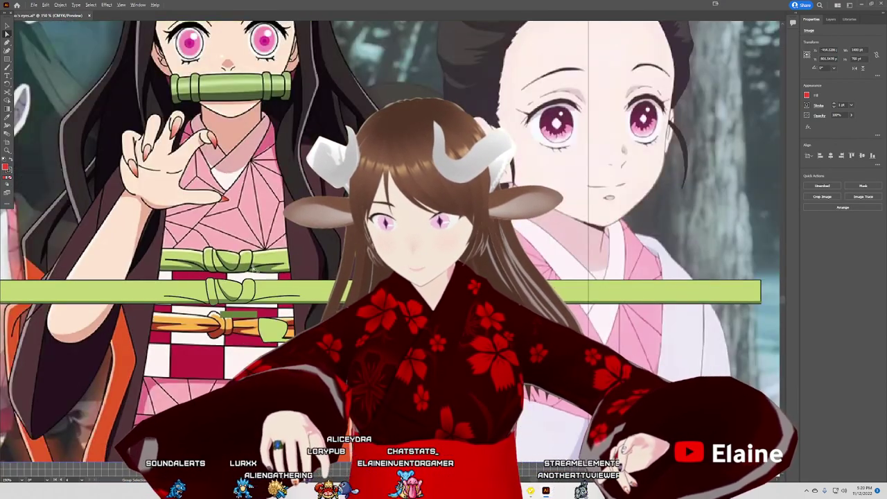
{"action": "scroll", "coordinate": [203, 279], "scroll_direction": "up", "scroll_amount": 1}
{"action": "scroll", "coordinate": [198, 291], "scroll_direction": "up", "scroll_amount": 1}
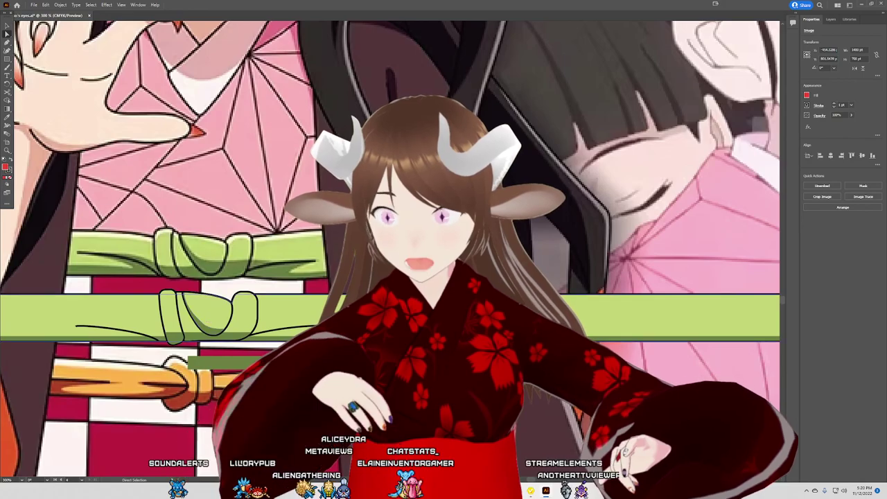